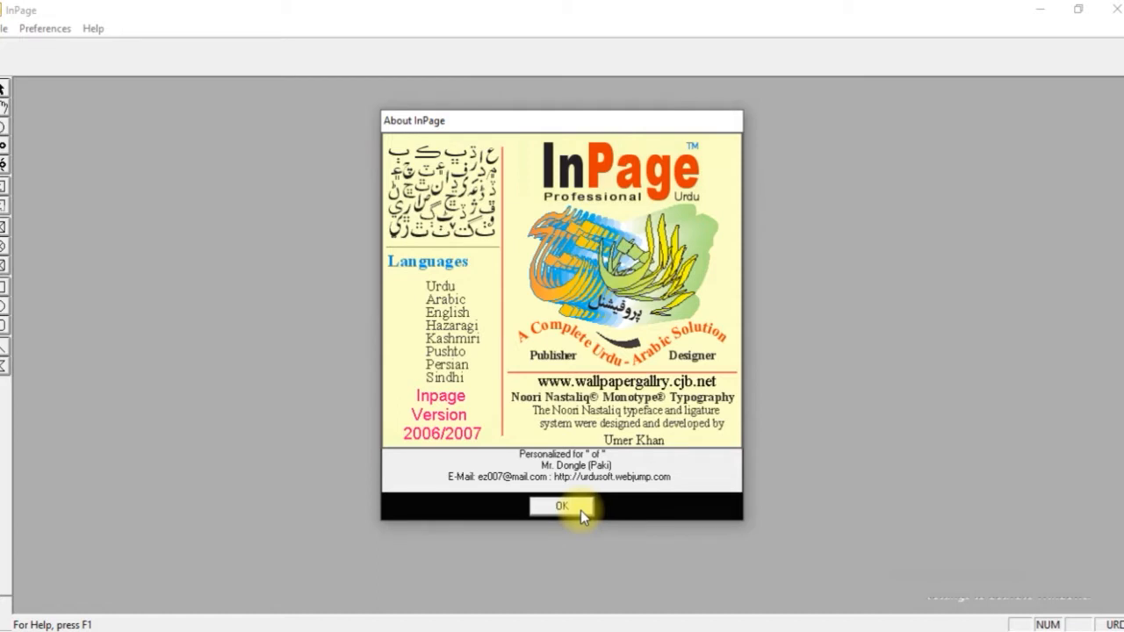
# Dismiss the About InPage window and start setting up a new document.
pyautogui.click(581, 510)
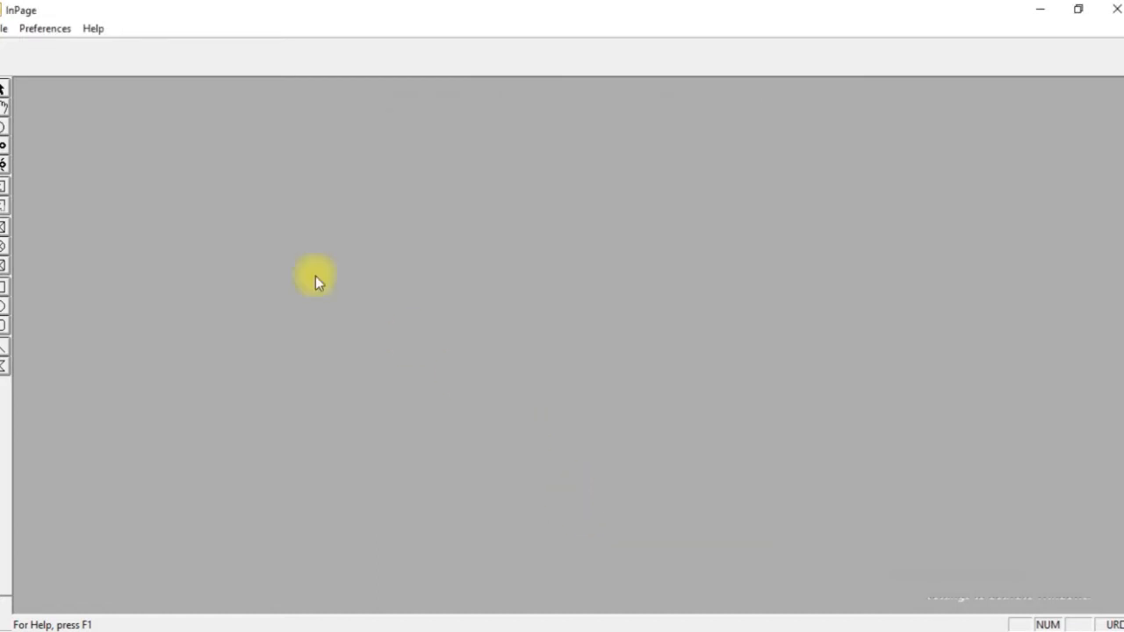
pyautogui.click(3, 29)
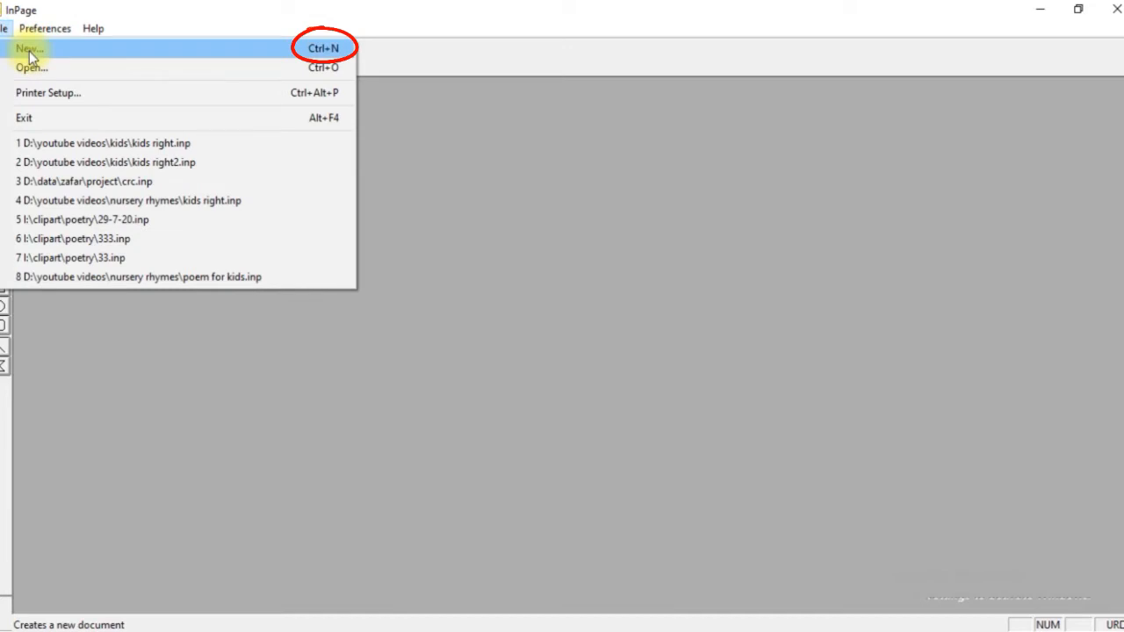
pyautogui.click(29, 51)
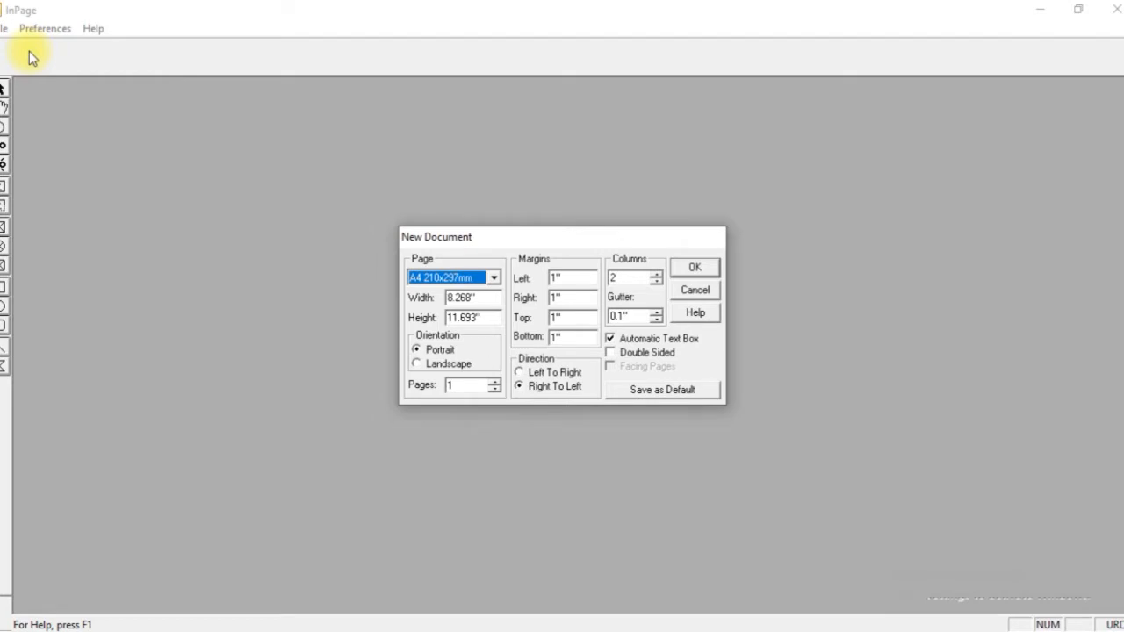
# Browse the available page sizes for the new document and choose Letter 8.5x11".
pyautogui.click(492, 279)
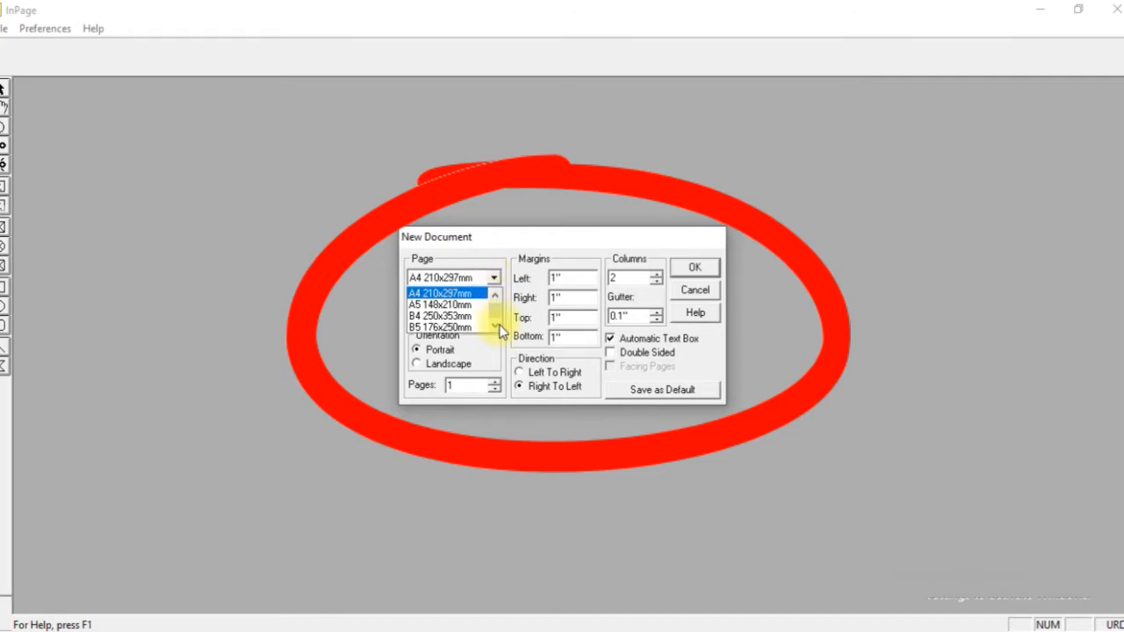
pyautogui.click(496, 297)
pyautogui.click(496, 298)
pyautogui.click(497, 298)
pyautogui.click(497, 298)
pyautogui.click(496, 298)
pyautogui.click(497, 298)
pyautogui.click(496, 297)
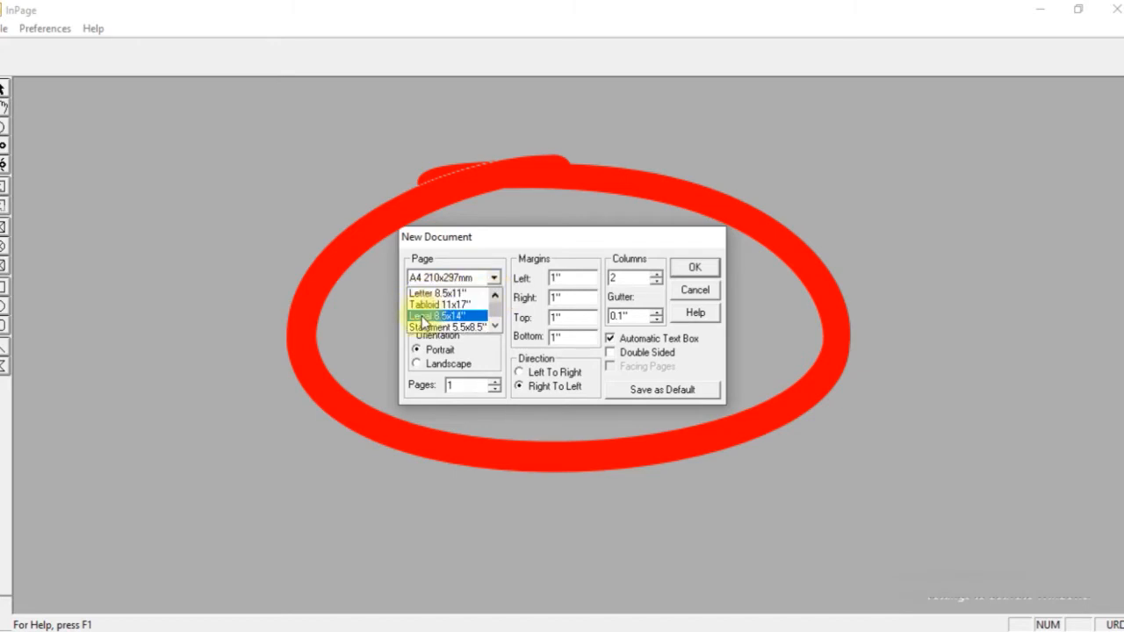
pyautogui.scroll(-1, 449, 332)
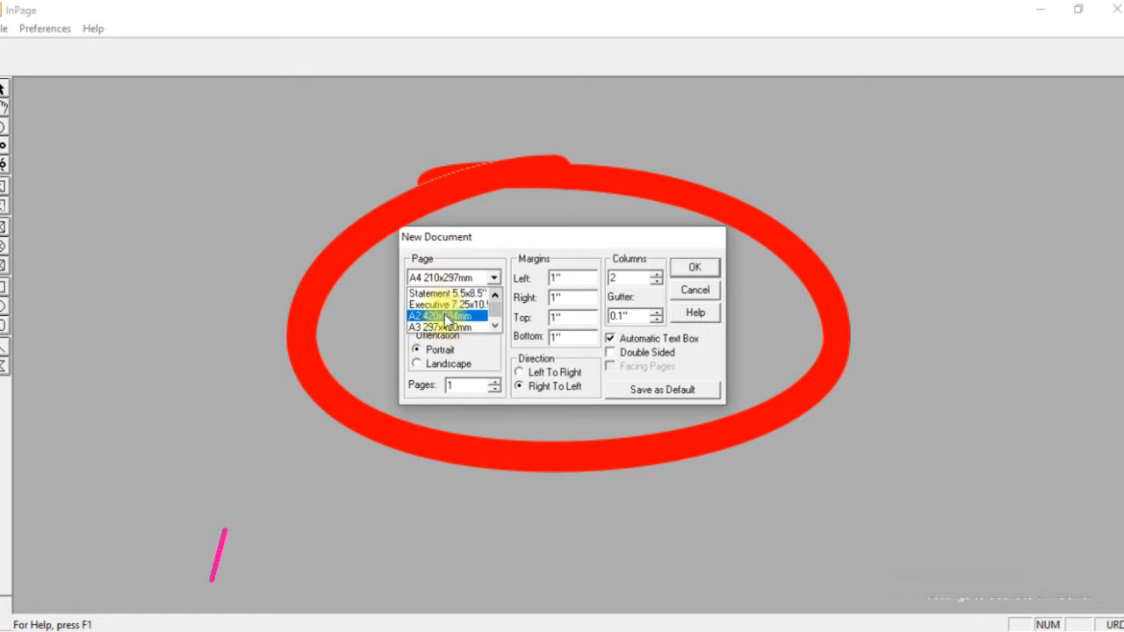
pyautogui.scroll(-2, 448, 321)
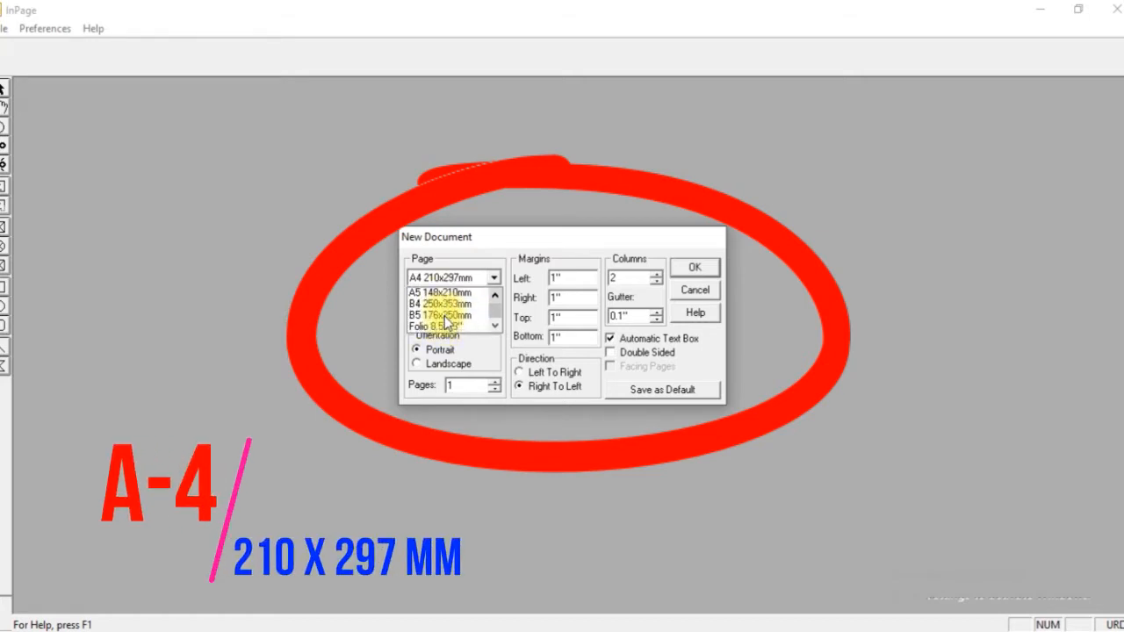
pyautogui.scroll(3, 448, 322)
pyautogui.scroll(1, 446, 321)
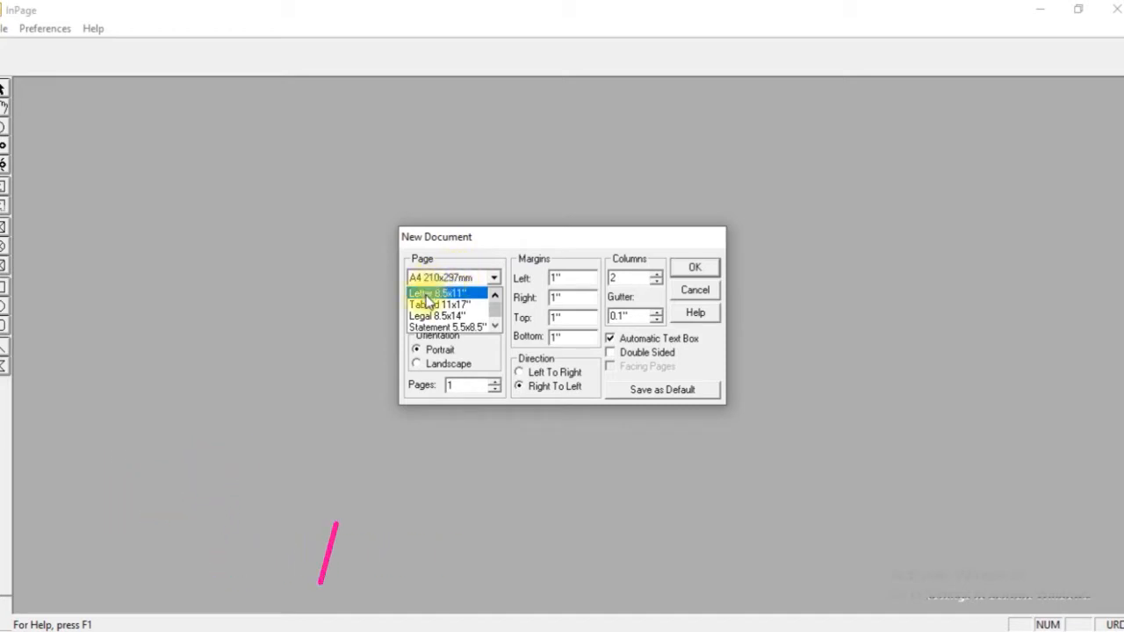
pyautogui.click(428, 293)
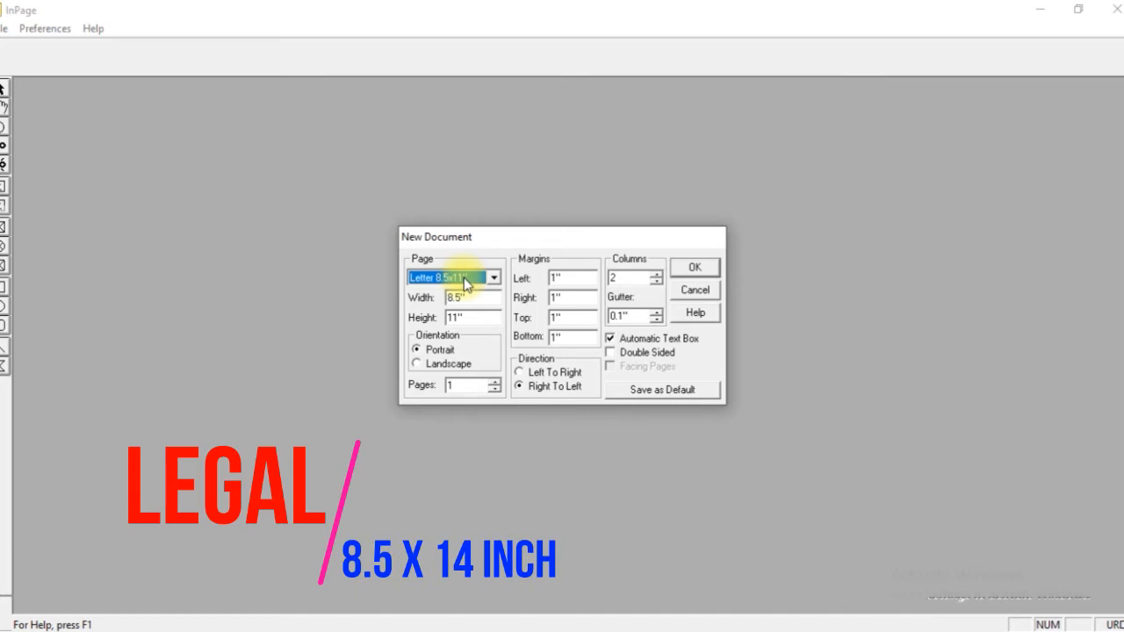
# Switch the new document's page size from Letter to A4 210x297mm.
pyautogui.click(464, 277)
pyautogui.scroll(-2, 465, 305)
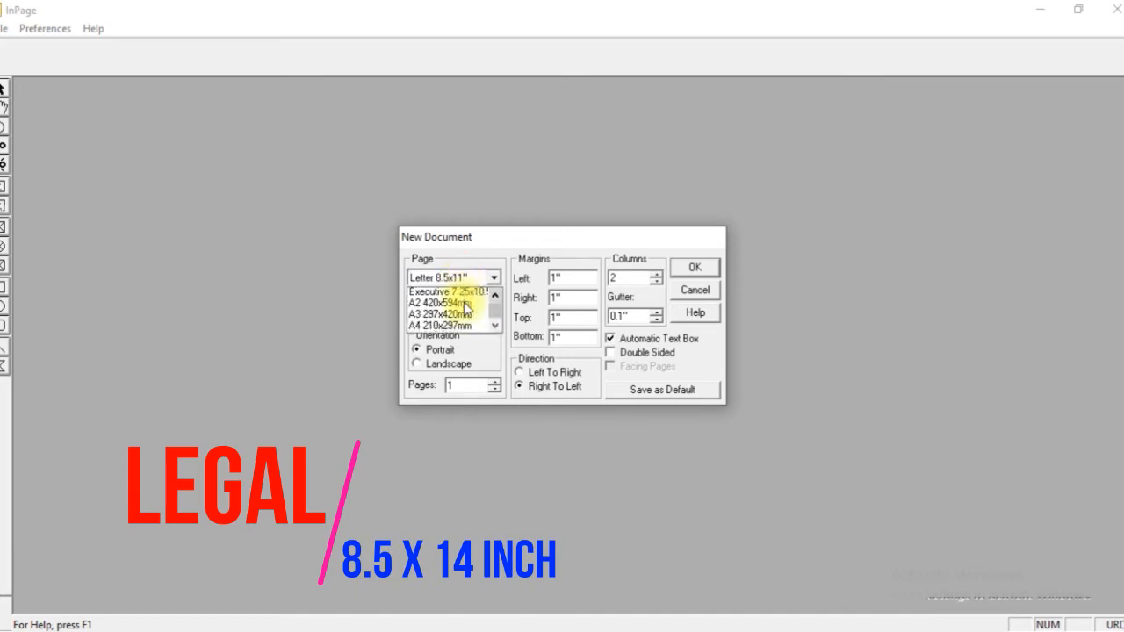
pyautogui.click(466, 306)
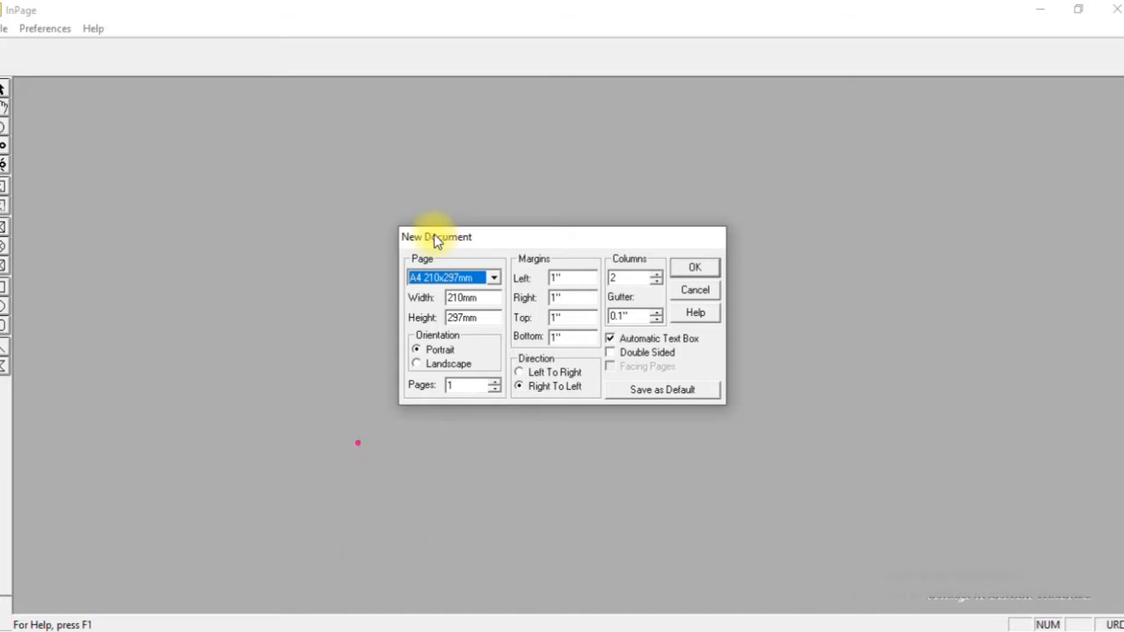
# Look through the page sizes again and set the new document to Legal 8.5x14".
pyautogui.click(459, 277)
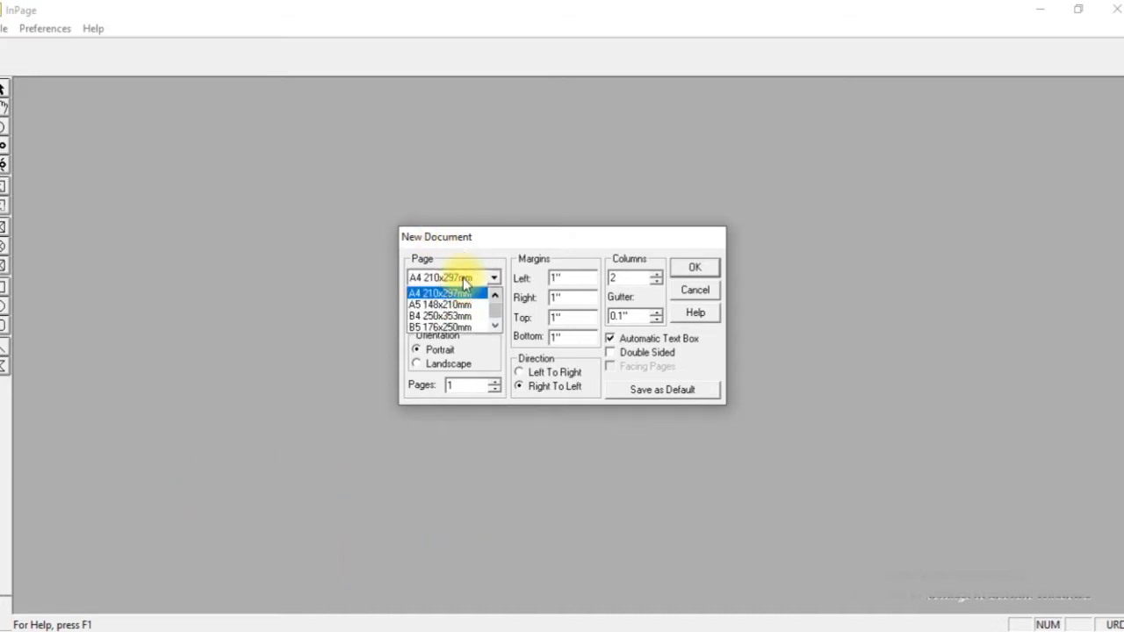
pyautogui.scroll(-1, 452, 324)
pyautogui.scroll(-1, 453, 323)
pyautogui.scroll(1, 452, 324)
pyautogui.scroll(-3, 452, 323)
pyautogui.scroll(1, 453, 323)
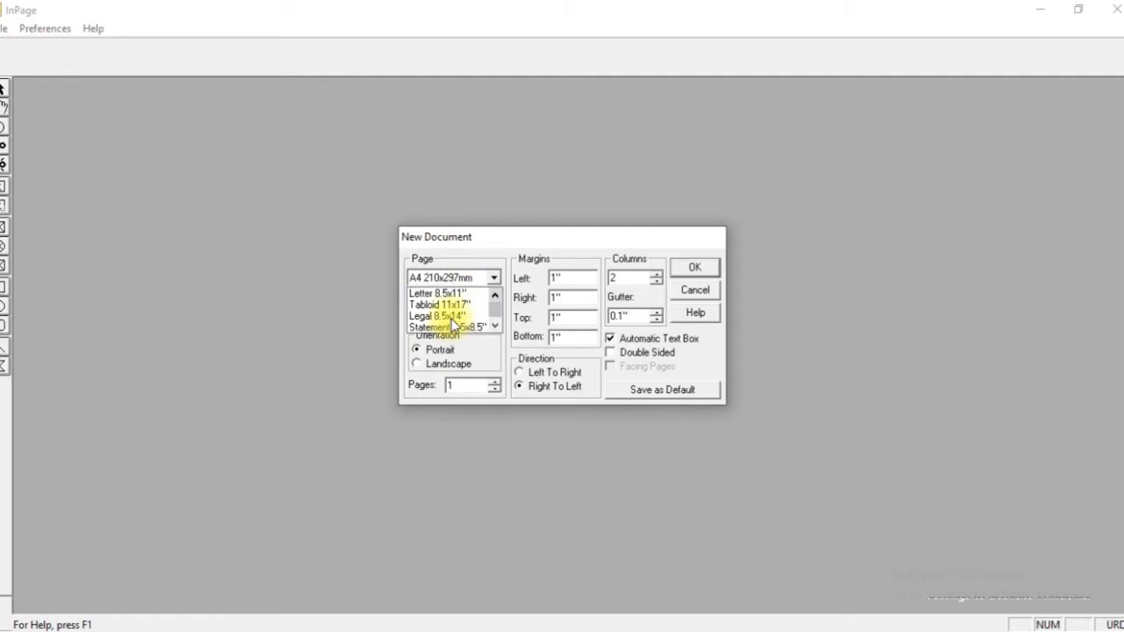
pyautogui.click(446, 316)
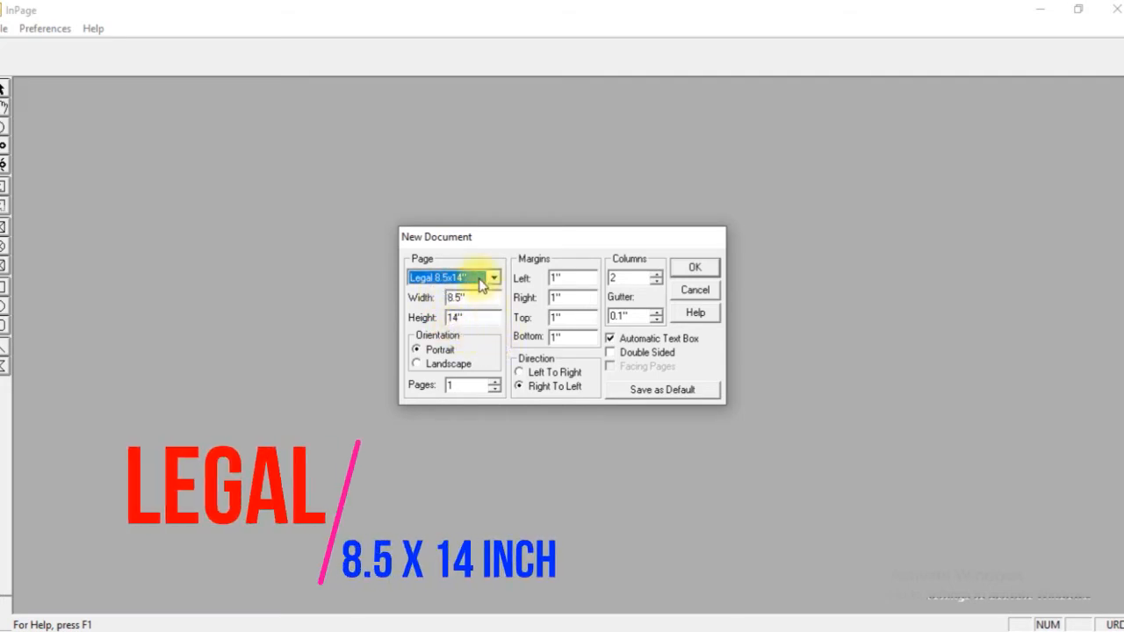
# Set the new document's page size to Folio 8.5x13".
pyautogui.click(496, 279)
pyautogui.scroll(3, 473, 312)
pyautogui.scroll(-3, 472, 312)
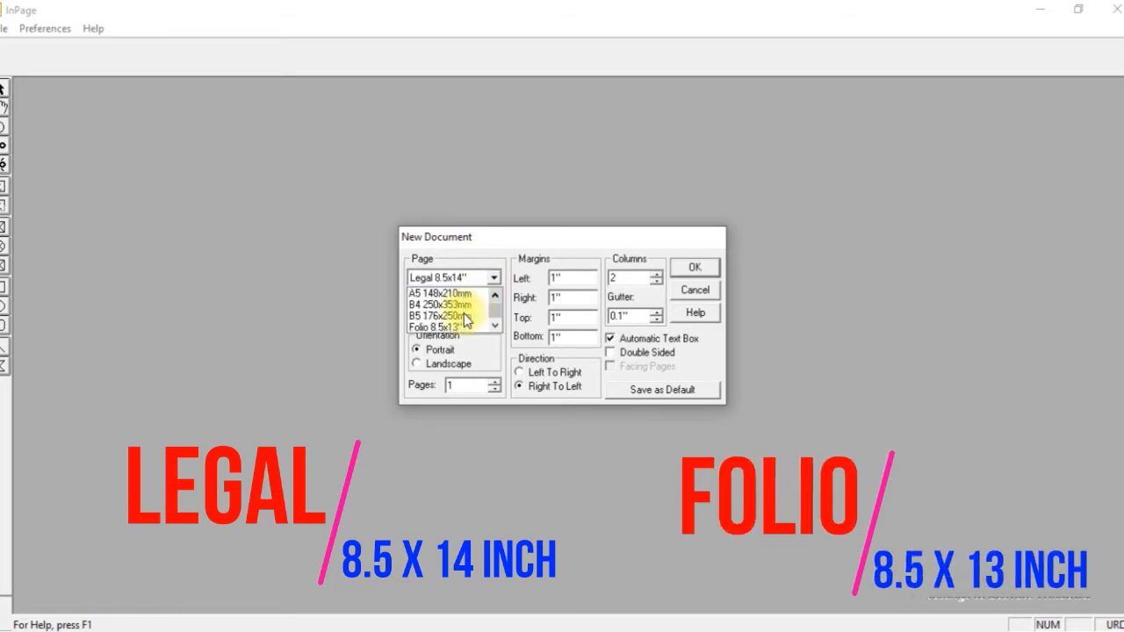
pyautogui.click(446, 305)
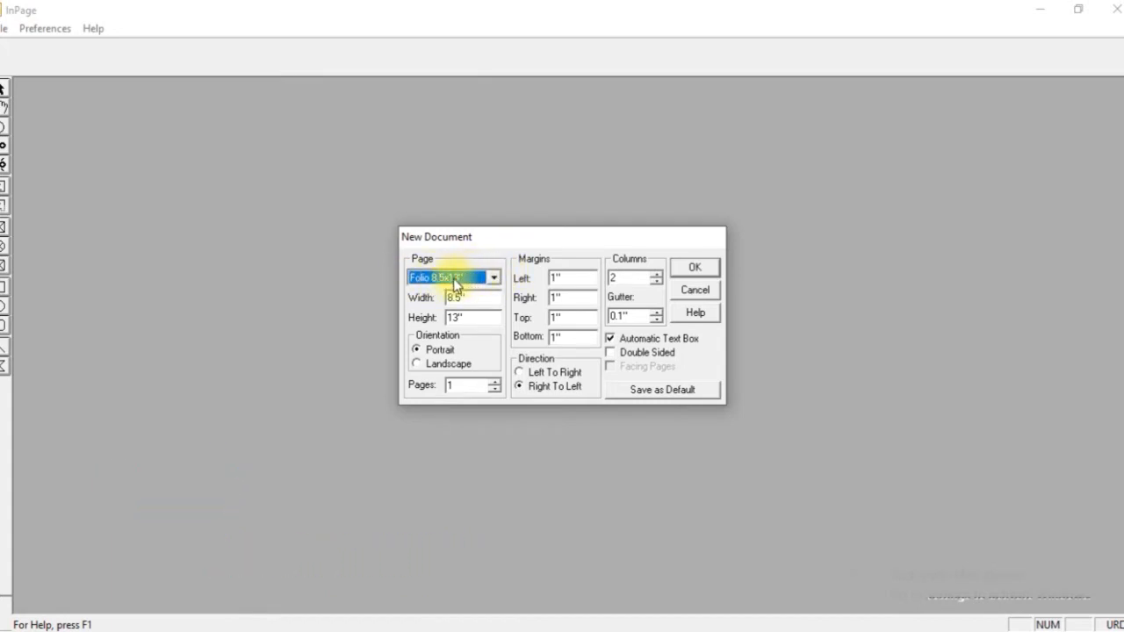
# Return the page size to A4 210x297mm, keep the 1" margins, and set the number of columns to 1.
pyautogui.scroll(4, 437, 283)
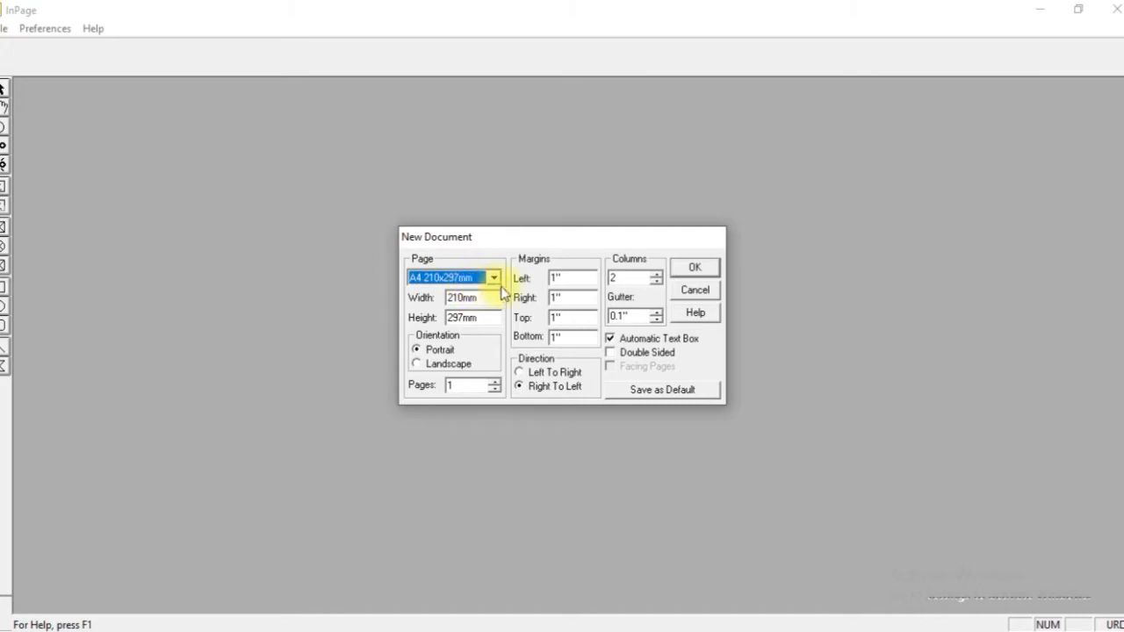
pyautogui.click(578, 279)
pyautogui.moveTo(578, 278); pyautogui.dragTo(535, 341)
pyautogui.click(575, 298)
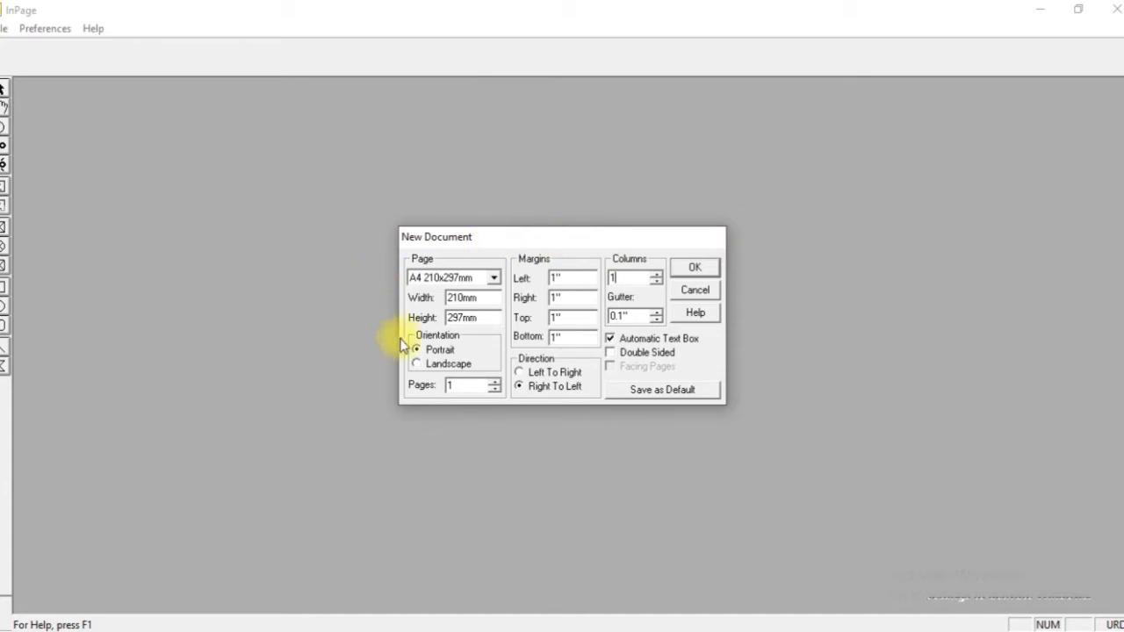
# Try the landscape orientation for the new document and switch it back to portrait.
pyautogui.click(418, 363)
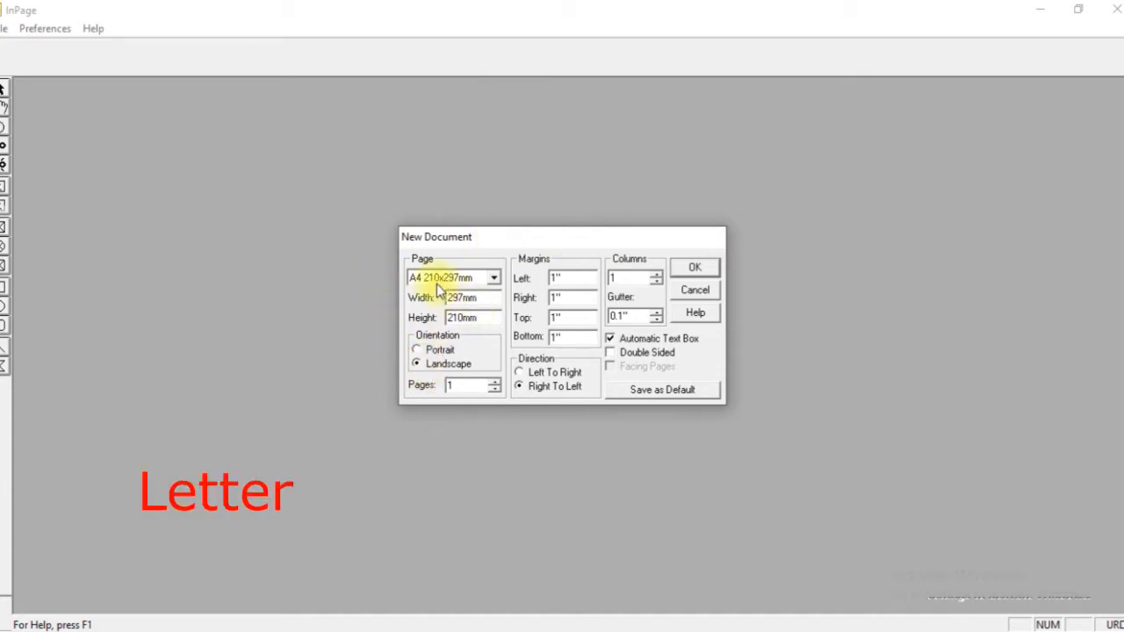
pyautogui.click(431, 352)
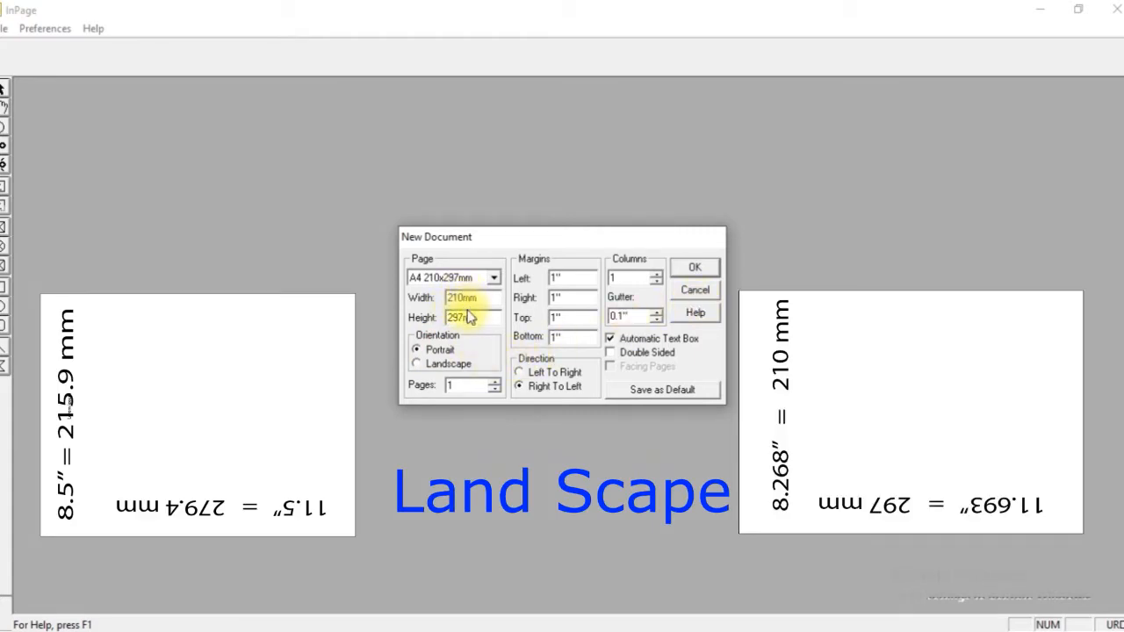
pyautogui.click(414, 364)
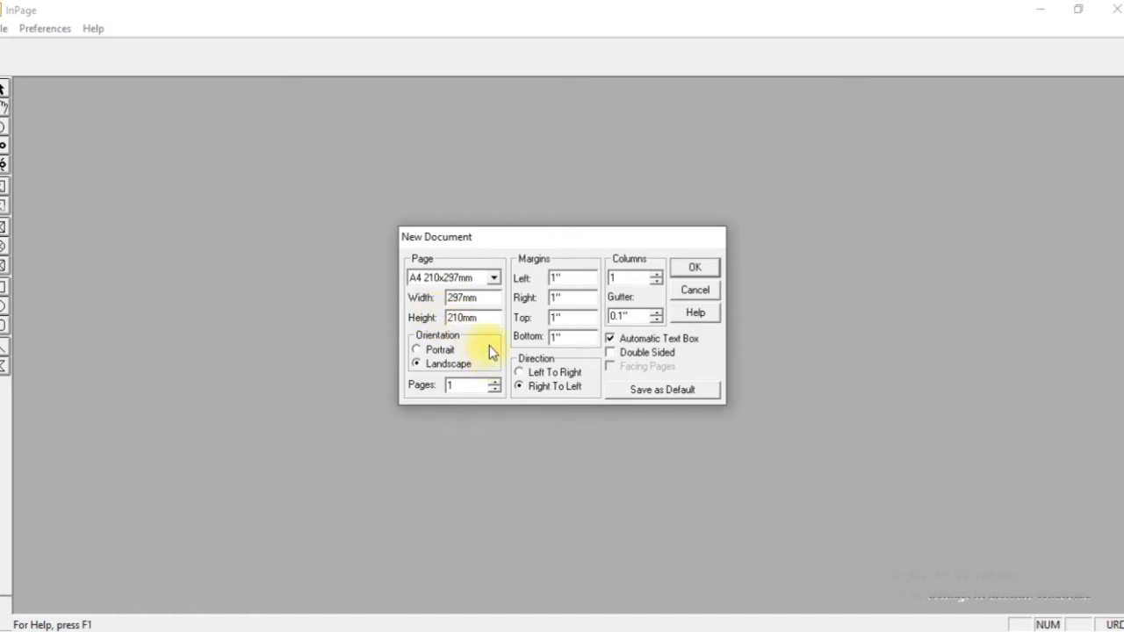
pyautogui.click(437, 350)
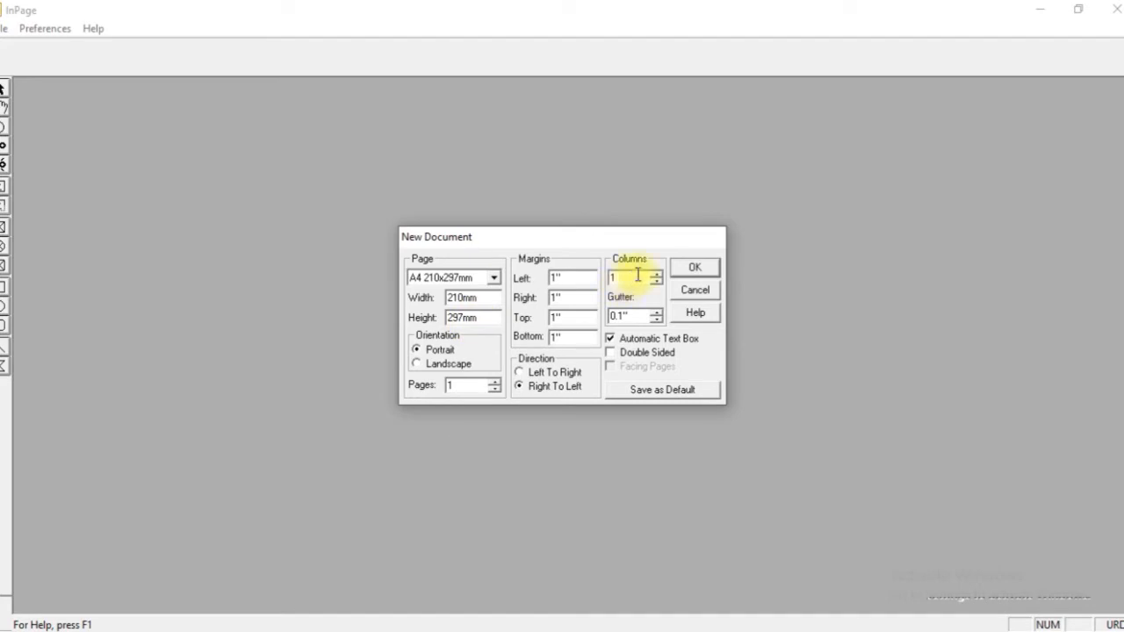
# Create the one-column A4 portrait document and look over its page down to the lower margin.
pyautogui.click(708, 266)
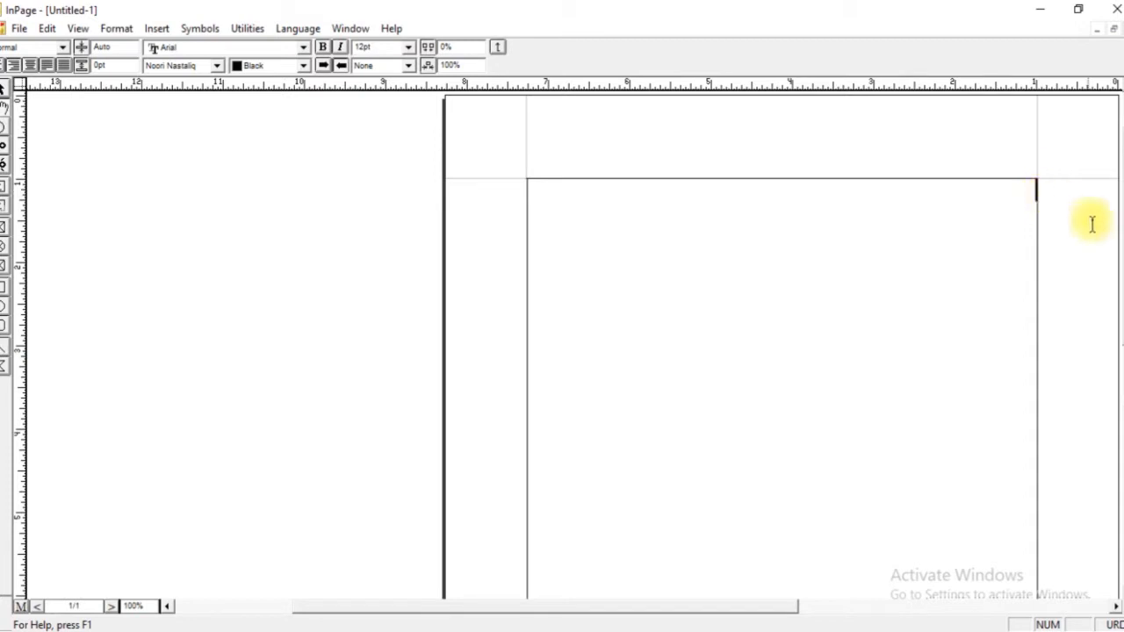
pyautogui.moveTo(1123, 187); pyautogui.dragTo(1123, 304)
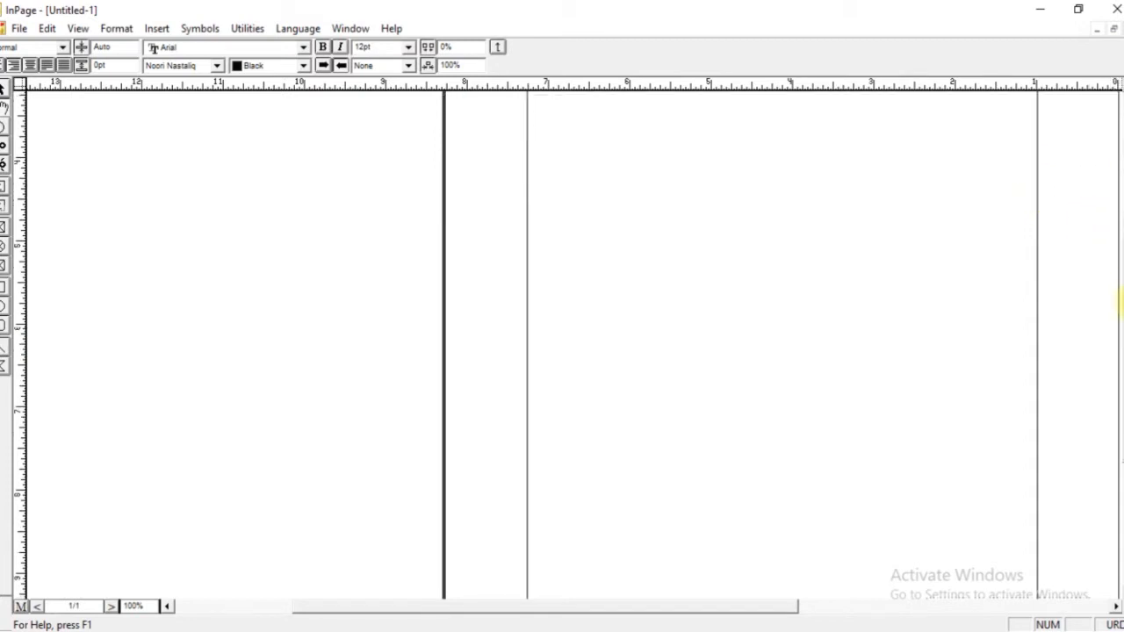
pyautogui.moveTo(1120, 356); pyautogui.dragTo(1121, 396)
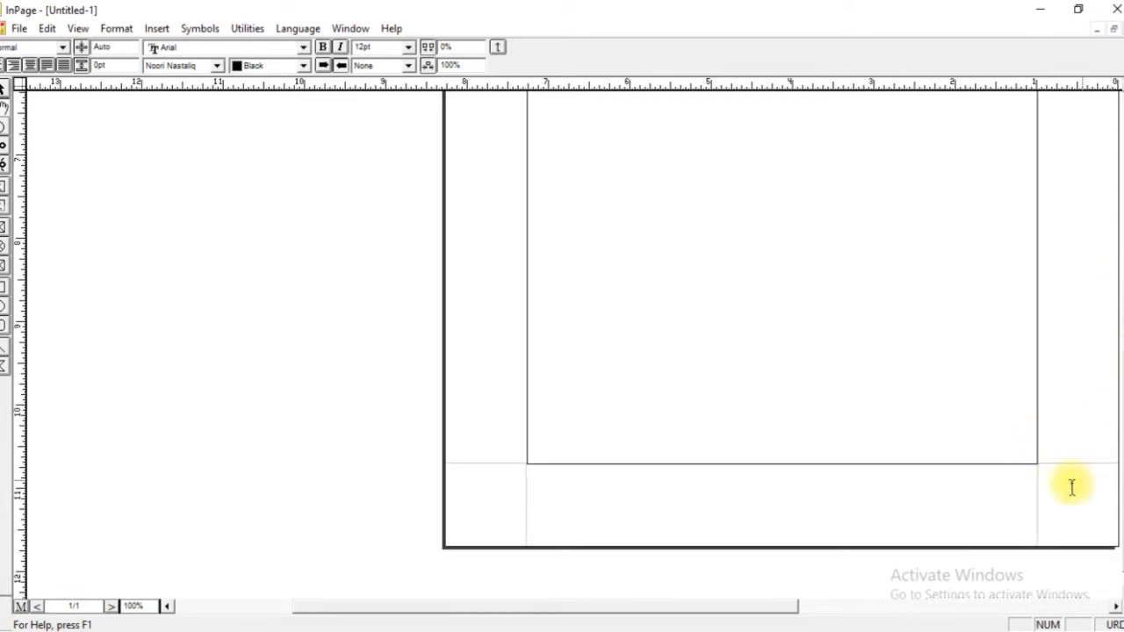
# Change the existing document's page orientation to landscape and fit the whole page in view.
pyautogui.click(116, 29)
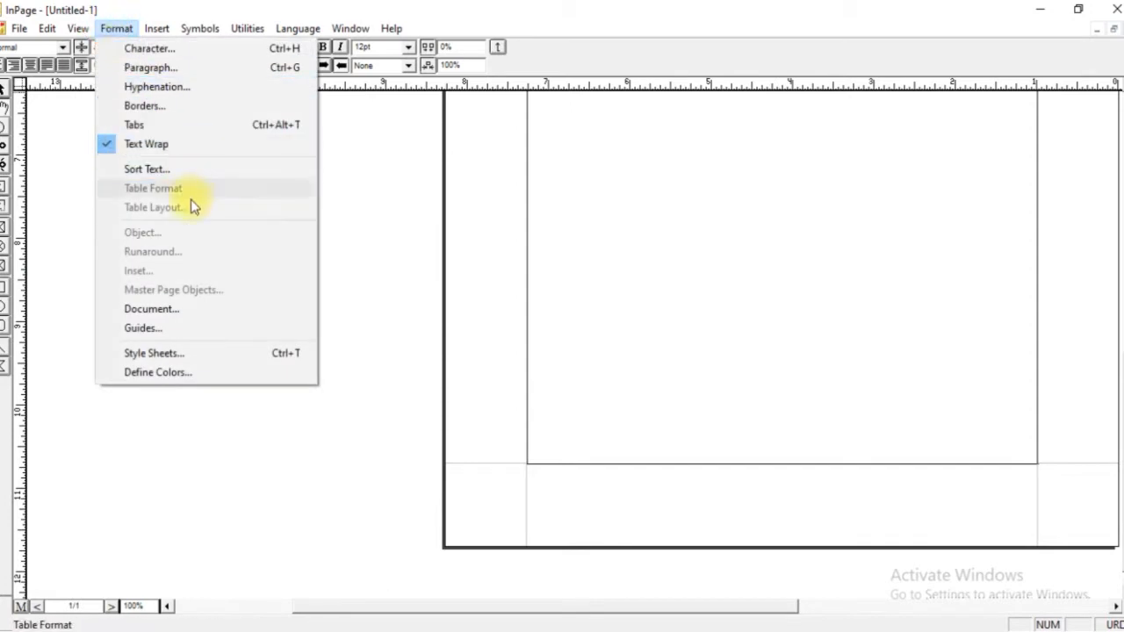
pyautogui.click(176, 306)
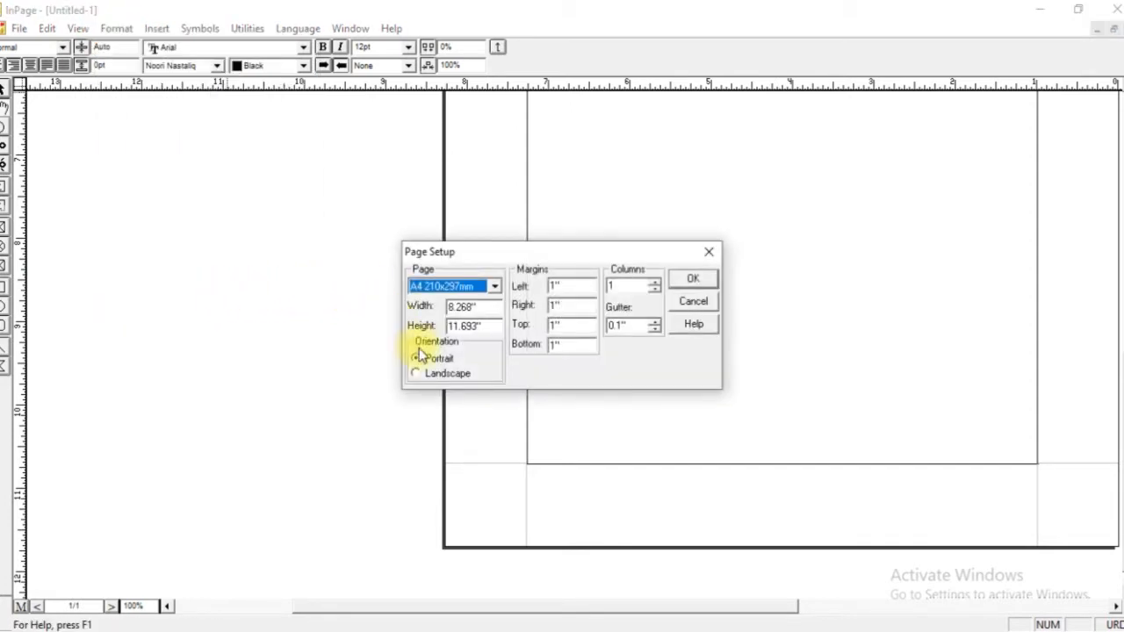
pyautogui.click(450, 382)
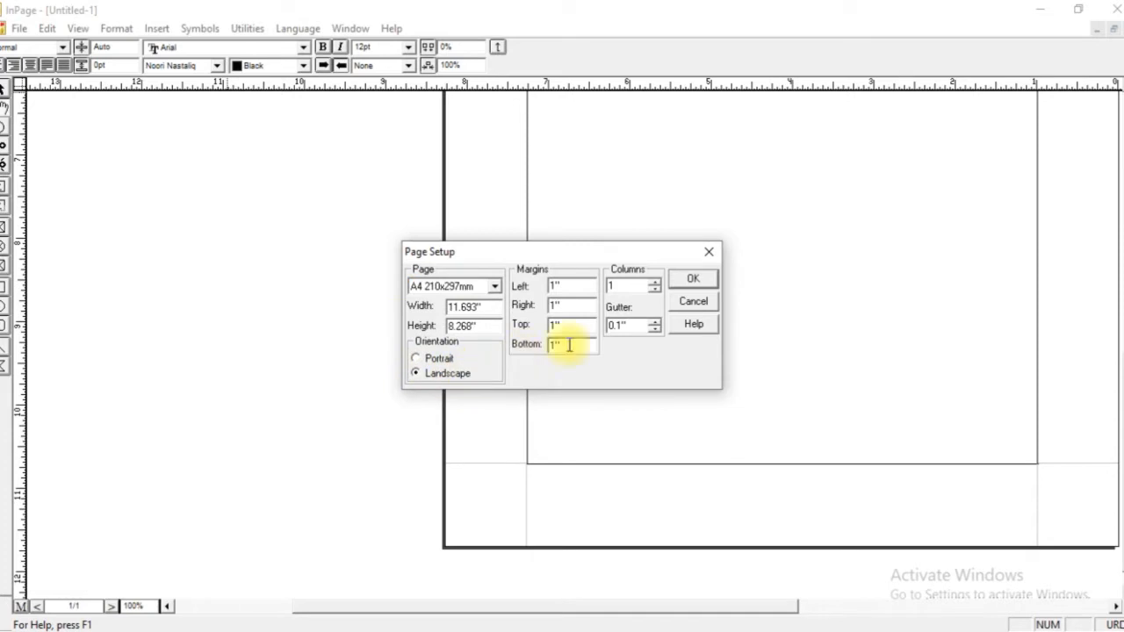
pyautogui.click(675, 283)
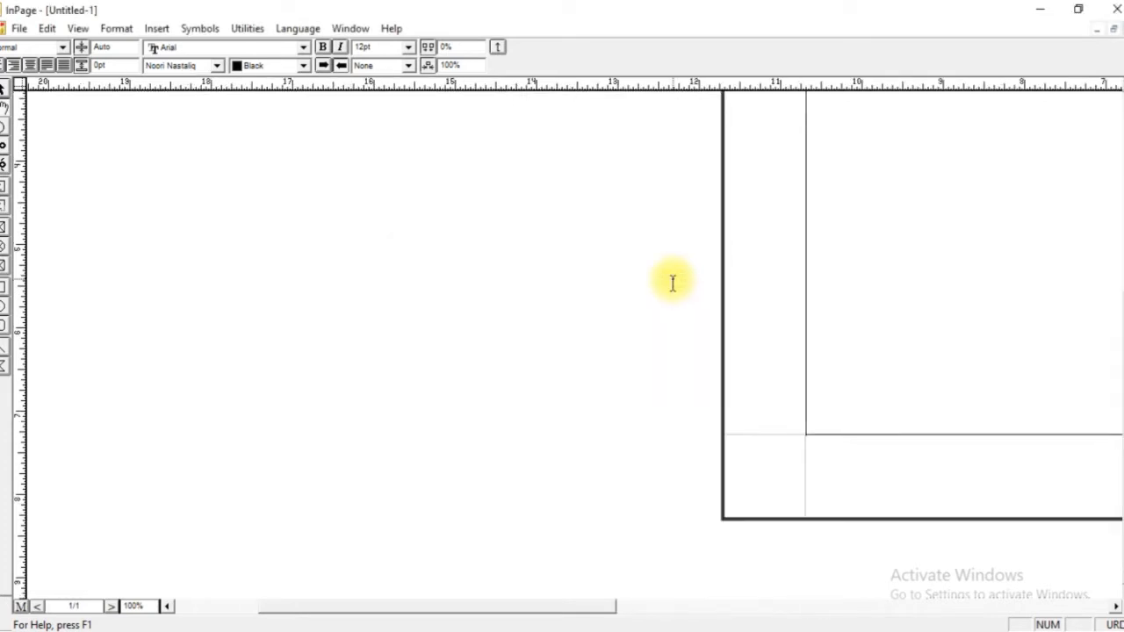
pyautogui.hotkey('ctrl', '0')
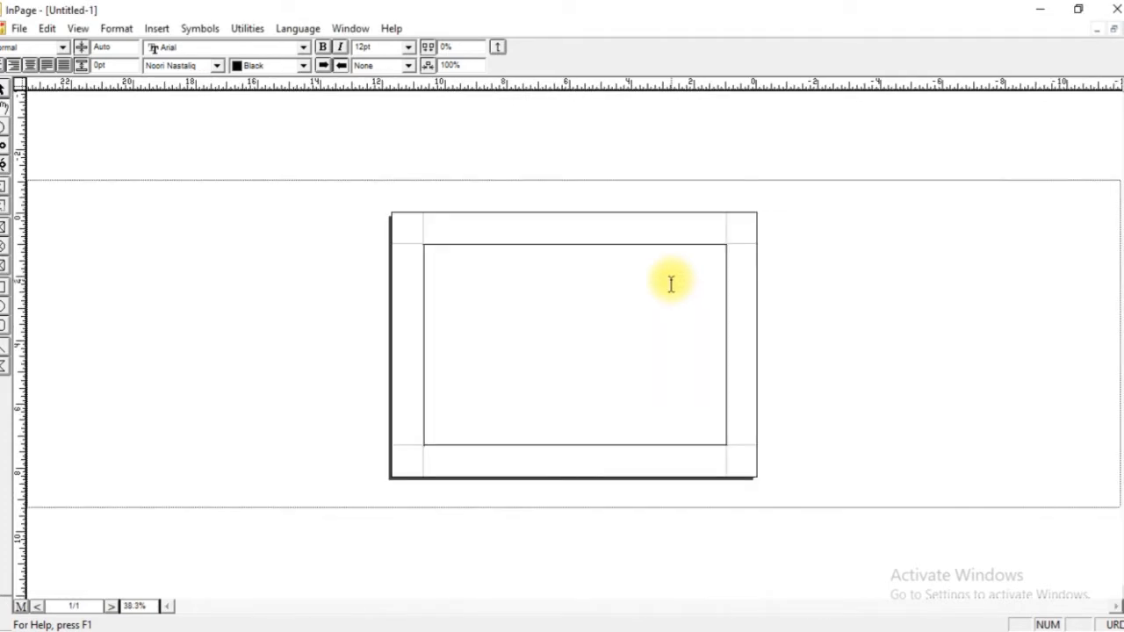
pyautogui.click(671, 282)
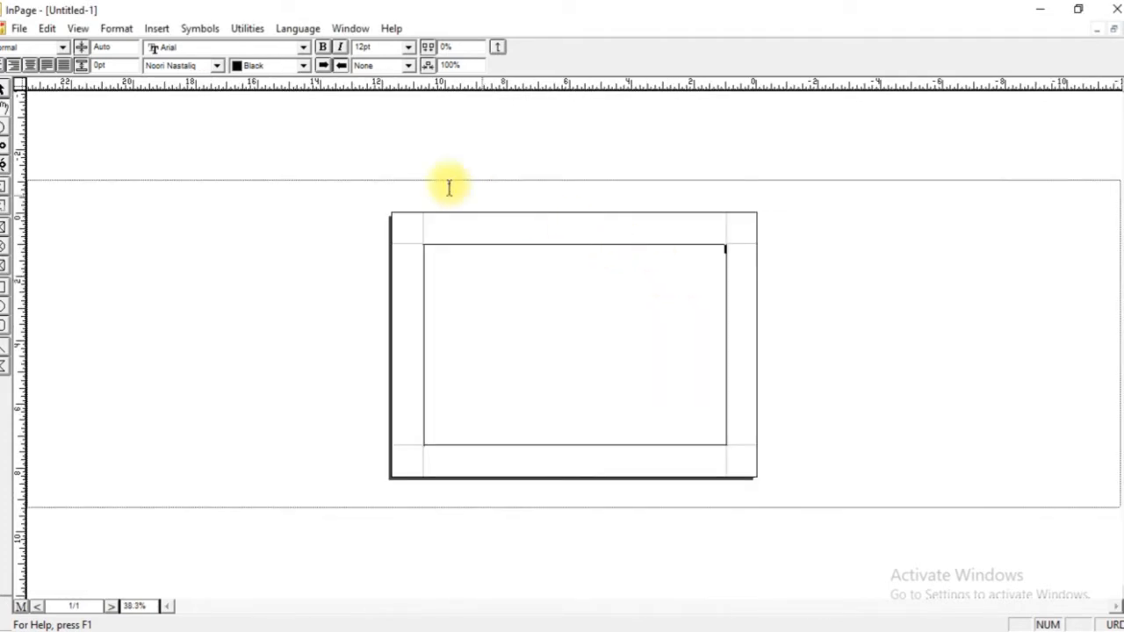
# Set the document's page orientation back to portrait in its page setup.
pyautogui.click(117, 29)
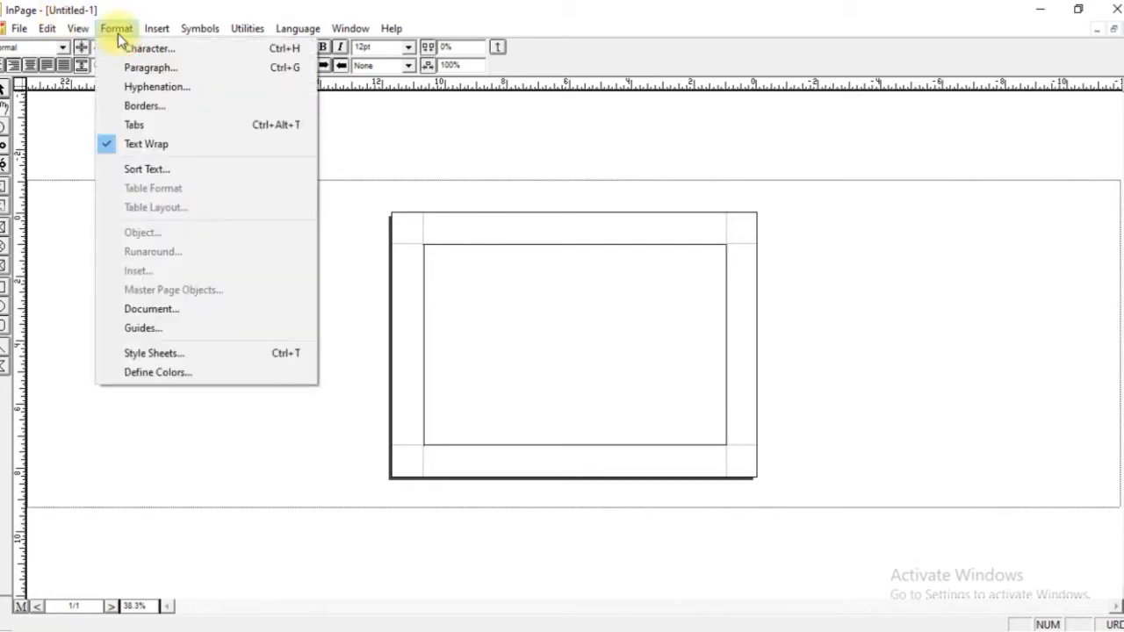
pyautogui.click(204, 311)
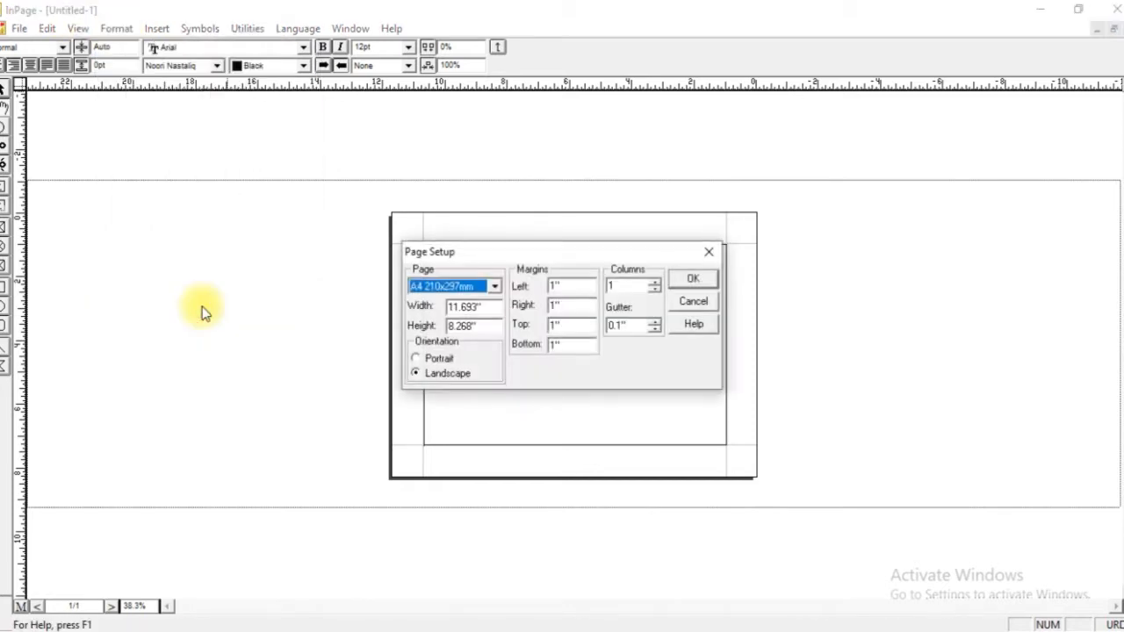
pyautogui.click(415, 359)
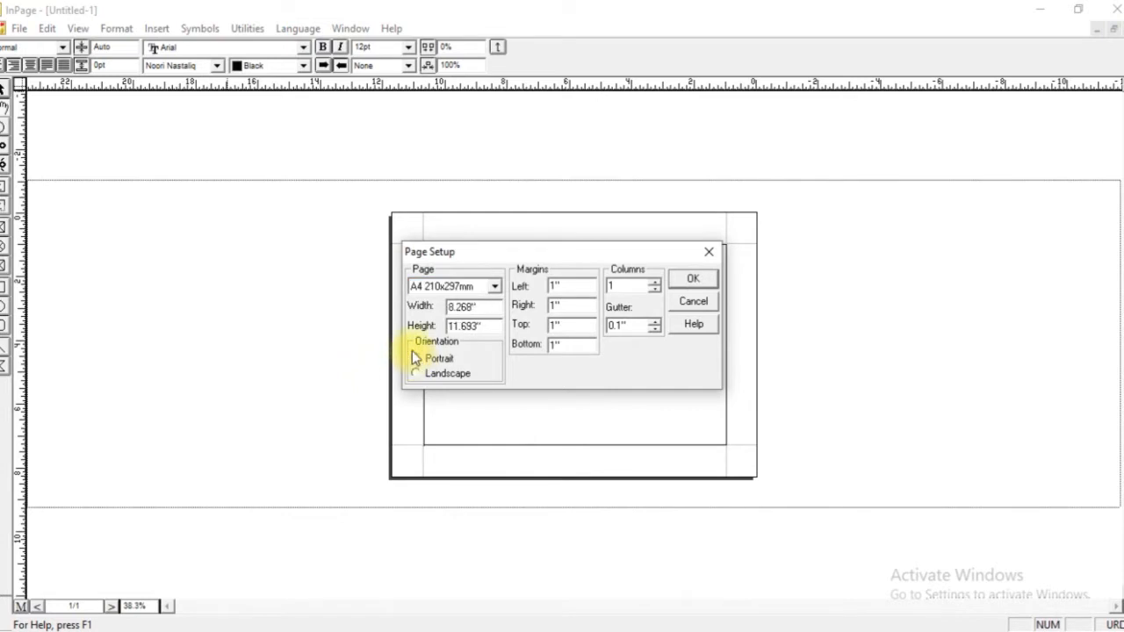
pyautogui.click(686, 283)
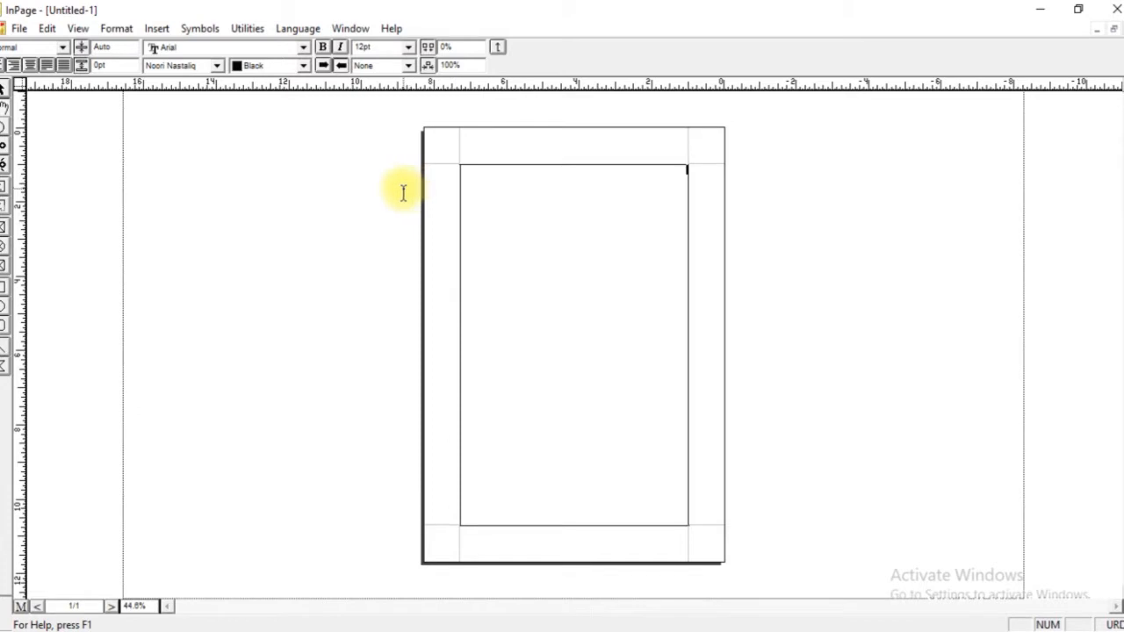
# Try to set the page's automatic text box to two columns.
pyautogui.click(3, 89)
pyautogui.click(463, 300)
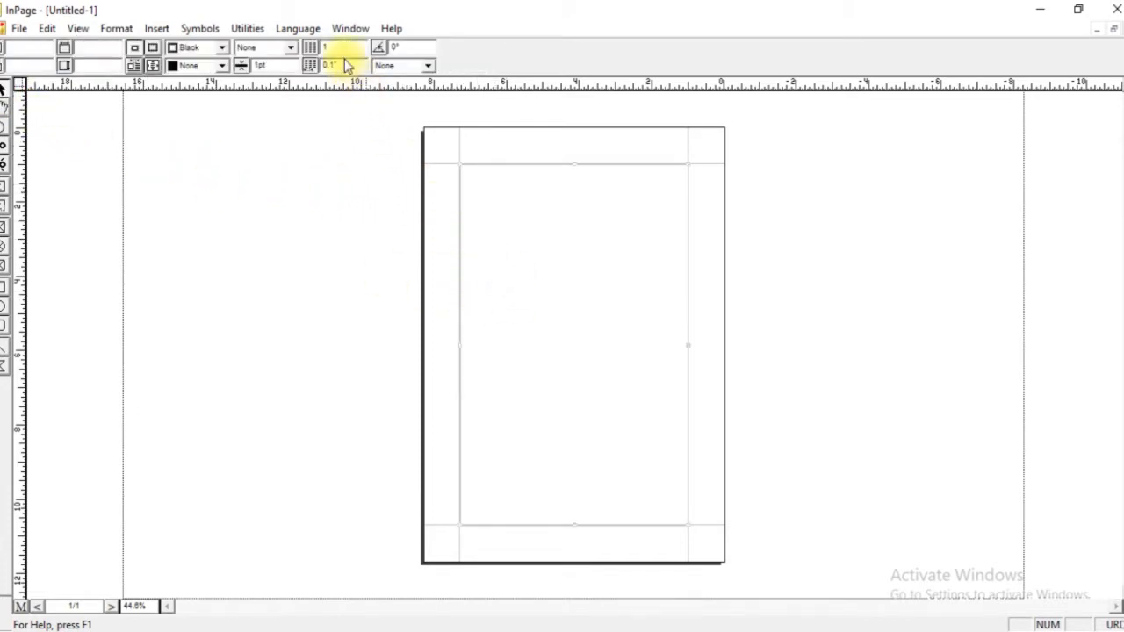
pyautogui.moveTo(343, 48); pyautogui.dragTo(315, 51)
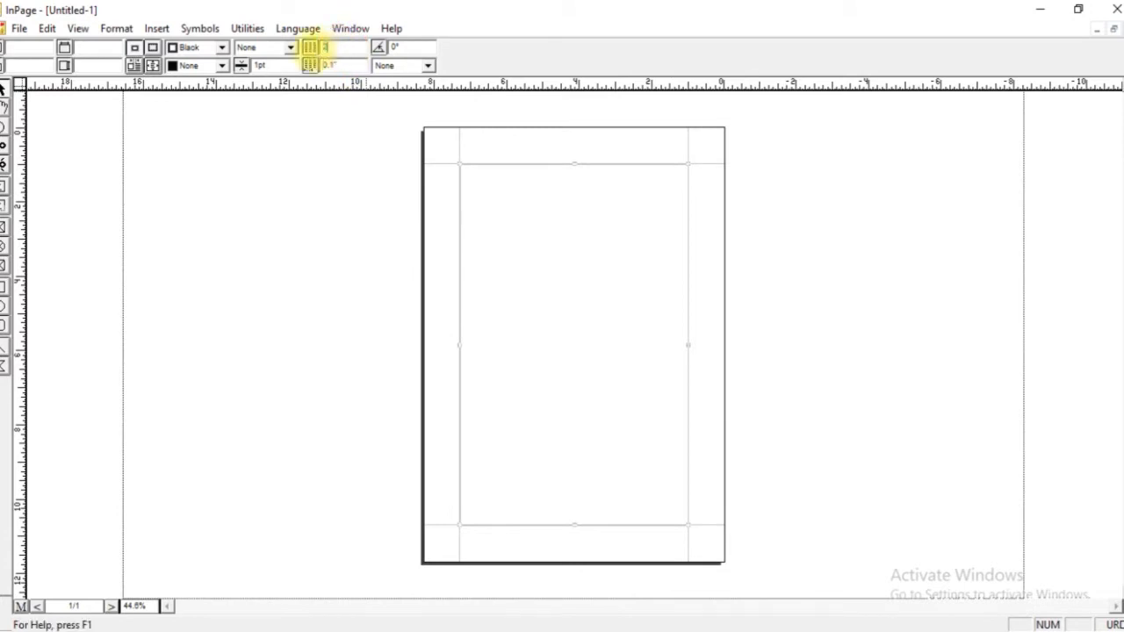
pyautogui.write('2')
pyautogui.press('Return')
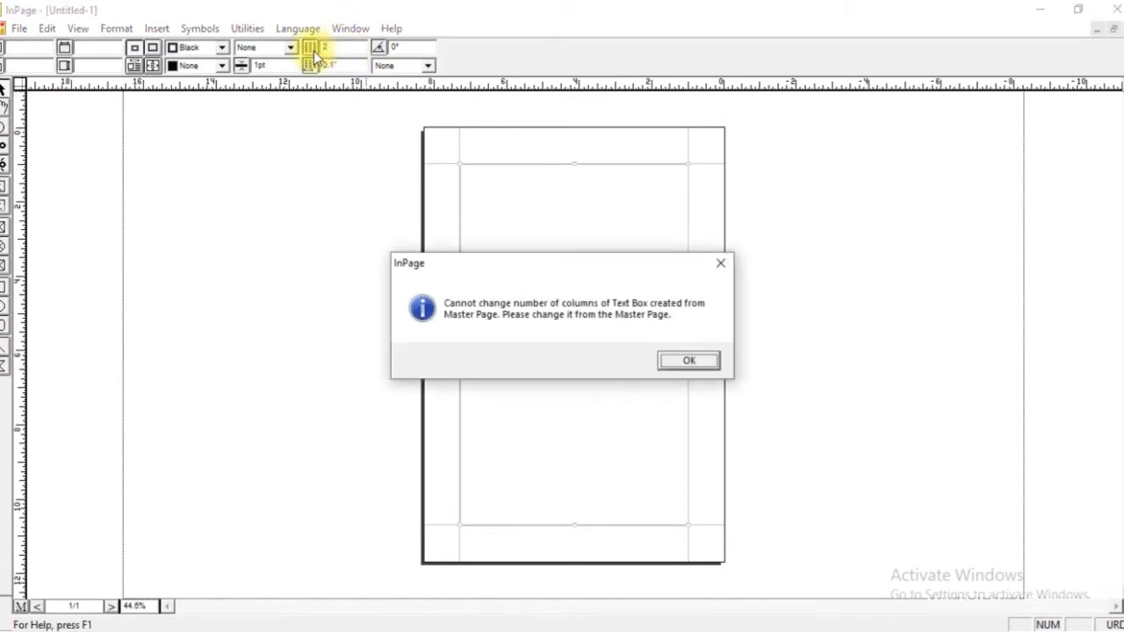
pyautogui.click(687, 360)
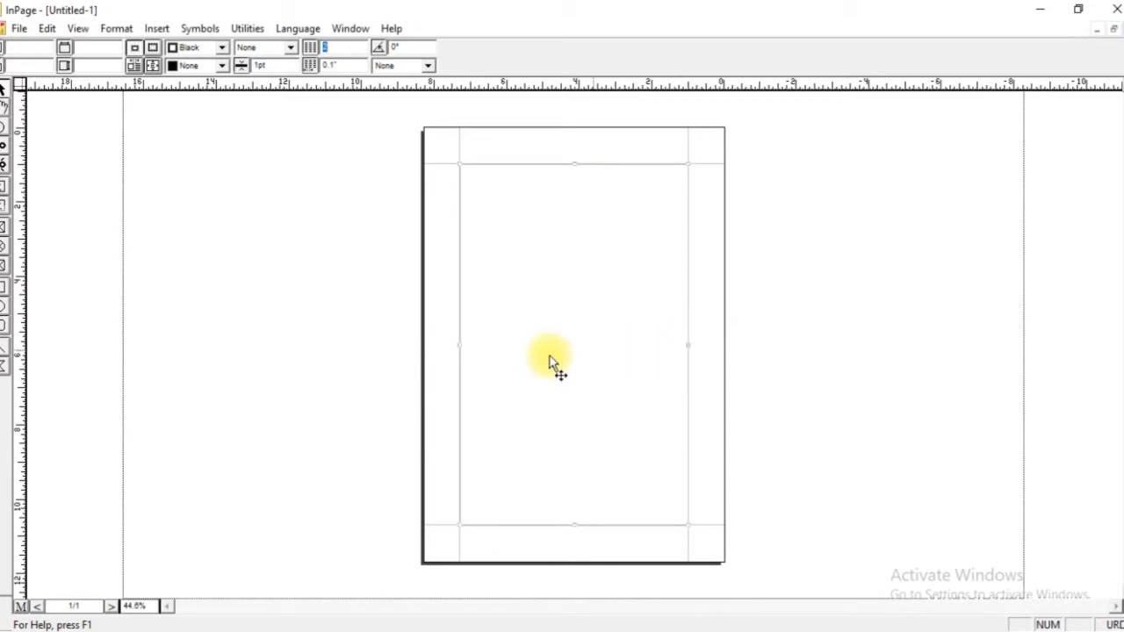
# Set the text box on the master page to two columns, return to the document page and select its text box.
pyautogui.click(22, 606)
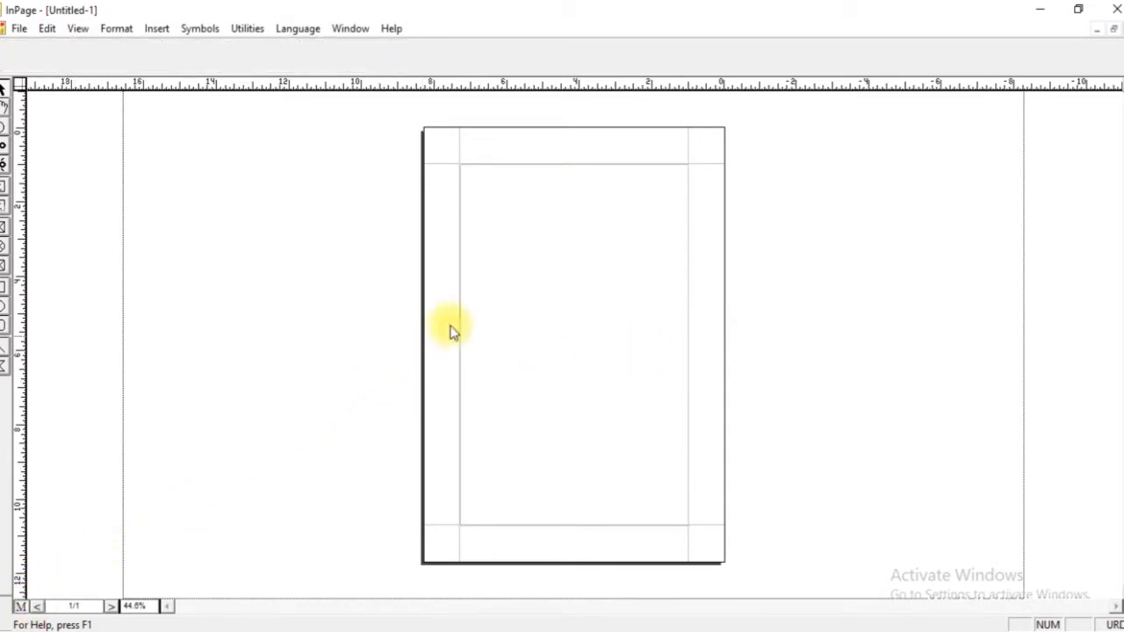
pyautogui.click(476, 299)
pyautogui.click(325, 47)
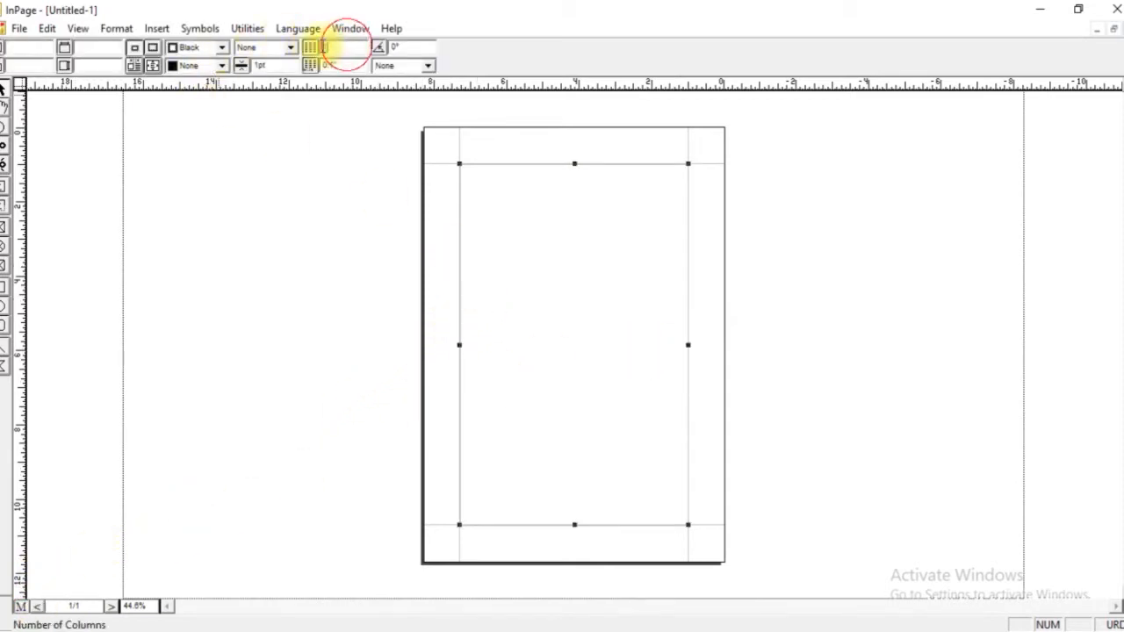
pyautogui.write('2')
pyautogui.press('Return')
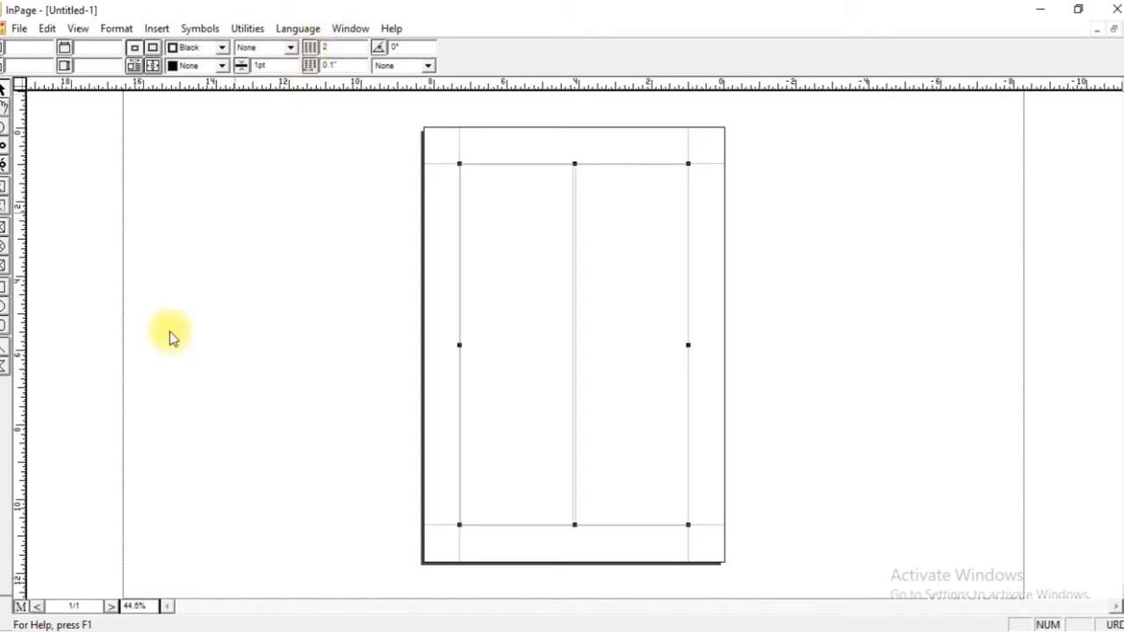
pyautogui.click(27, 612)
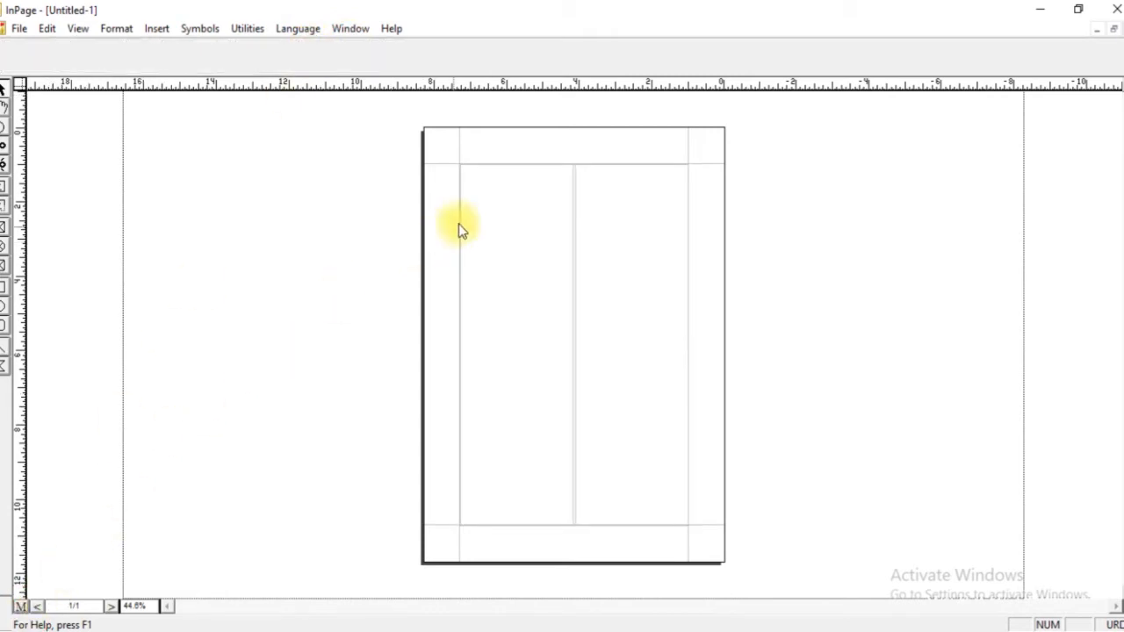
pyautogui.click(510, 207)
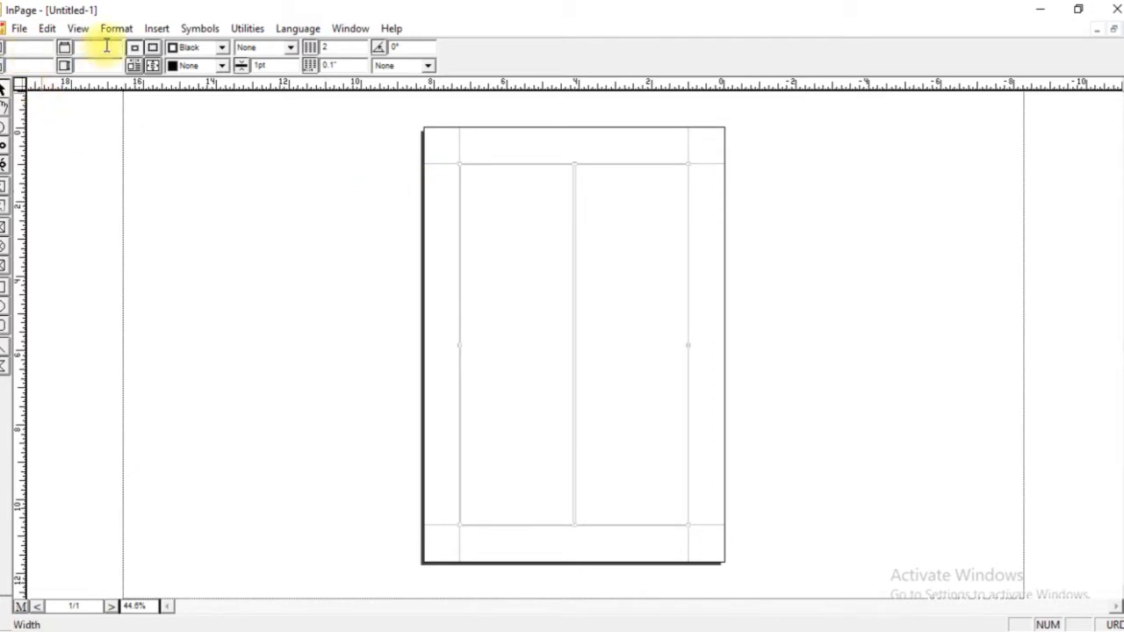
# Create a new A4 portrait document with four columns and fit the whole page in view.
pyautogui.hotkey('ctrl', 'n')
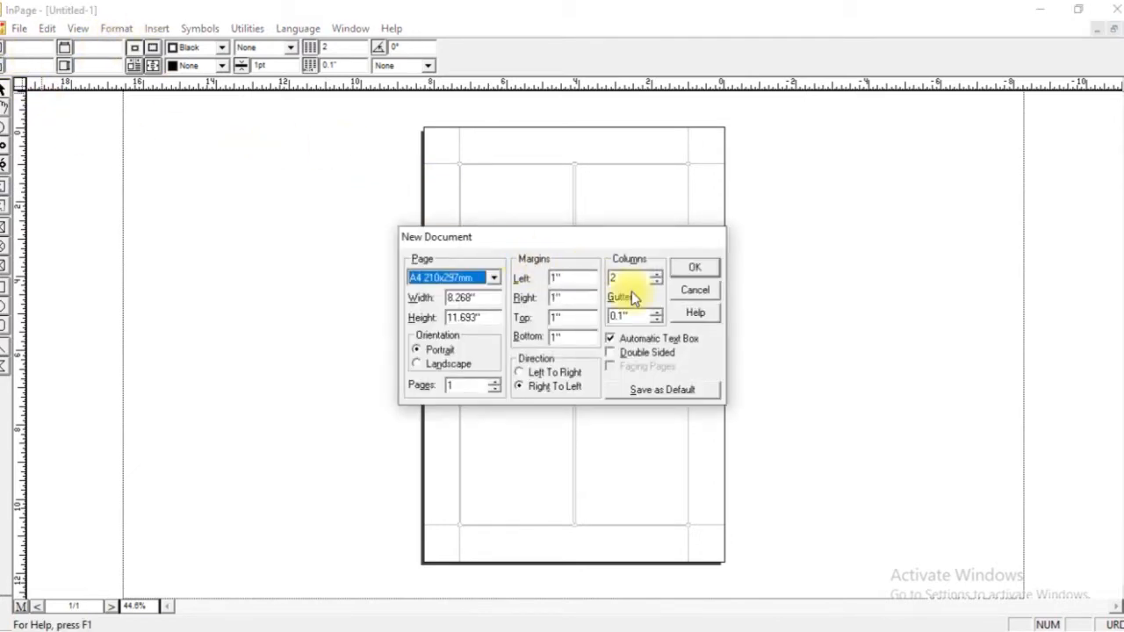
pyautogui.doubleClick(619, 279)
pyautogui.write('4')
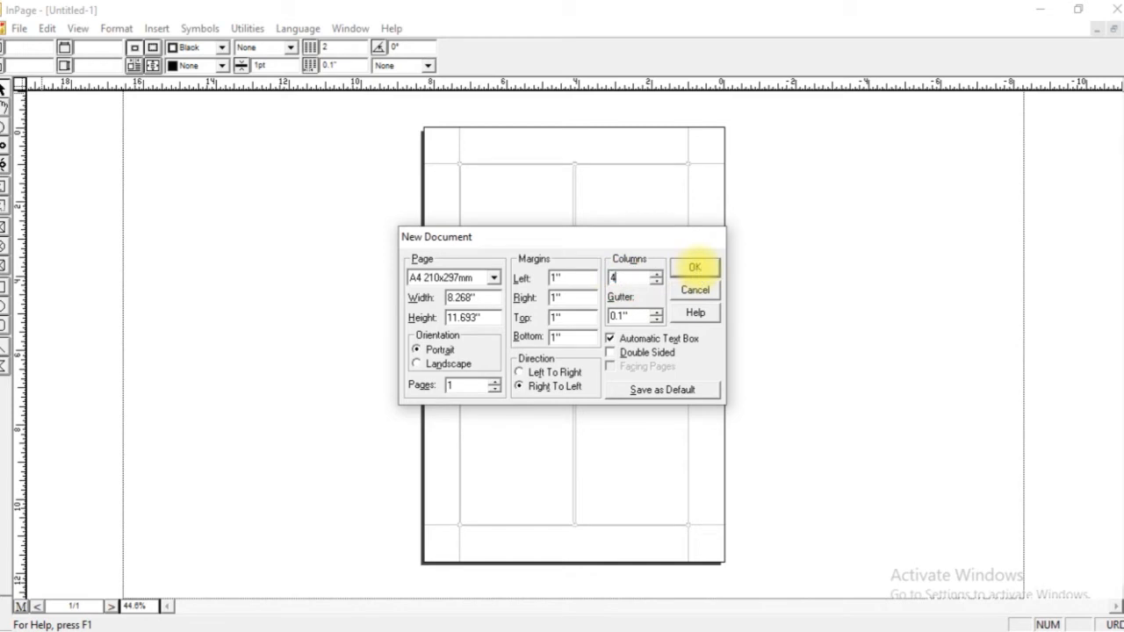
pyautogui.click(705, 267)
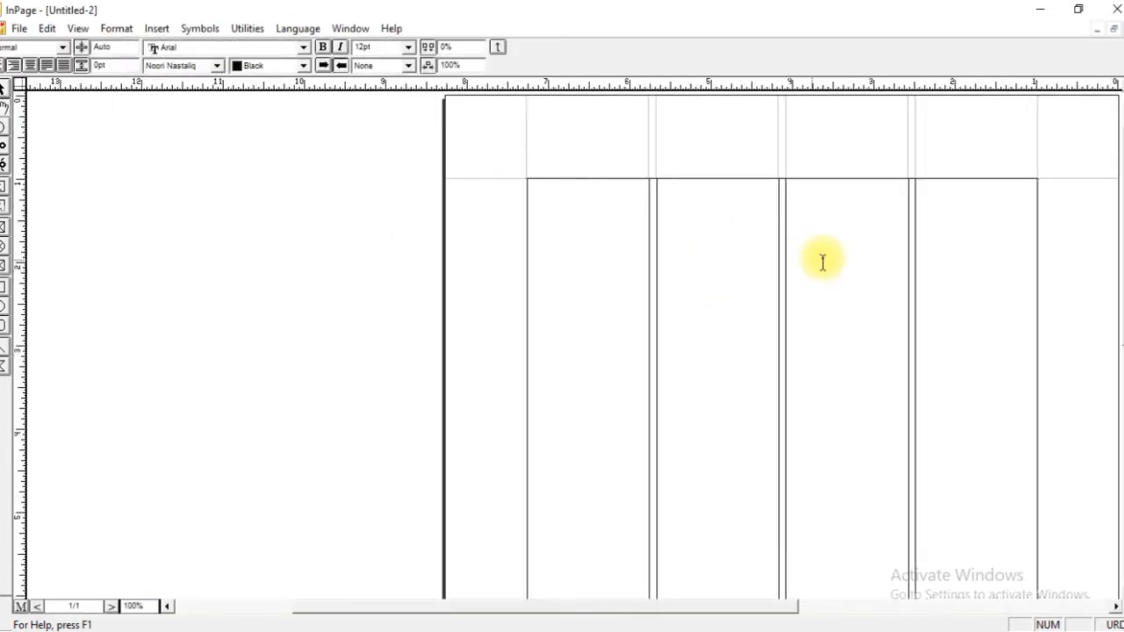
pyautogui.hotkey('ctrl', '0')
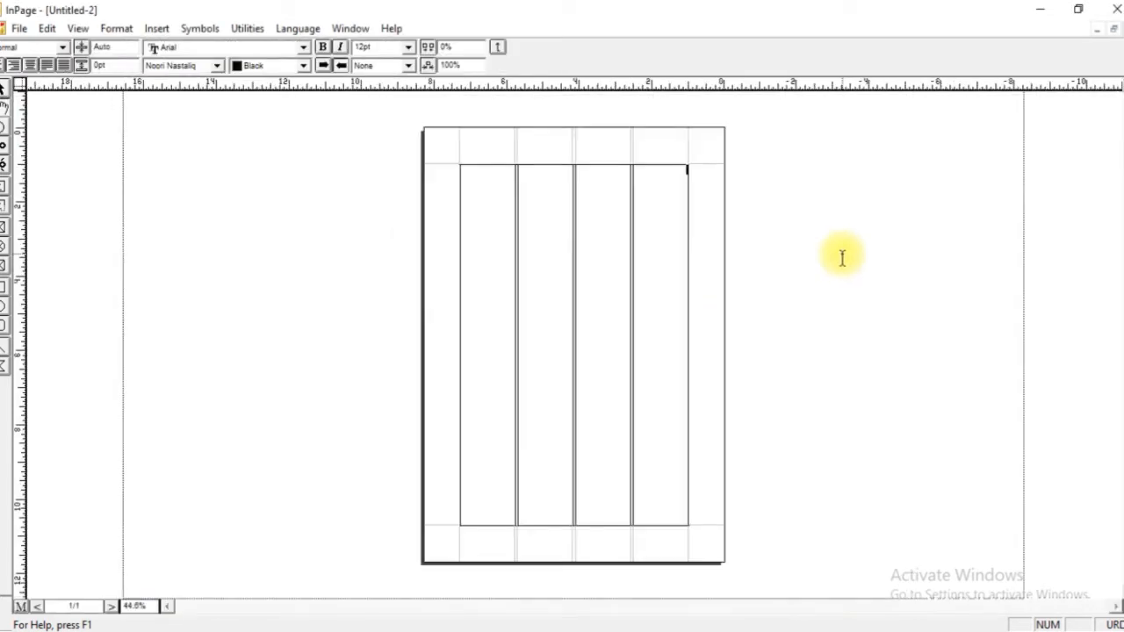
# Fill the four columns with repeatedly pasted sample text until it runs over onto a second page.
pyautogui.write('ا')
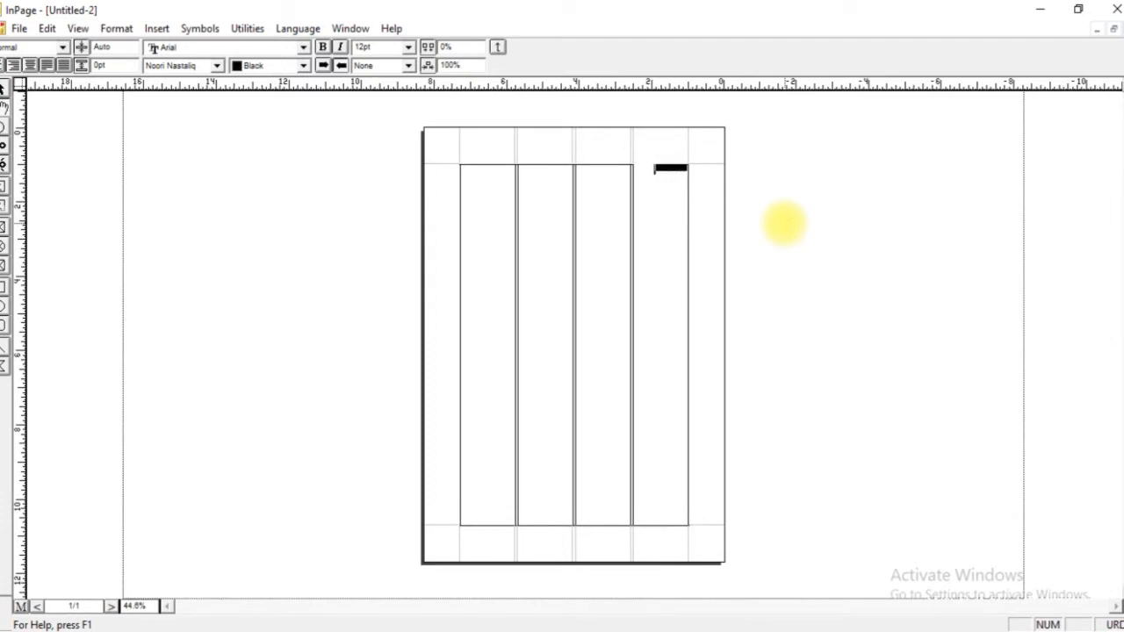
pyautogui.press('Left')
pyautogui.hotkey('ctrl', 'v')
pyautogui.hotkey('ctrl', 'v')
pyautogui.hotkey('ctrl', 'v')
pyautogui.hotkey('ctrl', 'v')
pyautogui.hotkey('ctrl', 'v')
pyautogui.hotkey('ctrl', 'v')
pyautogui.hotkey('ctrl', 'v')
pyautogui.hotkey('ctrl', 'v')
pyautogui.hotkey('ctrl', 'v')
pyautogui.hotkey('ctrl', 'v')
pyautogui.hotkey('ctrl', 'v')
pyautogui.hotkey('ctrl', 'v')
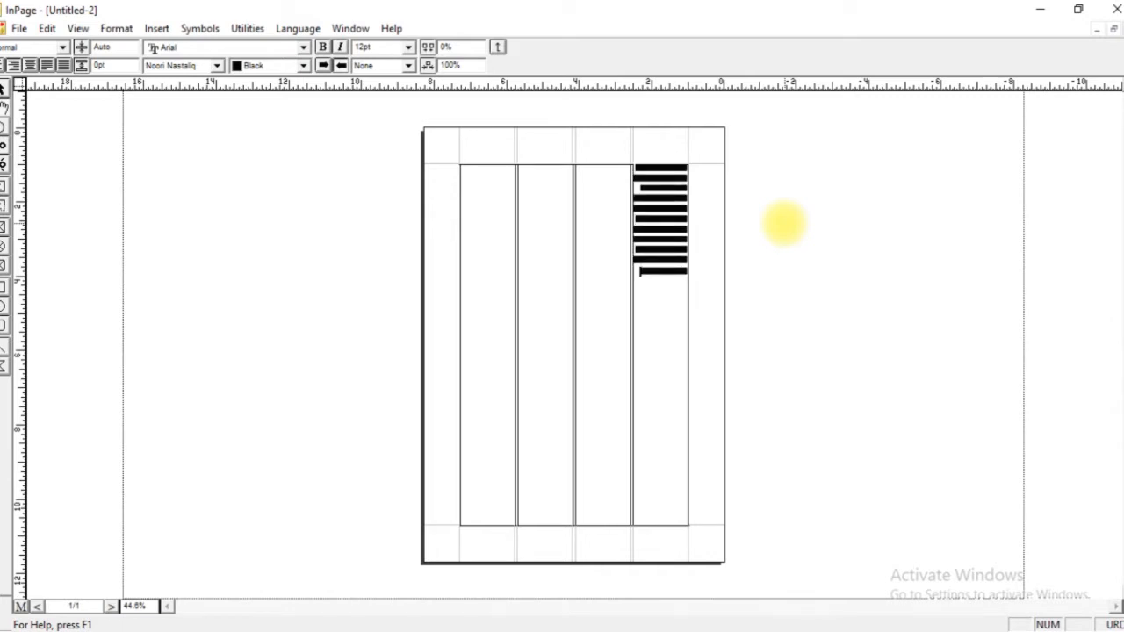
pyautogui.hotkey('ctrl', 'v')
pyautogui.hotkey('ctrl', 'v')
pyautogui.hotkey('ctrl', 'v')
pyautogui.hotkey('ctrl', 'v')
pyautogui.hotkey('ctrl', 'v')
pyautogui.hotkey('ctrl', 'v')
pyautogui.hotkey('ctrl', 'v')
pyautogui.hotkey('ctrl', 'v')
pyautogui.hotkey('ctrl', 'v')
pyautogui.hotkey('ctrl', 'v')
pyautogui.hotkey('ctrl', 'v')
pyautogui.hotkey('ctrl', 'v')
pyautogui.hotkey('ctrl', 'v')
pyautogui.hotkey('ctrl', 'v')
pyautogui.hotkey('ctrl', 'v')
pyautogui.hotkey('ctrl', 'v')
pyautogui.hotkey('ctrl', 'v')
pyautogui.hotkey('ctrl', 'v')
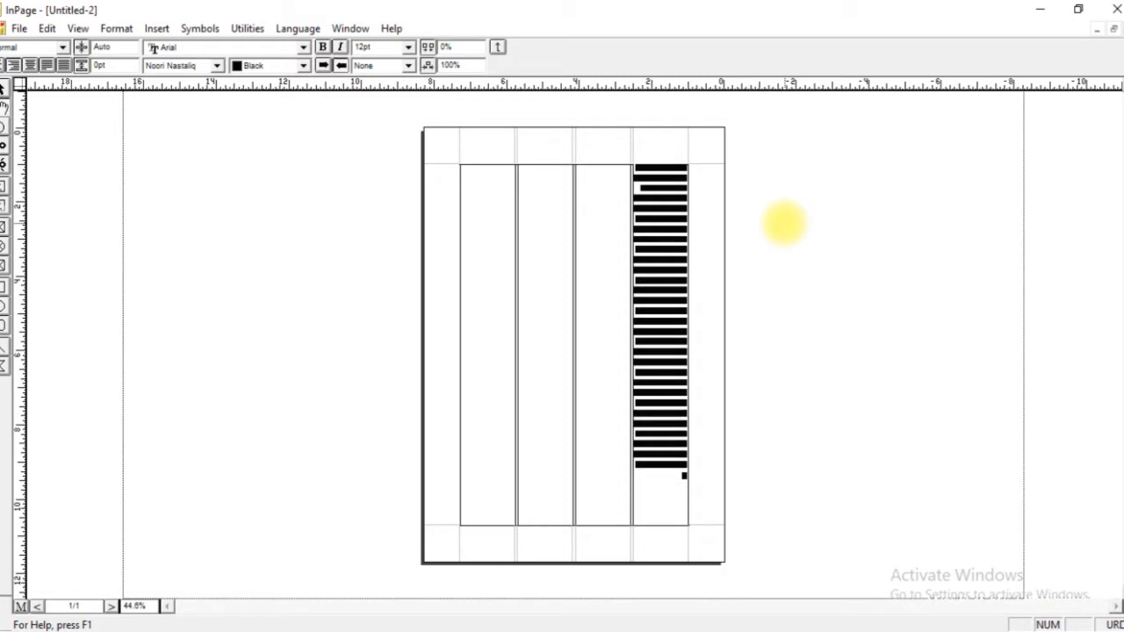
pyautogui.hotkey('ctrl', 'v')
pyautogui.hotkey('ctrl', 'v')
pyautogui.hotkey('ctrl', 'v')
pyautogui.hotkey('ctrl', 'v')
pyautogui.hotkey('ctrl', 'v')
pyautogui.hotkey('ctrl', 'v')
pyautogui.hotkey('ctrl', 'v')
pyautogui.hotkey('ctrl', 'v')
pyautogui.hotkey('ctrl', 'v')
pyautogui.hotkey('ctrl', 'v')
pyautogui.hotkey('ctrl', 'v')
pyautogui.hotkey('ctrl', 'v')
pyautogui.hotkey('ctrl', 'v')
pyautogui.hotkey('ctrl', 'v')
pyautogui.hotkey('ctrl', 'v')
pyautogui.hotkey('ctrl', 'v')
pyautogui.hotkey('ctrl', 'v')
pyautogui.hotkey('ctrl', 'v')
pyautogui.hotkey('ctrl', 'v')
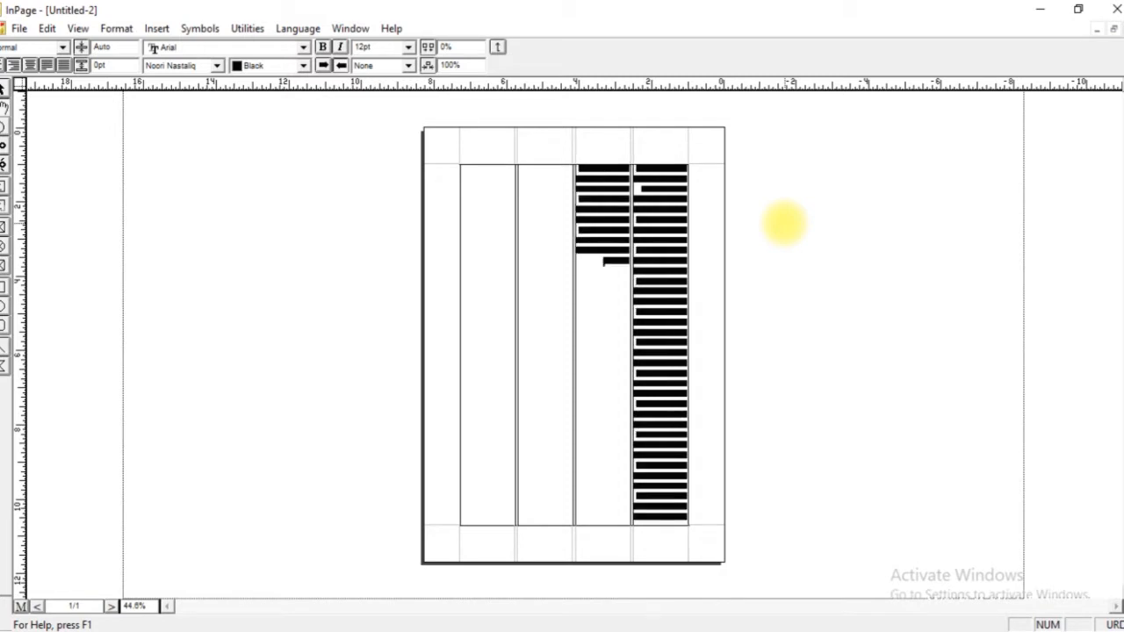
pyautogui.hotkey('ctrl', 'v')
pyautogui.hotkey('ctrl', 'v')
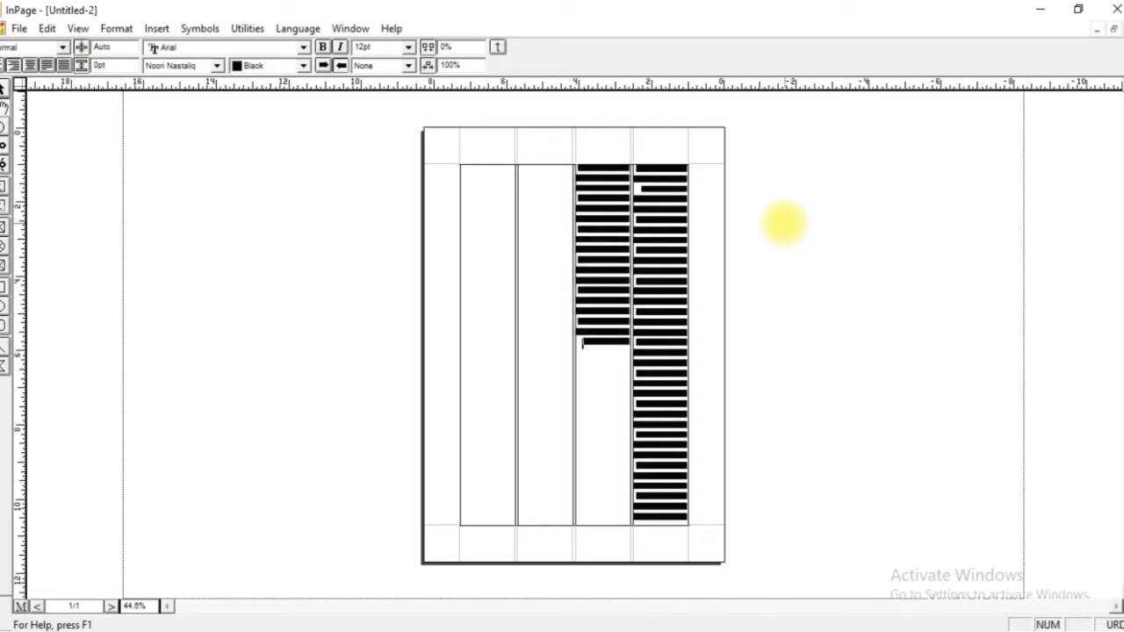
pyautogui.hotkey('ctrl', 'v')
pyautogui.hotkey('ctrl', 'v')
pyautogui.hotkey('ctrl', 'v')
pyautogui.hotkey('ctrl', 'v')
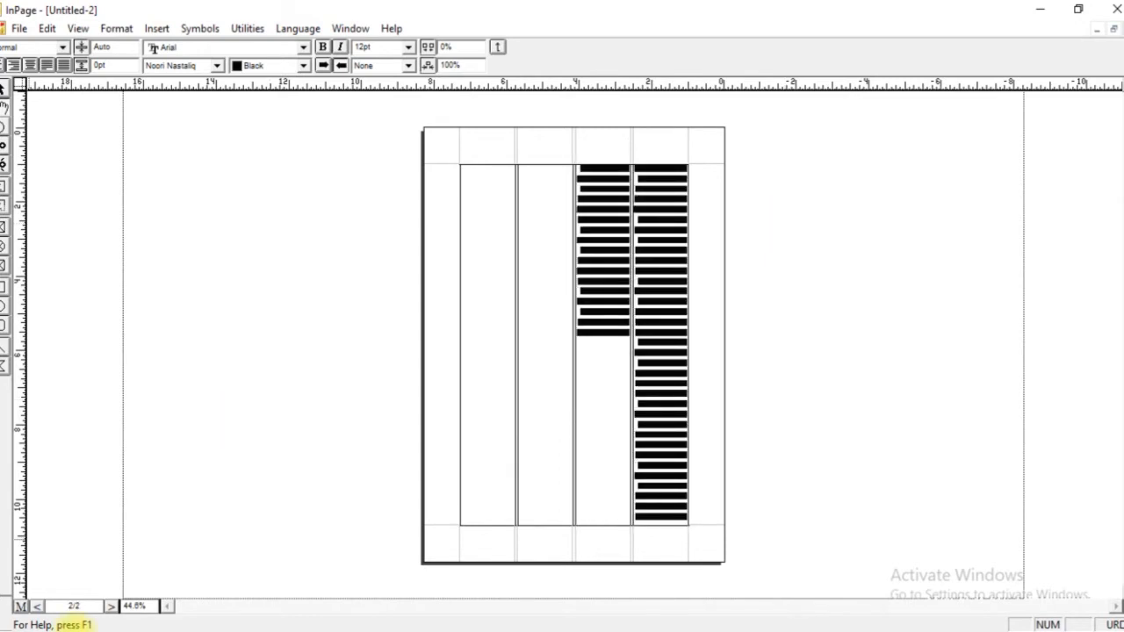
# Go back and forth between pages one and two to examine how the text flows through the columns.
pyautogui.click(37, 606)
pyautogui.moveTo(522, 405); pyautogui.dragTo(581, 295)
pyautogui.click(581, 296)
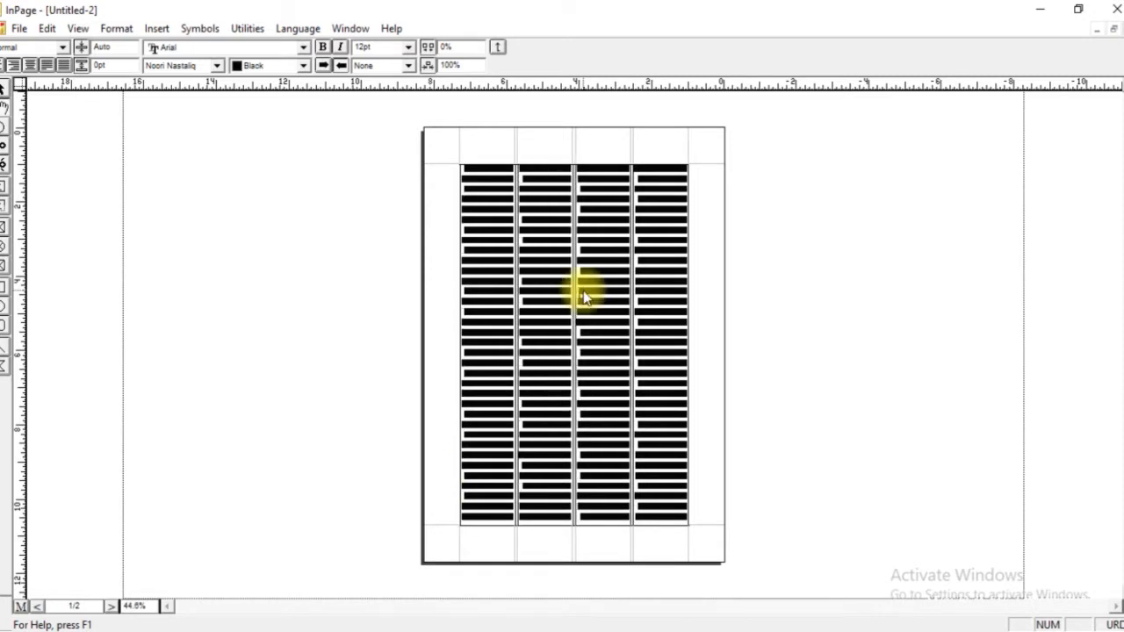
pyautogui.click(37, 607)
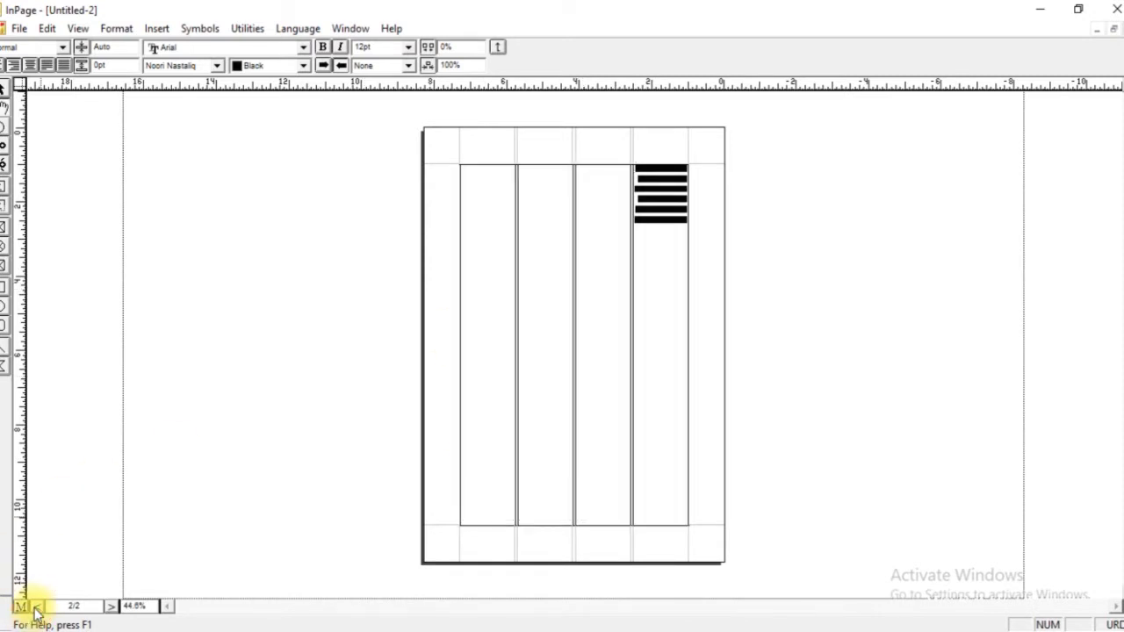
pyautogui.click(113, 606)
# Delete the text from the first column into the second on page one, and remove more text within the third column.
pyautogui.tripleClick(629, 231)
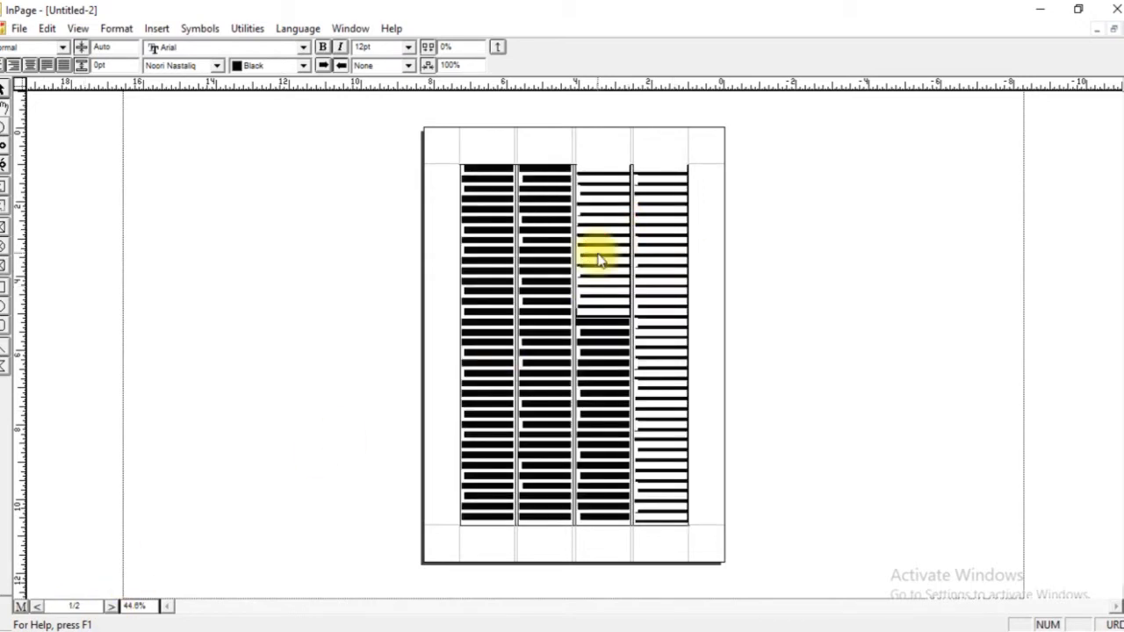
pyautogui.press('Delete')
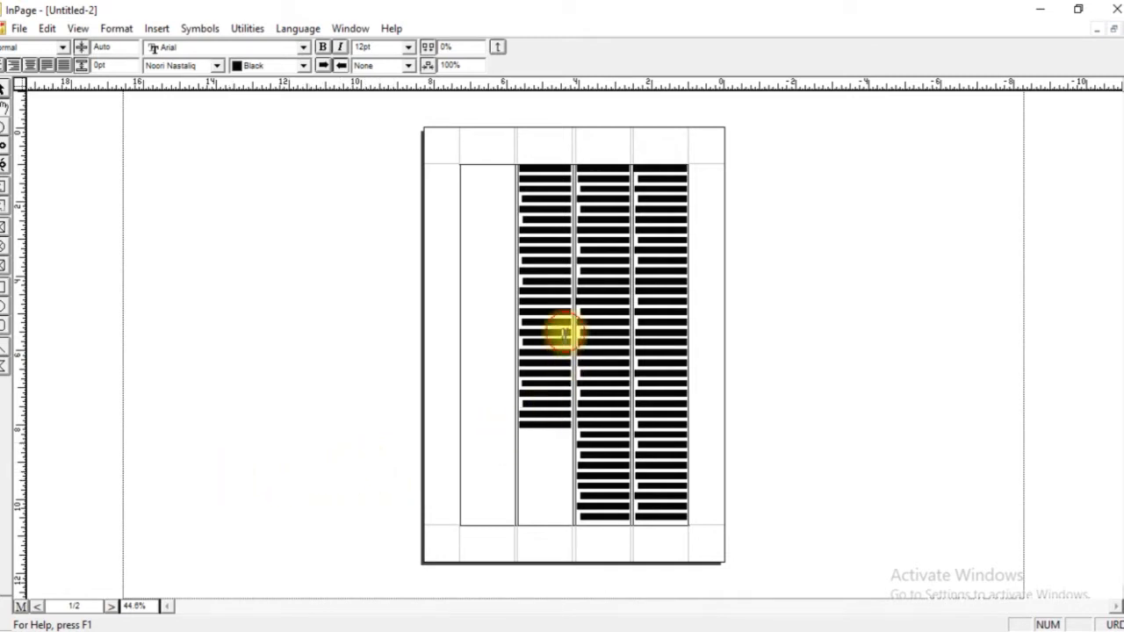
pyautogui.hotkey('ctrl', 'v')
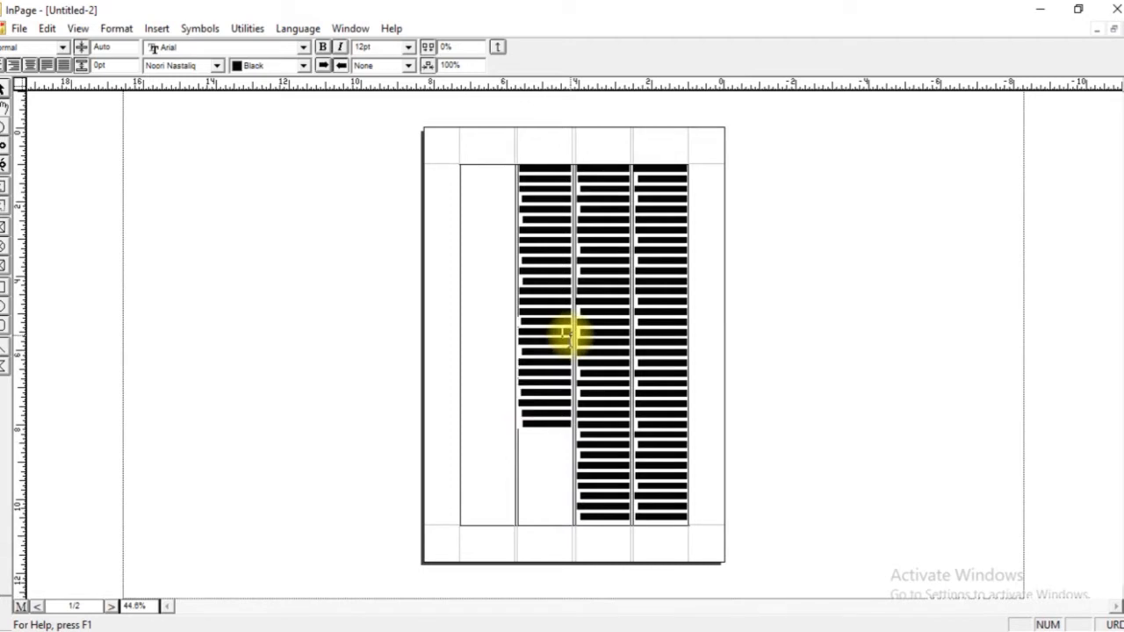
pyautogui.press('Delete')
pyautogui.press('Delete')
pyautogui.press('Delete')
pyautogui.press('Delete')
pyautogui.press('Delete')
pyautogui.press('Delete')
pyautogui.press('Delete')
pyautogui.press('Delete')
pyautogui.press('Delete')
pyautogui.press('Delete')
pyautogui.press('Delete')
pyautogui.press('Delete')
pyautogui.press('Delete')
pyautogui.press('Delete')
pyautogui.press('Delete')
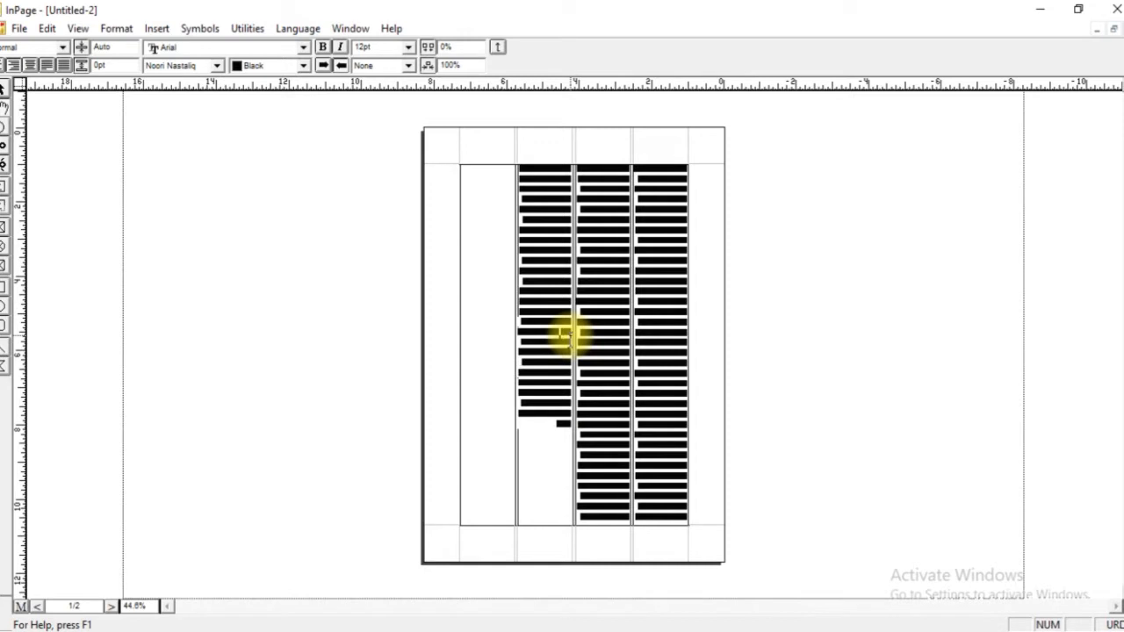
pyautogui.press('Delete')
pyautogui.press('Delete')
pyautogui.press('Delete')
pyautogui.press('Delete')
# Close both open documents without saving them.
pyautogui.hotkey('ctrl', 'w')
pyautogui.press('n')
pyautogui.hotkey('ctrl', 'w')
pyautogui.press('n')
# Create a new A4 portrait document with three columns and a 0.5" gutter, and fit the whole page in view.
pyautogui.hotkey('ctrl', 'n')
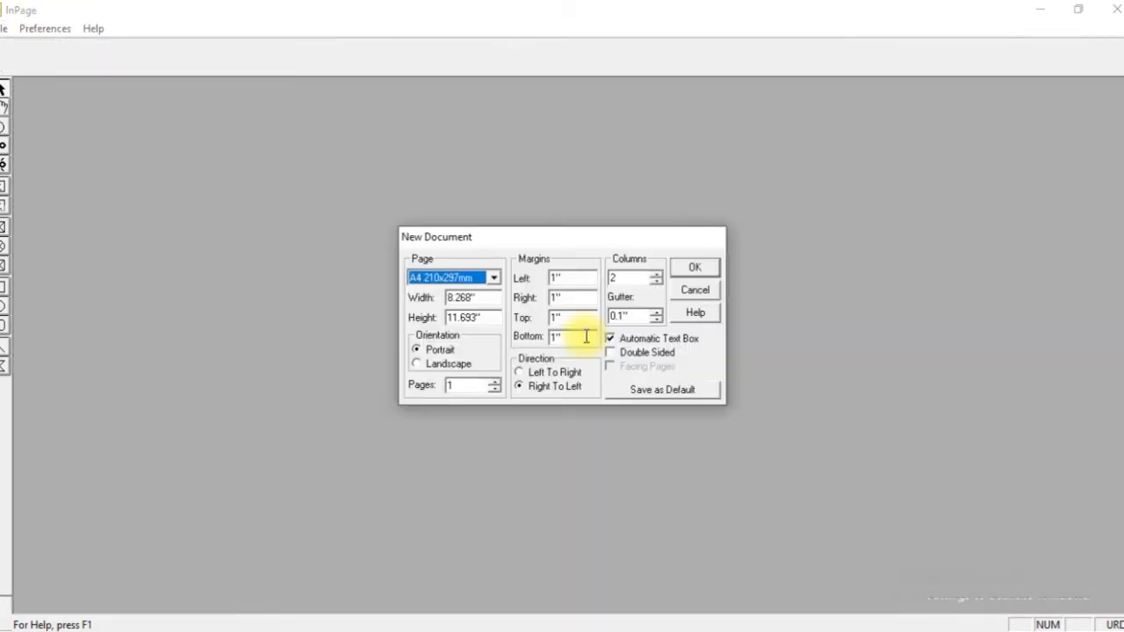
pyautogui.click(630, 317)
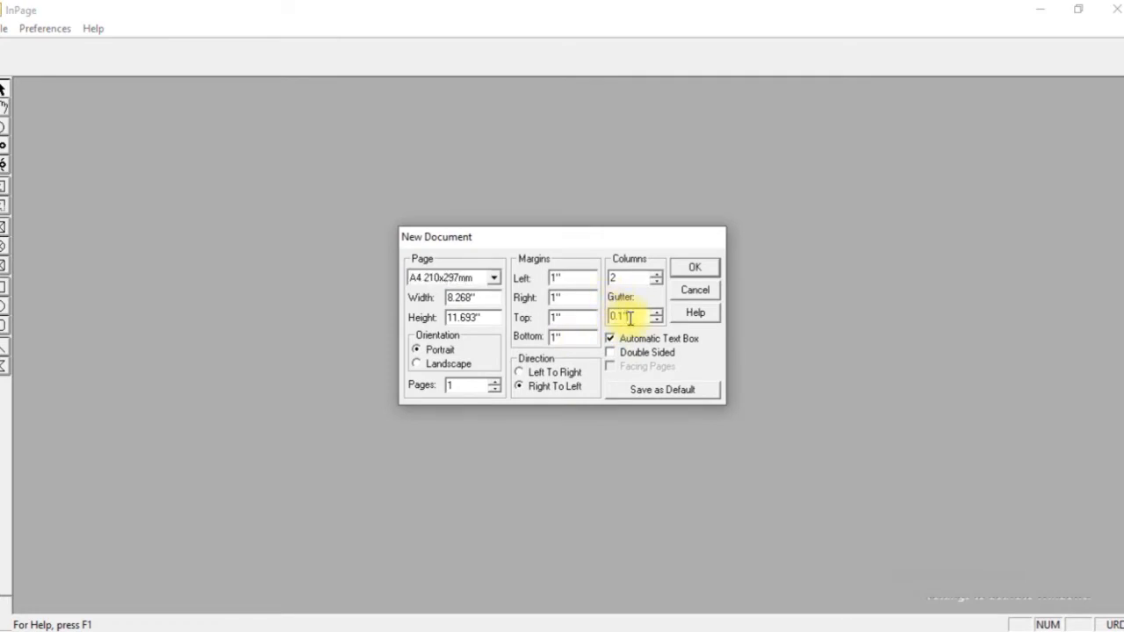
pyautogui.moveTo(629, 317); pyautogui.dragTo(592, 324)
pyautogui.write('.016')
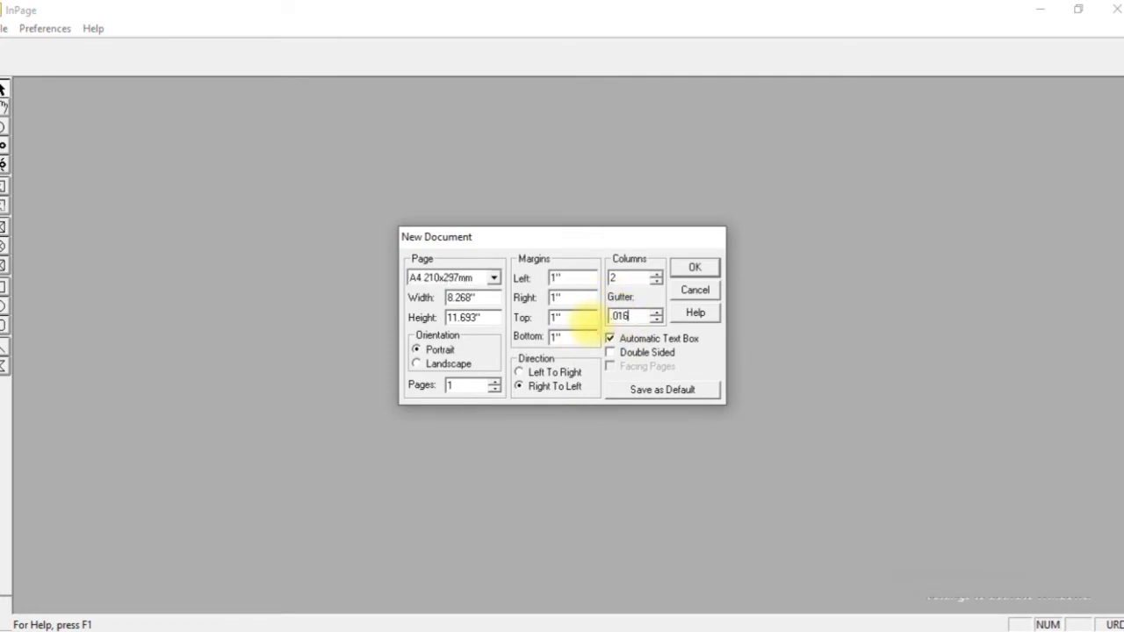
pyautogui.doubleClick(621, 279)
pyautogui.write('3')
pyautogui.doubleClick(619, 317)
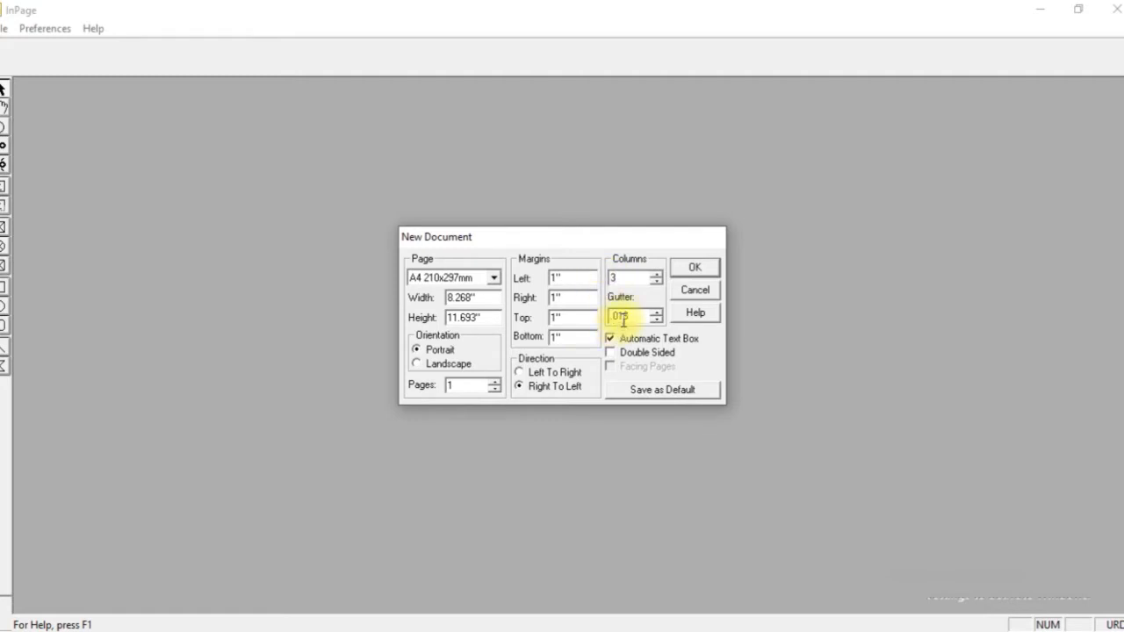
pyautogui.doubleClick(620, 318)
pyautogui.moveTo(618, 323); pyautogui.dragTo(615, 322)
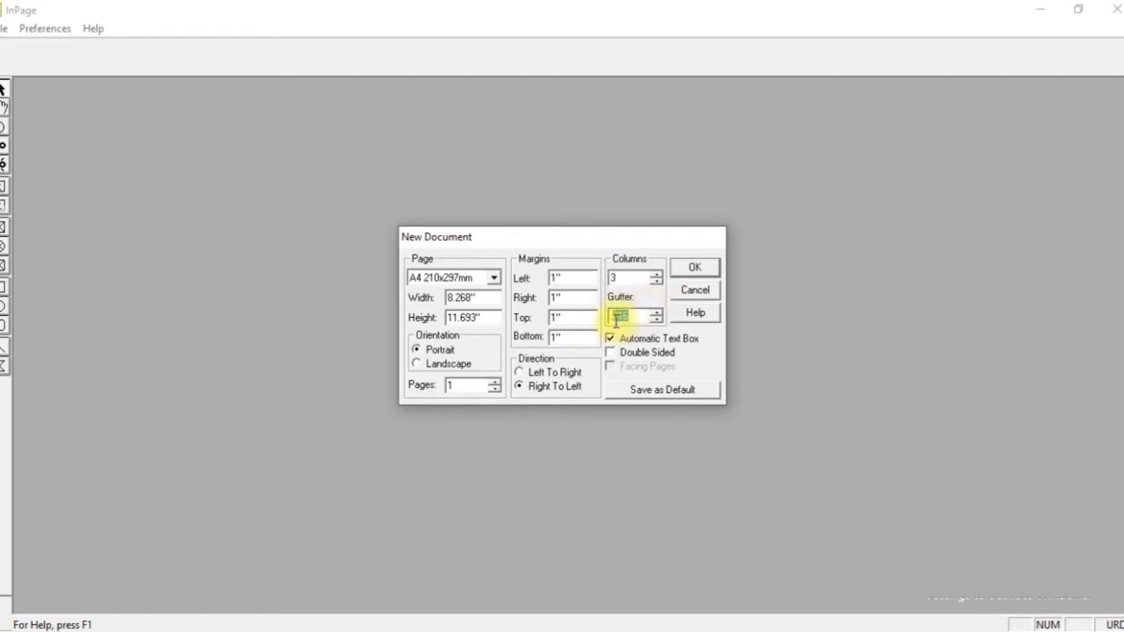
pyautogui.write('5')
pyautogui.click(683, 267)
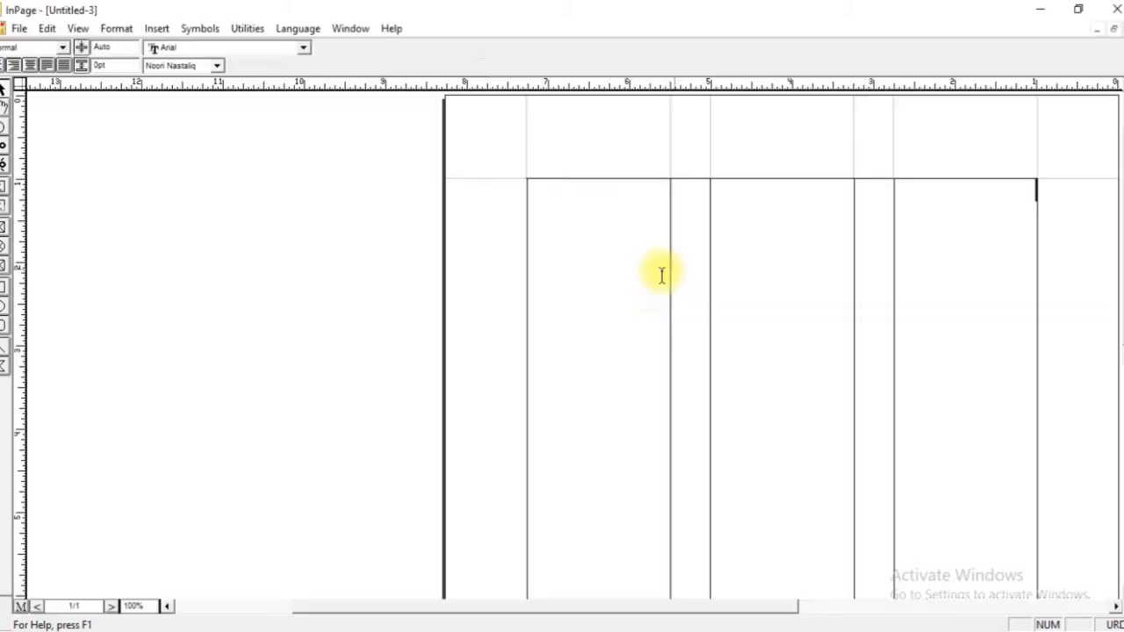
pyautogui.hotkey('ctrl', '0')
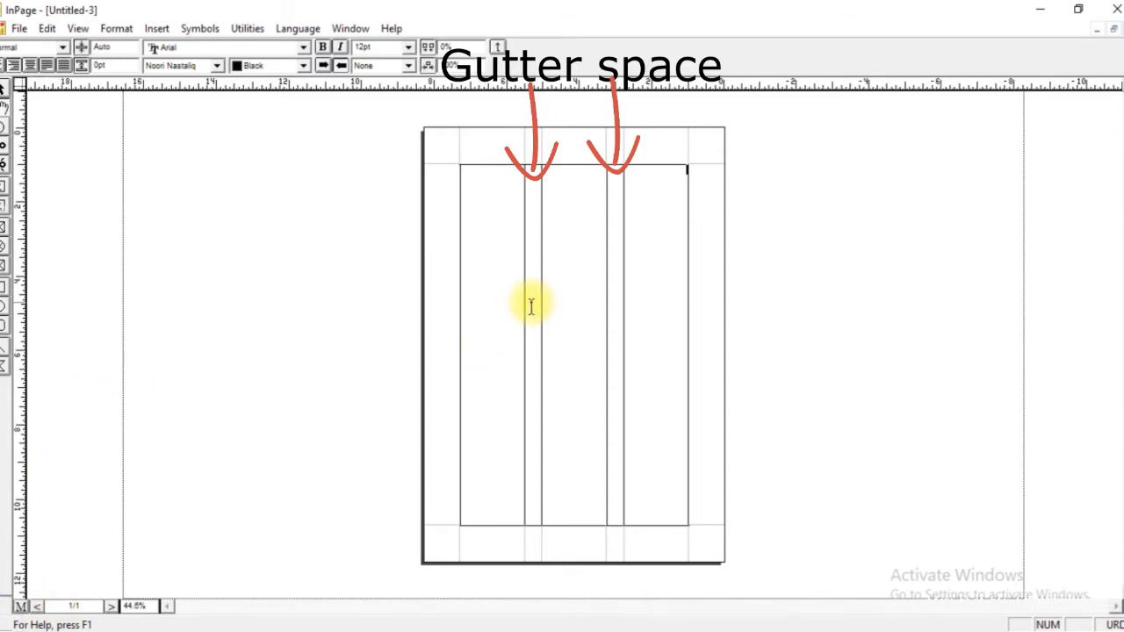
# Close the open document, create a two-column A4 portrait document with 0.5" top and bottom margins, and fit the whole page in view.
pyautogui.hotkey('ctrl', 'w')
pyautogui.hotkey('ctrl', 'n')
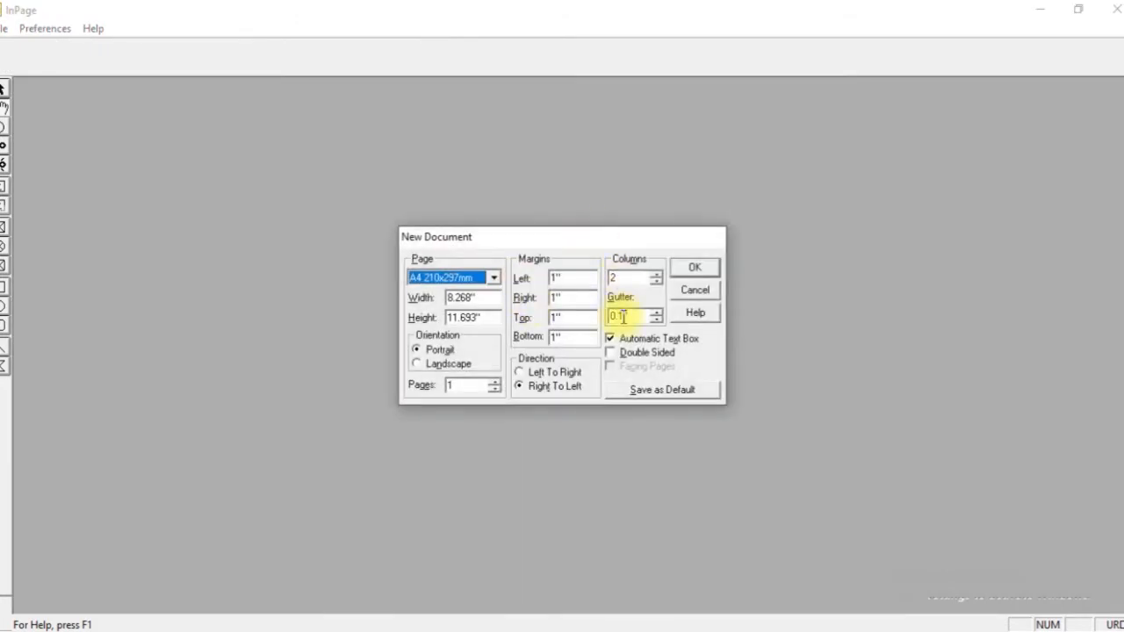
pyautogui.click(622, 281)
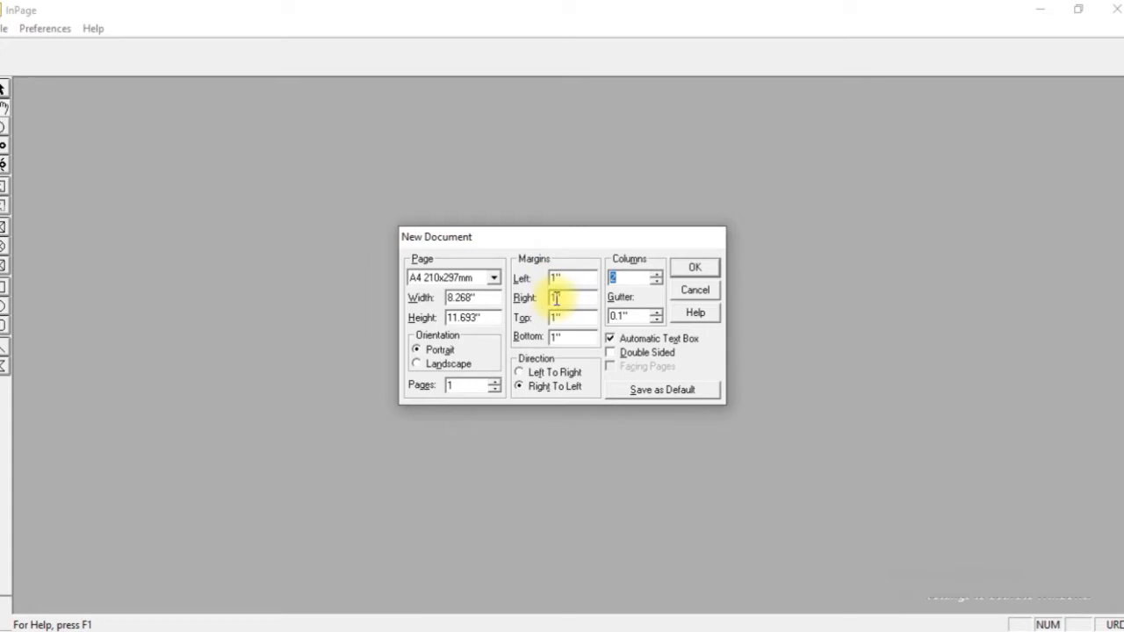
pyautogui.click(561, 318)
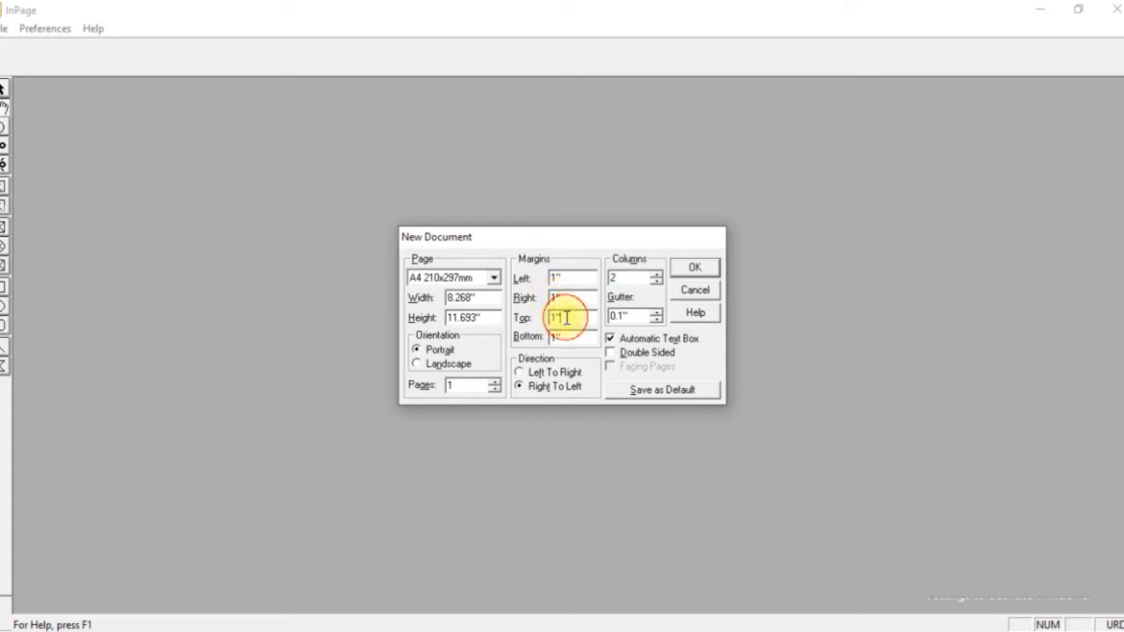
pyautogui.write('.5')
pyautogui.press('Tab')
pyautogui.write('.5')
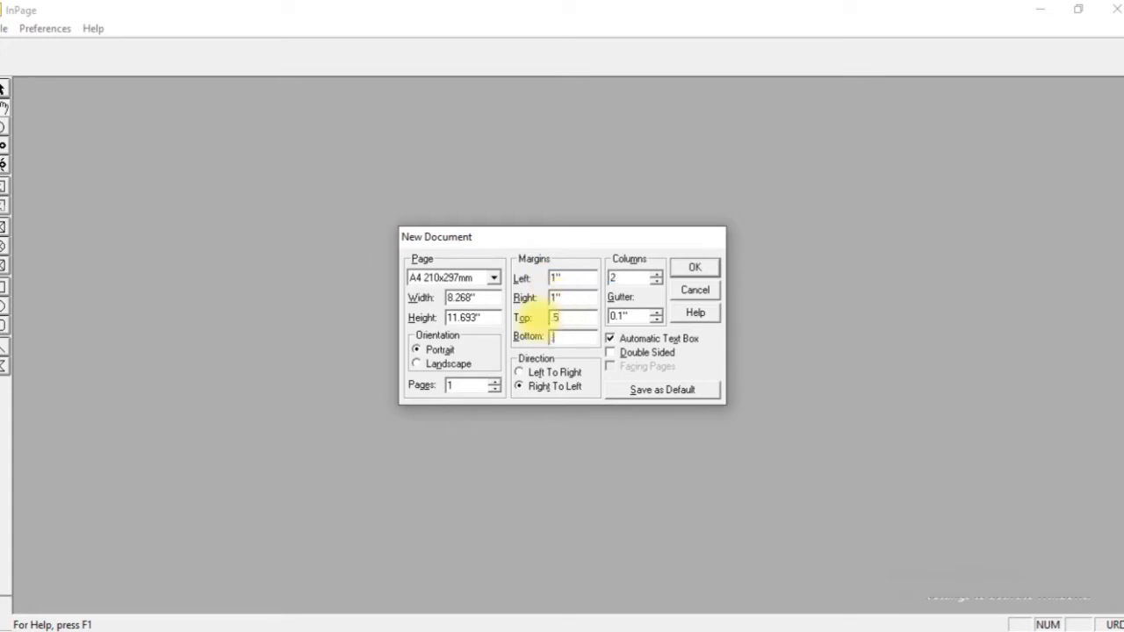
pyautogui.click(616, 316)
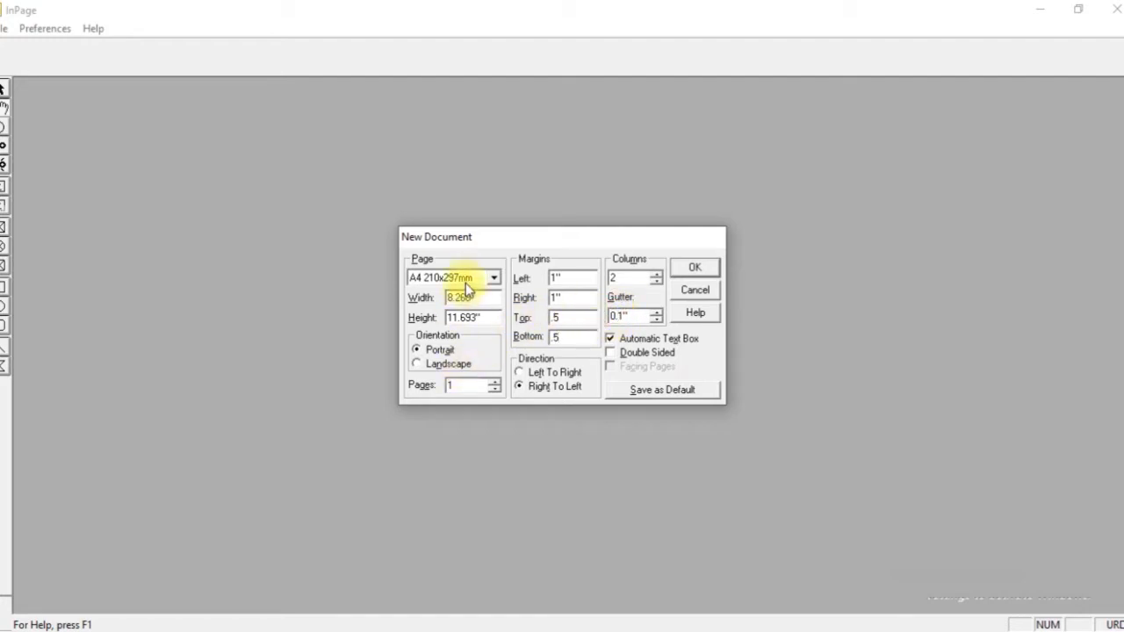
pyautogui.click(707, 269)
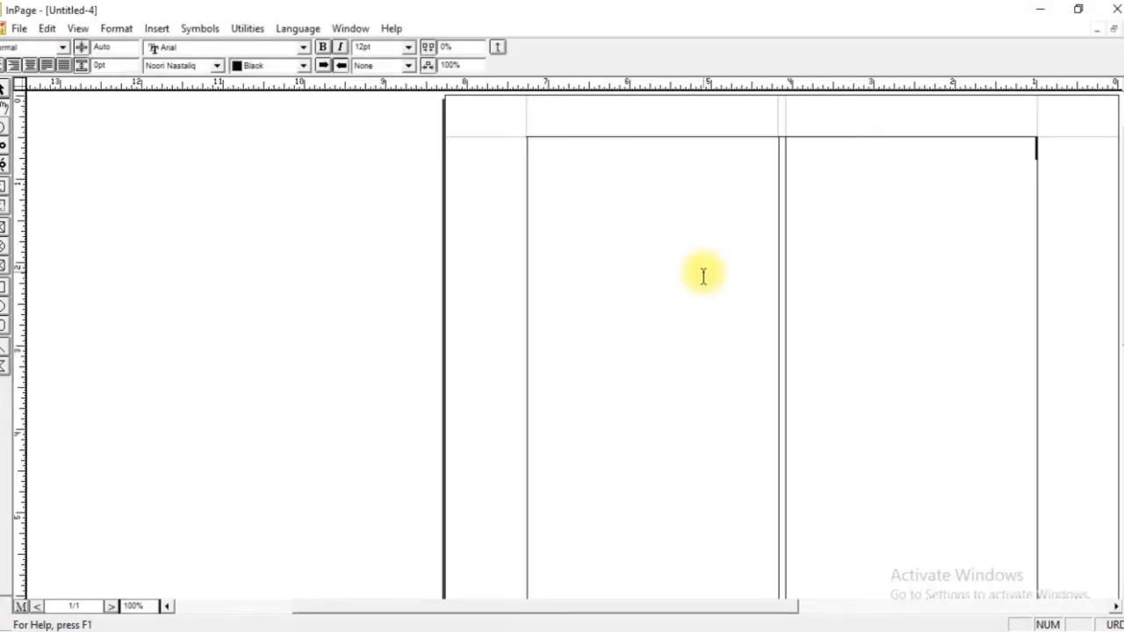
pyautogui.hotkey('ctrl', '0')
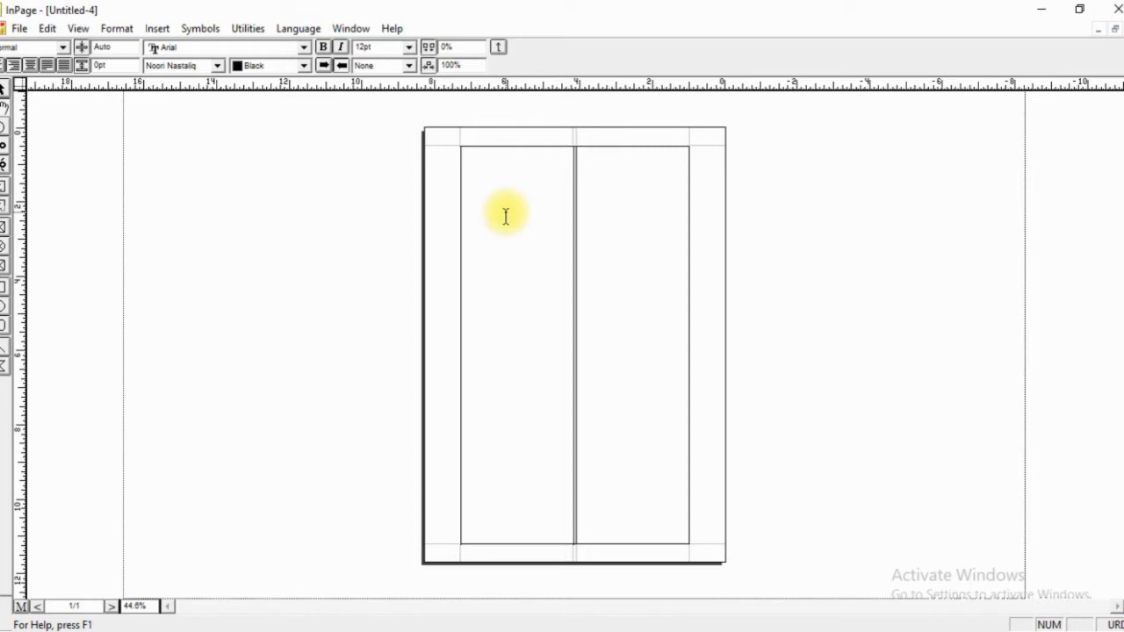
# Close that document and create a two-column A4 portrait document with the automatic text box turned off, fitting the whole page in view.
pyautogui.hotkey('ctrl', 'w')
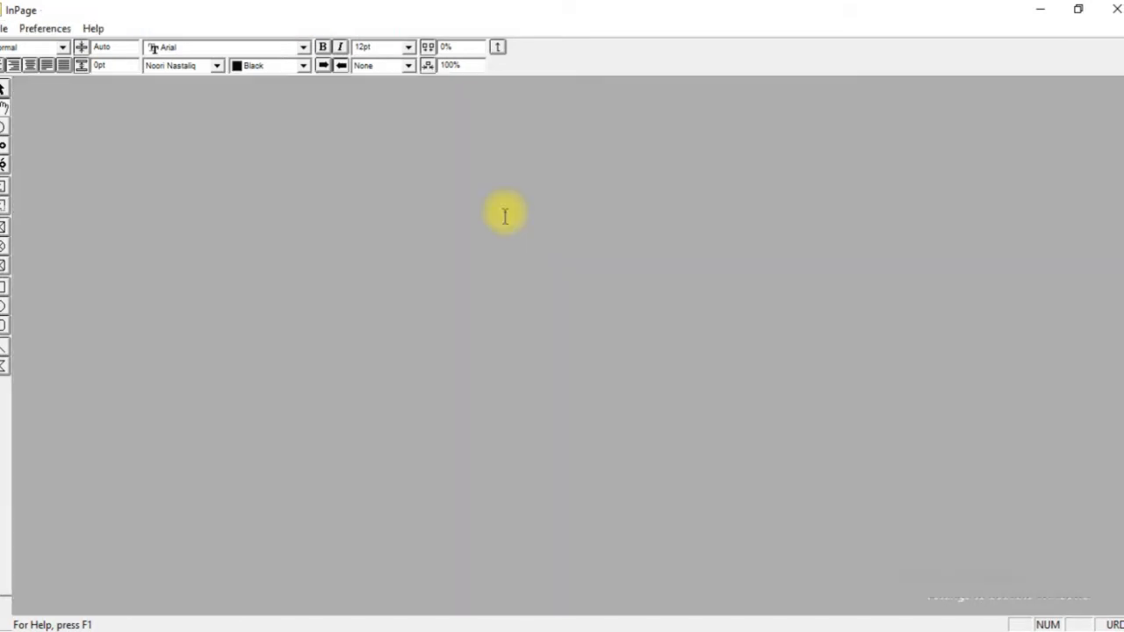
pyautogui.hotkey('ctrl', 'n')
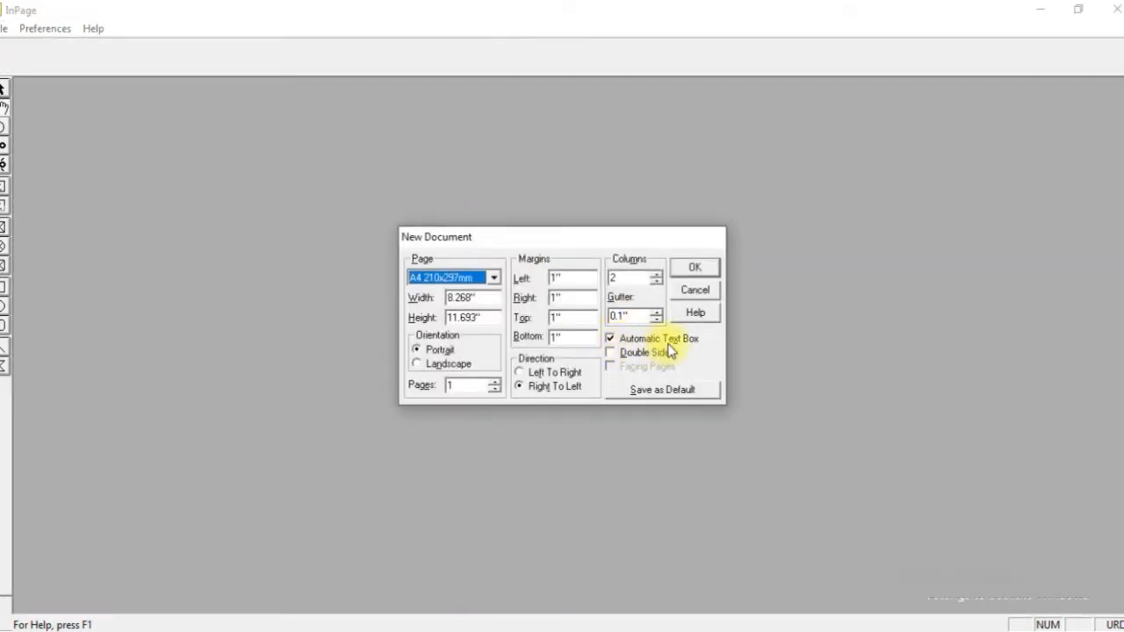
pyautogui.click(613, 340)
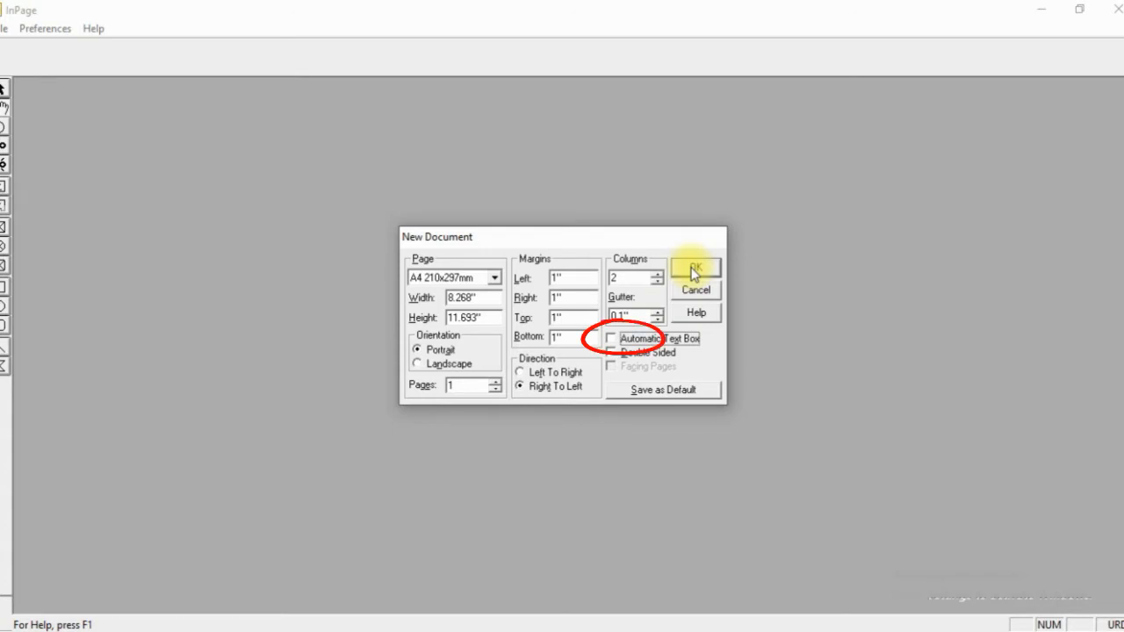
pyautogui.click(694, 270)
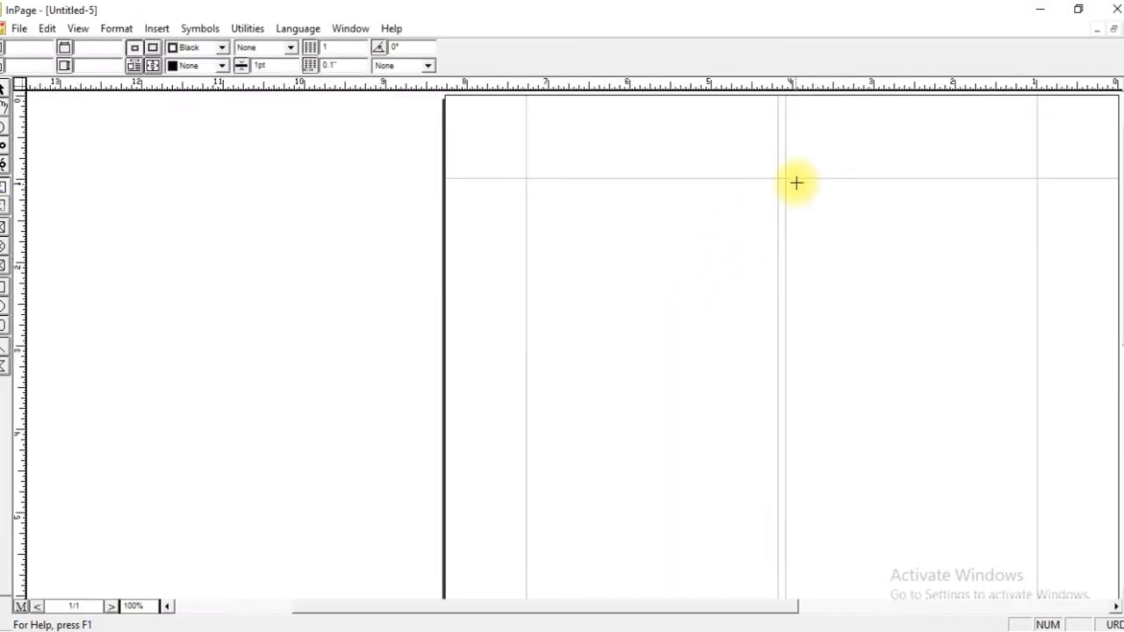
pyautogui.hotkey('ctrl', '0')
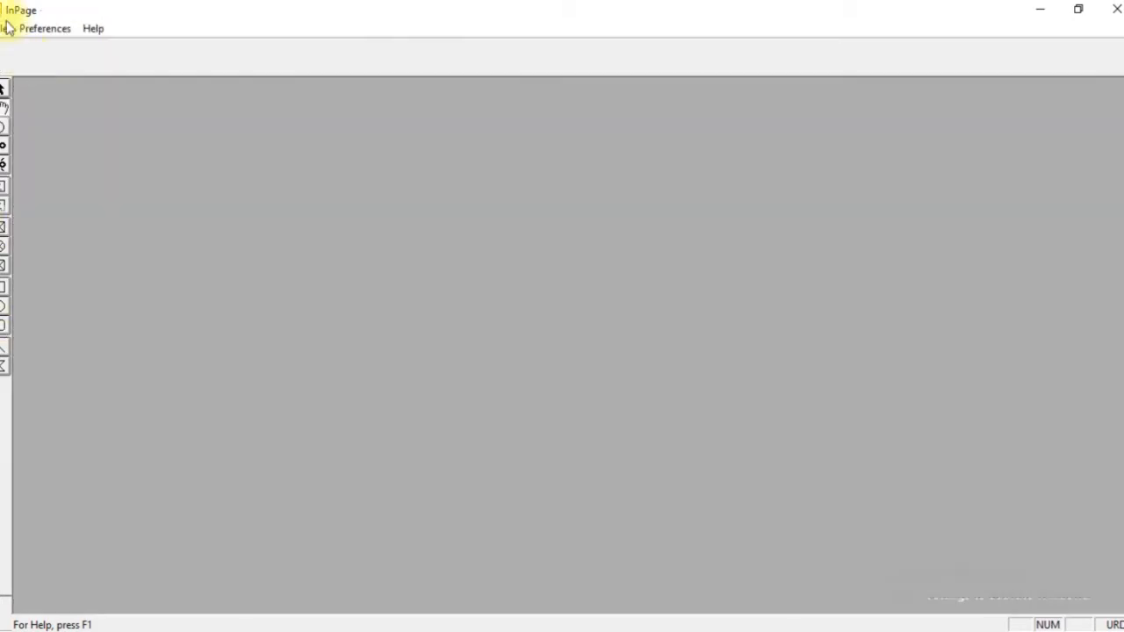
# Create a double-sided two-column A4 portrait document with a 1.25" inside margin, and fit the whole page in view.
pyautogui.click(6, 29)
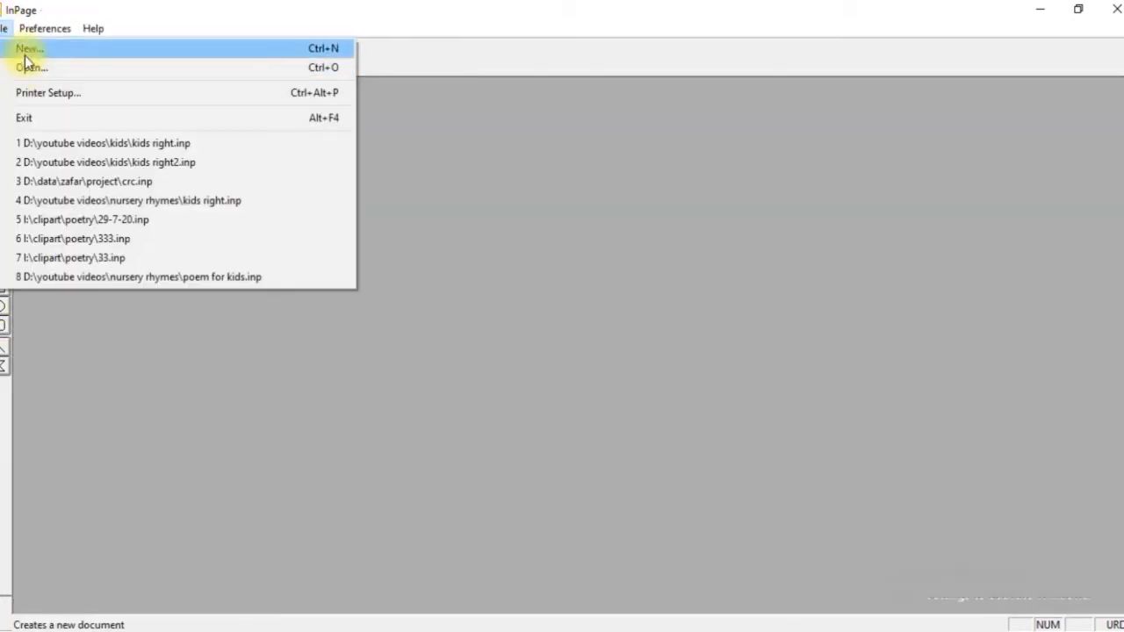
pyautogui.click(19, 50)
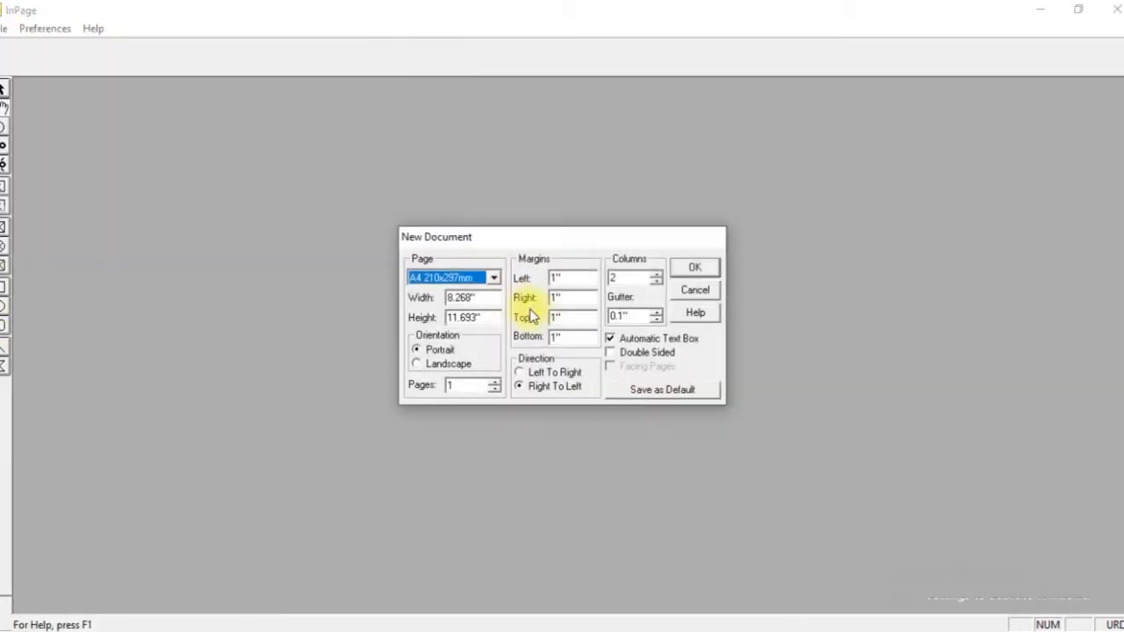
pyautogui.click(614, 352)
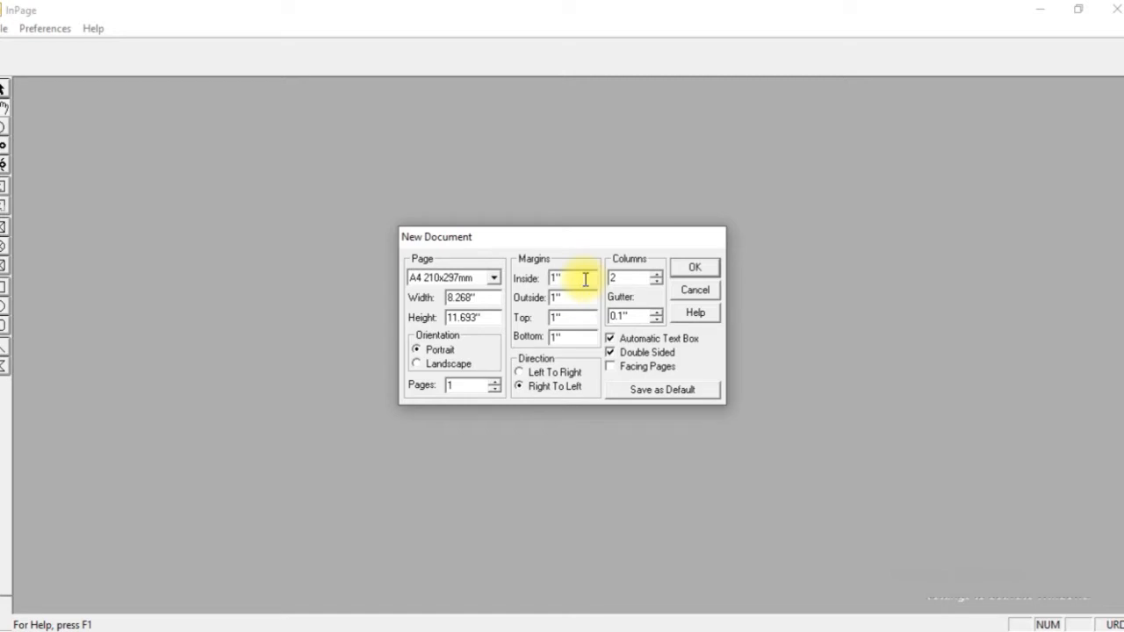
pyautogui.moveTo(585, 280); pyautogui.dragTo(557, 279)
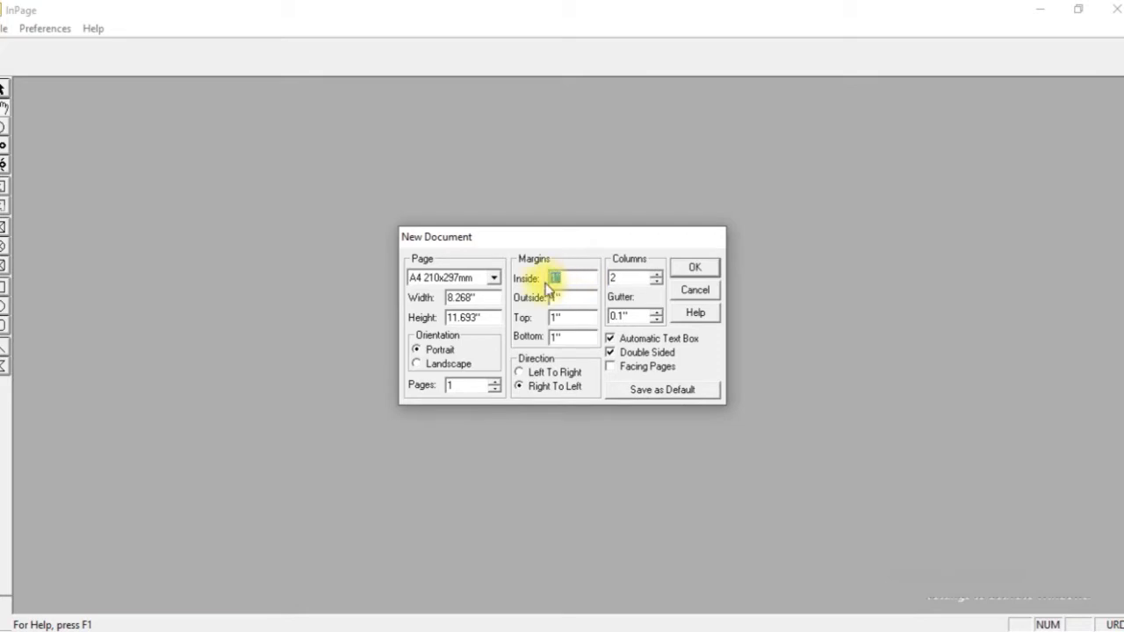
pyautogui.write('1.25')
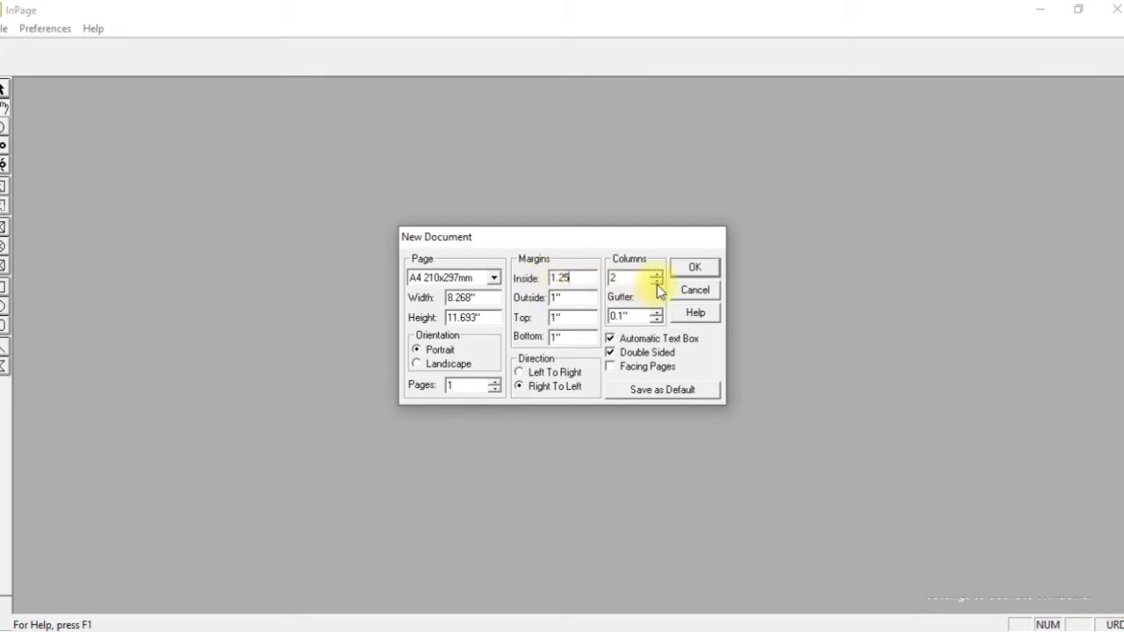
pyautogui.click(700, 269)
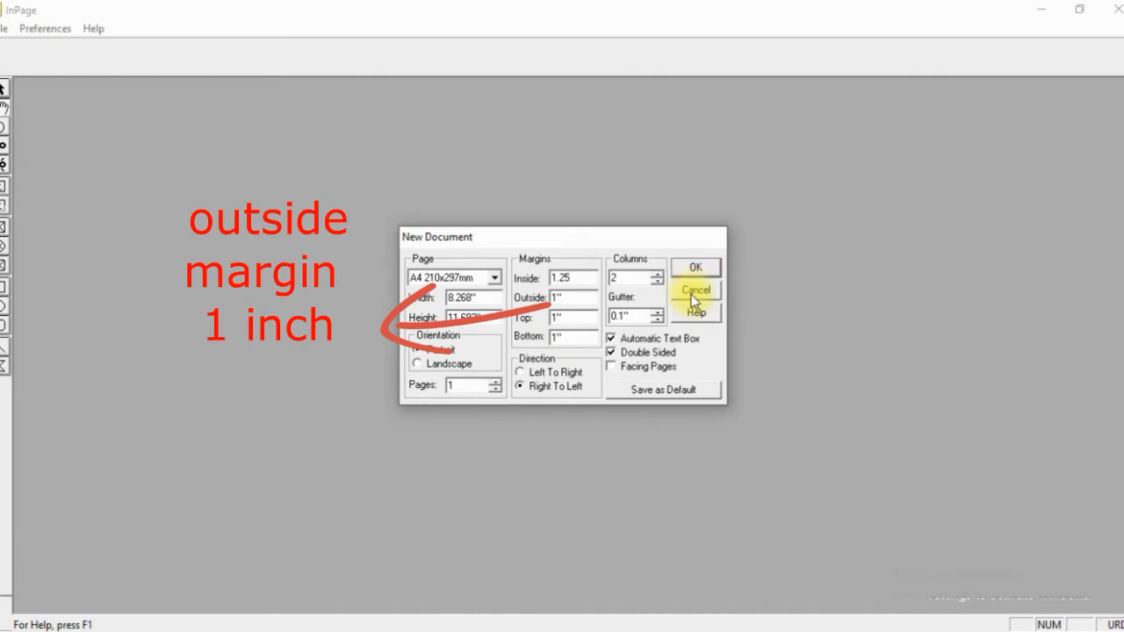
pyautogui.click(696, 272)
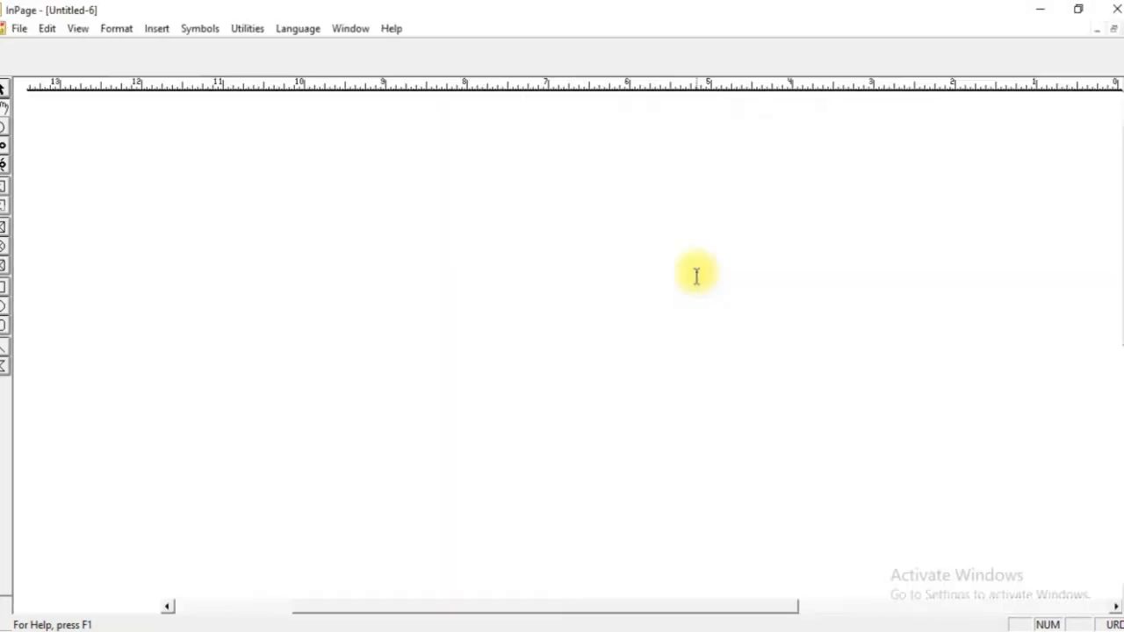
pyautogui.hotkey('ctrl', '0')
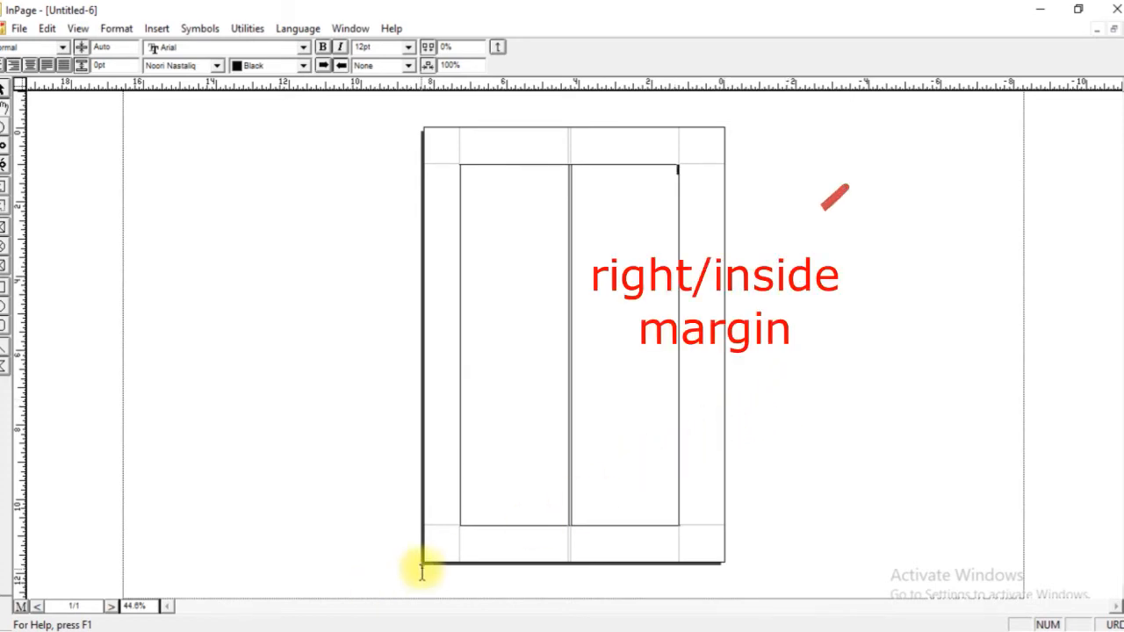
# Paste the copied text into the columns and go through the facing pages of the document.
pyautogui.hotkey('ctrl', 'v')
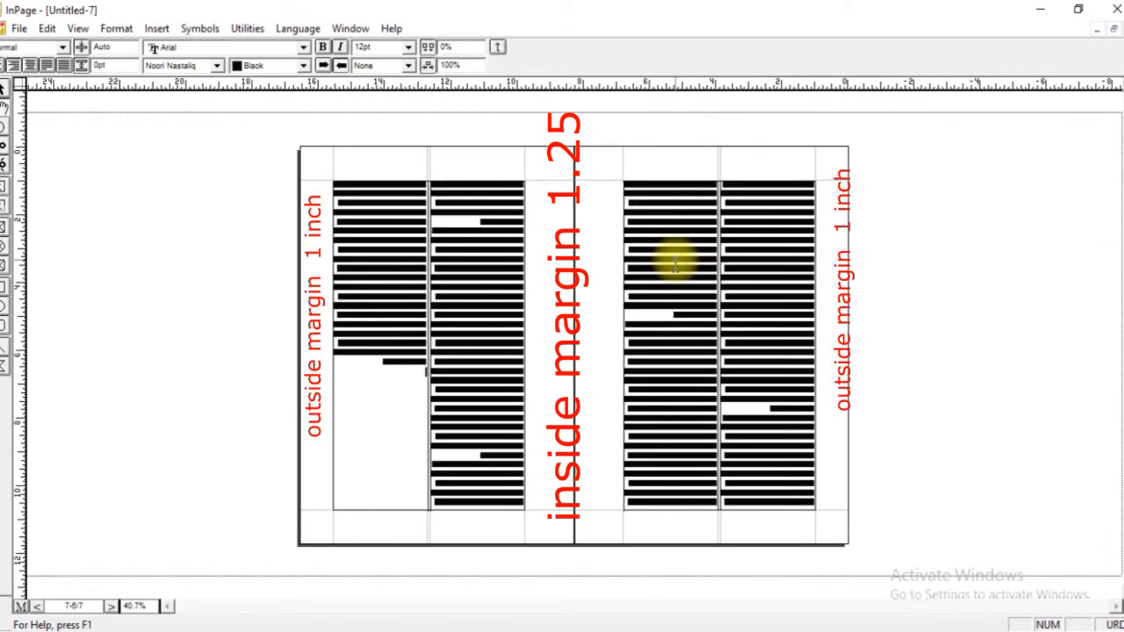
pyautogui.click(112, 606)
pyautogui.click(111, 606)
pyautogui.click(112, 606)
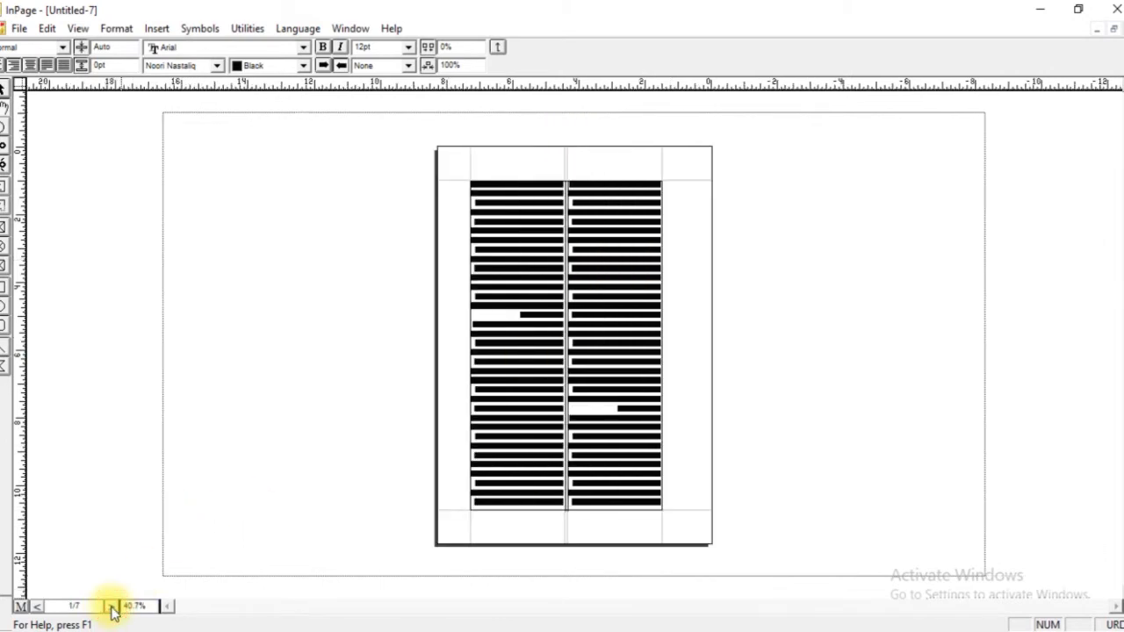
pyautogui.click(37, 606)
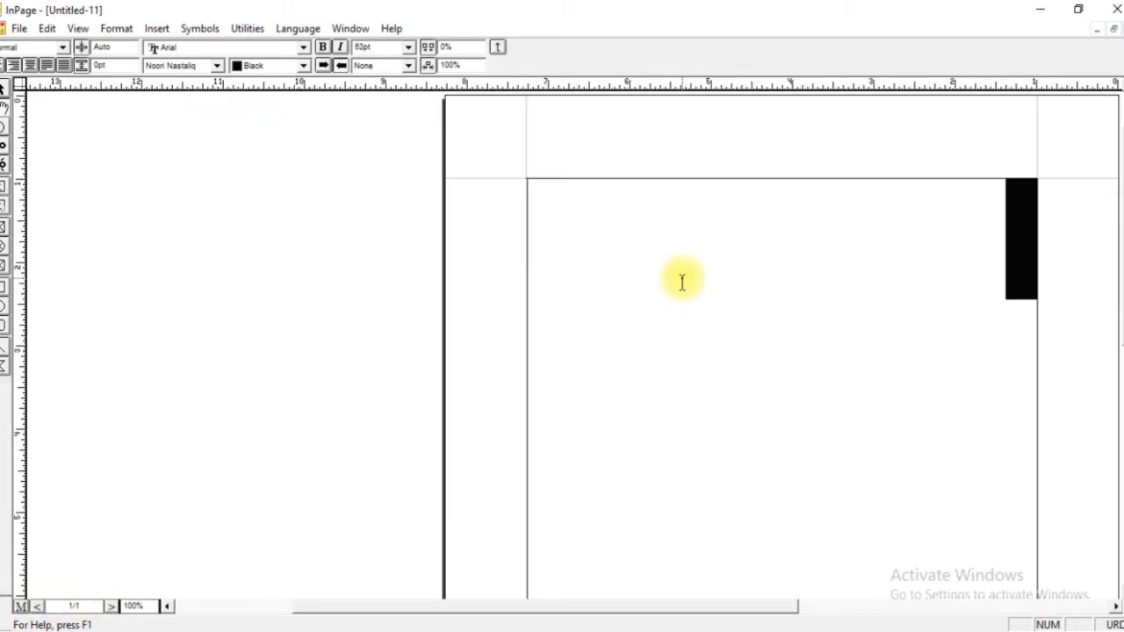
# Write the Urdu line "آج ہمارا پہلا لیکچر ہے" in large text at the start of the page.
pyautogui.write('ہمارا پہلا لیک')
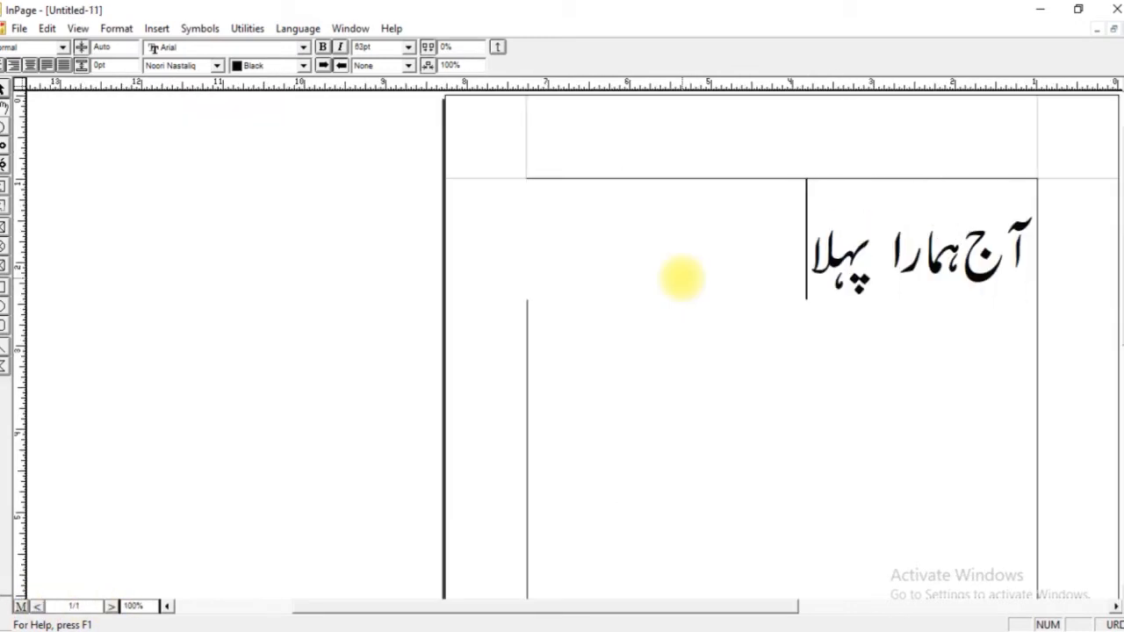
pyautogui.write('چر ہے')
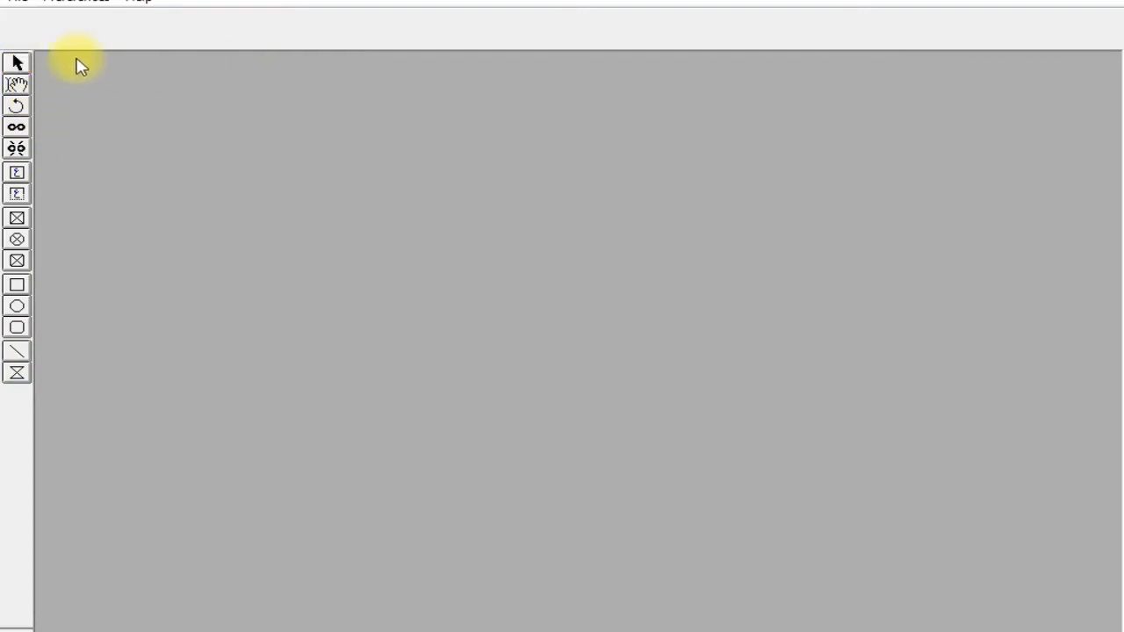
# Create a new A4 portrait document with a single column, right-to-left direction and the automatic text box.
pyautogui.click(29, 4)
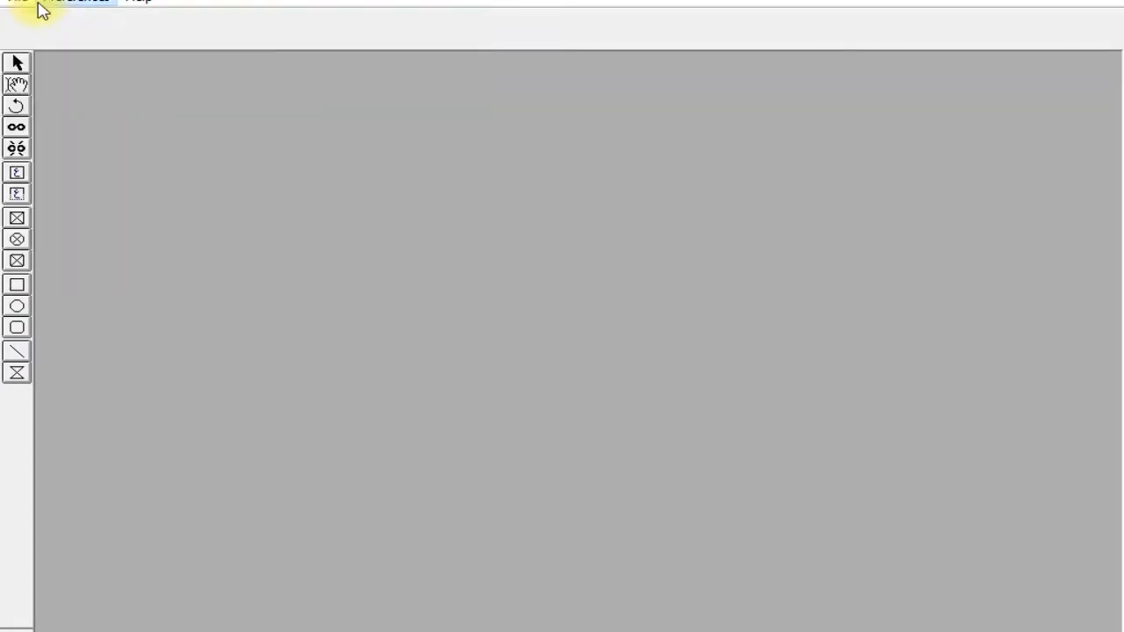
pyautogui.click(42, 20)
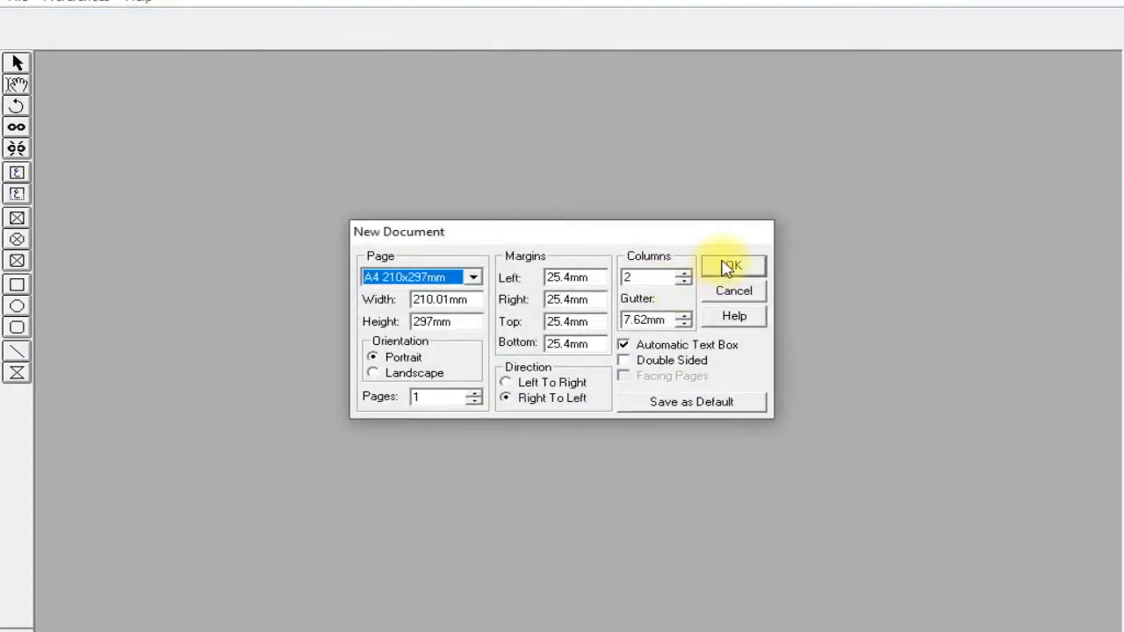
pyautogui.click(683, 282)
pyautogui.click(722, 271)
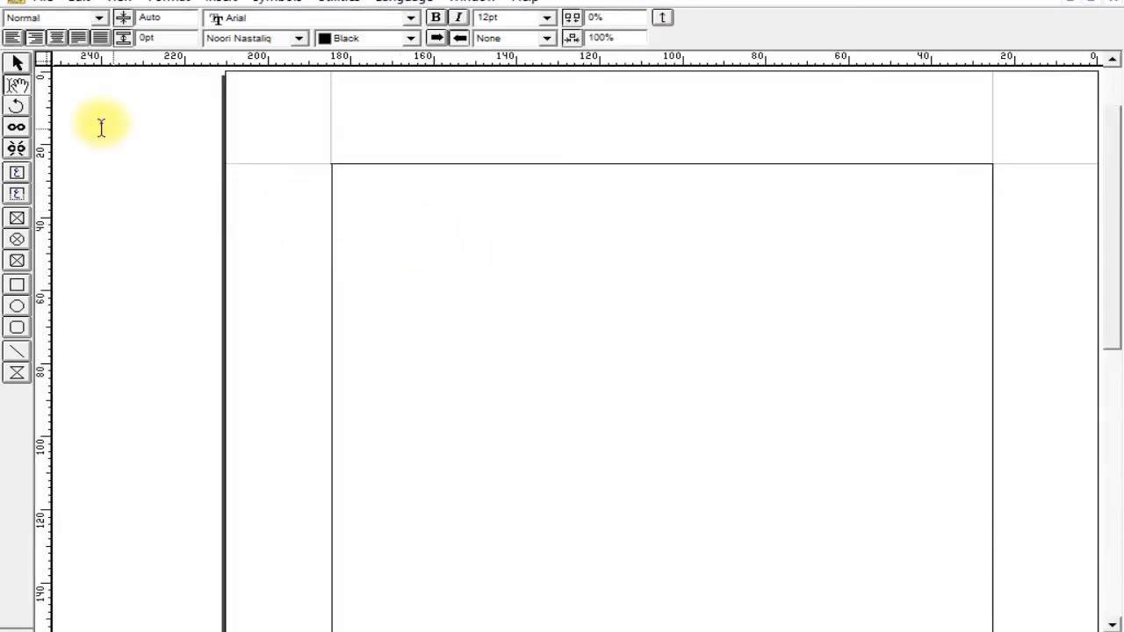
# Unlock the page's automatic text box through its properties and move it about 3 mm up and to the right.
pyautogui.click(17, 63)
pyautogui.click(427, 178)
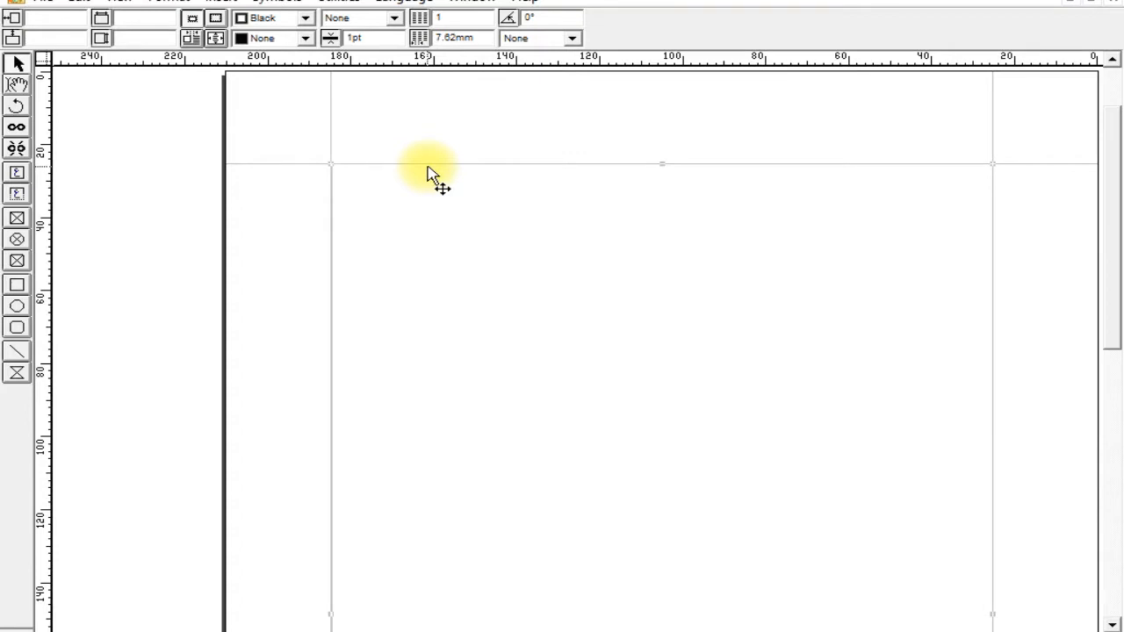
pyautogui.doubleClick(427, 186)
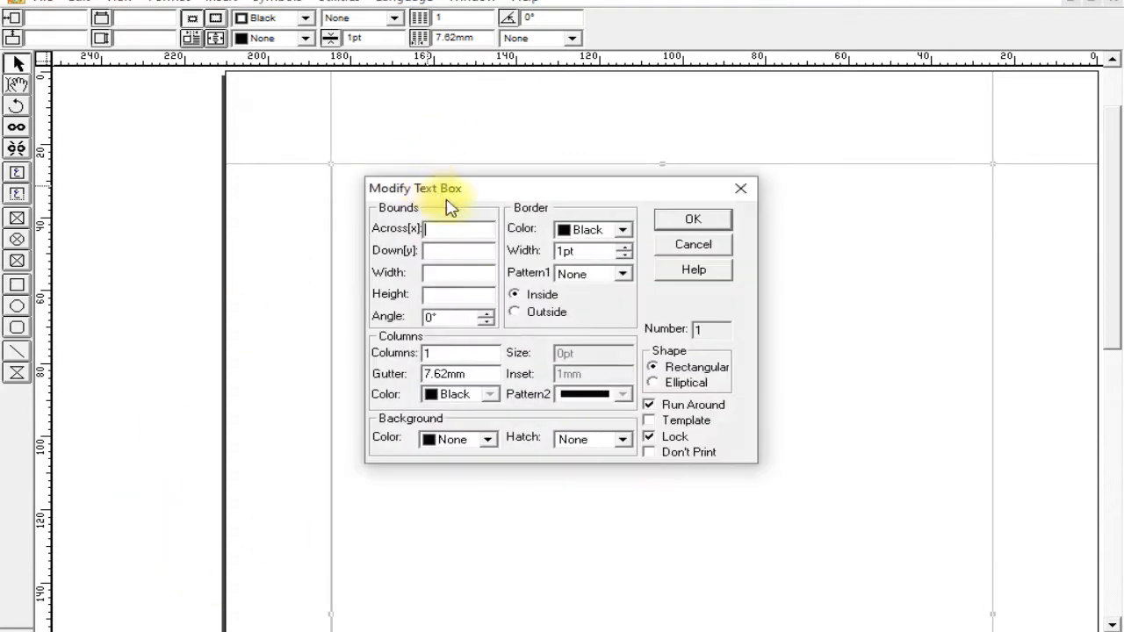
pyautogui.click(649, 437)
pyautogui.click(691, 223)
pyautogui.moveTo(504, 228); pyautogui.dragTo(530, 199)
pyautogui.click(286, 190)
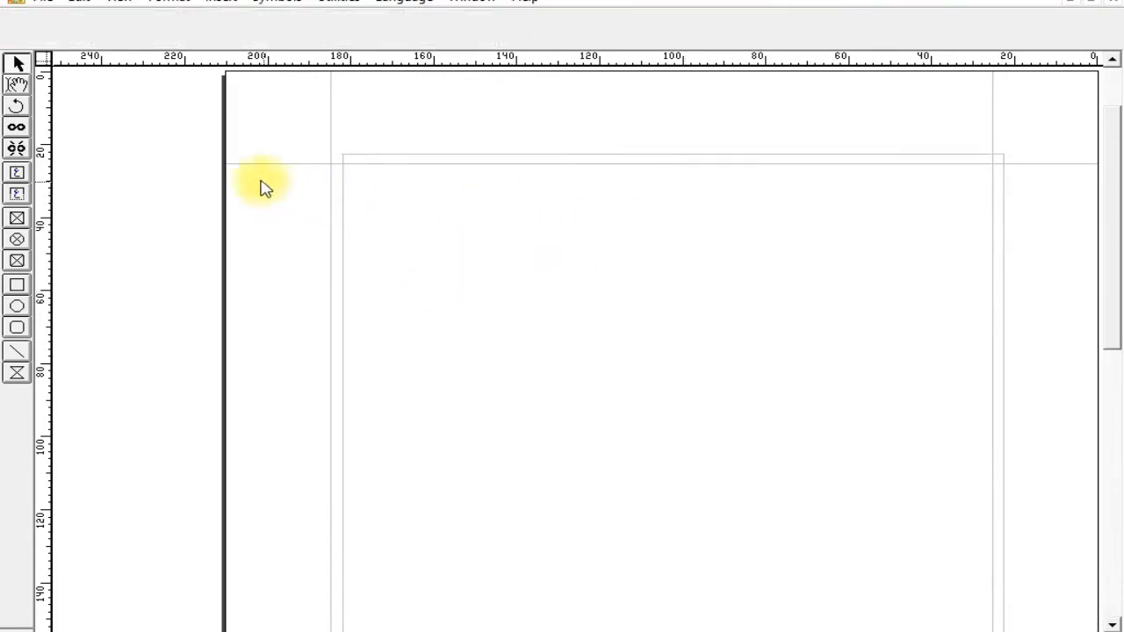
# Enter a short run of Urdu test letters in the moved text box and delete them again.
pyautogui.click(18, 85)
pyautogui.click(712, 220)
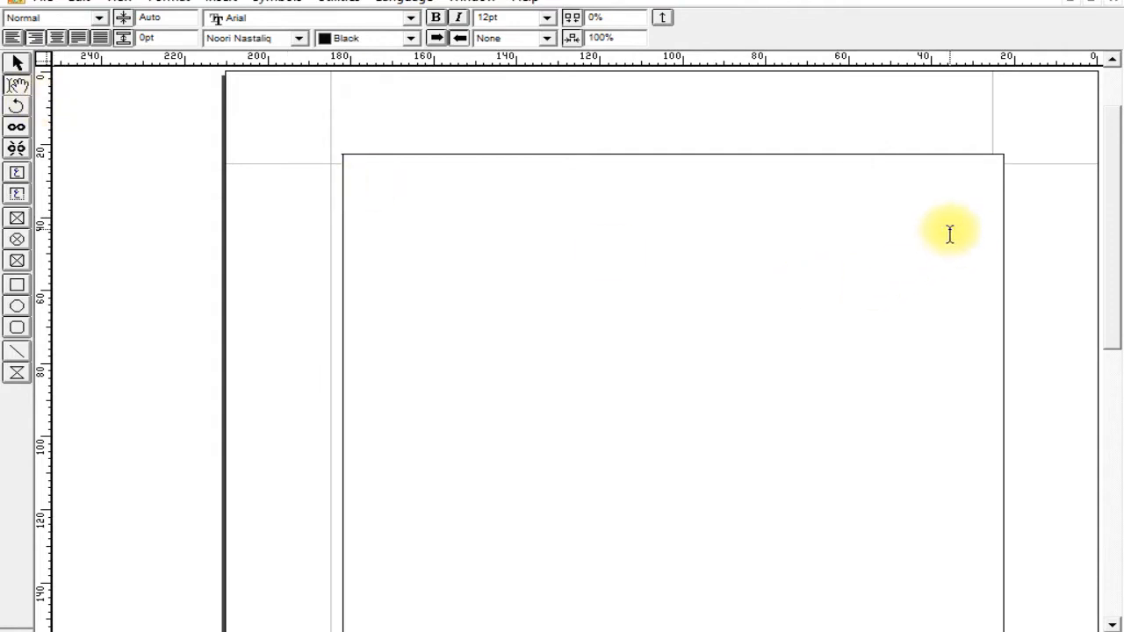
pyautogui.write('لاکاکایلک')
pyautogui.press('BackSpace')
pyautogui.press('BackSpace')
pyautogui.press('BackSpace')
pyautogui.press('BackSpace')
pyautogui.press('BackSpace')
pyautogui.press('BackSpace')
pyautogui.press('BackSpace')
pyautogui.press('BackSpace')
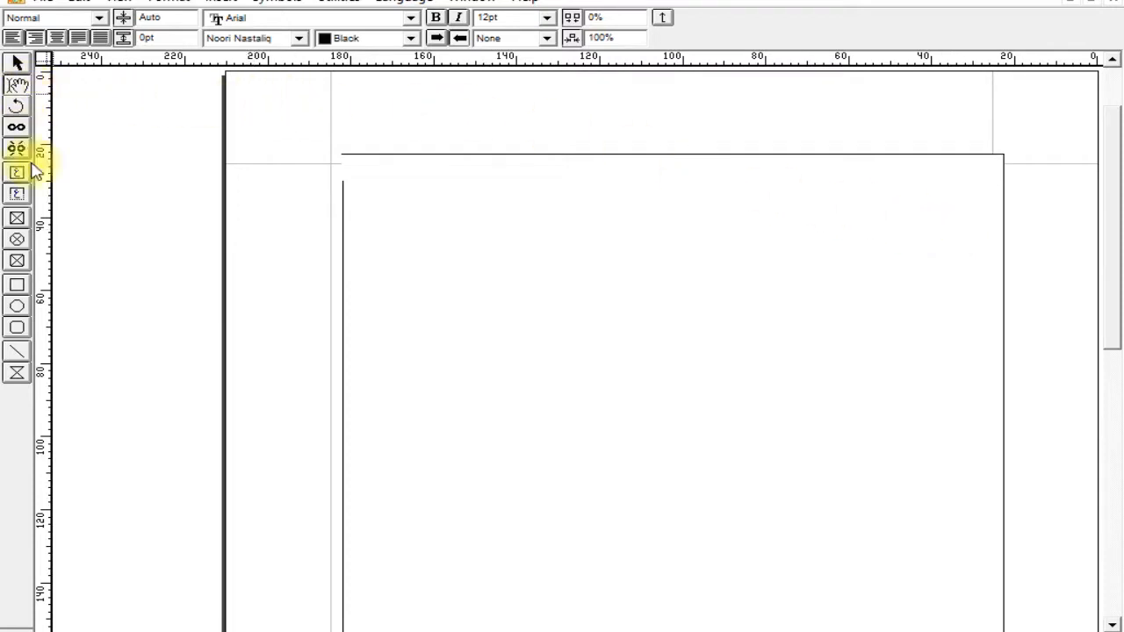
# Draw a picture box about 75 mm wide over the text box's upper edge, load Untitled-5.jpg into it, and shift the picture inside.
pyautogui.click(18, 218)
pyautogui.moveTo(430, 132); pyautogui.dragTo(740, 354)
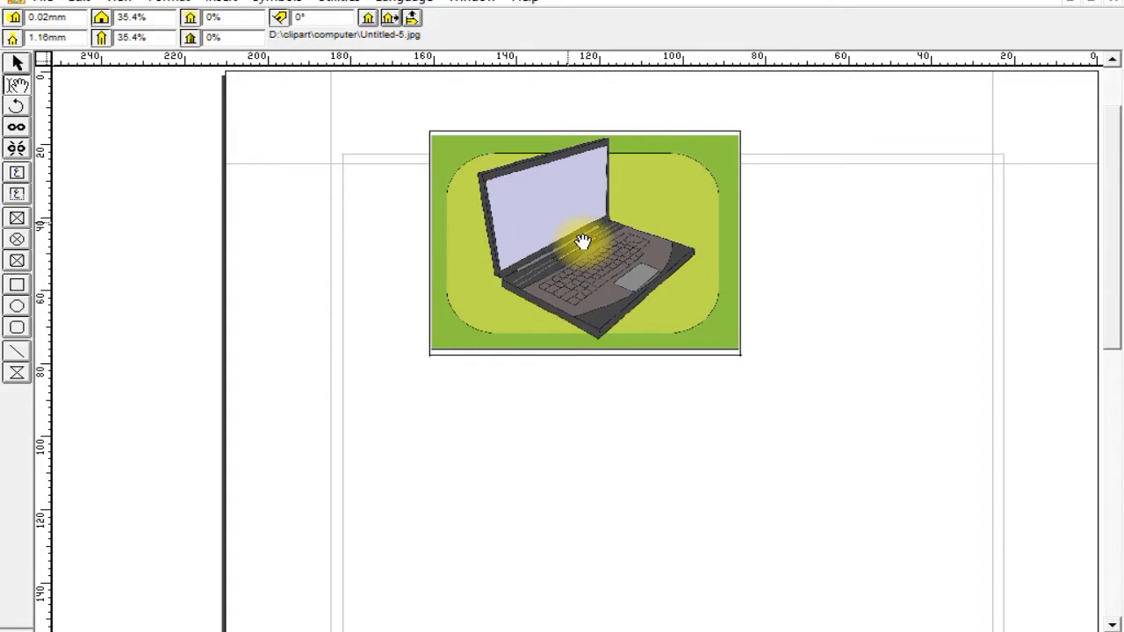
pyautogui.moveTo(584, 242); pyautogui.dragTo(546, 233)
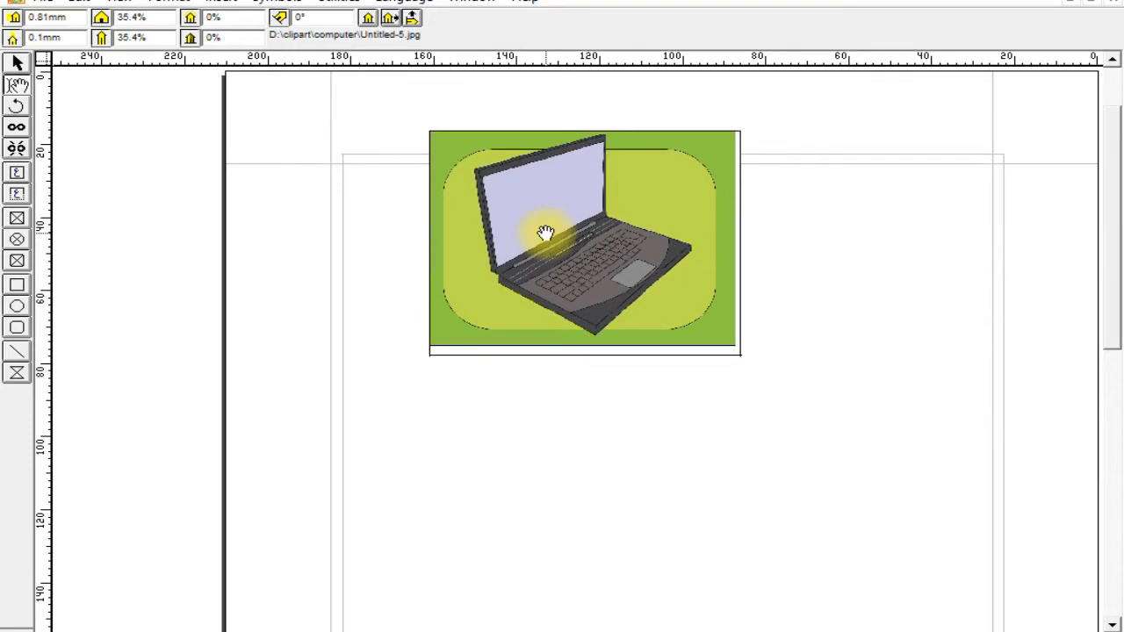
# Shift the picture slightly sideways inside its box, and rotate the picture box freehand to about 5°.
pyautogui.moveTo(546, 233)
pyautogui.mouseDown()
pyautogui.moveTo(519, 289)
pyautogui.moveTo(572, 223)
pyautogui.moveTo(603, 251)
pyautogui.moveTo(609, 240)
pyautogui.moveTo(532, 261)
pyautogui.moveTo(580, 240)
pyautogui.moveTo(572, 229)
pyautogui.moveTo(607, 249)
pyautogui.moveTo(564, 229)
pyautogui.mouseUp()
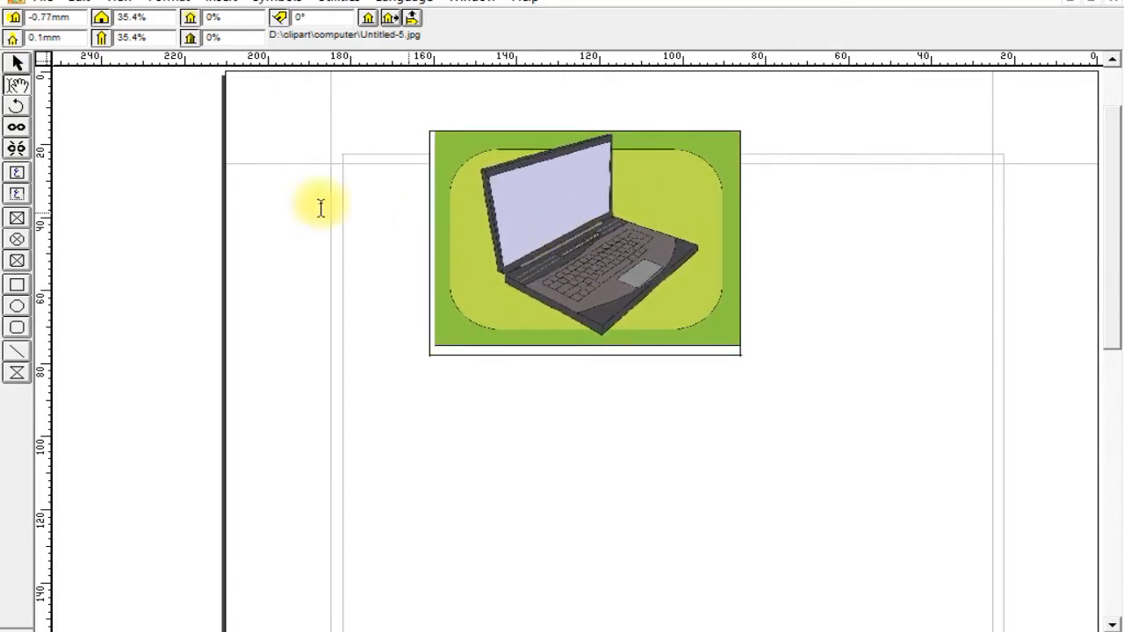
pyautogui.click(17, 106)
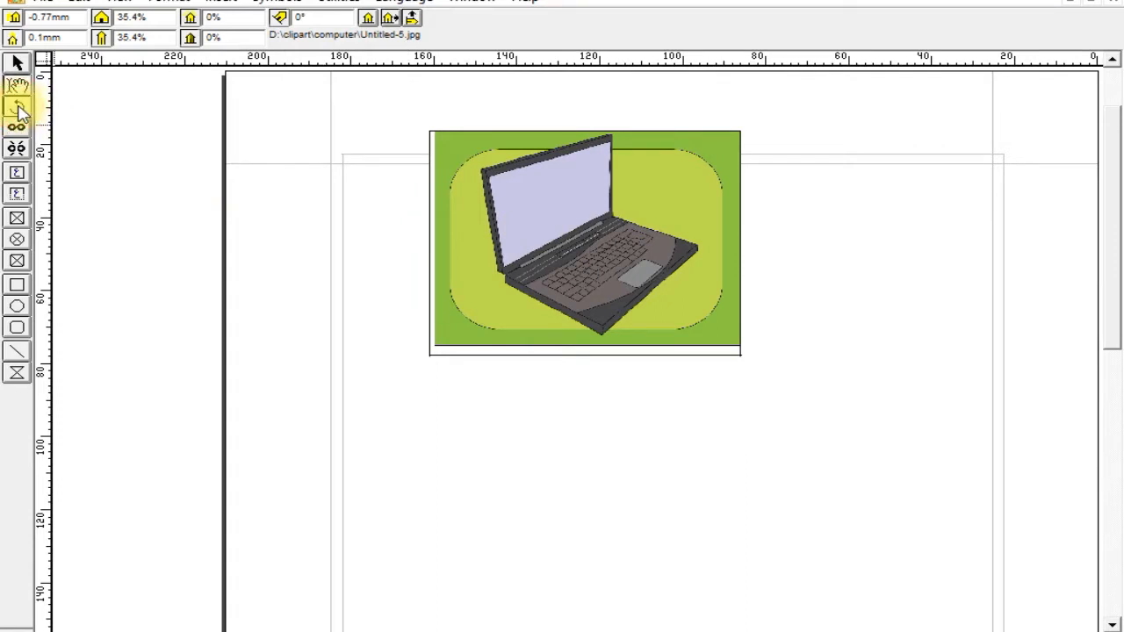
pyautogui.click(17, 62)
pyautogui.click(451, 171)
pyautogui.click(17, 107)
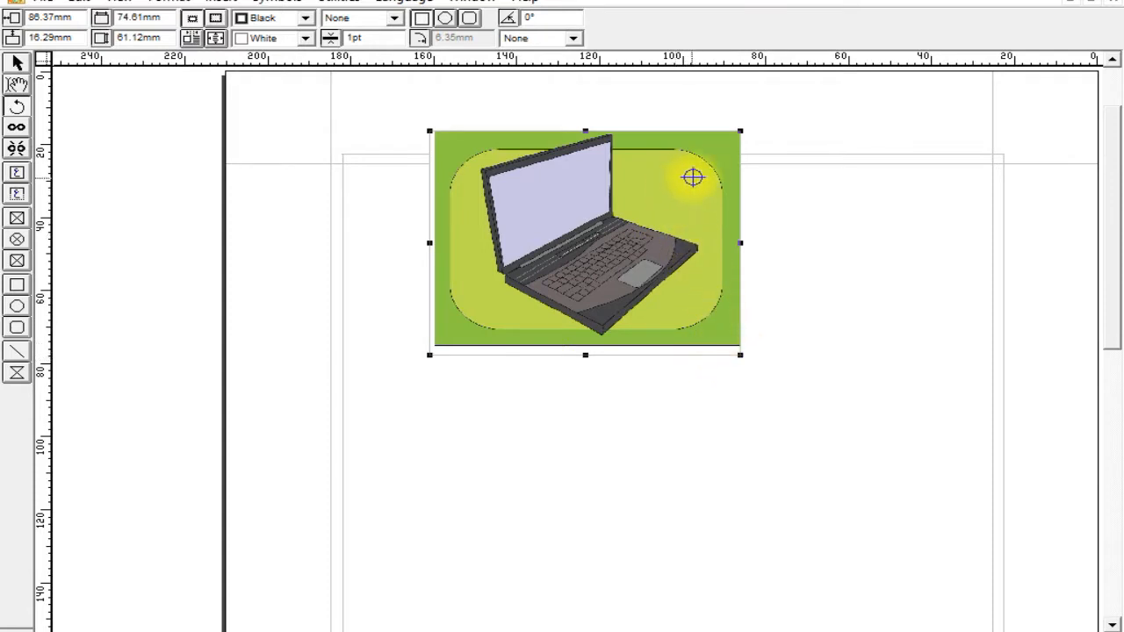
pyautogui.moveTo(707, 163)
pyautogui.mouseDown()
pyautogui.moveTo(715, 173)
pyautogui.moveTo(729, 141)
pyautogui.moveTo(726, 170)
pyautogui.mouseUp()
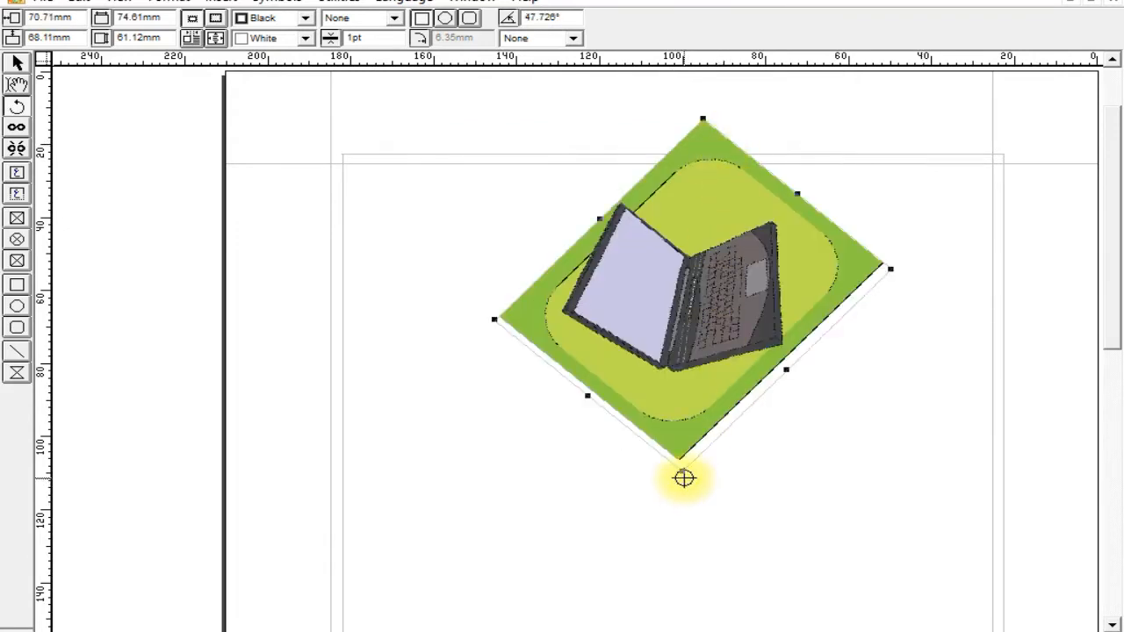
pyautogui.moveTo(683, 471); pyautogui.dragTo(789, 557)
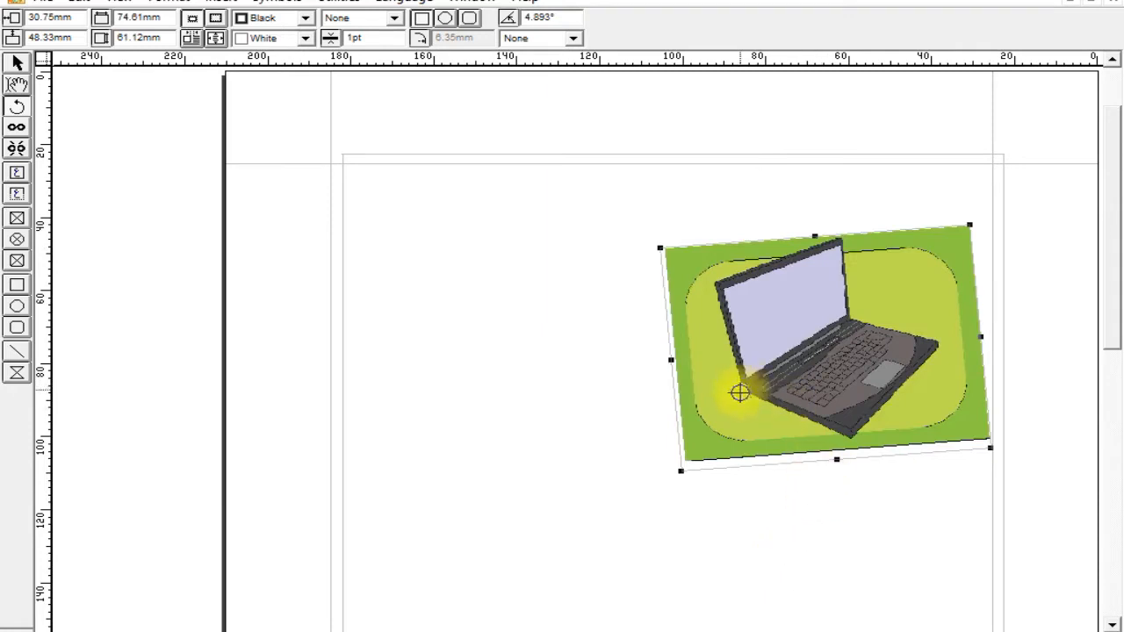
# Set the picture box's rotation angle to 90°, and turn the box freehand to about 83°.
pyautogui.tripleClick(566, 16)
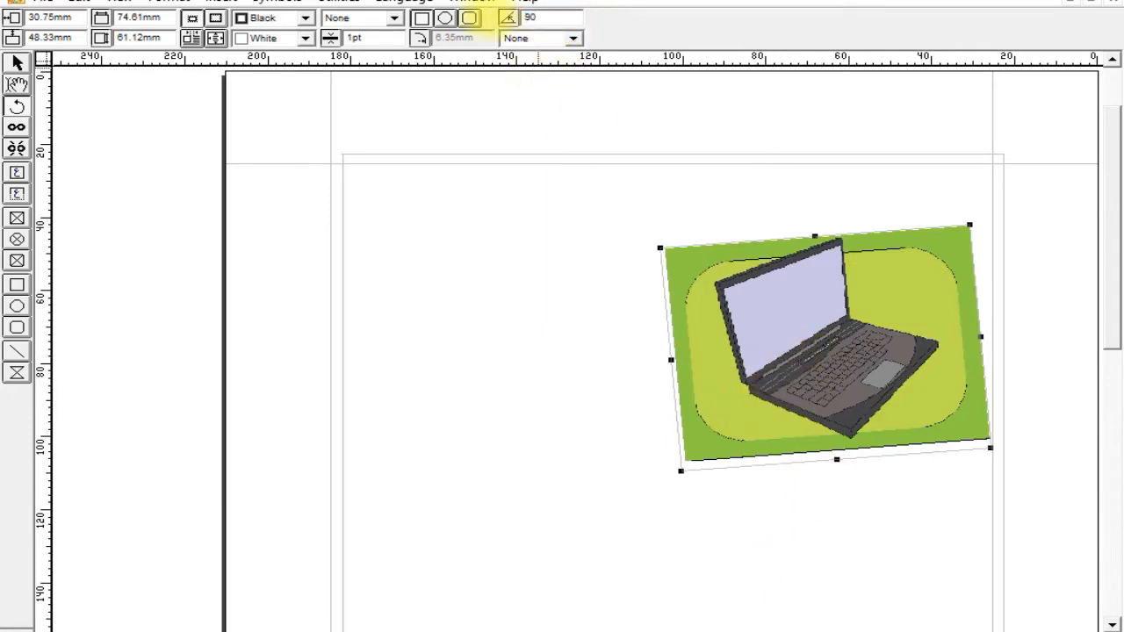
pyautogui.press('Return')
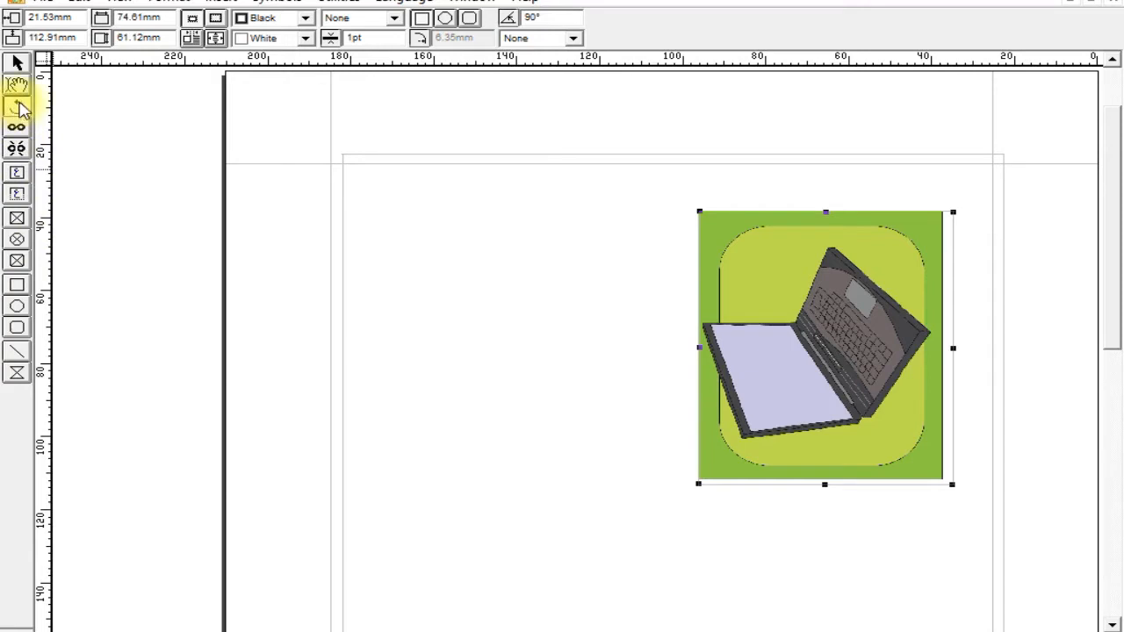
pyautogui.click(20, 106)
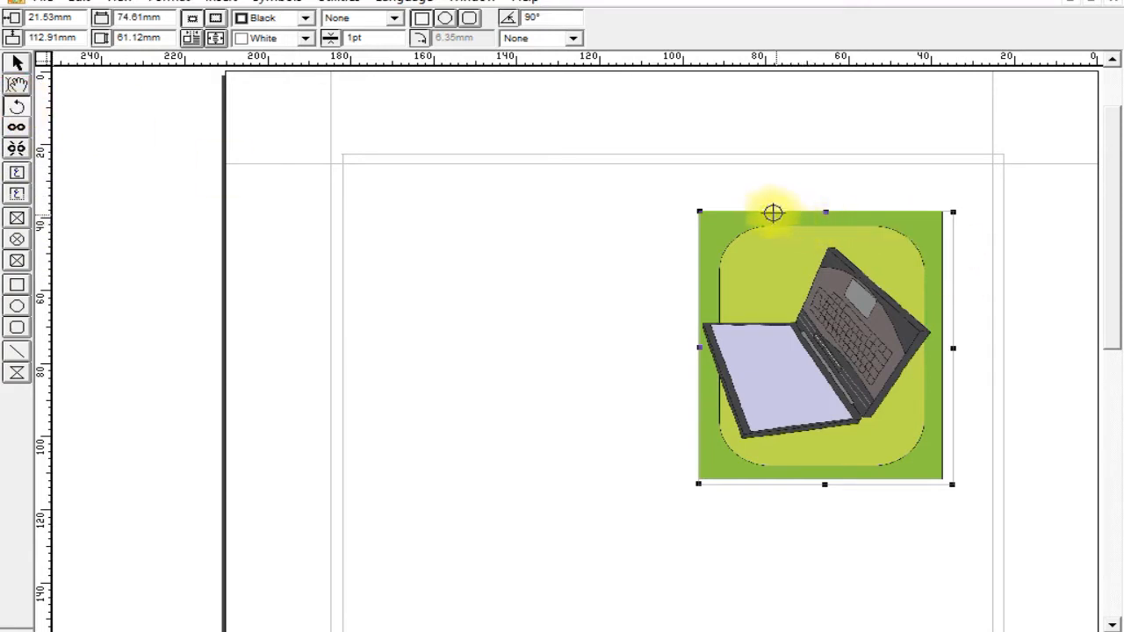
pyautogui.moveTo(954, 483)
pyautogui.mouseDown()
pyautogui.moveTo(904, 499)
pyautogui.moveTo(728, 469)
pyautogui.moveTo(916, 158)
pyautogui.moveTo(1014, 391)
pyautogui.moveTo(998, 454)
pyautogui.moveTo(931, 520)
pyautogui.moveTo(969, 509)
pyautogui.moveTo(983, 464)
pyautogui.moveTo(972, 390)
pyautogui.moveTo(990, 401)
pyautogui.moveTo(1004, 451)
pyautogui.moveTo(1004, 490)
pyautogui.moveTo(993, 486)
pyautogui.mouseUp()
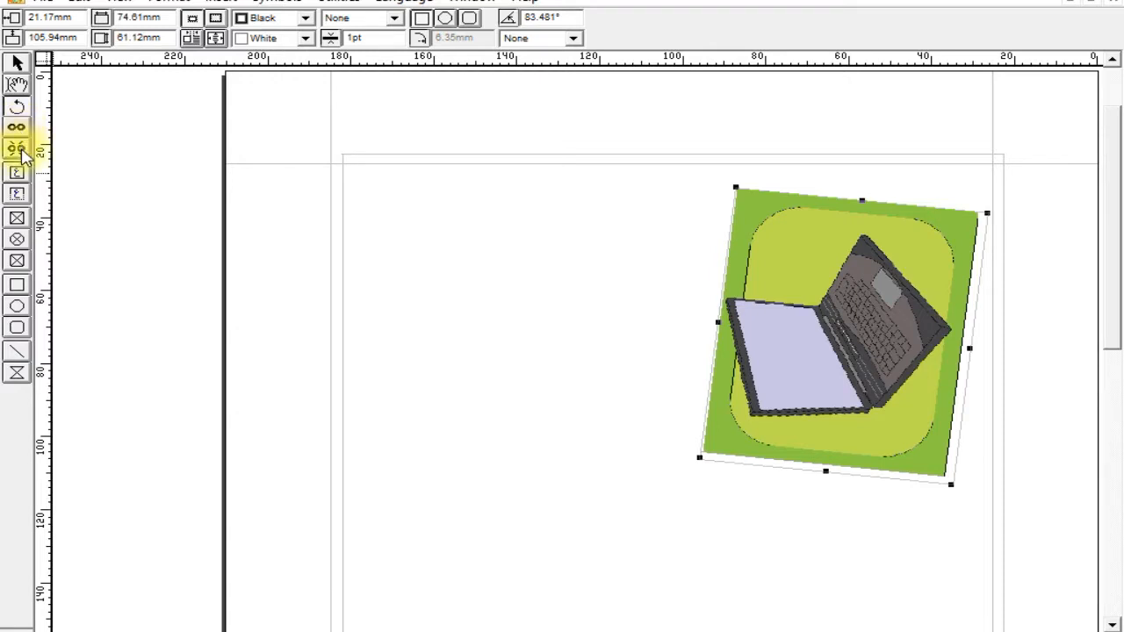
# Draw a text box about 55 by 26 mm beside the picture and a second, slightly wider one below it.
pyautogui.click(19, 175)
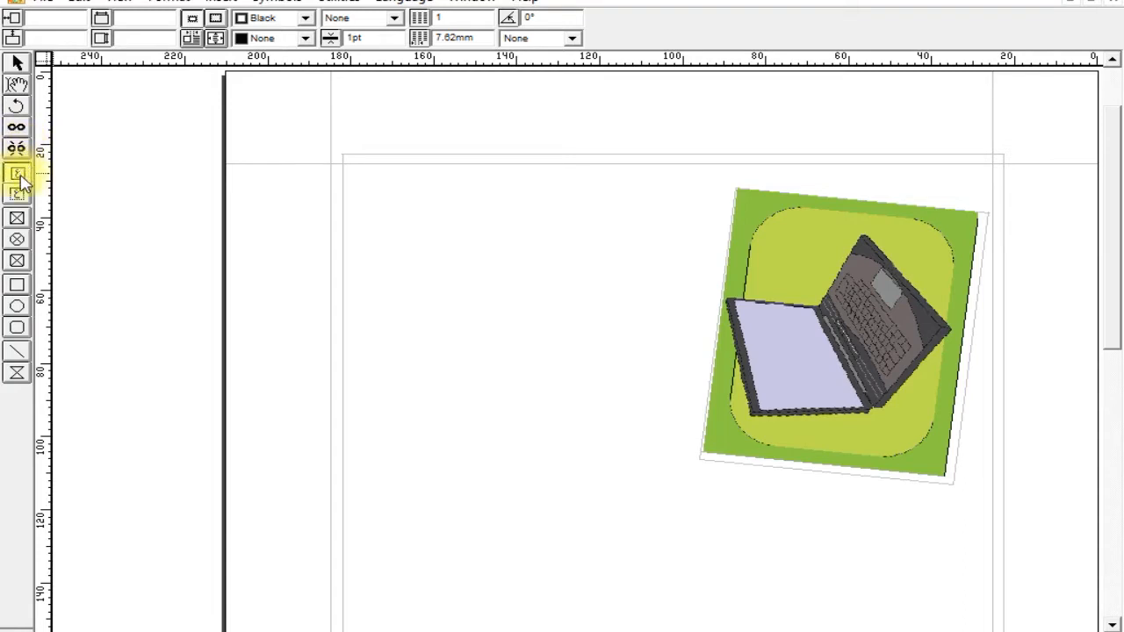
pyautogui.moveTo(394, 181); pyautogui.dragTo(621, 274)
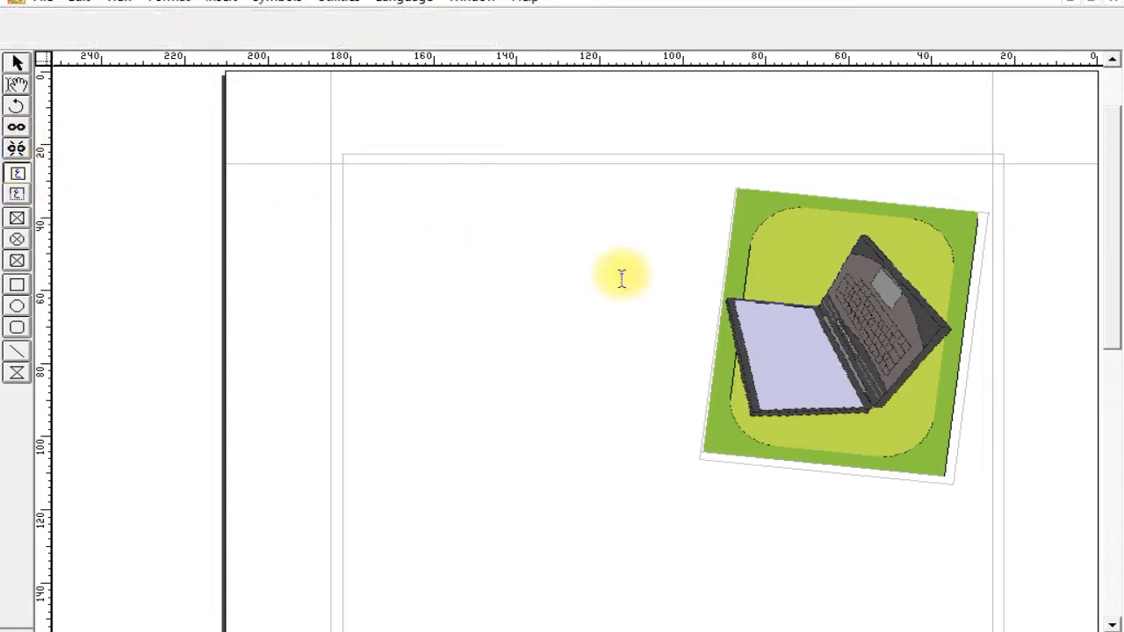
pyautogui.click(17, 175)
pyautogui.moveTo(381, 328); pyautogui.dragTo(629, 425)
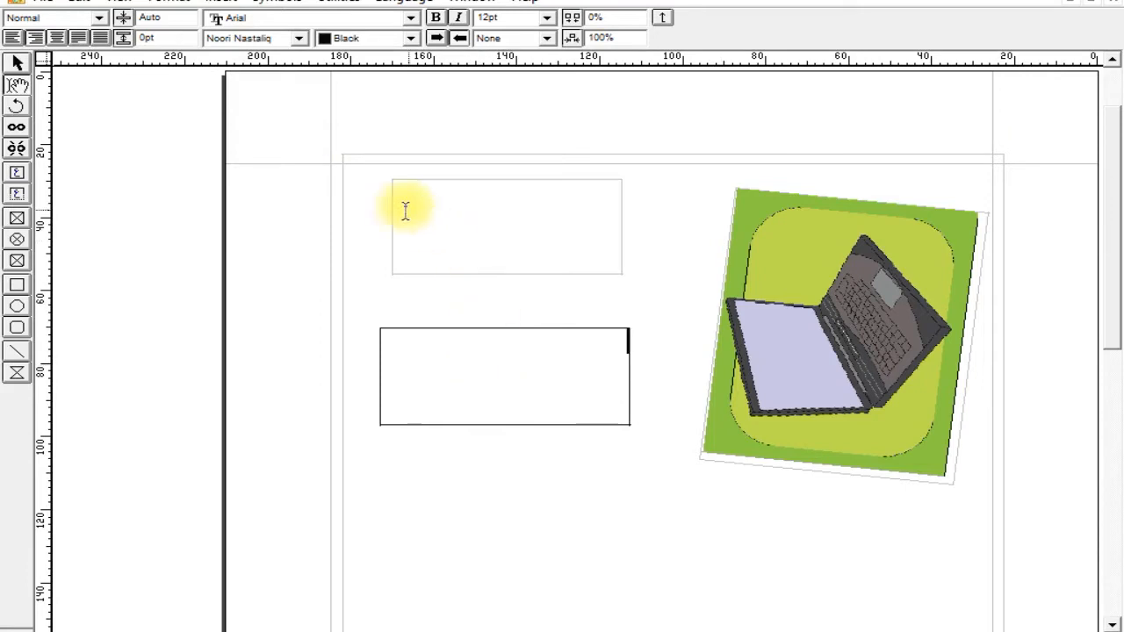
# Move the page's automatic text box back onto the margin guides at 25.4 mm across and down, and lock it.
pyautogui.click(18, 63)
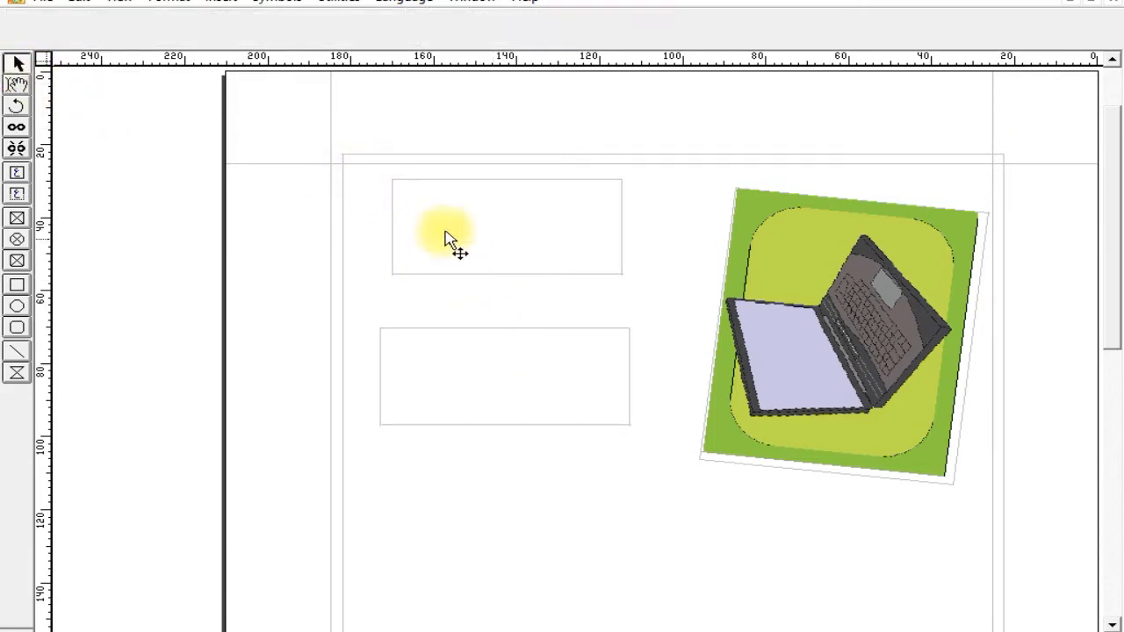
pyautogui.doubleClick(372, 181)
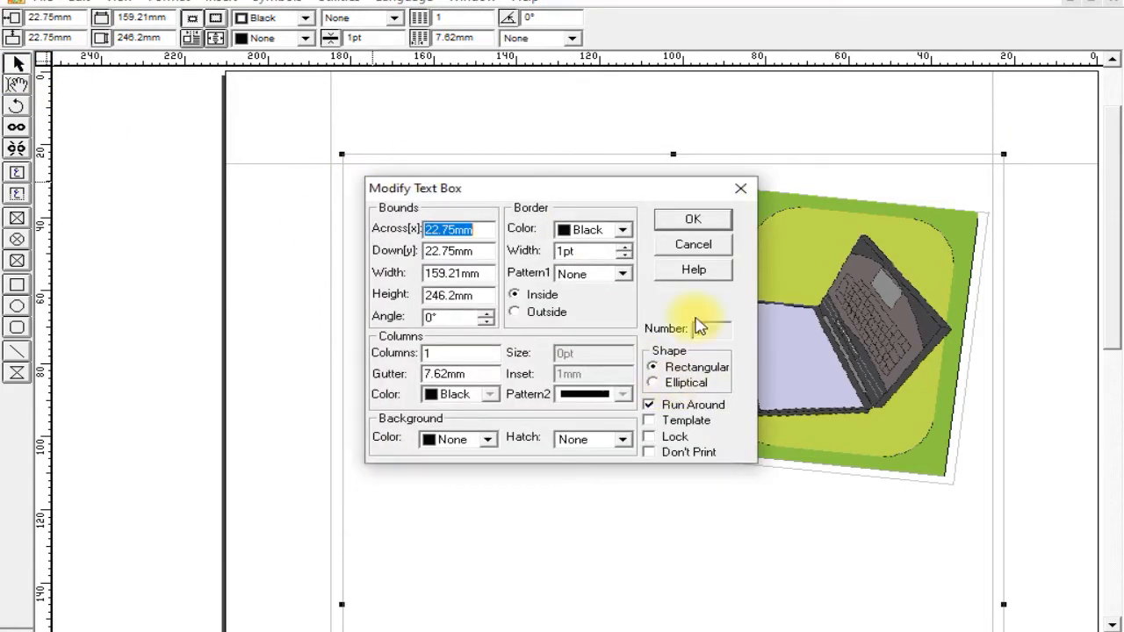
pyautogui.click(694, 246)
pyautogui.moveTo(628, 172)
pyautogui.mouseDown()
pyautogui.moveTo(603, 173)
pyautogui.moveTo(610, 166)
pyautogui.mouseUp()
pyautogui.doubleClick(691, 184)
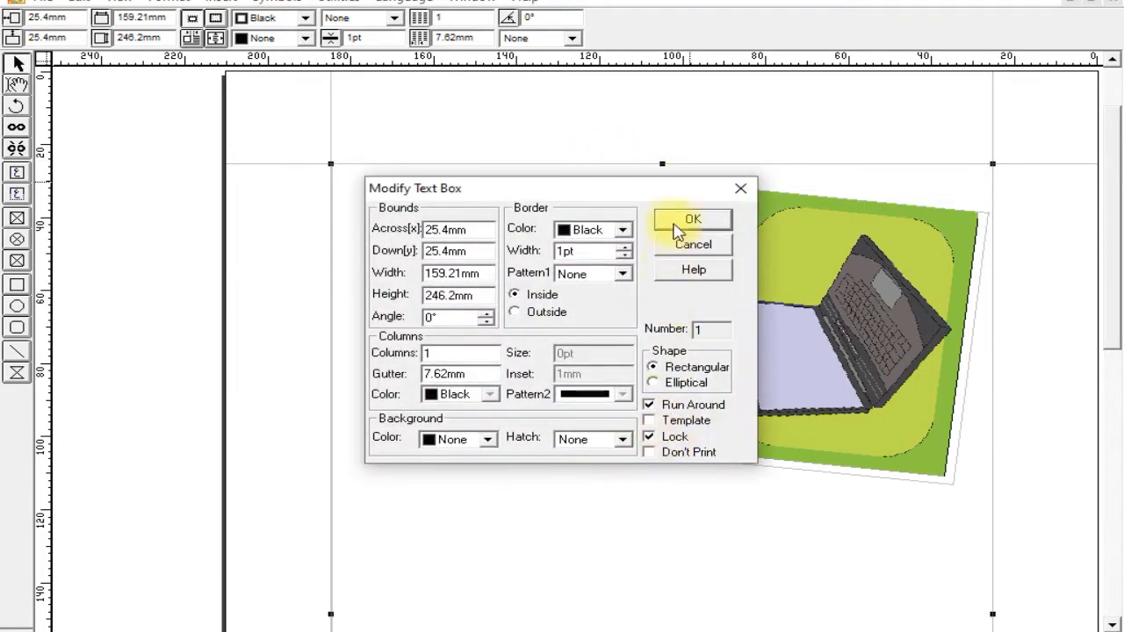
pyautogui.click(677, 225)
# Link the upper text box to the lower one so that text flows from one into the other.
pyautogui.click(547, 198)
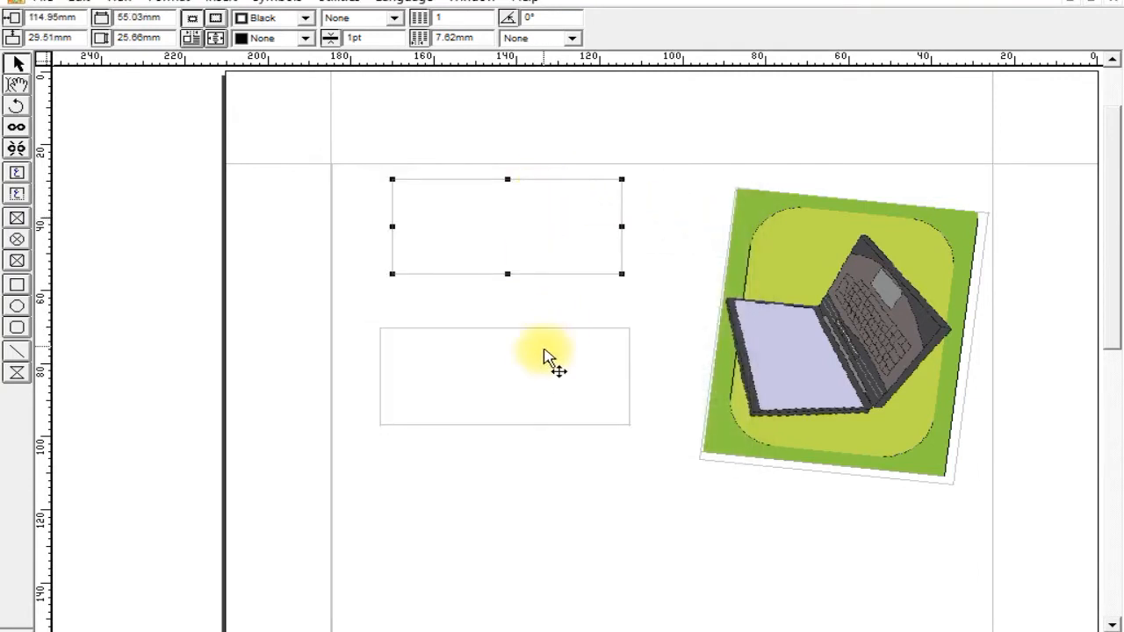
pyautogui.click(545, 356)
pyautogui.click(538, 249)
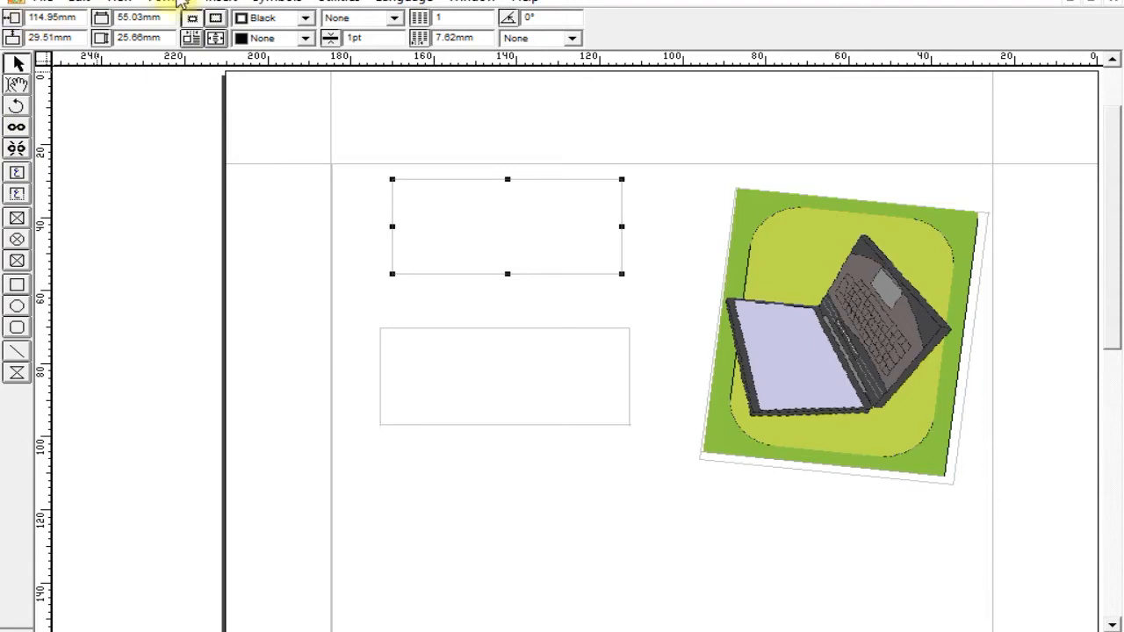
pyautogui.click(16, 128)
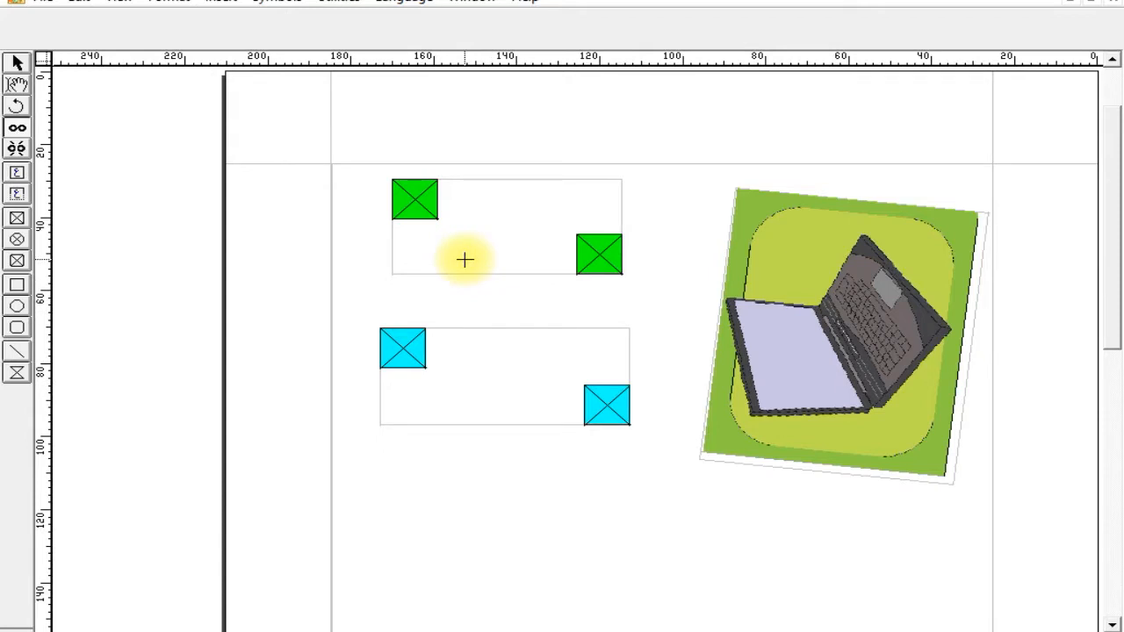
pyautogui.click(19, 64)
pyautogui.click(404, 180)
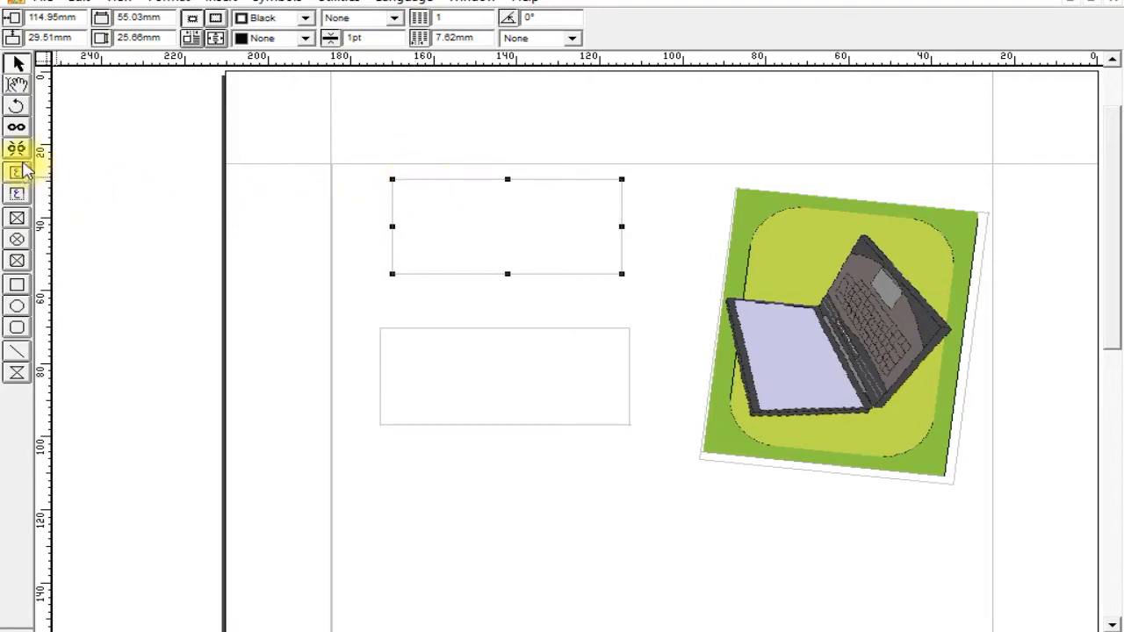
pyautogui.click(17, 127)
pyautogui.click(405, 187)
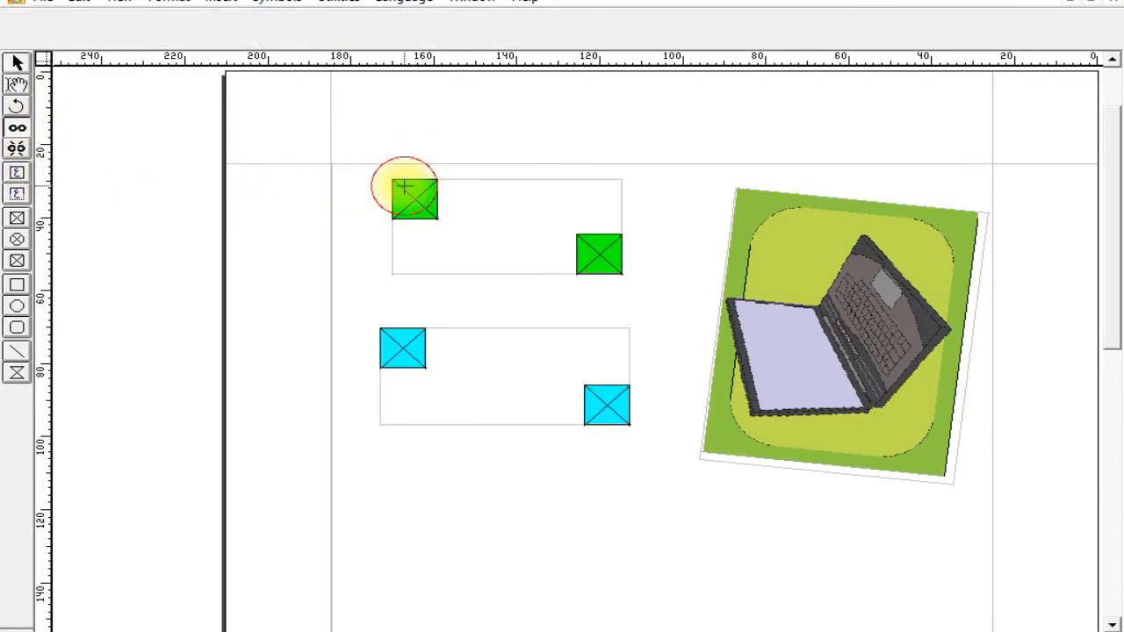
pyautogui.click(461, 352)
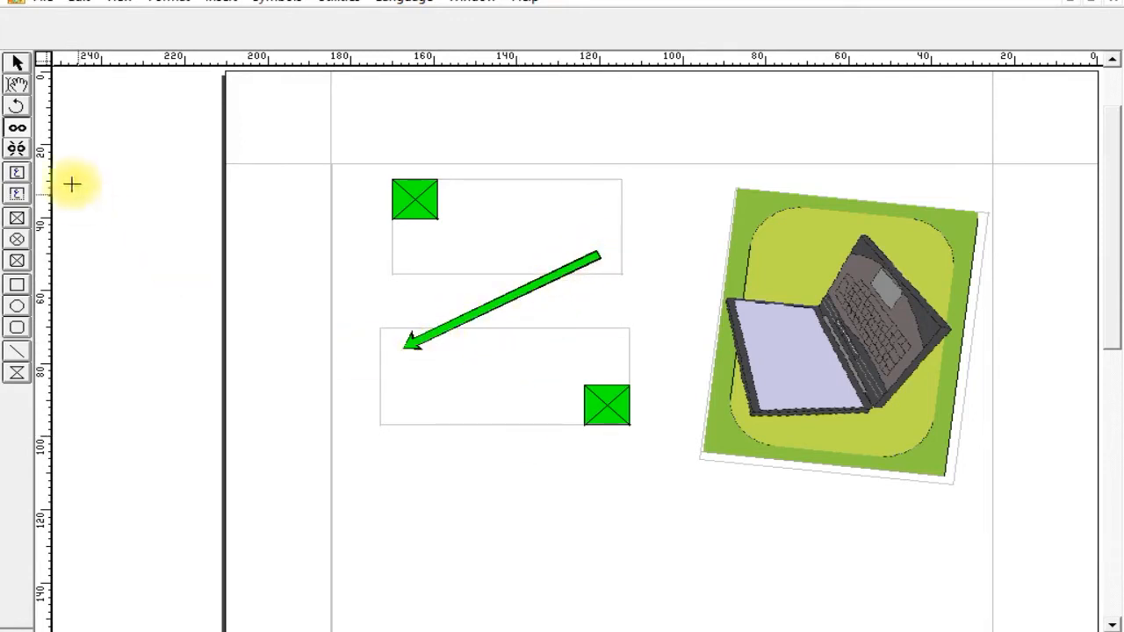
pyautogui.click(15, 97)
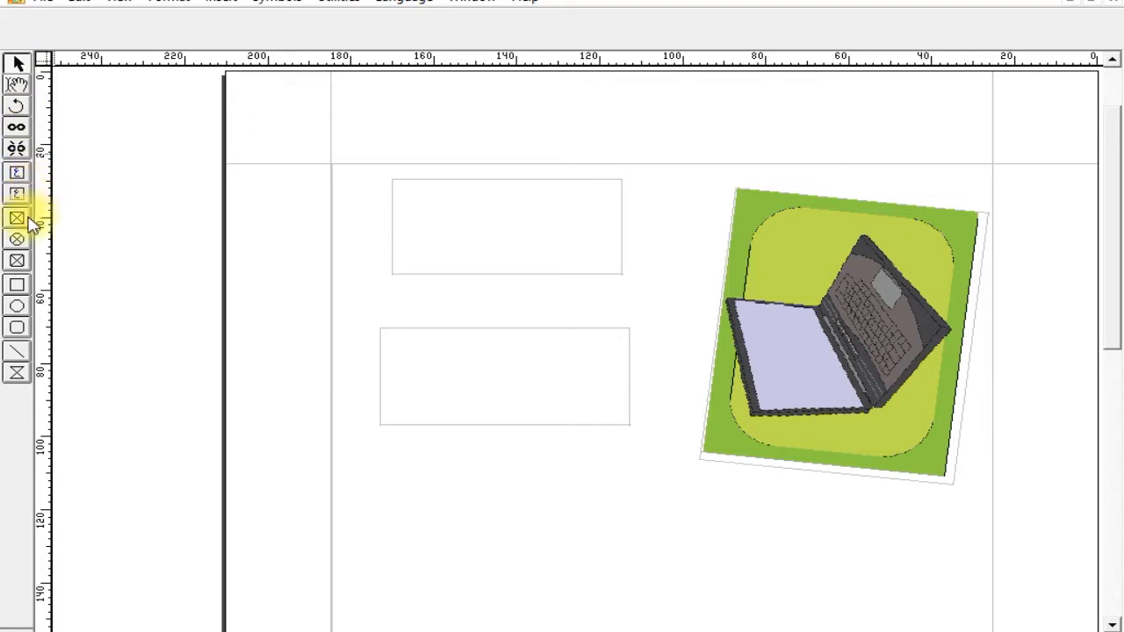
# Draw a column of five small text boxes across the page's left margin guide, beside the two larger ones.
pyautogui.click(23, 181)
pyautogui.moveTo(261, 180); pyautogui.dragTo(367, 237)
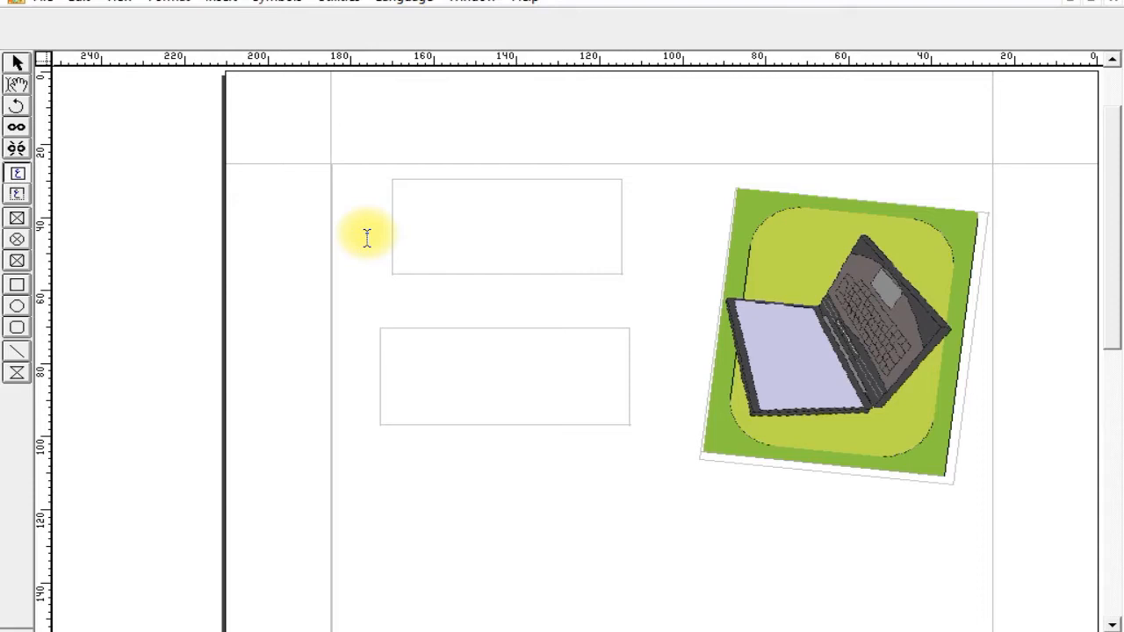
pyautogui.click(304, 262)
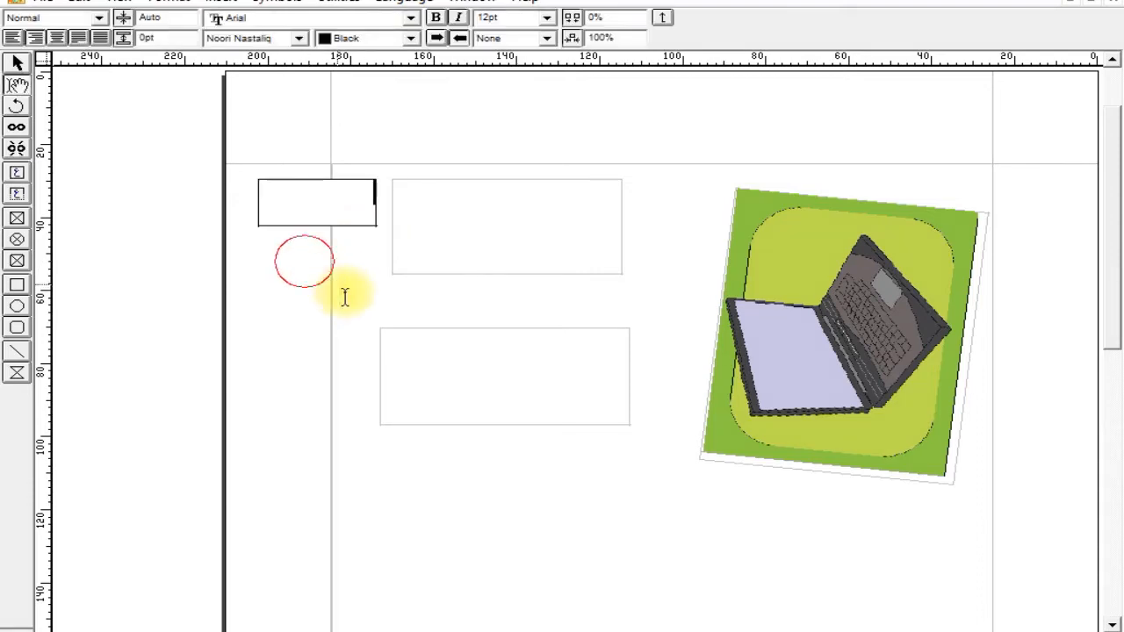
pyautogui.click(17, 181)
pyautogui.moveTo(263, 235); pyautogui.dragTo(372, 293)
pyautogui.moveTo(260, 307); pyautogui.dragTo(367, 385)
pyautogui.moveTo(258, 402); pyautogui.dragTo(369, 447)
pyautogui.moveTo(258, 464); pyautogui.dragTo(377, 515)
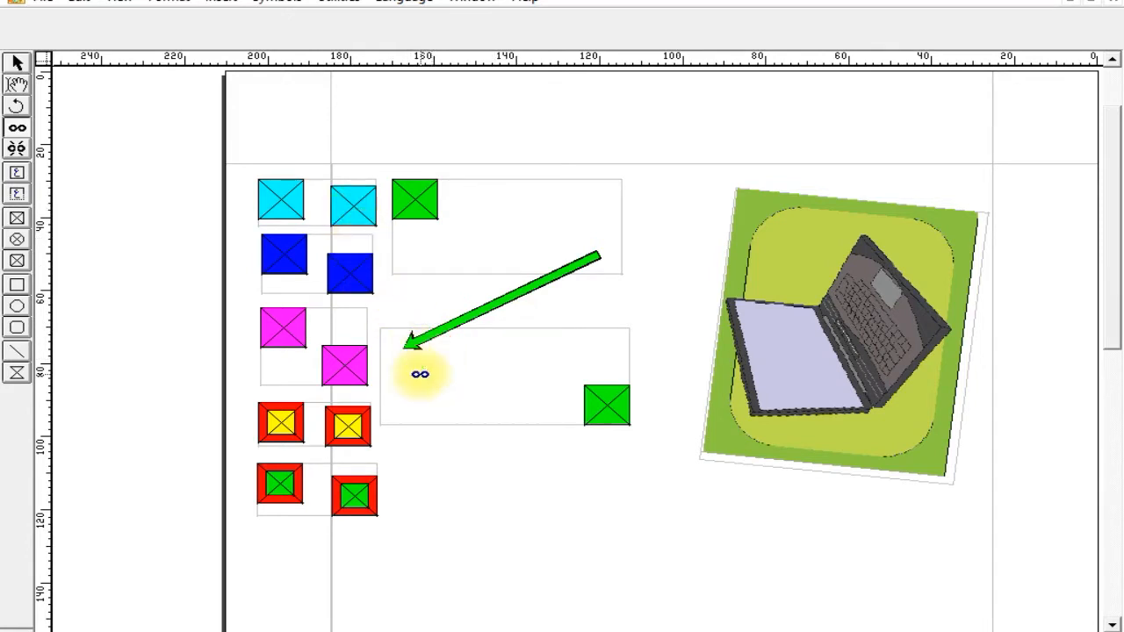
# Chain the top small text box to the lower large box and on to the upper large one, and link the other four small boxes downwards.
pyautogui.click(419, 375)
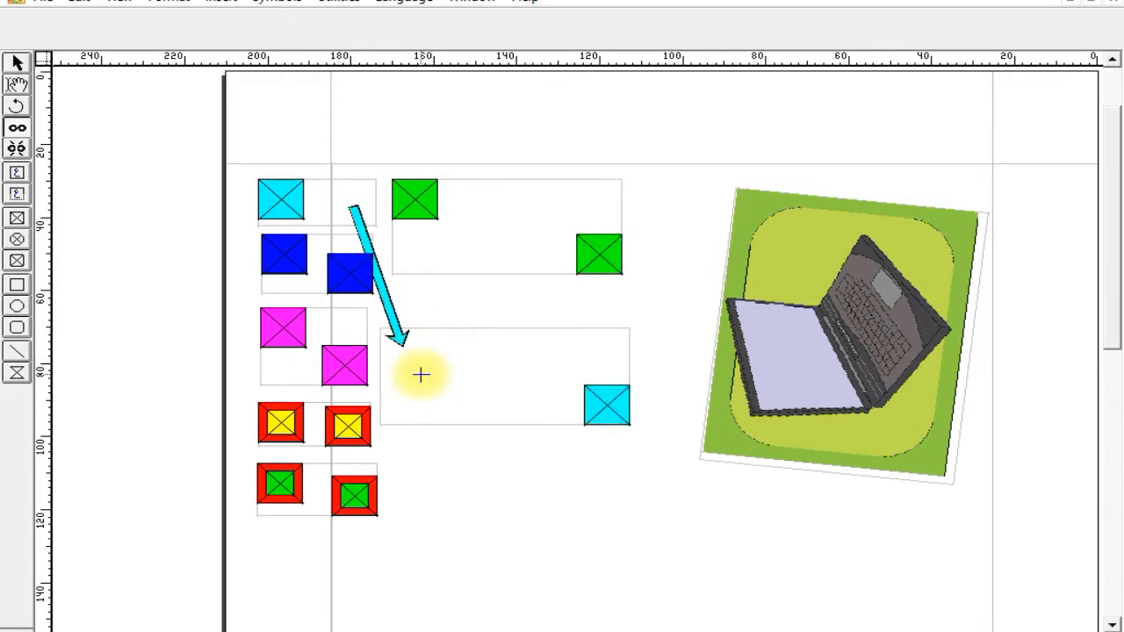
pyautogui.click(295, 254)
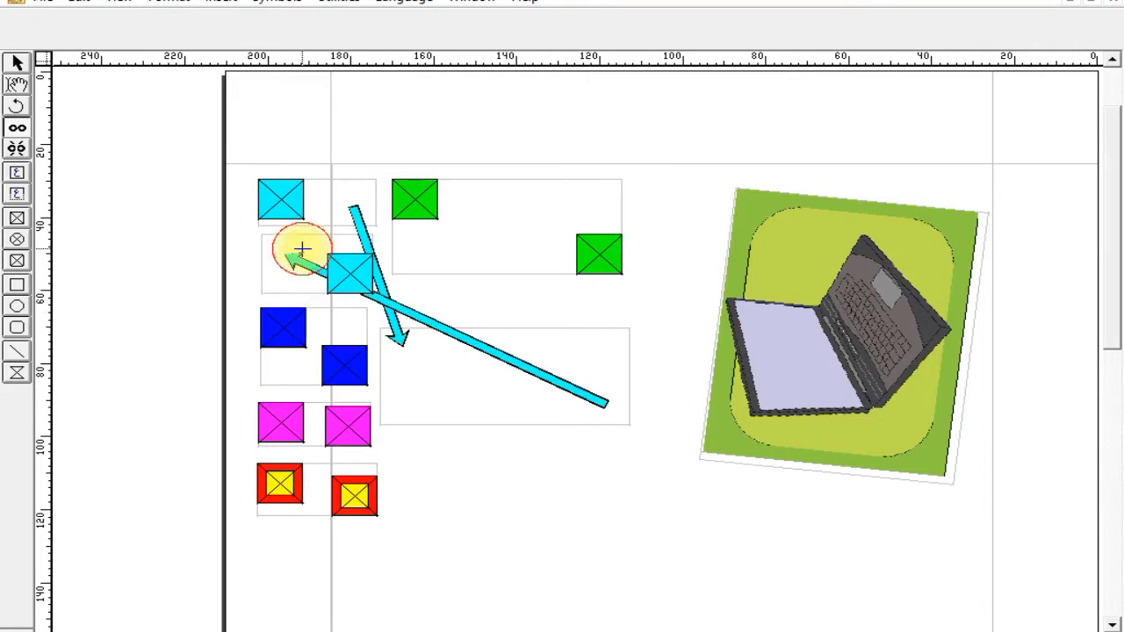
pyautogui.click(343, 362)
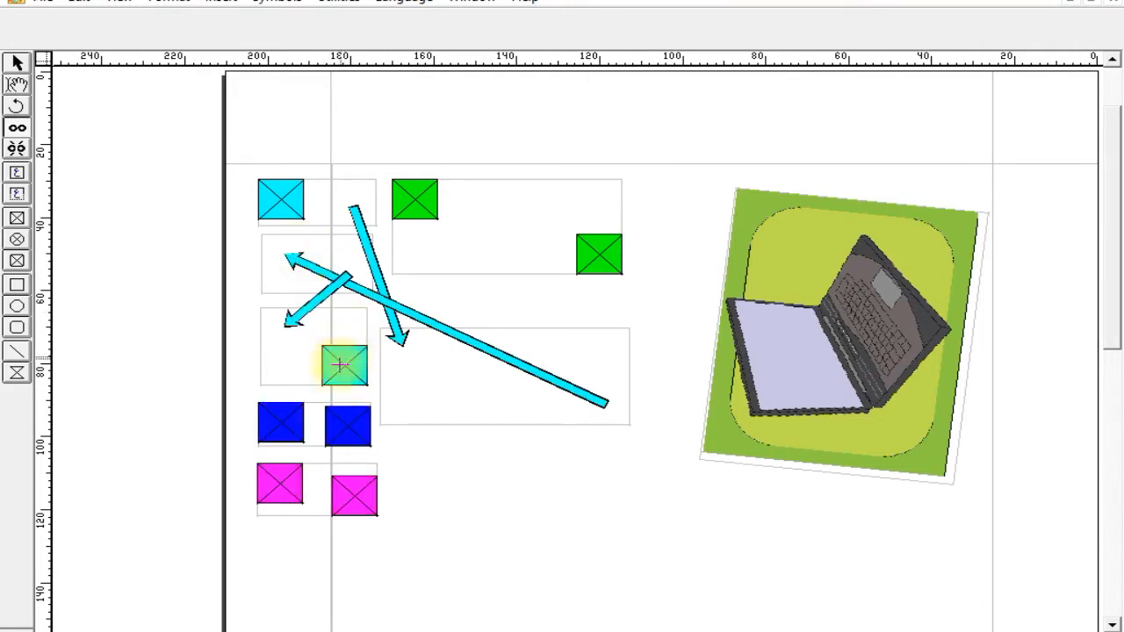
pyautogui.click(343, 422)
pyautogui.click(344, 495)
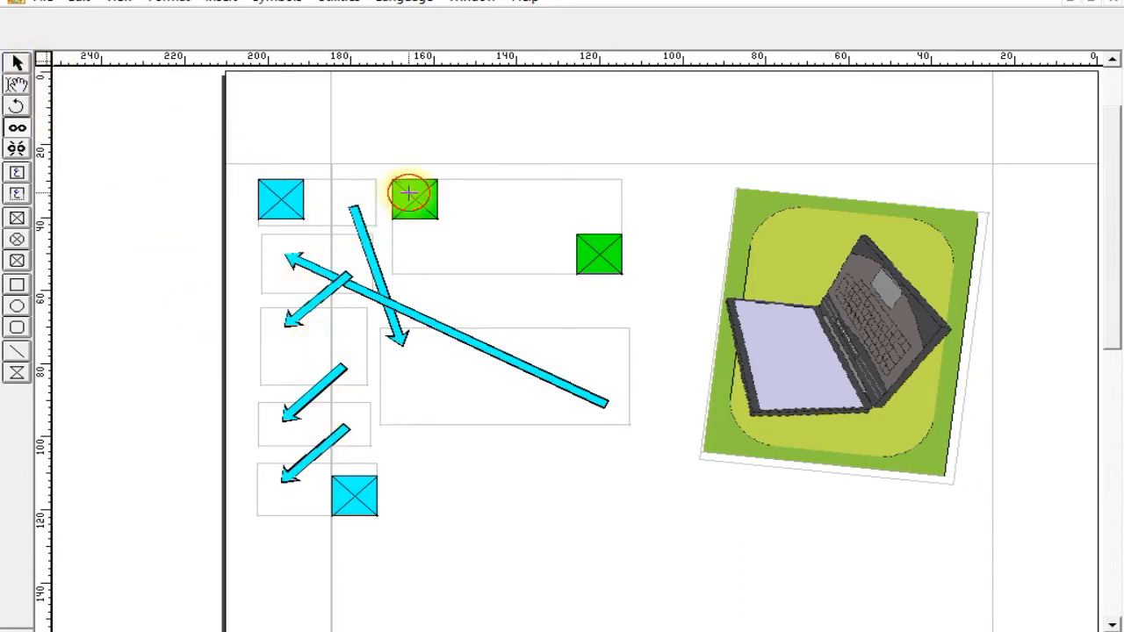
pyautogui.click(592, 392)
pyautogui.click(592, 241)
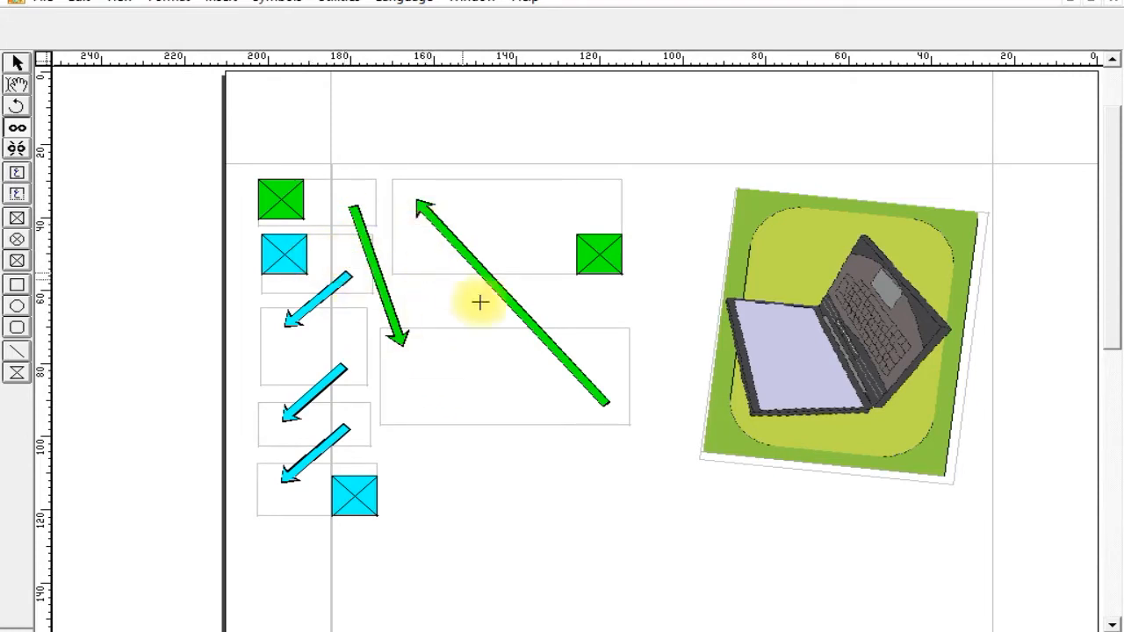
# Unlink all the chained text boxes, and delete all seven of them while keeping the picture box.
pyautogui.click(19, 144)
pyautogui.click(431, 242)
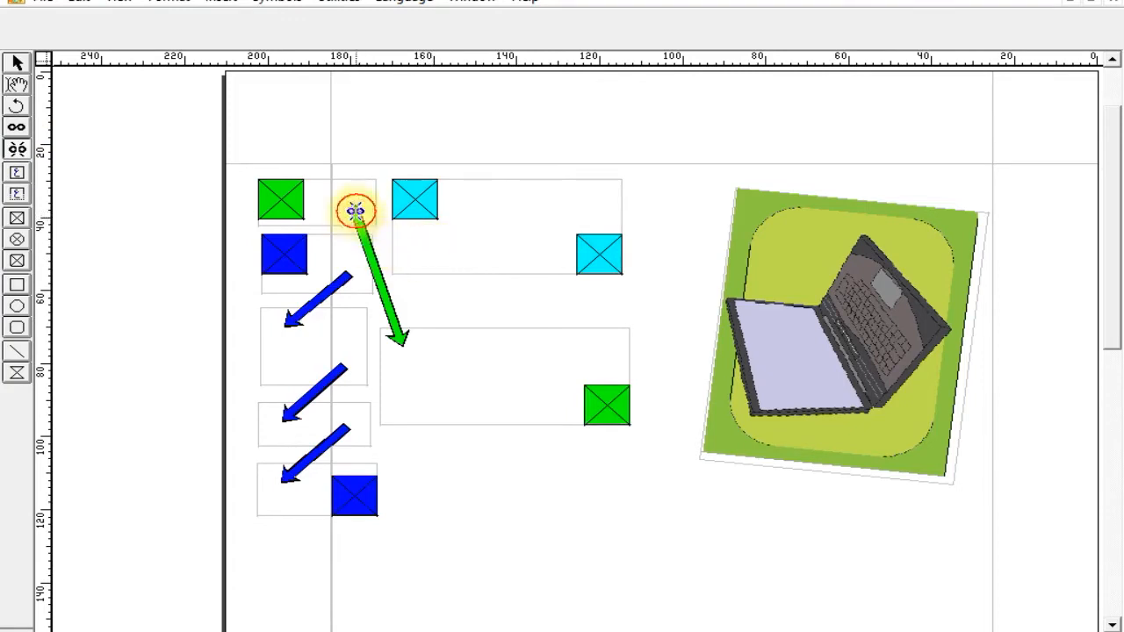
pyautogui.click(402, 343)
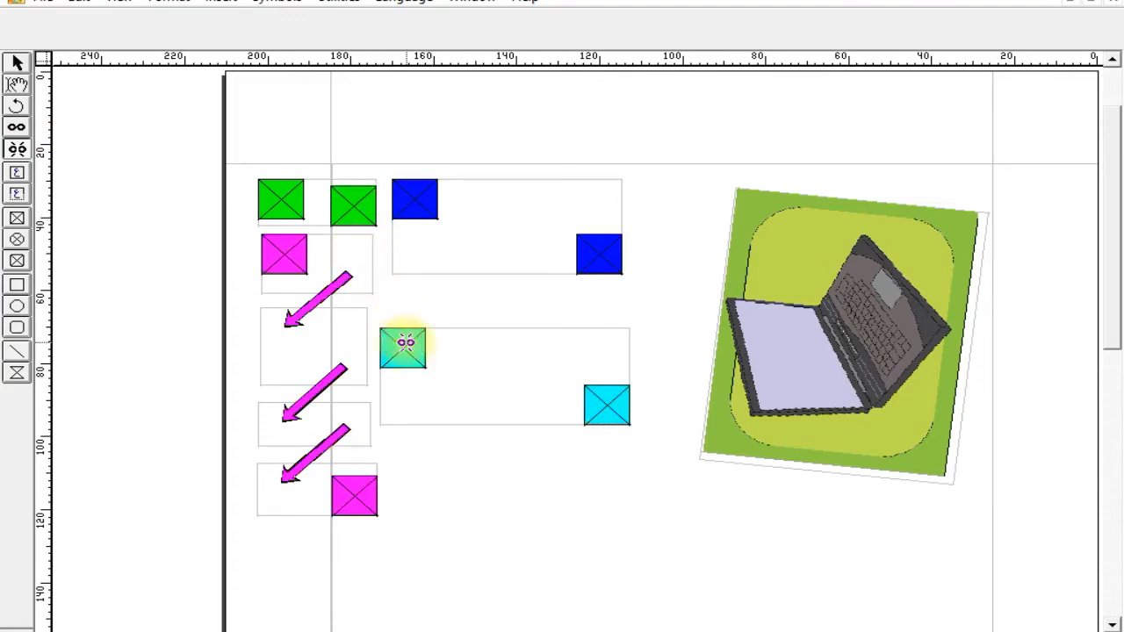
pyautogui.click(305, 319)
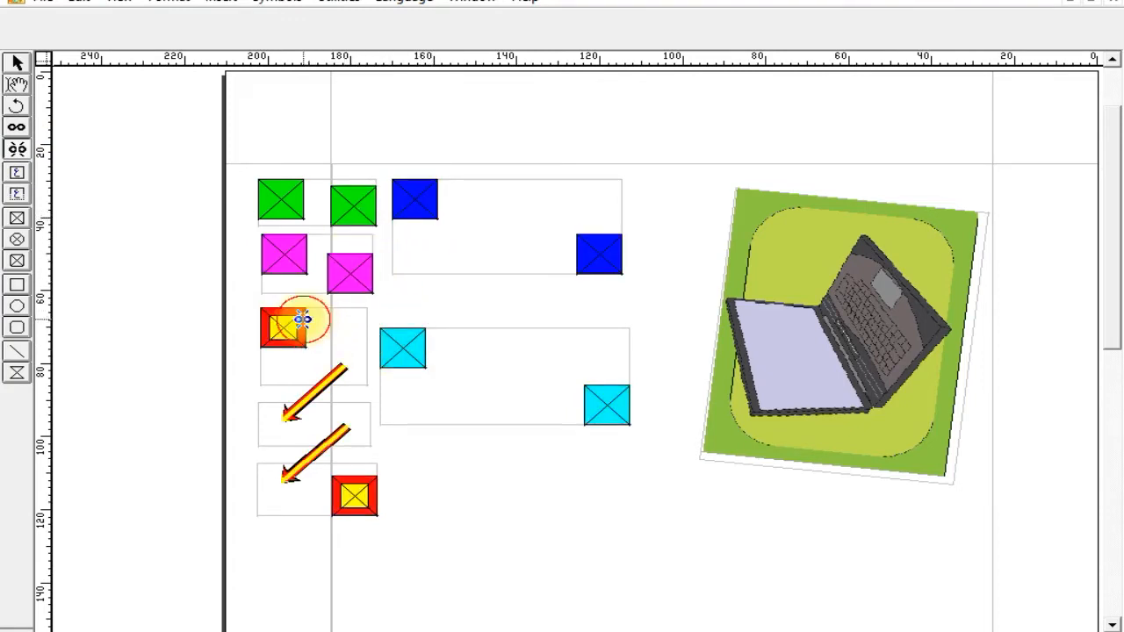
pyautogui.click(295, 418)
pyautogui.click(287, 479)
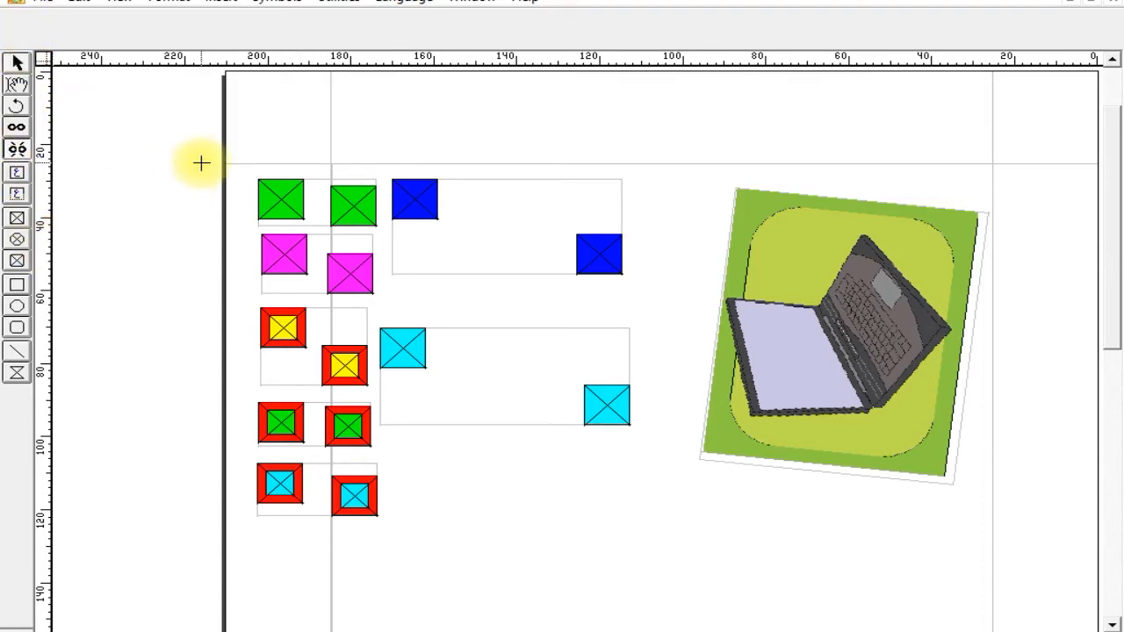
pyautogui.moveTo(155, 128); pyautogui.dragTo(978, 604)
pyautogui.press('Delete')
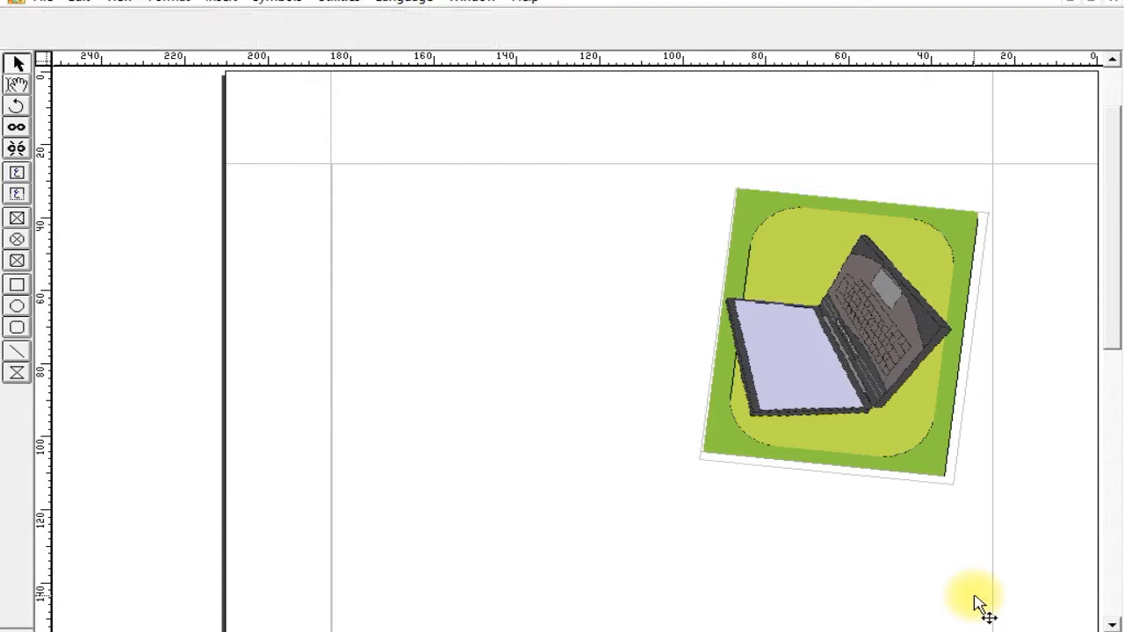
# Delete the laptop picture box, and draw two tall text boxes side by side, starting at the page's top margin guide.
pyautogui.click(854, 411)
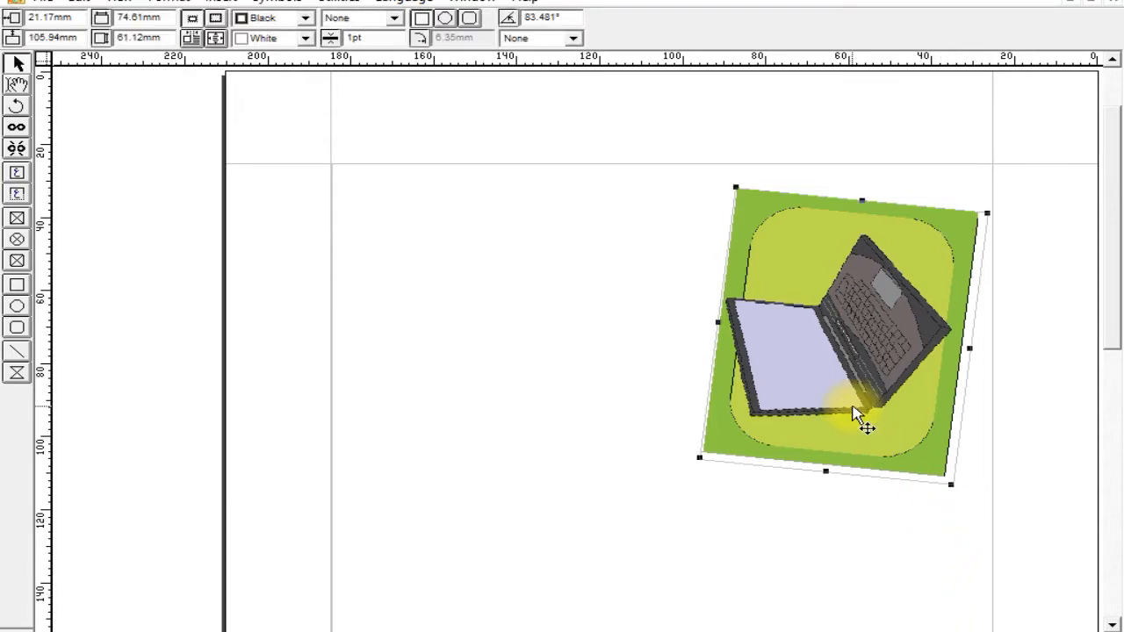
pyautogui.press('Delete')
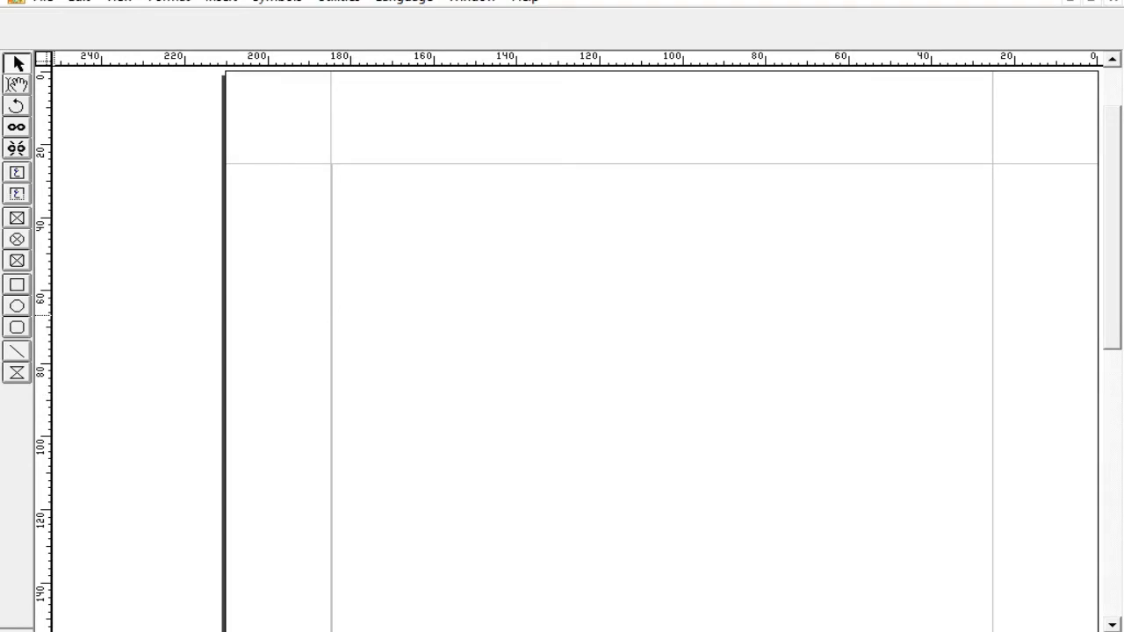
pyautogui.click(16, 172)
pyautogui.moveTo(991, 165); pyautogui.dragTo(711, 585)
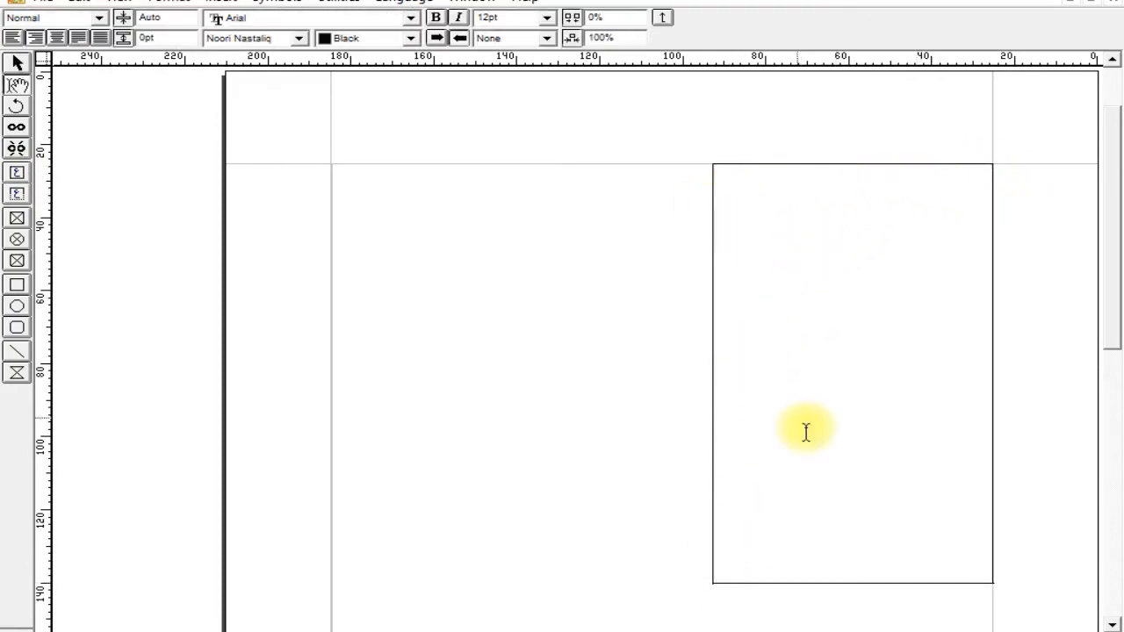
pyautogui.click(20, 176)
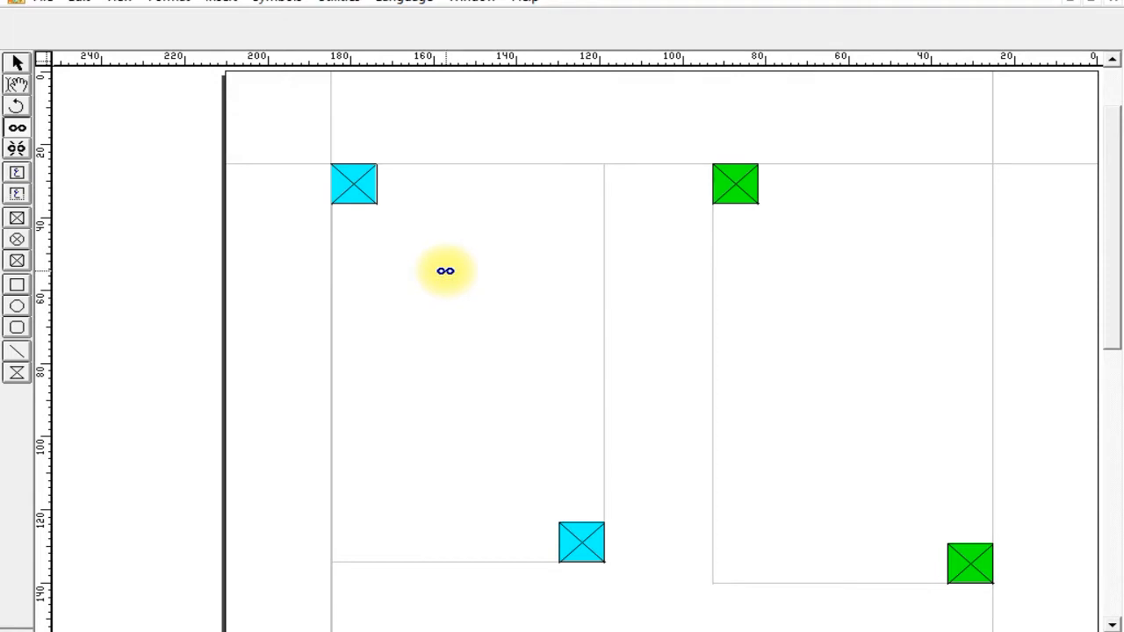
# Link the right text box to the left one so that text flows from right to left.
pyautogui.click(18, 130)
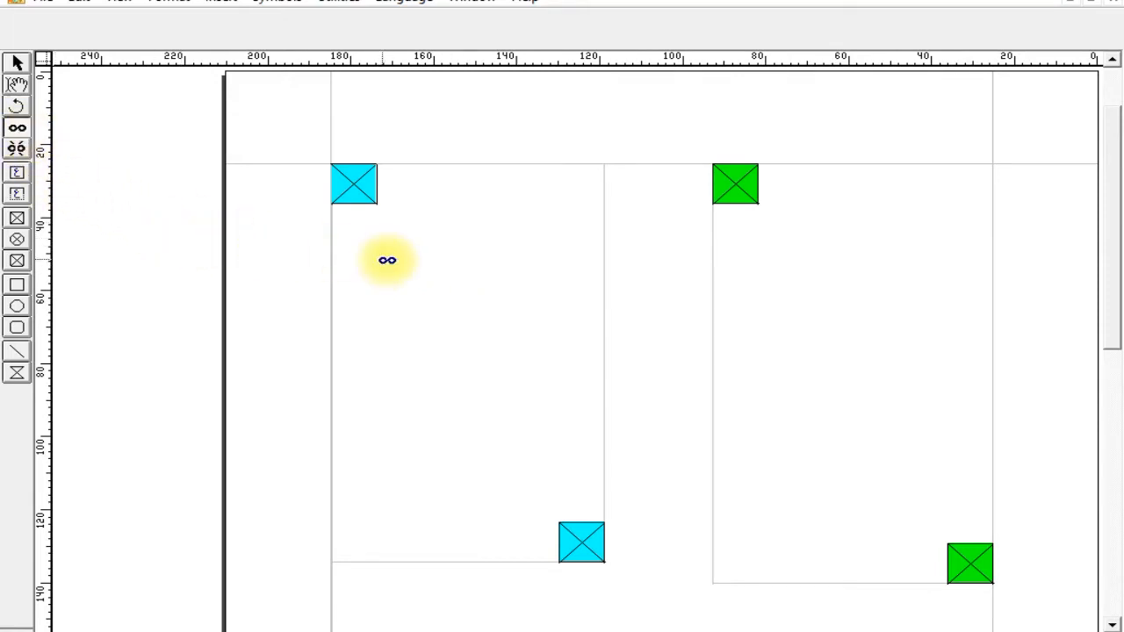
pyautogui.click(481, 300)
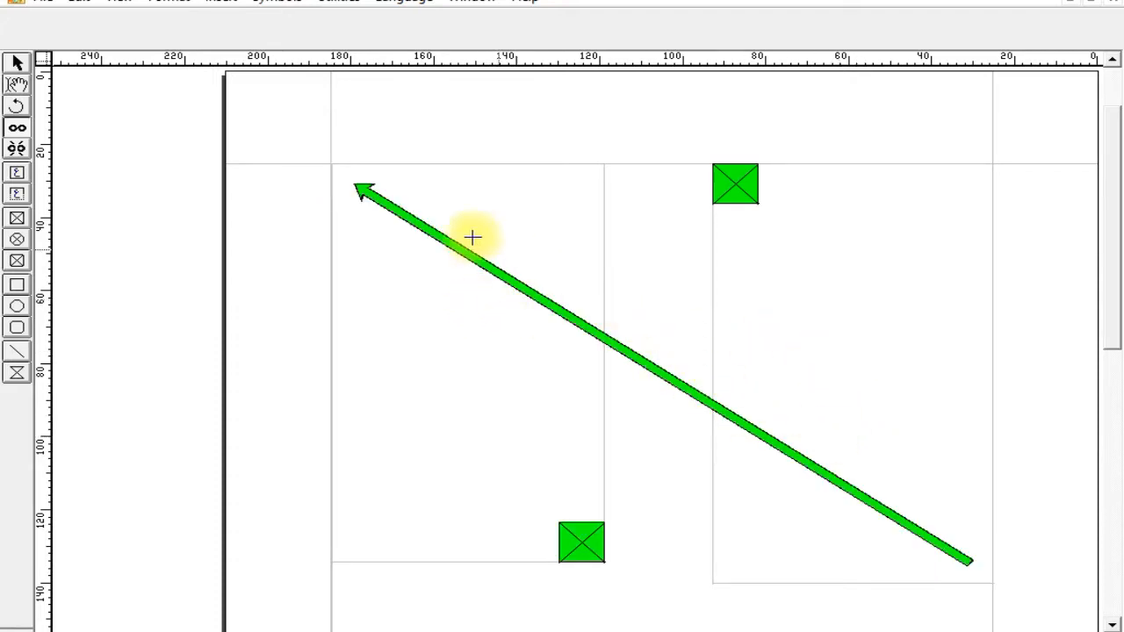
pyautogui.click(17, 173)
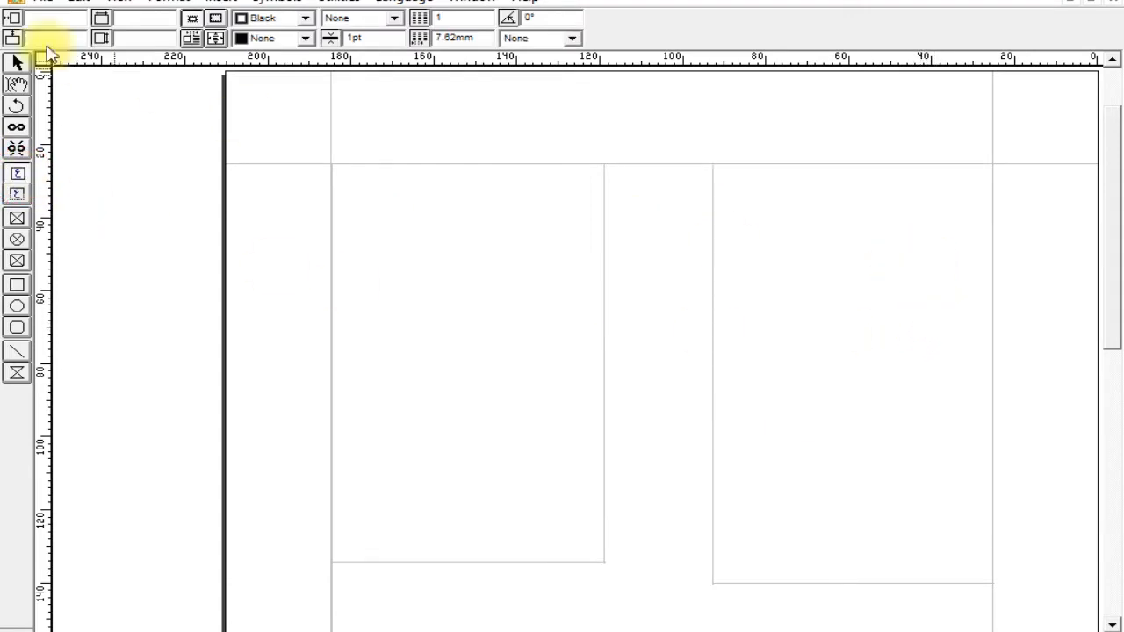
# Place the text cursor in the right text box and set the font size to 60pt.
pyautogui.click(18, 84)
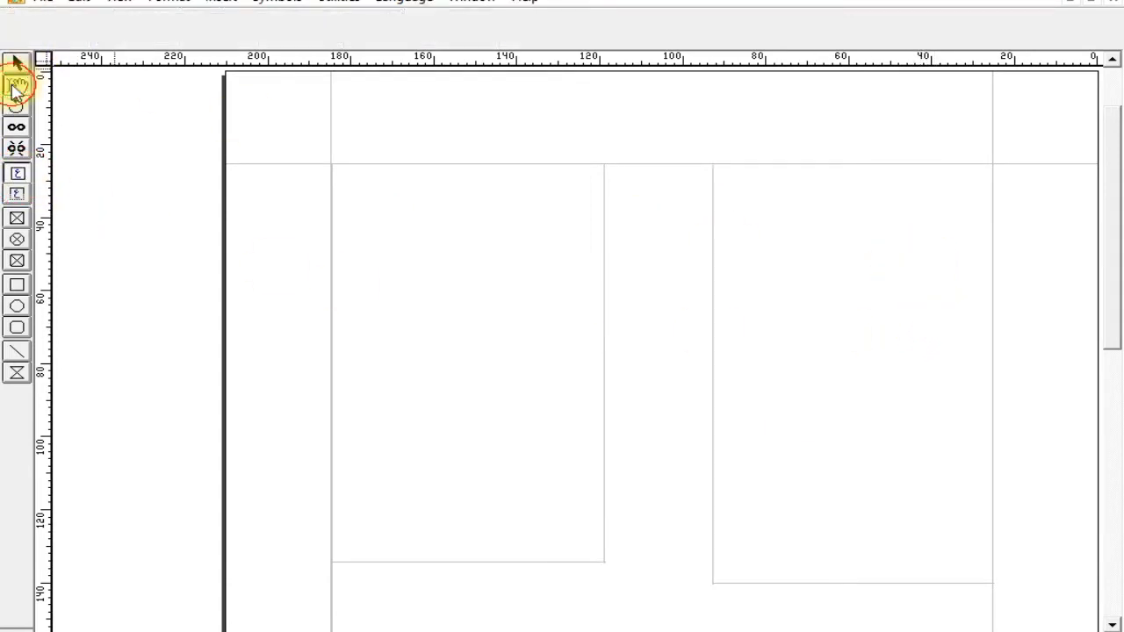
pyautogui.click(777, 272)
pyautogui.click(548, 17)
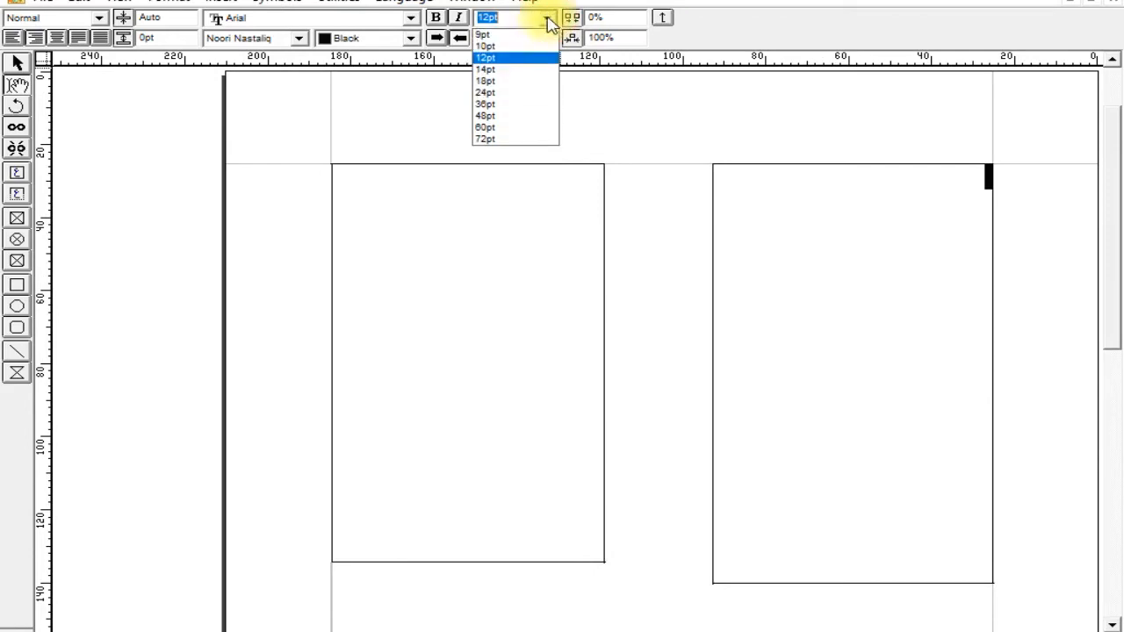
pyautogui.click(519, 128)
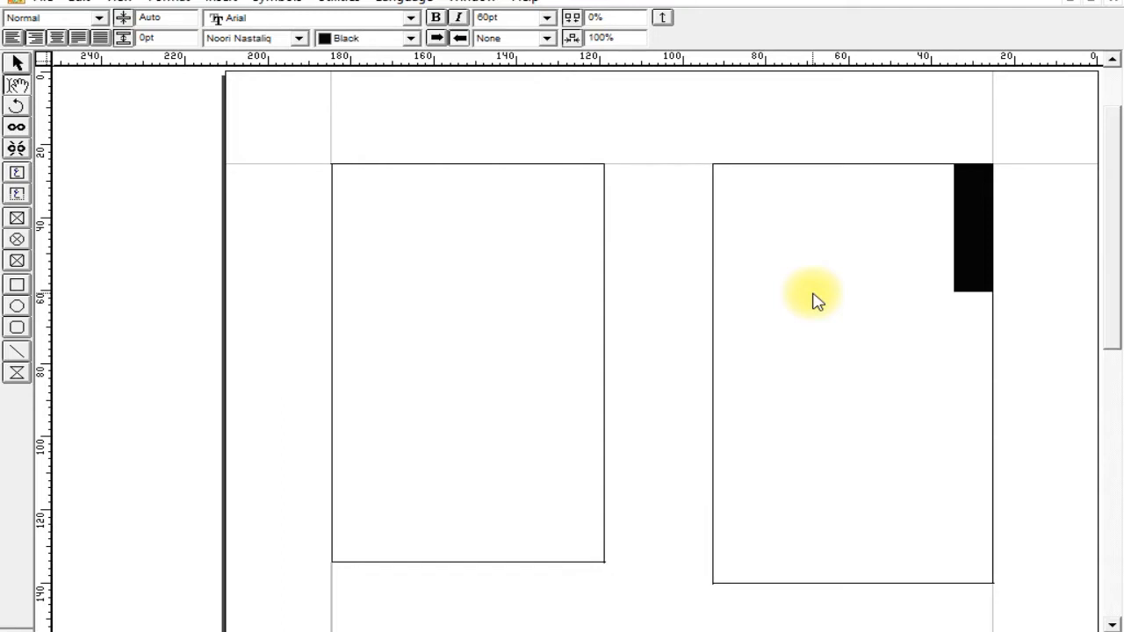
# Enter "آج کا دن ہم ٹیکسٹ کو لنک کر کے اگلے ٹیکسٹ باکس میں لے جانا سیکھیں گے" across the linked boxes, ending with a new line.
pyautogui.write('آج')
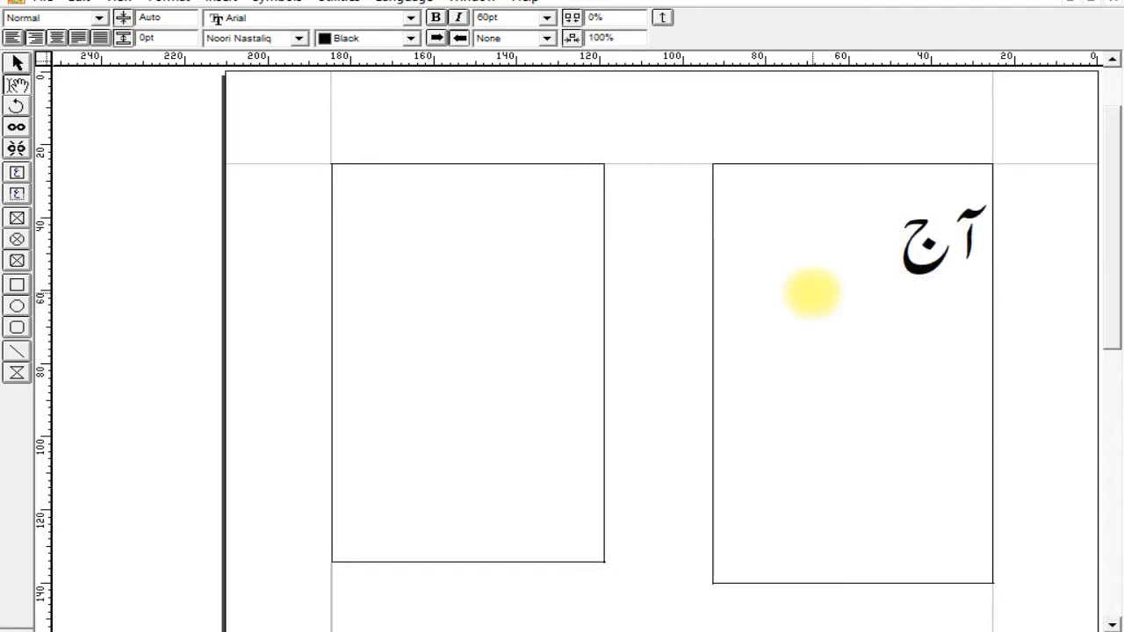
pyautogui.write(' کا دن ہم ٹیل')
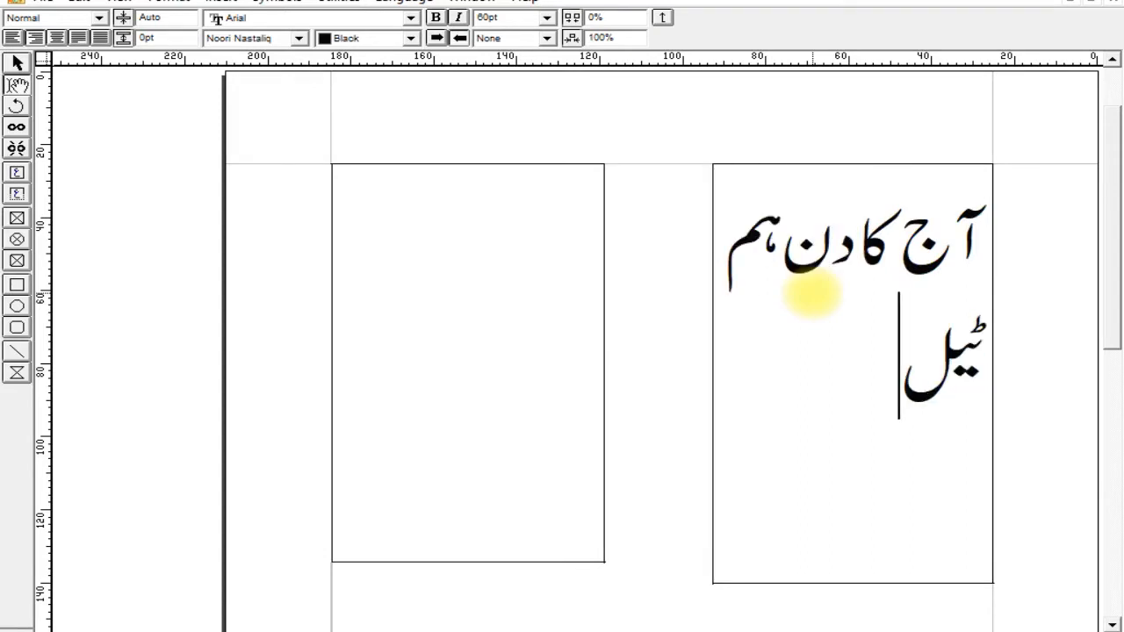
pyautogui.press('BackSpace')
pyautogui.write('کس')
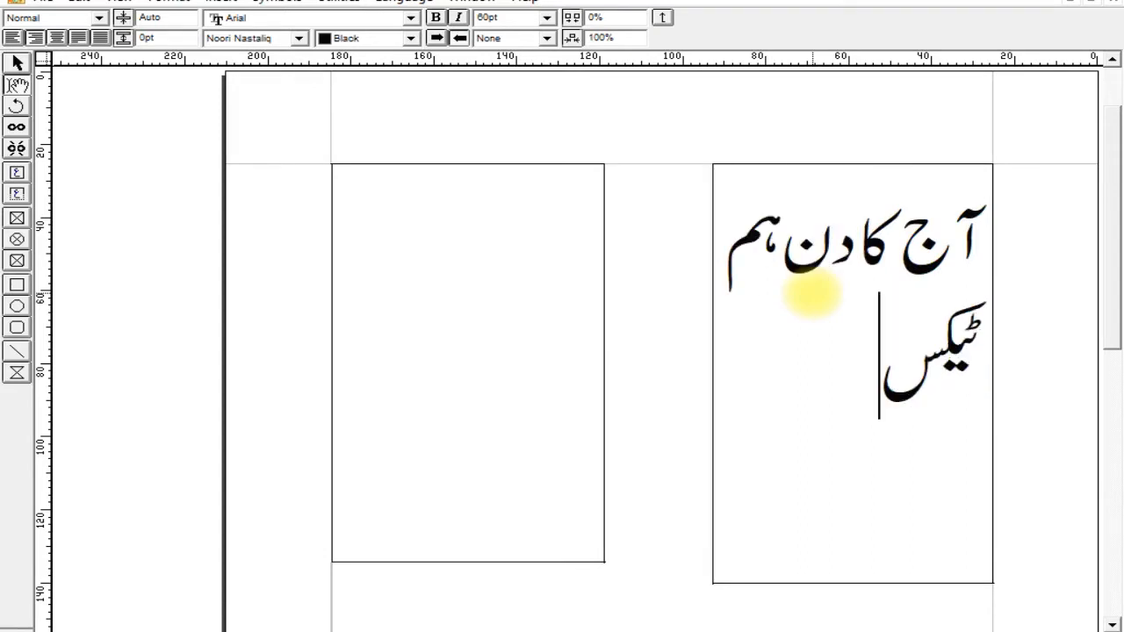
pyautogui.write('ٹ کولنک کر کے')
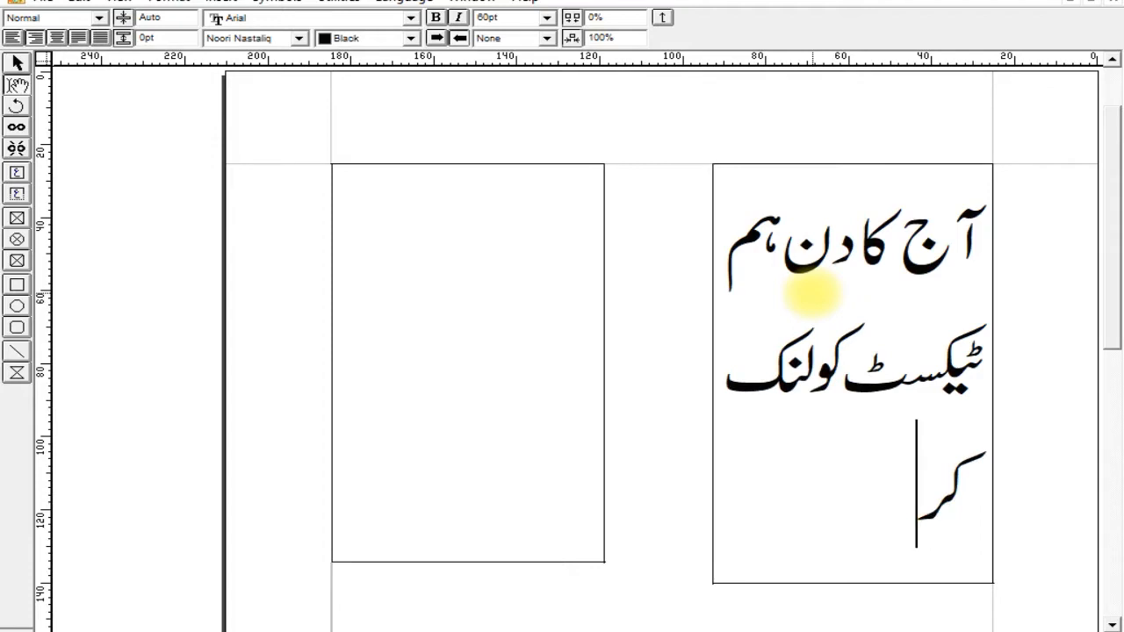
pyautogui.write(' اگلے')
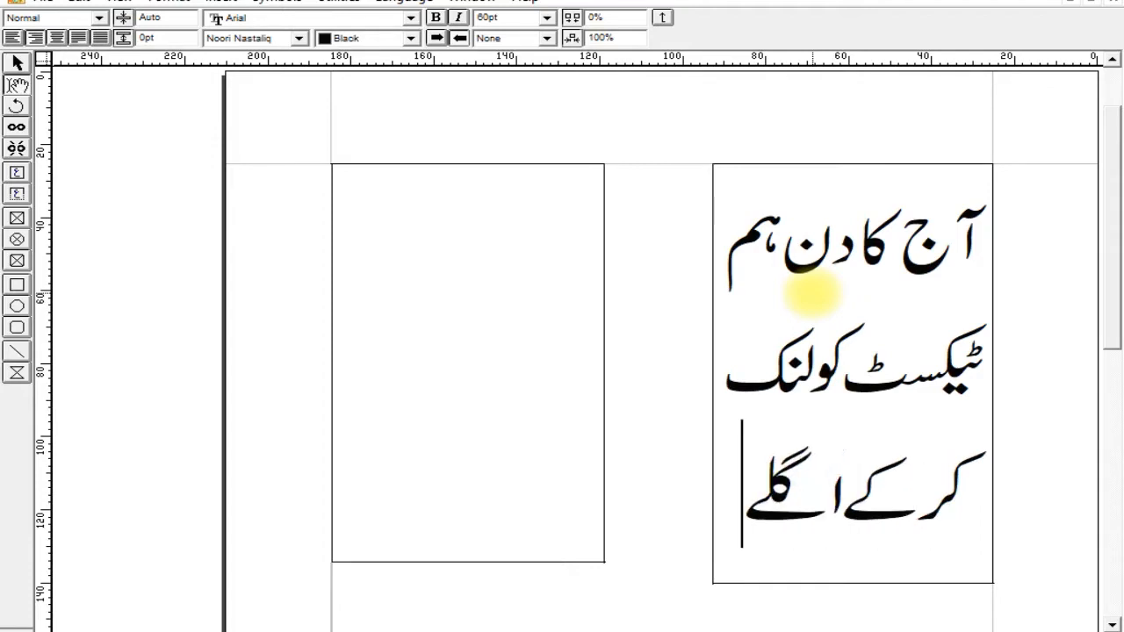
pyautogui.write(' ٹیکسٹ')
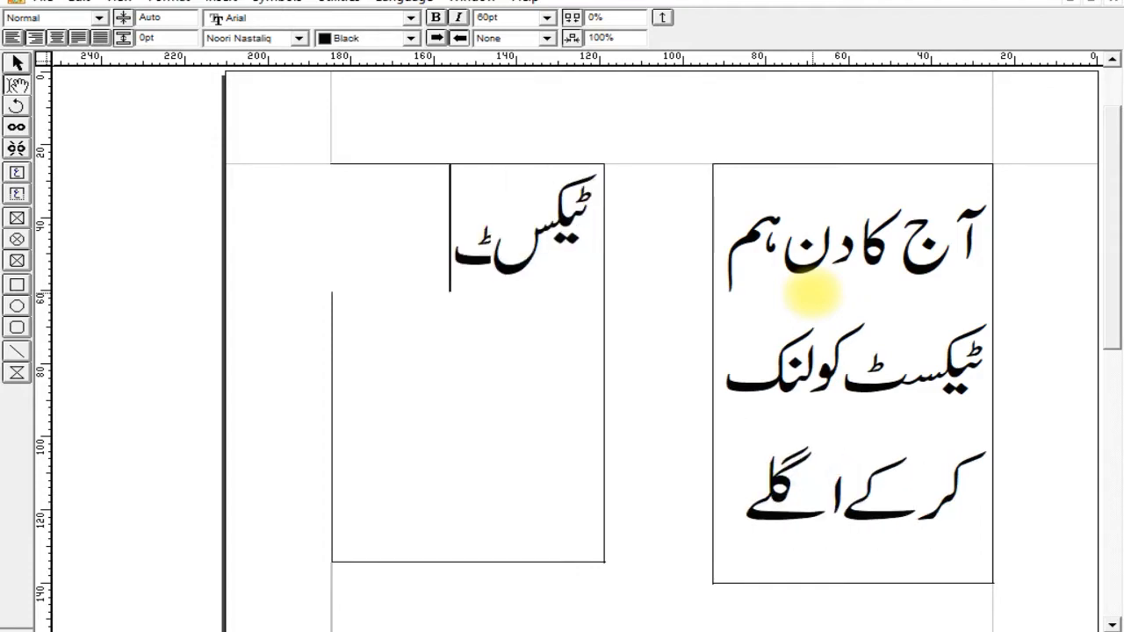
pyautogui.write(' باکس میں')
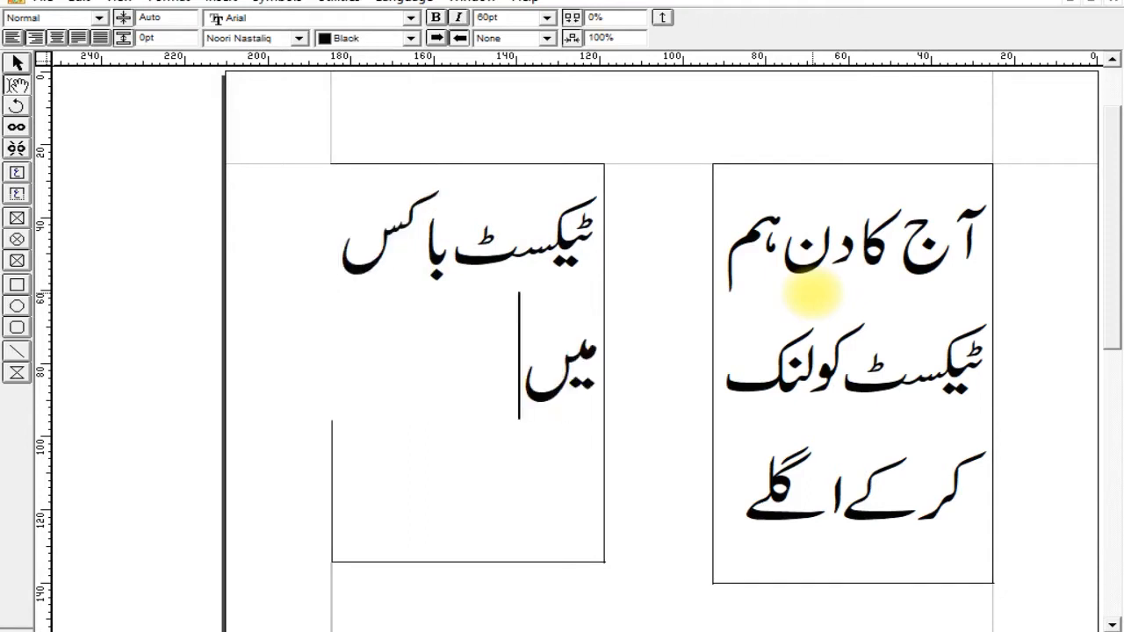
pyautogui.write(' لے جانا')
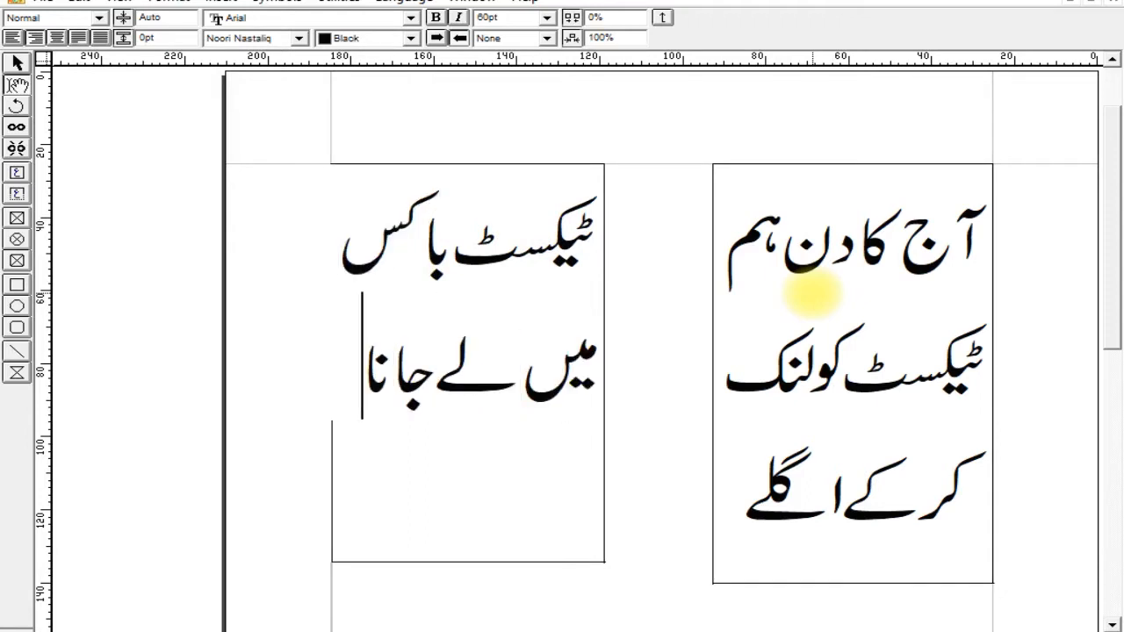
pyautogui.write(' سیکھیں گے')
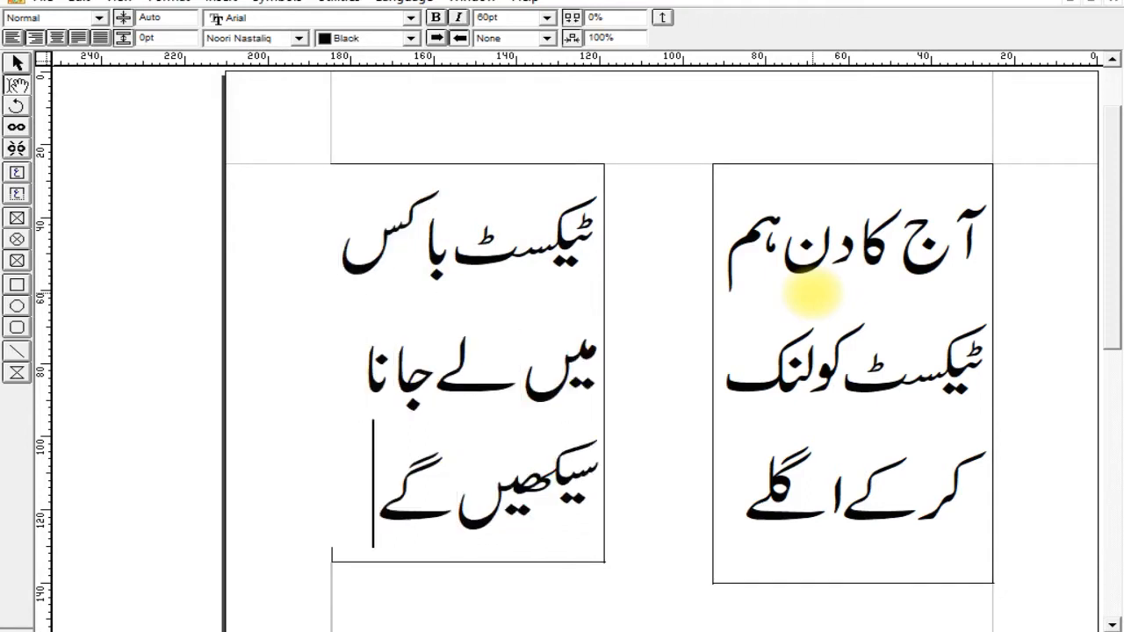
pyautogui.press('Return')
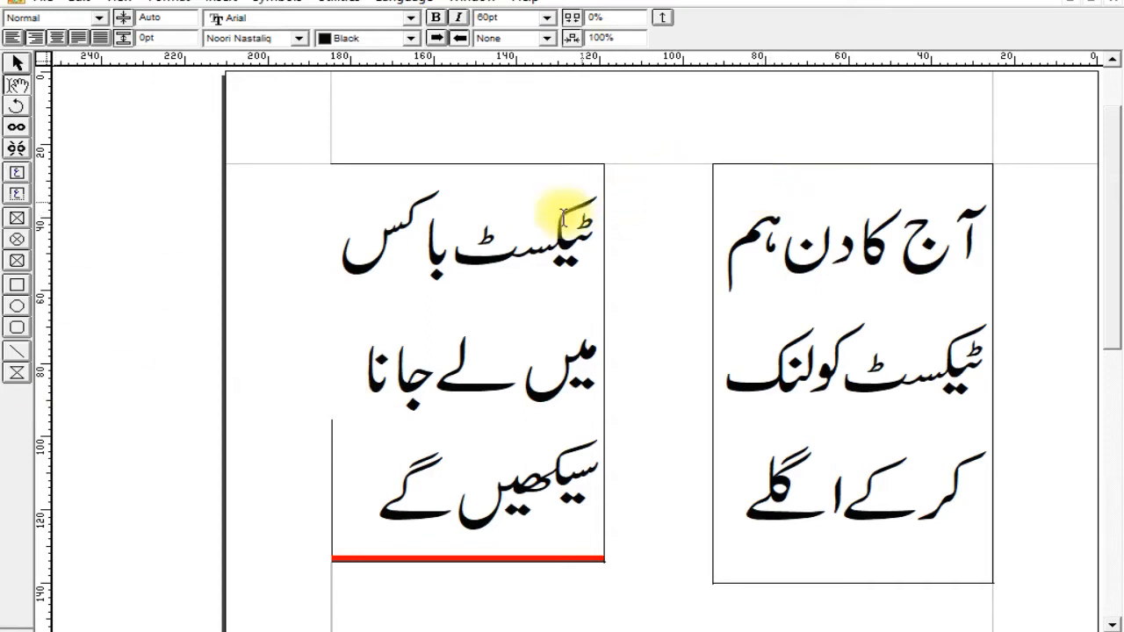
# Remove the link between the right and left text boxes.
pyautogui.click(16, 149)
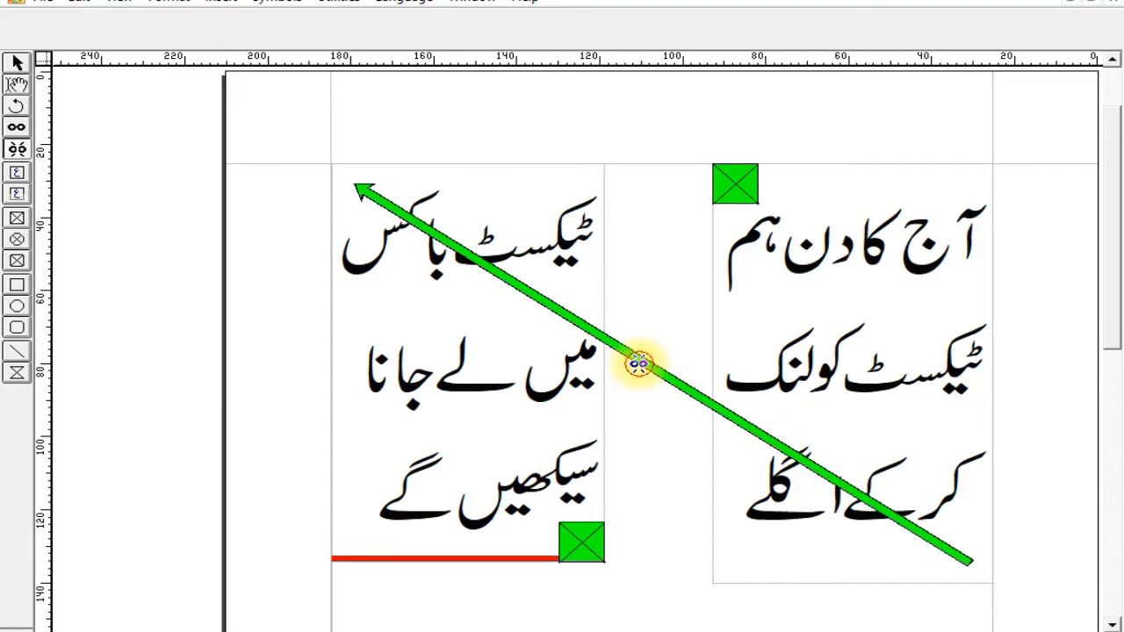
pyautogui.click(597, 328)
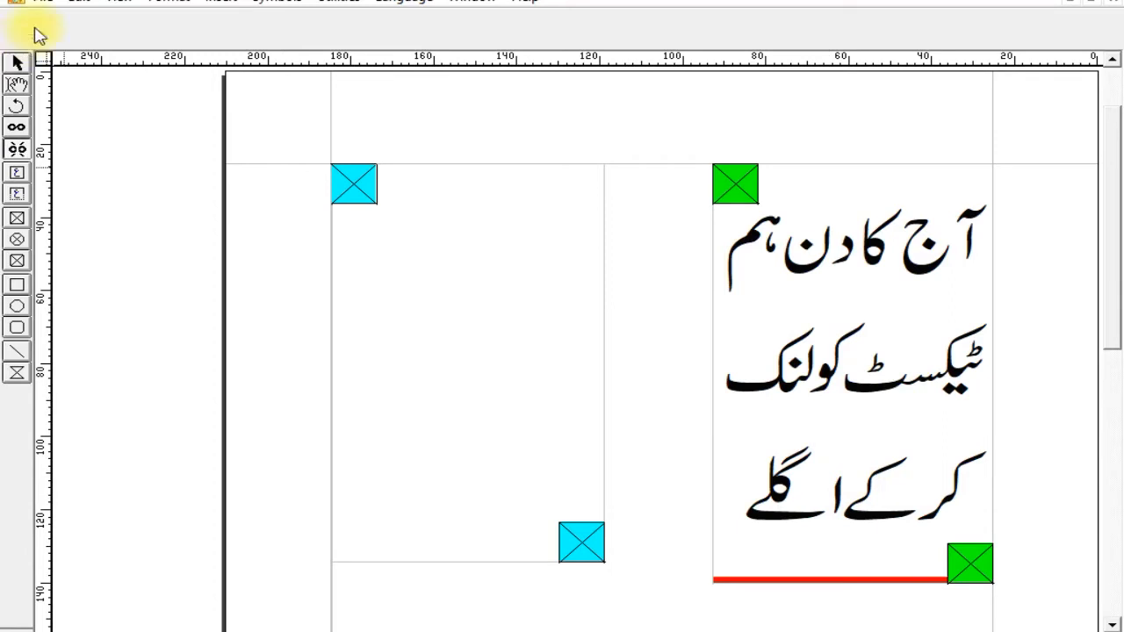
# Select all the text in the right box and reduce its font size to 35pt.
pyautogui.click(17, 84)
pyautogui.click(889, 478)
pyautogui.tripleClick(889, 478)
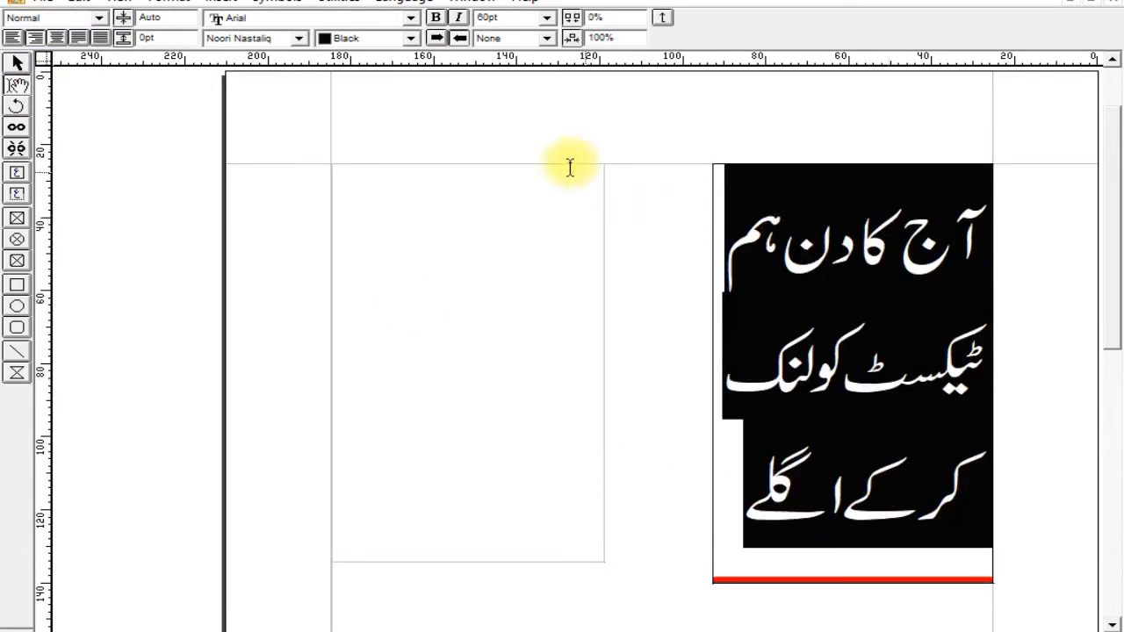
pyautogui.hotkey('ctrl', 'shift', ',')
pyautogui.hotkey('ctrl', 'shift', ',')
pyautogui.hotkey('ctrl', 'shift', ',')
pyautogui.hotkey('ctrl', 'shift', ',')
pyautogui.hotkey('ctrl', 'shift', ',')
pyautogui.hotkey('ctrl', 'shift', ',')
pyautogui.hotkey('ctrl', 'shift', ',')
pyautogui.hotkey('ctrl', 'shift', ',')
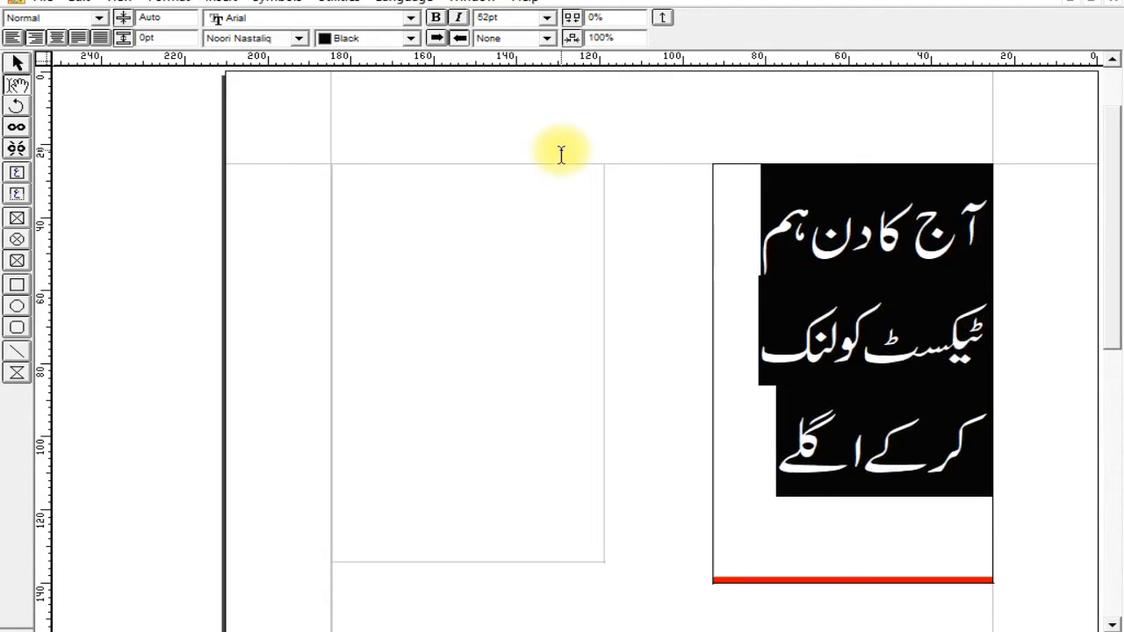
pyautogui.hotkey('ctrl', 'shift', ',')
pyautogui.hotkey('ctrl', 'shift', ',')
pyautogui.hotkey('ctrl', 'shift', ',')
pyautogui.hotkey('ctrl', 'shift', ',')
pyautogui.hotkey('ctrl', 'shift', ',')
pyautogui.hotkey('ctrl', 'shift', ',')
pyautogui.hotkey('ctrl', 'shift', ',')
pyautogui.hotkey('ctrl', 'shift', ',')
pyautogui.hotkey('ctrl', 'shift', ',')
pyautogui.hotkey('ctrl', 'shift', ',')
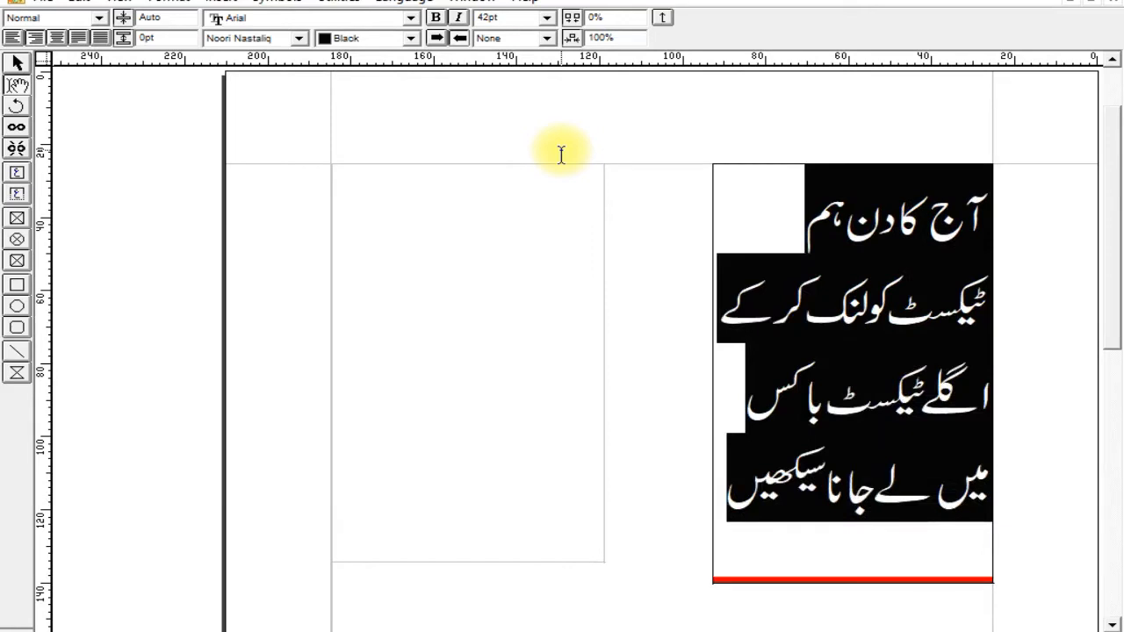
pyautogui.hotkey('ctrl', 'shift', ',')
pyautogui.hotkey('ctrl', 'shift', ',')
pyautogui.hotkey('ctrl', 'shift', ',')
pyautogui.hotkey('ctrl', 'shift', ',')
pyautogui.hotkey('ctrl', 'shift', ',')
pyautogui.hotkey('ctrl', 'shift', ',')
pyautogui.hotkey('ctrl', 'shift', ',')
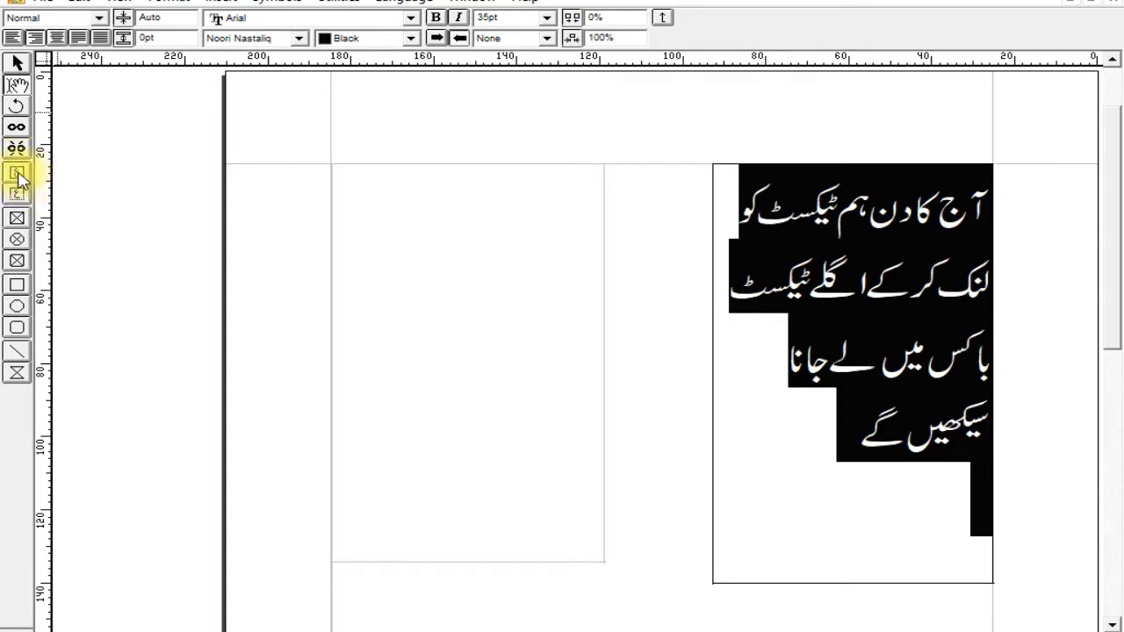
# Draw a title text box across the upper part of the empty left text box, extending past its right edge.
pyautogui.click(19, 178)
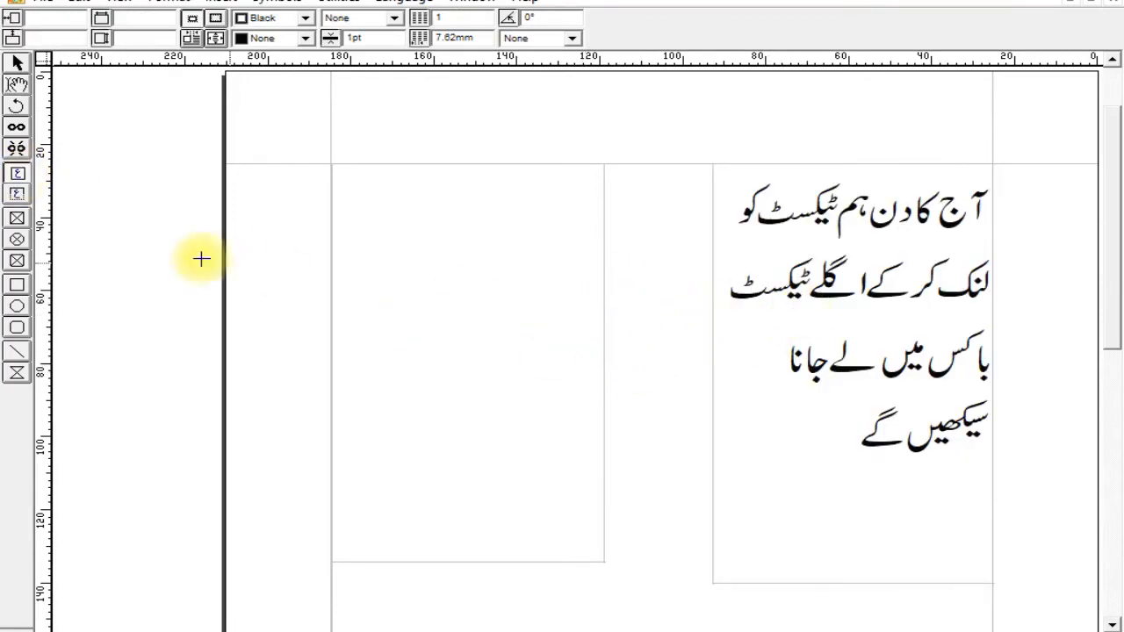
pyautogui.click(20, 198)
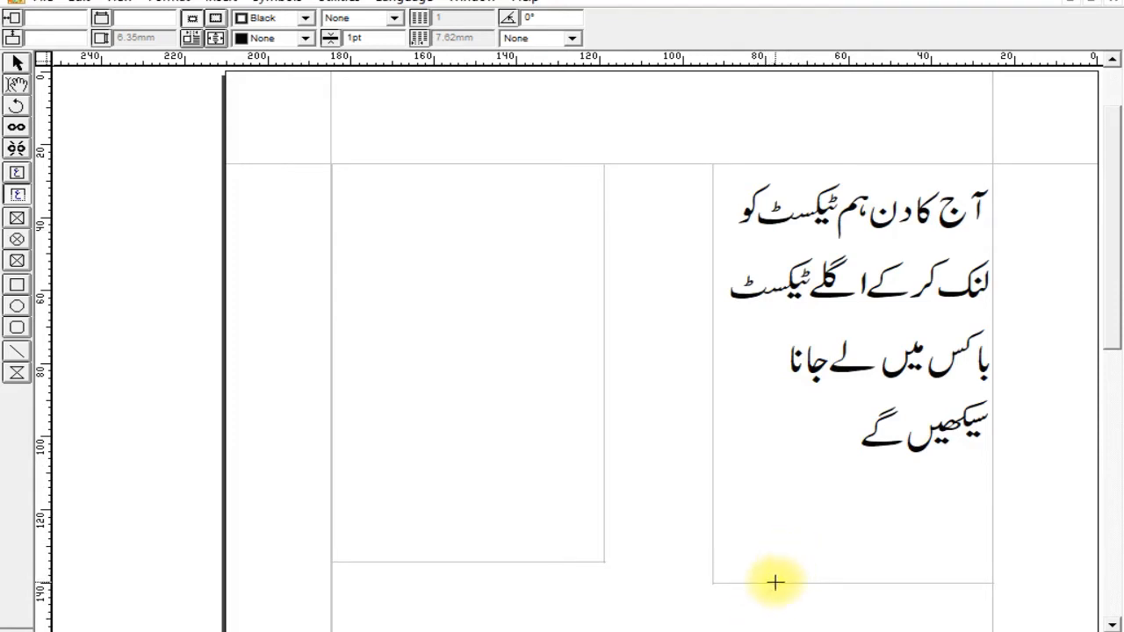
pyautogui.click(19, 195)
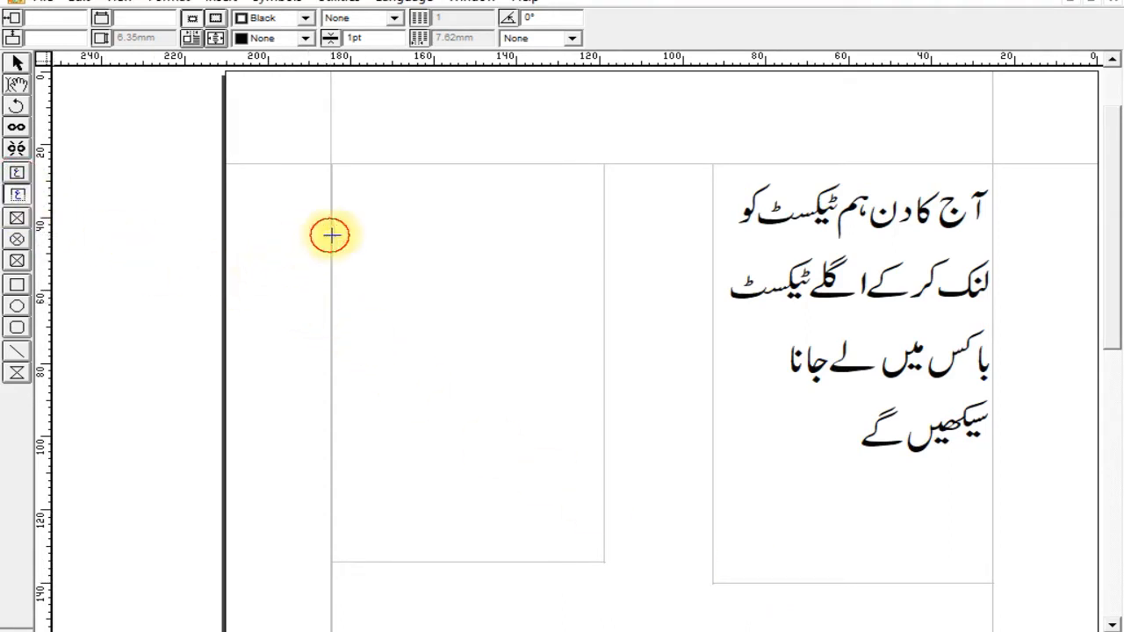
pyautogui.moveTo(512, 274); pyautogui.dragTo(684, 286)
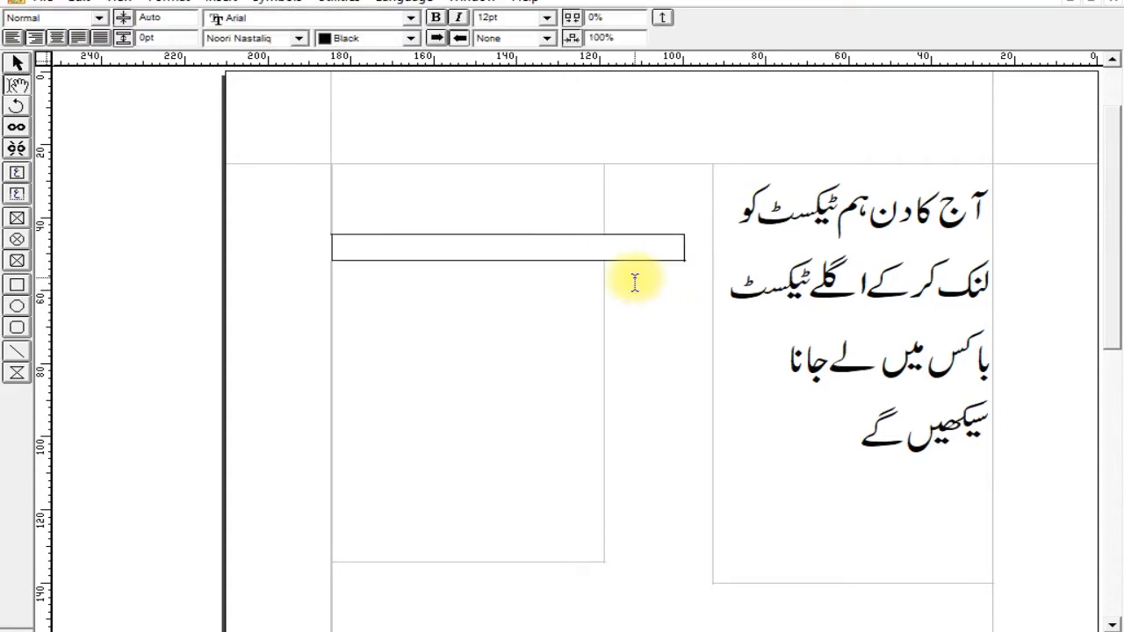
# Enter "آج مارچ کی ۲۱ تاریخ ہے" in the title text box.
pyautogui.write('آج مارچ کی')
pyautogui.press('BackSpace')
pyautogui.press('BackSpace')
pyautogui.write('۲۱ تاریخ ہے')
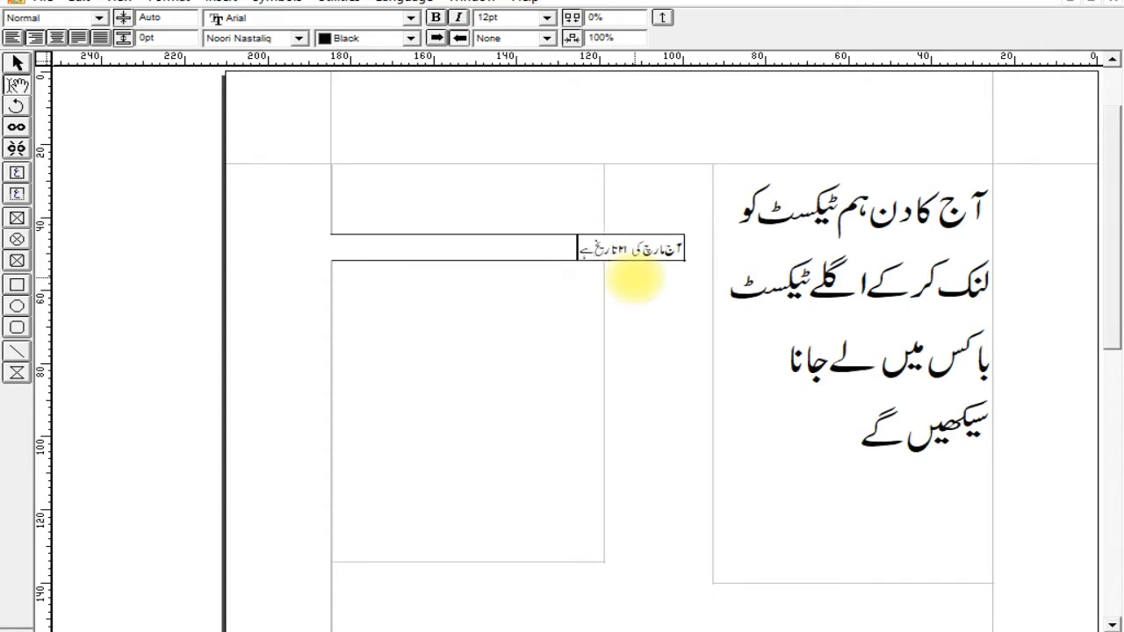
pyautogui.write('۔ اور یہ سا')
# Continue the title text with "۔ اور یہ سال ۲۰۲۱ ہے ہم نے آج ان پیج میں کام کرنا سیکھا".
pyautogui.write('ل ۲۰۲۱ ہے ہم نے آج ان')
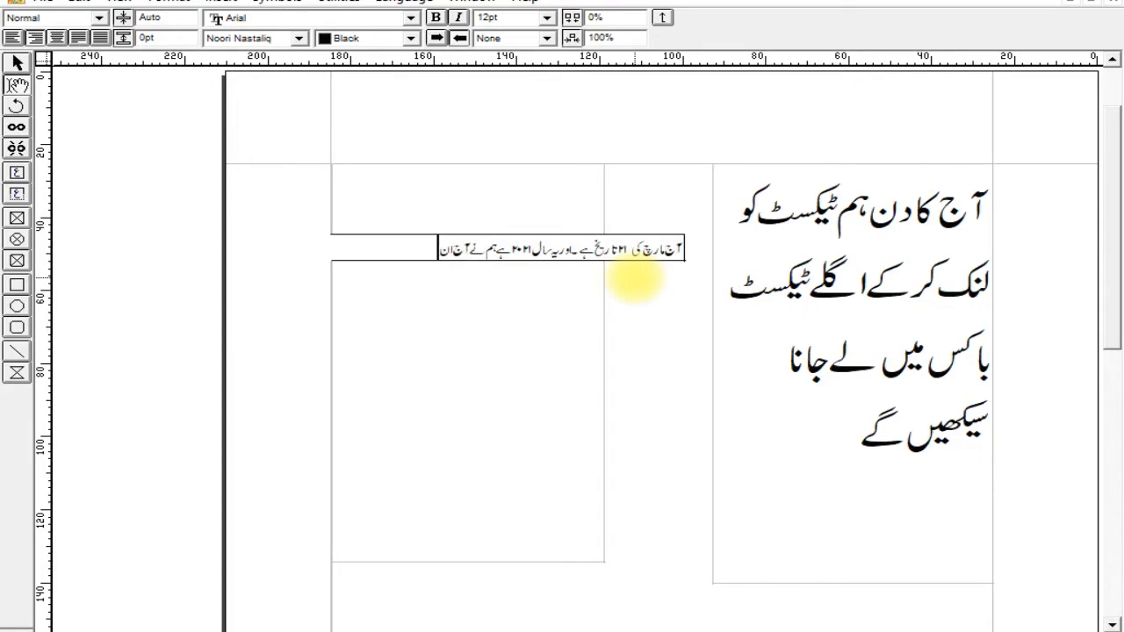
pyautogui.write(' پیج میں کام کرنا سیکھا')
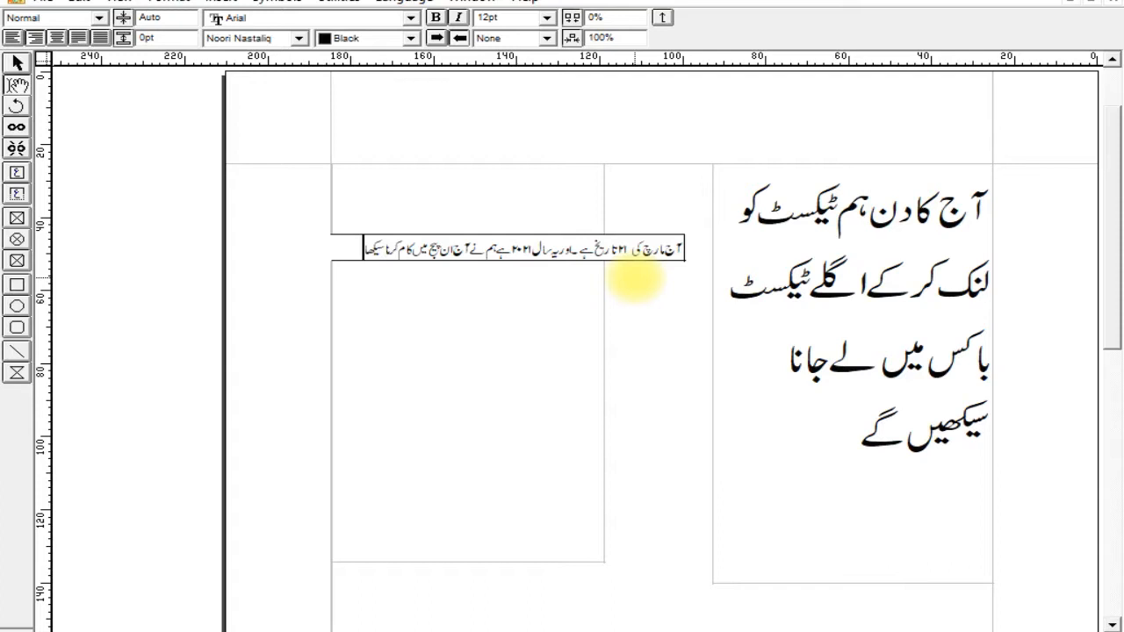
pyautogui.write(' ٹیکسٹ باکس')
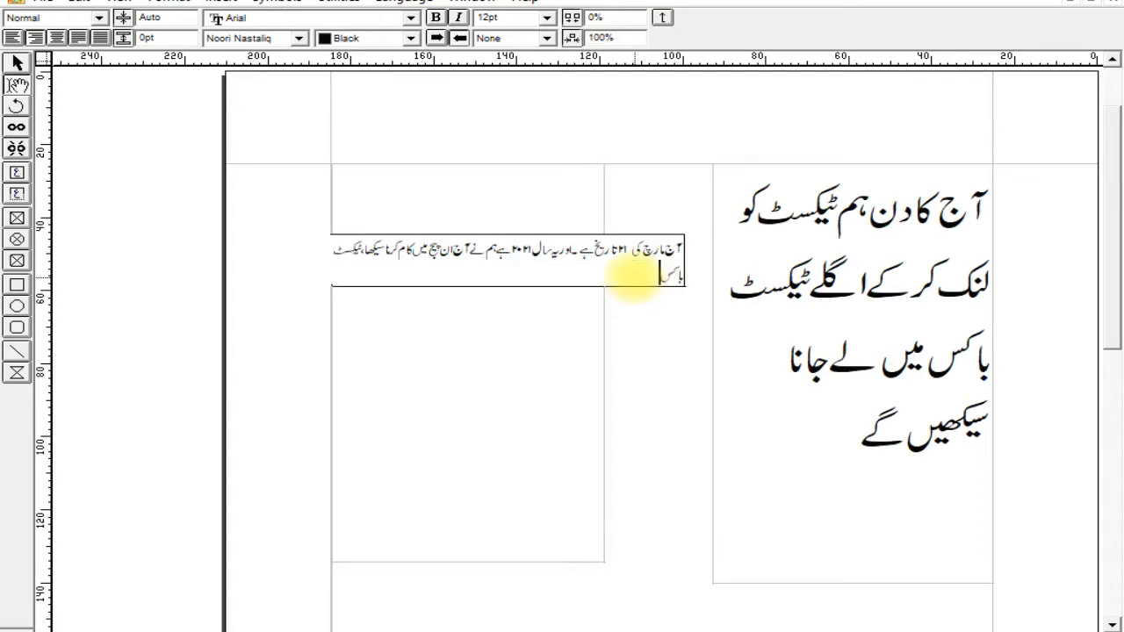
pyautogui.write(' سے ہم بہت سے فائدے')
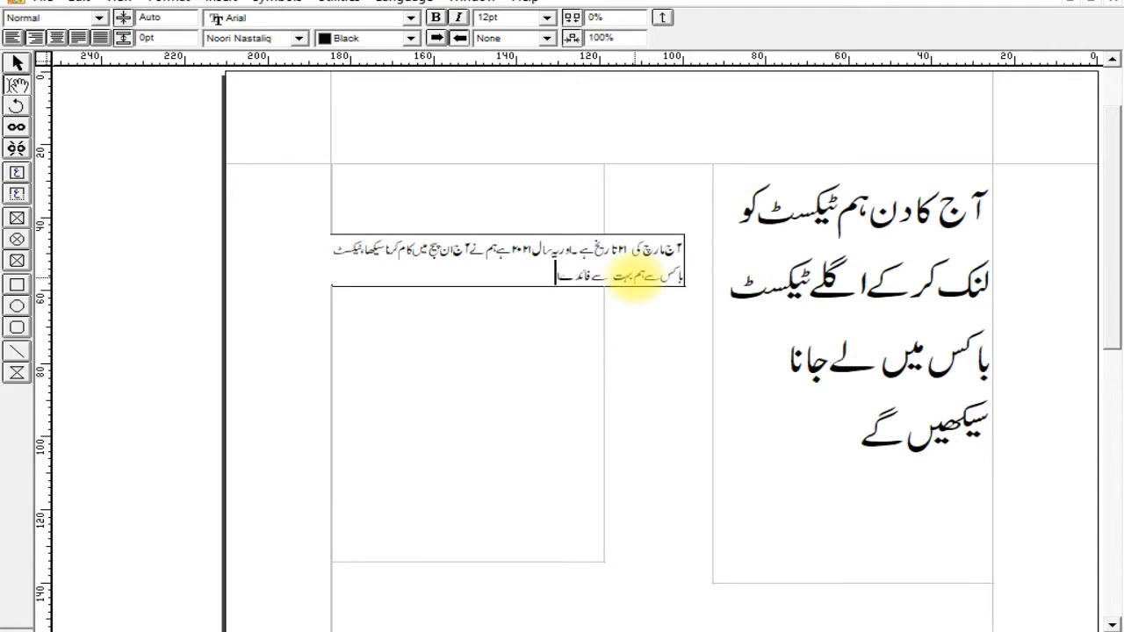
pyautogui.write(' حاصل')
# Continue the title text with "، ٹیکسٹ باکس سے ہم بہت سے فائدے حاصل کر سکتے ہیں۔".
pyautogui.press('BackSpace')
pyautogui.press('BackSpace')
pyautogui.press('BackSpace')
pyautogui.press('BackSpace')
pyautogui.press('BackSpace')
pyautogui.write('حاصل کر سکتے ہیں')
# Select all the text in the title text box and enlarge it to 30pt.
pyautogui.hotkey('ctrl', 'a')
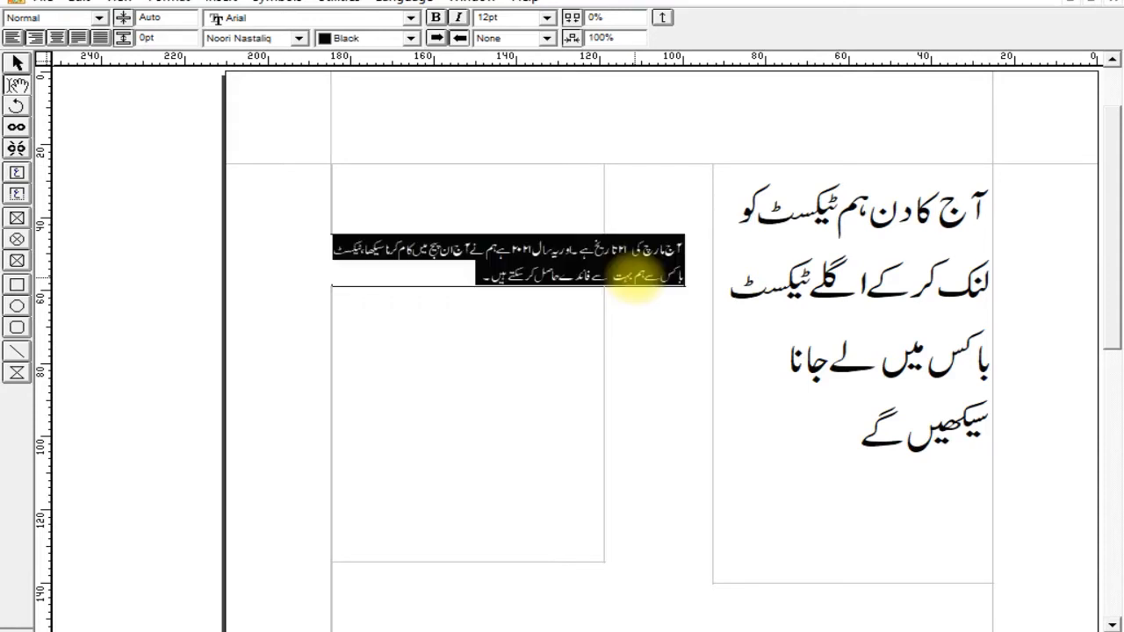
pyautogui.hotkey('ctrl', 'shift', '.')
pyautogui.hotkey('ctrl', 'shift', '.')
pyautogui.hotkey('ctrl', 'shift', '.')
pyautogui.hotkey('ctrl', 'shift', '.')
pyautogui.hotkey('ctrl', 'shift', '.')
pyautogui.hotkey('ctrl', 'shift', '.')
pyautogui.hotkey('ctrl', 'shift', '.')
pyautogui.hotkey('ctrl', 'shift', '.')
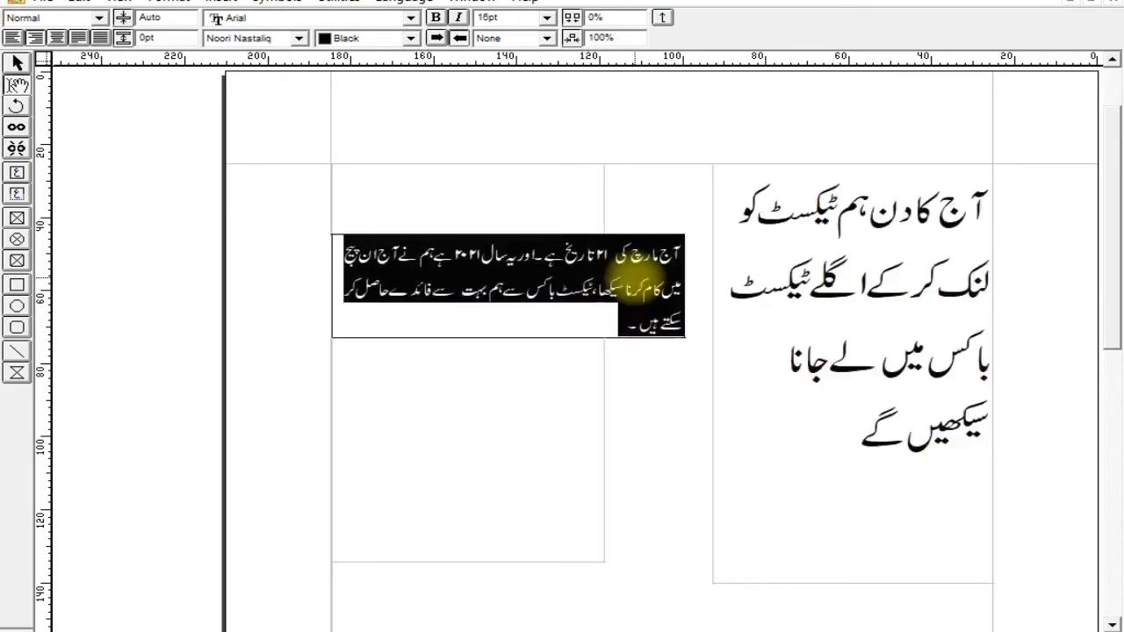
pyautogui.hotkey('ctrl', 'shift', '.')
pyautogui.hotkey('ctrl', 'shift', '.')
pyautogui.hotkey('ctrl', 'shift', '.')
pyautogui.hotkey('ctrl', 'shift', '.')
pyautogui.hotkey('ctrl', 'shift', '.')
pyautogui.hotkey('ctrl', 'shift', '.')
pyautogui.hotkey('ctrl', 'shift', '.')
pyautogui.hotkey('ctrl', 'shift', '.')
pyautogui.hotkey('ctrl', 'shift', '.')
pyautogui.hotkey('ctrl', 'shift', '.')
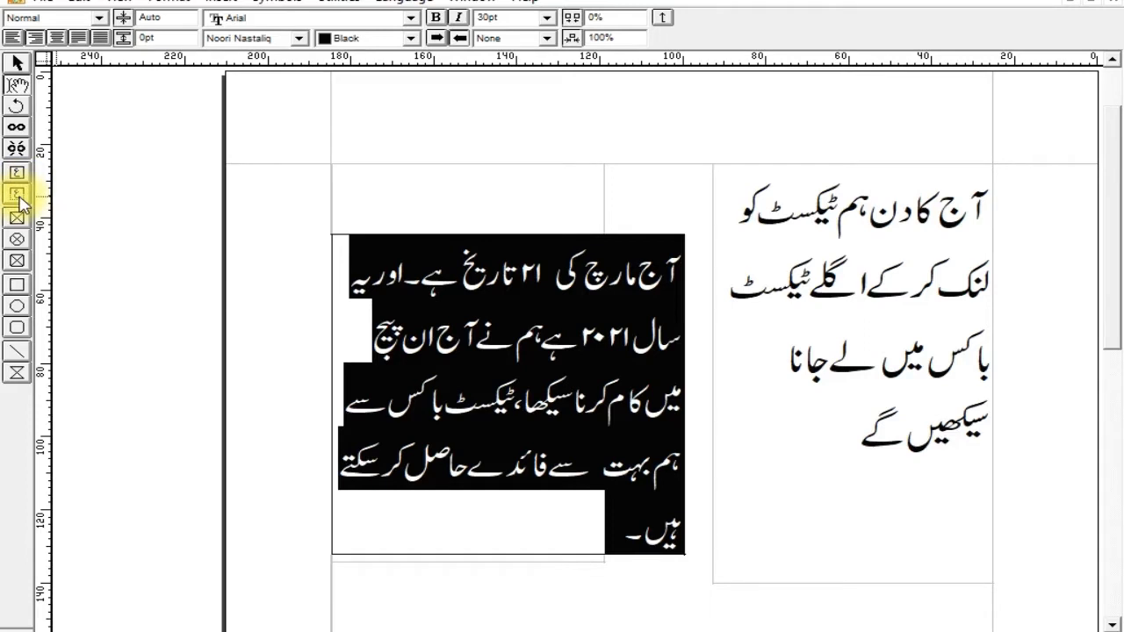
# Select all the text and title boxes on the page together and delete them.
pyautogui.click(17, 63)
pyautogui.moveTo(300, 137); pyautogui.dragTo(1014, 606)
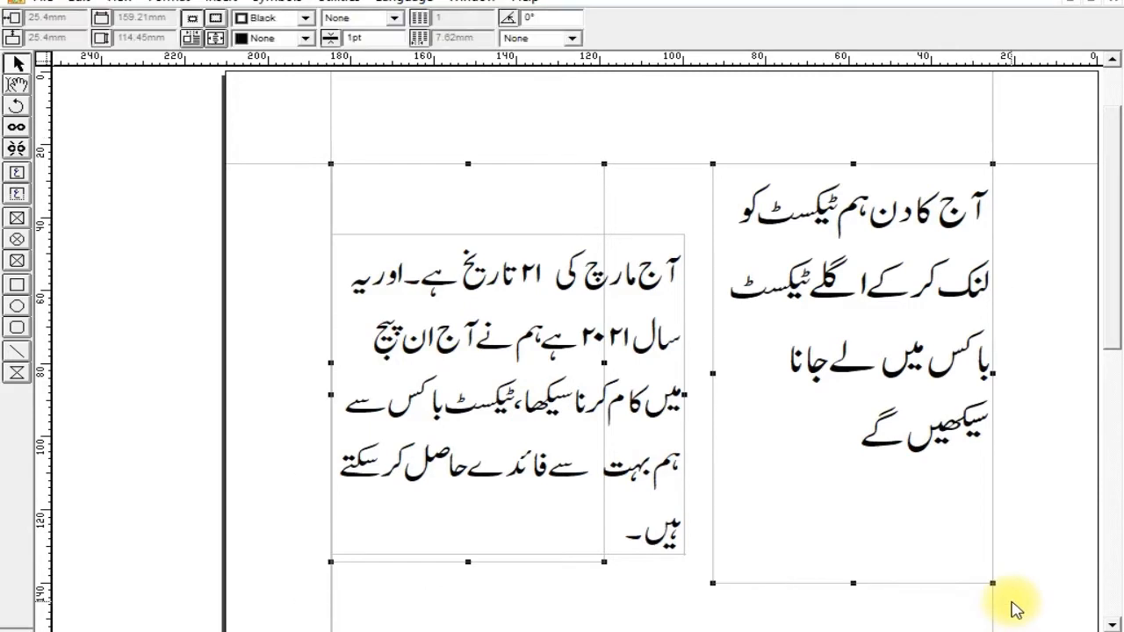
pyautogui.press('Delete')
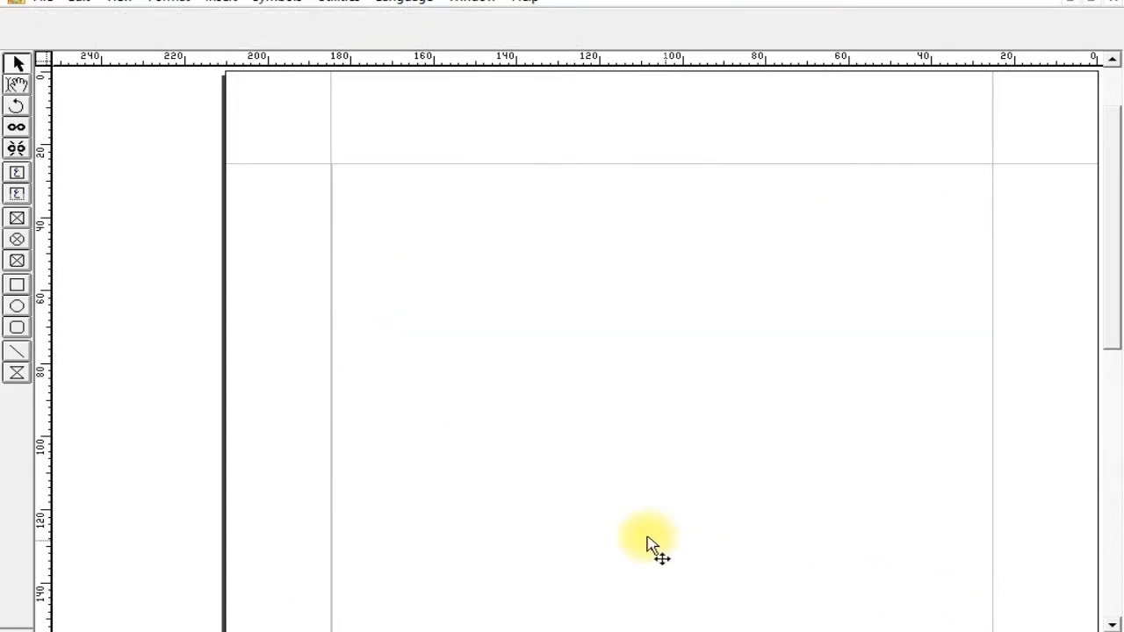
# Draw a rectangular picture box about 100 mm wide and 84 mm high from the upper-left margin corner and load Untitled-5.jpg into it.
pyautogui.click(17, 218)
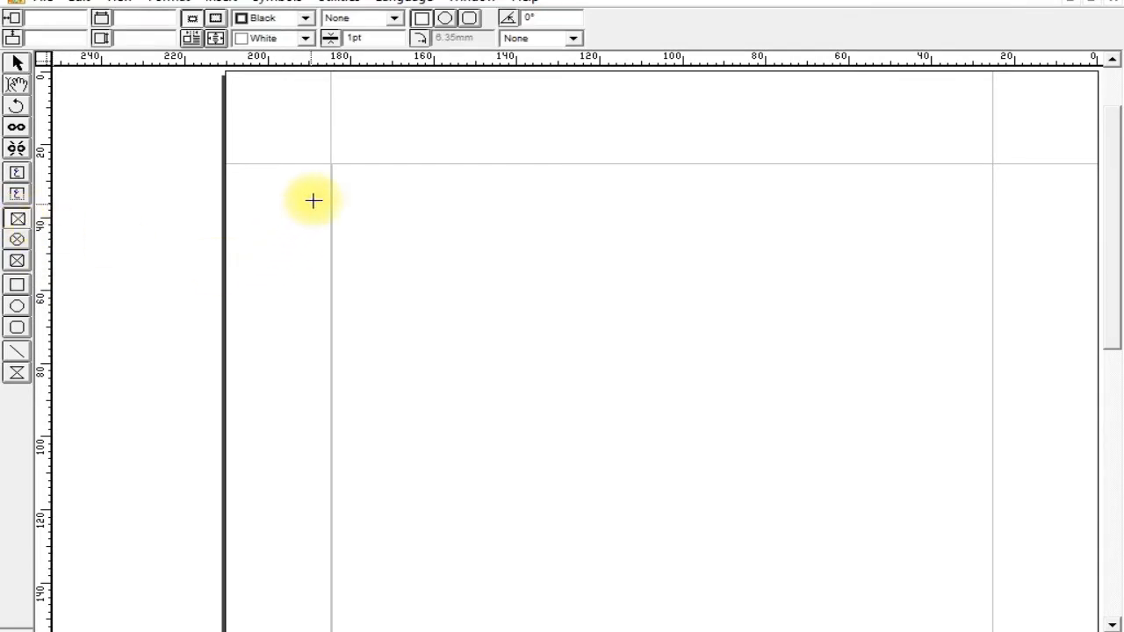
pyautogui.moveTo(330, 165); pyautogui.dragTo(745, 473)
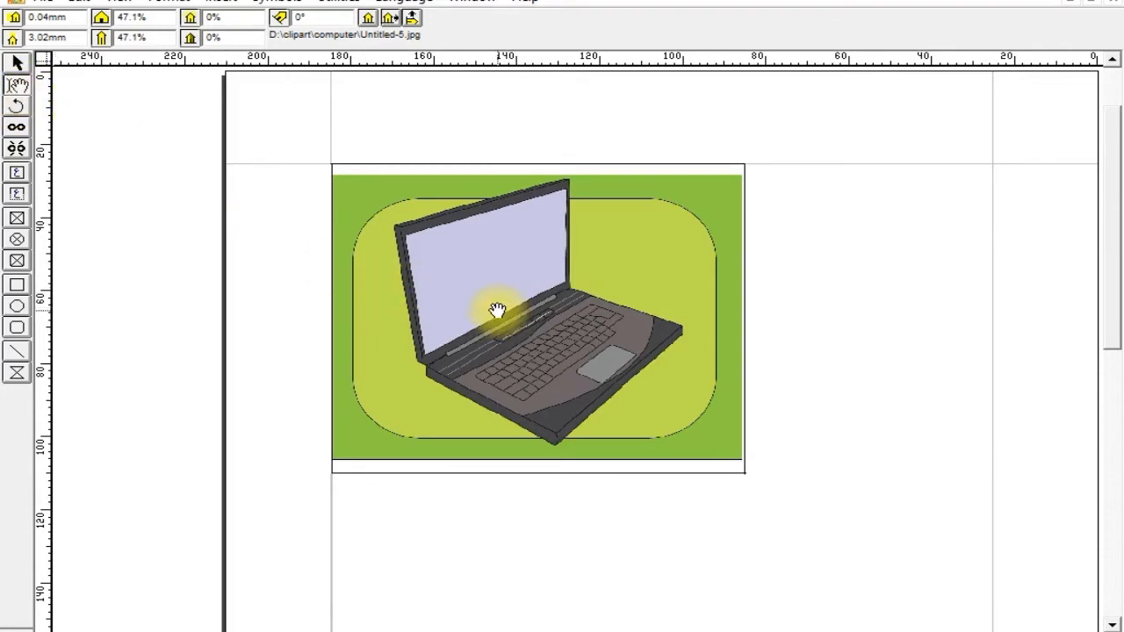
# Shift the laptop picture up to the top edge of its box, and refit it centred within the box.
pyautogui.moveTo(497, 308); pyautogui.dragTo(495, 299)
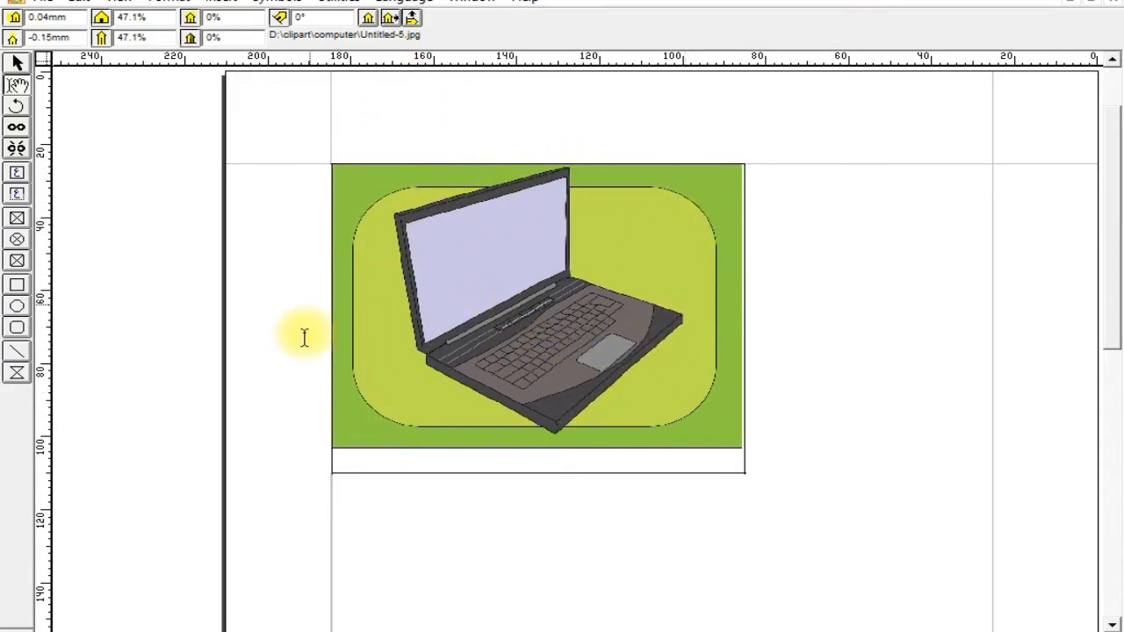
pyautogui.click(367, 21)
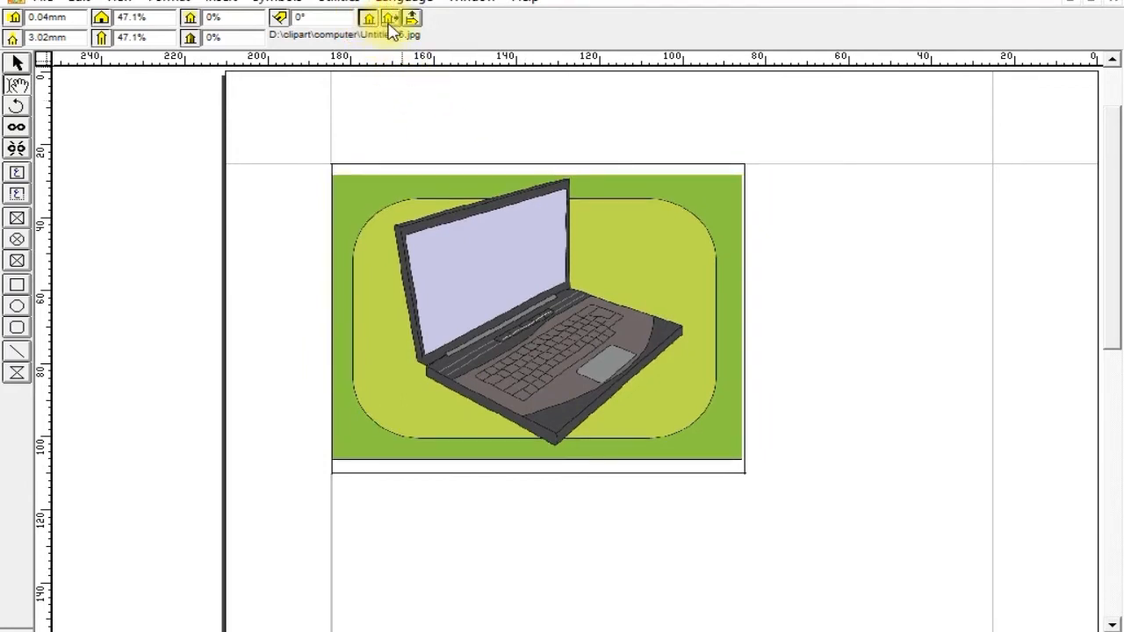
# Try the picture's horizontal and vertical flips in different combinations, ending with only the horizontal flip applied.
pyautogui.click(390, 24)
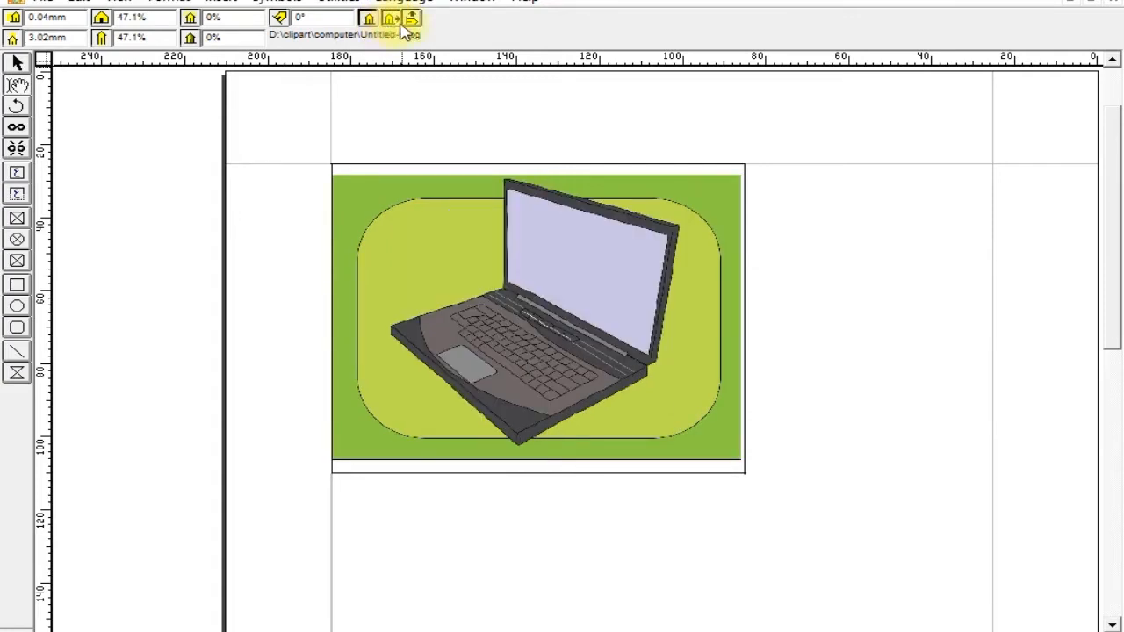
pyautogui.click(412, 22)
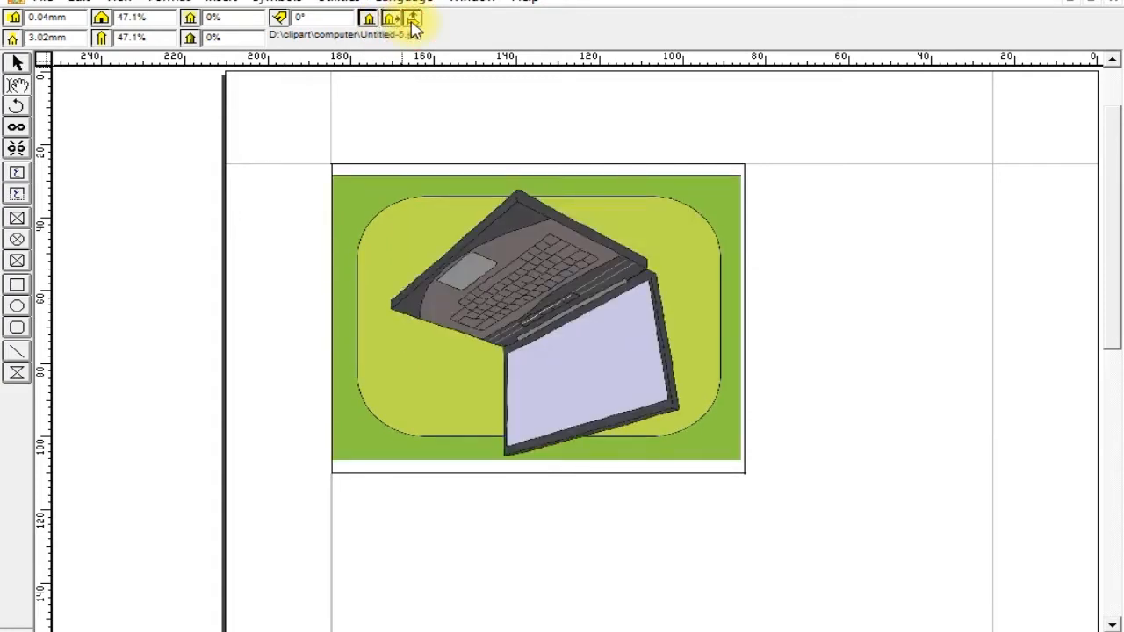
pyautogui.click(412, 23)
pyautogui.click(391, 19)
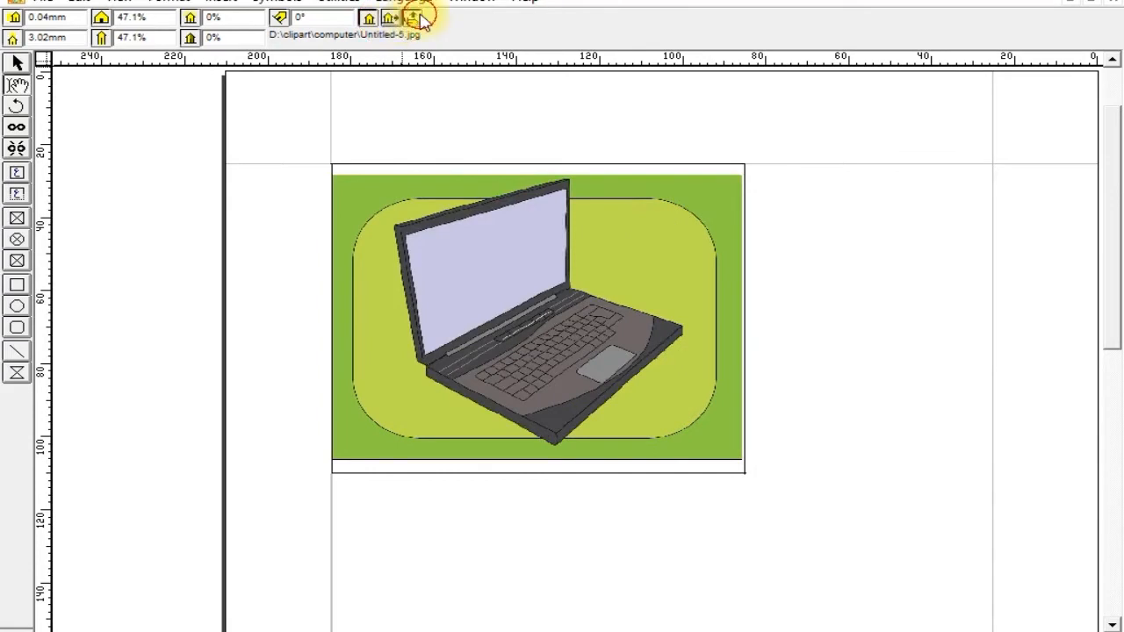
pyautogui.click(413, 19)
pyautogui.click(391, 19)
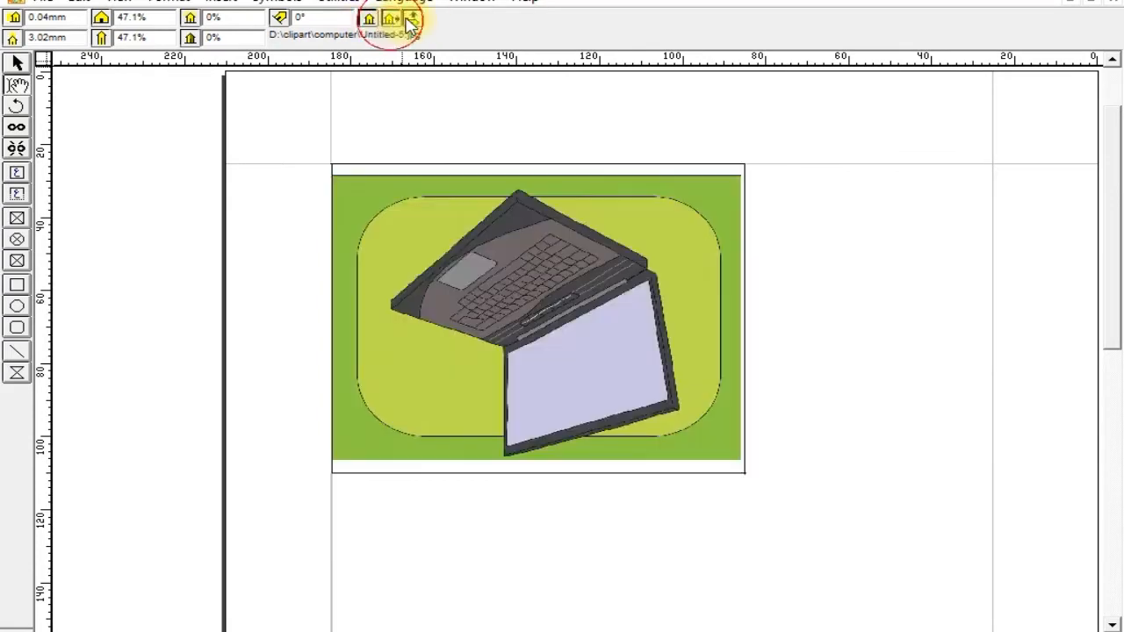
pyautogui.click(411, 23)
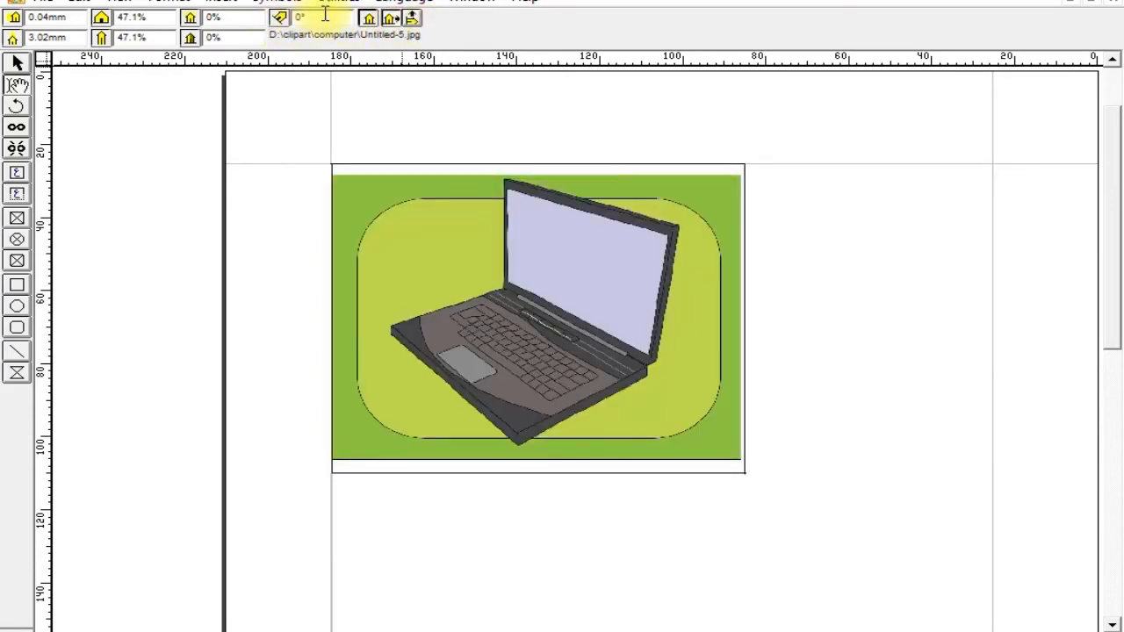
# Rotate the picture inside its box by 45°.
pyautogui.moveTo(323, 16); pyautogui.dragTo(292, 17)
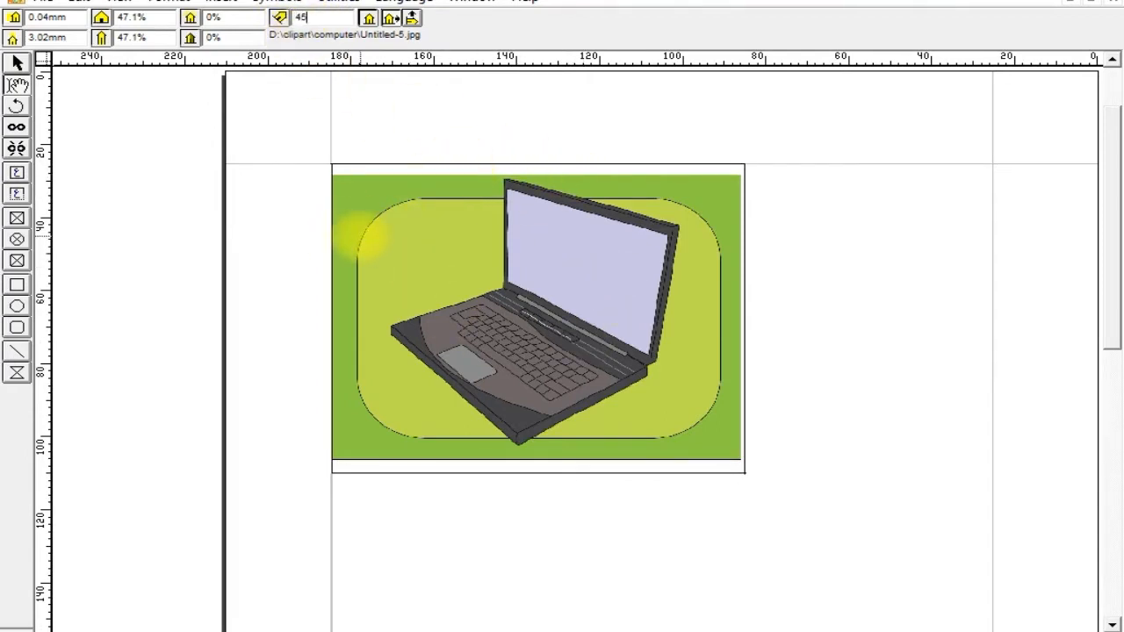
pyautogui.press('Return')
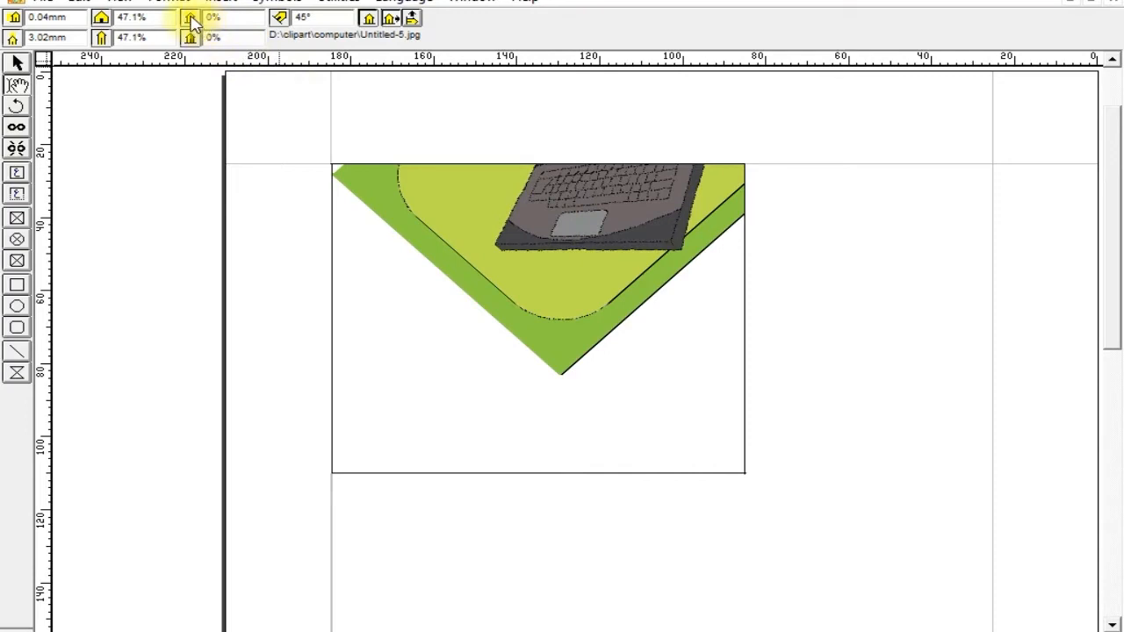
# Set the picture's brightness to 20% and then 50%, and its contrast to 20%.
pyautogui.doubleClick(223, 19)
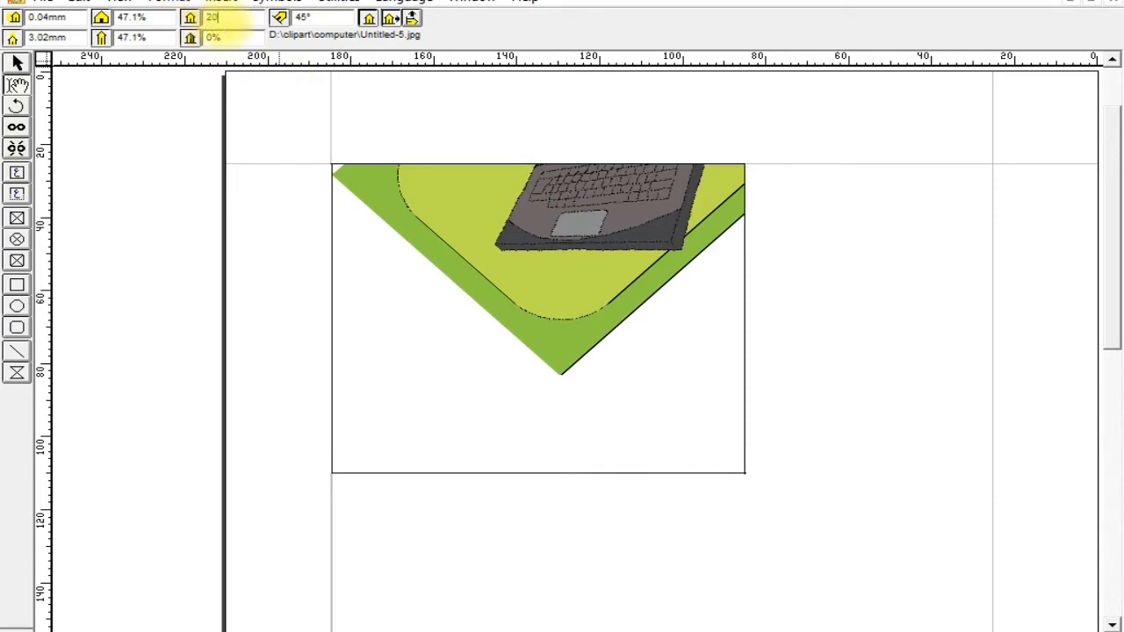
pyautogui.press('Return')
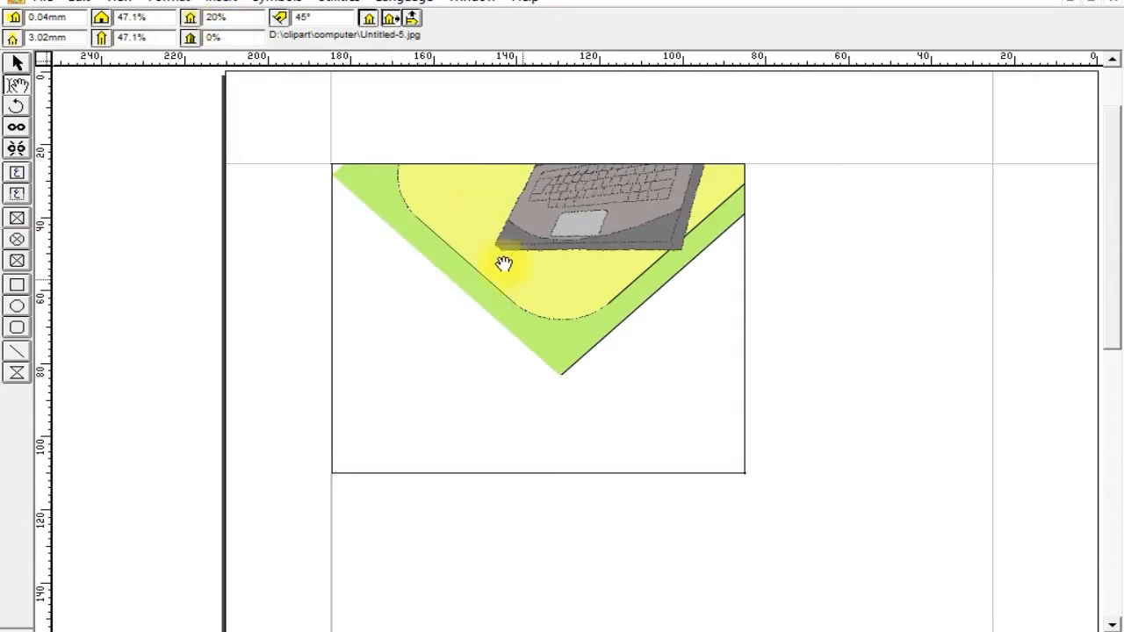
pyautogui.doubleClick(230, 18)
pyautogui.write('50')
pyautogui.press('Return')
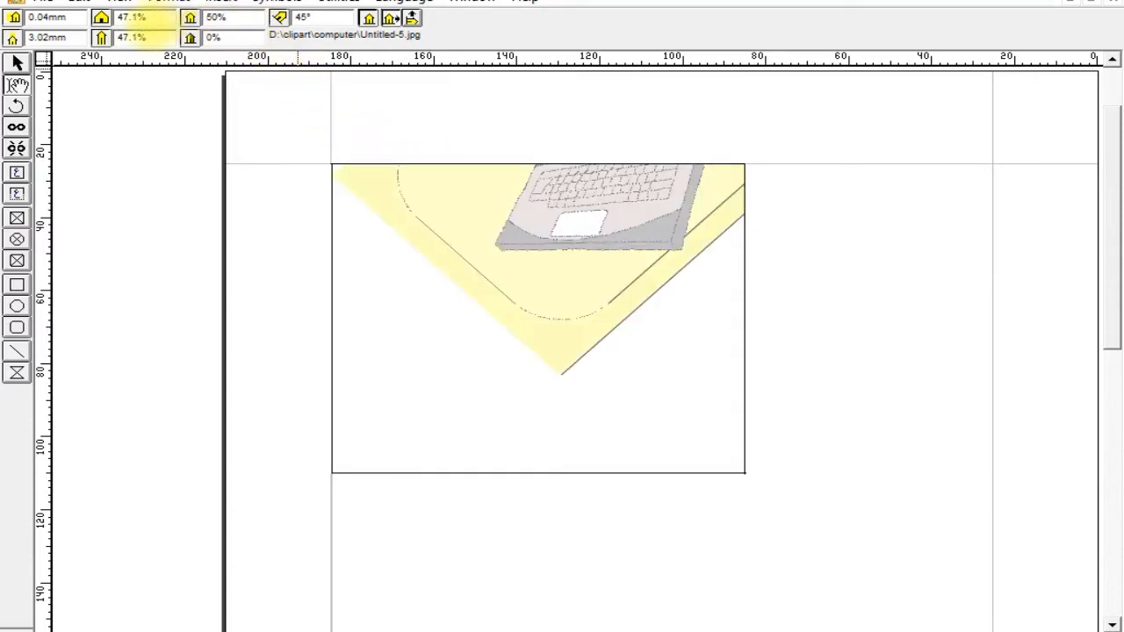
pyautogui.click(235, 17)
pyautogui.moveTo(237, 38); pyautogui.dragTo(180, 37)
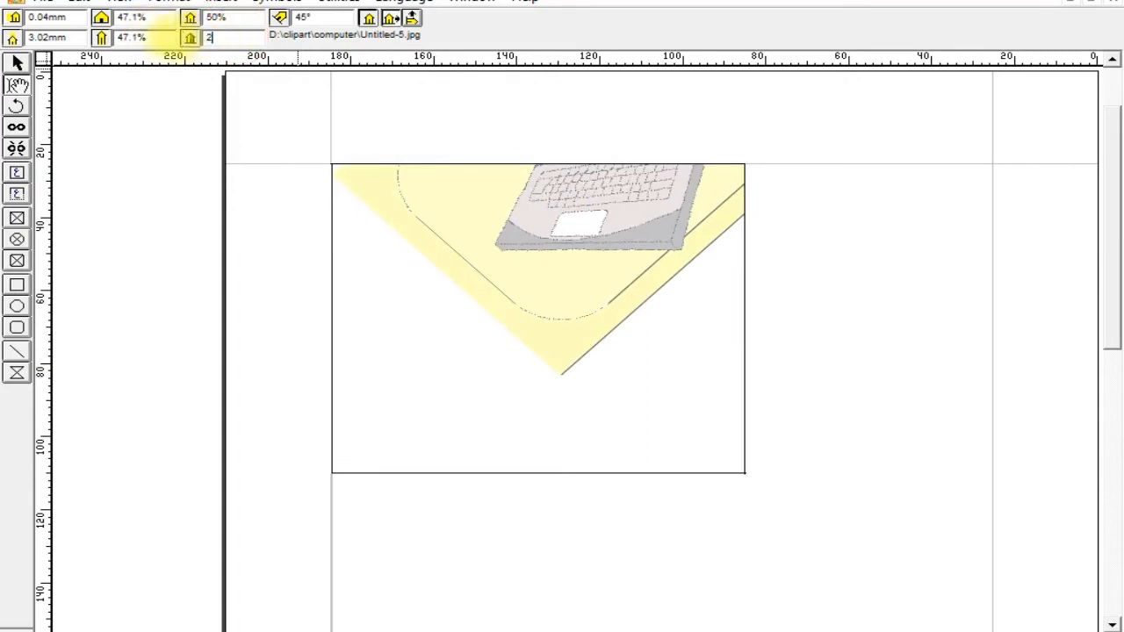
pyautogui.press('Return')
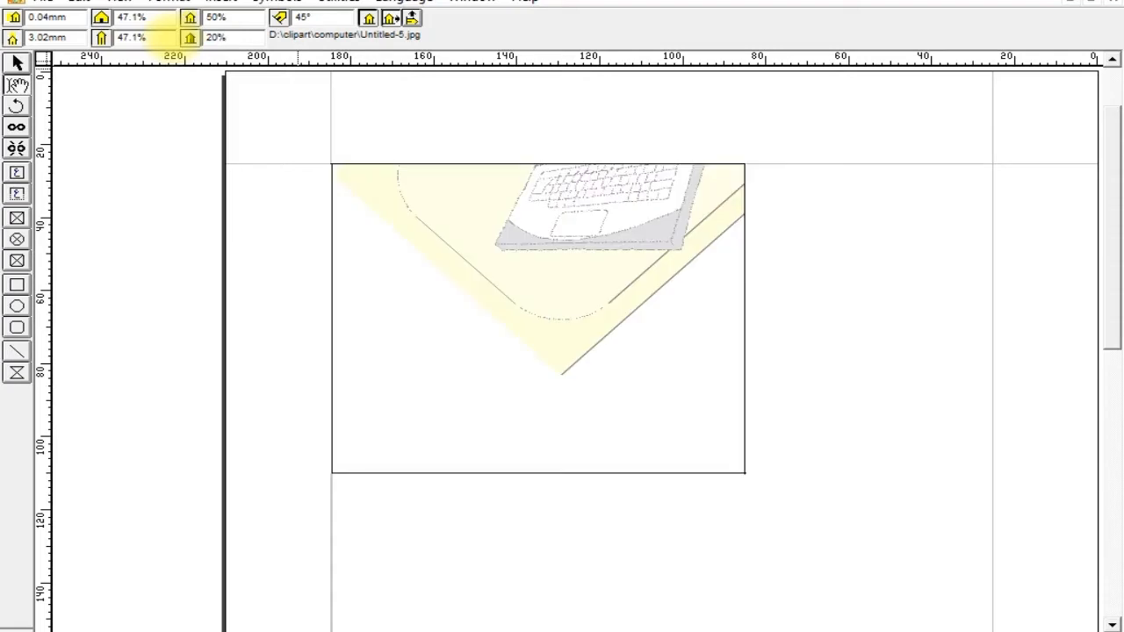
# Reset the picture's brightness and contrast to 0%.
pyautogui.moveTo(231, 16); pyautogui.dragTo(207, 19)
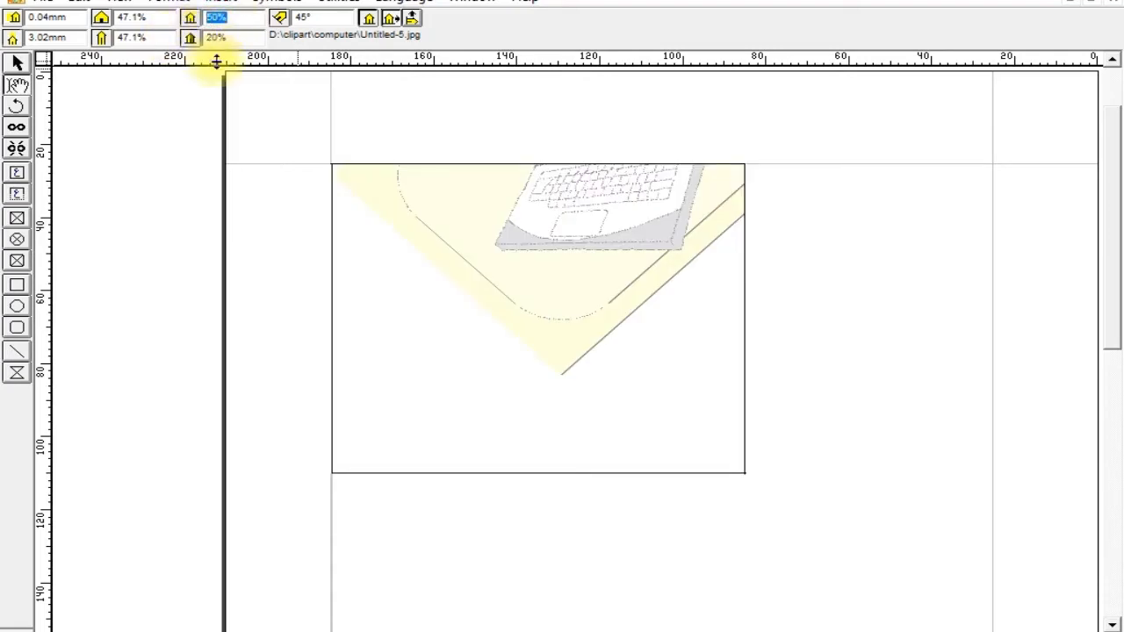
pyautogui.write('0')
pyautogui.press('Return')
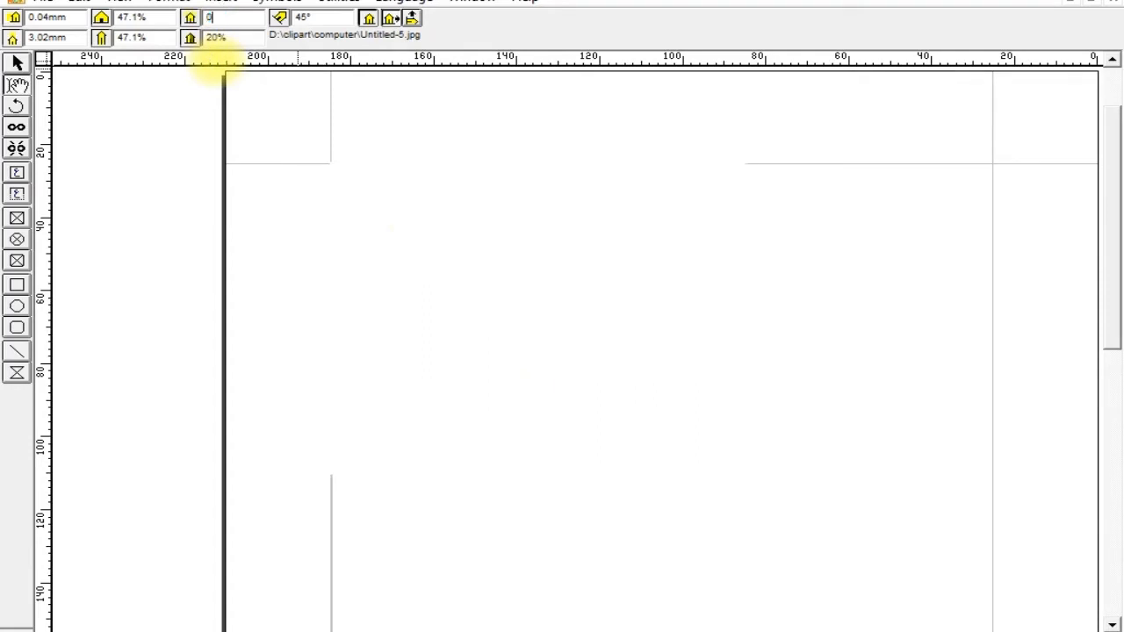
pyautogui.moveTo(235, 39); pyautogui.dragTo(173, 38)
pyautogui.press('Return')
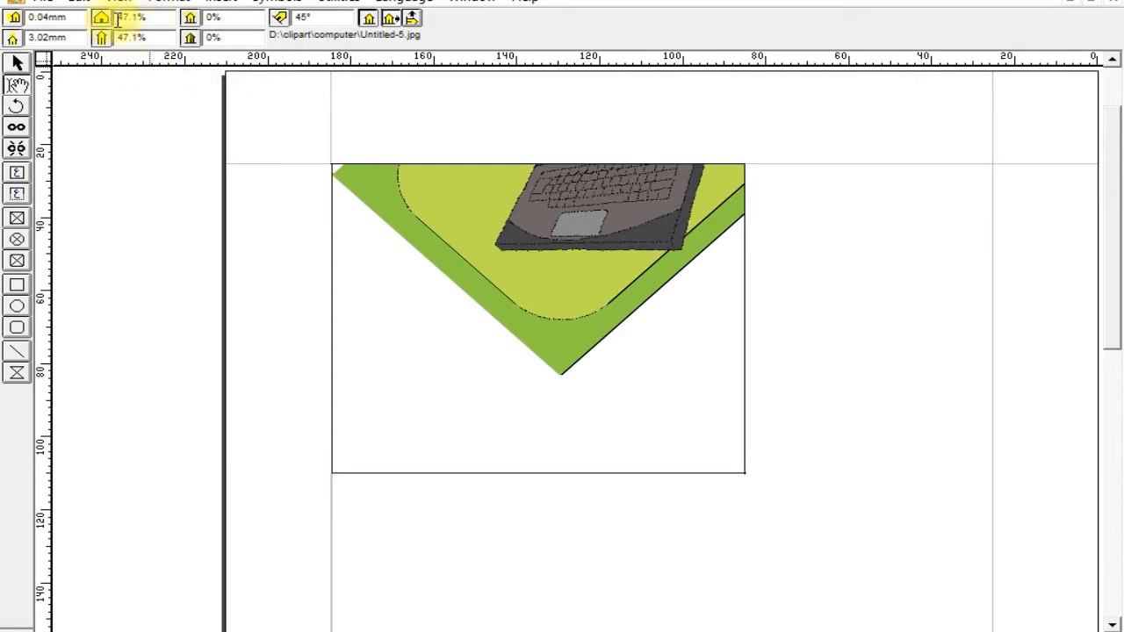
# Set the picture's horizontal scale to 100% and move the picture until the laptop fills the box.
pyautogui.moveTo(153, 19); pyautogui.dragTo(112, 20)
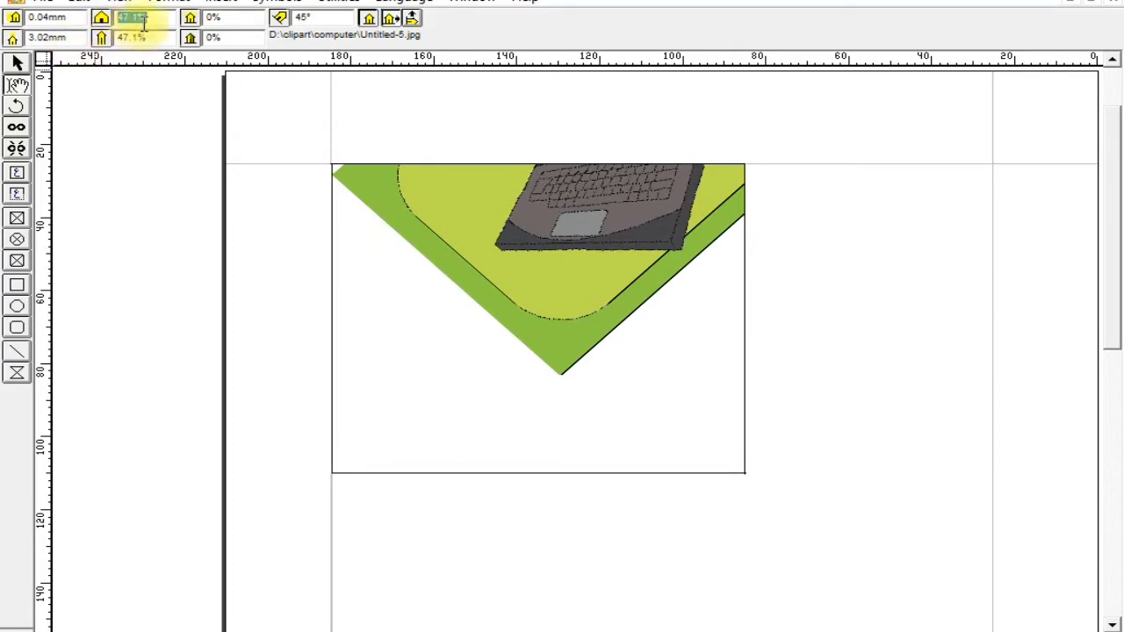
pyautogui.write('100')
pyautogui.press('Return')
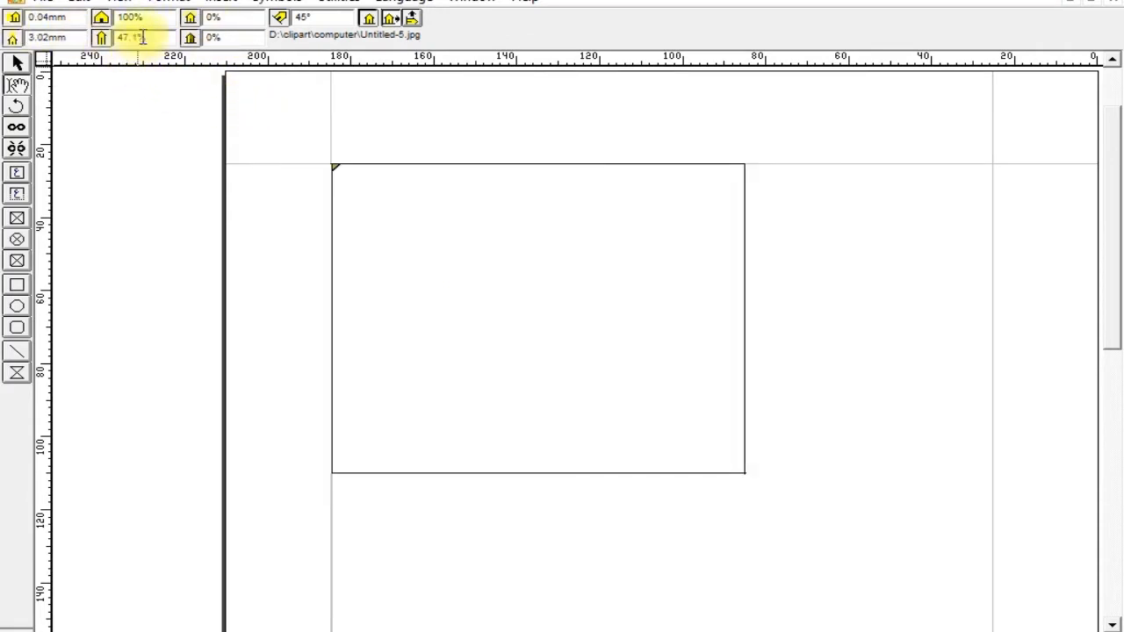
pyautogui.moveTo(539, 276); pyautogui.dragTo(499, 411)
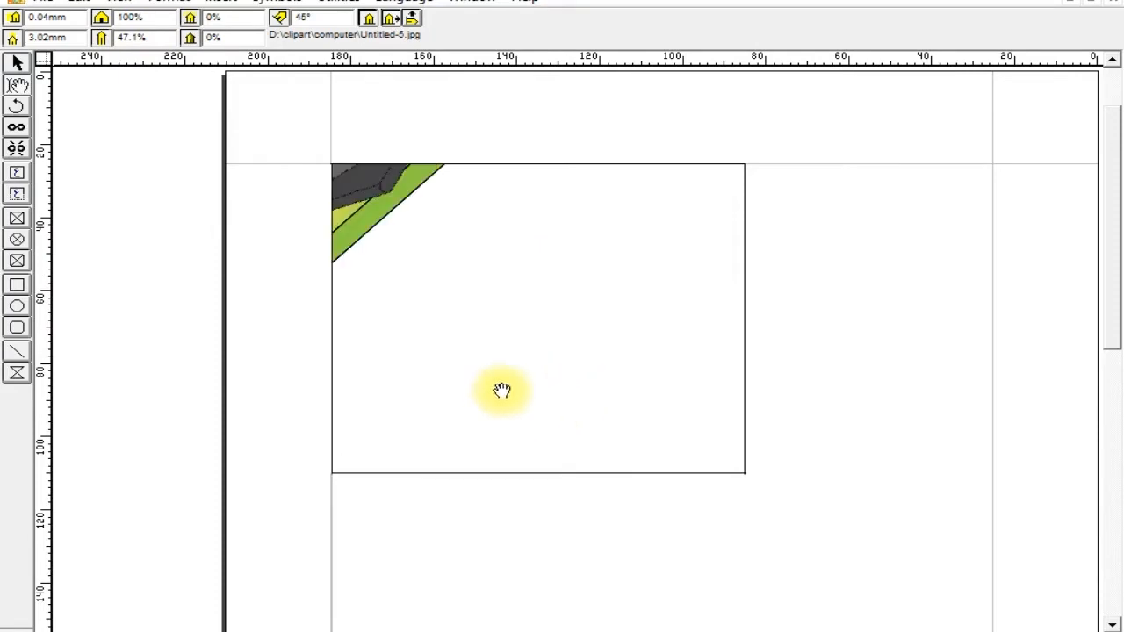
pyautogui.moveTo(490, 244); pyautogui.dragTo(567, 296)
pyautogui.moveTo(647, 387); pyautogui.dragTo(530, 399)
# Set the picture's rotation to 0° and move the laptop back into the box.
pyautogui.doubleClick(320, 17)
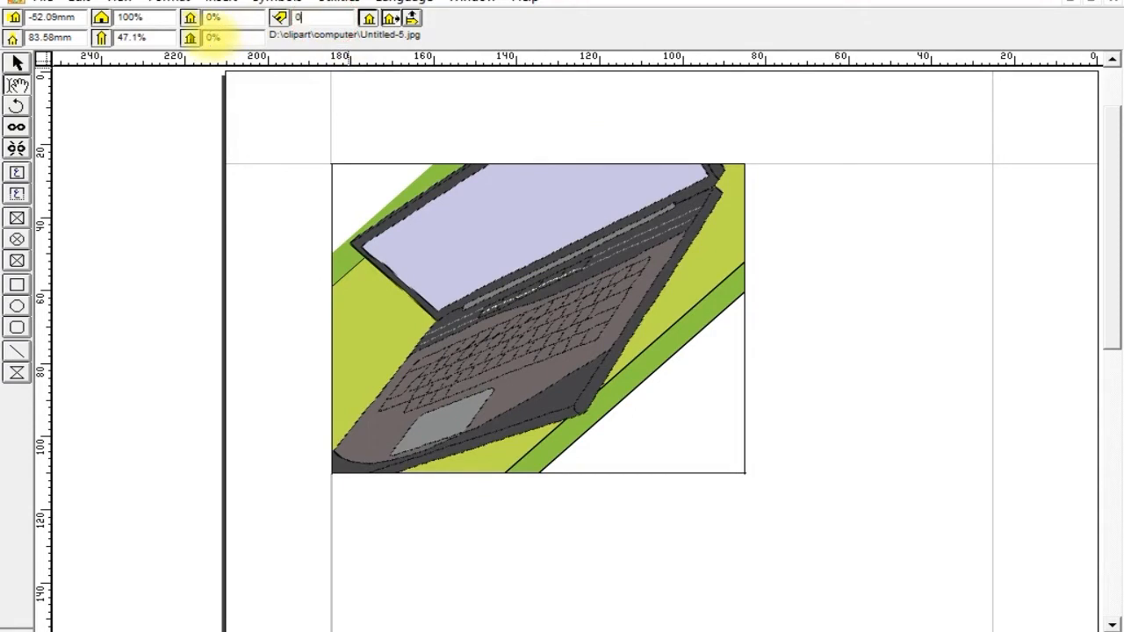
pyautogui.press('Return')
pyautogui.moveTo(452, 381); pyautogui.dragTo(504, 211)
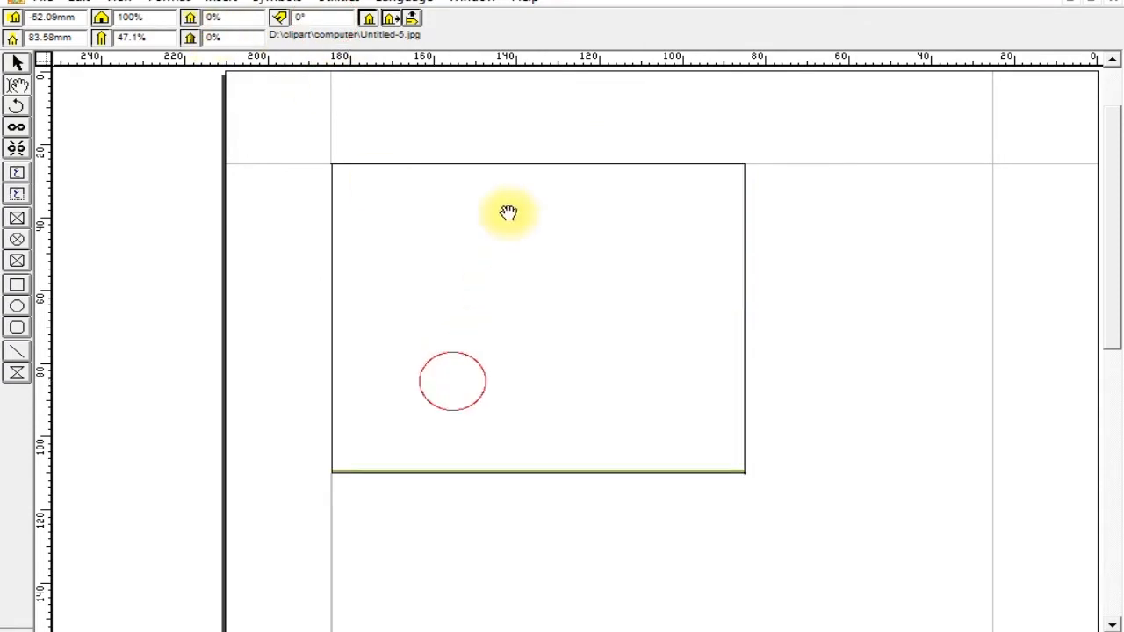
pyautogui.moveTo(570, 450); pyautogui.dragTo(492, 342)
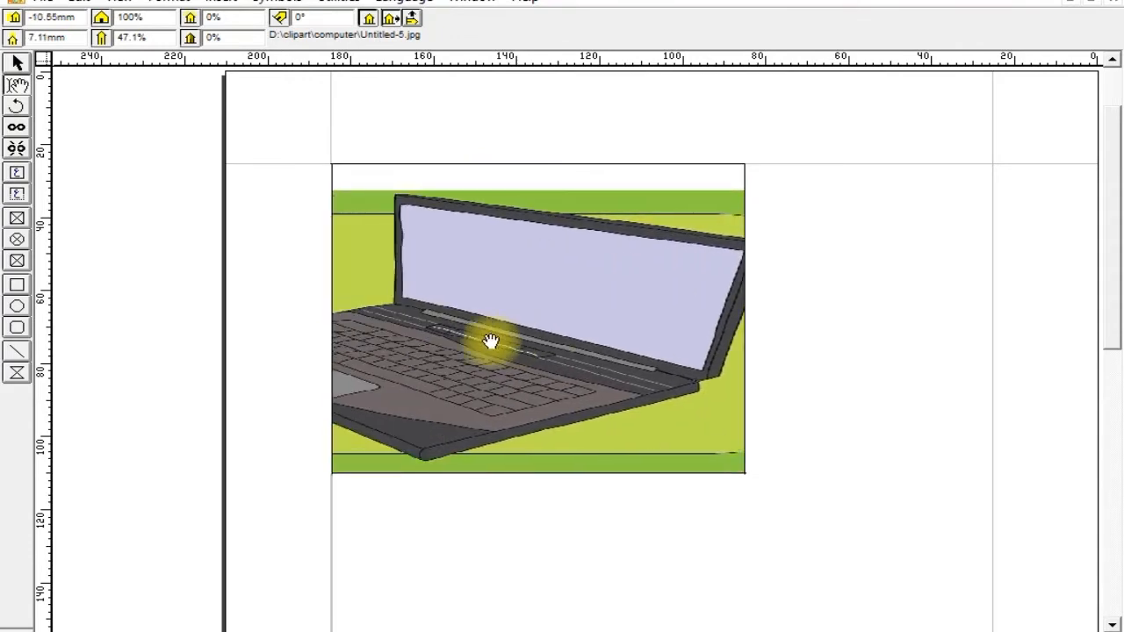
# Set the picture's vertical scale to 100% and move the picture against the box's top edge, showing the laptop screen's upper-right corner.
pyautogui.doubleClick(151, 37)
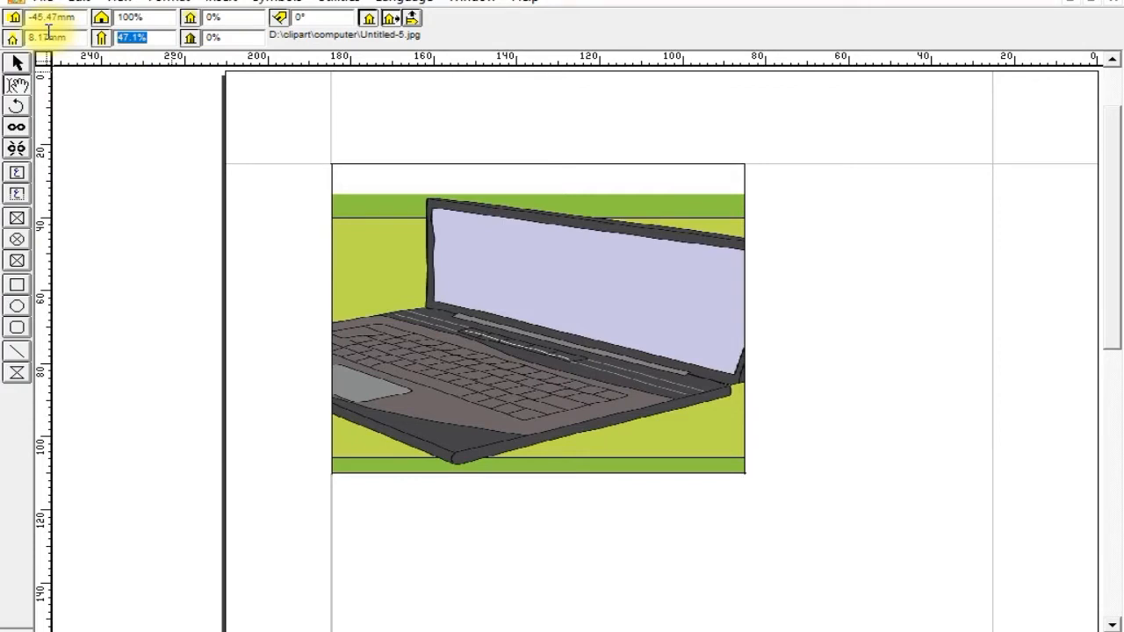
pyautogui.press('Return')
pyautogui.click(488, 365)
pyautogui.moveTo(437, 345); pyautogui.dragTo(348, 333)
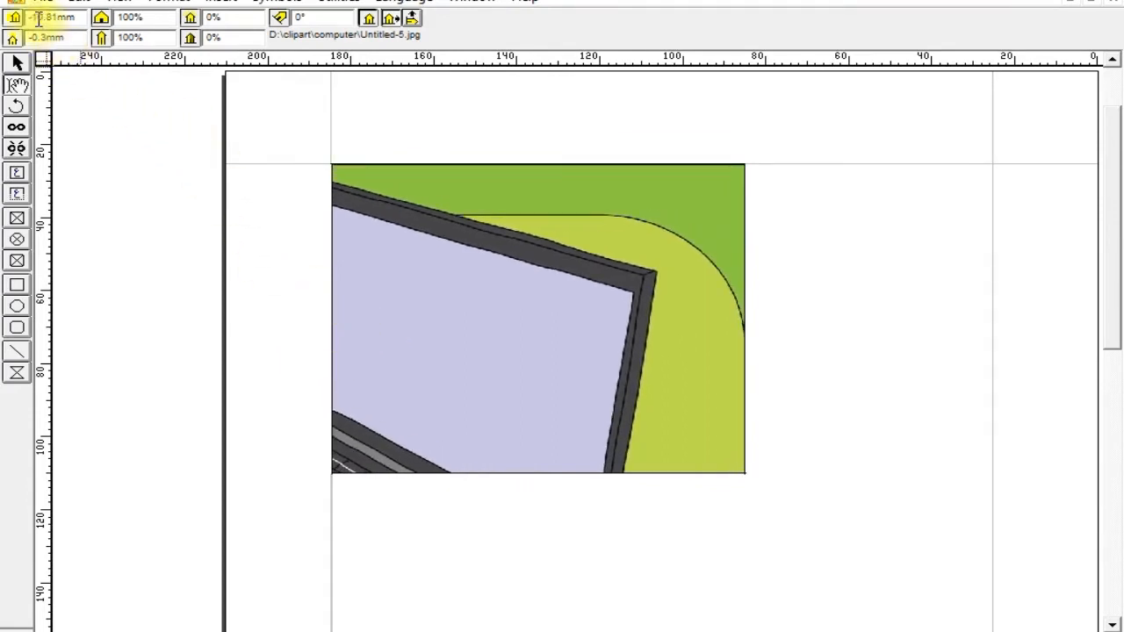
# Set the picture's horizontal and vertical offsets inside its box to 0 mm.
pyautogui.moveTo(75, 16); pyautogui.dragTo(32, 16)
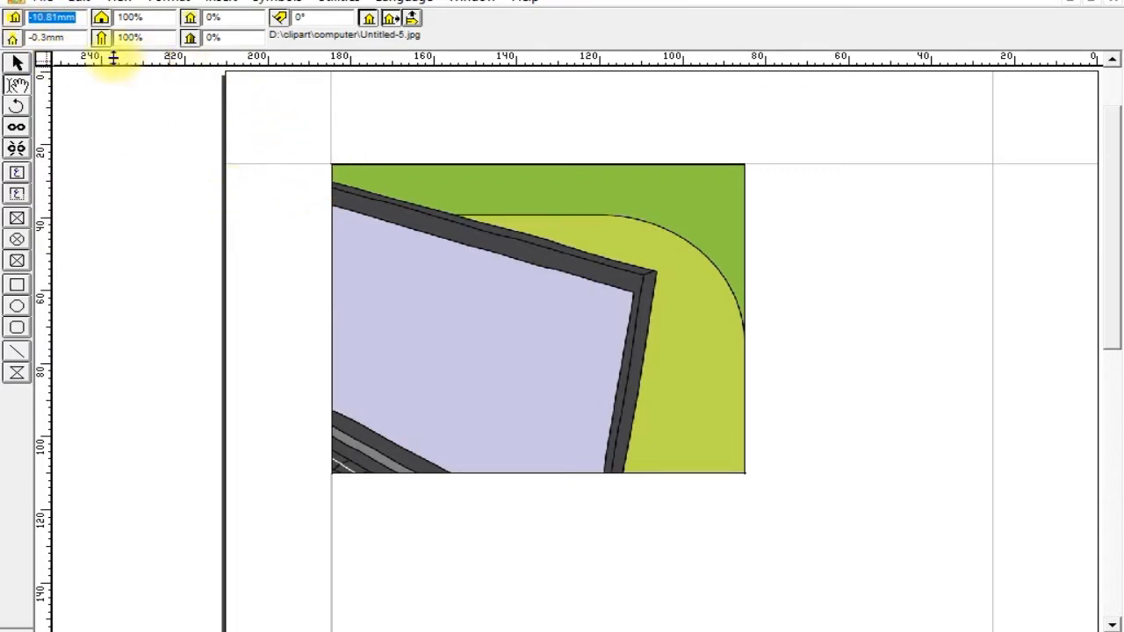
pyautogui.write('0')
pyautogui.press('Return')
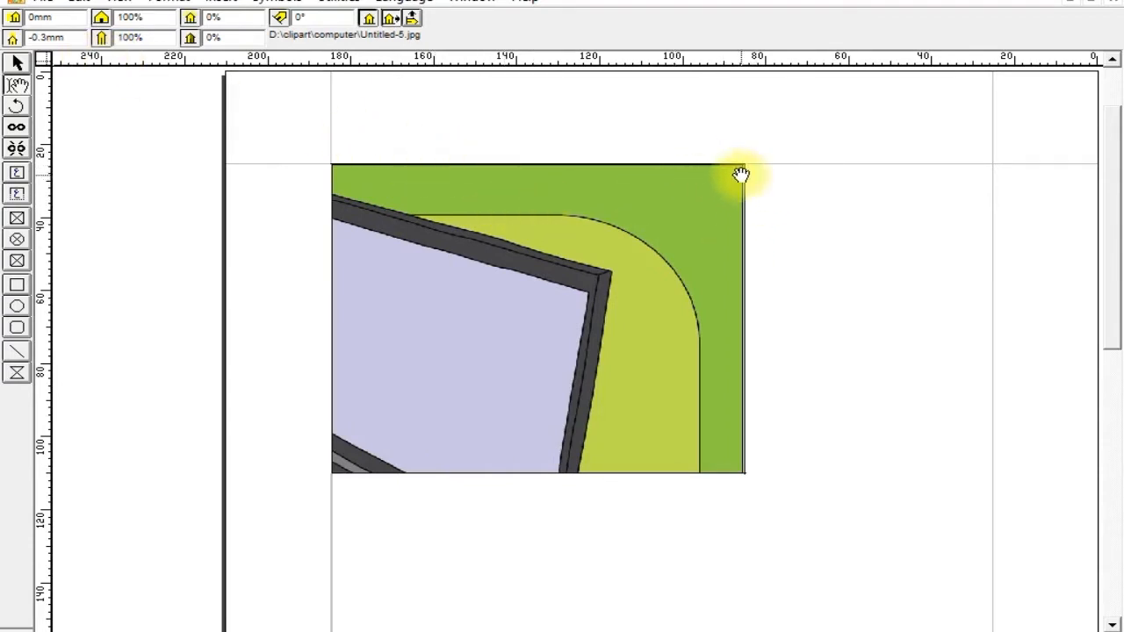
pyautogui.doubleClick(83, 39)
pyautogui.write('0')
pyautogui.press('Return')
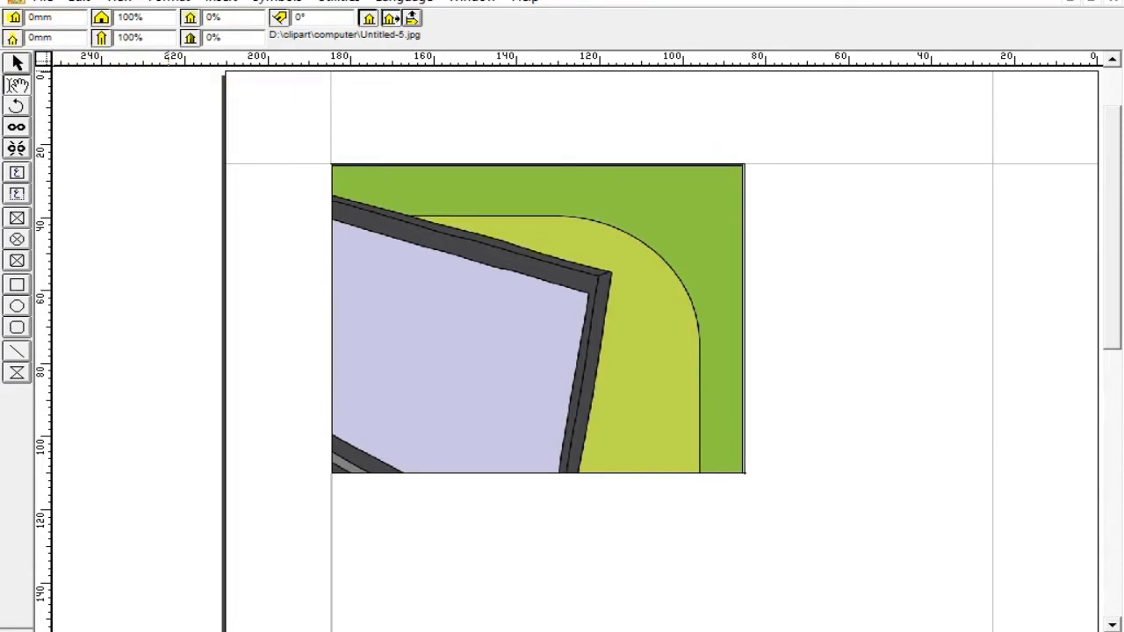
# Set the picture's vertical and horizontal offsets inside its box to 10 mm each.
pyautogui.doubleClick(41, 37)
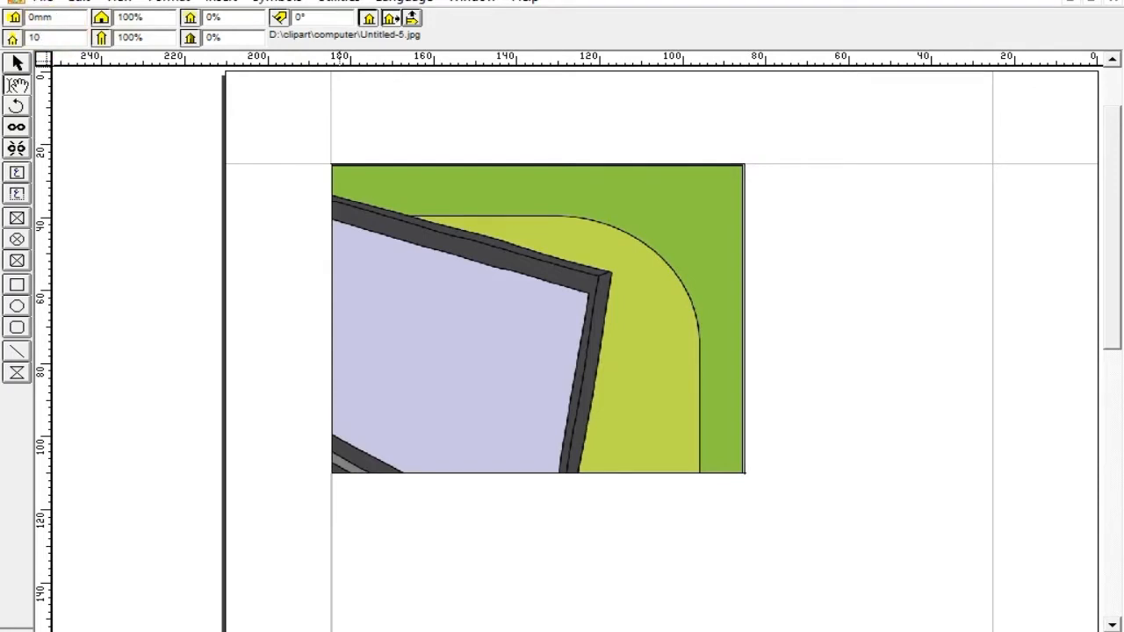
pyautogui.press('Return')
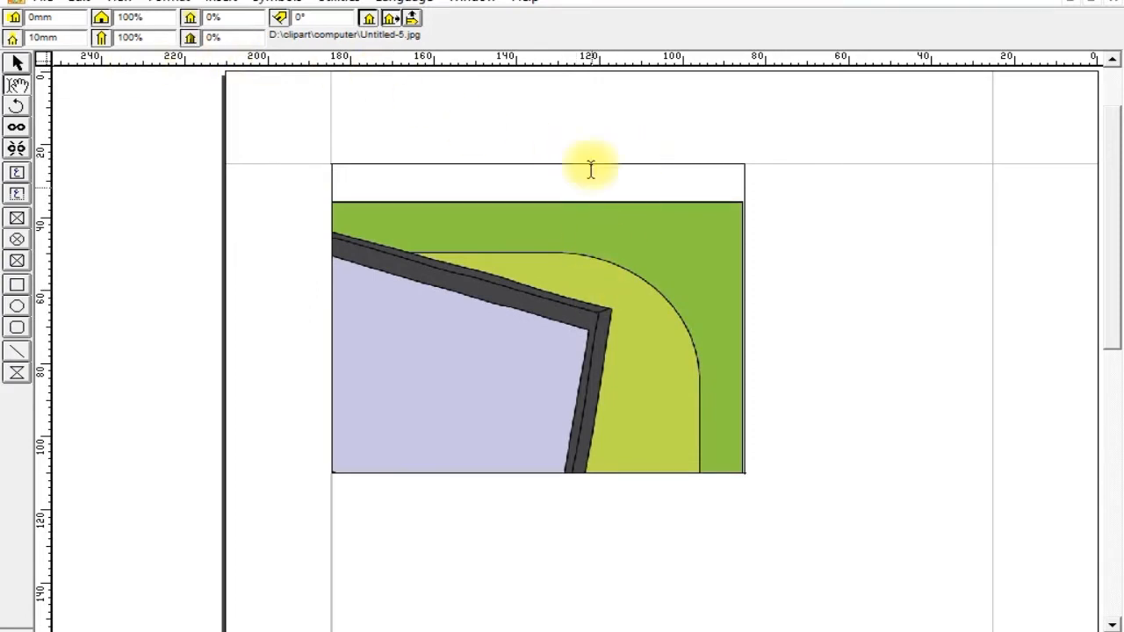
pyautogui.doubleClick(72, 16)
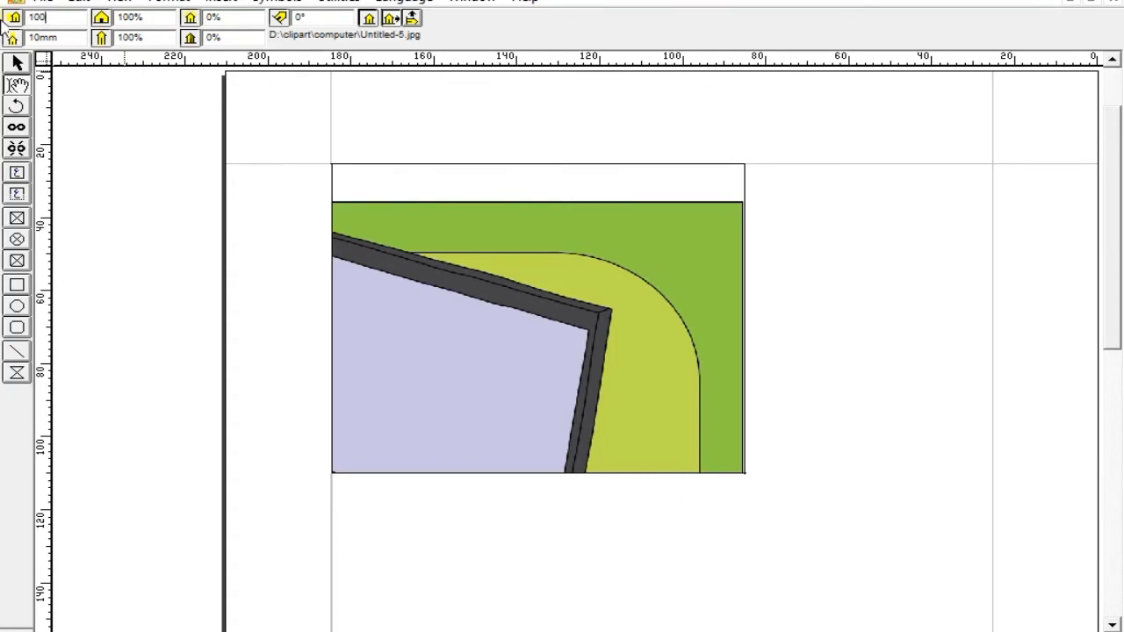
pyautogui.write('10')
pyautogui.press('Return')
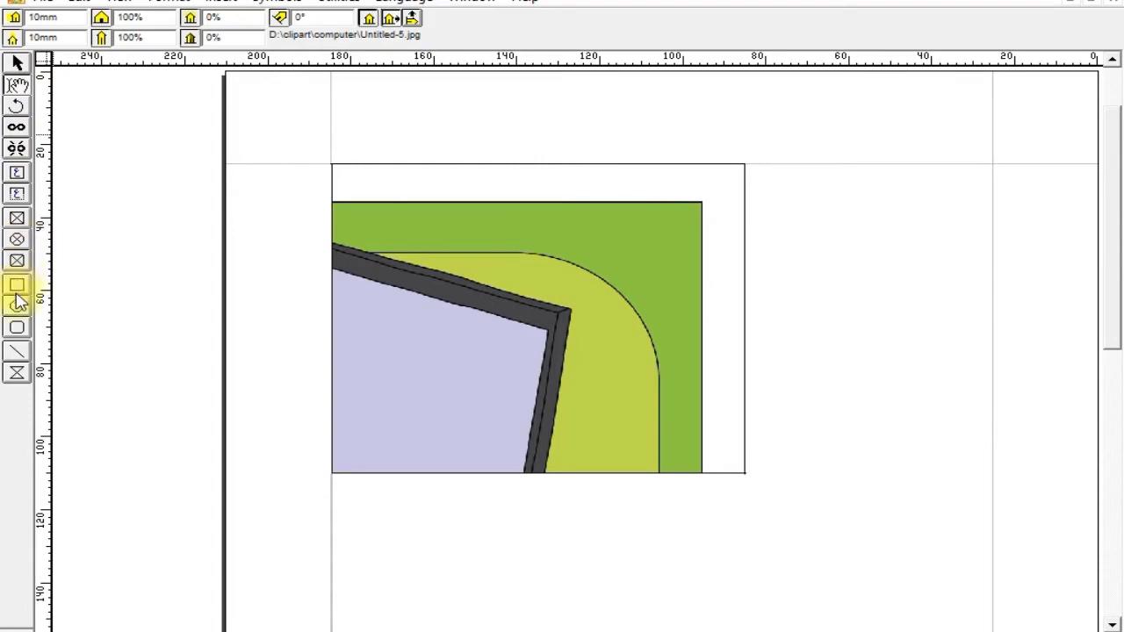
# Try the elliptical and rounded-corner shapes on the picture box and return it to a plain rectangle.
pyautogui.click(17, 242)
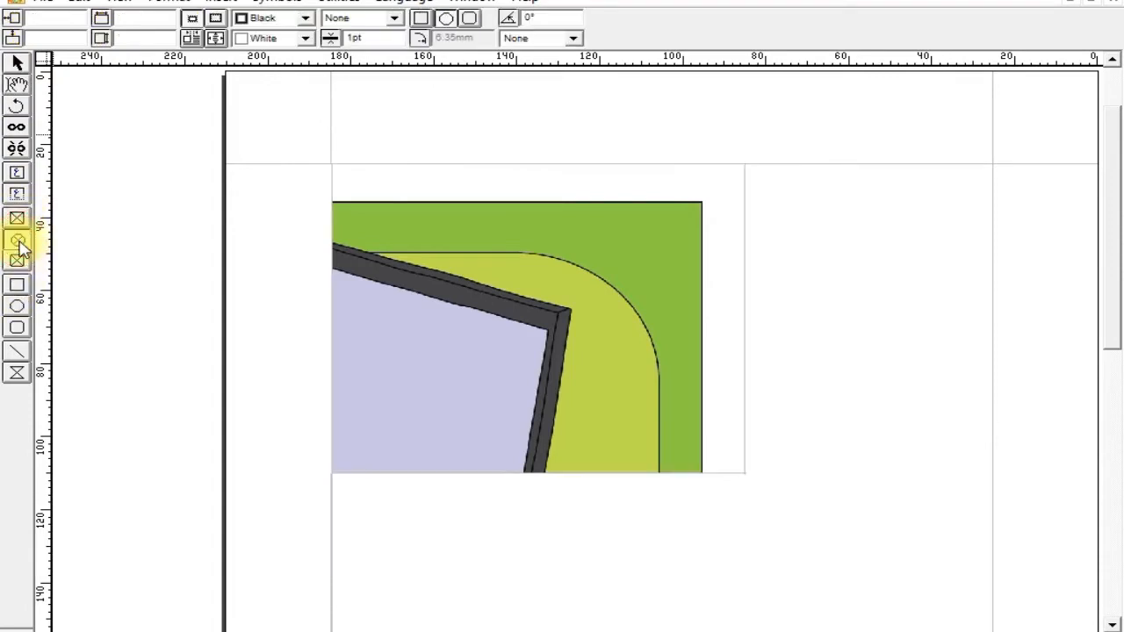
pyautogui.click(17, 218)
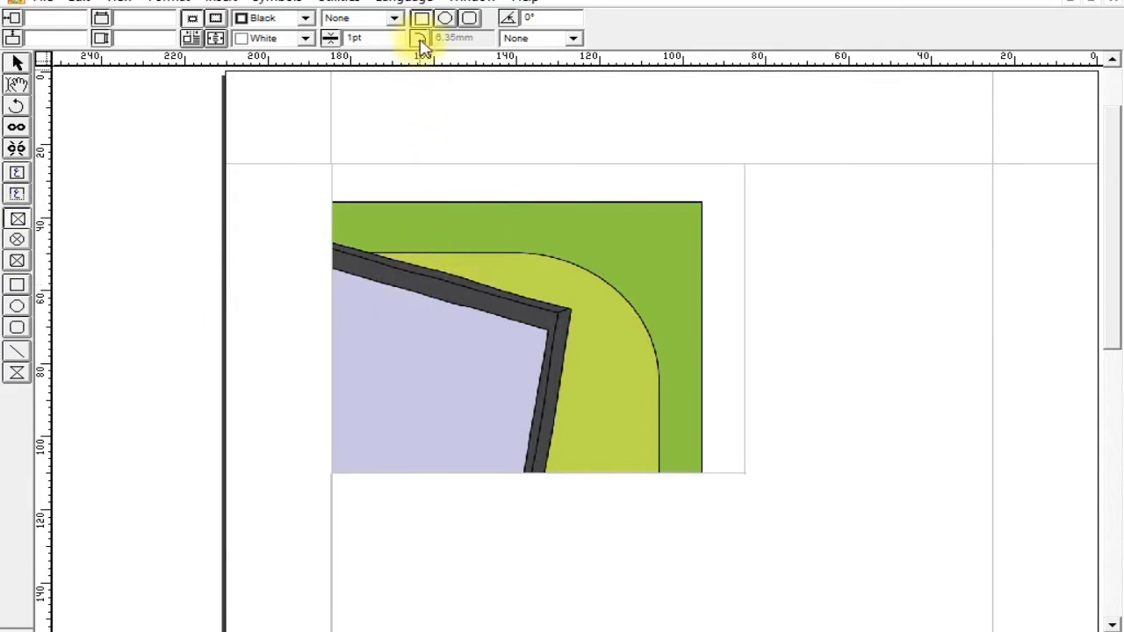
pyautogui.click(444, 20)
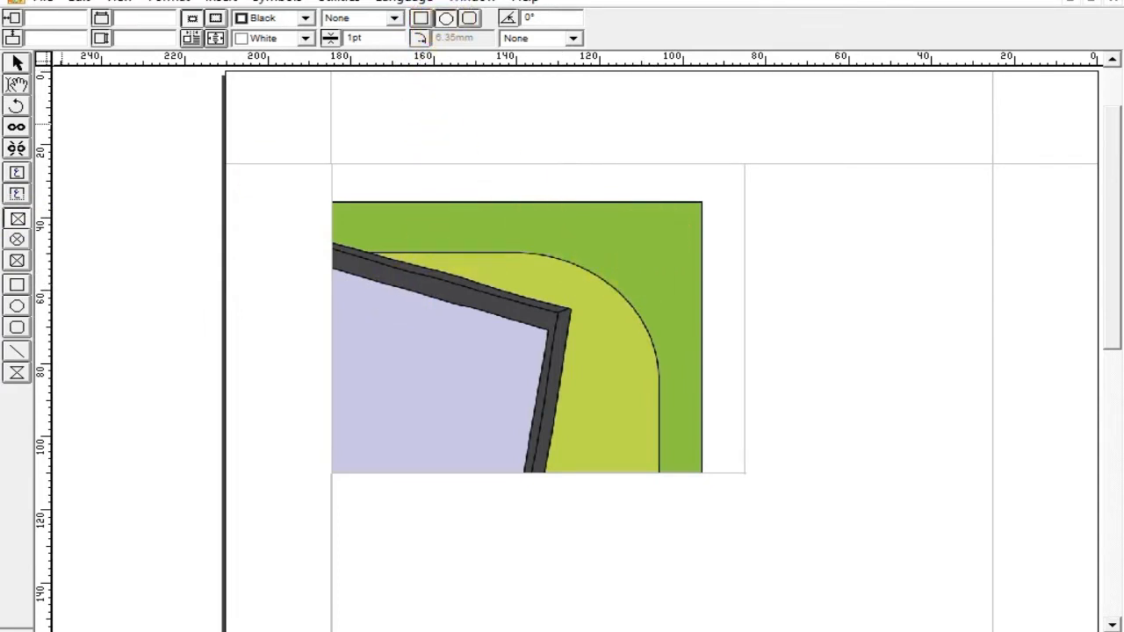
pyautogui.click(543, 262)
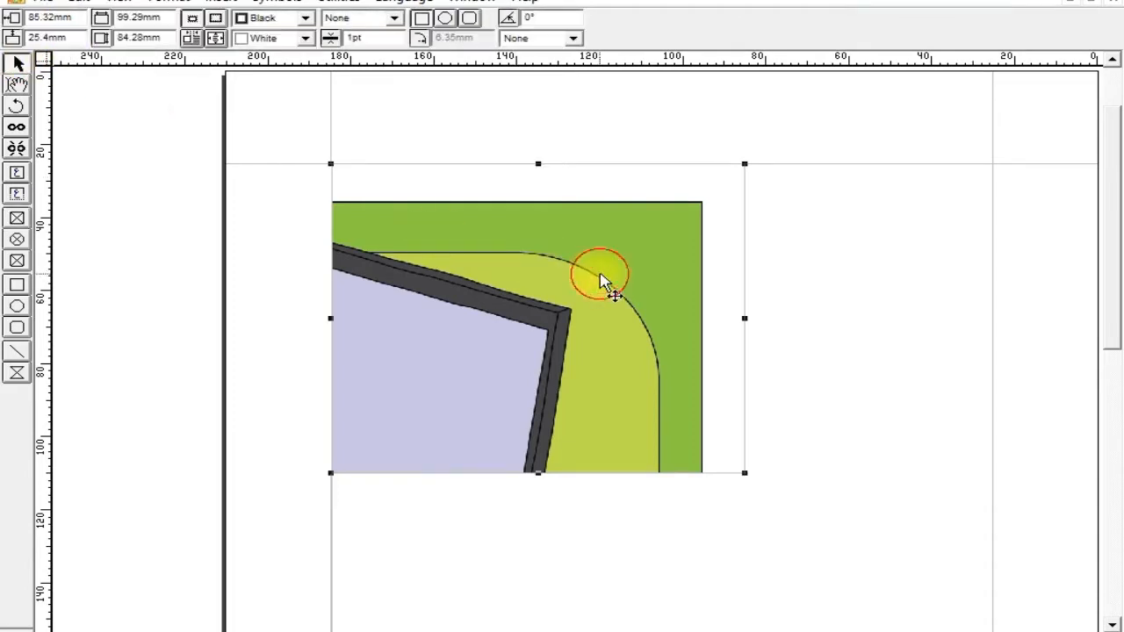
pyautogui.click(446, 19)
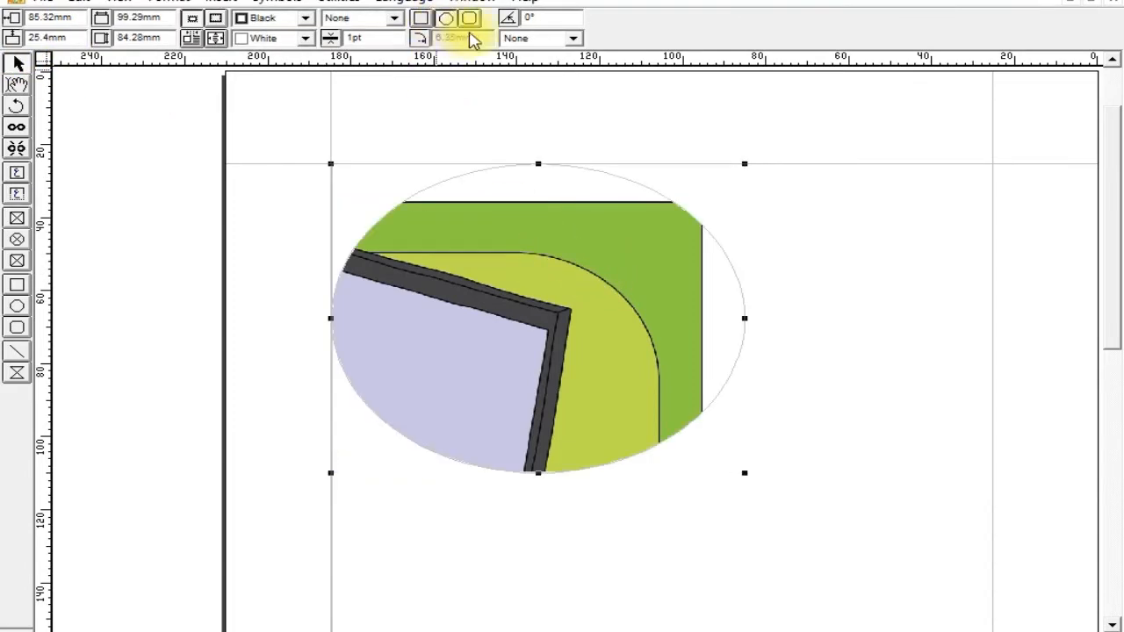
pyautogui.click(474, 20)
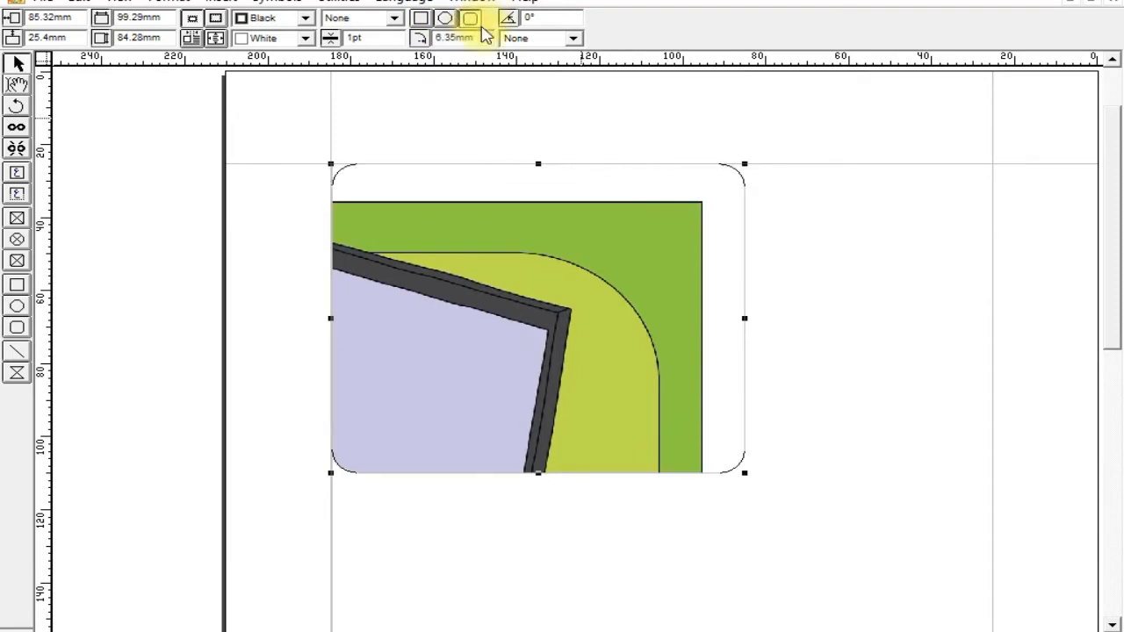
pyautogui.click(425, 23)
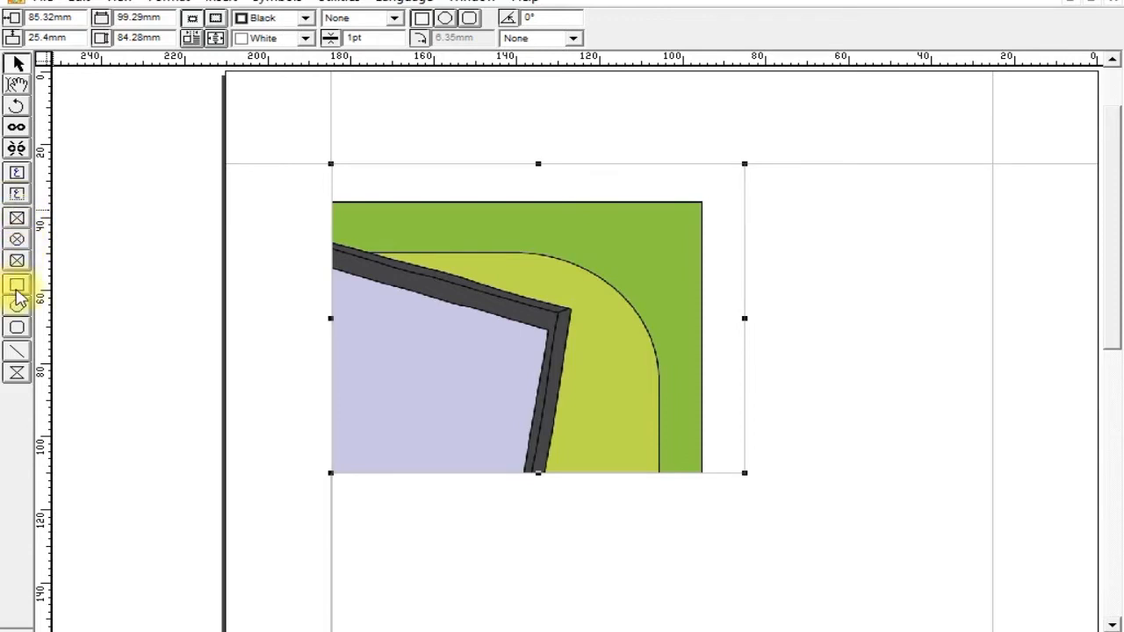
# Draw a rectangle about 59 × 33 mm beside the picture's upper-right corner.
pyautogui.click(18, 293)
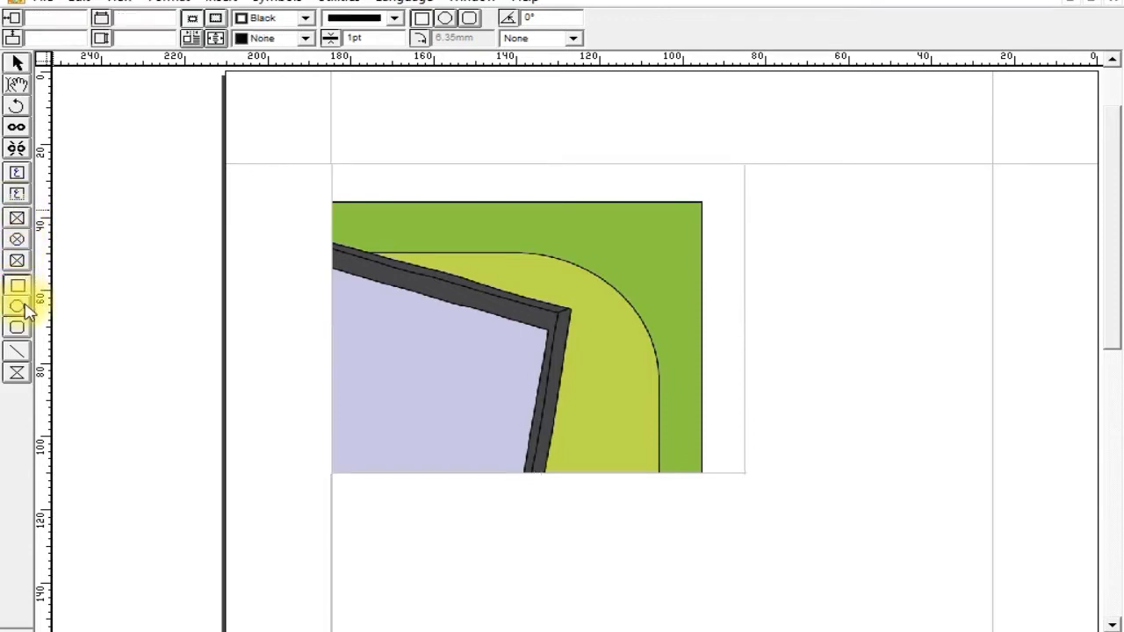
pyautogui.click(24, 312)
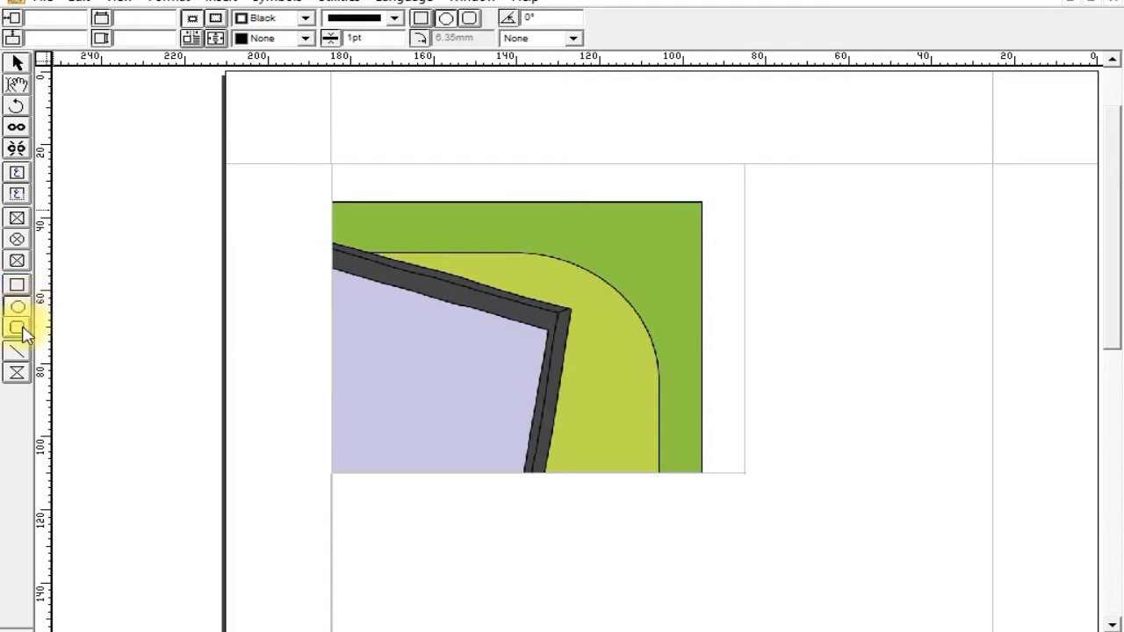
pyautogui.click(21, 330)
pyautogui.click(18, 287)
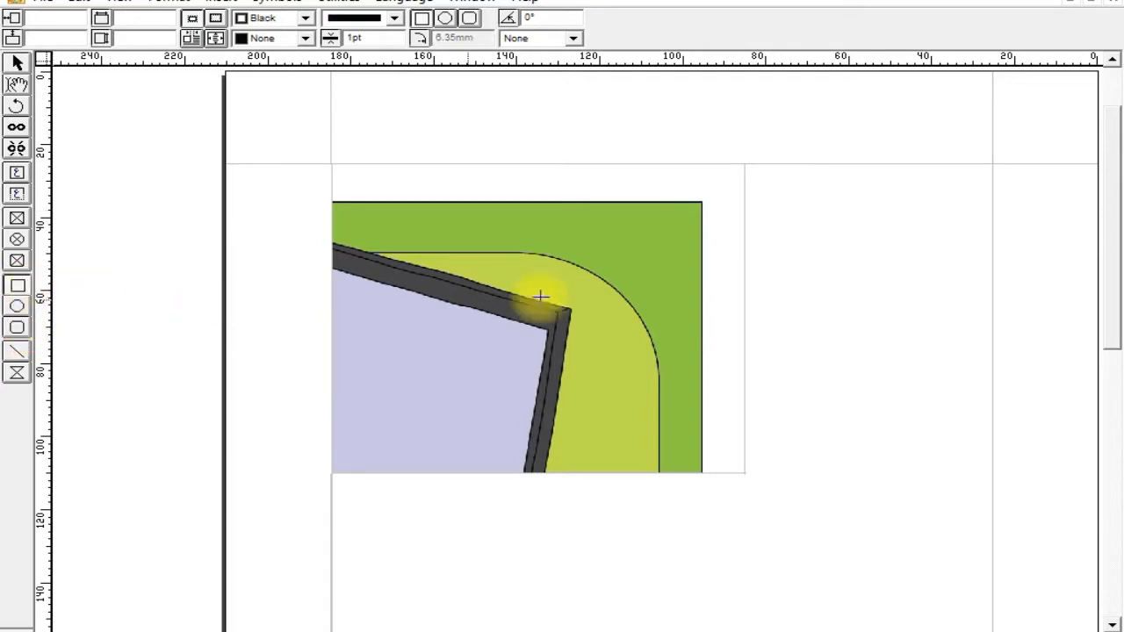
pyautogui.moveTo(735, 188); pyautogui.dragTo(979, 307)
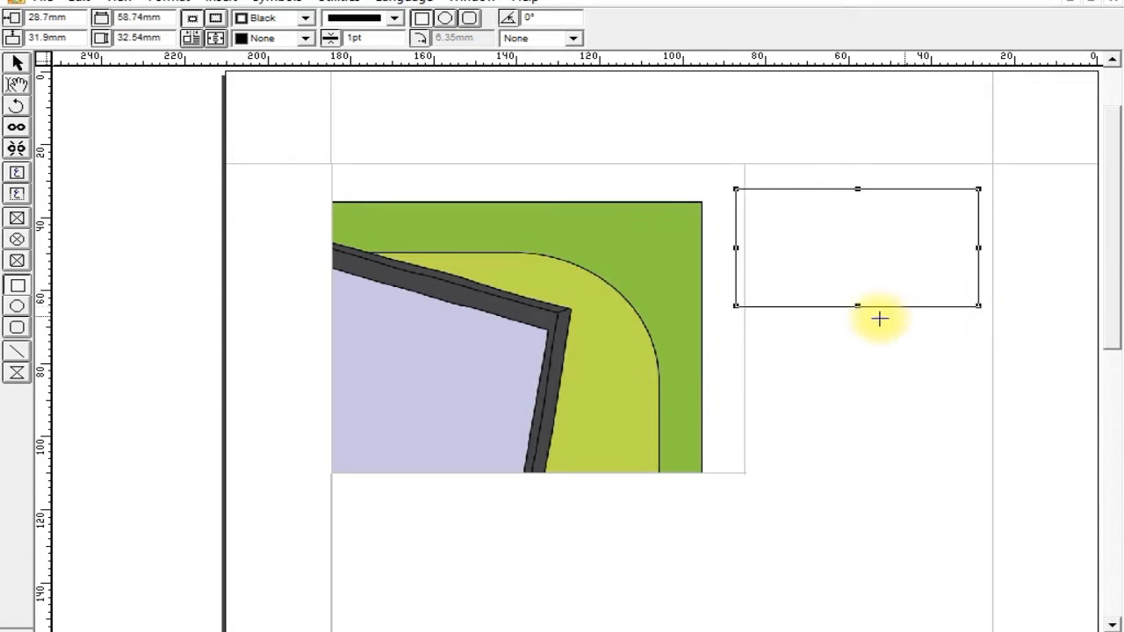
# Draw an ellipse about 51 × 45 mm below the rectangle and a rounded rectangle about 89 × 46 mm overlapping the picture's lower edge.
pyautogui.click(17, 306)
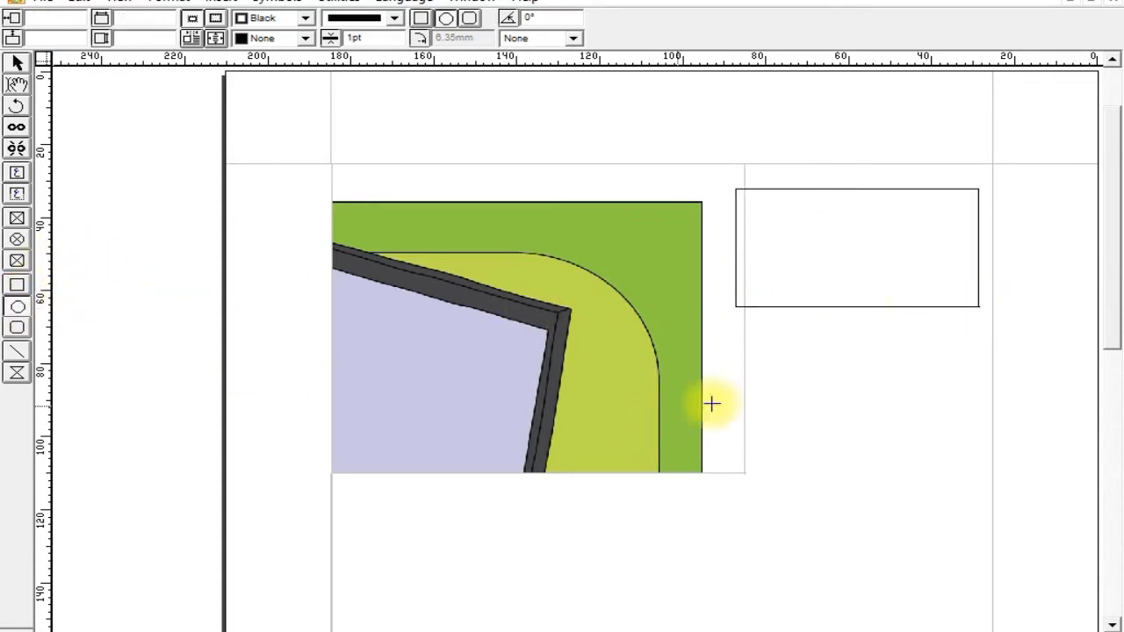
pyautogui.moveTo(767, 338); pyautogui.dragTo(976, 500)
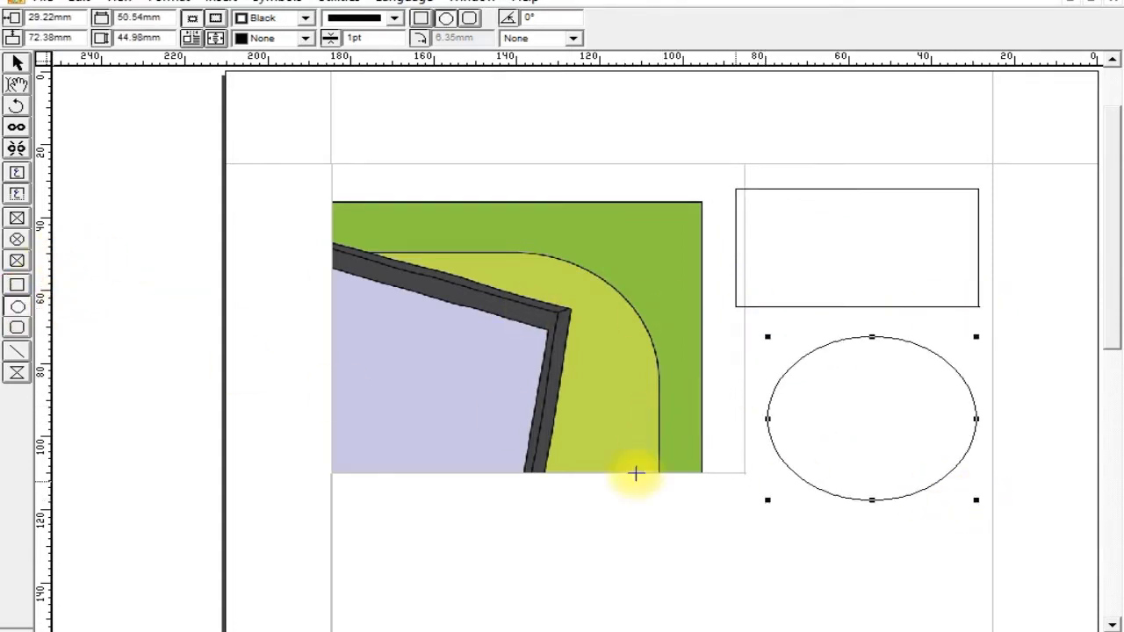
pyautogui.click(17, 329)
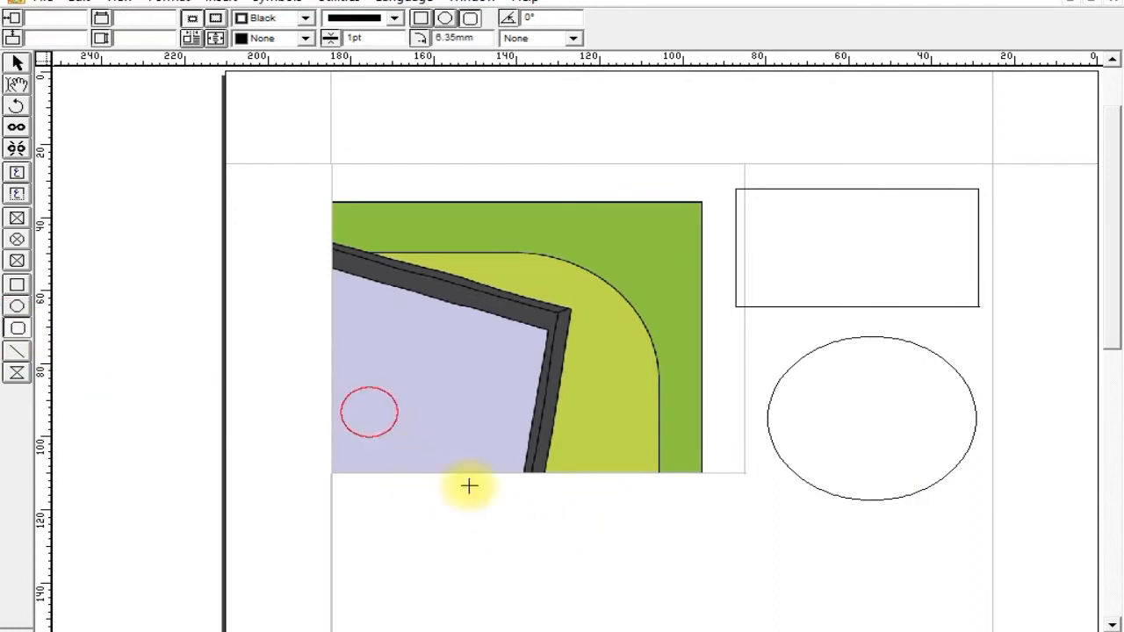
pyautogui.moveTo(369, 410); pyautogui.dragTo(740, 581)
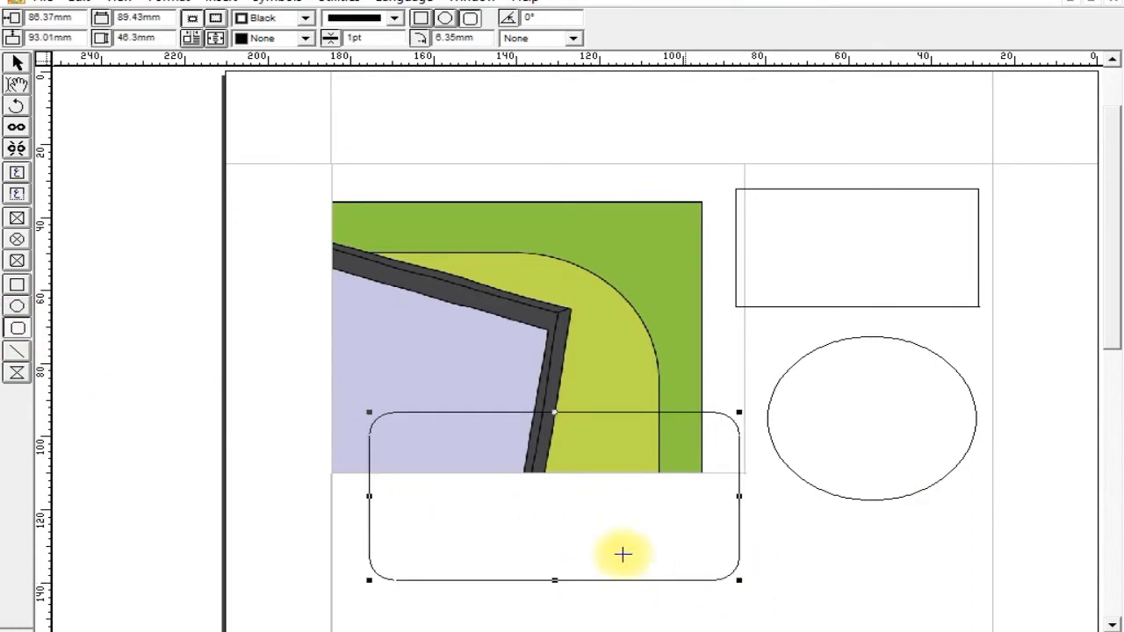
# Draw a 45° line from below the rounded rectangle's lower-left corner up to the picture's right side.
pyautogui.click(17, 352)
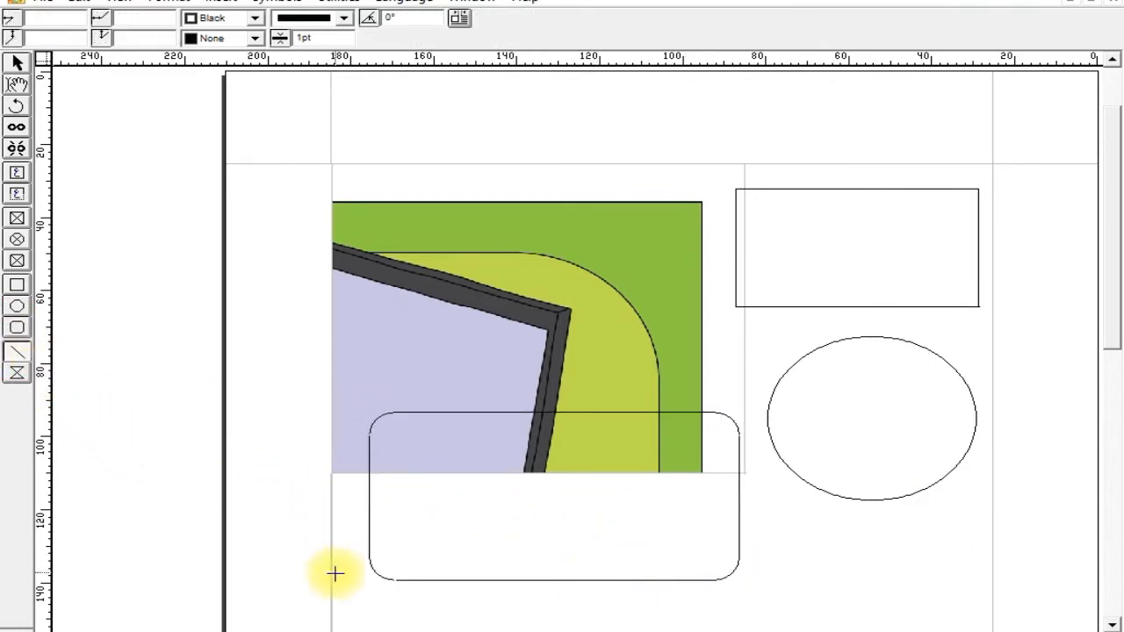
pyautogui.moveTo(360, 598); pyautogui.dragTo(906, 313)
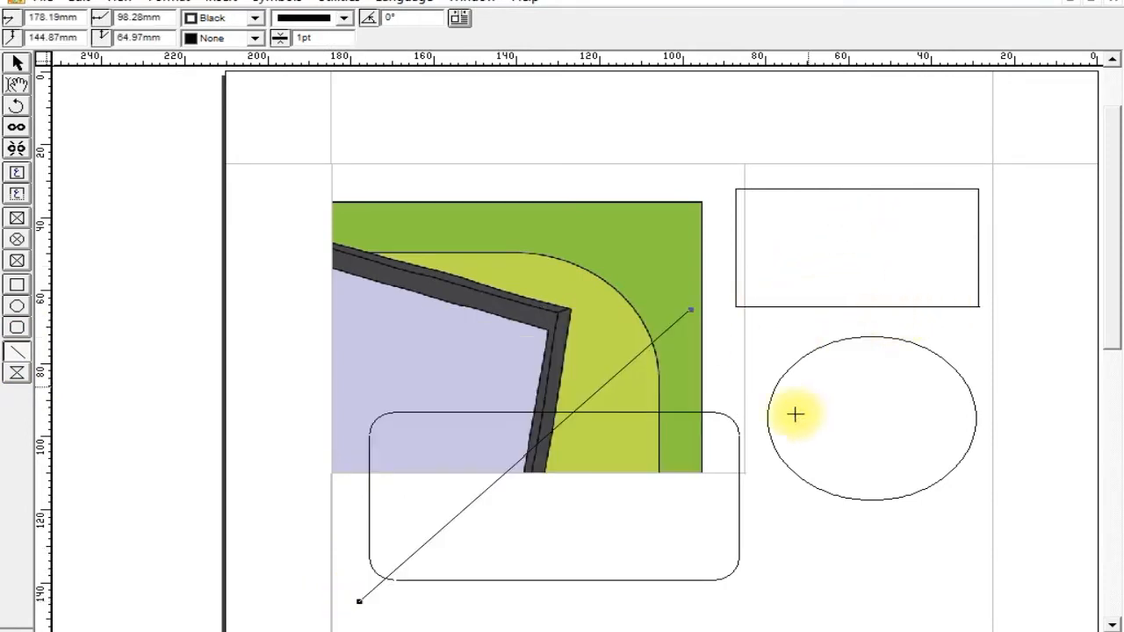
pyautogui.click(266, 514)
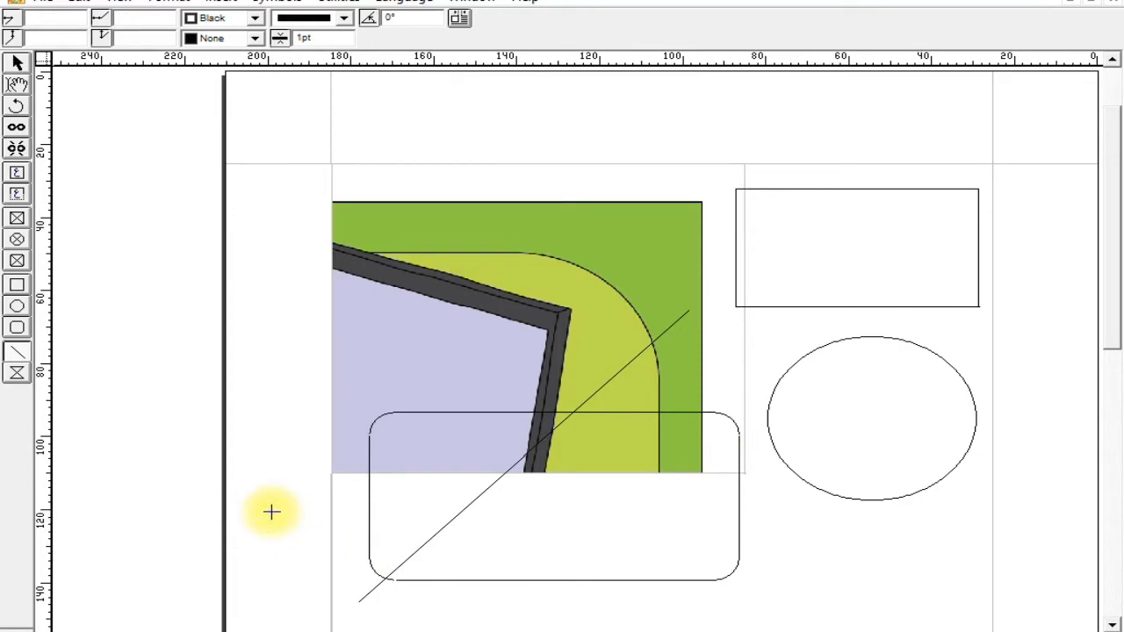
# Draw a horizontal line about 107 mm long through the rounded rectangle and a gently slanted line crossing it.
pyautogui.moveTo(272, 512); pyautogui.dragTo(654, 187)
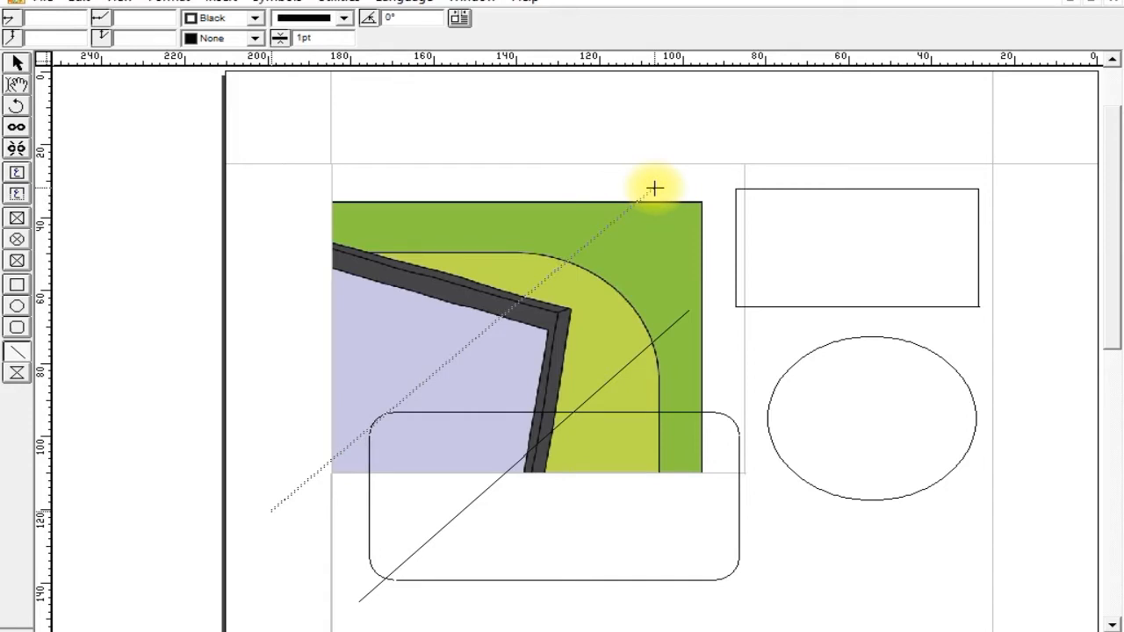
pyautogui.moveTo(656, 188); pyautogui.dragTo(826, 394)
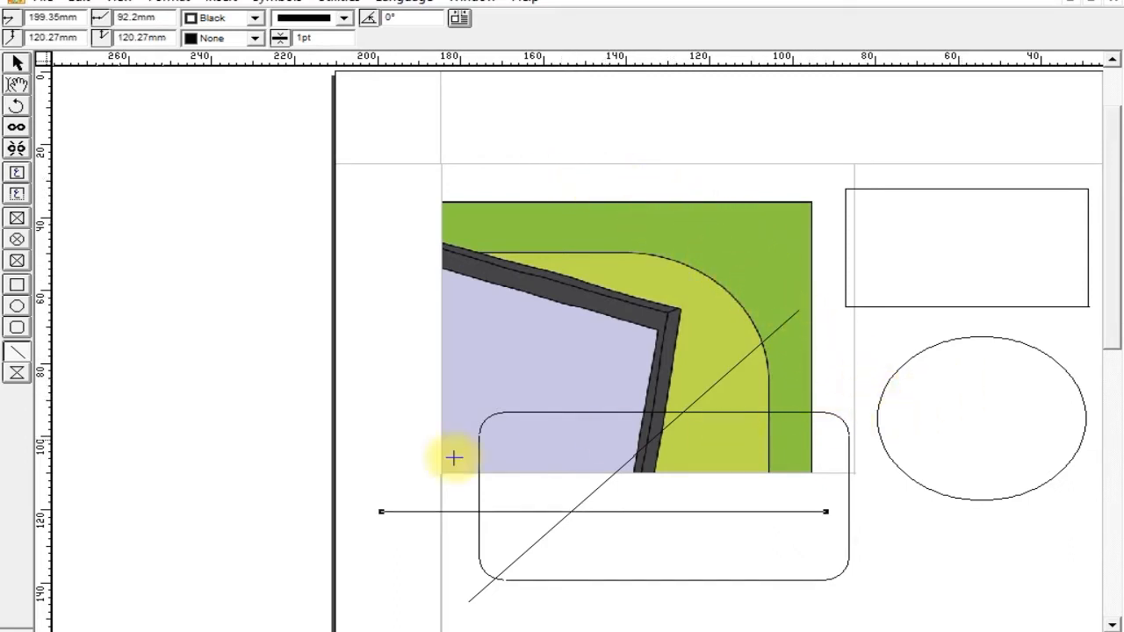
pyautogui.moveTo(431, 580); pyautogui.dragTo(744, 489)
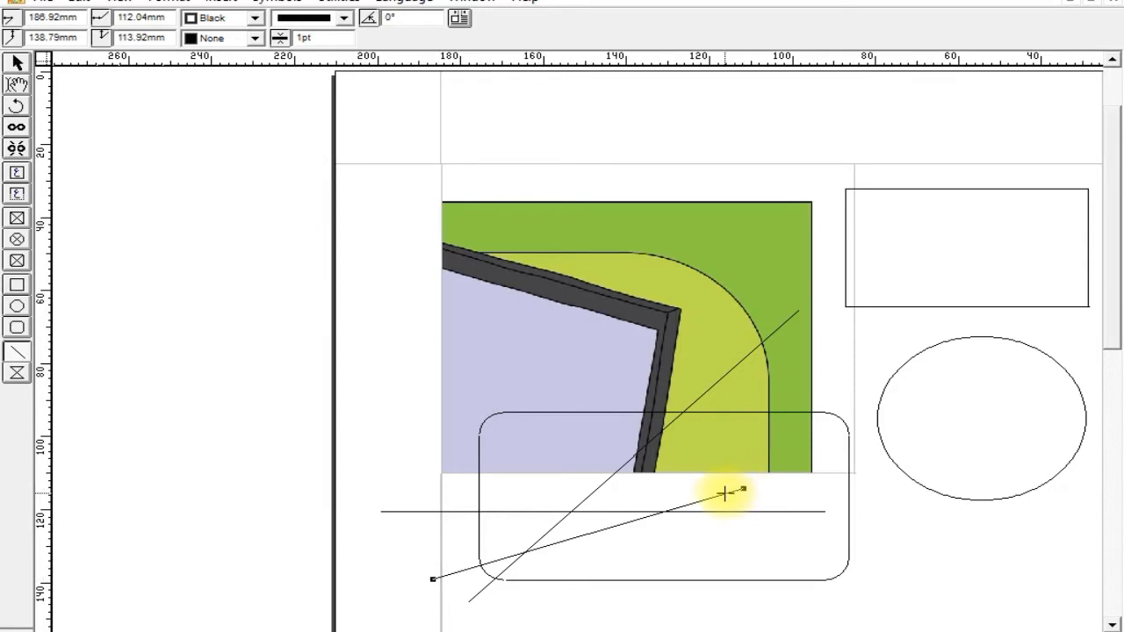
# Draw two polygons over the ellipse, one about 53 × 72 mm and a narrow one about 4 × 30 mm.
pyautogui.click(17, 375)
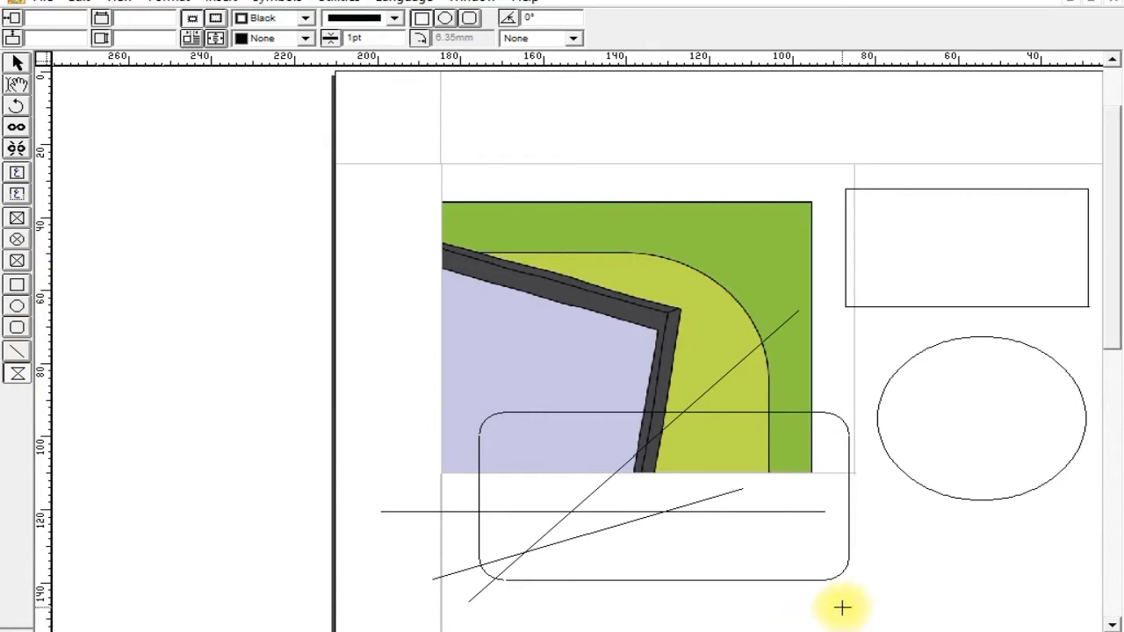
pyautogui.moveTo(846, 610); pyautogui.dragTo(1066, 348)
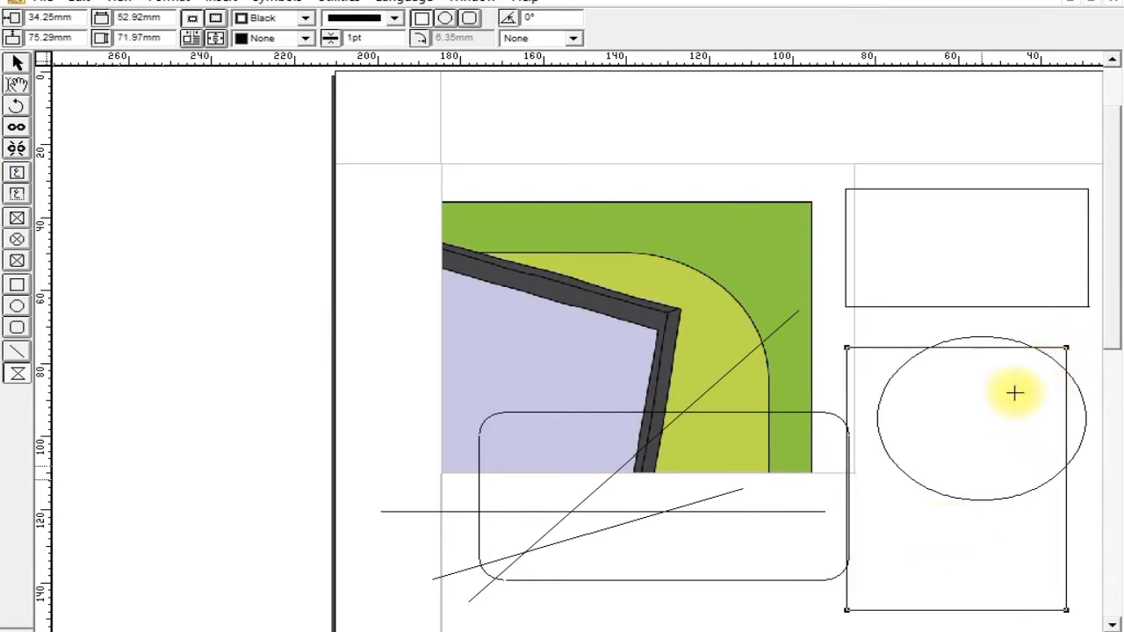
pyautogui.moveTo(980, 347); pyautogui.dragTo(962, 456)
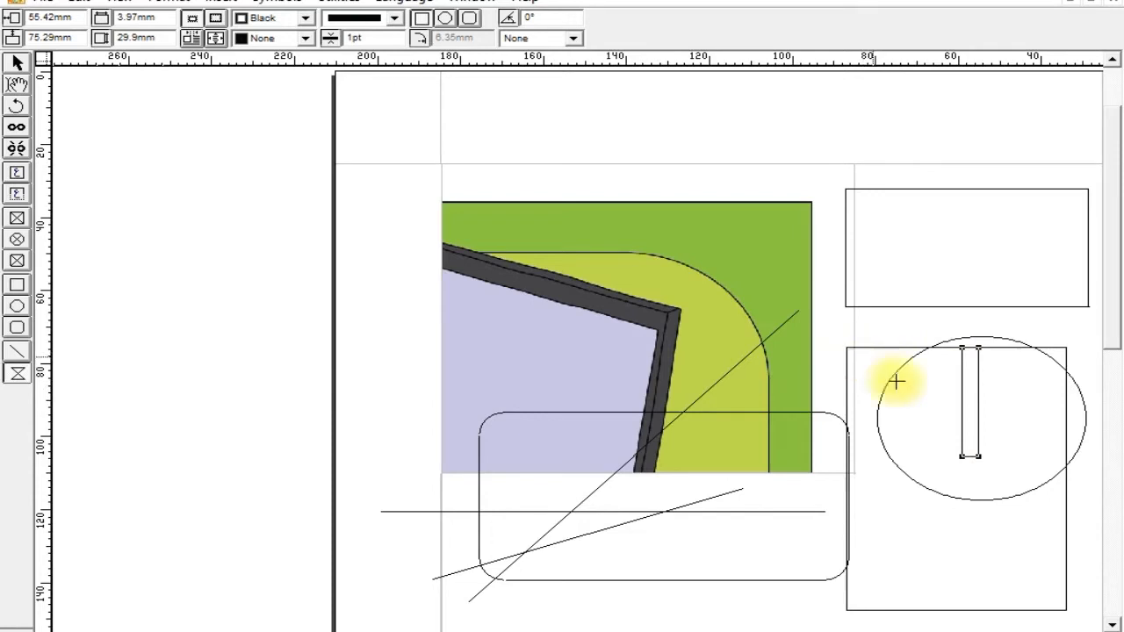
pyautogui.click(847, 352)
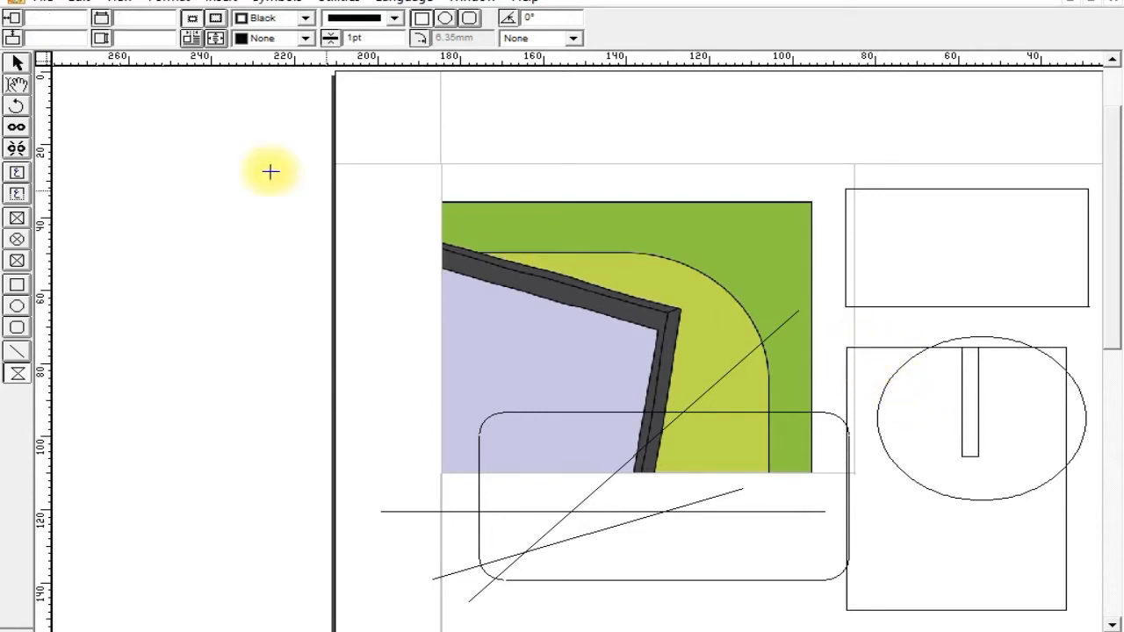
# Reshape the large polygon over the ellipse into an irregular star by pulling its left corners and new points on its edges inward.
pyautogui.click(16, 62)
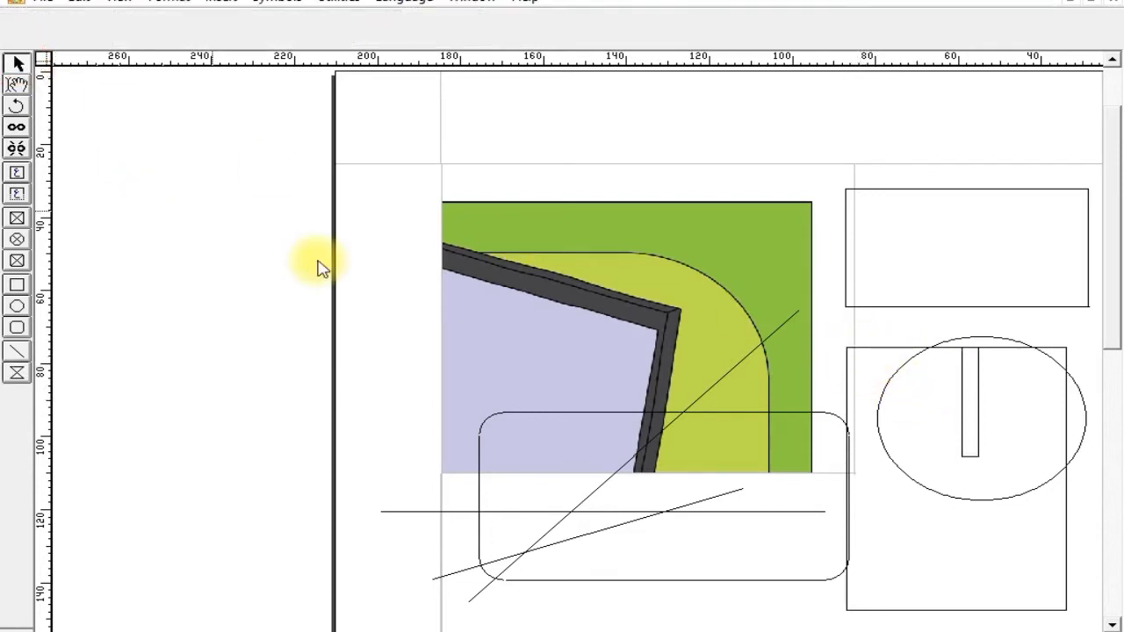
pyautogui.click(848, 361)
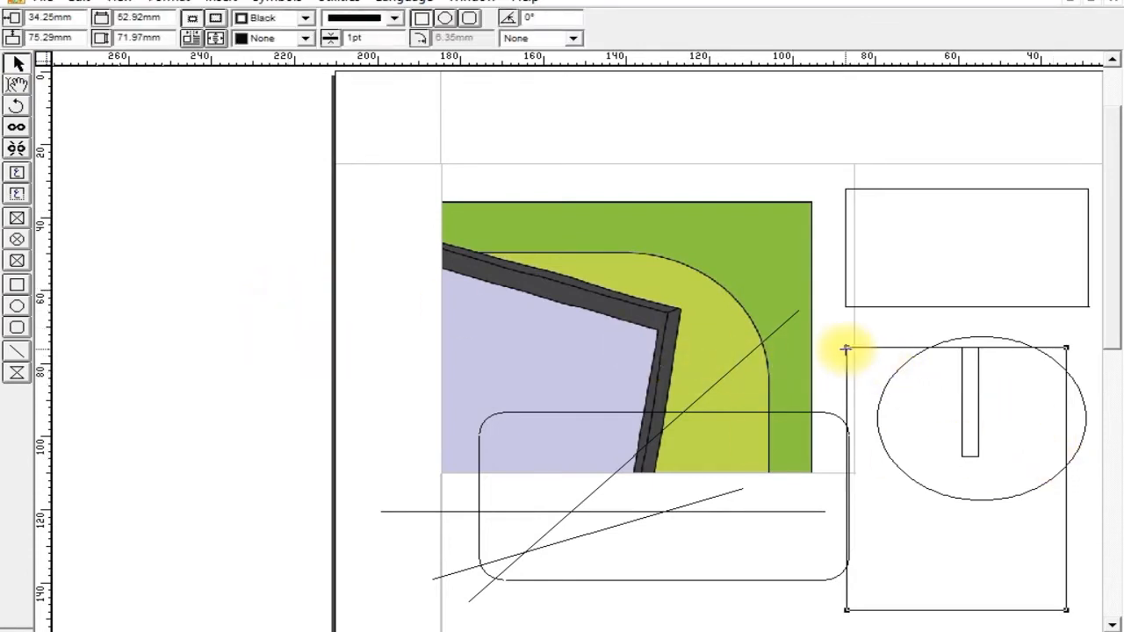
pyautogui.moveTo(846, 347); pyautogui.dragTo(966, 455)
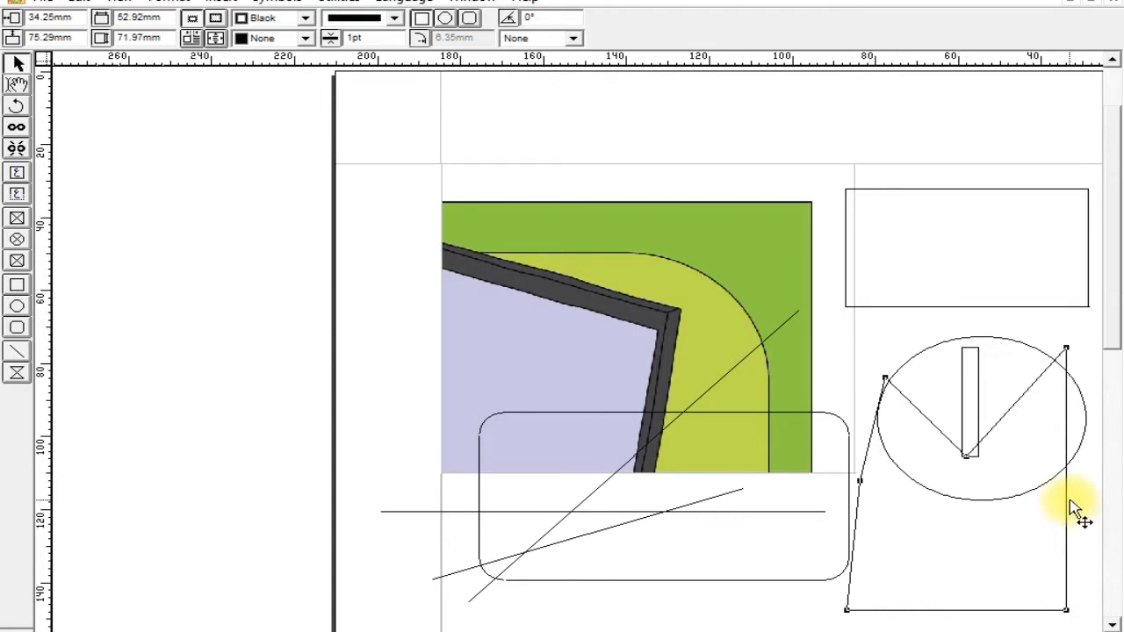
pyautogui.moveTo(1066, 503); pyautogui.dragTo(1028, 518)
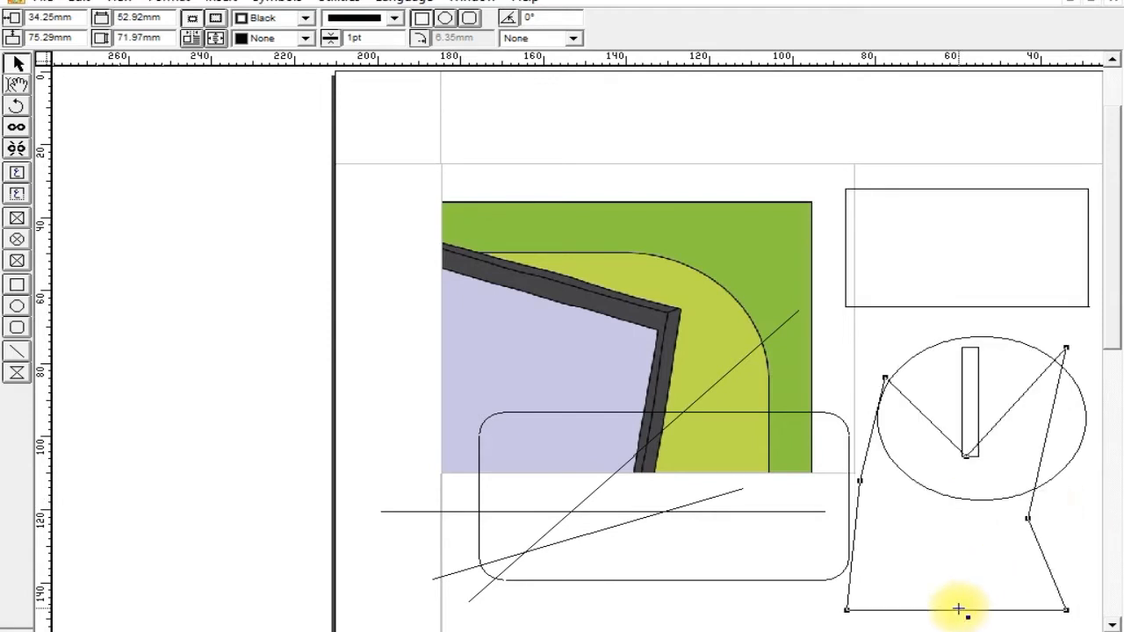
pyautogui.moveTo(957, 612); pyautogui.dragTo(958, 543)
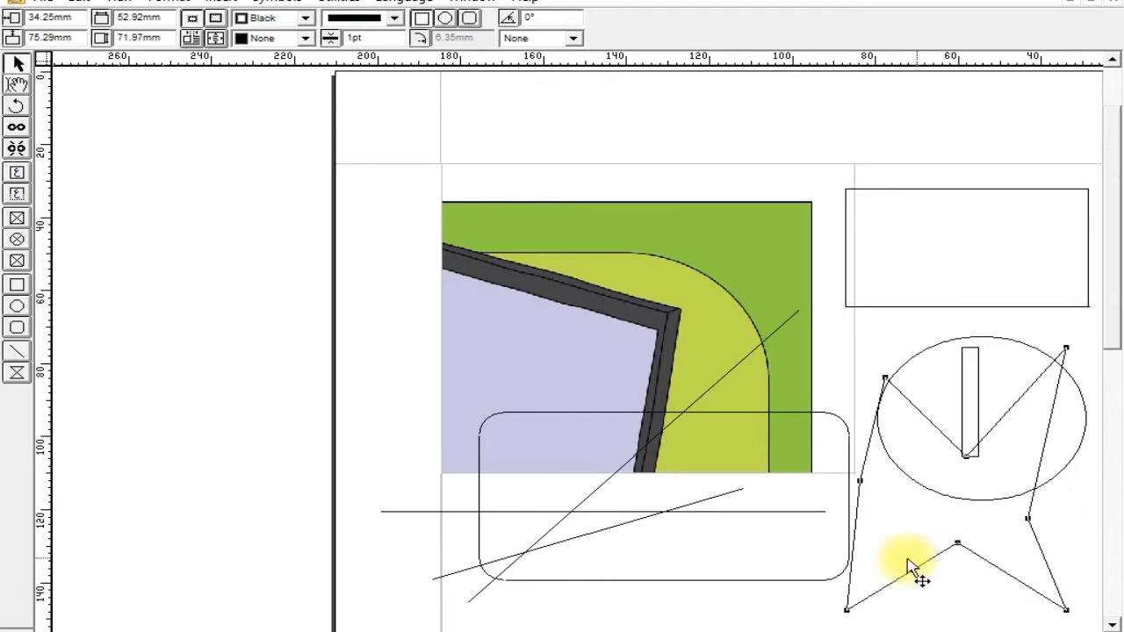
pyautogui.moveTo(854, 560); pyautogui.dragTo(894, 518)
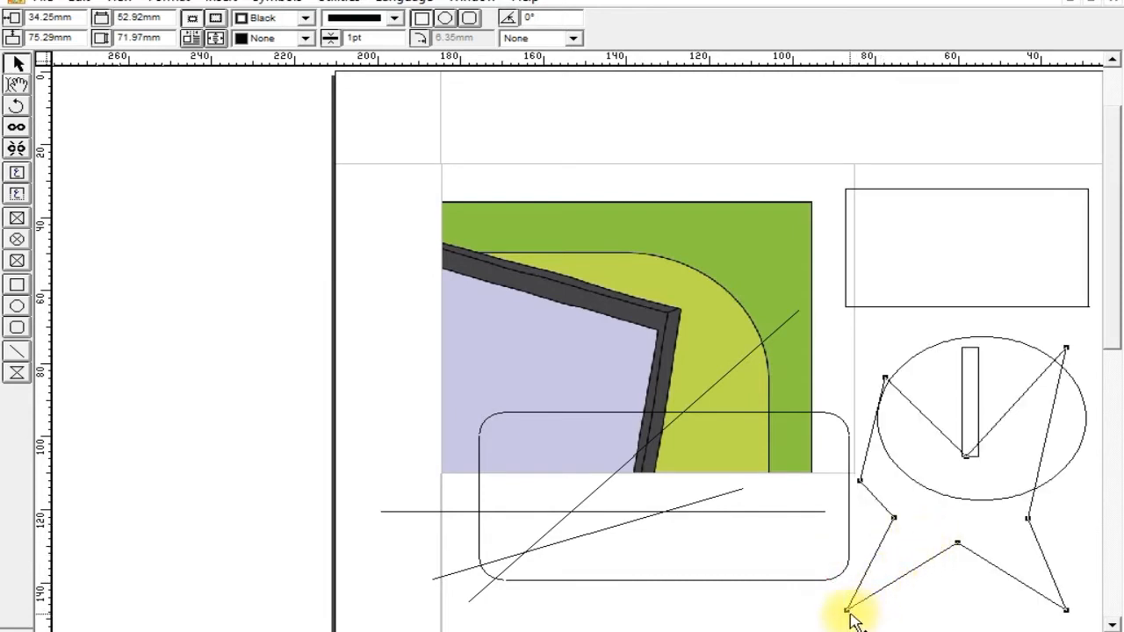
pyautogui.moveTo(848, 612); pyautogui.dragTo(888, 562)
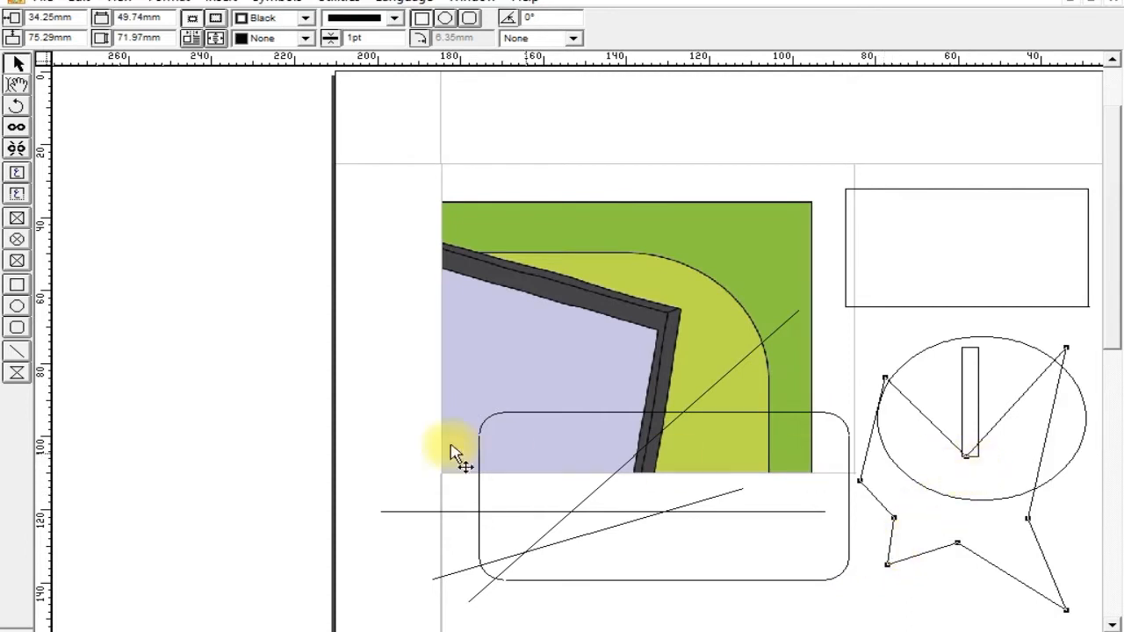
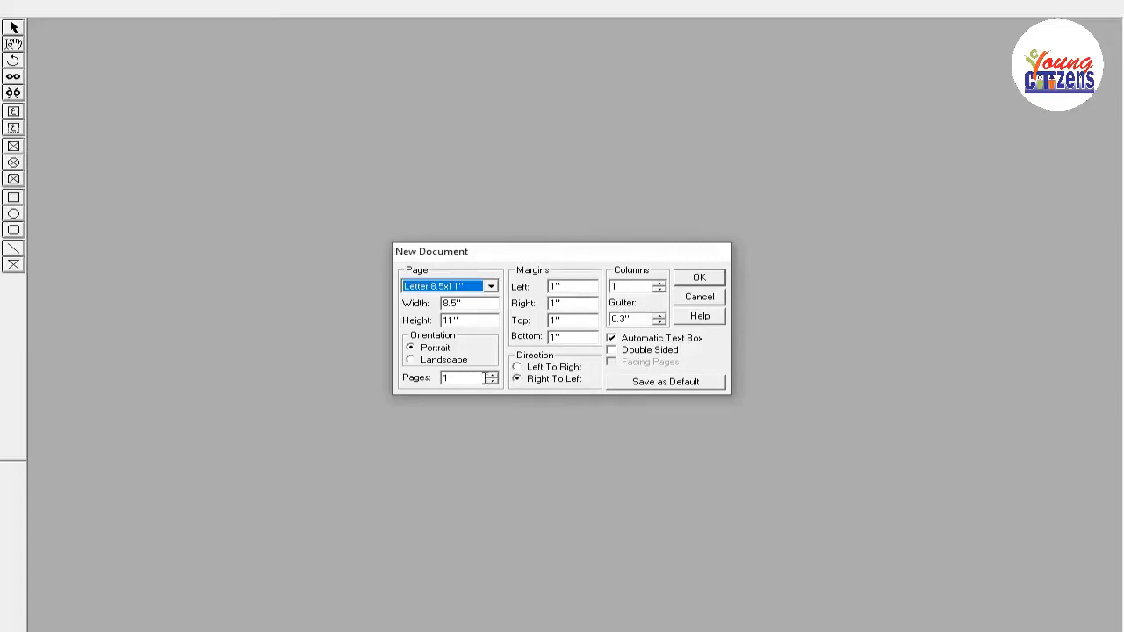
# Create a one-page portrait Letter 8.5x11" document with 1" margins, one column, right-to-left direction and an automatic text box.
pyautogui.click(492, 376)
pyautogui.click(492, 376)
pyautogui.click(492, 376)
pyautogui.click(492, 383)
pyautogui.click(493, 382)
pyautogui.click(492, 383)
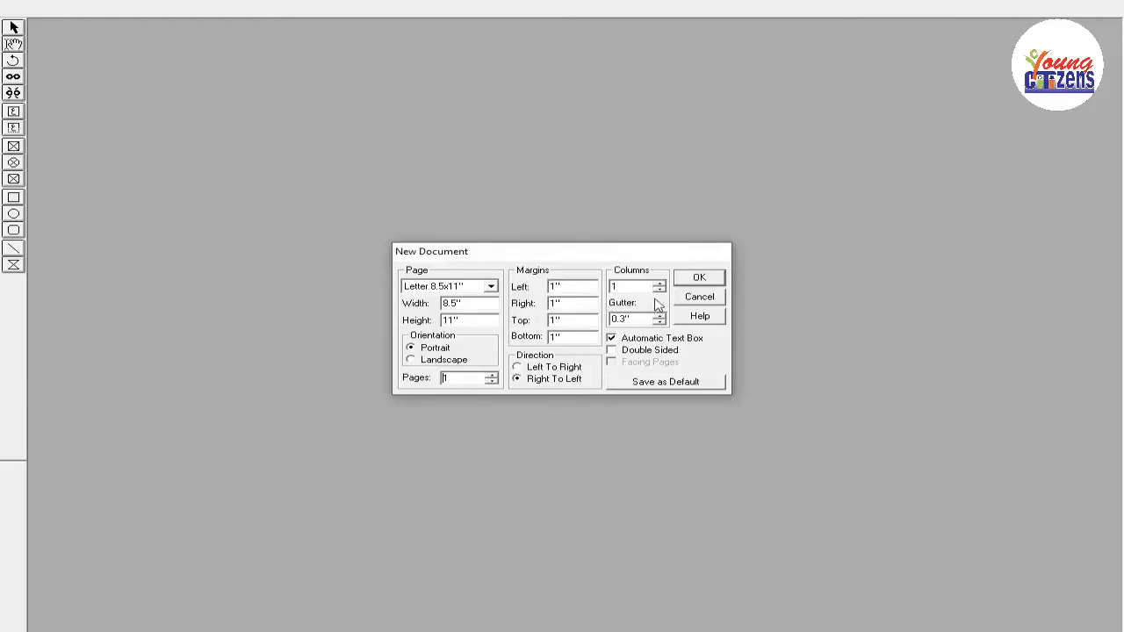
pyautogui.click(693, 279)
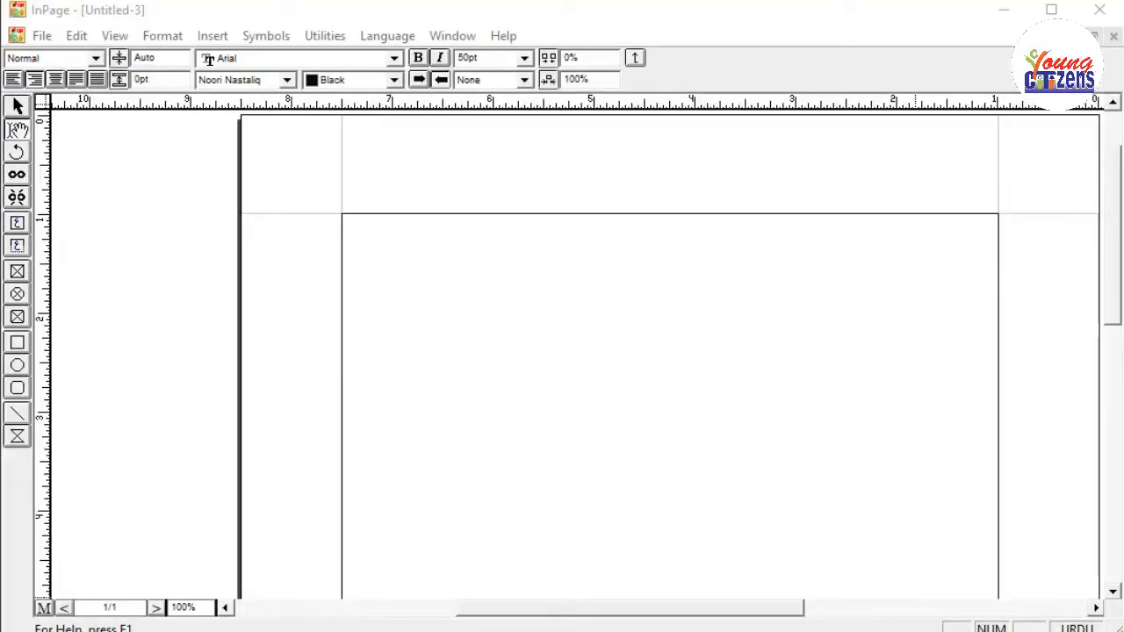
# Write the first verse line "چارہ سمجھ کر شاعری سارے گدھے چرنے لگے" in the page's text box.
pyautogui.click(835, 439)
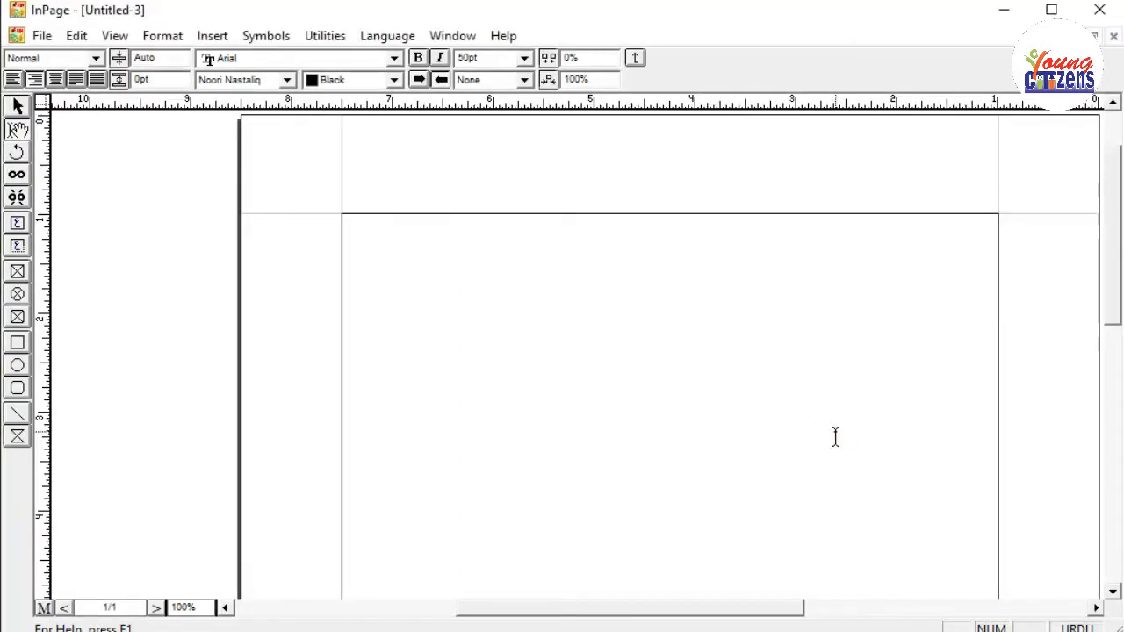
pyautogui.write('چارہ سمجھ ک')
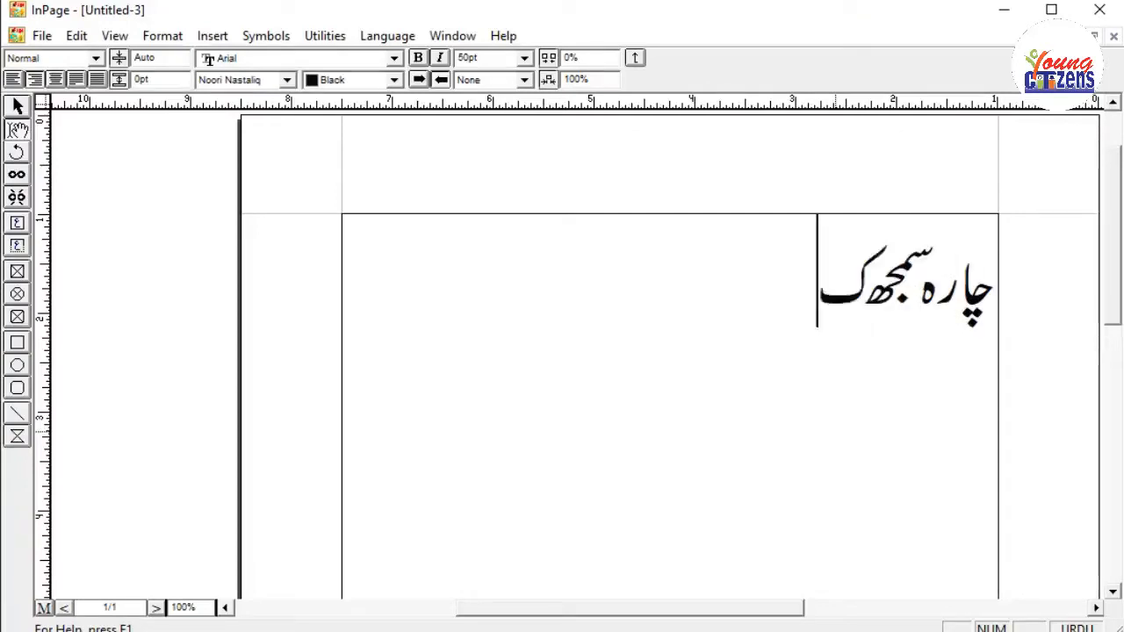
pyautogui.write('ر شاعری سار')
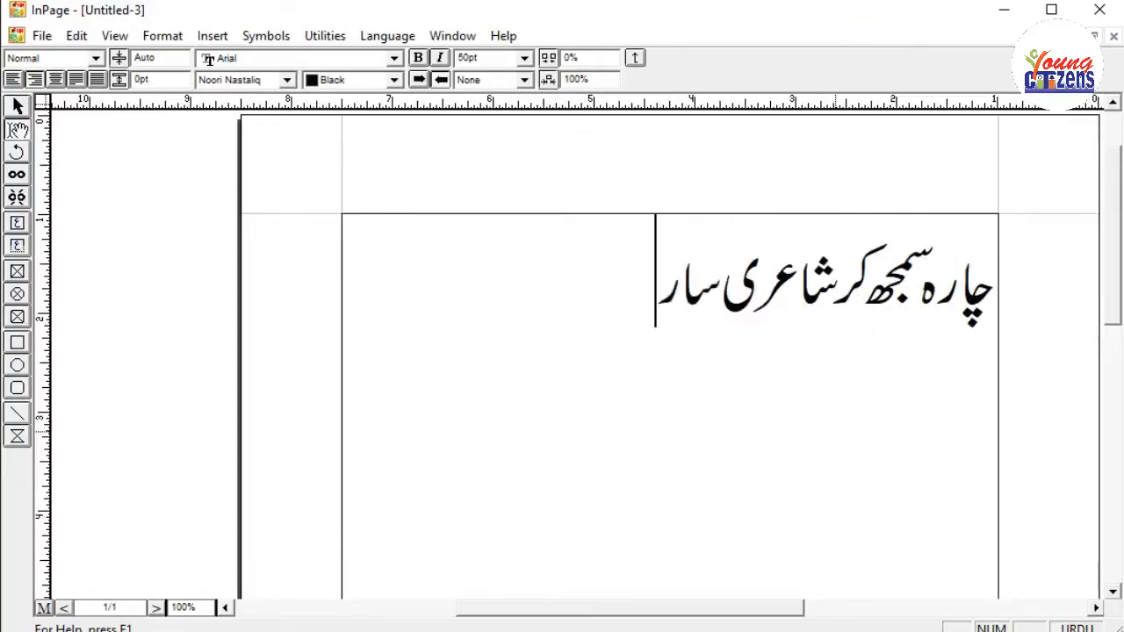
pyautogui.write('ے گدھے')
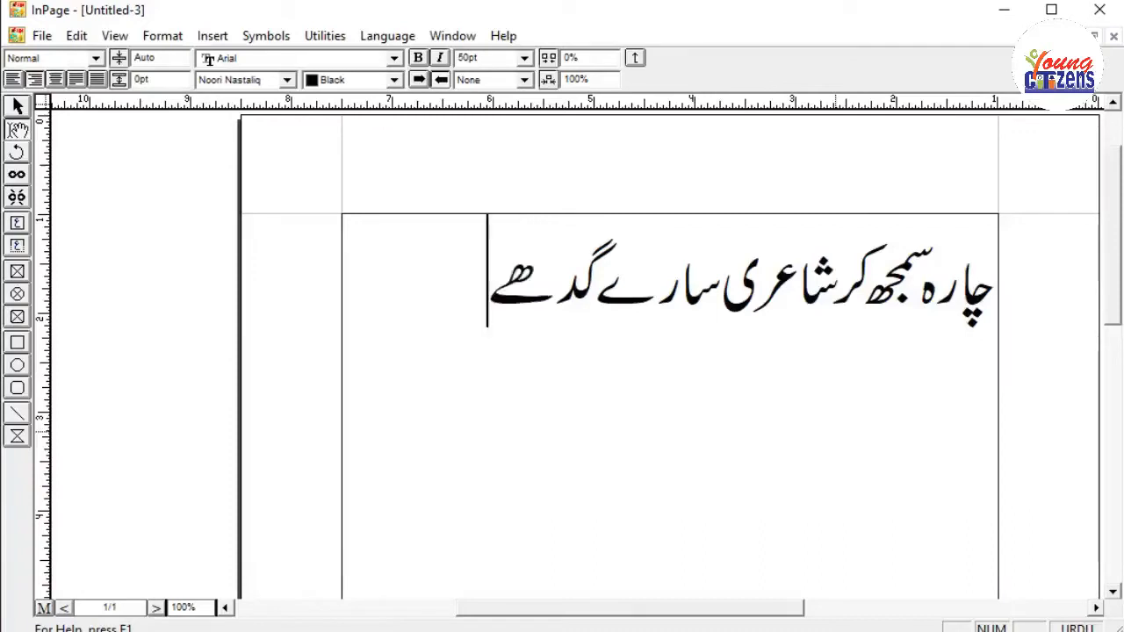
pyautogui.write(' چرنے لگے')
# Add the second verse line "اردو زباں آتی نہیں، اور شاعری کرنے لگے" as a new paragraph.
pyautogui.press('Return')
pyautogui.write('اردو زباں آتی نہیں')
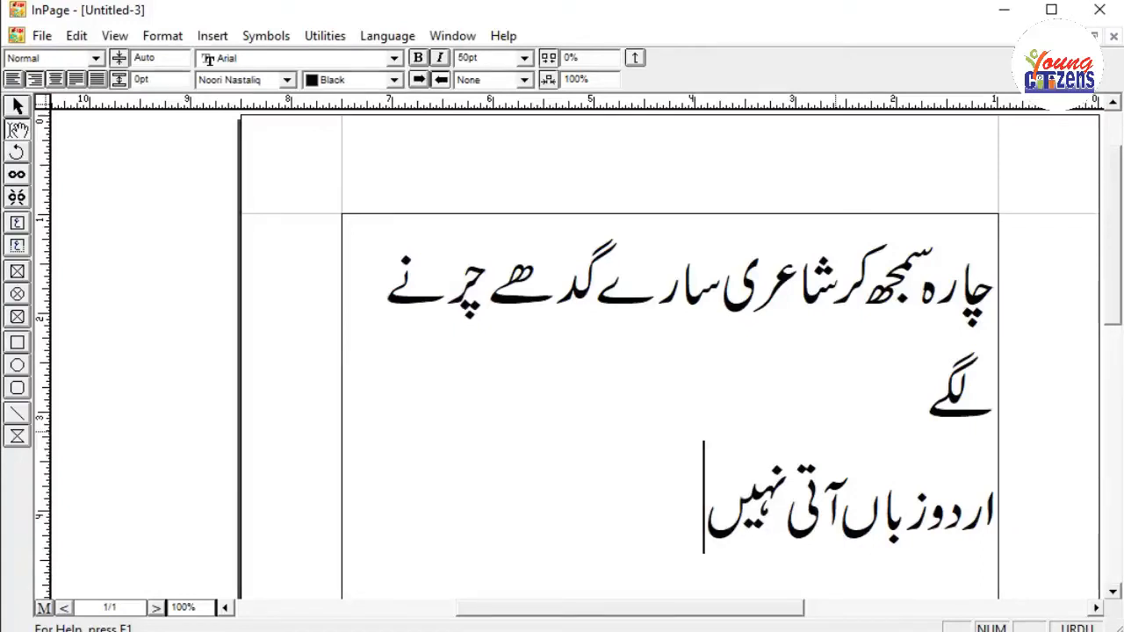
pyautogui.write('، اورشاعر')
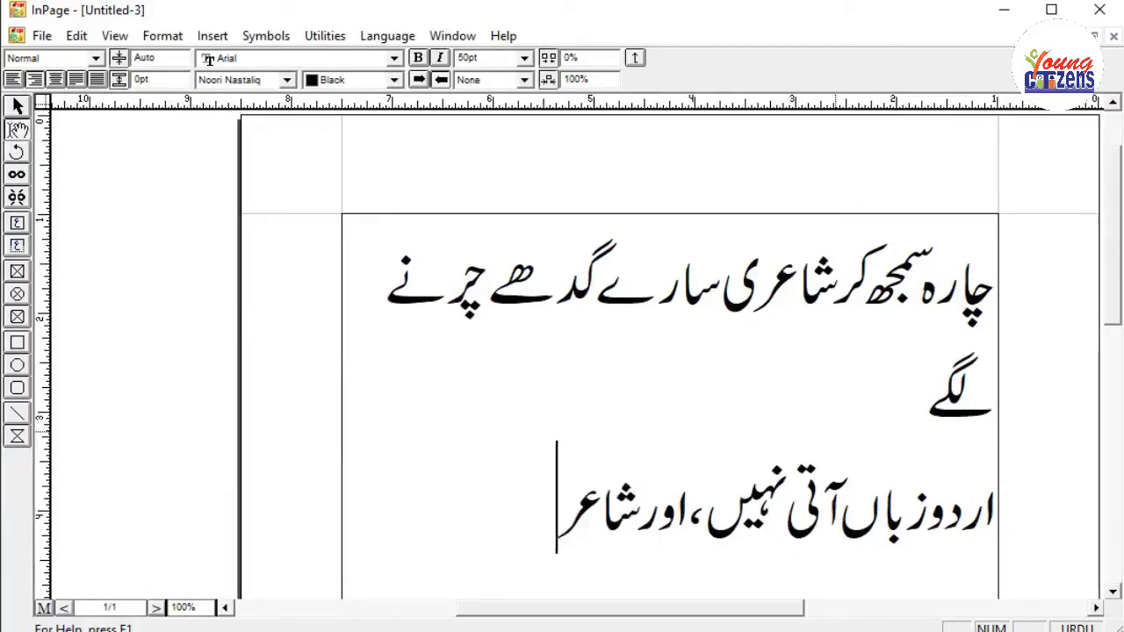
pyautogui.write('ی کرنے لگے')
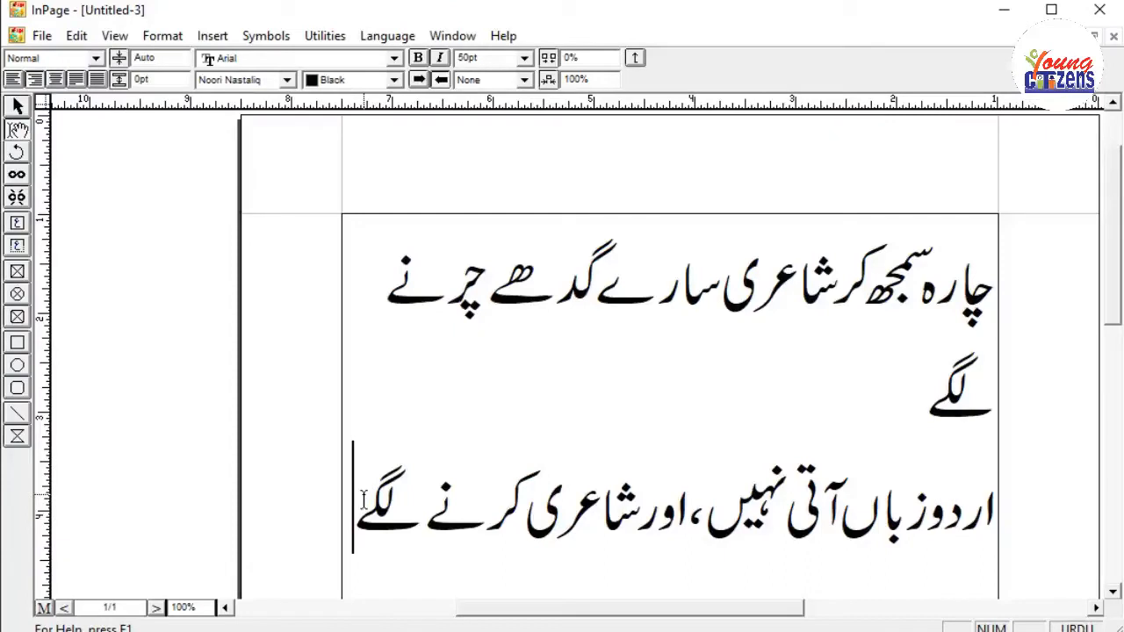
# Select the whole couplet and apply left, centred, justified and finally full-justified alignment.
pyautogui.moveTo(364, 499); pyautogui.dragTo(997, 299)
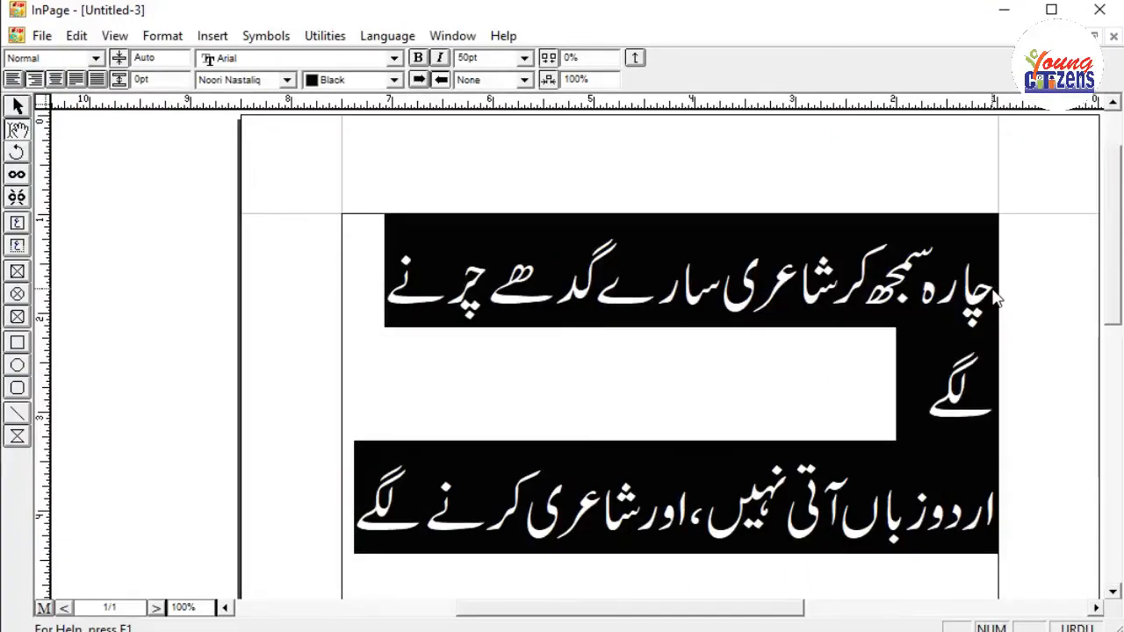
pyautogui.hotkey('ctrl', 'alt', 'l')
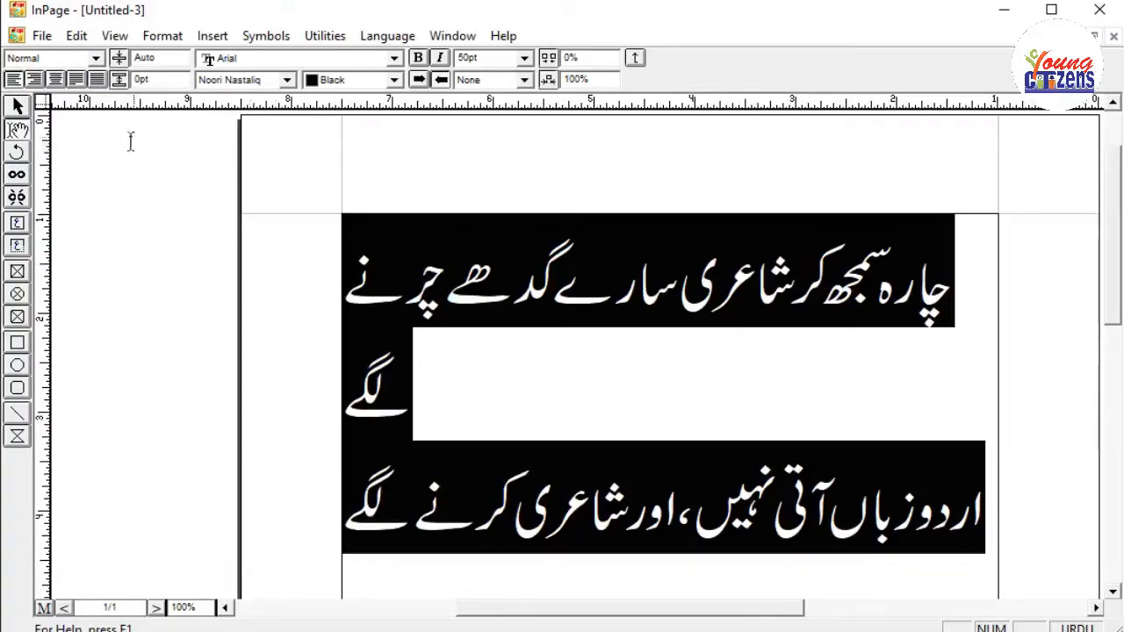
pyautogui.click(57, 79)
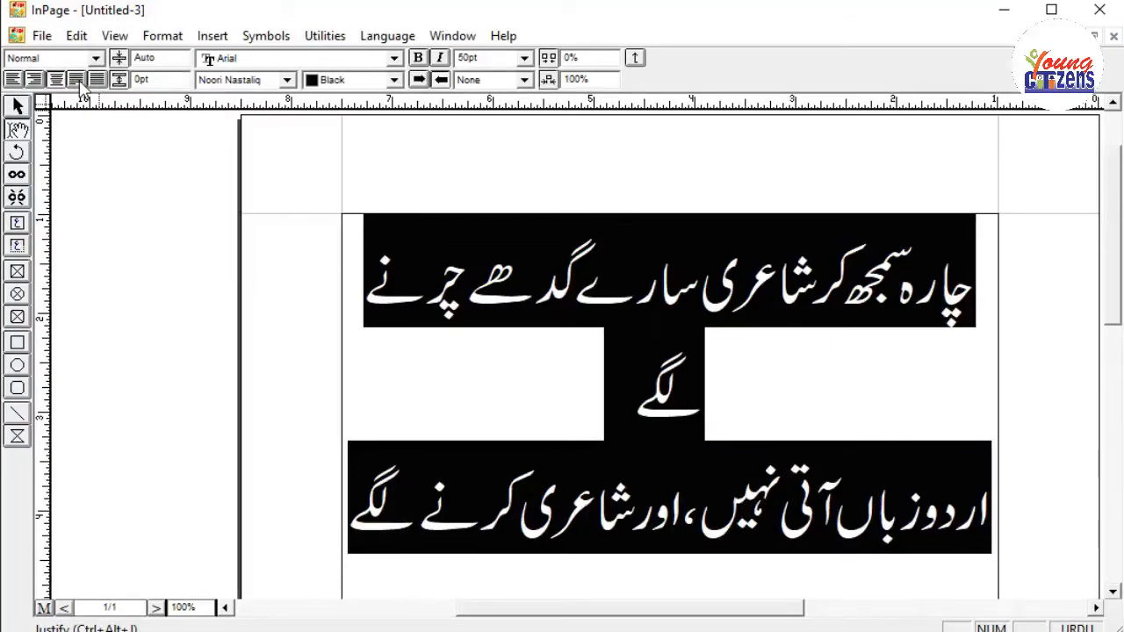
pyautogui.click(78, 80)
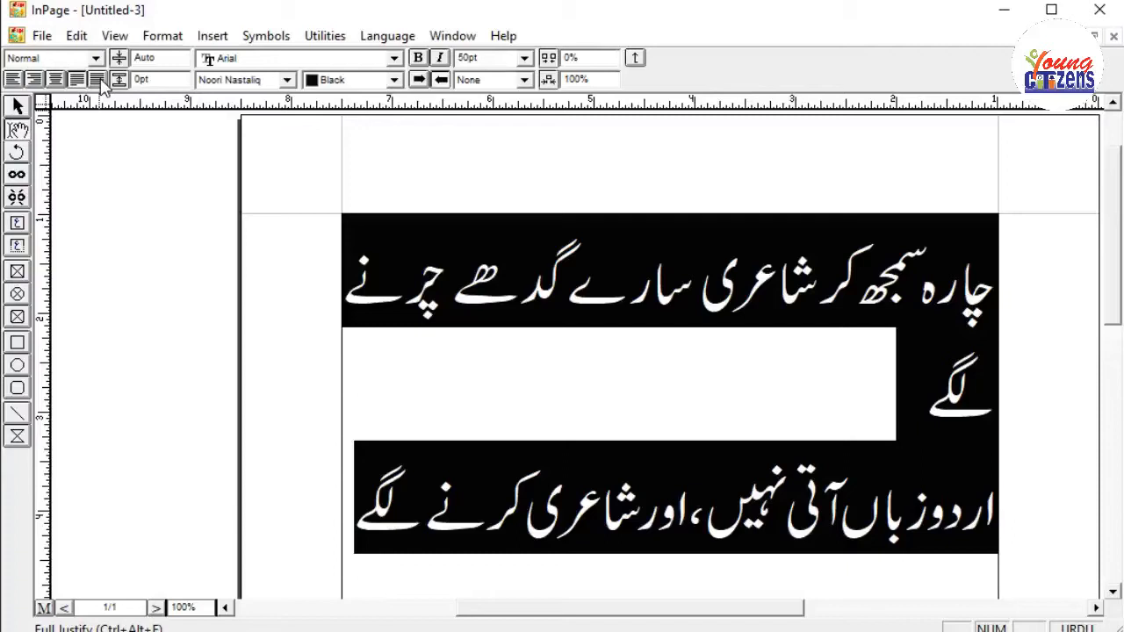
pyautogui.click(100, 79)
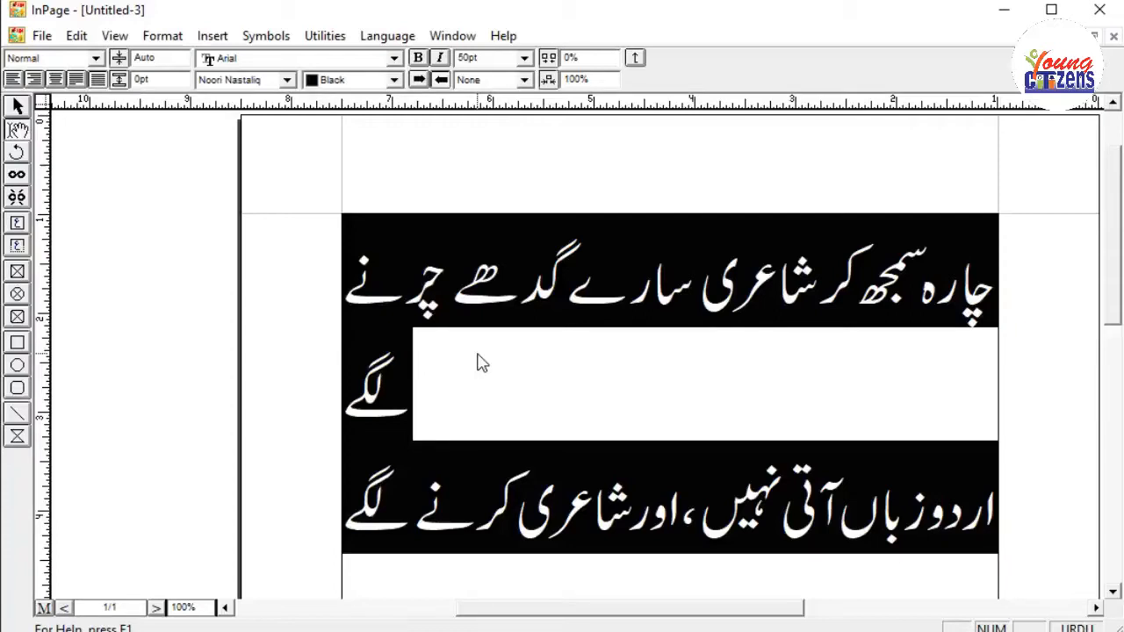
# Tighten the selected couplet's character spacing to -3% and deselect the text.
pyautogui.press('F11')
pyautogui.press('F11')
pyautogui.press('F11')
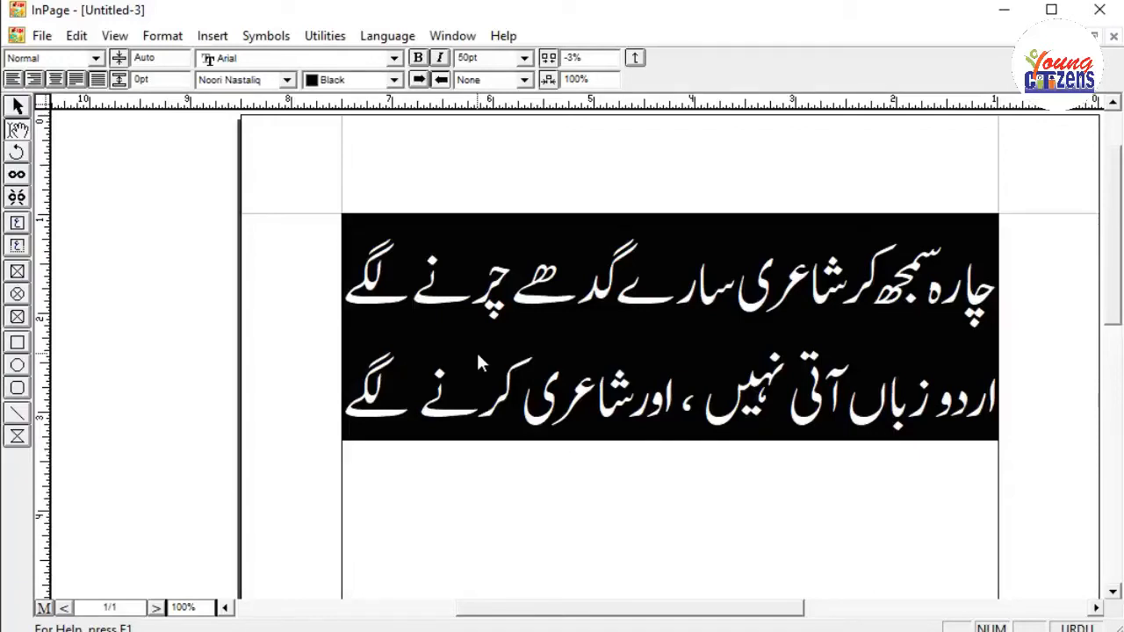
pyautogui.press('Left')
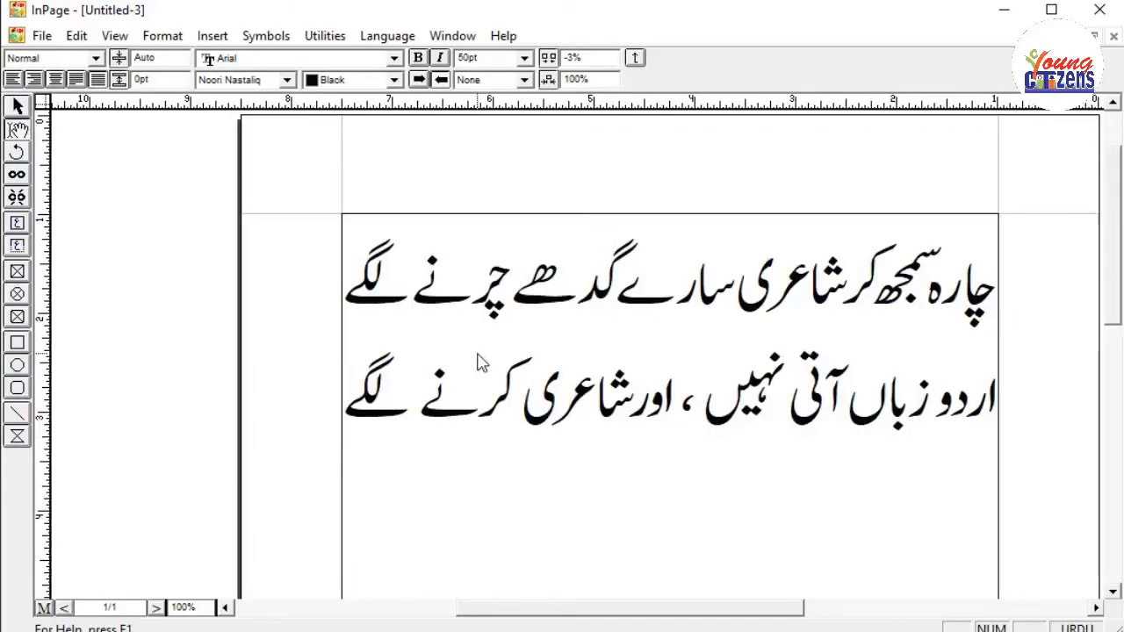
# Add a third line "یہ فورس جسٹی فائیڈ ہے" below the couplet, with a space between جسٹی and فائیڈ.
pyautogui.press('Return')
pyautogui.write('یہ فورس')
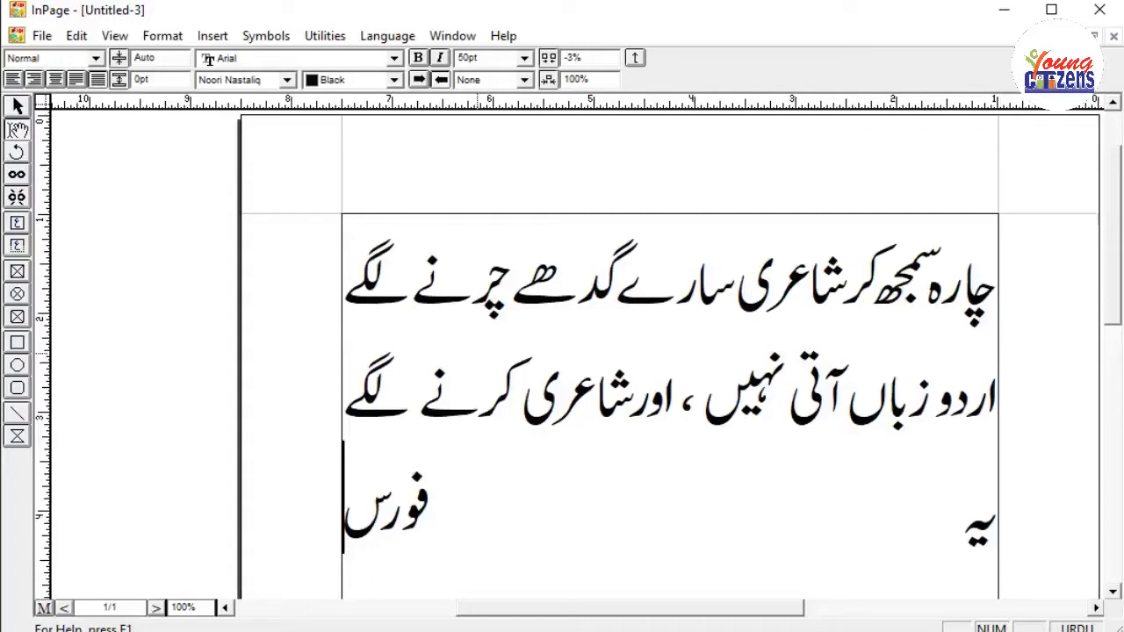
pyautogui.write(' جسٹ')
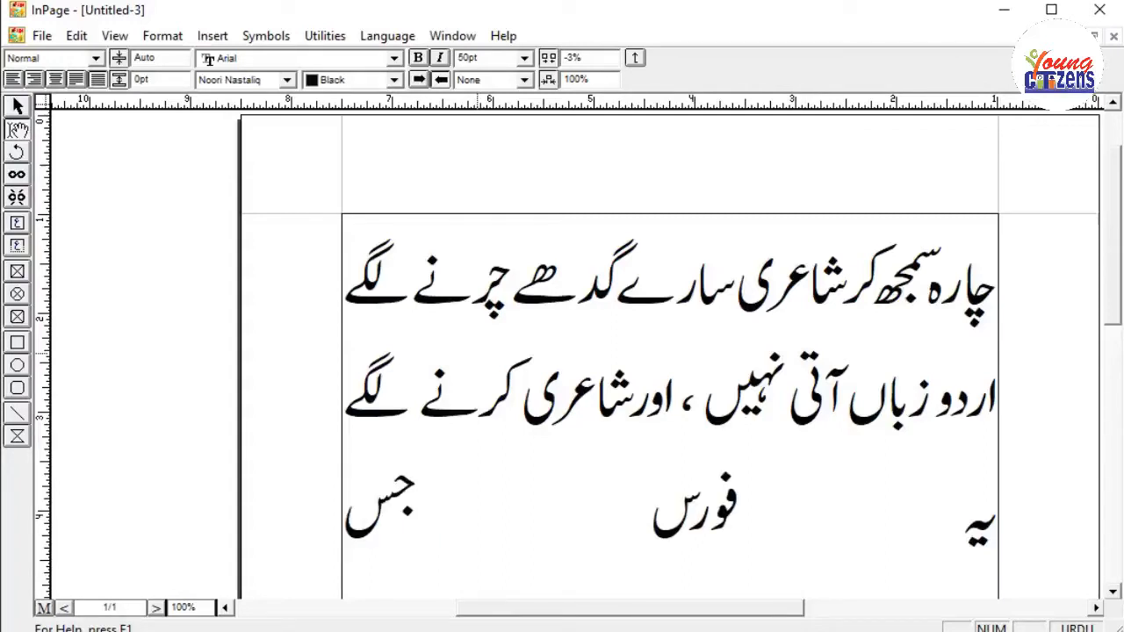
pyautogui.write('ی فا')
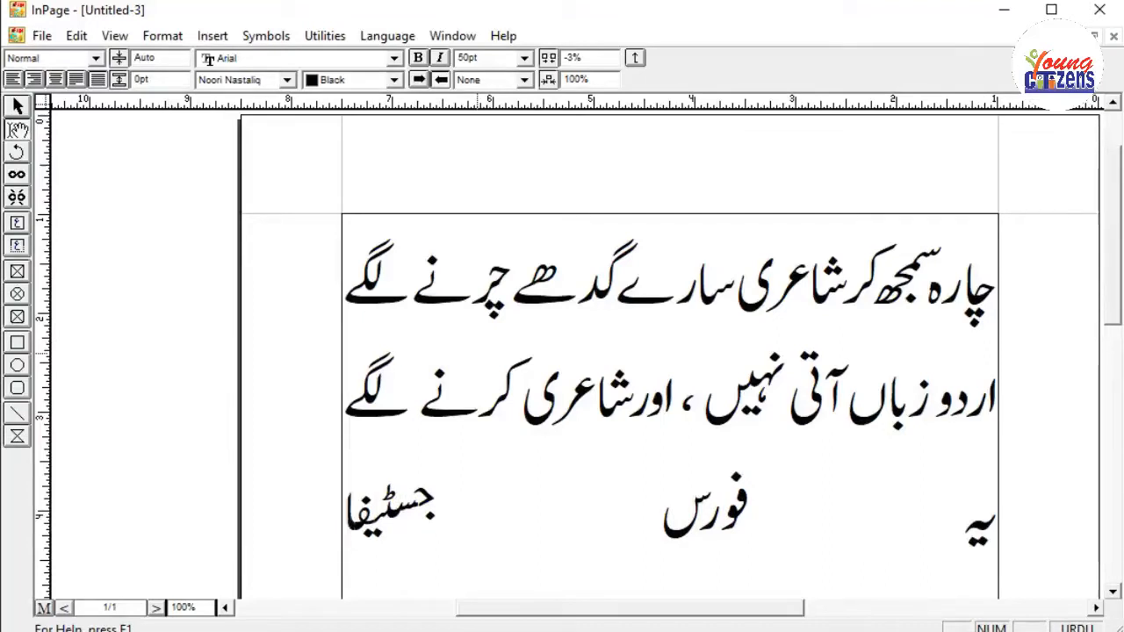
pyautogui.write('ئی')
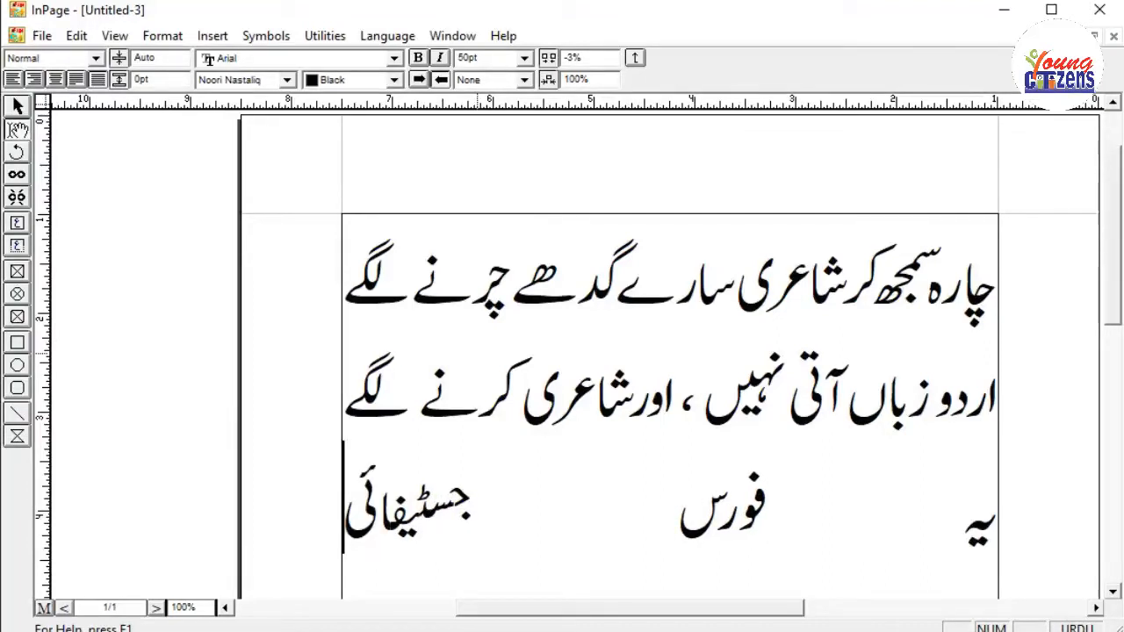
pyautogui.write('ڈ')
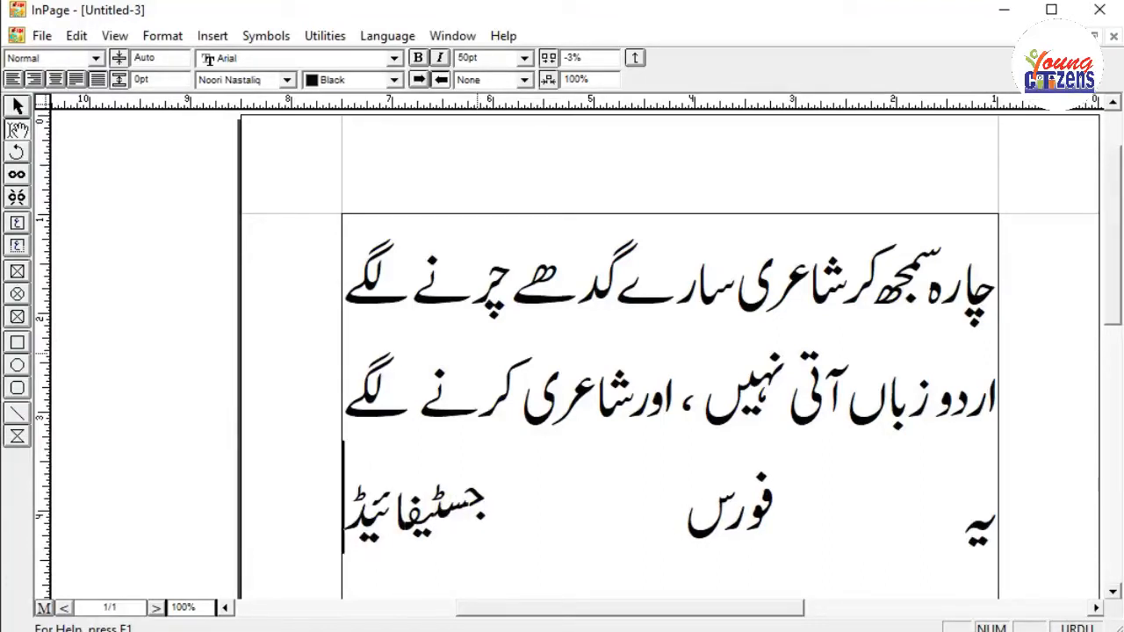
pyautogui.write(' ہے')
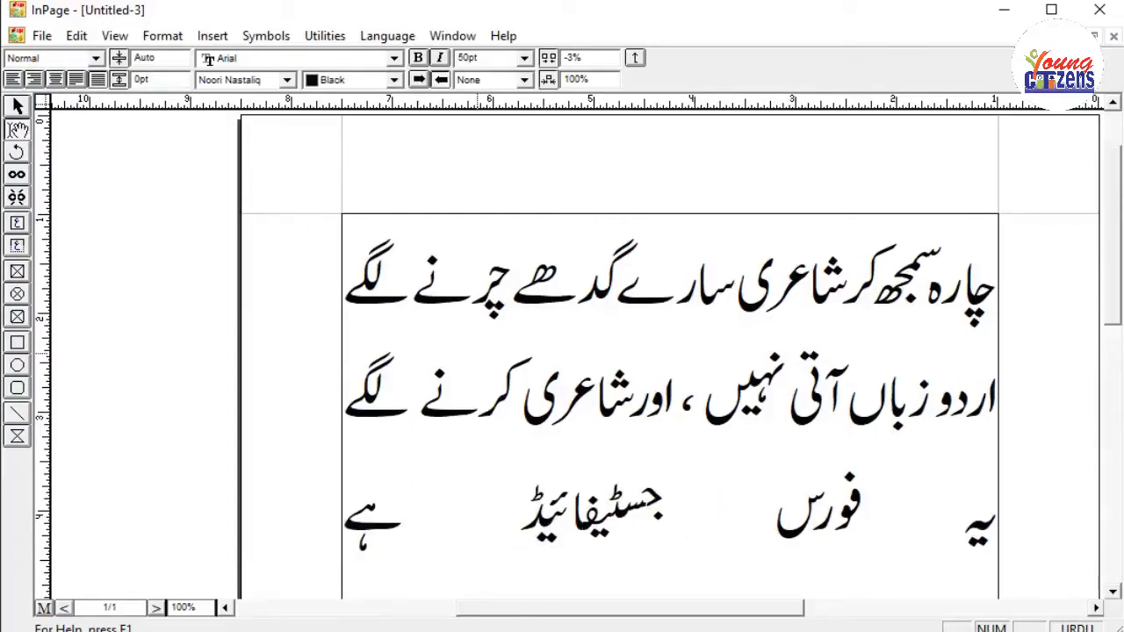
pyautogui.click(601, 518)
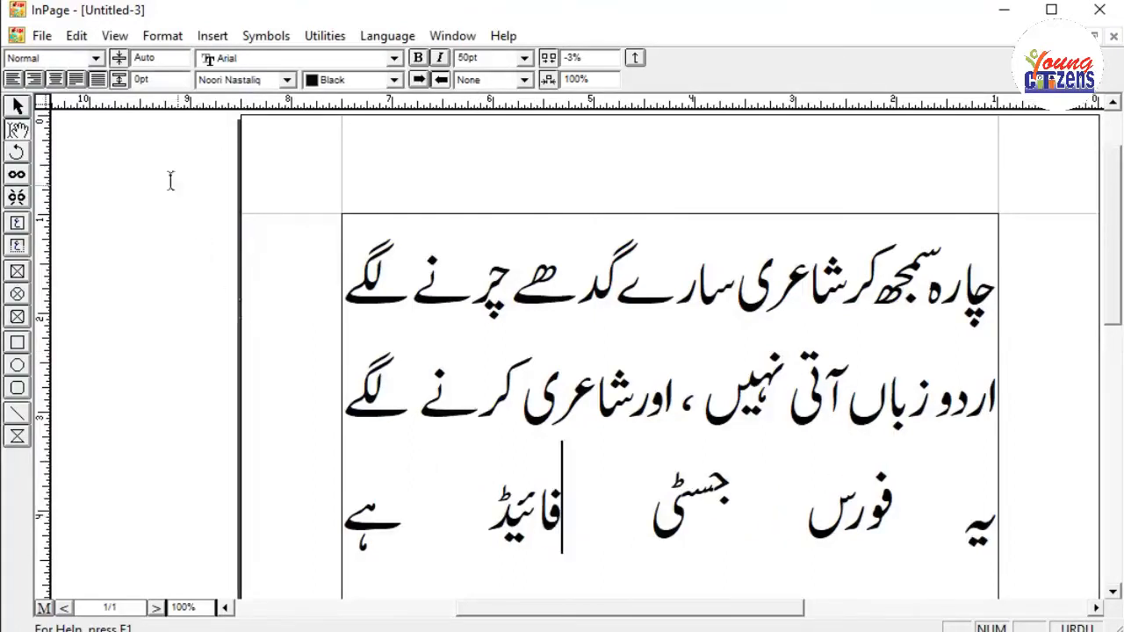
# Align the third line right, left and finally justified, and end it with the full stop "۔".
pyautogui.click(32, 81)
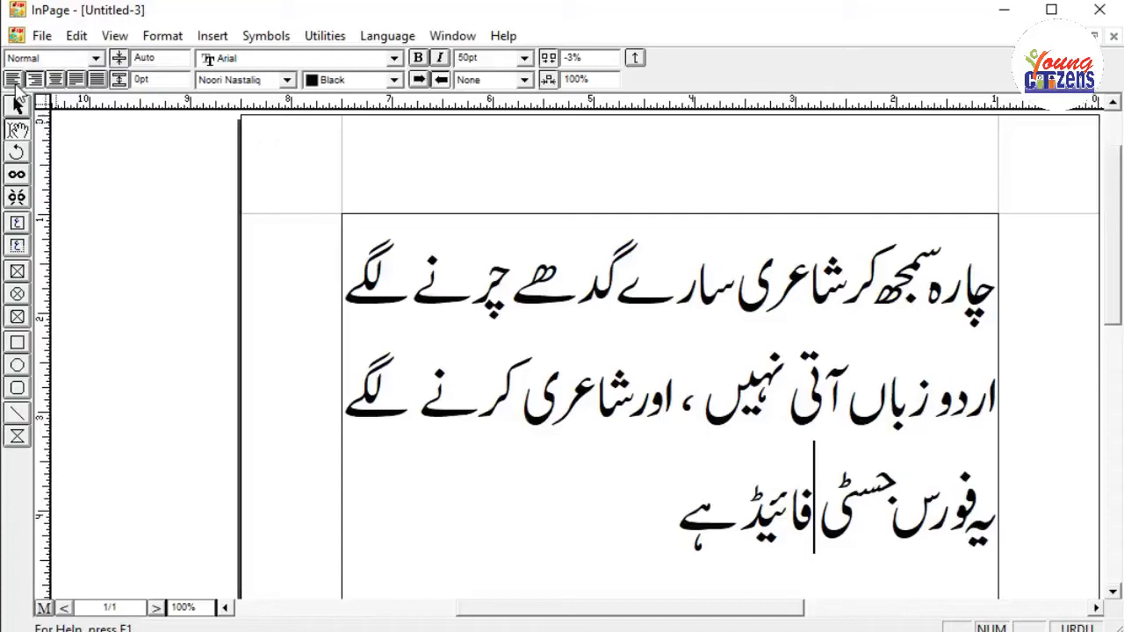
pyautogui.click(13, 79)
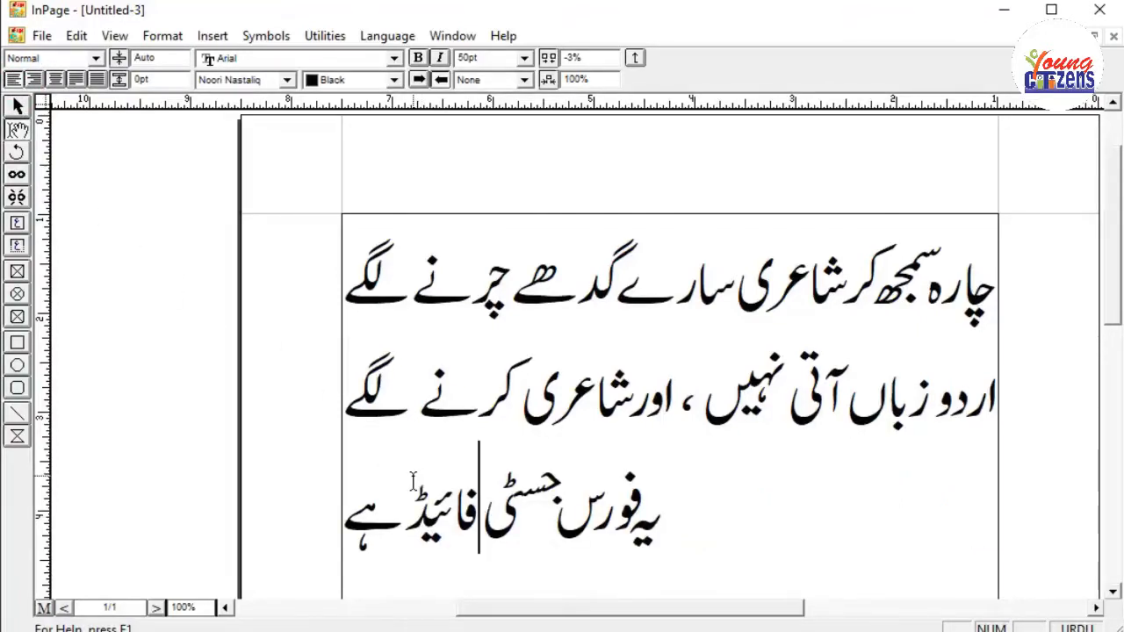
pyautogui.click(77, 79)
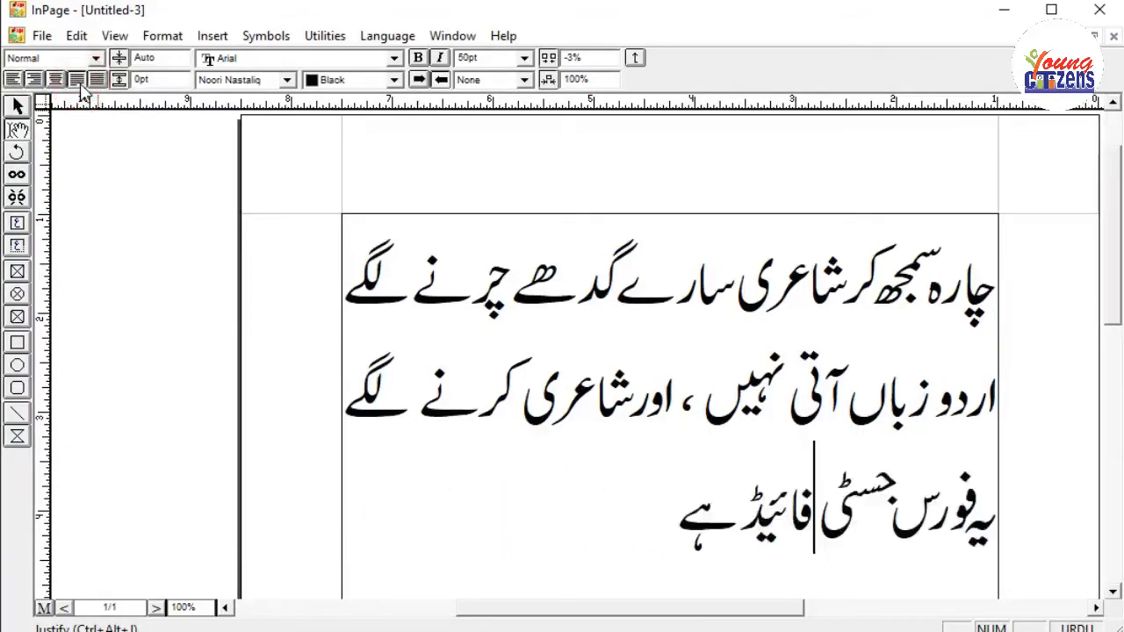
pyautogui.click(679, 524)
pyautogui.write('۔')
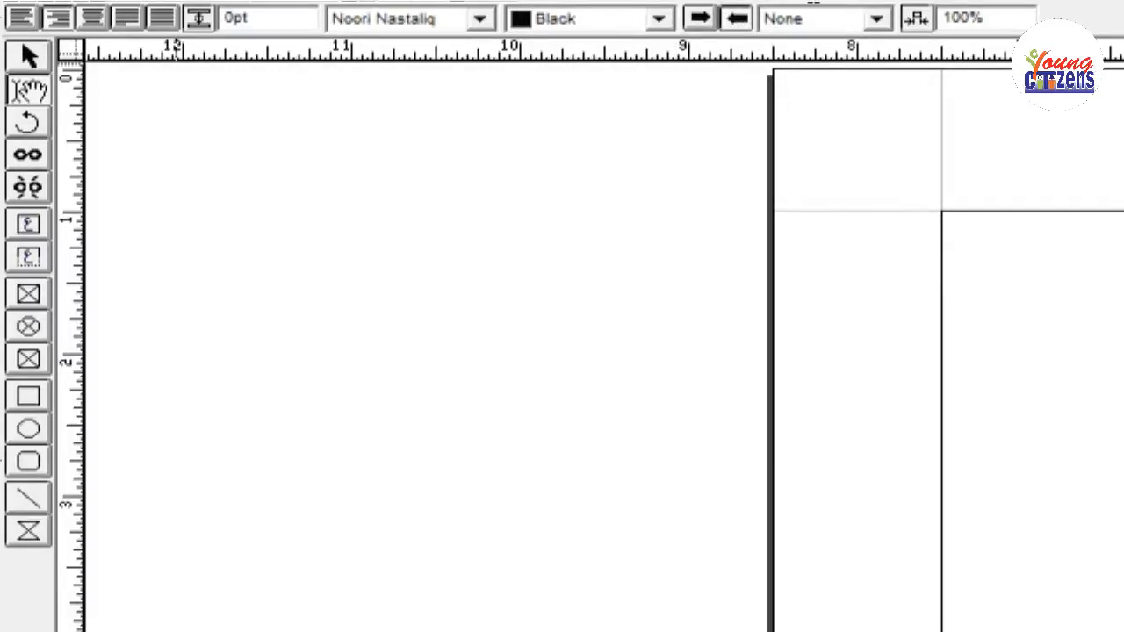
# Choose None as the underline style and write the word "پاکستان" in the blank page's text box.
pyautogui.click(876, 19)
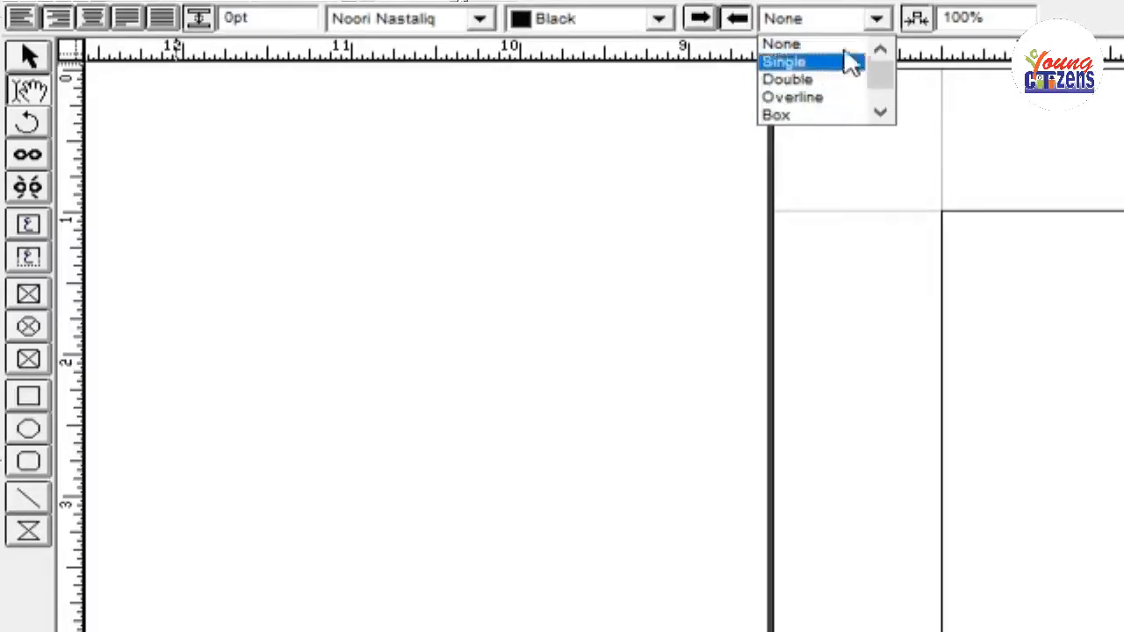
pyautogui.click(782, 44)
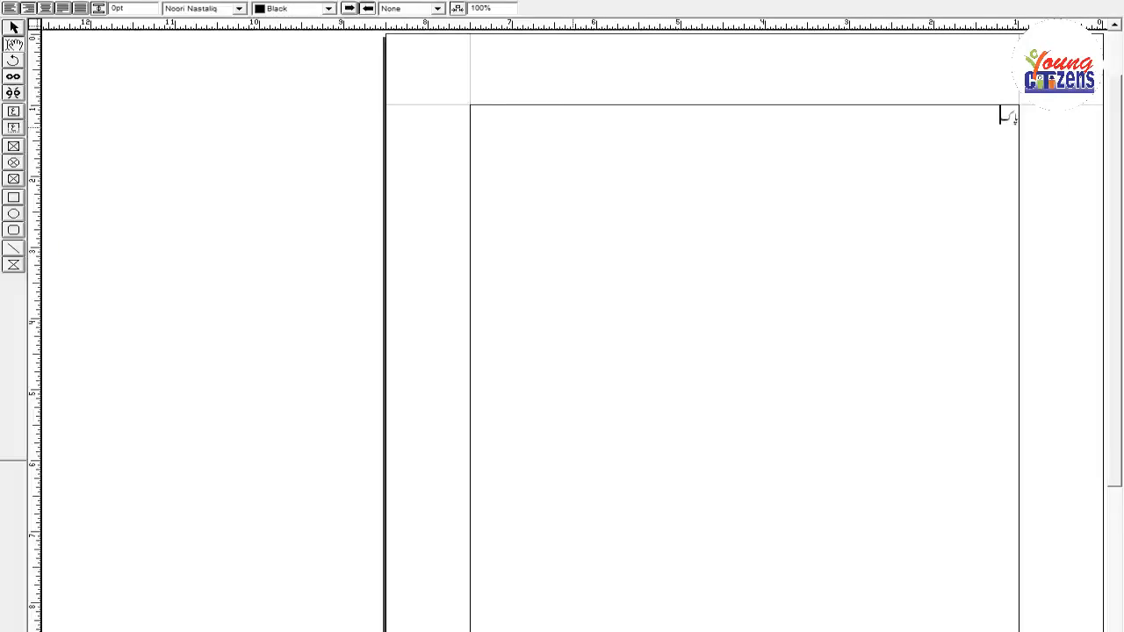
pyautogui.write('ست')
pyautogui.write('ان')
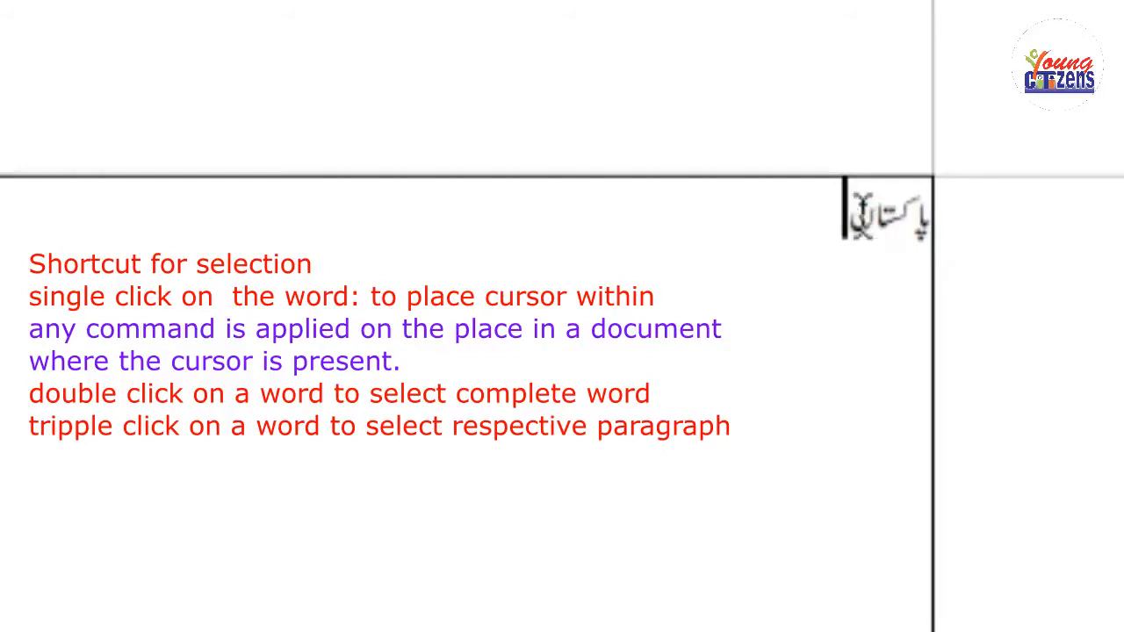
# Select the word "پاکستان", enlarge its text, and place the cursor at the end of the word.
pyautogui.doubleClick(911, 225)
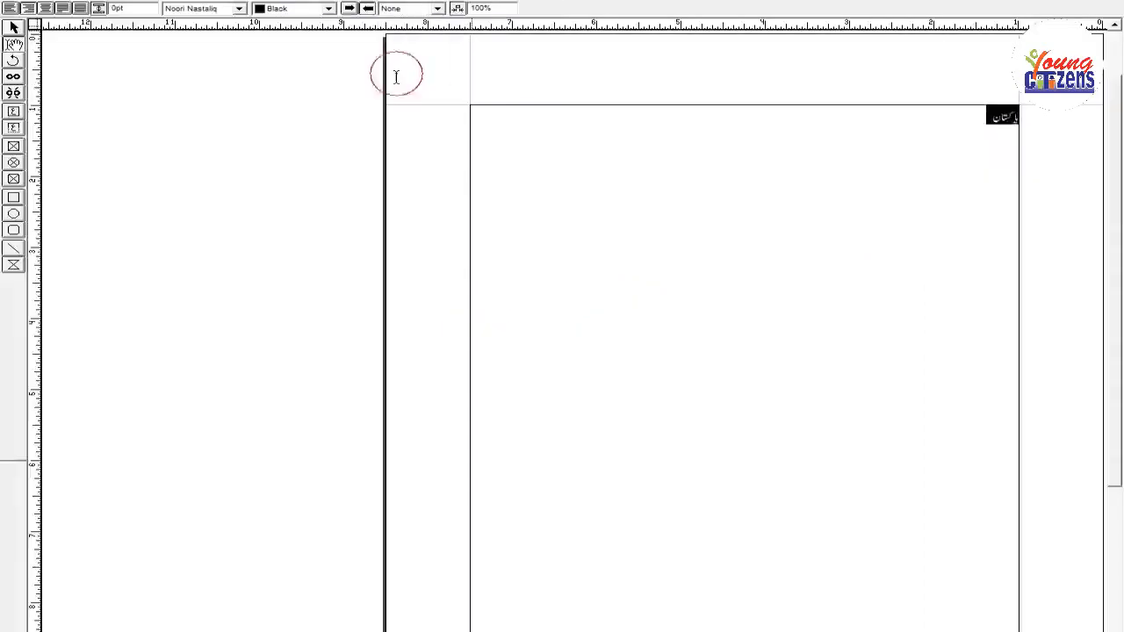
pyautogui.hotkey('ctrl', 'F8')
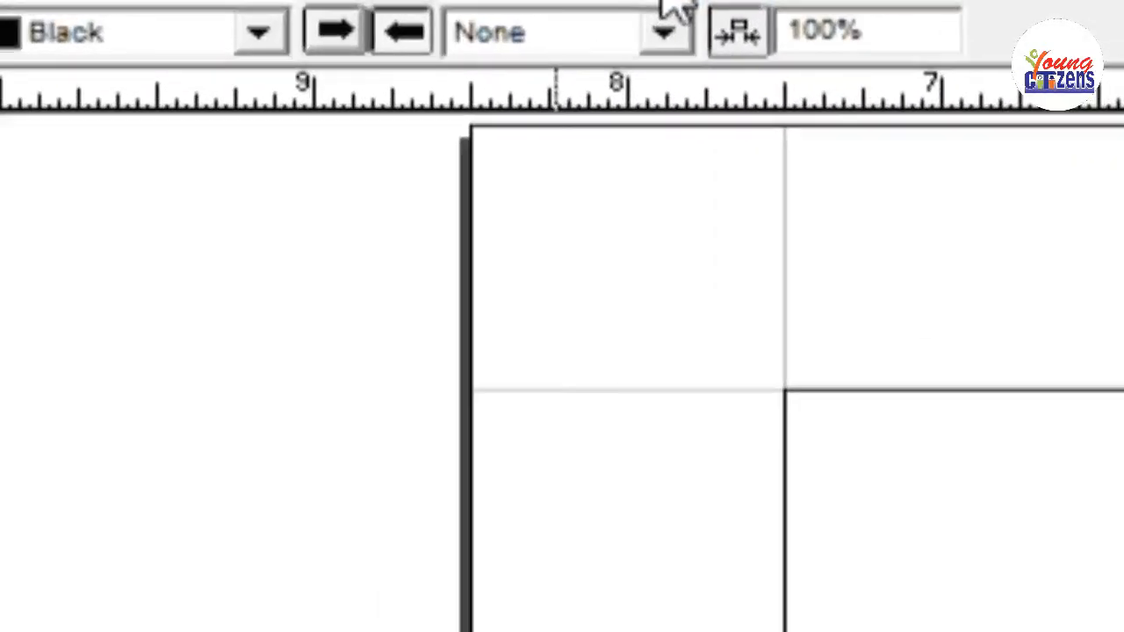
pyautogui.click(665, 31)
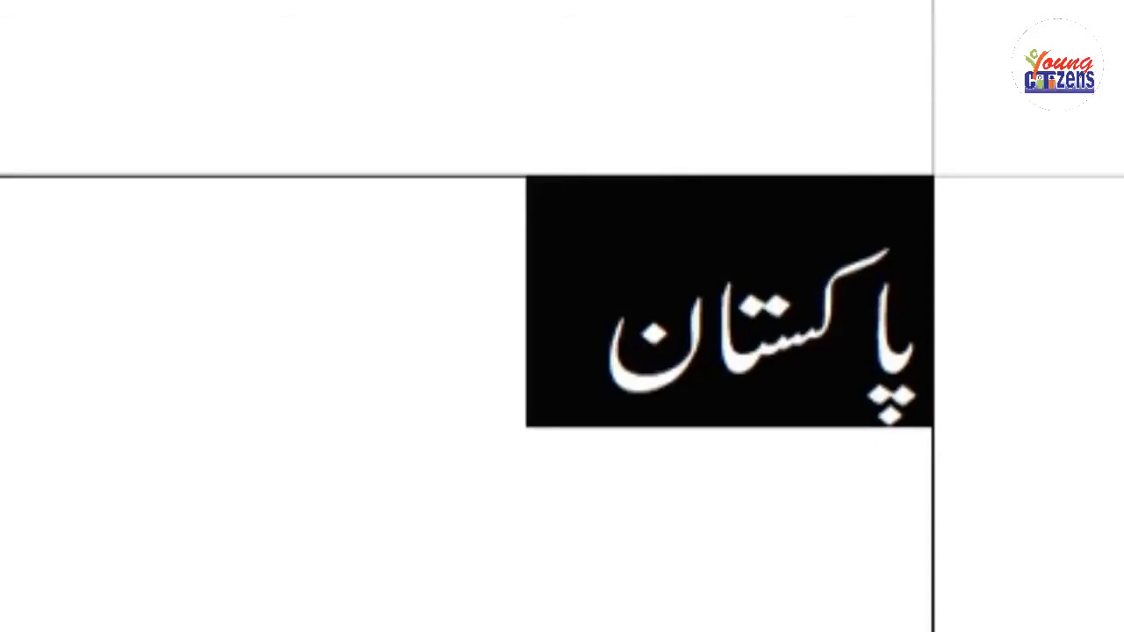
pyautogui.click(600, 347)
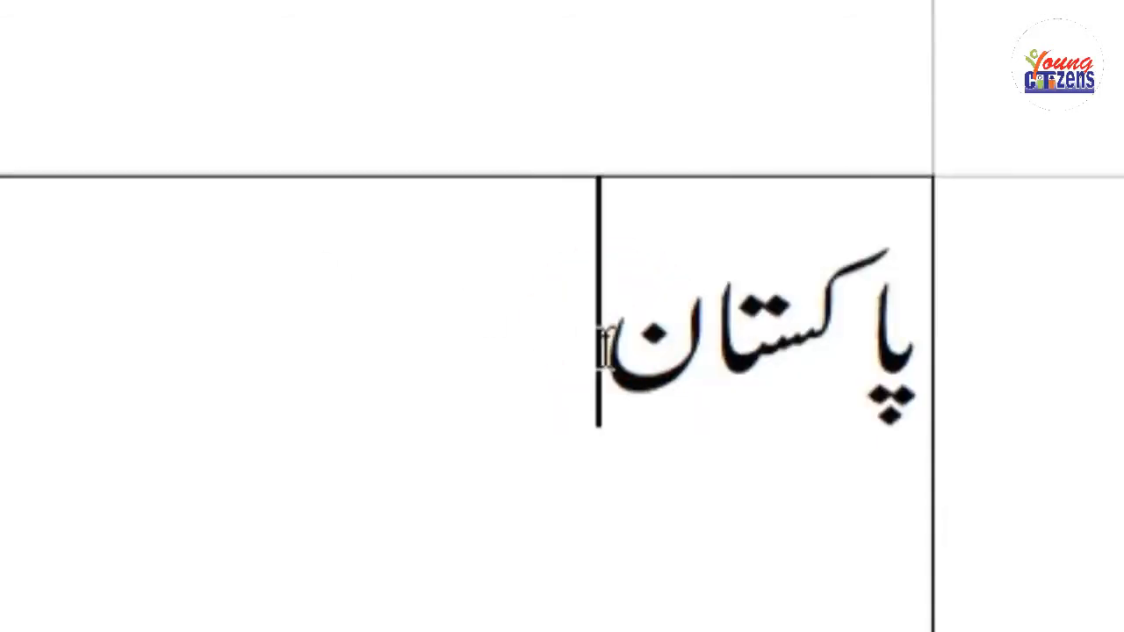
# Continue the line after "پاکستان" with the words "زندہ باد".
pyautogui.write('زن')
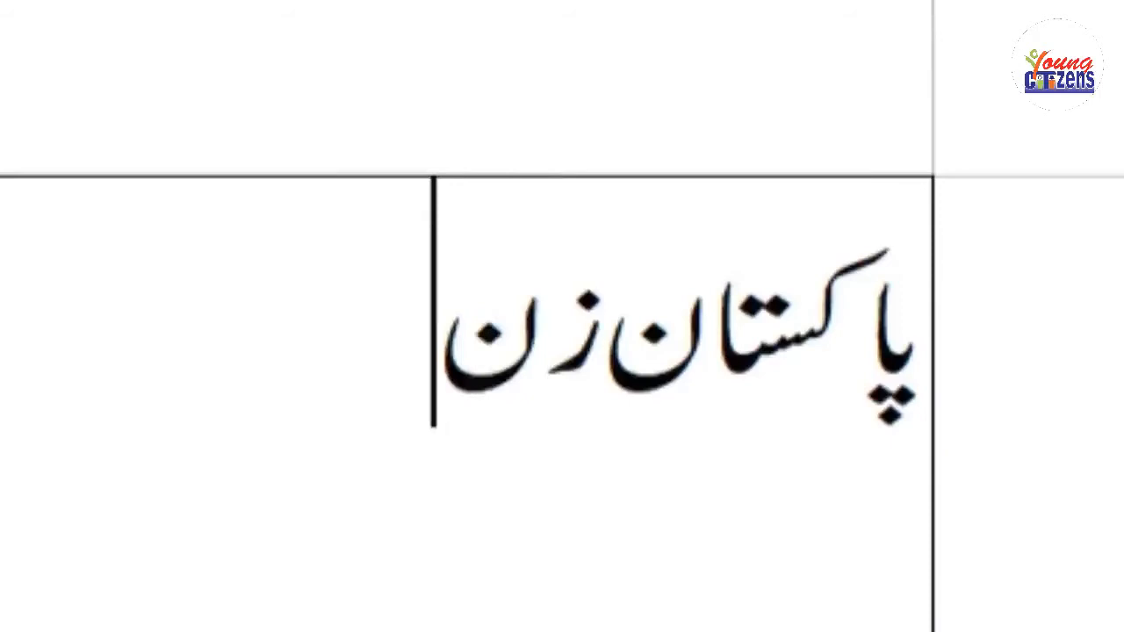
pyautogui.write('ده')
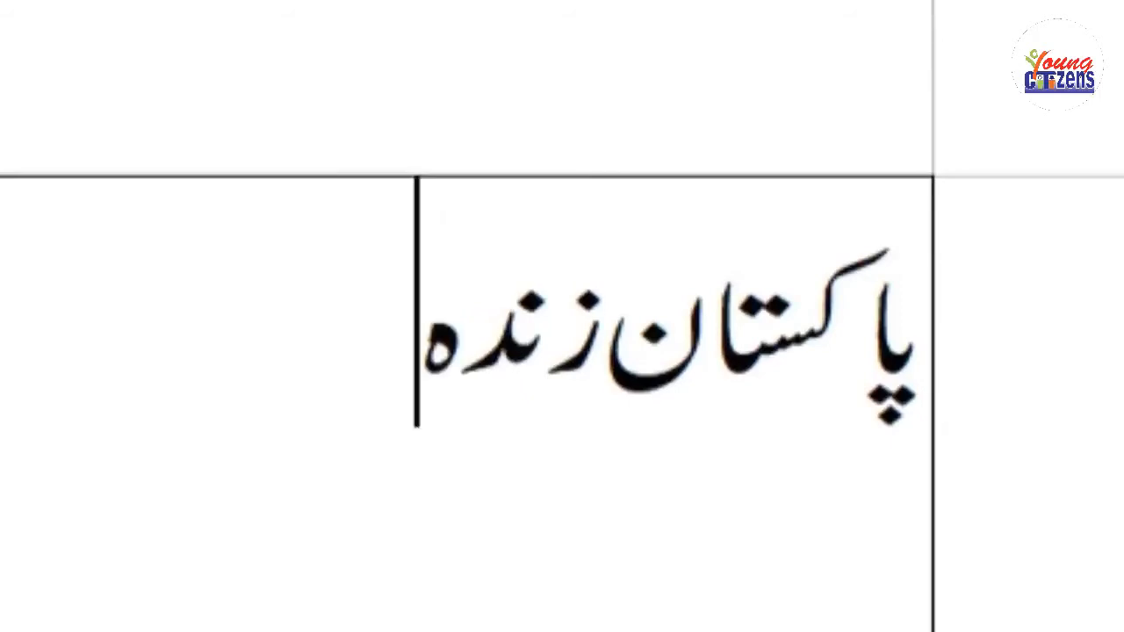
pyautogui.write(' باد')
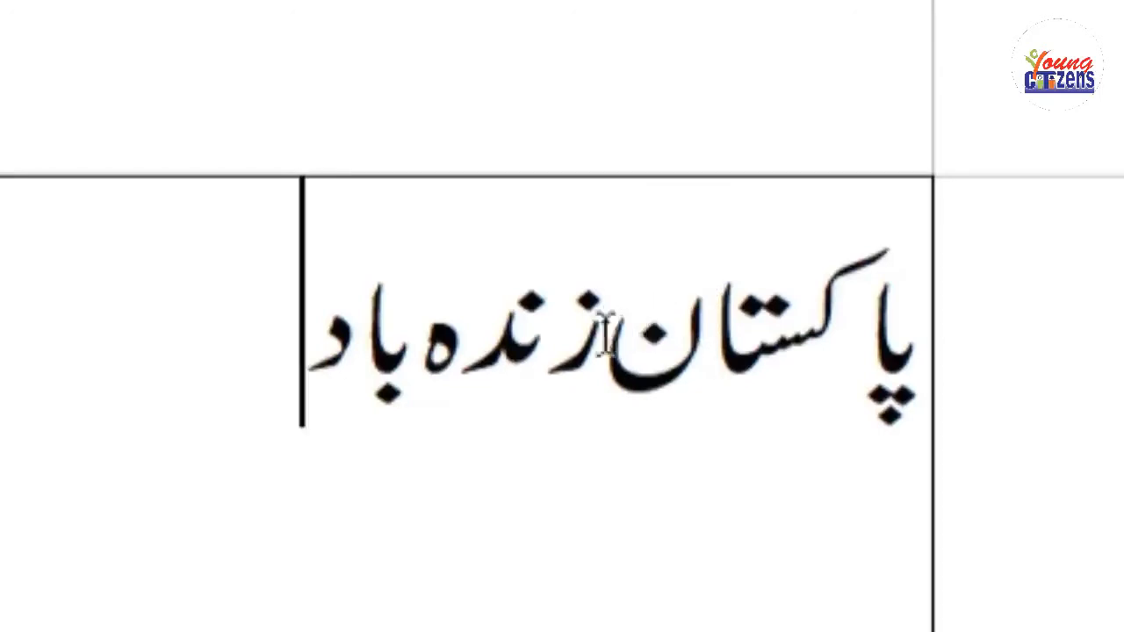
# Try wider character spacing and a different character width on the whole phrase, then return the width to 100% and undo the spacing.
pyautogui.moveTo(323, 382); pyautogui.dragTo(830, 334)
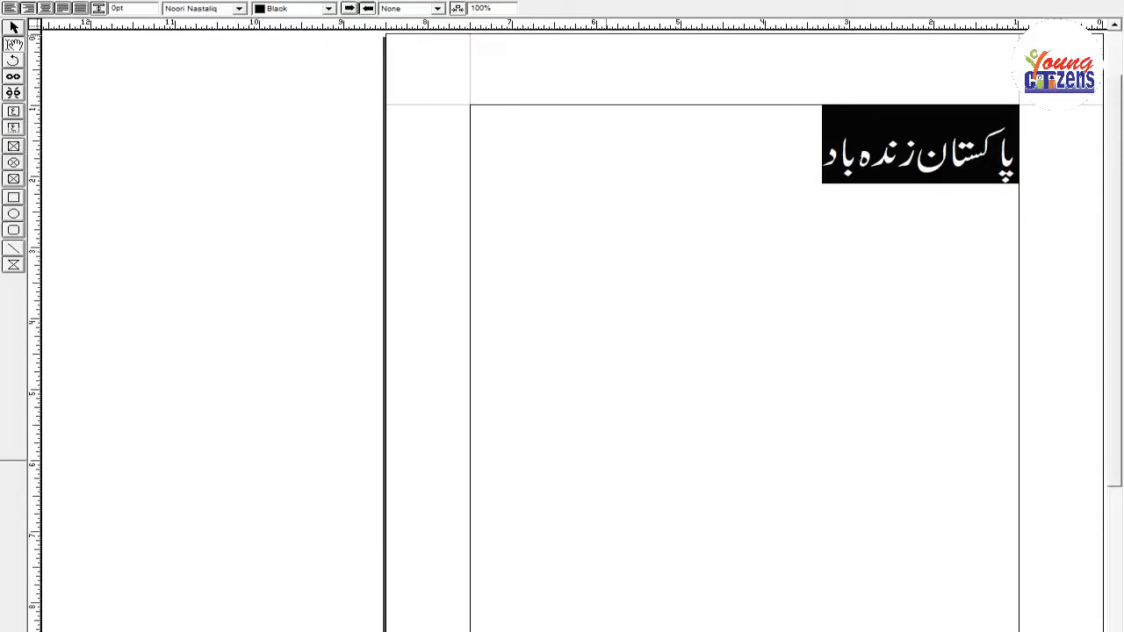
pyautogui.hotkey('ctrl', 'shift', ']')
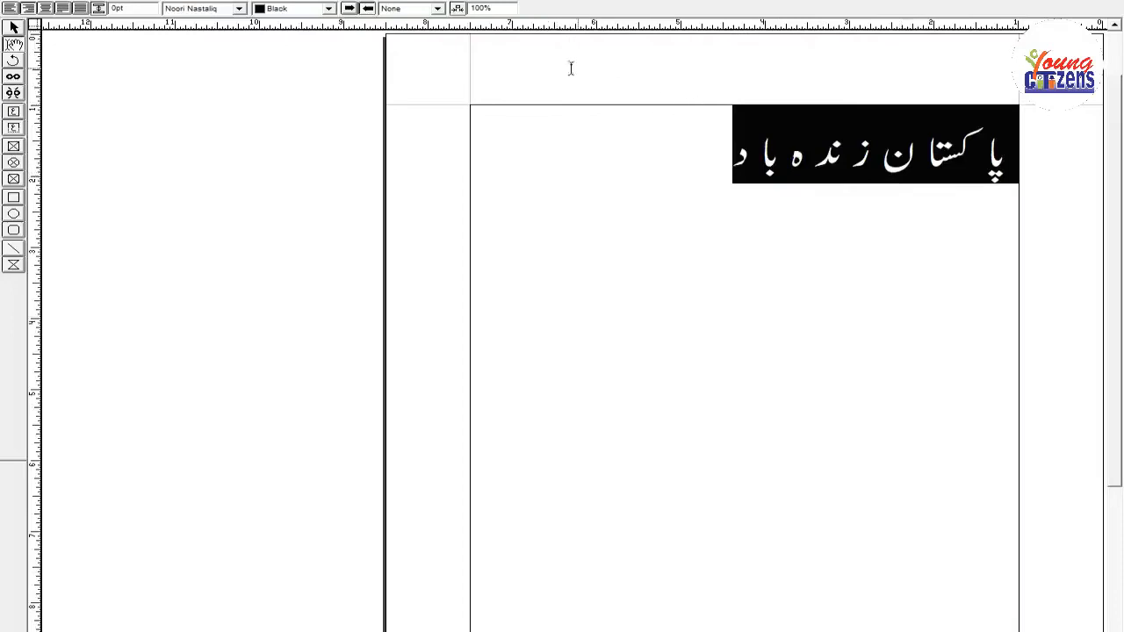
pyautogui.moveTo(490, 9); pyautogui.dragTo(437, 10)
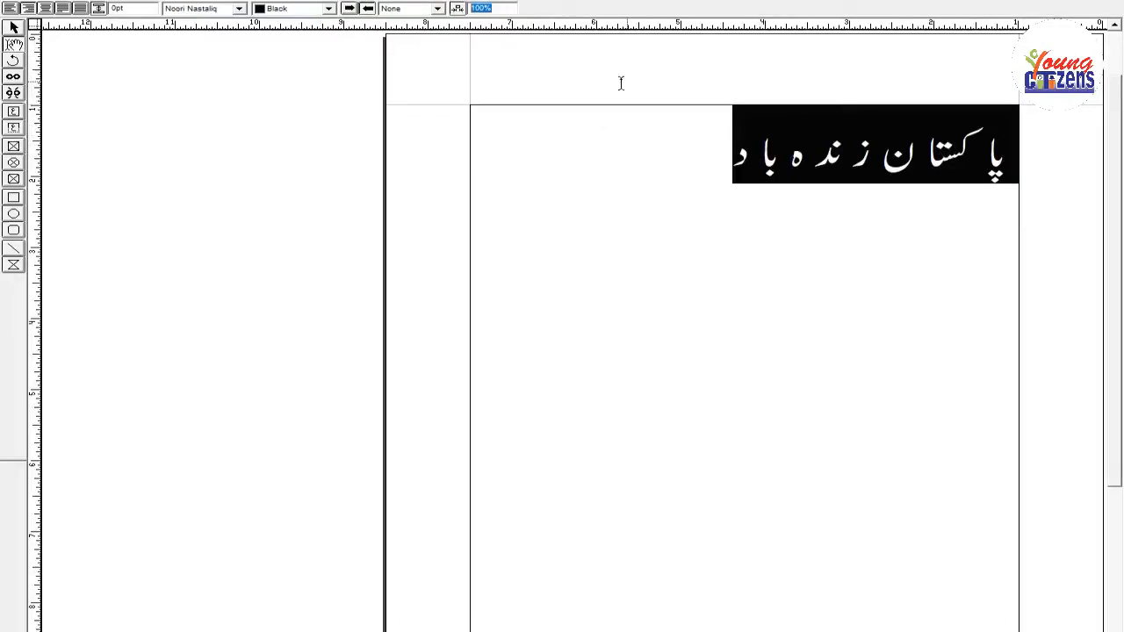
pyautogui.write('150')
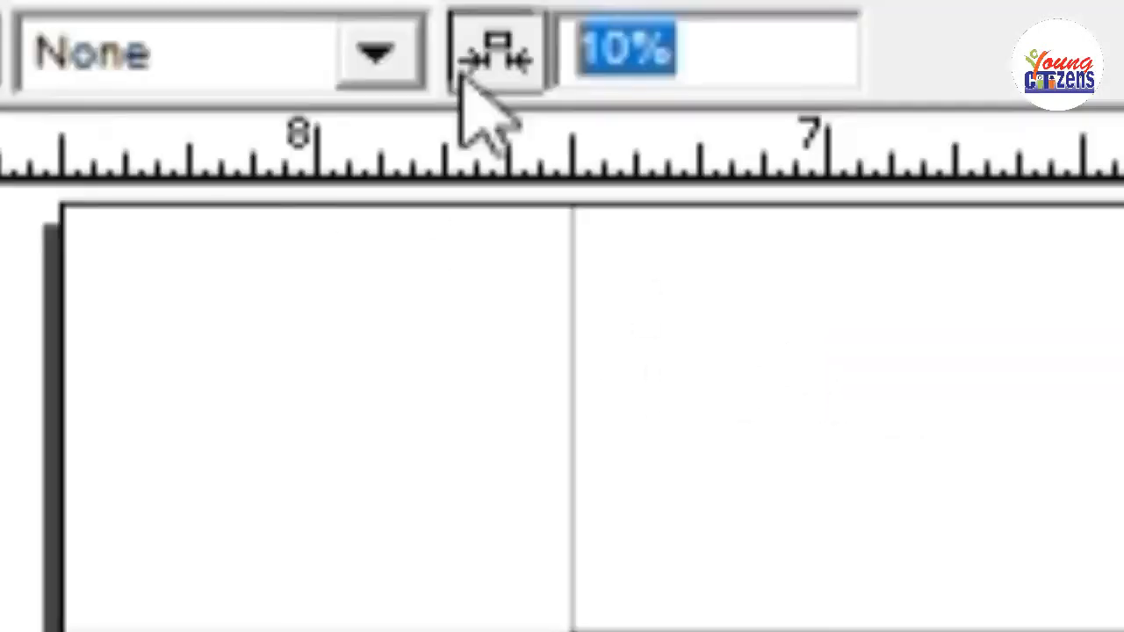
pyautogui.write('100')
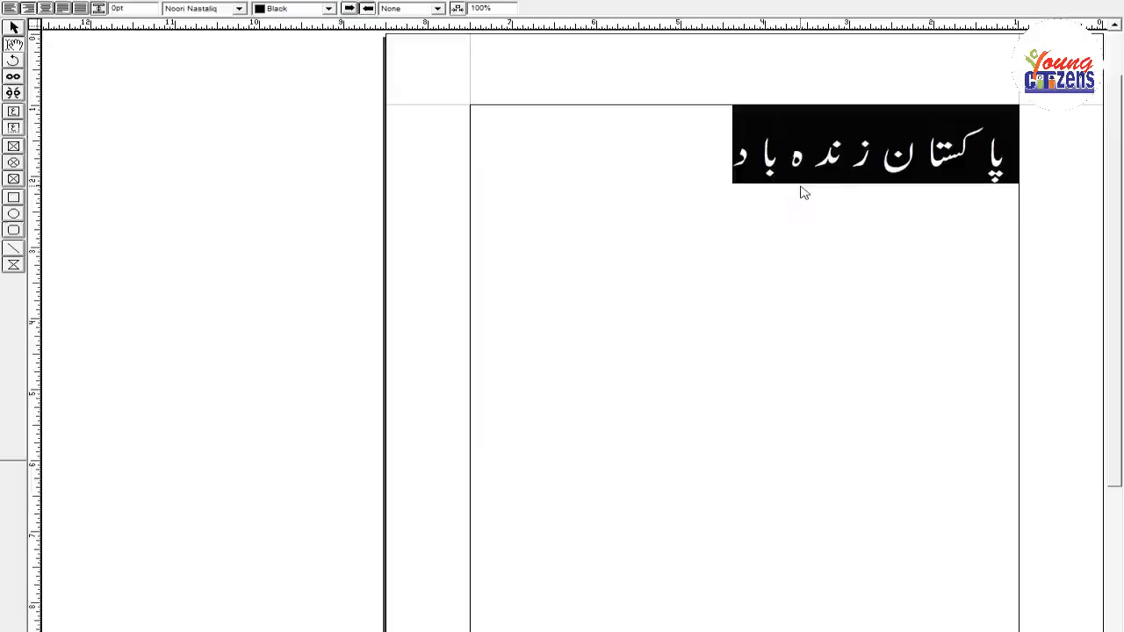
pyautogui.hotkey('ctrl', 'z')
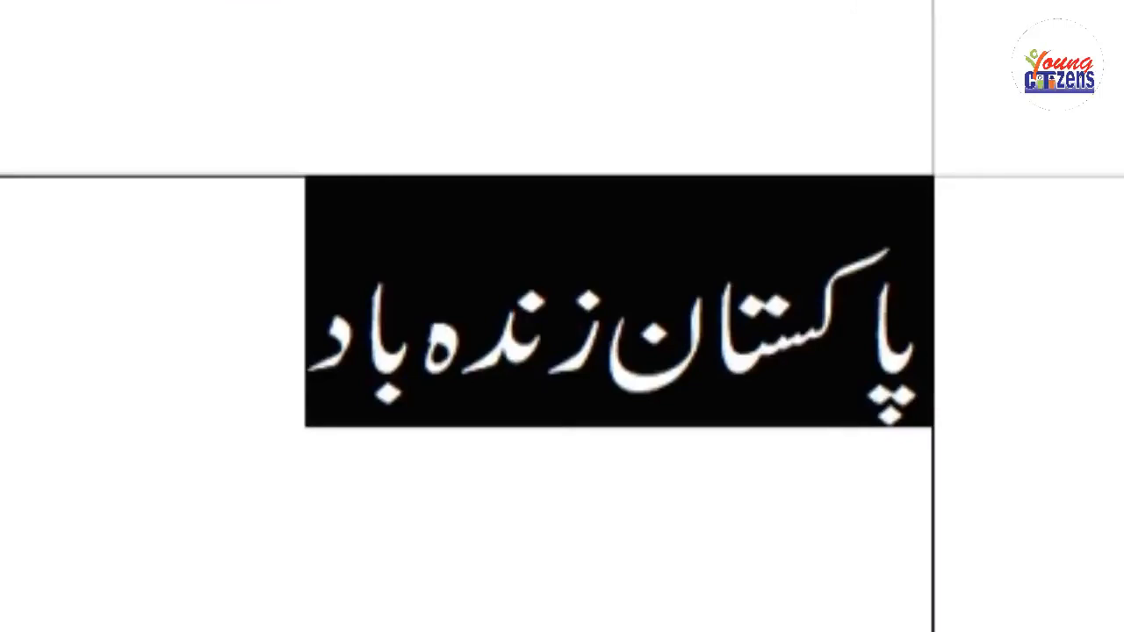
# Put a box outline around the selected phrase, replace it with the Pattern style, and deselect the text to check the look.
pyautogui.hotkey('ctrl', 'u')
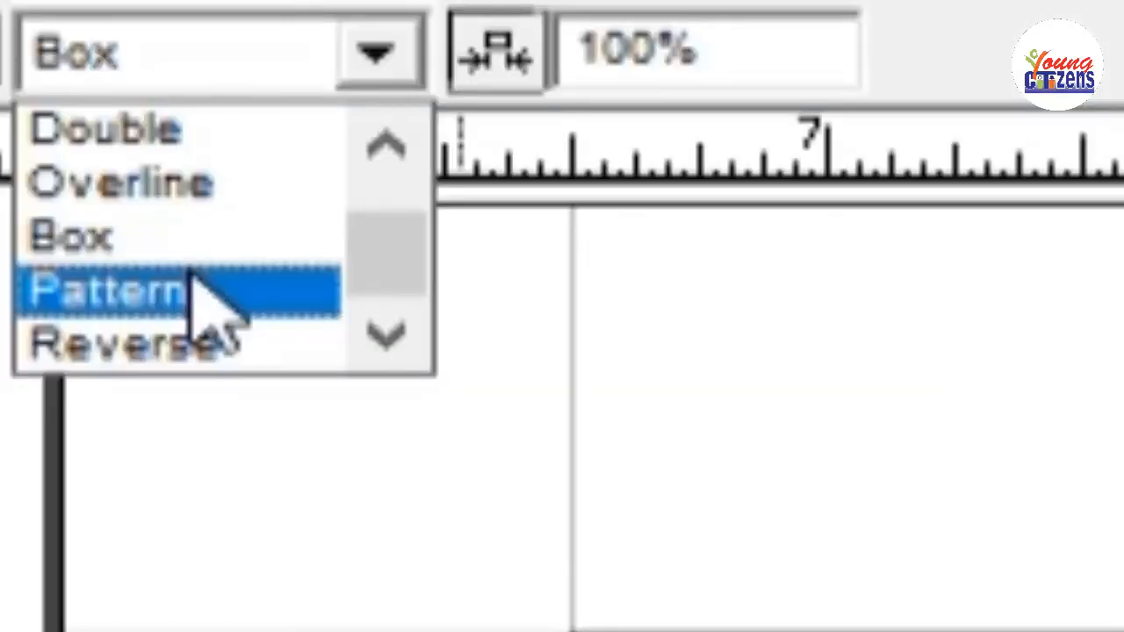
pyautogui.click(195, 293)
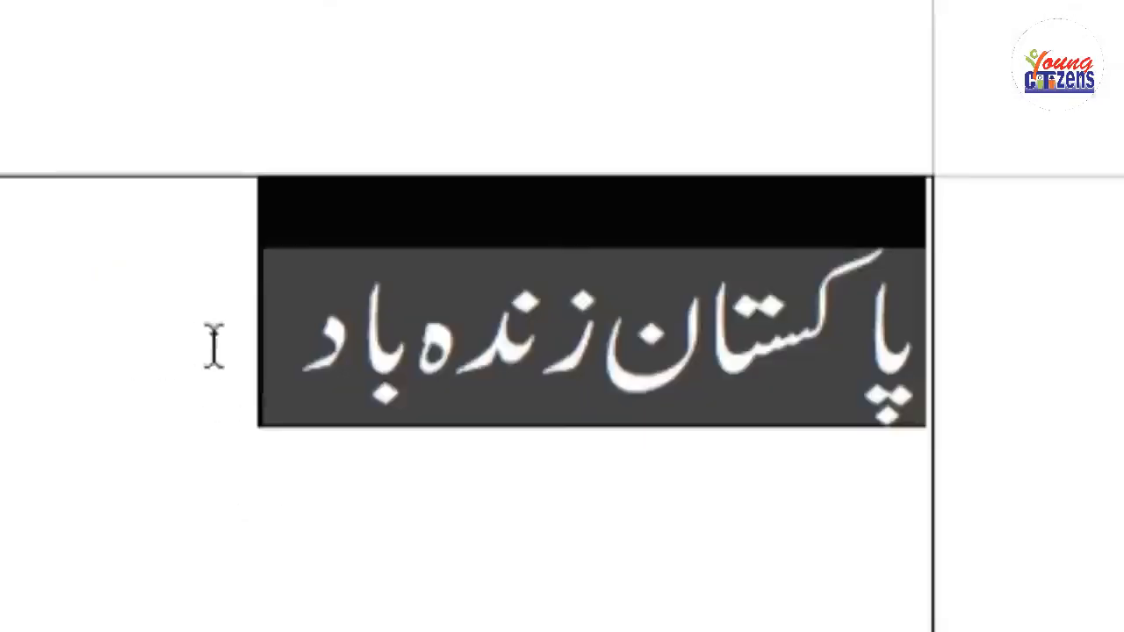
pyautogui.click(474, 376)
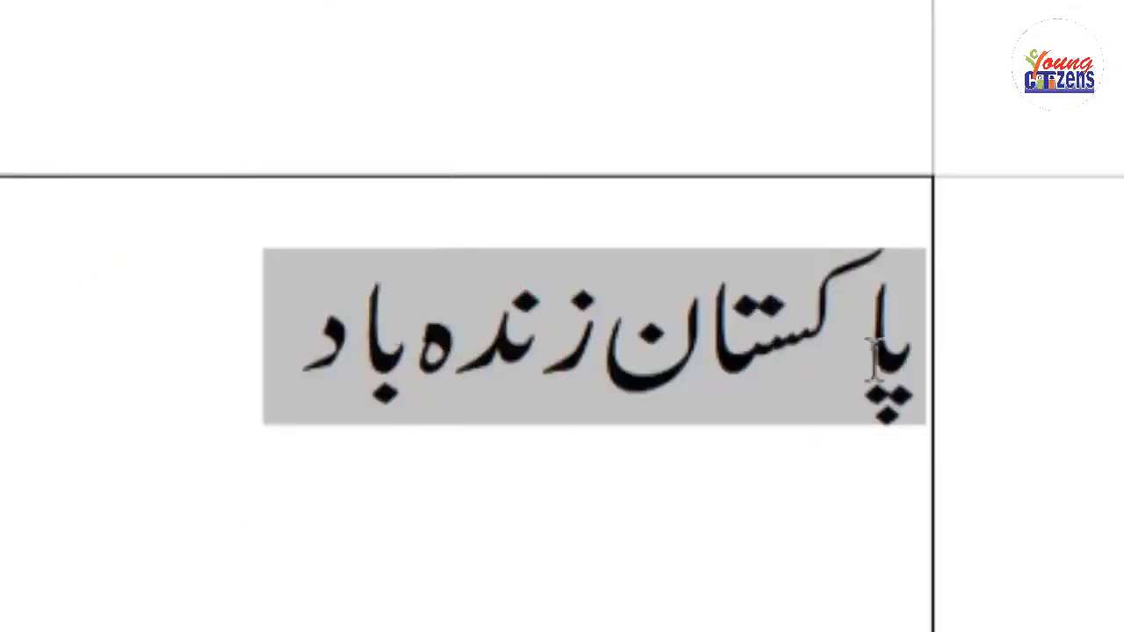
pyautogui.tripleClick(296, 358)
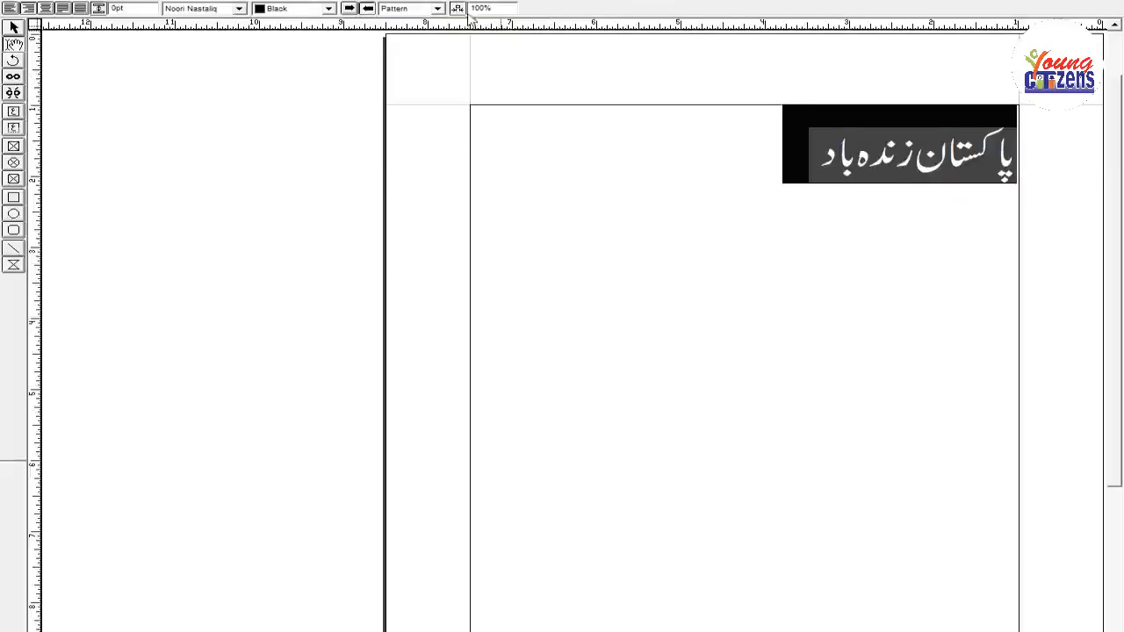
pyautogui.doubleClick(863, 156)
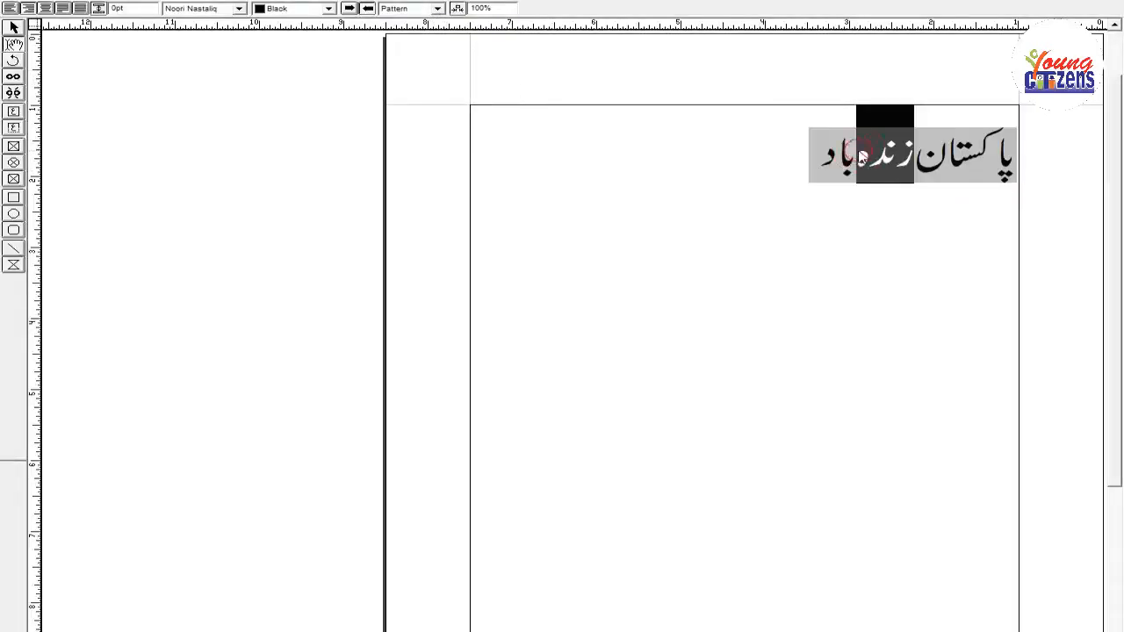
pyautogui.tripleClick(865, 154)
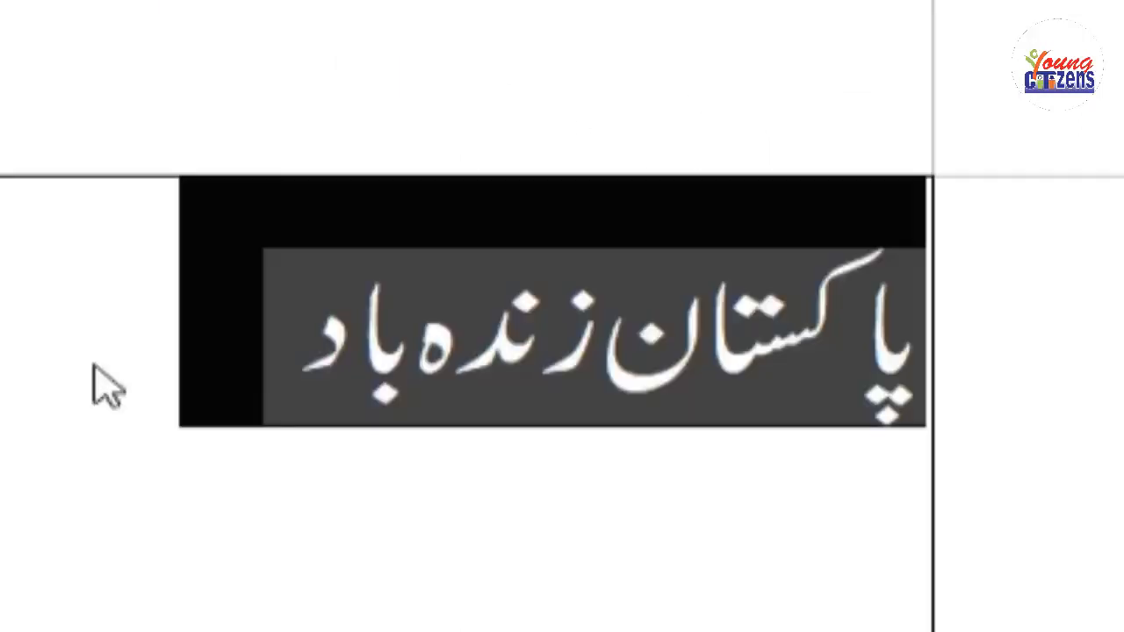
pyautogui.click(125, 376)
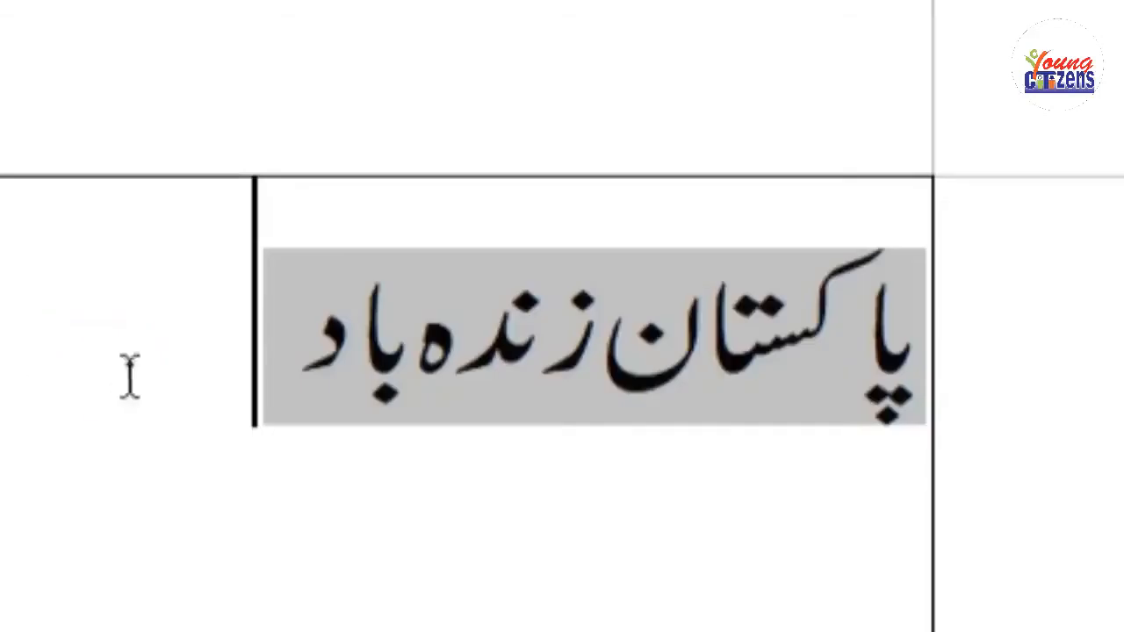
# Reselect the phrase "پاکستان زندہ باد" and apply the Reverse style to it.
pyautogui.tripleClick(483, 384)
pyautogui.click(371, 75)
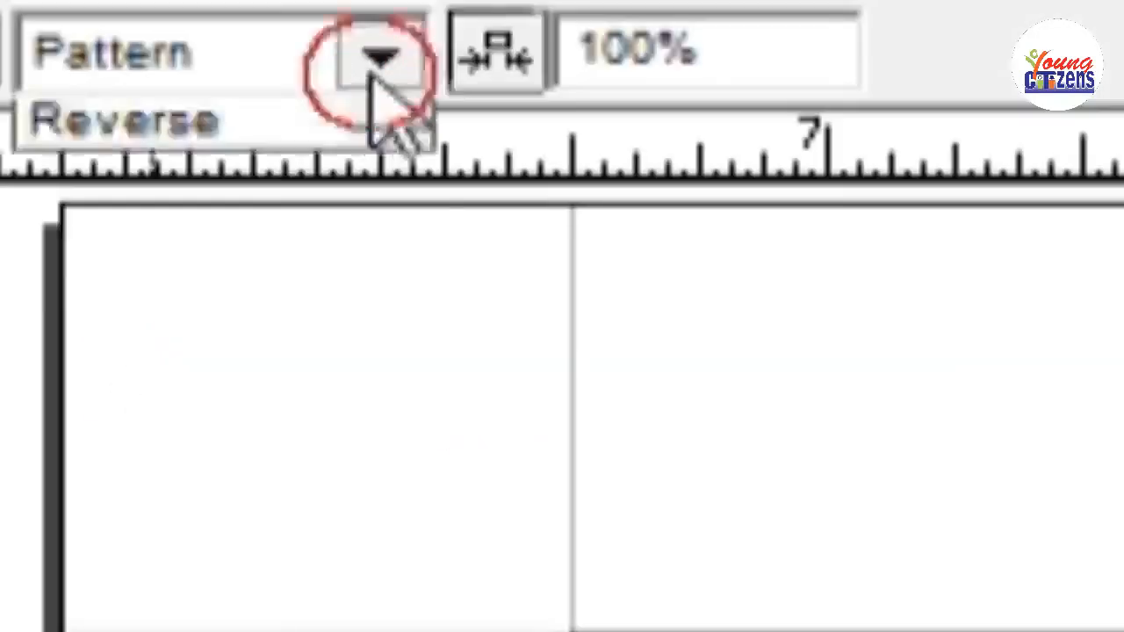
pyautogui.click(222, 347)
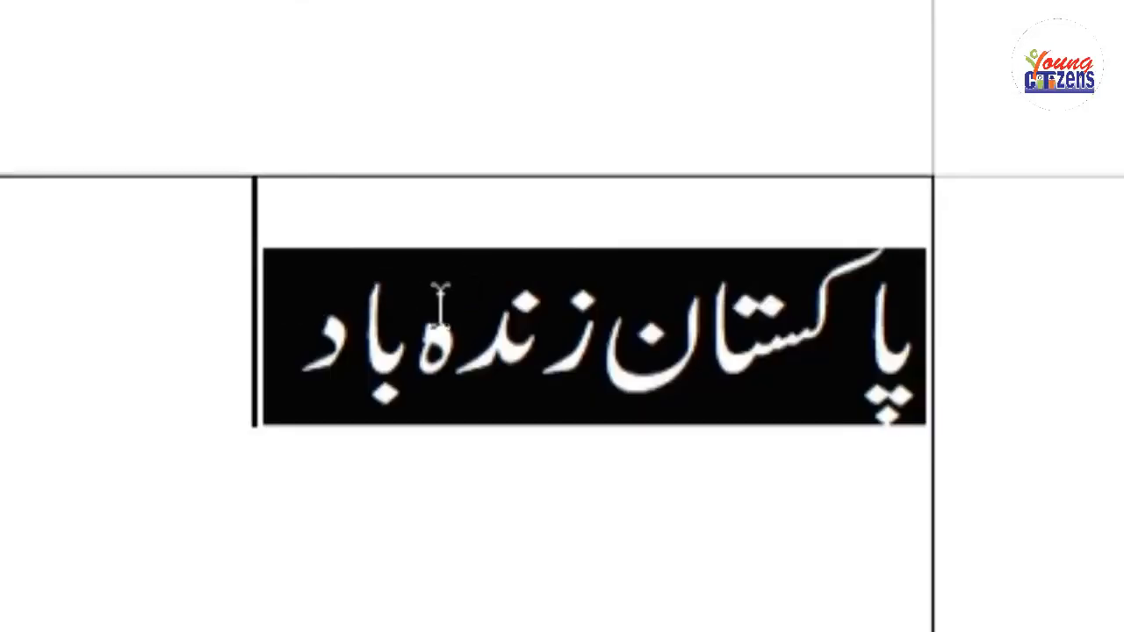
pyautogui.click(794, 180)
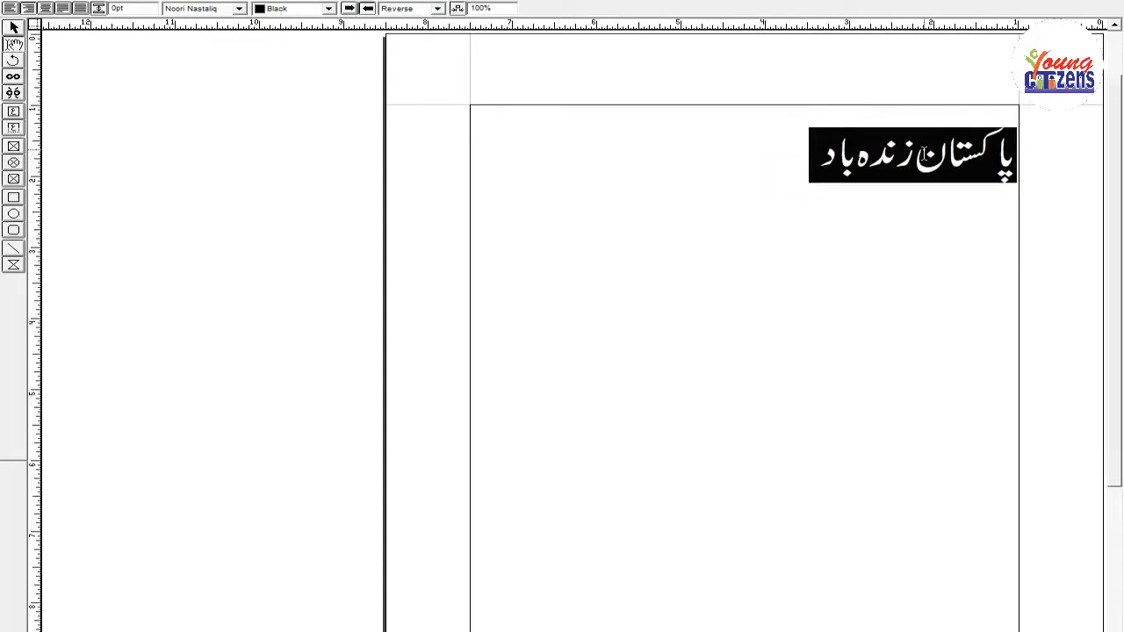
# Set the style of the whole phrase to None and place the cursor at its end.
pyautogui.click(796, 148)
pyautogui.click(892, 149)
pyautogui.tripleClick(885, 147)
pyautogui.click(438, 8)
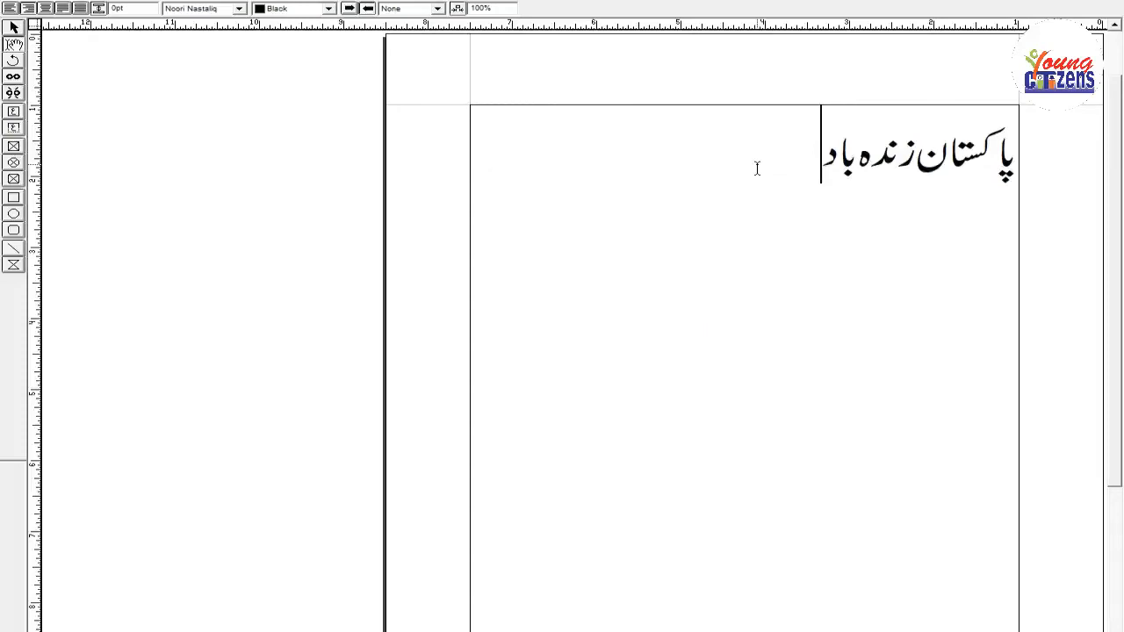
# Continue the first line with "، پاکستان ہمارا ملک ہے۔" and start a new paragraph.
pyautogui.write('، پاکستان ہمارا')
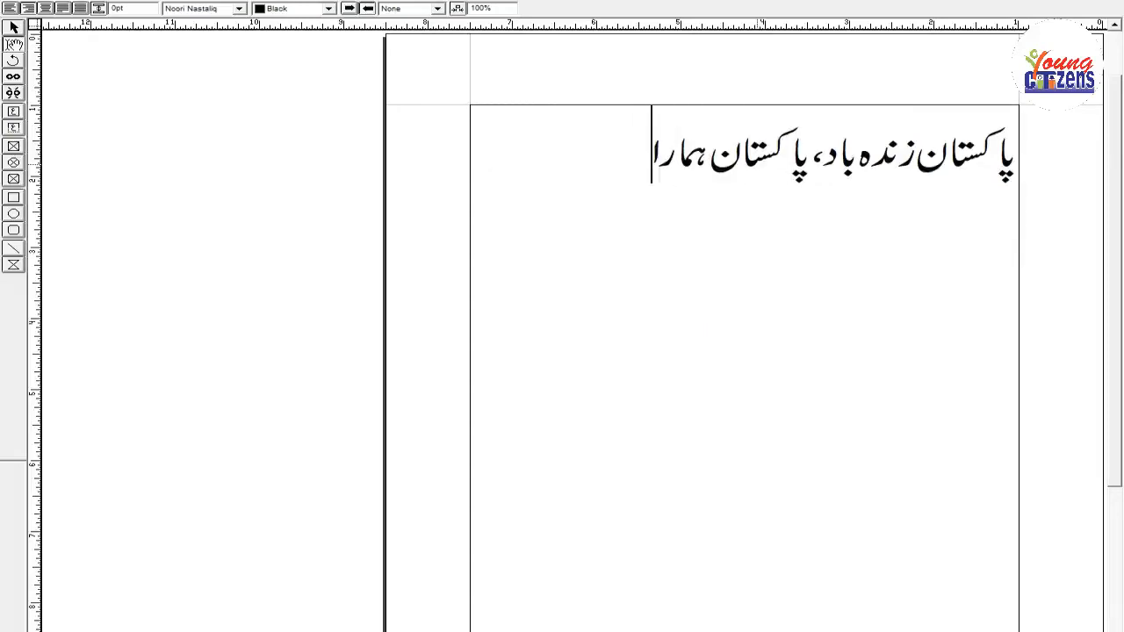
pyautogui.write(' ملک ہے۔')
pyautogui.press('Return')
# Write the second paragraph "ہم اس کی خوشحالی کے ذمہ دار ہیں اور اس میں ہر طرح کی خوشیاں ہمارے ہی دم سے ہیں۔".
pyautogui.write('ہم اس کی')
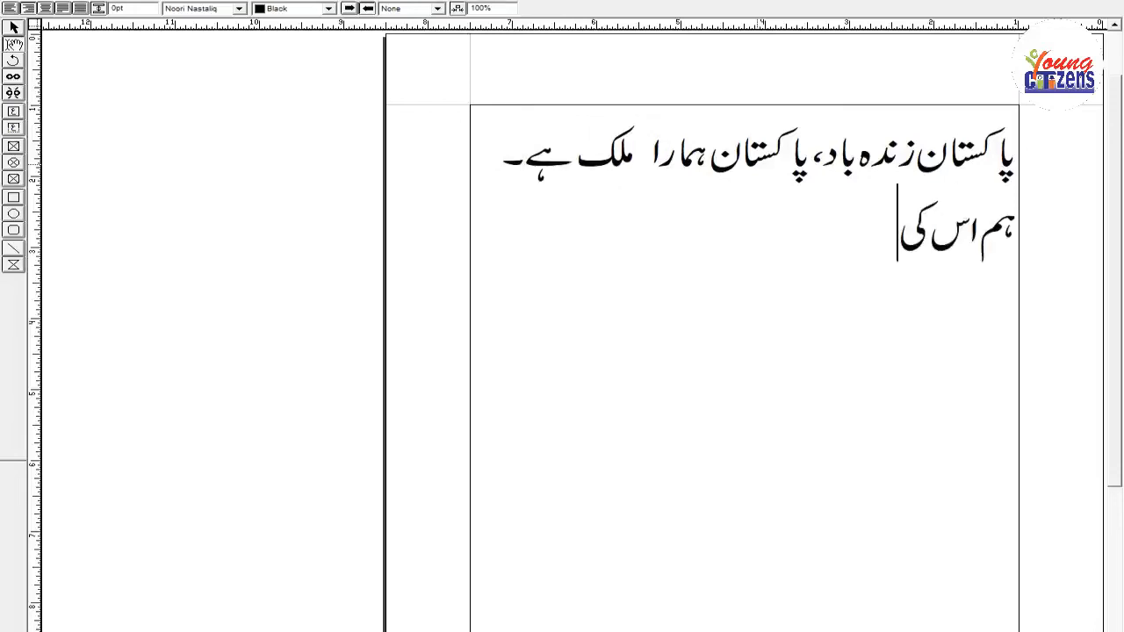
pyautogui.write(' خوشحالی کے ذمہ دار ہیں اور اس')
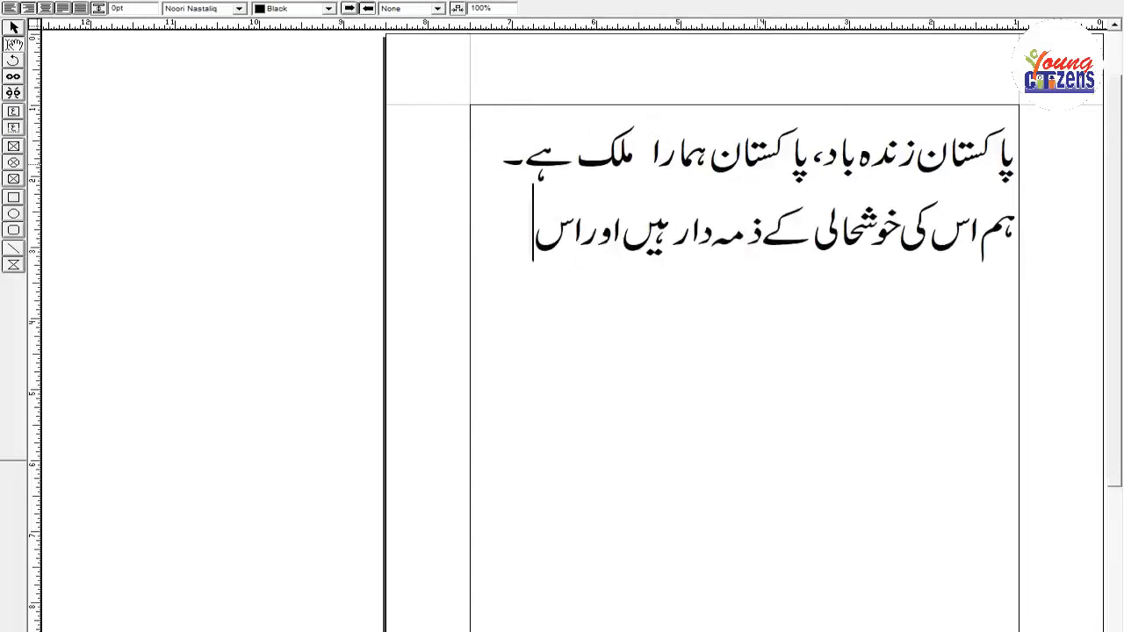
pyautogui.write(' میں ہر طرح کی خوش')
pyautogui.write('یاں ہمارے ہی')
pyautogui.write('دم سے ہیں۔')
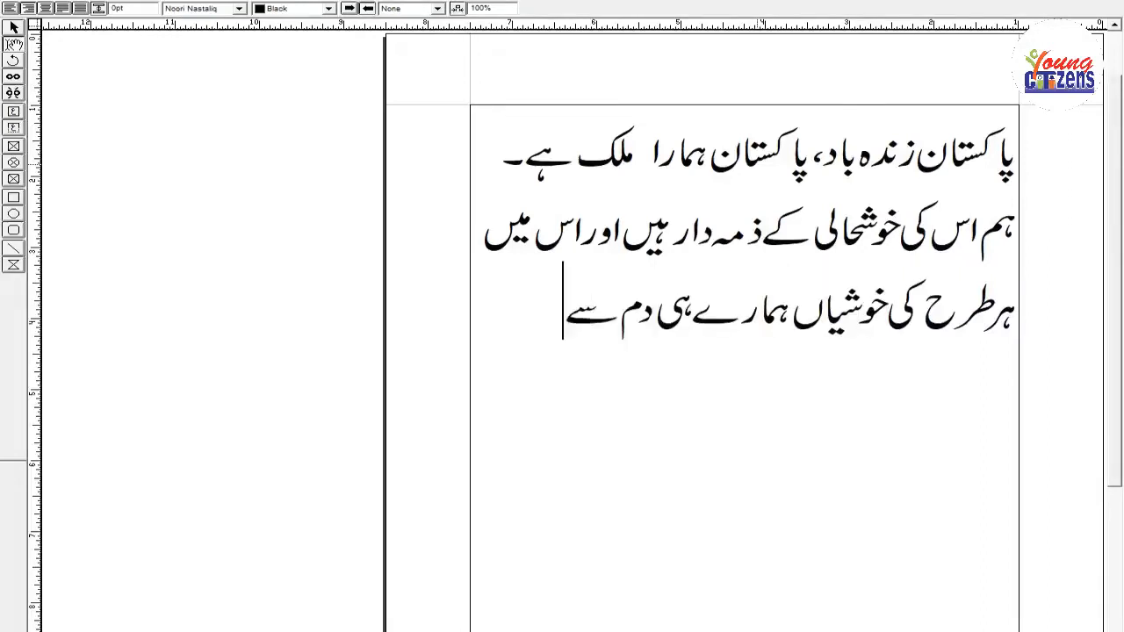
# Add a third paragraph "ہماری ذمہ داری ہے کہ ہم ایک دوسرے کا ساتھ دیں اور ہر مشکل میں ایک دوسرے کے کام آئیں".
pyautogui.press('Return')
pyautogui.write('ہماری ذمہ داری')
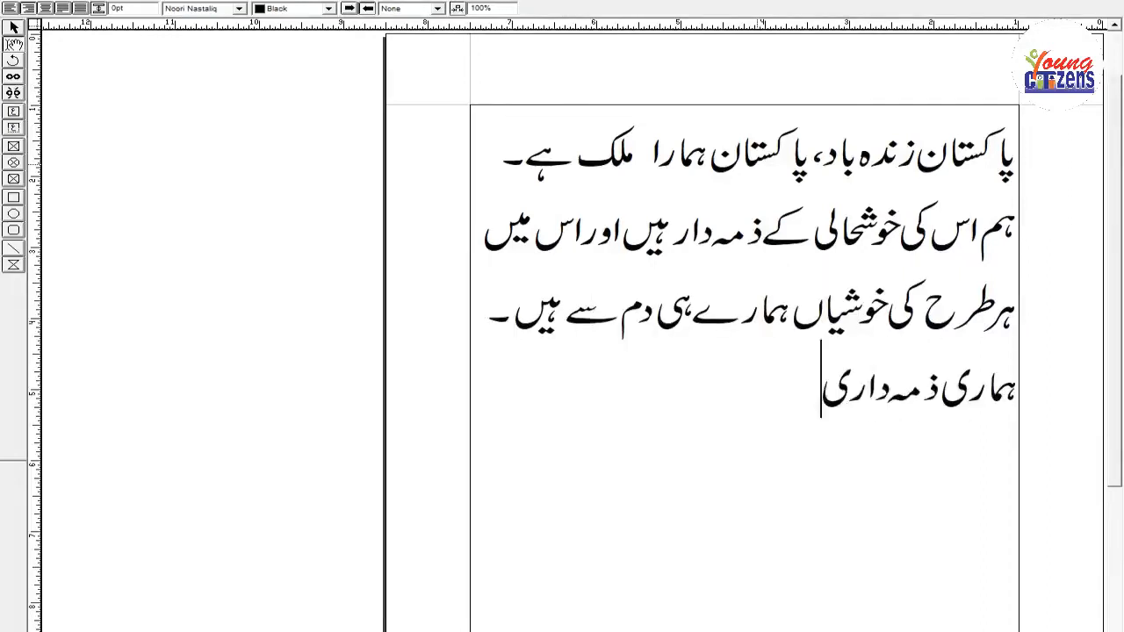
pyautogui.write(' ہے کہ ہم ایک دوسرے')
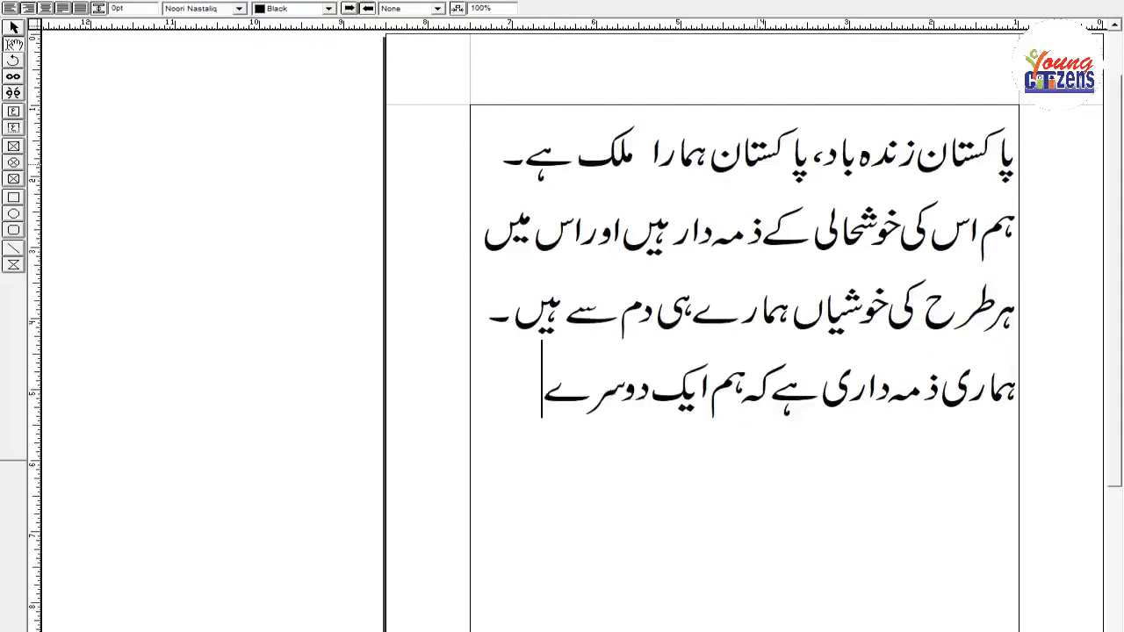
pyautogui.write(' کا ساتھ دیں او')
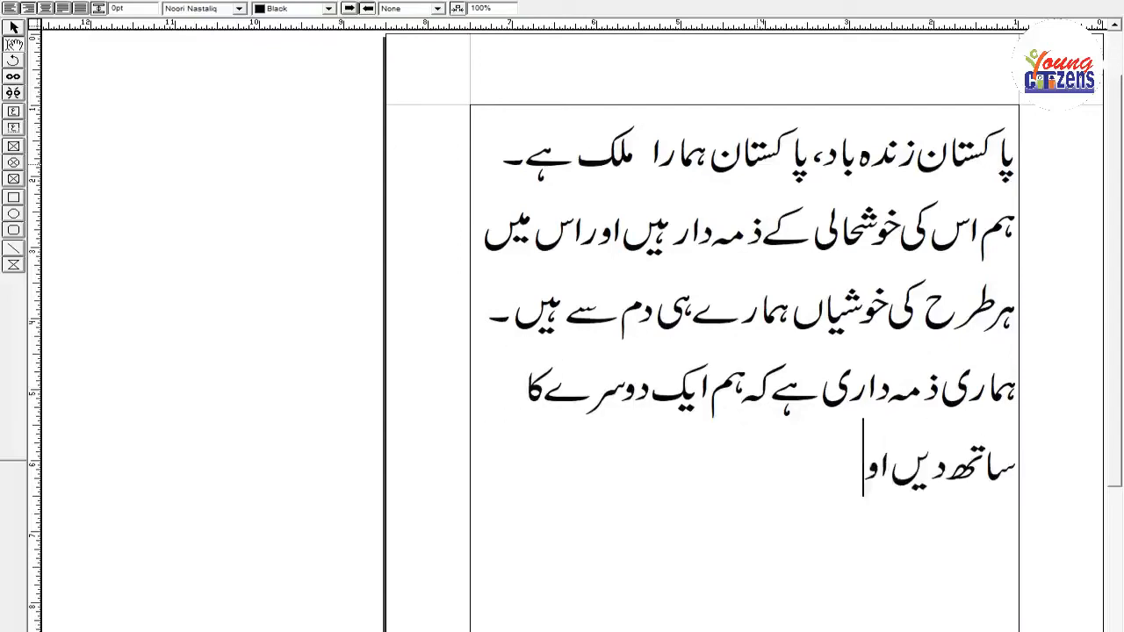
pyautogui.write('ر ہر مشکل میں ایک دوسر')
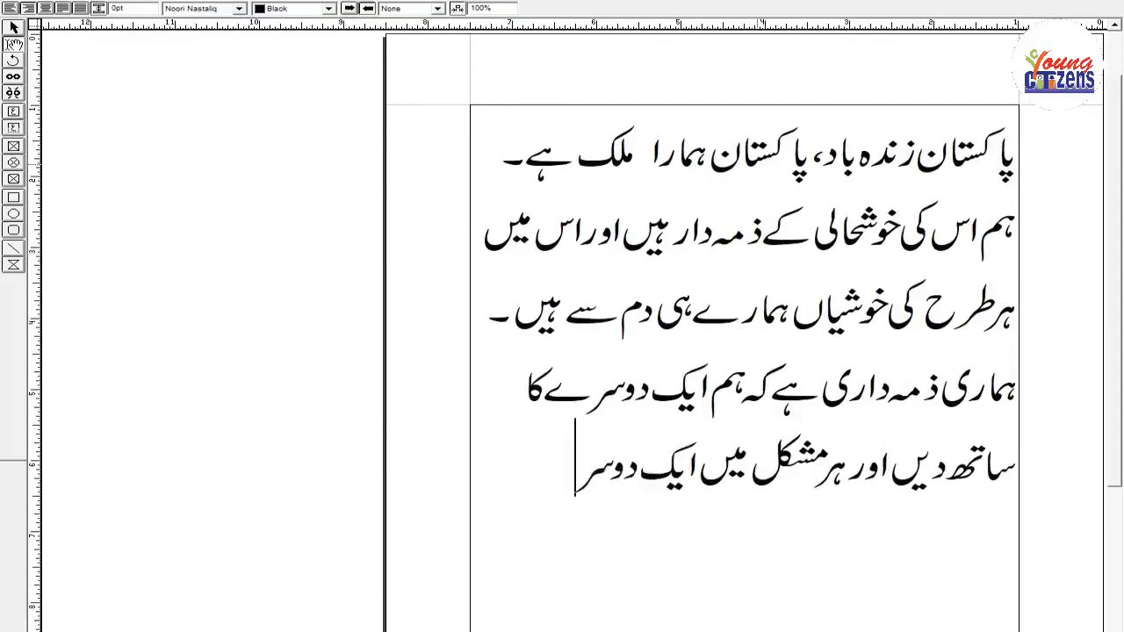
pyautogui.write('ے کے کام آئیں')
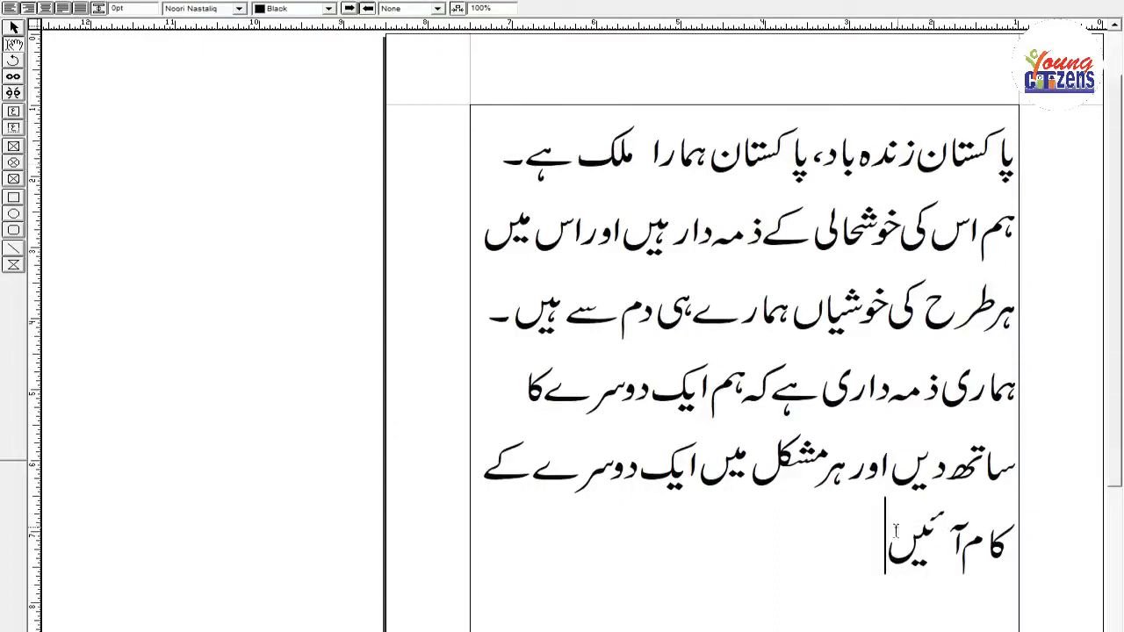
# Select all the text from first to last line, try a tighter line spacing, and restore the wider line spacing.
pyautogui.moveTo(882, 549); pyautogui.dragTo(1022, 167)
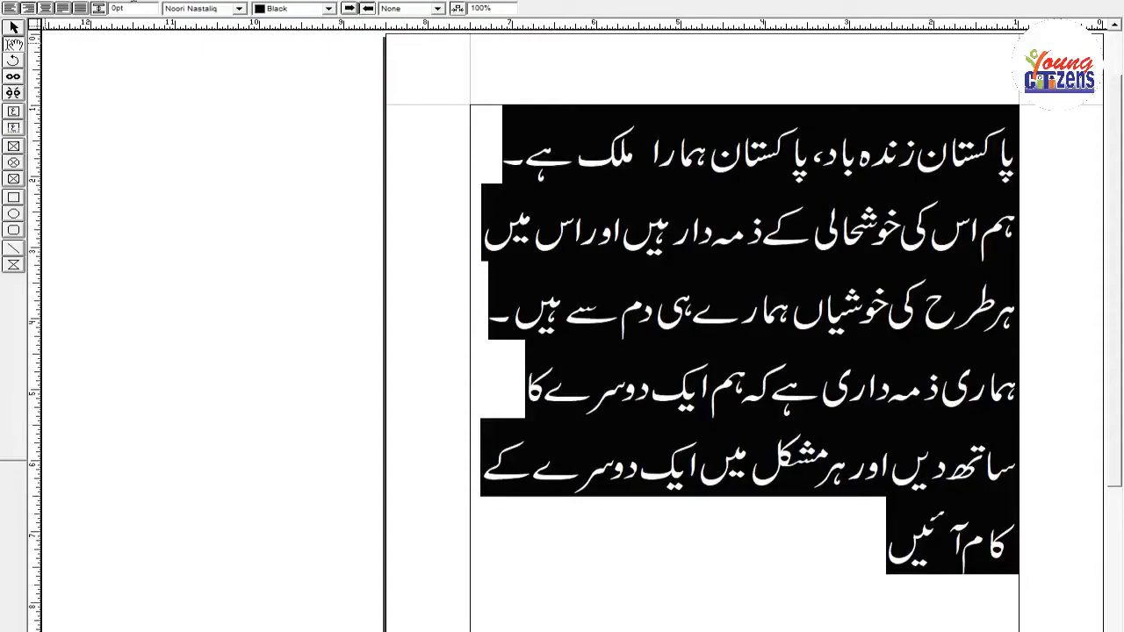
pyautogui.press('Return')
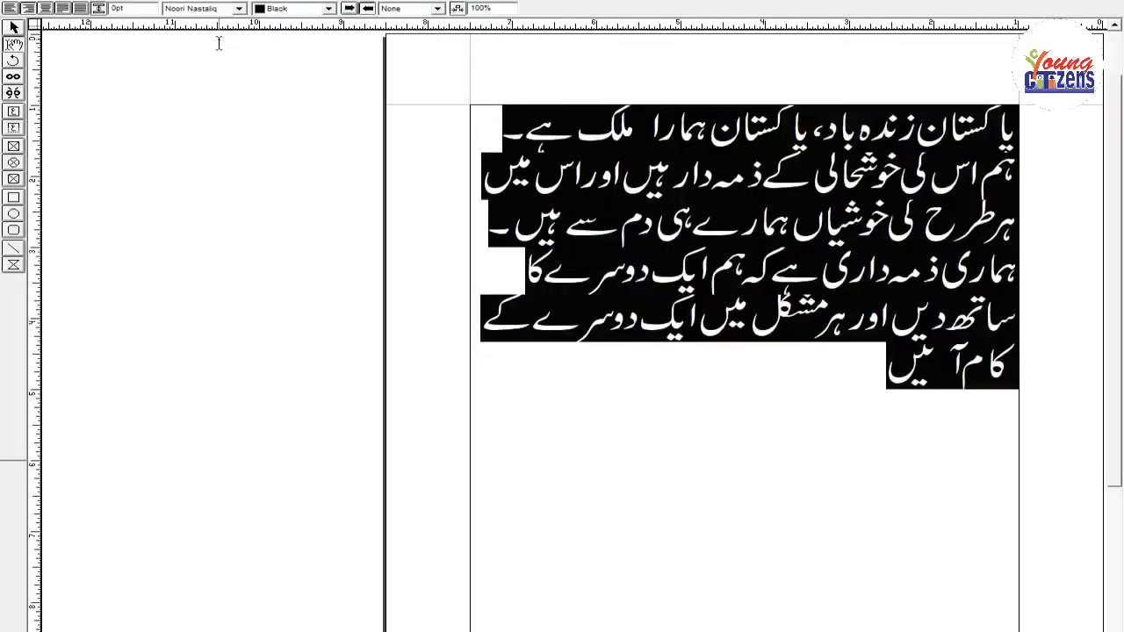
pyautogui.click(219, 40)
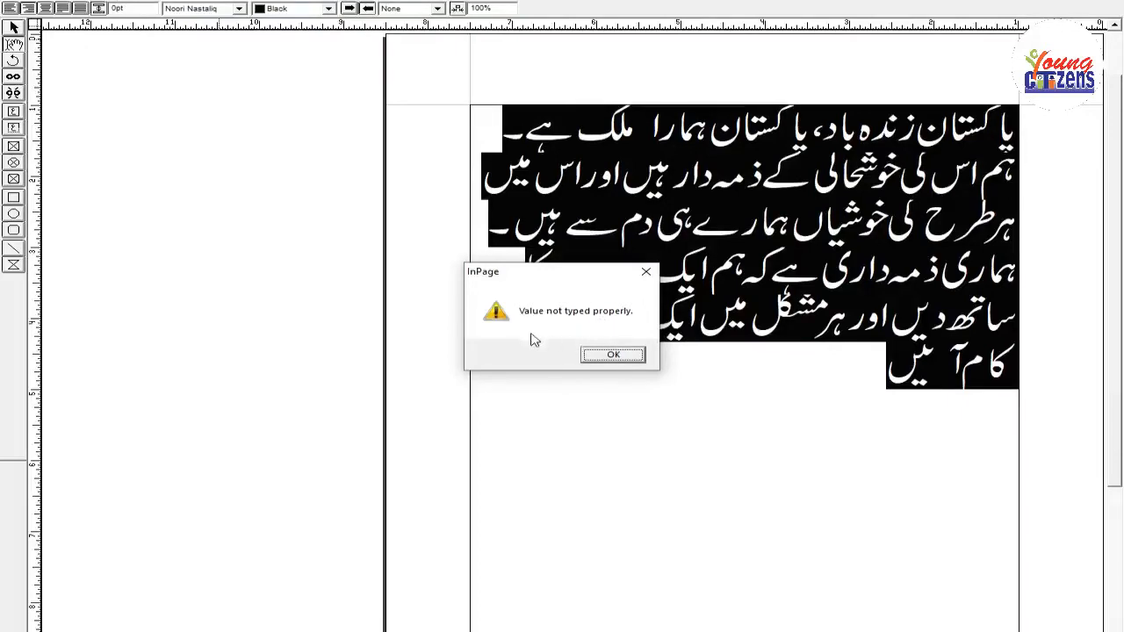
pyautogui.click(617, 355)
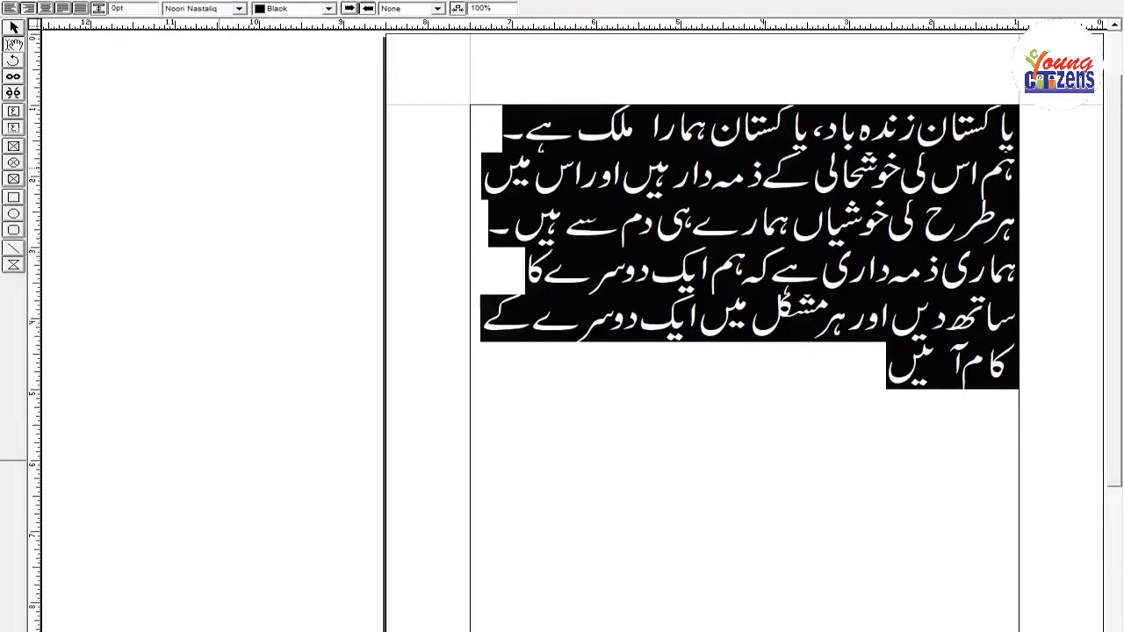
pyautogui.press('Return')
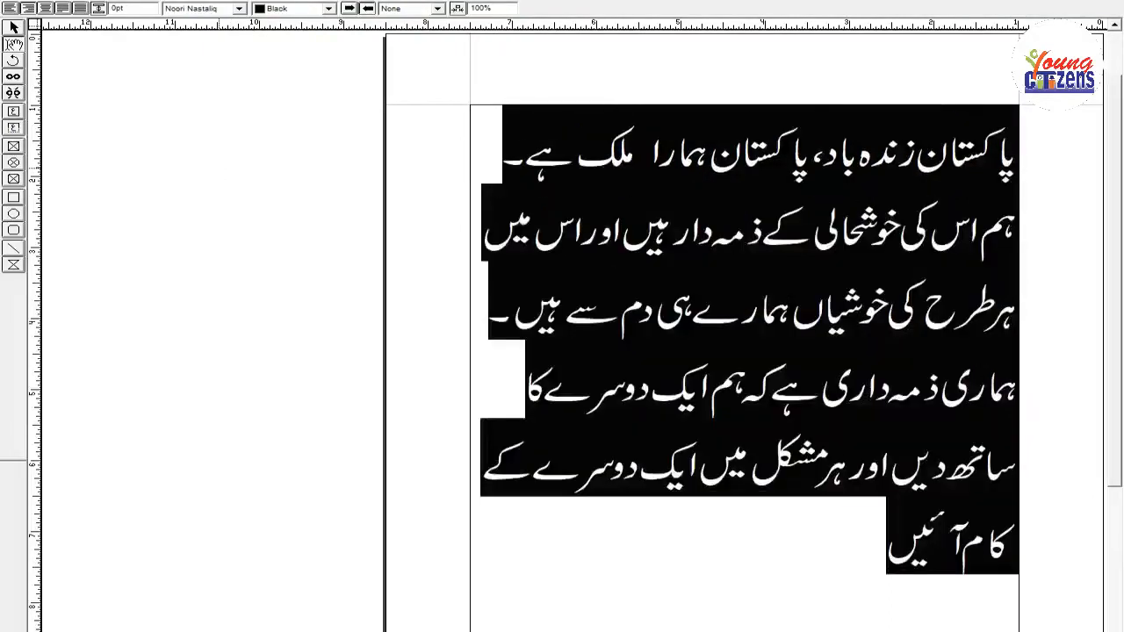
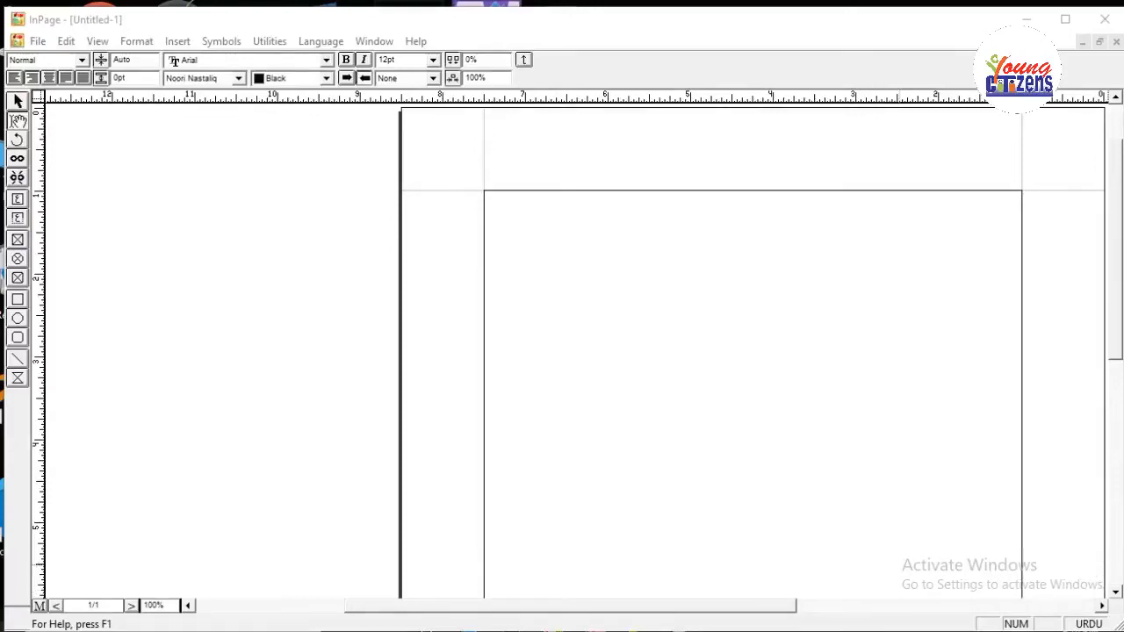
# Open the keyboard preferences and look through the available keyboard layouts, including the user-defined ones.
pyautogui.click(66, 41)
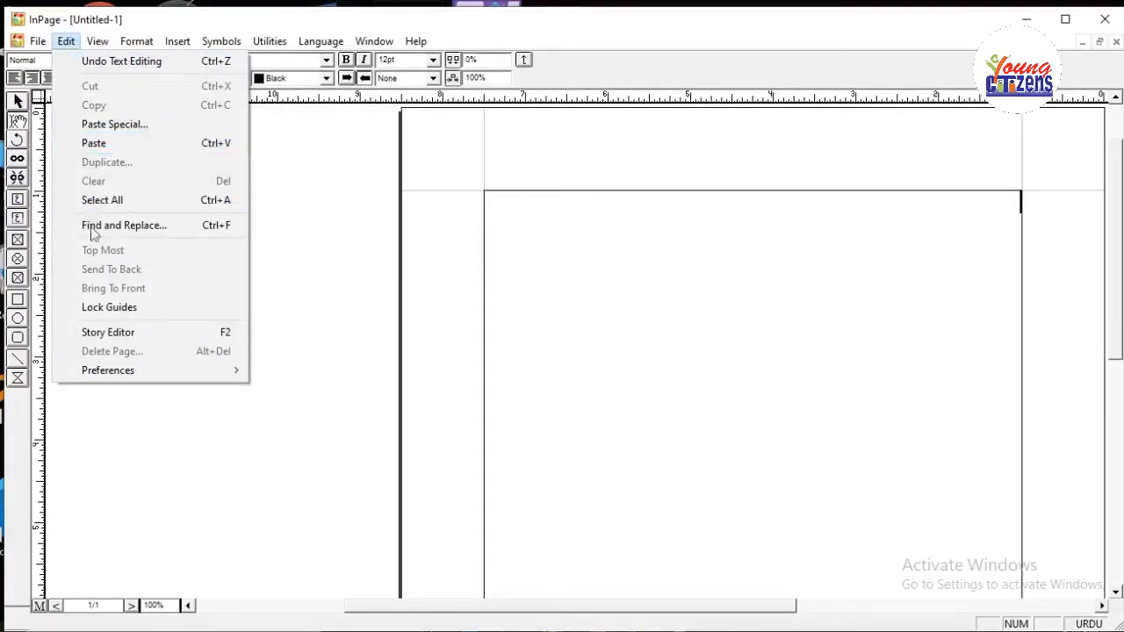
pyautogui.click(134, 368)
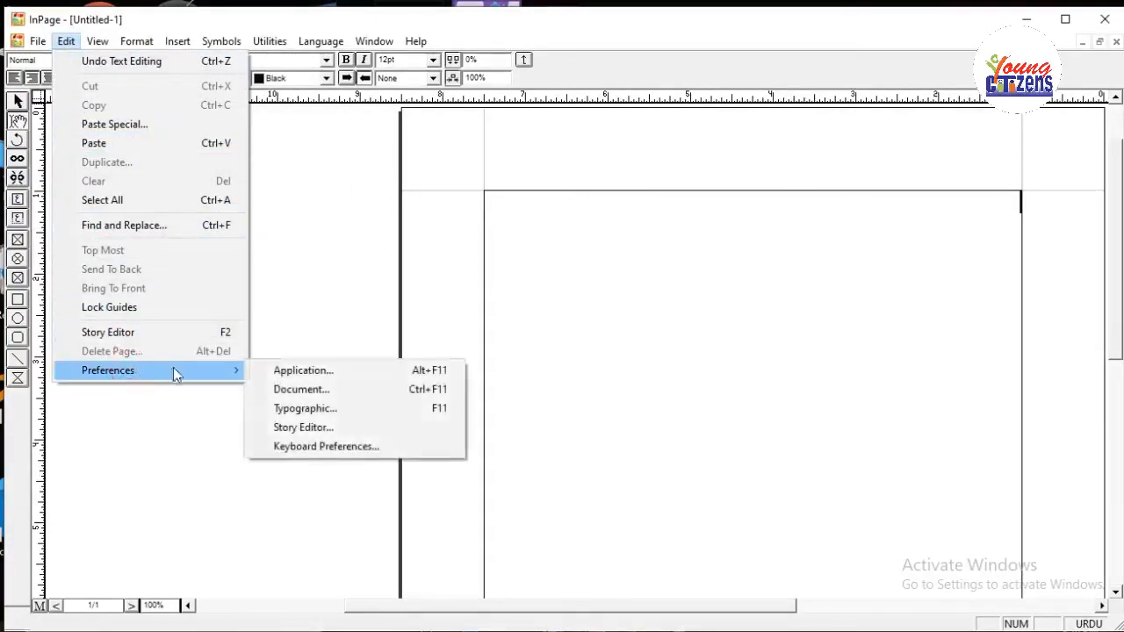
pyautogui.click(341, 448)
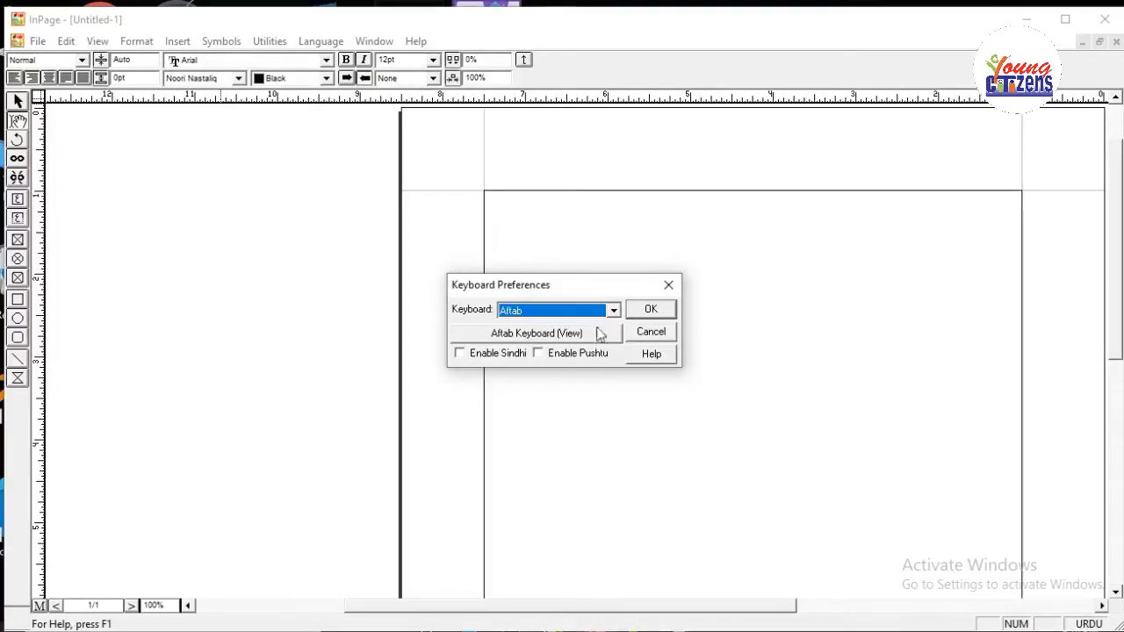
pyautogui.click(614, 310)
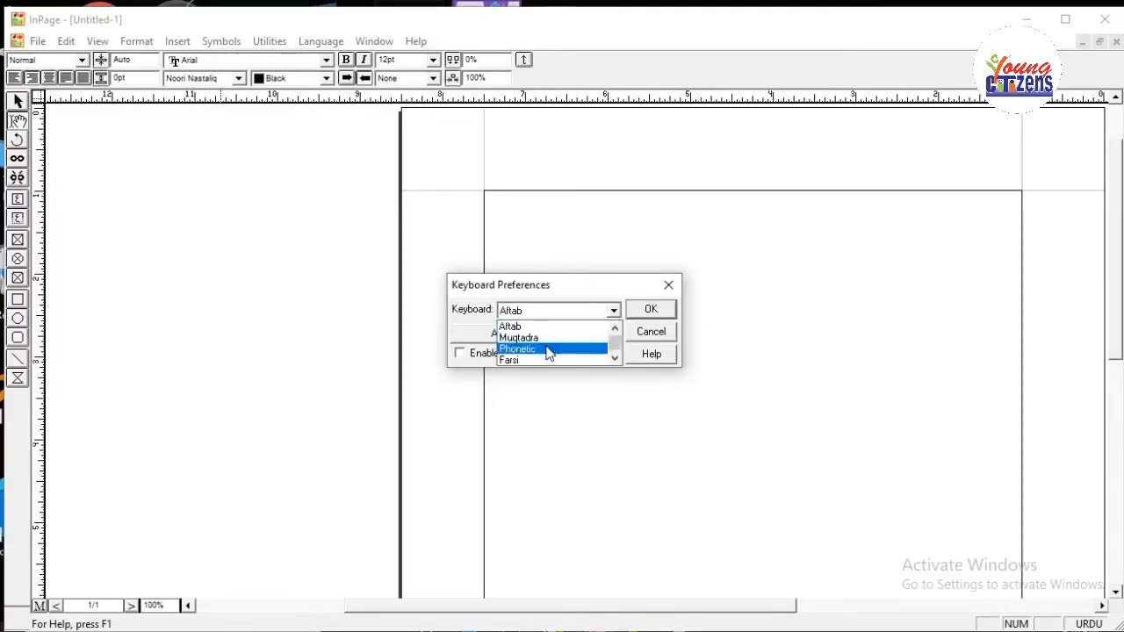
pyautogui.scroll(-1, 547, 353)
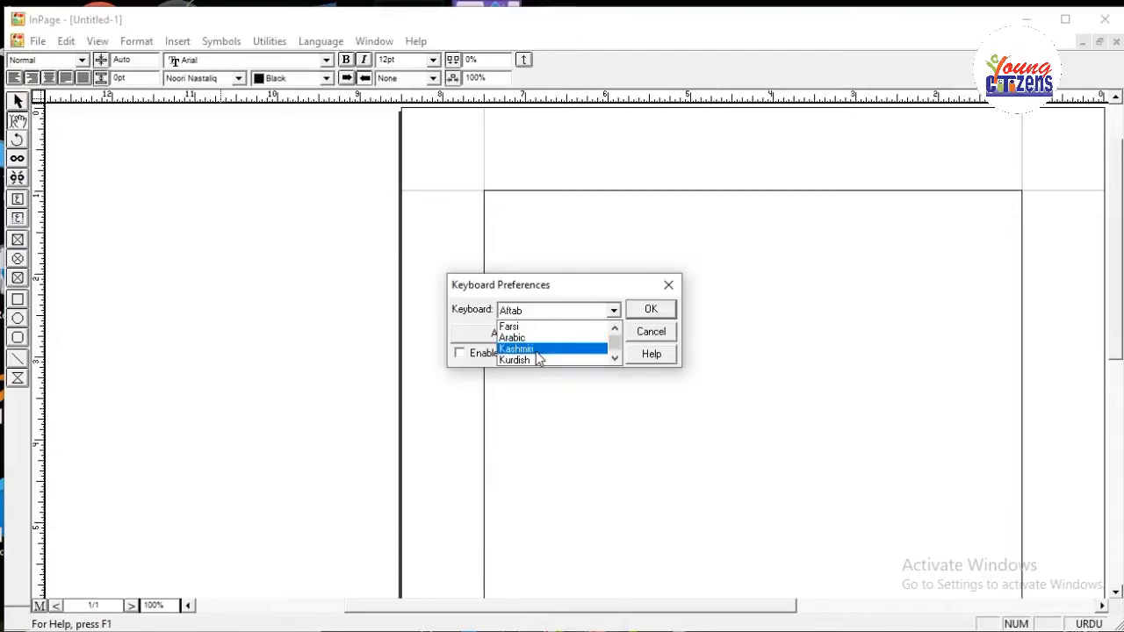
pyautogui.scroll(-1, 539, 360)
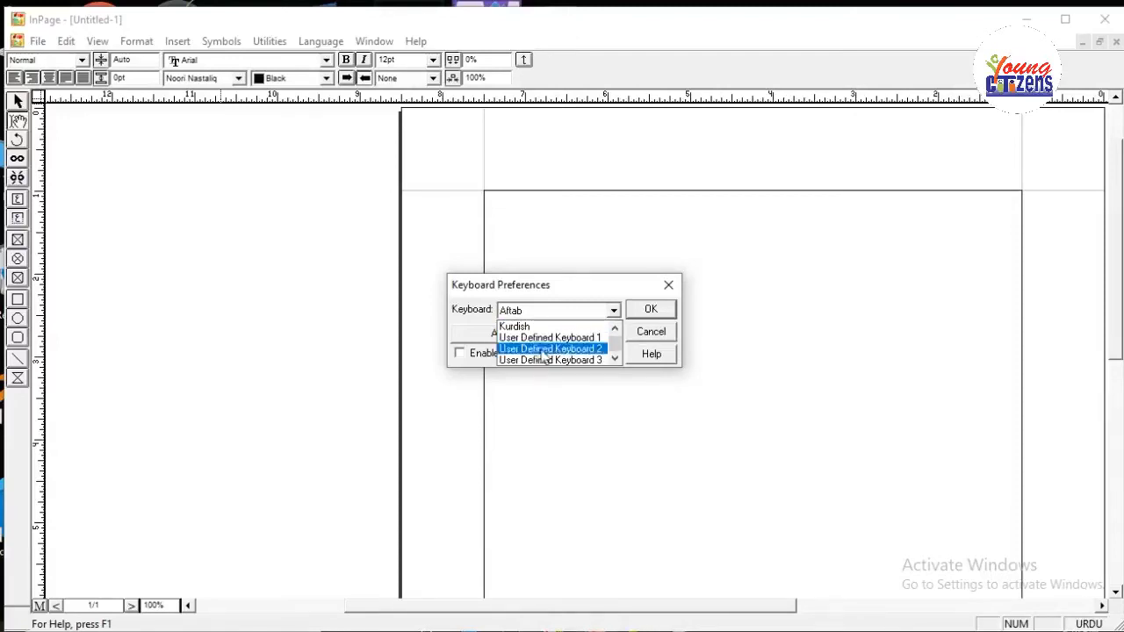
pyautogui.click(617, 350)
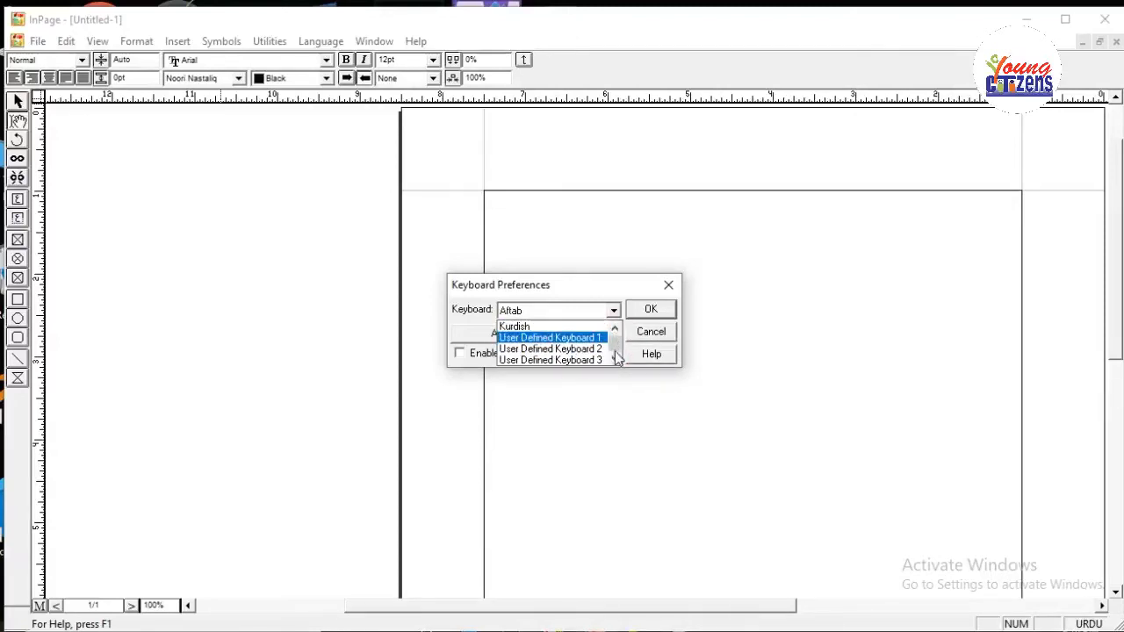
pyautogui.click(614, 359)
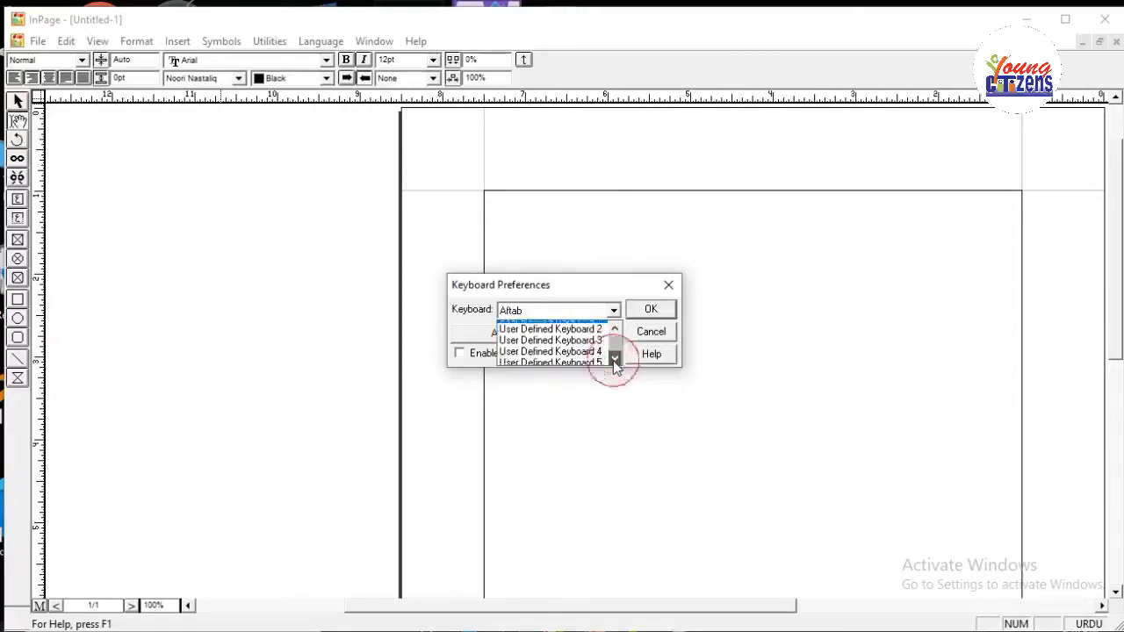
pyautogui.moveTo(616, 344); pyautogui.dragTo(618, 335)
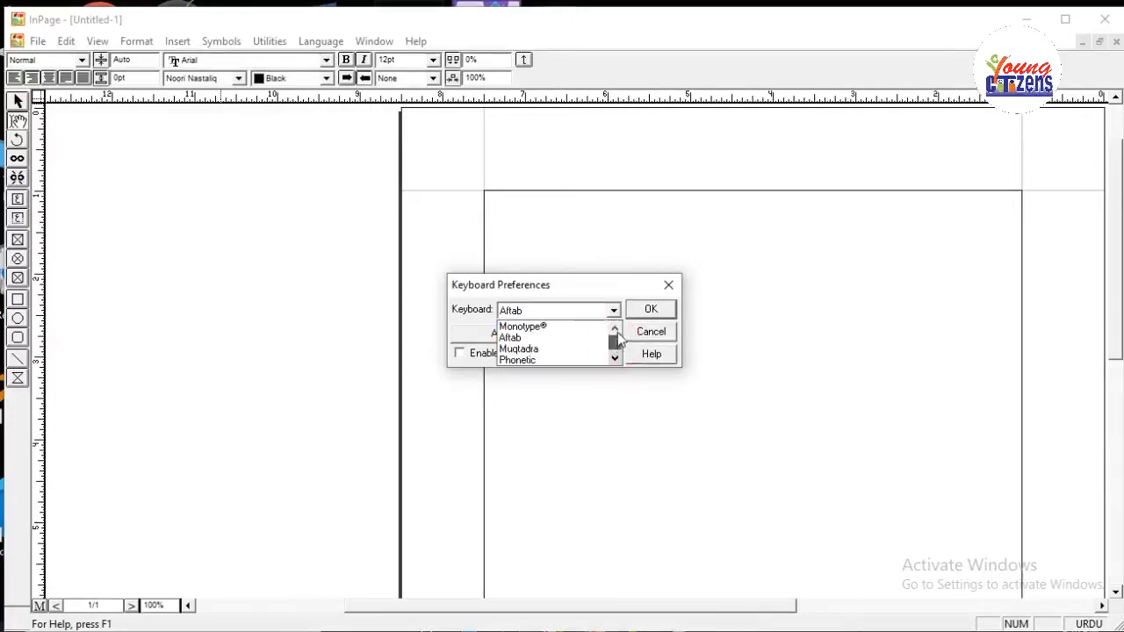
pyautogui.click(615, 359)
pyautogui.click(614, 359)
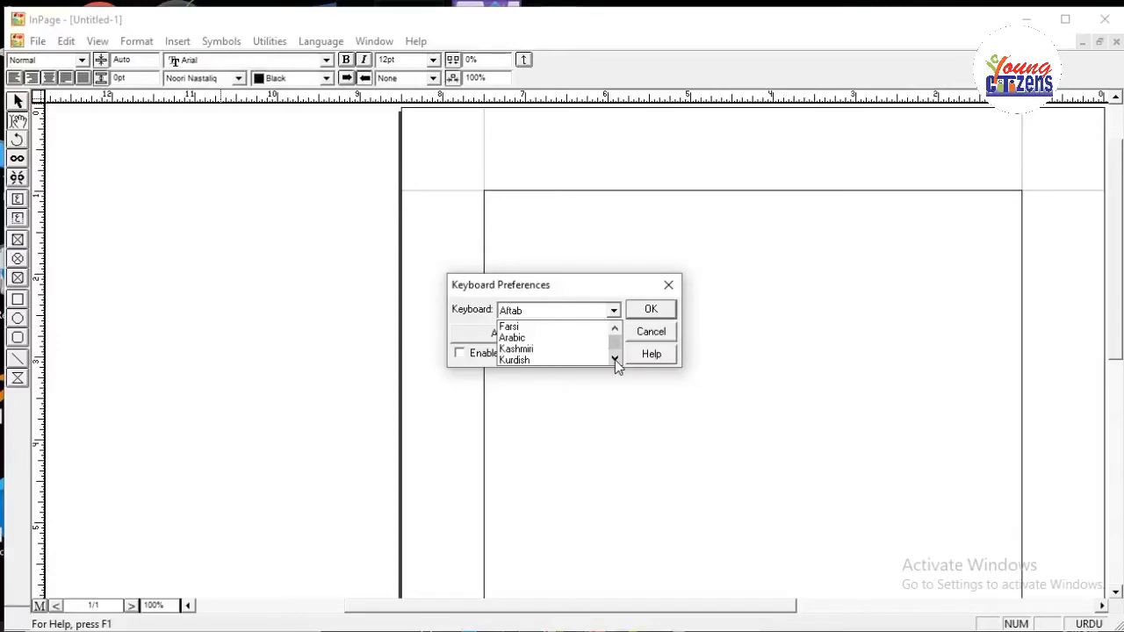
pyautogui.click(615, 359)
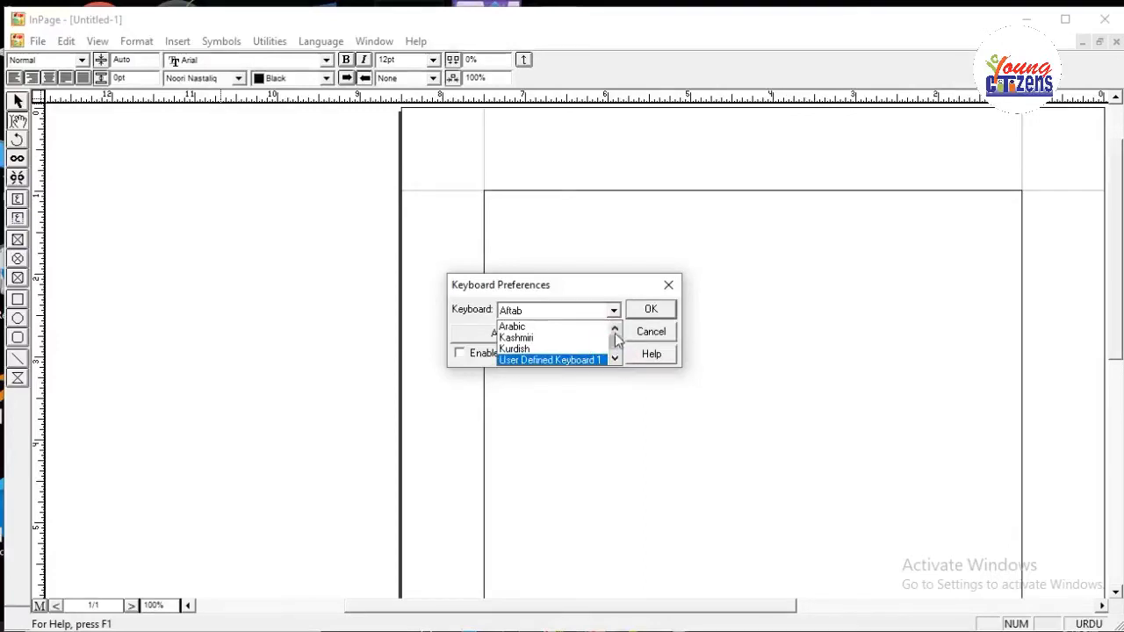
pyautogui.click(617, 331)
pyautogui.click(616, 332)
pyautogui.click(617, 331)
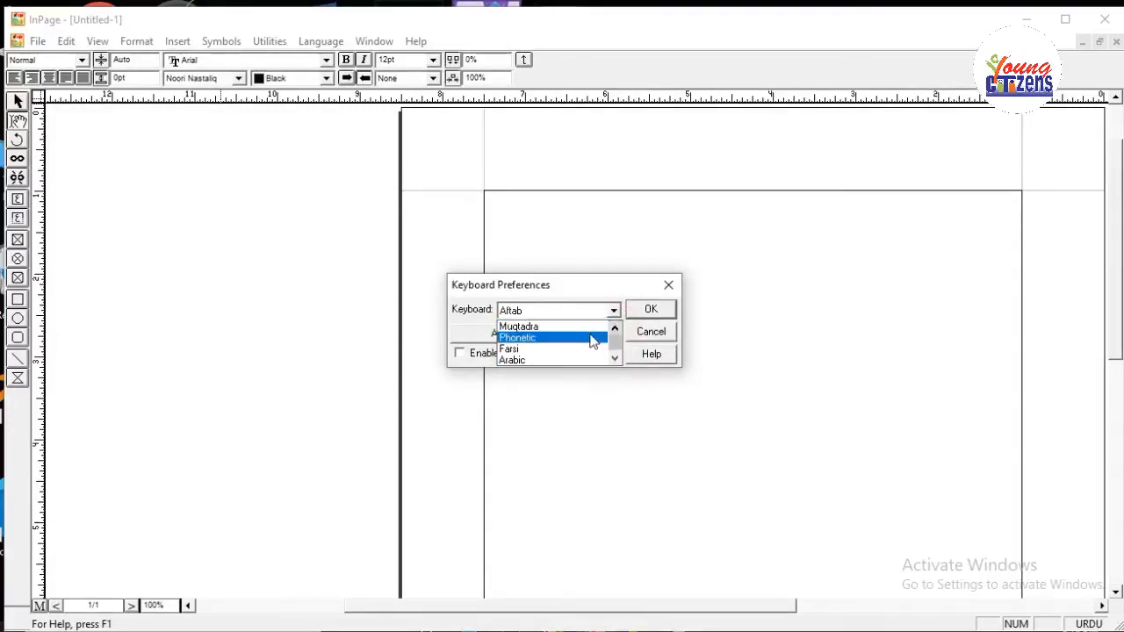
# View the key maps of the Muqtadra and Phonetic keyboards, closing each one after examining it.
pyautogui.click(587, 328)
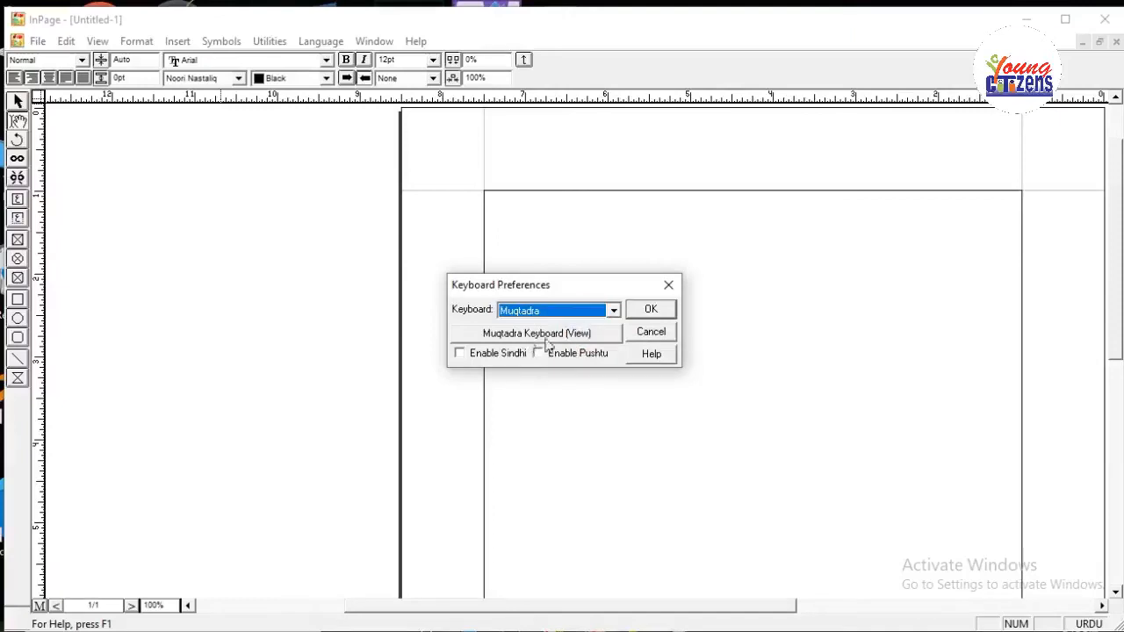
pyautogui.click(549, 337)
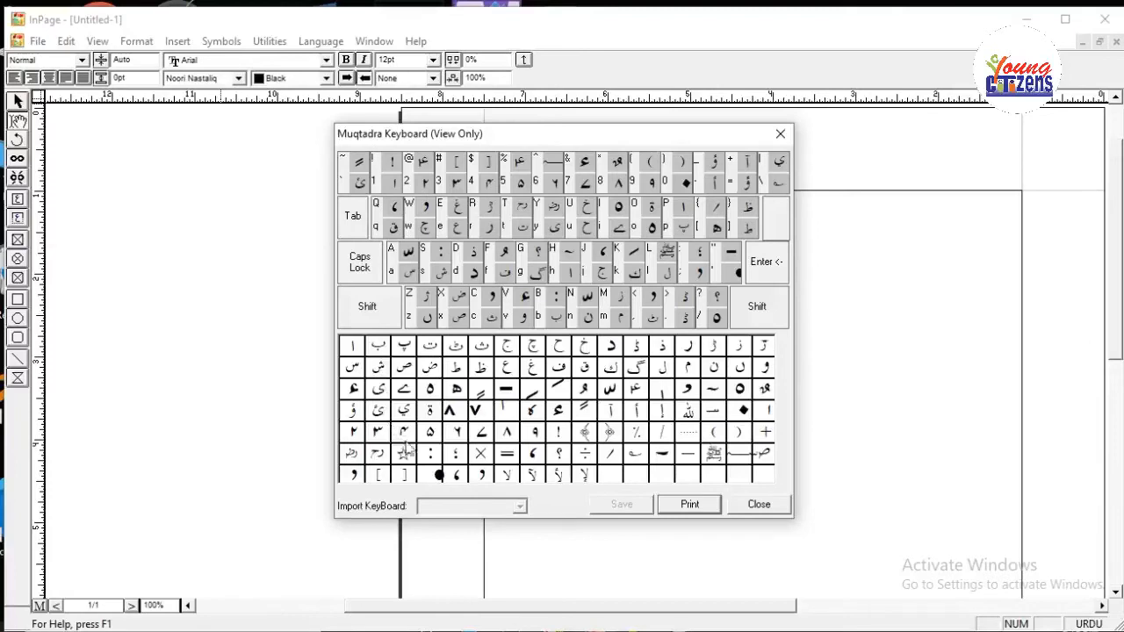
pyautogui.click(780, 133)
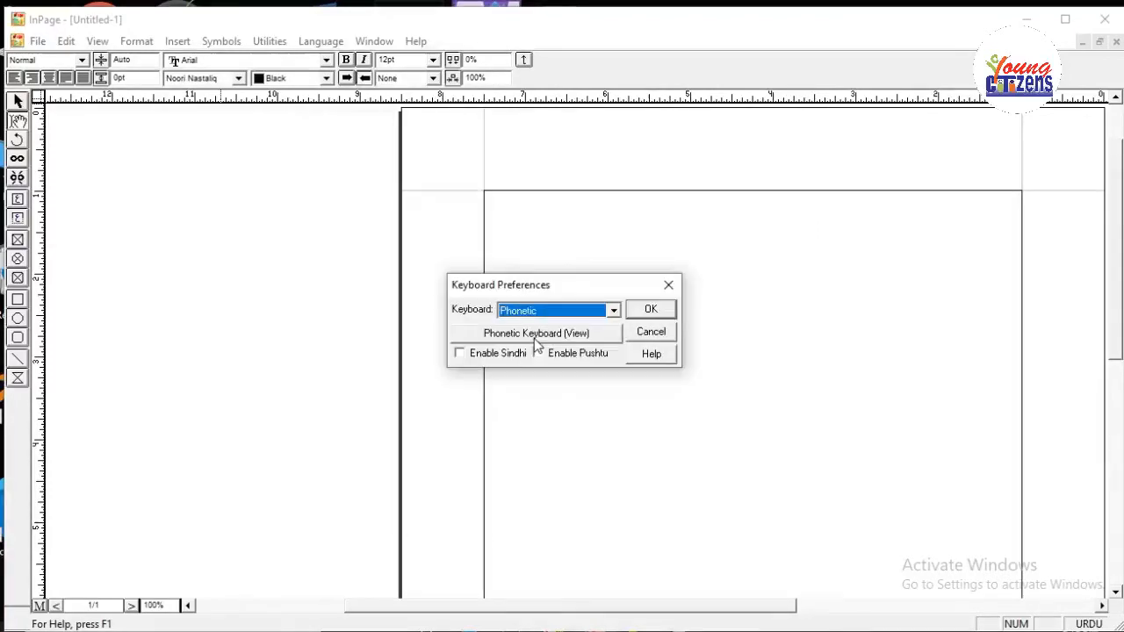
pyautogui.click(536, 338)
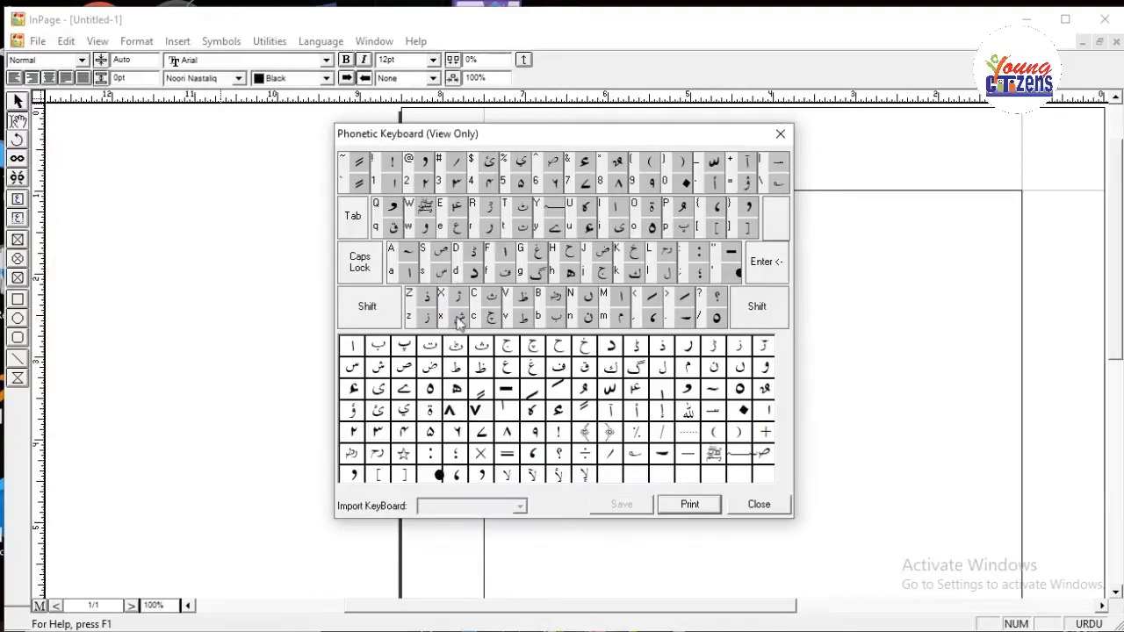
pyautogui.click(757, 503)
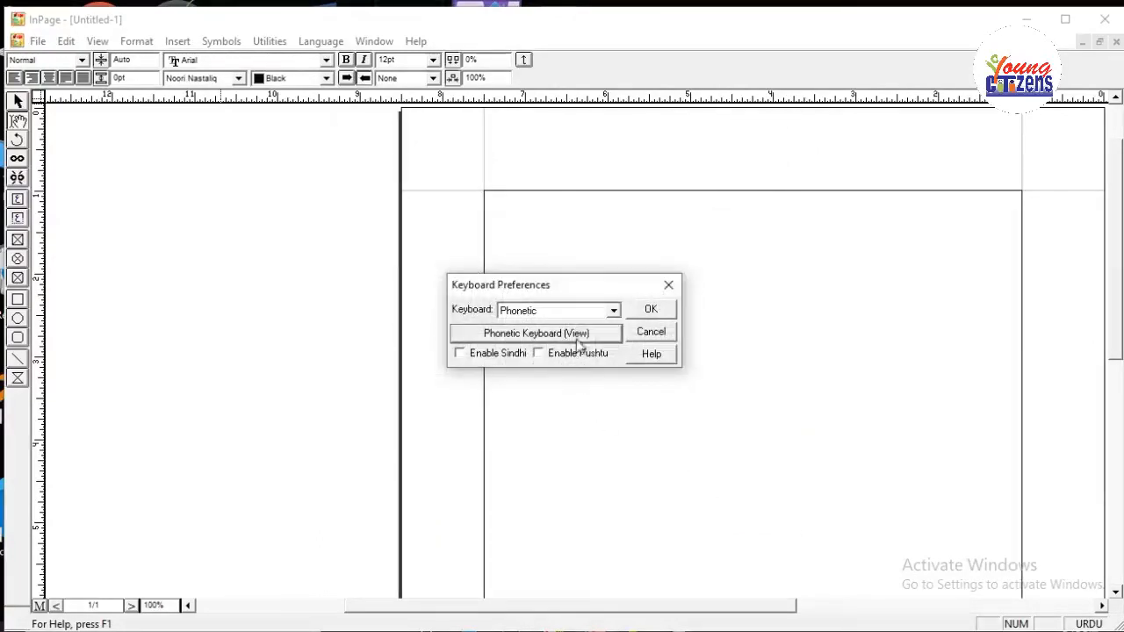
# Choose the Monotype keyboard and examine its key map, then close it.
pyautogui.click(614, 310)
pyautogui.scroll(1, 580, 331)
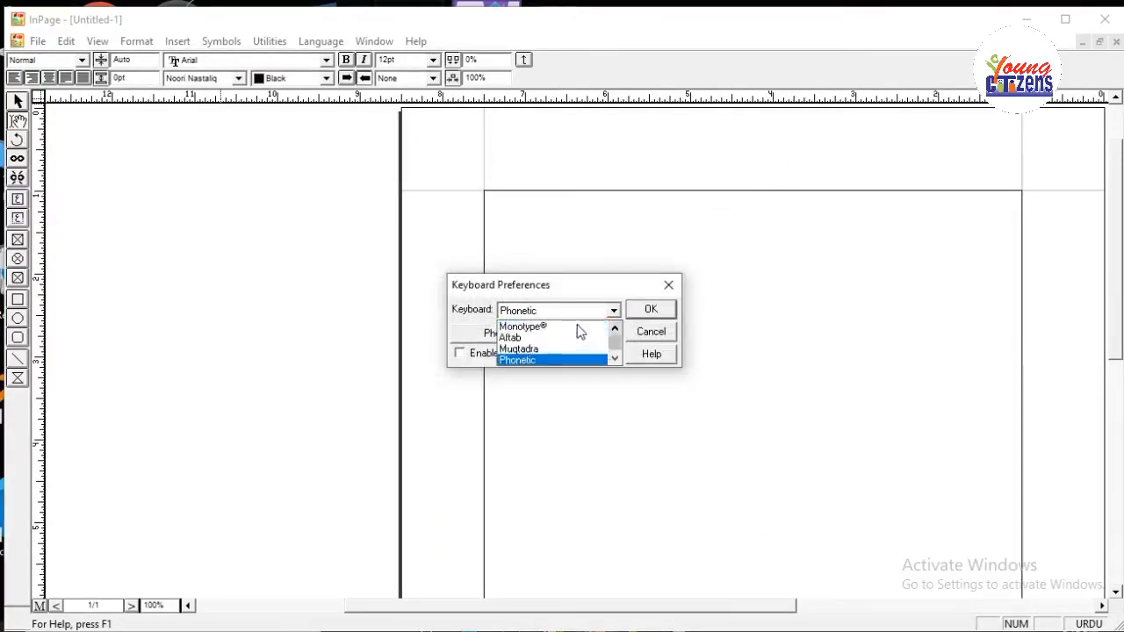
pyautogui.click(566, 327)
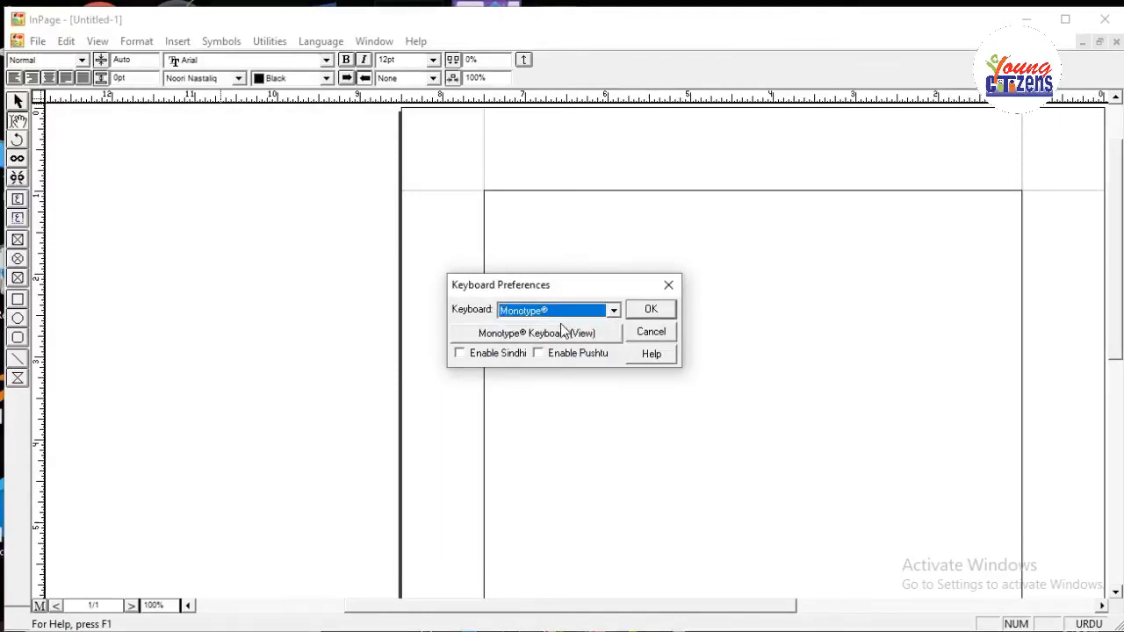
pyautogui.click(535, 331)
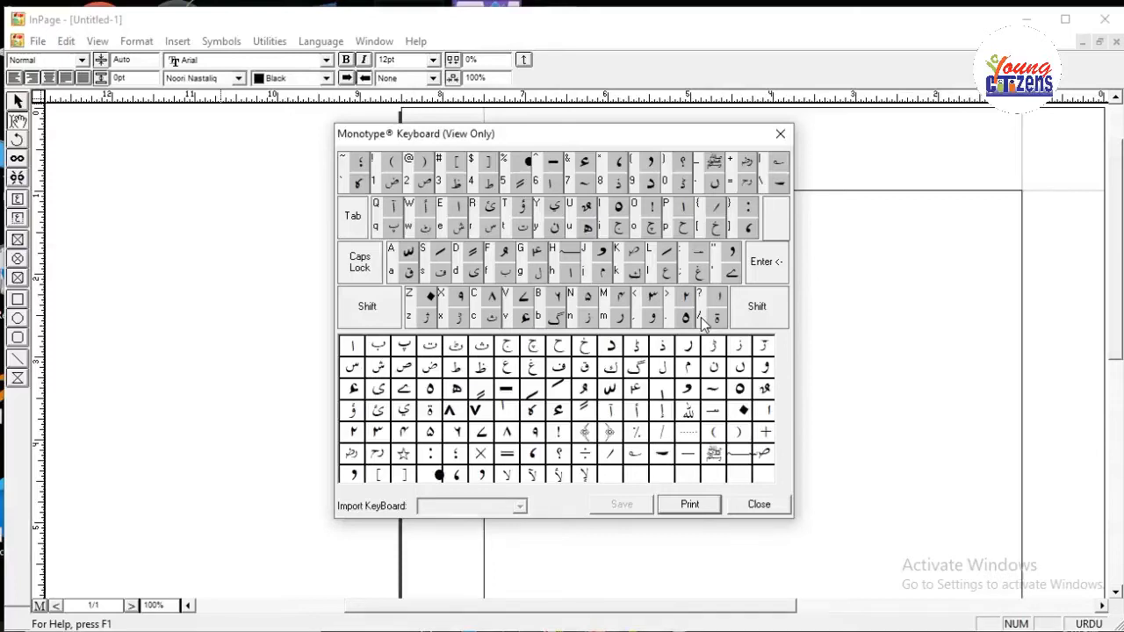
pyautogui.click(758, 506)
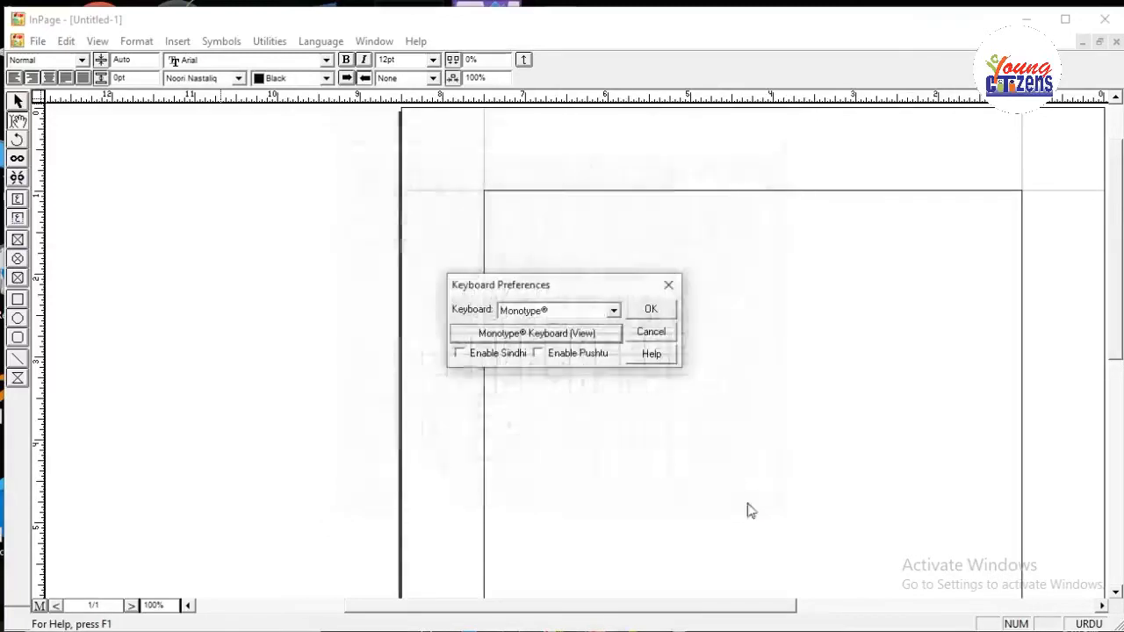
# Choose User Defined Keyboard 8 as the keyboard layout and open its key map for editing.
pyautogui.click(614, 310)
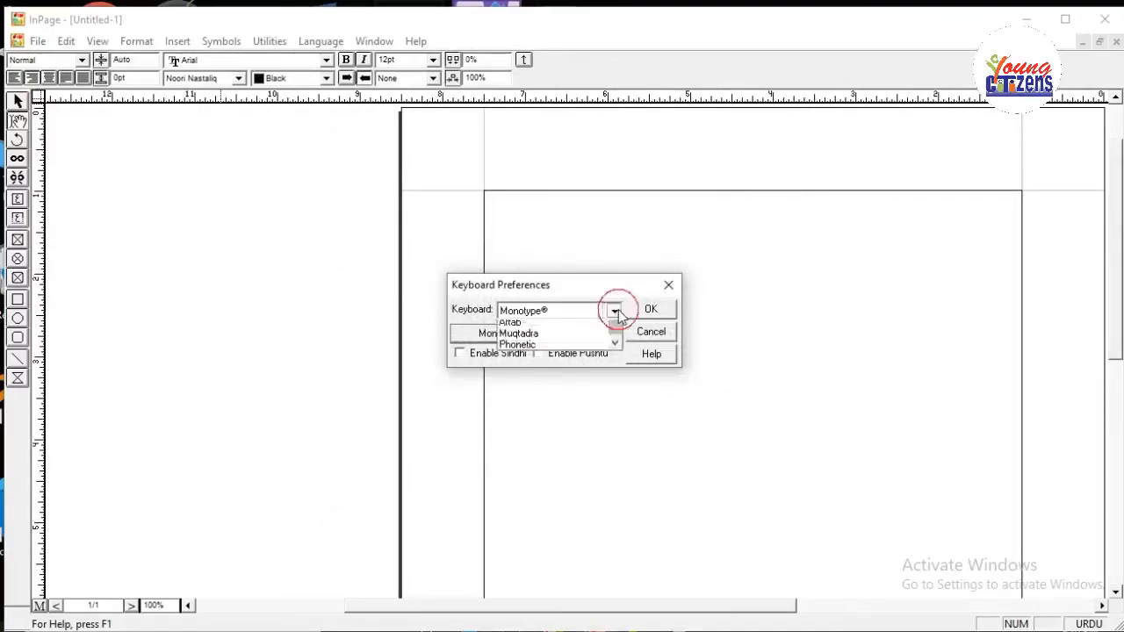
pyautogui.scroll(-3, 615, 349)
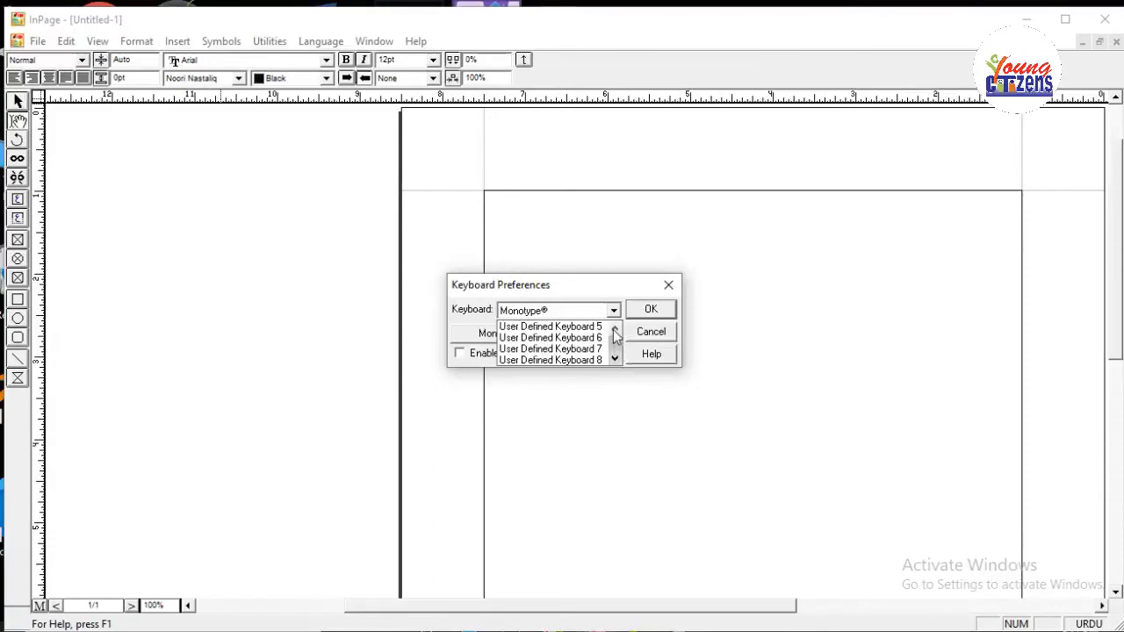
pyautogui.click(615, 332)
pyautogui.click(615, 332)
pyautogui.click(615, 330)
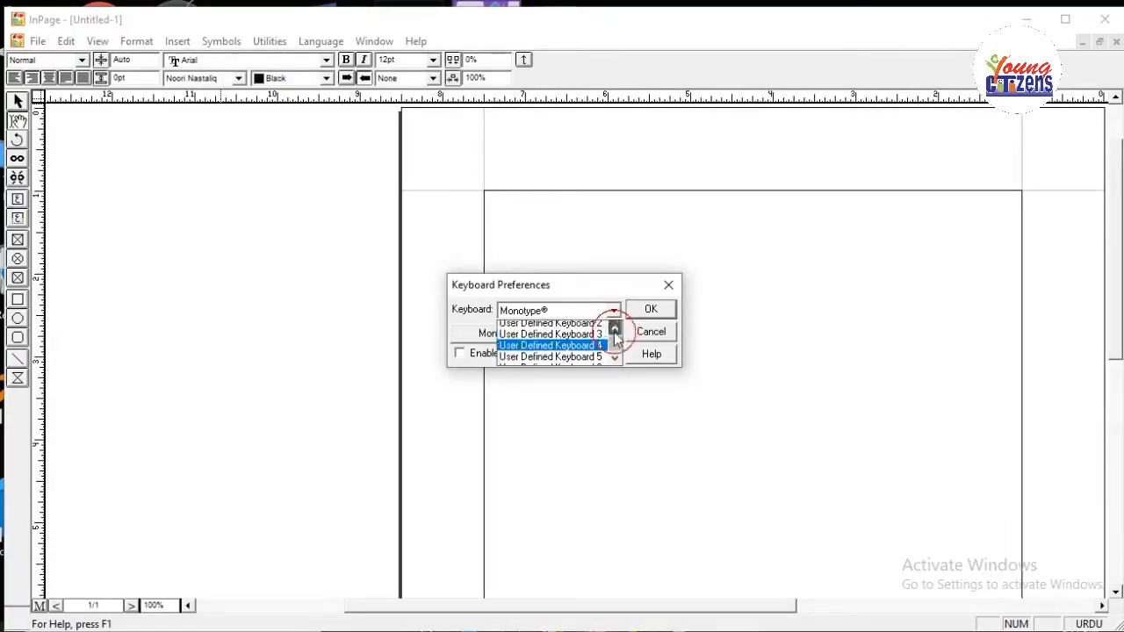
pyautogui.click(614, 330)
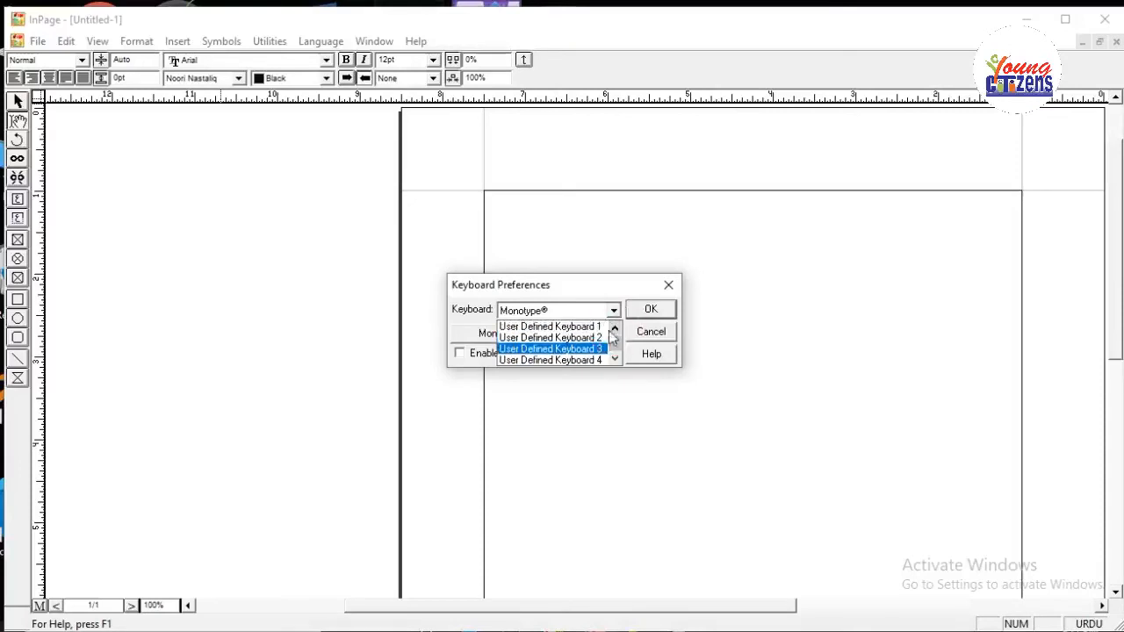
pyautogui.click(615, 345)
pyautogui.click(615, 360)
pyautogui.click(615, 361)
pyautogui.click(615, 360)
pyautogui.click(614, 360)
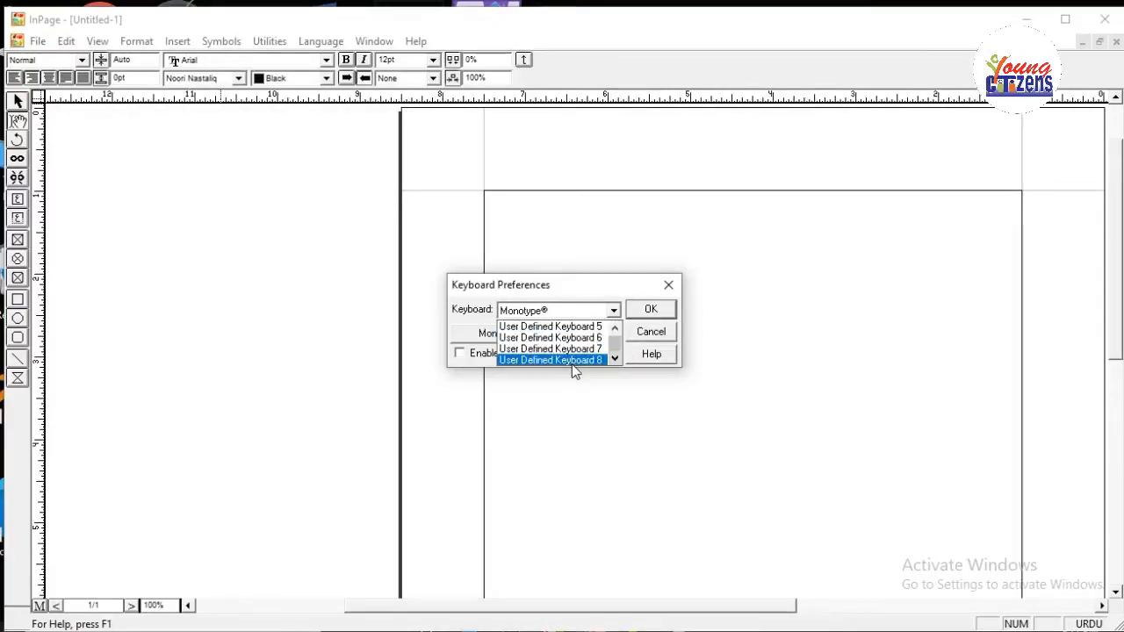
pyautogui.click(571, 364)
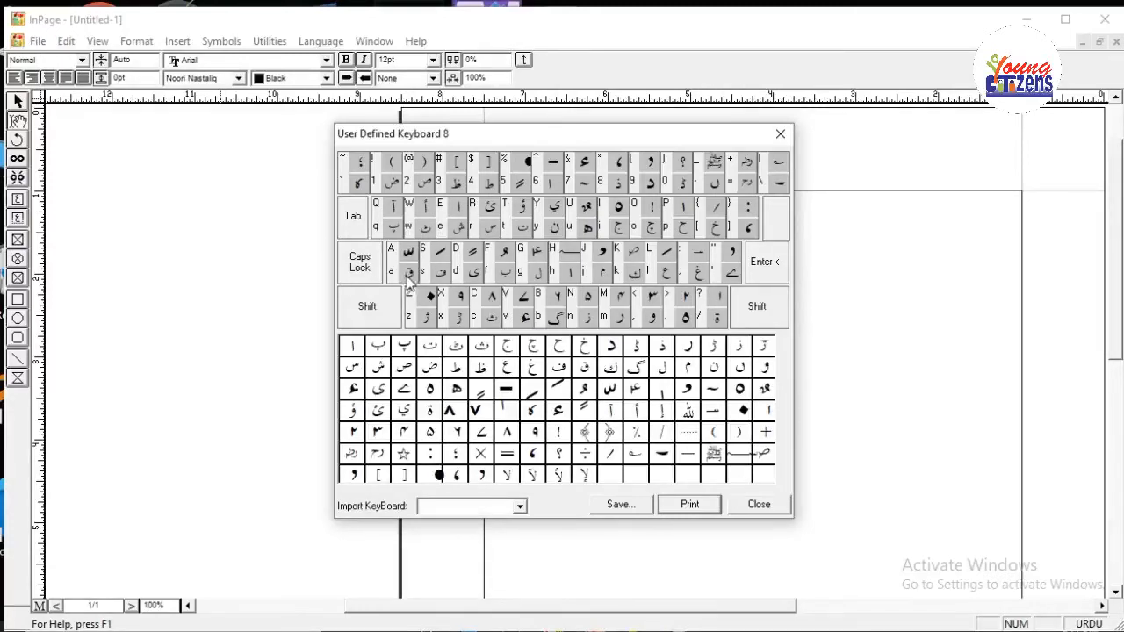
# Assign ا to a, the madda sign to A, س to s, ص to S and د to d, and close the key map.
pyautogui.moveTo(352, 351); pyautogui.dragTo(409, 272)
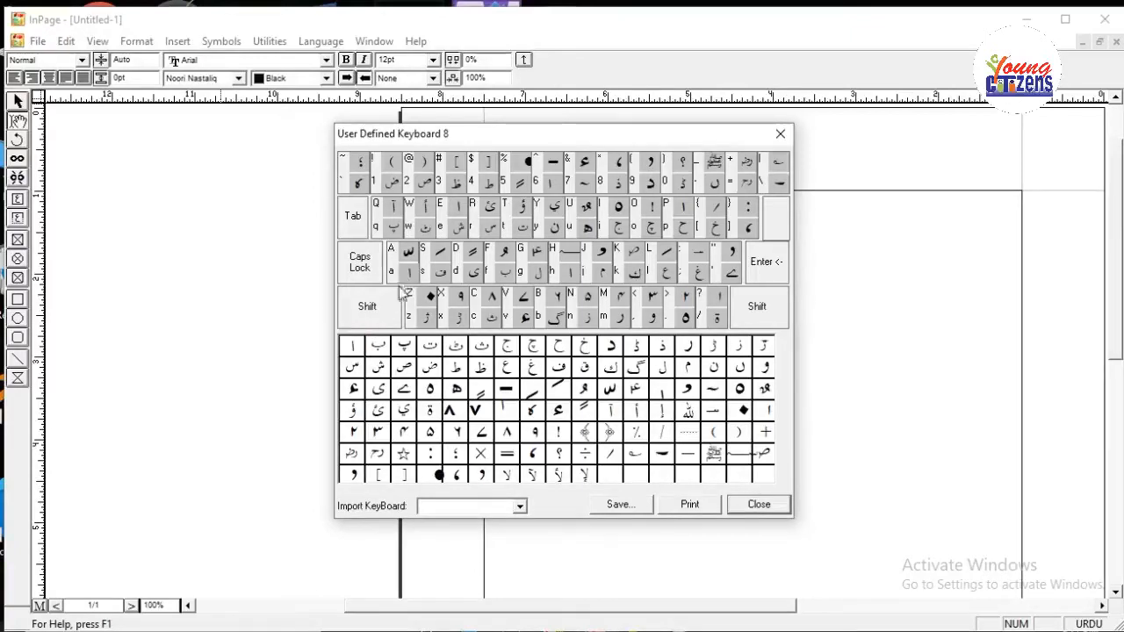
pyautogui.click(354, 369)
pyautogui.moveTo(354, 369); pyautogui.dragTo(440, 275)
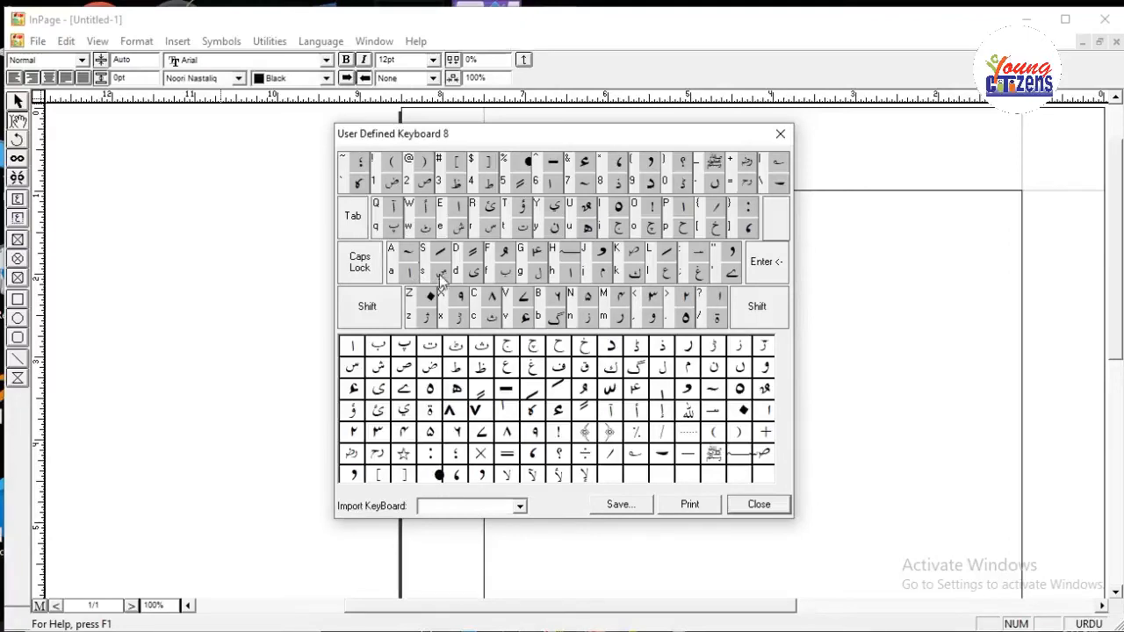
pyautogui.moveTo(357, 389); pyautogui.dragTo(437, 255)
pyautogui.moveTo(402, 369); pyautogui.dragTo(441, 252)
pyautogui.click(610, 347)
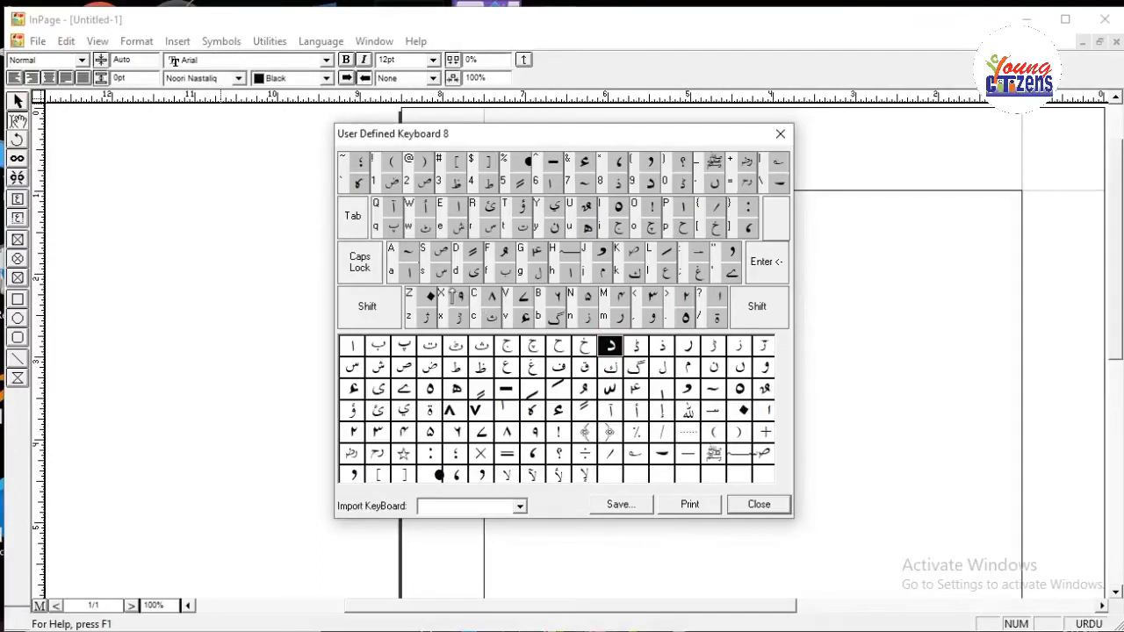
pyautogui.click(474, 273)
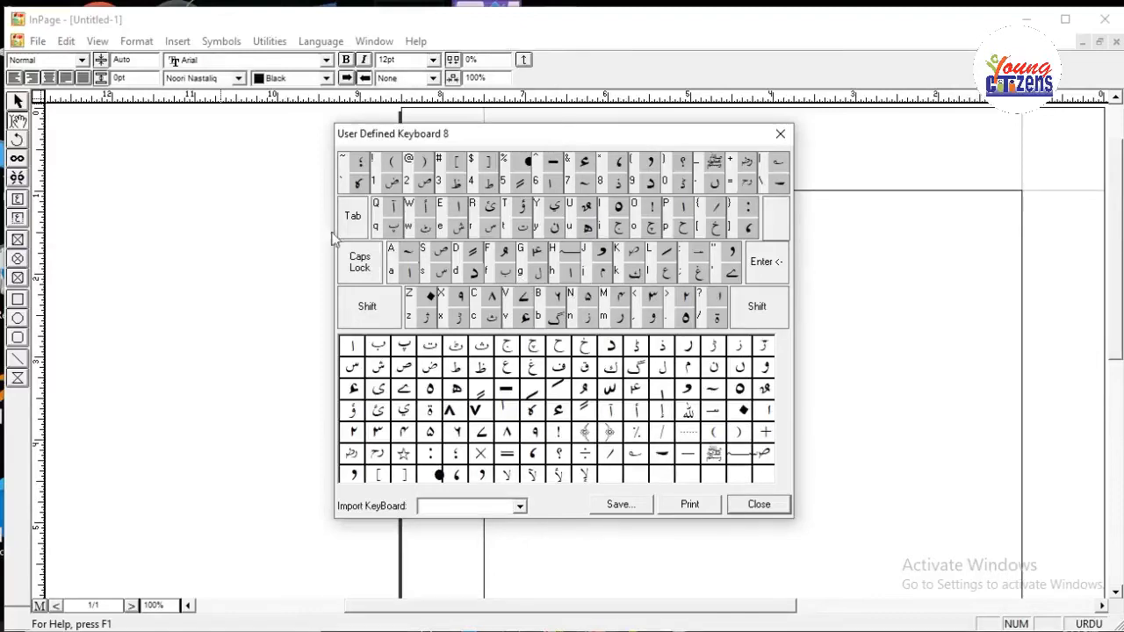
pyautogui.click(775, 507)
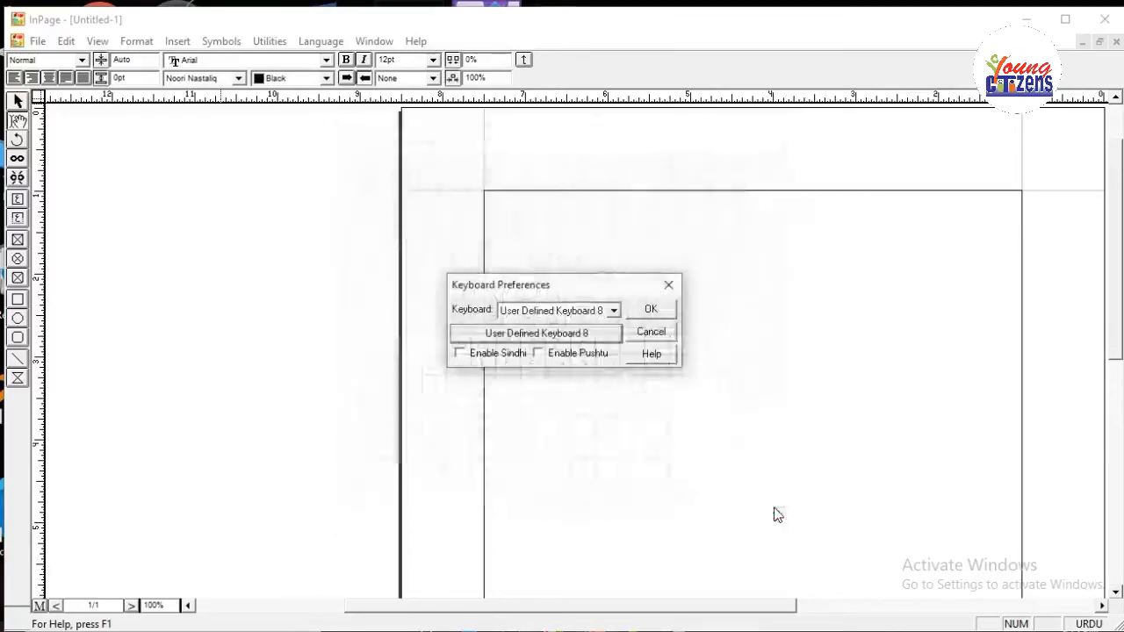
# Set the keyboard layout to Aftab and apply the keyboard preferences.
pyautogui.click(614, 310)
pyautogui.moveTo(615, 347); pyautogui.dragTo(614, 326)
pyautogui.click(549, 337)
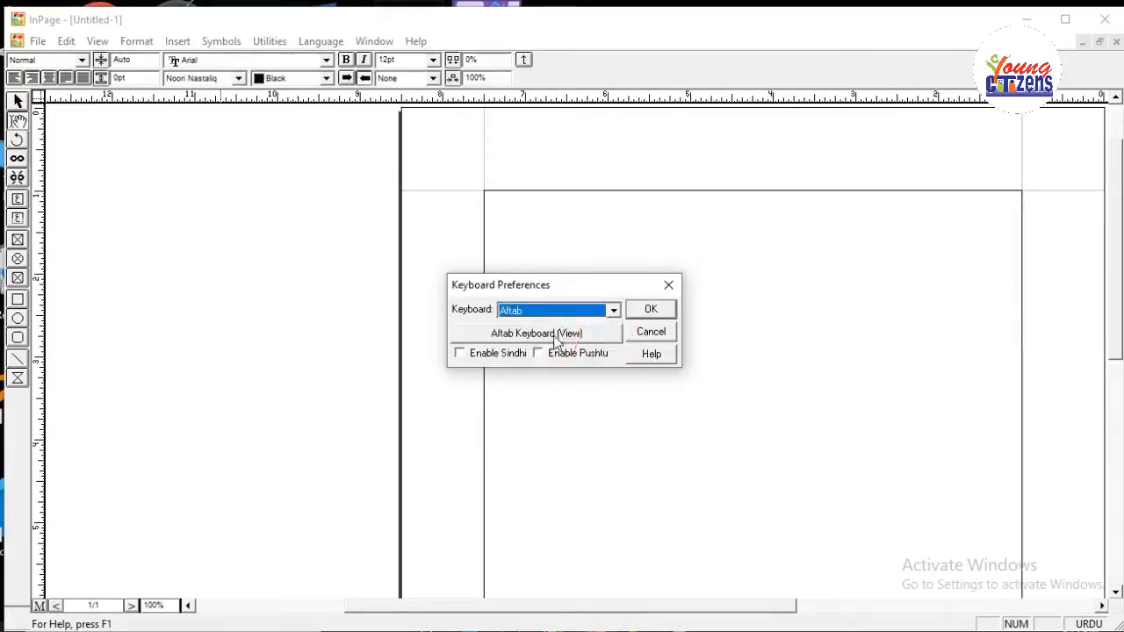
pyautogui.click(639, 312)
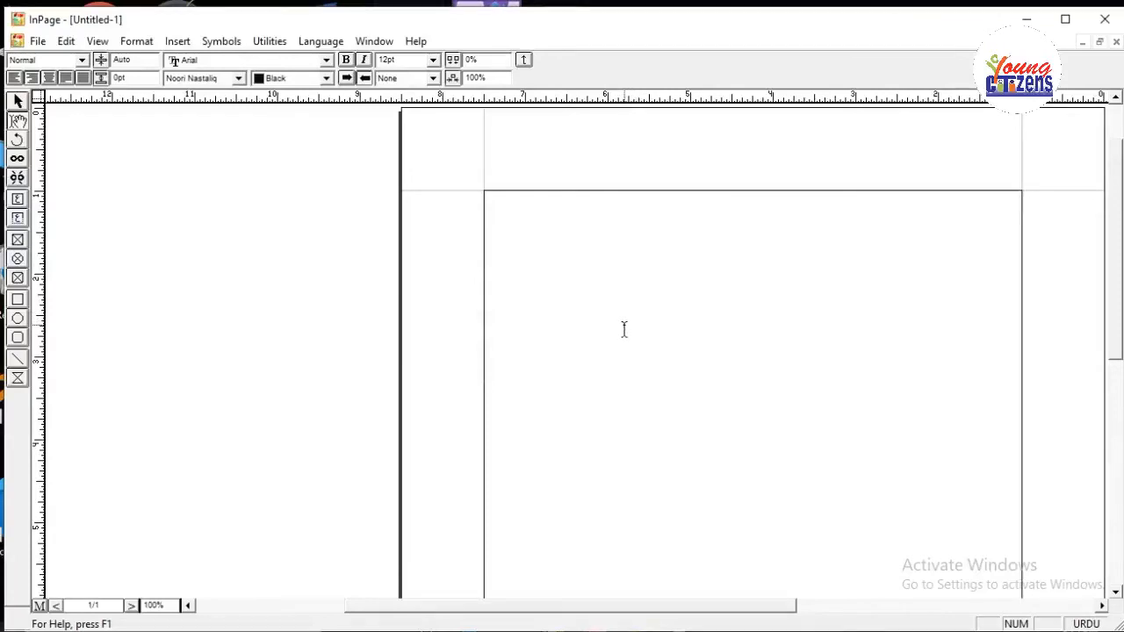
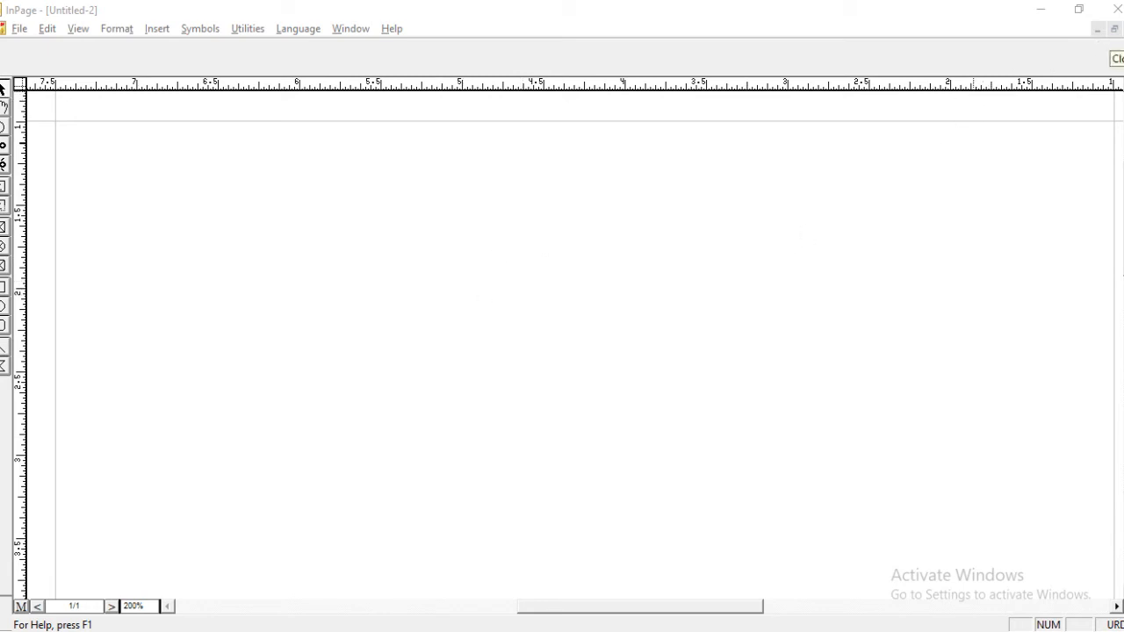
pyautogui.click(868, 110)
pyautogui.click(984, 164)
pyautogui.click(1061, 150)
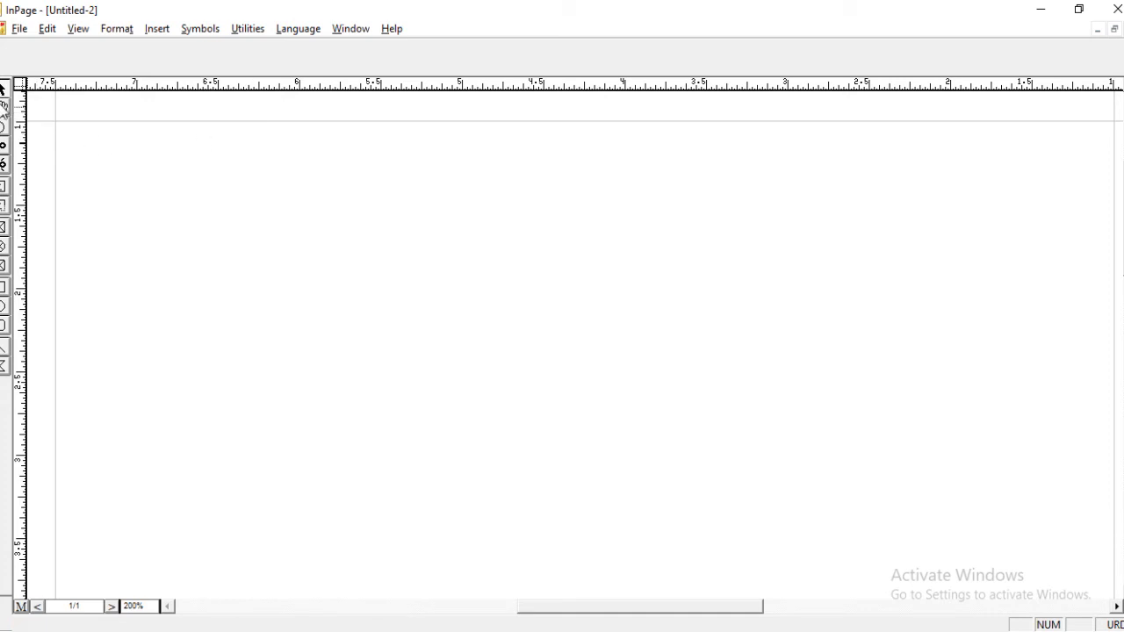
pyautogui.click(350, 193)
pyautogui.click(714, 209)
pyautogui.click(845, 209)
pyautogui.click(662, 206)
pyautogui.click(150, 147)
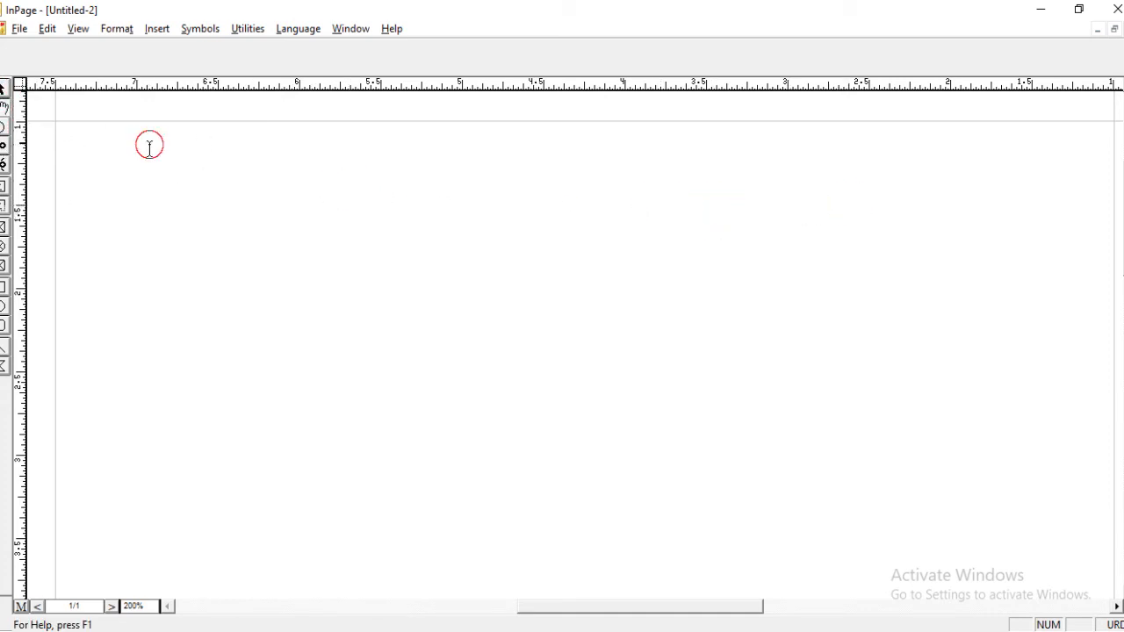
pyautogui.click(723, 179)
# Draw a text box near the page's upper-left margin, import hafi poetry.TXT into it and remove the trailing empty line.
pyautogui.click(4, 206)
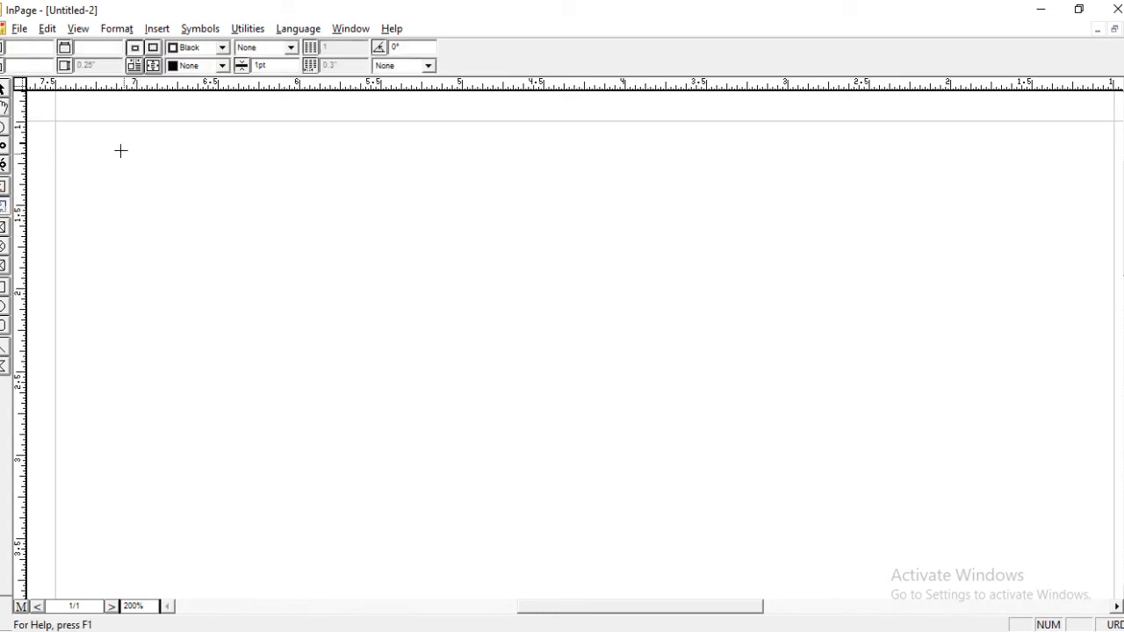
pyautogui.moveTo(115, 143); pyautogui.dragTo(472, 163)
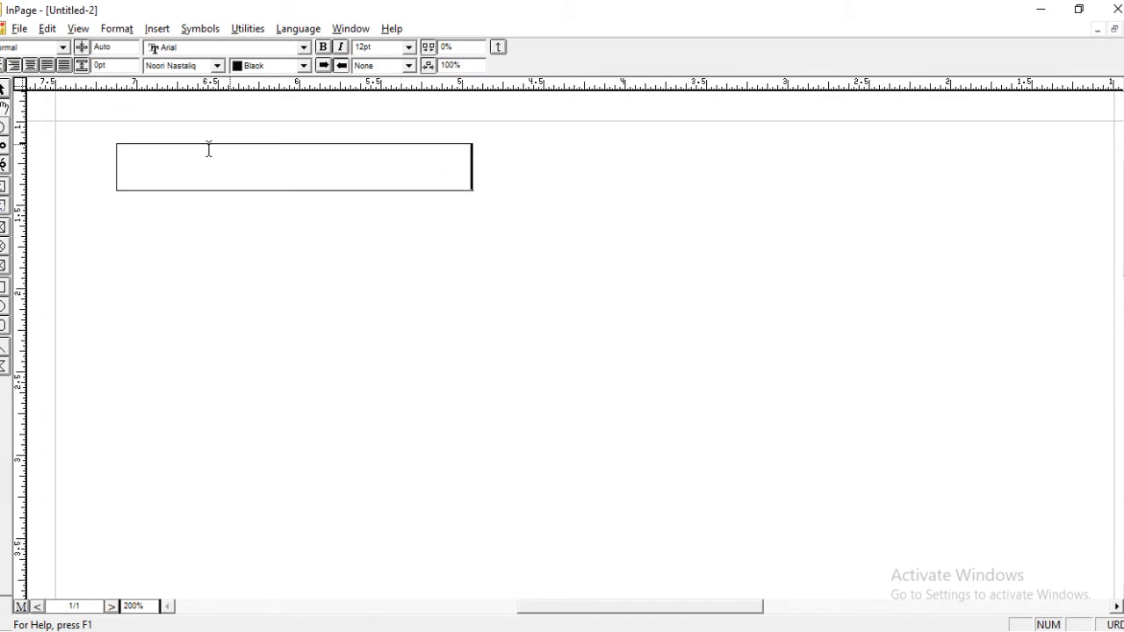
pyautogui.click(19, 28)
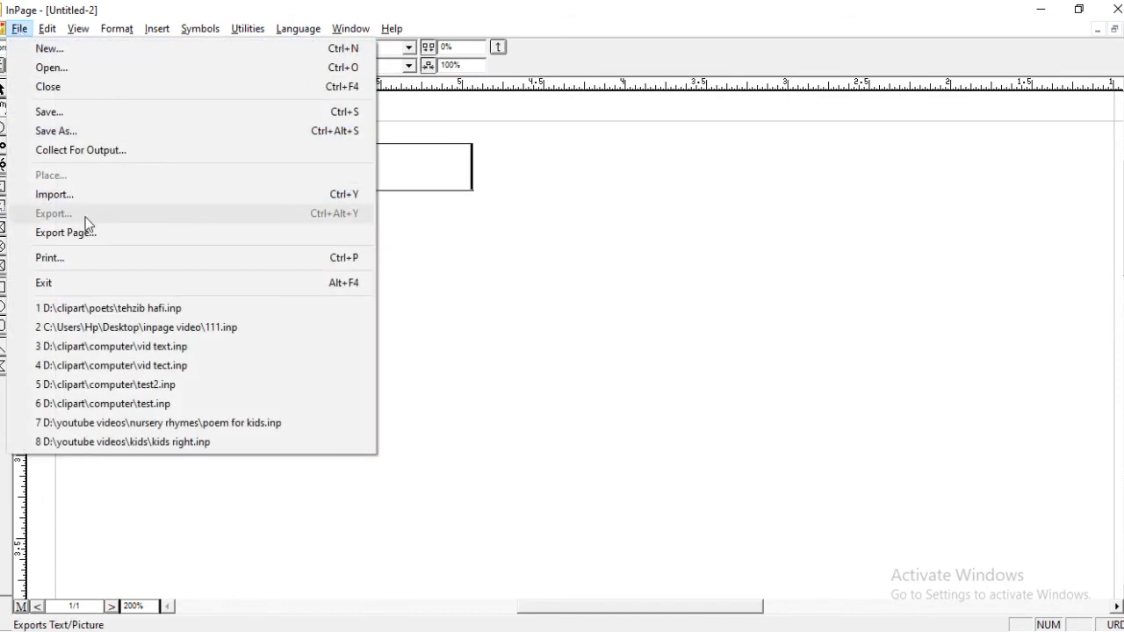
pyautogui.click(67, 194)
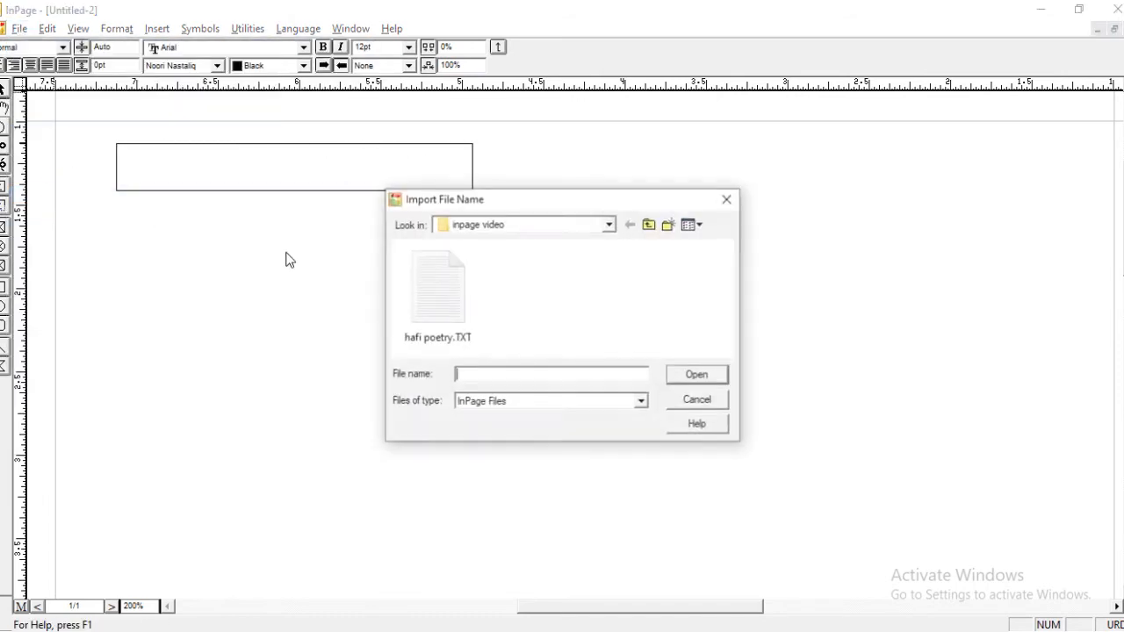
pyautogui.doubleClick(452, 295)
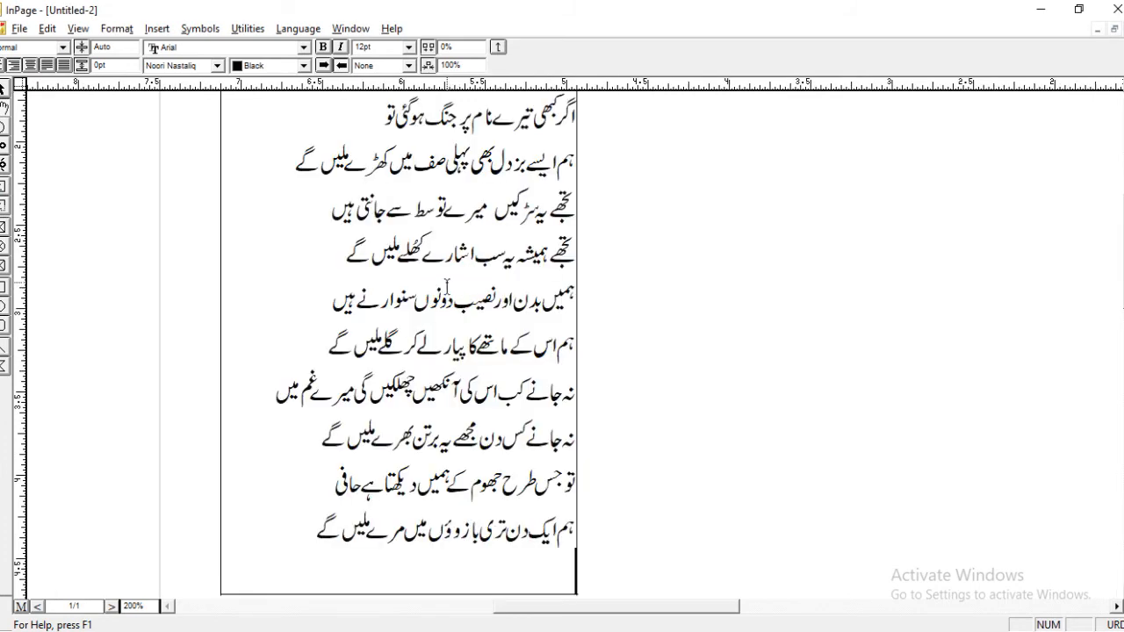
pyautogui.press('BackSpace')
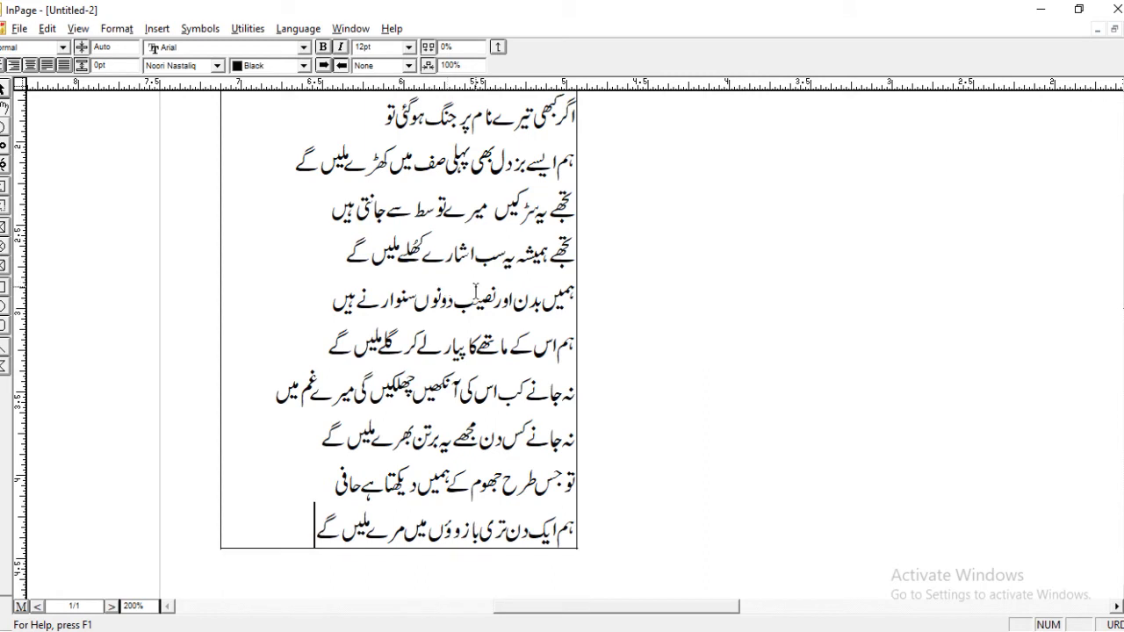
# Set the whole poem's font size to 18 pt and its line leading to 26 pt.
pyautogui.hotkey('ctrl', 'a')
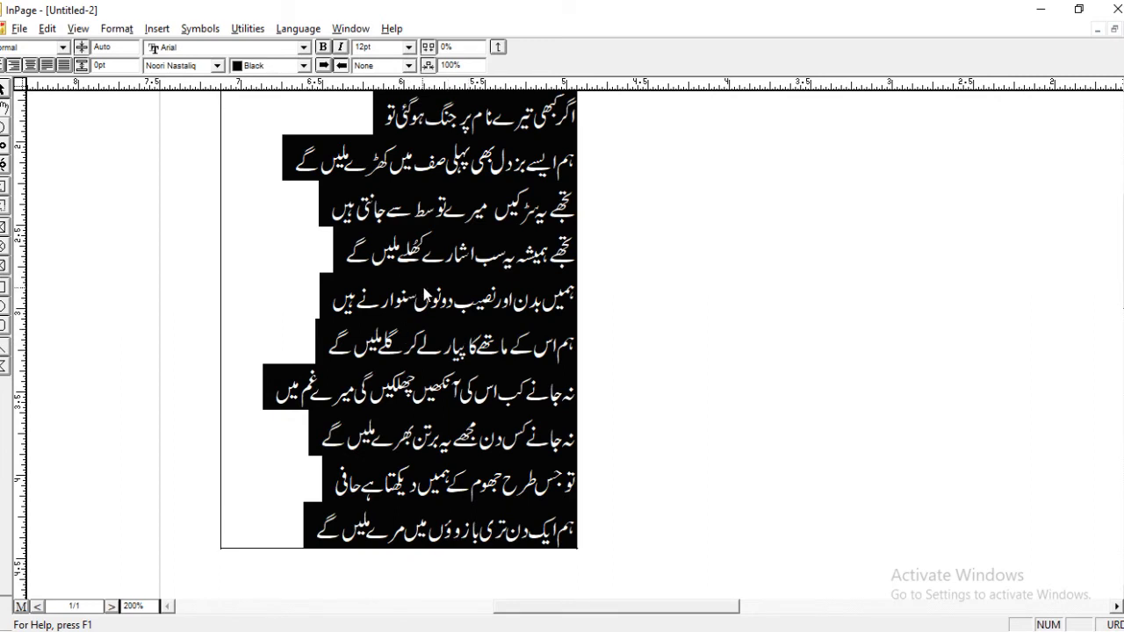
pyautogui.click(382, 48)
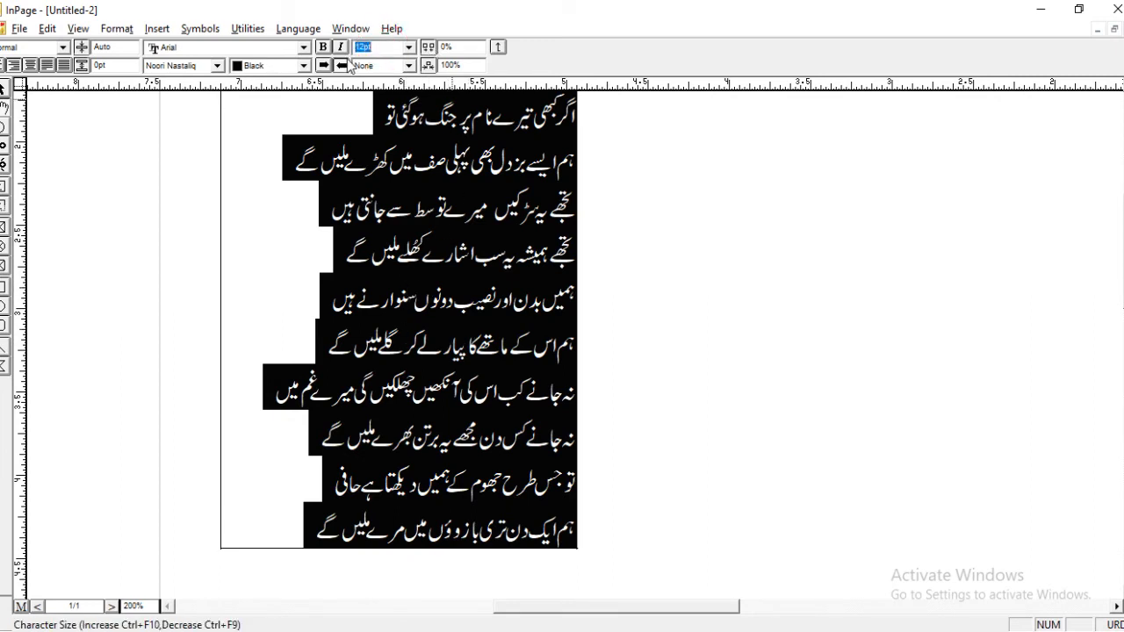
pyautogui.write('18')
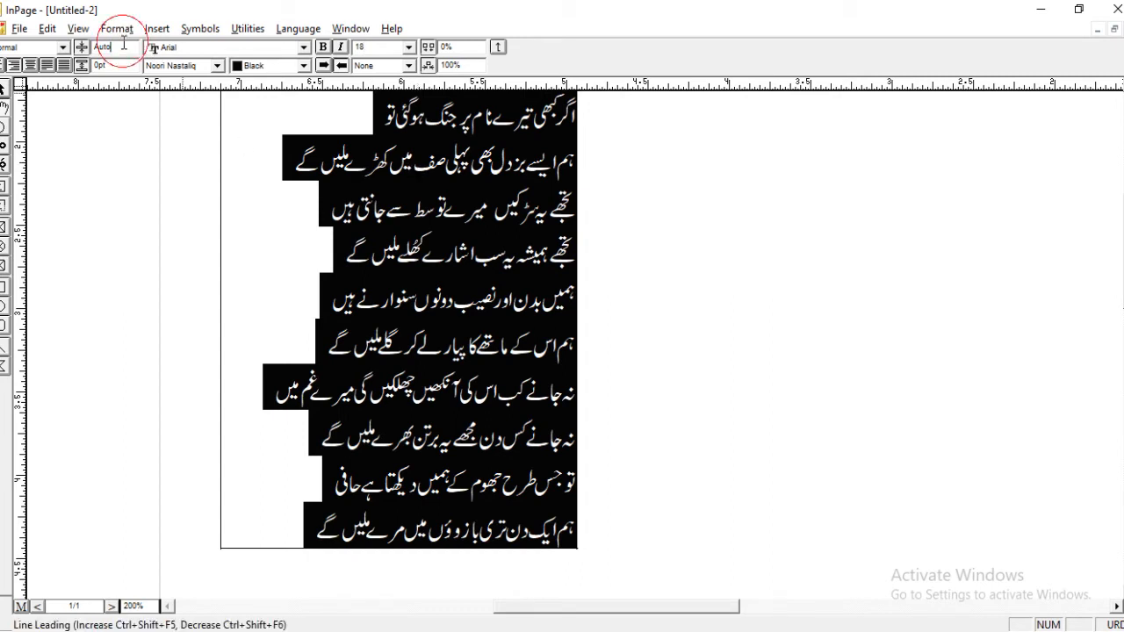
pyautogui.moveTo(124, 48); pyautogui.dragTo(94, 54)
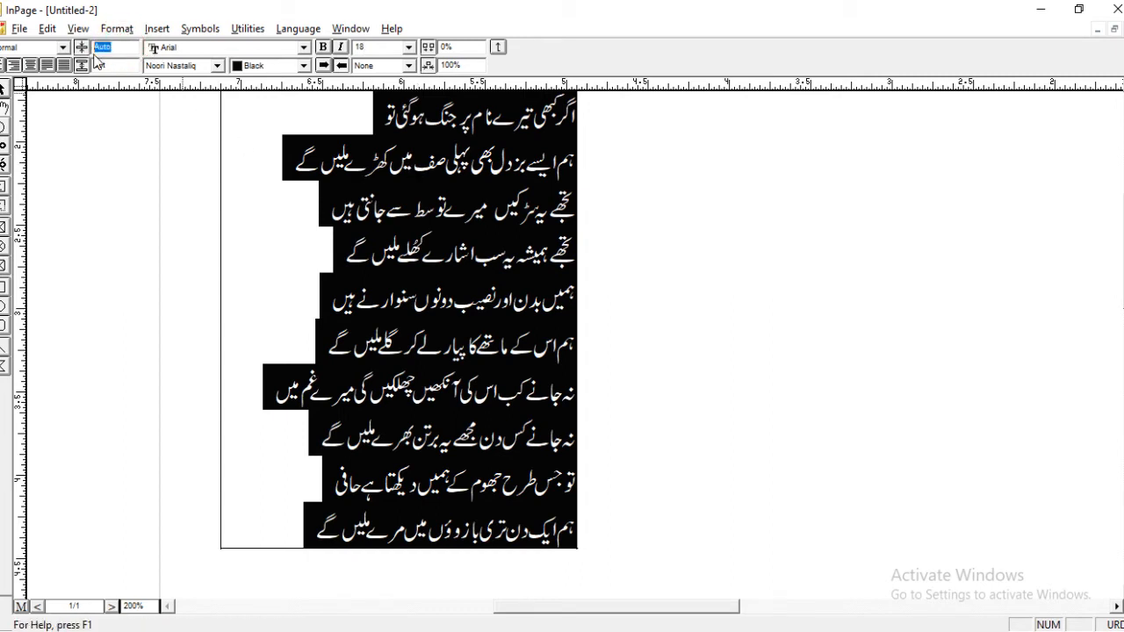
pyautogui.write('20')
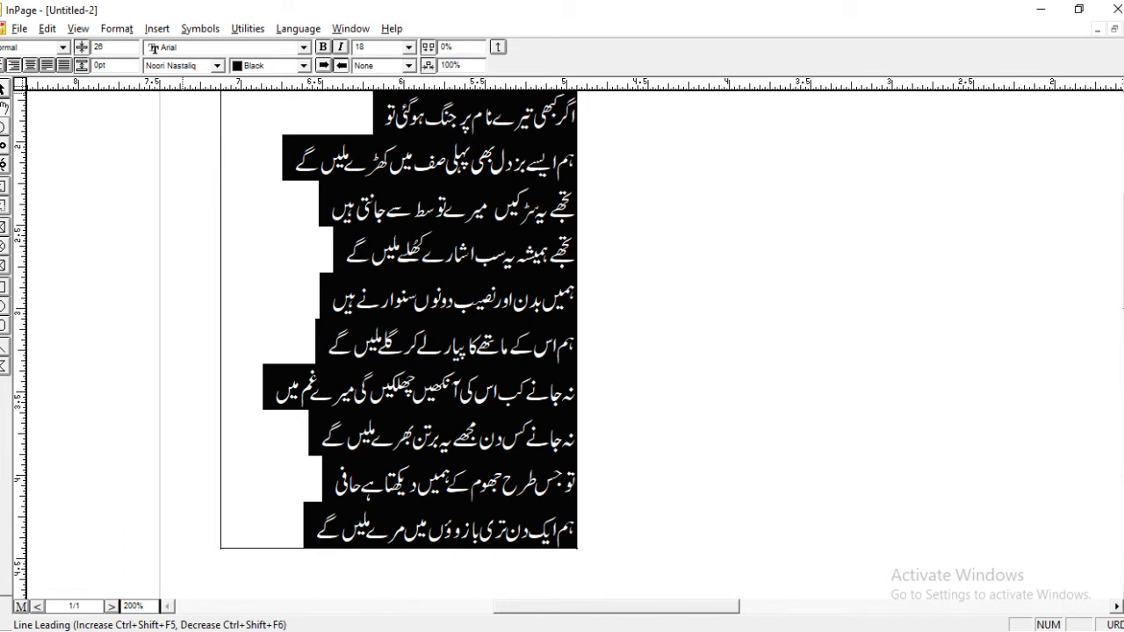
pyautogui.press('Return')
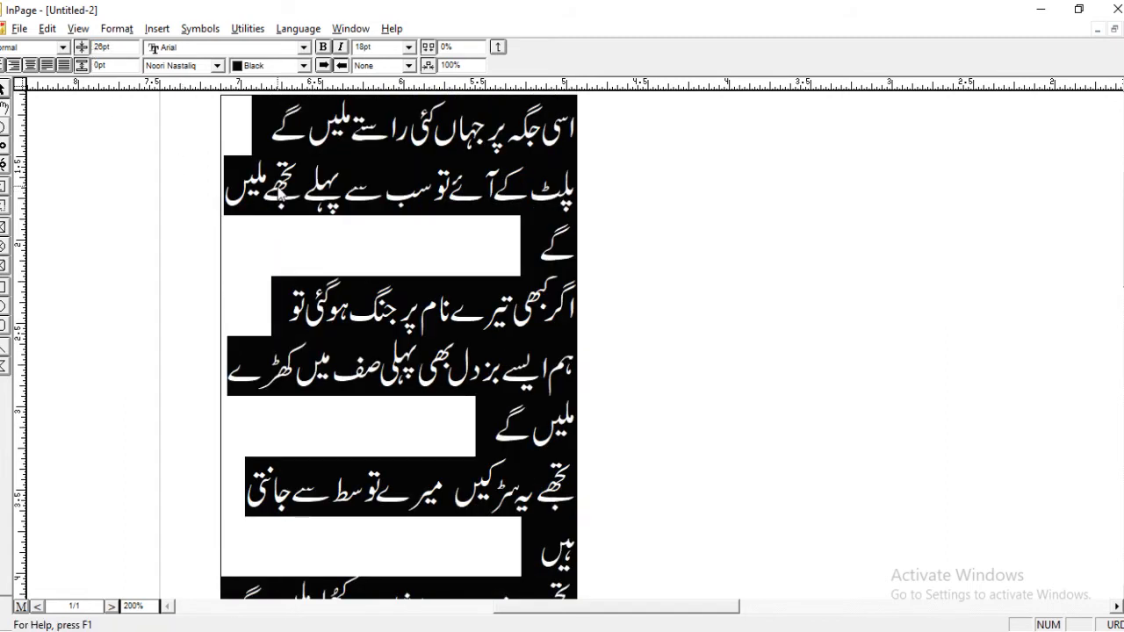
# Fit the page in view and widen the poem's text box to about 2.94 inches so each verse fits on one line.
pyautogui.hotkey('ctrl', '0')
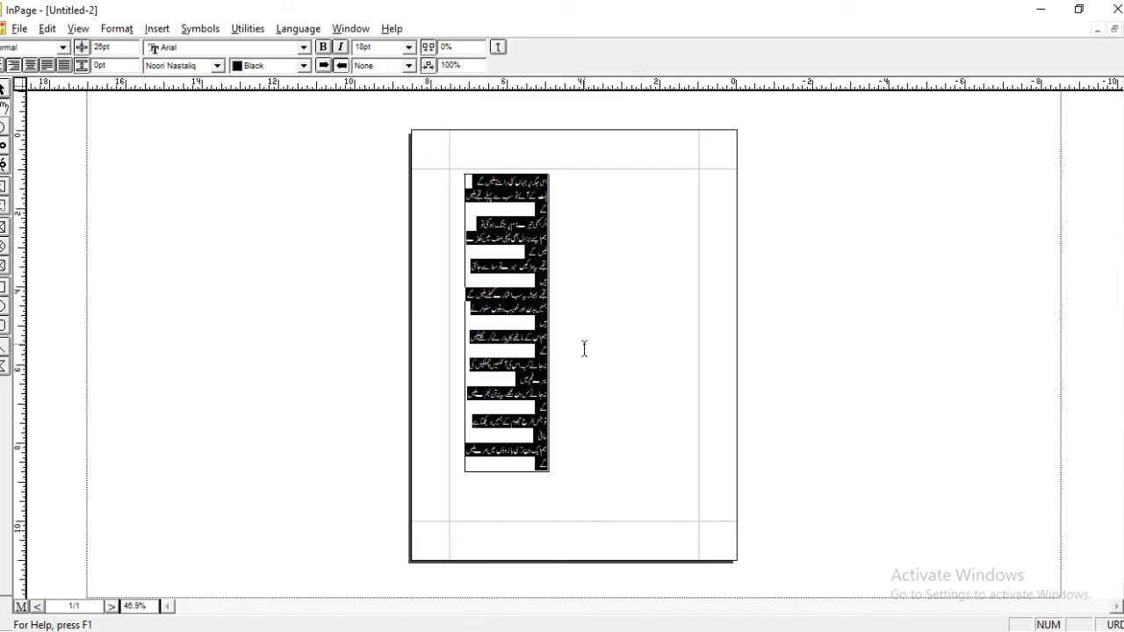
pyautogui.click(2, 89)
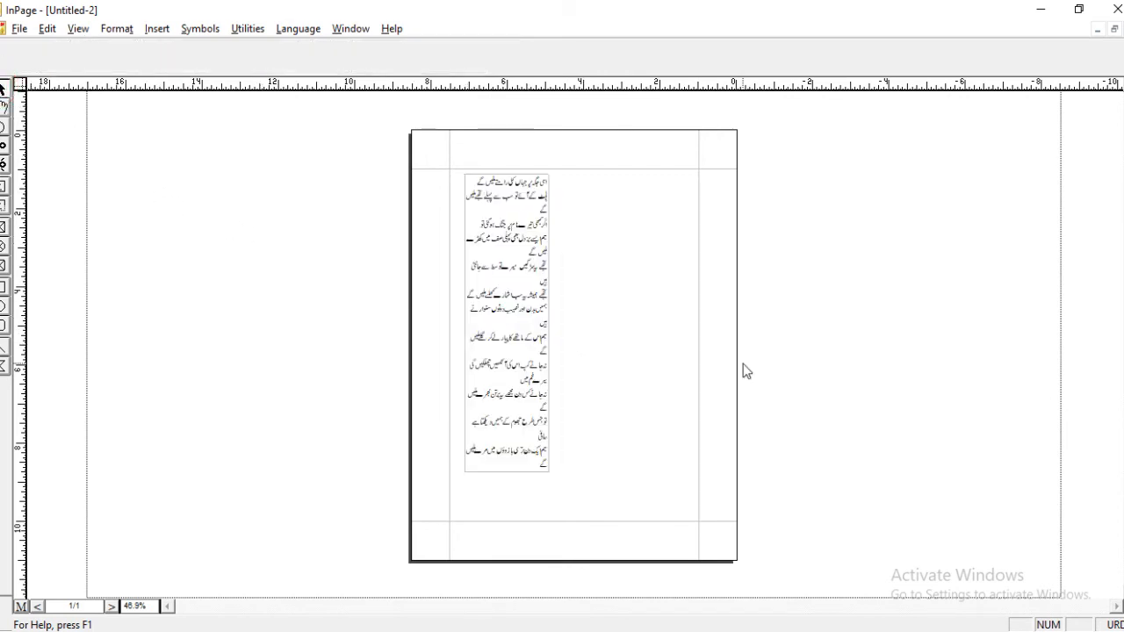
pyautogui.click(522, 340)
pyautogui.moveTo(548, 322); pyautogui.dragTo(603, 321)
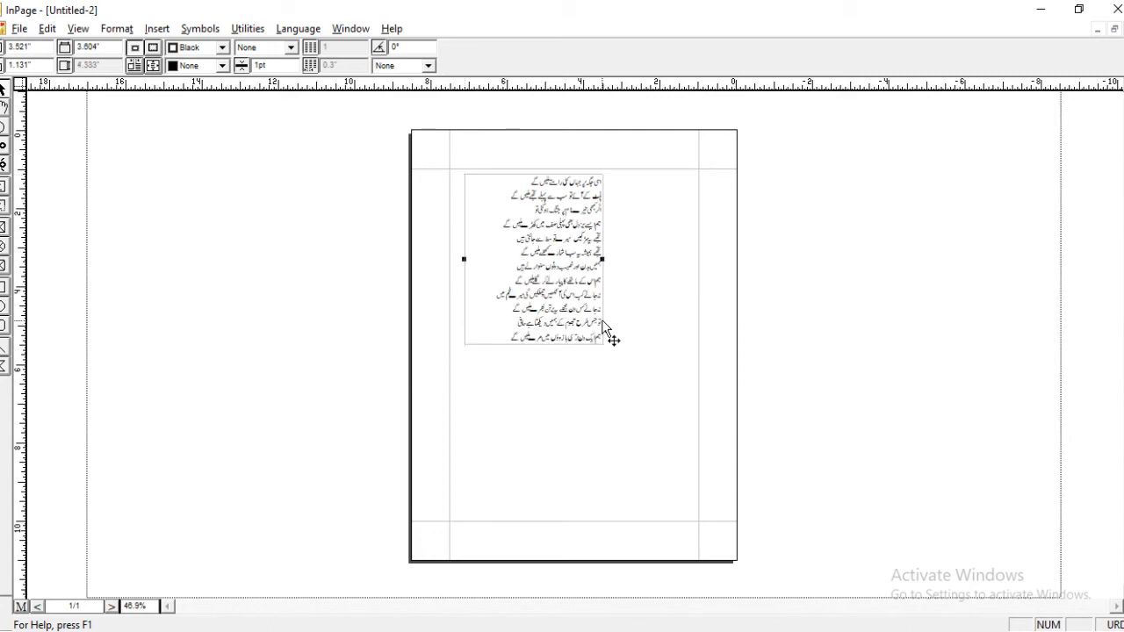
pyautogui.click(602, 260)
pyautogui.moveTo(603, 260); pyautogui.dragTo(578, 260)
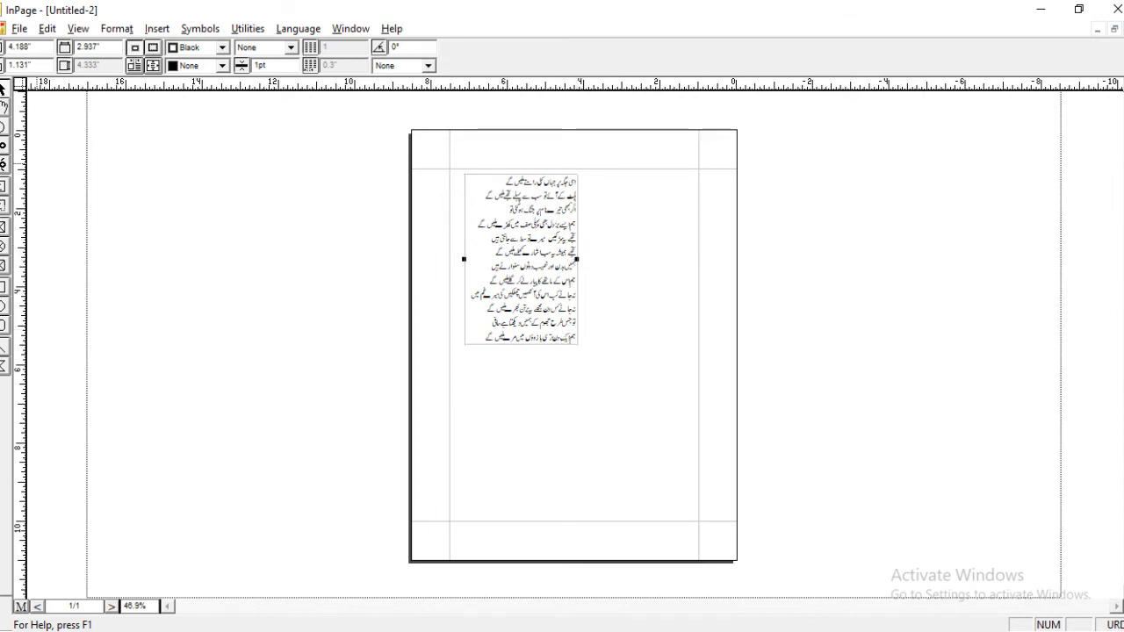
# Force-justify all lines of the poem so that they fill the width of the text box.
pyautogui.click(4, 107)
pyautogui.tripleClick(507, 213)
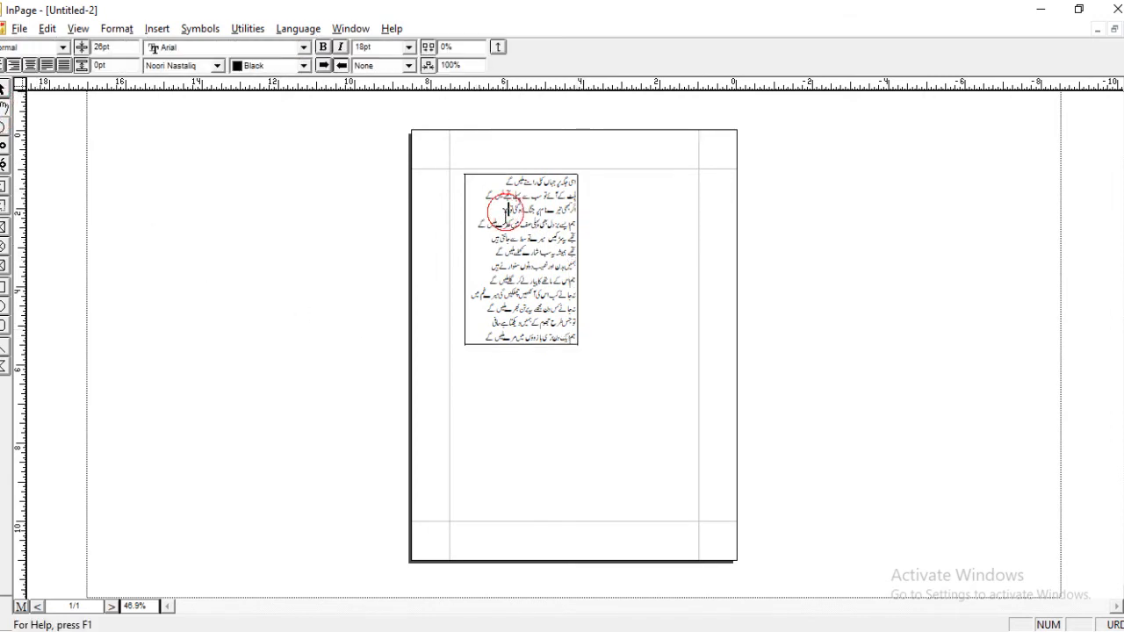
pyautogui.hotkey('ctrl', 'a')
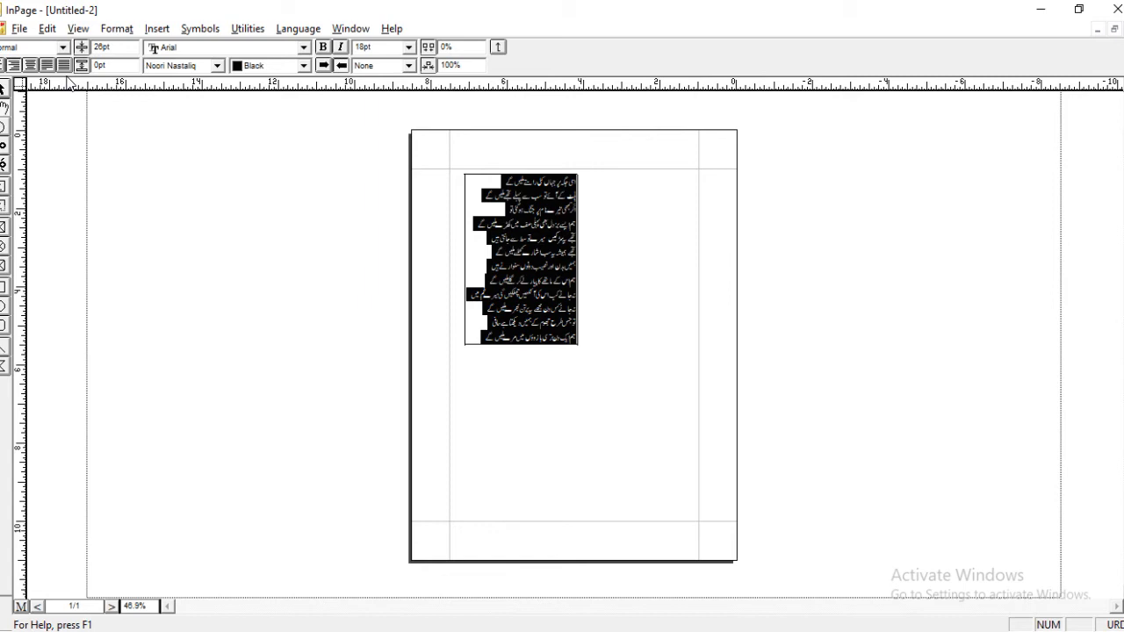
pyautogui.hotkey('ctrl', 'shift', 'f')
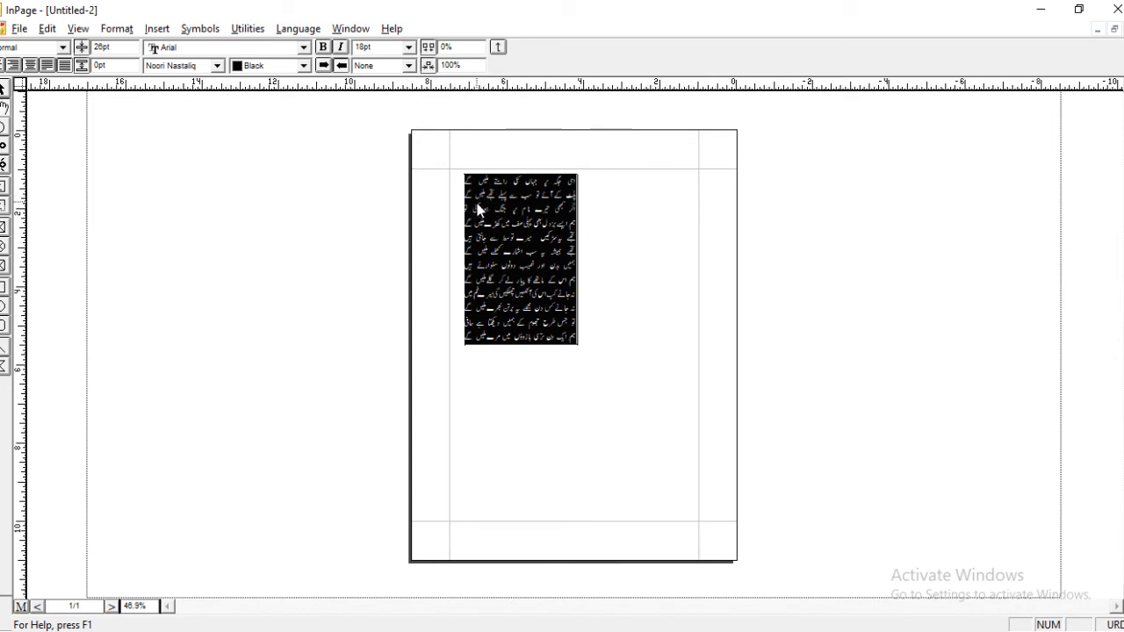
pyautogui.click(425, 183)
pyautogui.click(432, 175)
pyautogui.click(466, 182)
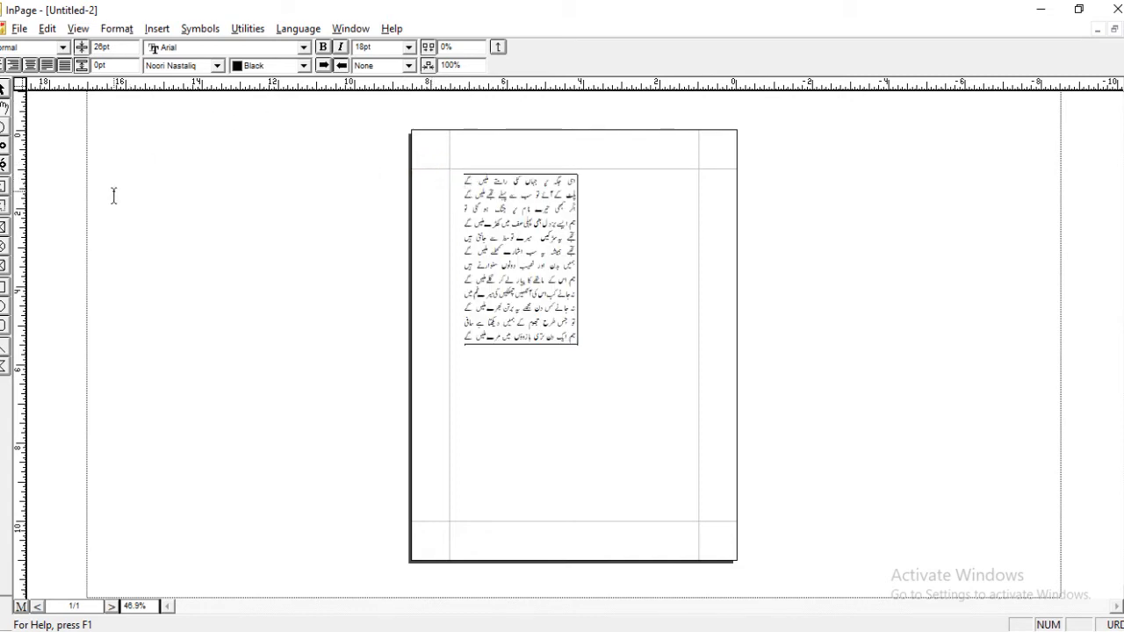
# Place a picture box about 6.5 by 4.62 inches behind the poem and nudge the poem's text box down to about 1.29 inches.
pyautogui.click(11, 239)
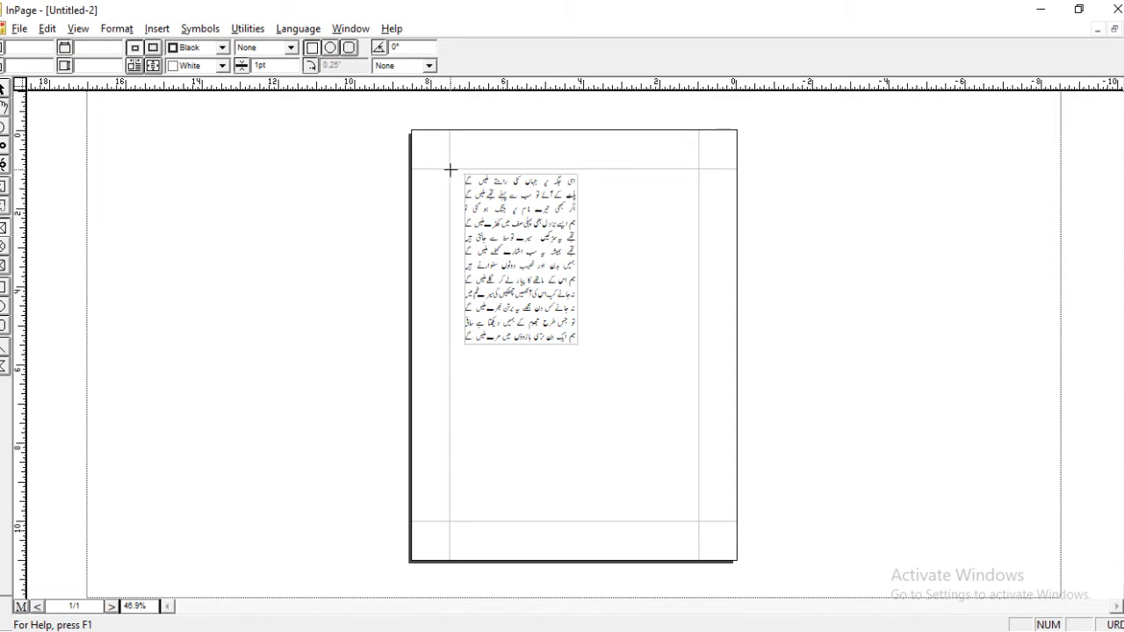
pyautogui.moveTo(451, 175)
pyautogui.mouseDown()
pyautogui.moveTo(753, 291)
pyautogui.moveTo(723, 346)
pyautogui.moveTo(699, 357)
pyautogui.mouseUp()
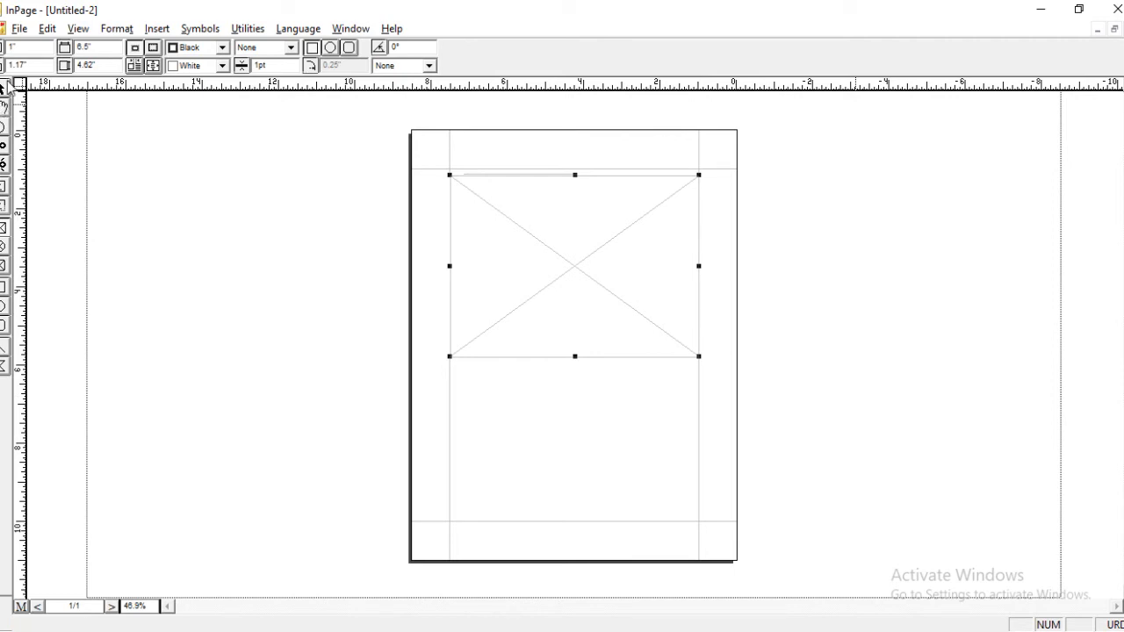
pyautogui.click(49, 29)
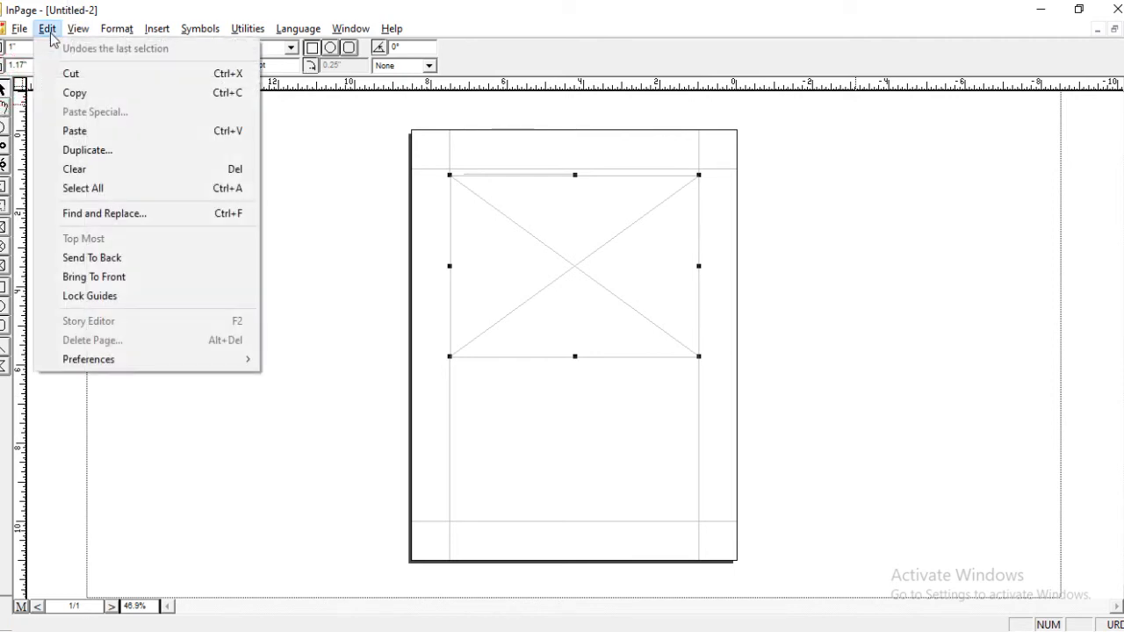
pyautogui.click(97, 257)
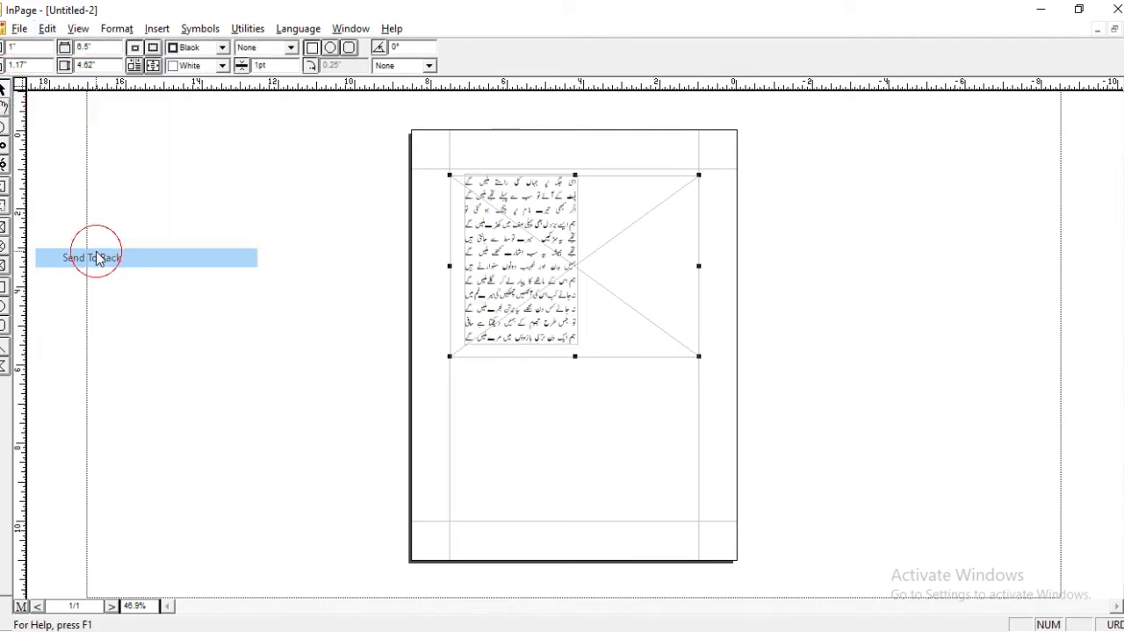
pyautogui.click(501, 249)
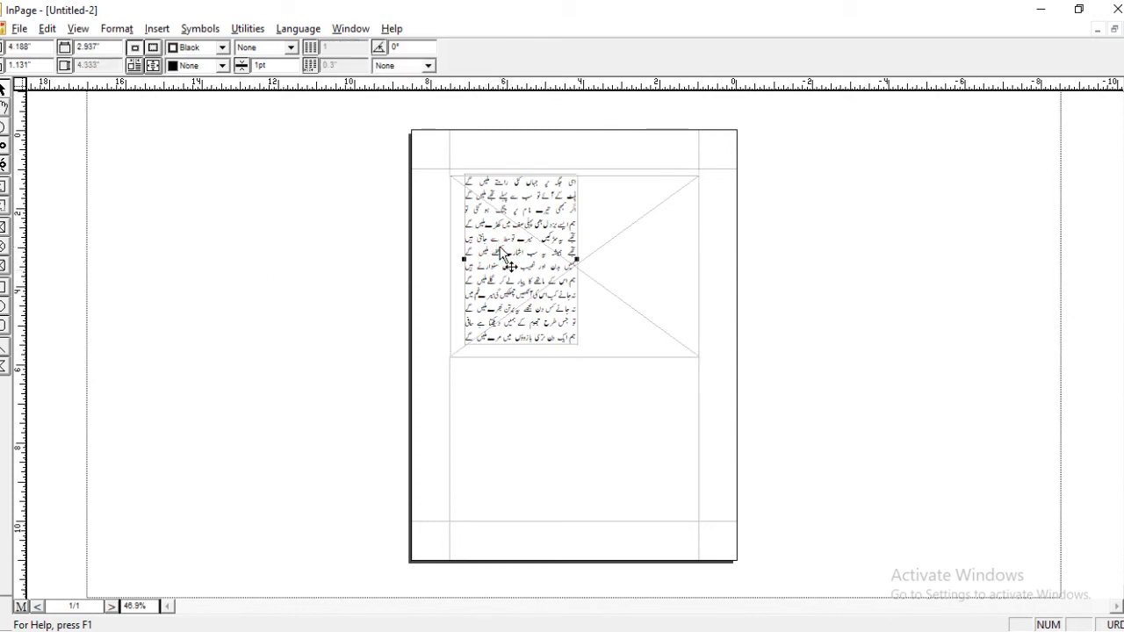
pyautogui.moveTo(500, 249); pyautogui.dragTo(501, 258)
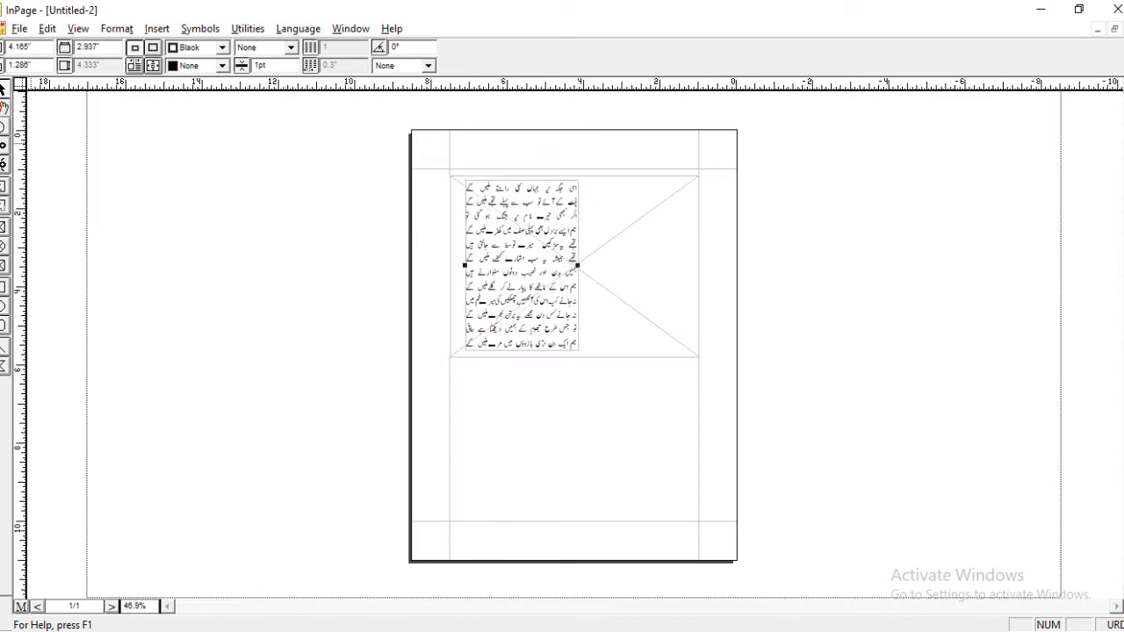
# Import Partial-2.jpg into the picture box and move the image up to the box's upper edge.
pyautogui.click(2, 108)
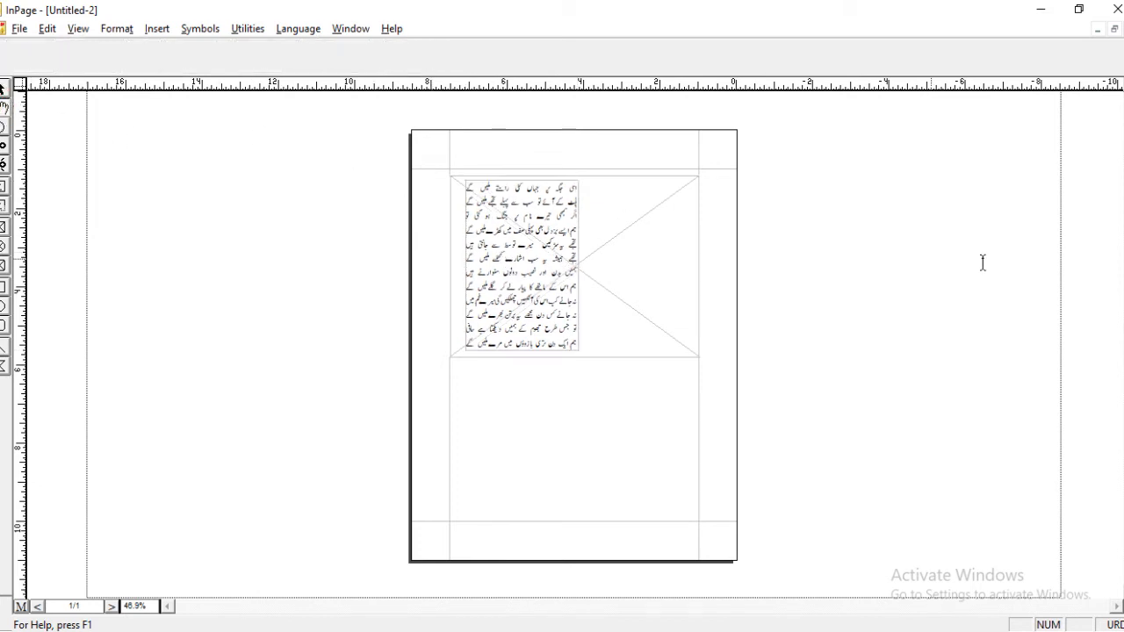
pyautogui.doubleClick(601, 206)
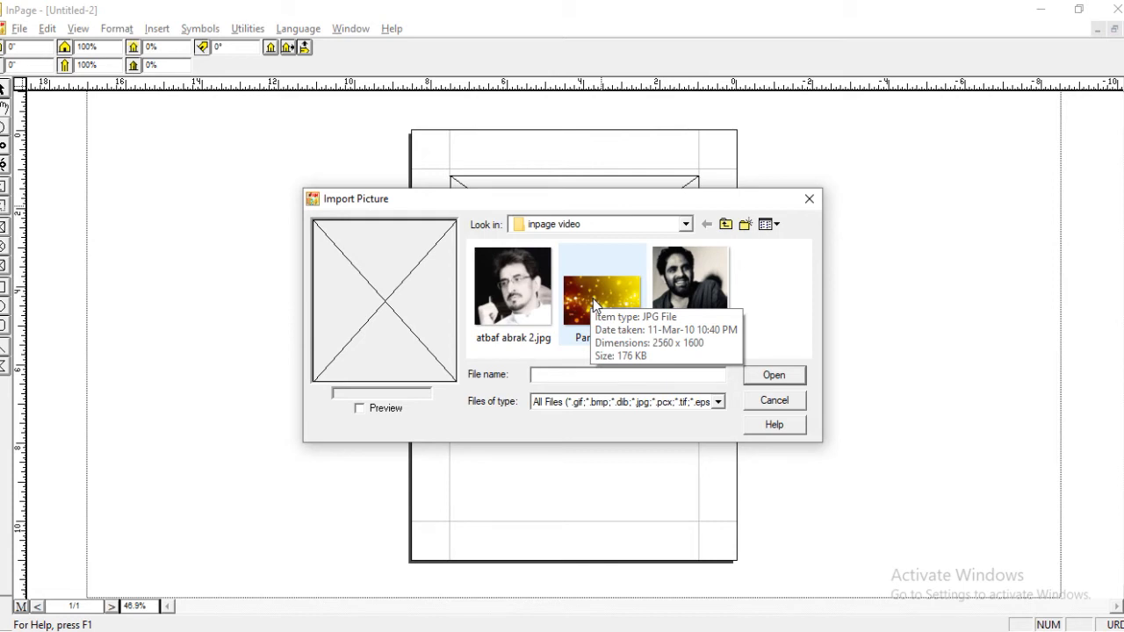
pyautogui.doubleClick(597, 298)
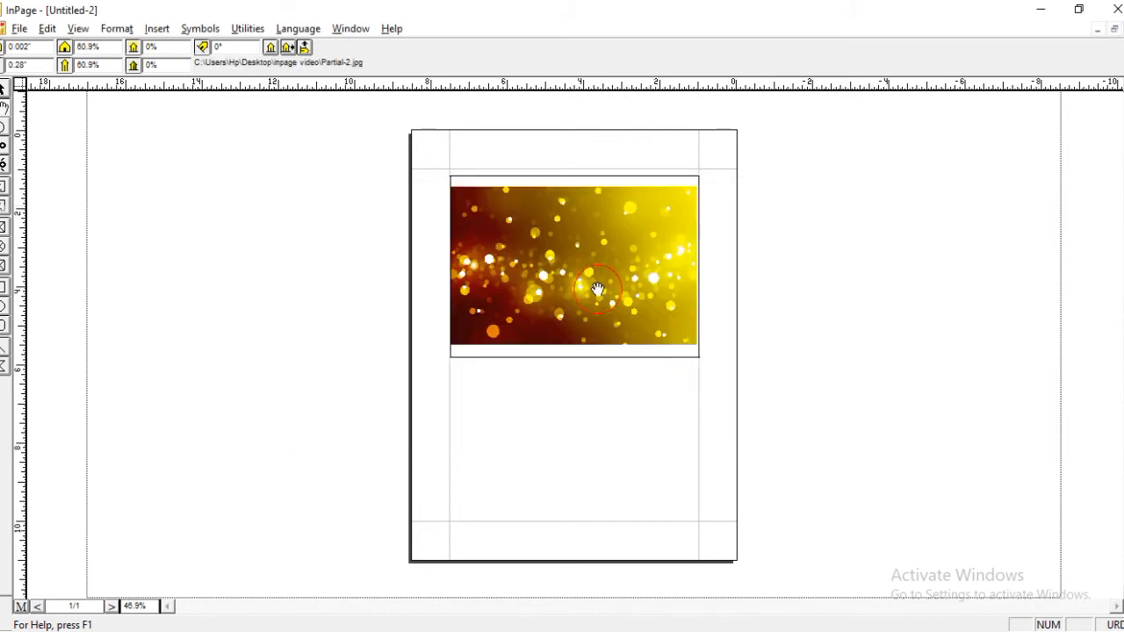
pyautogui.moveTo(598, 293); pyautogui.dragTo(597, 278)
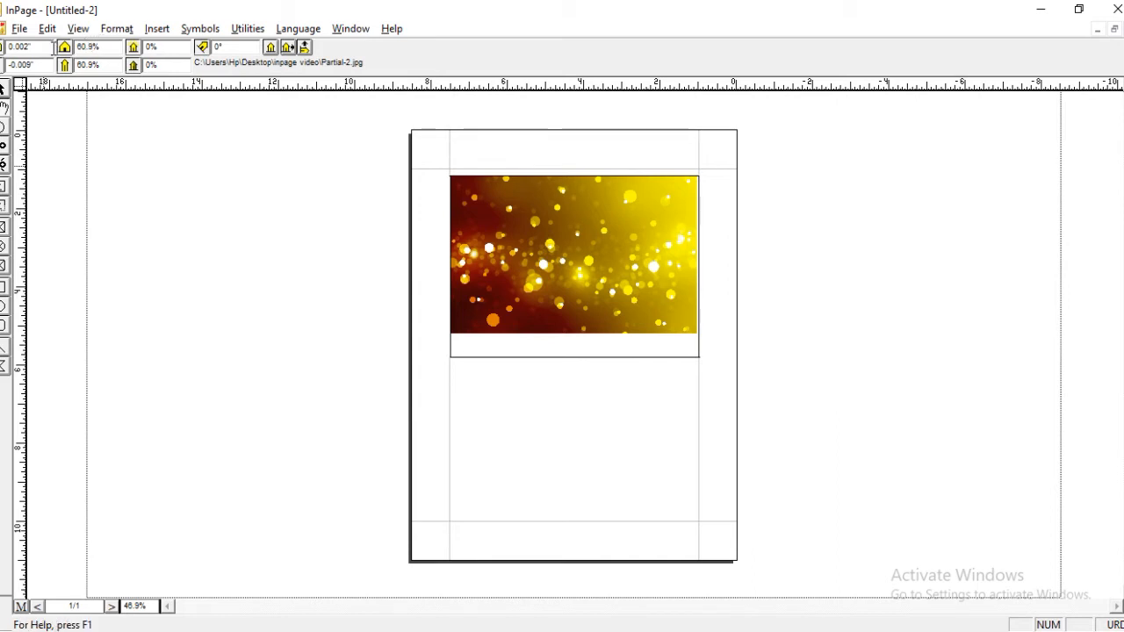
# Adjust the lower edge of the background picture box to a height of about 4.6 inches so the image fills it.
pyautogui.click(2, 89)
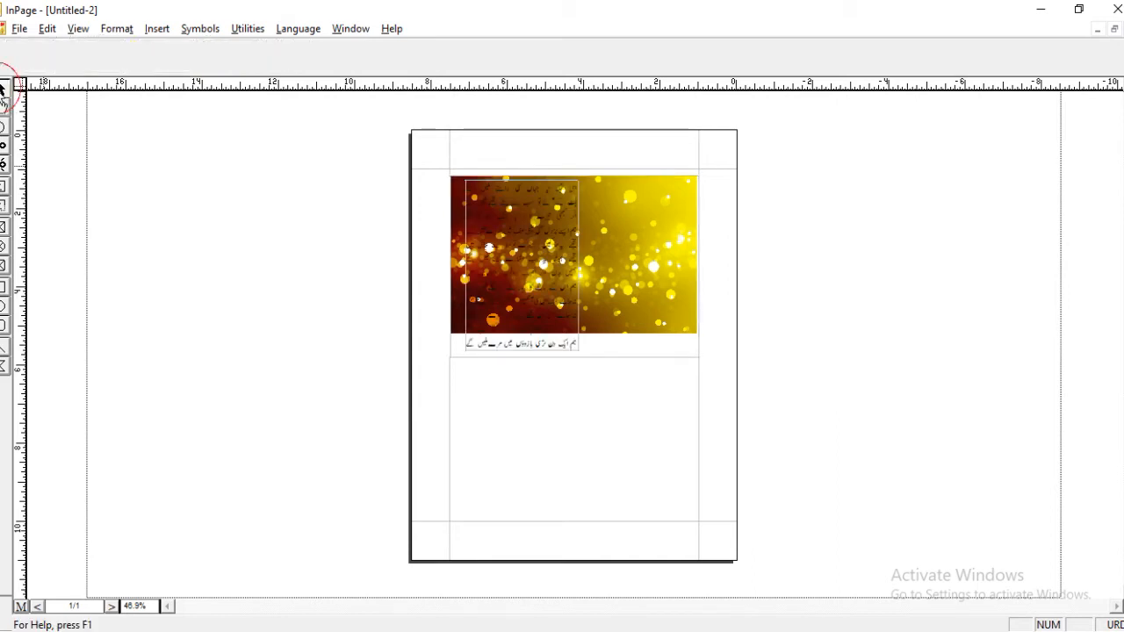
pyautogui.click(659, 301)
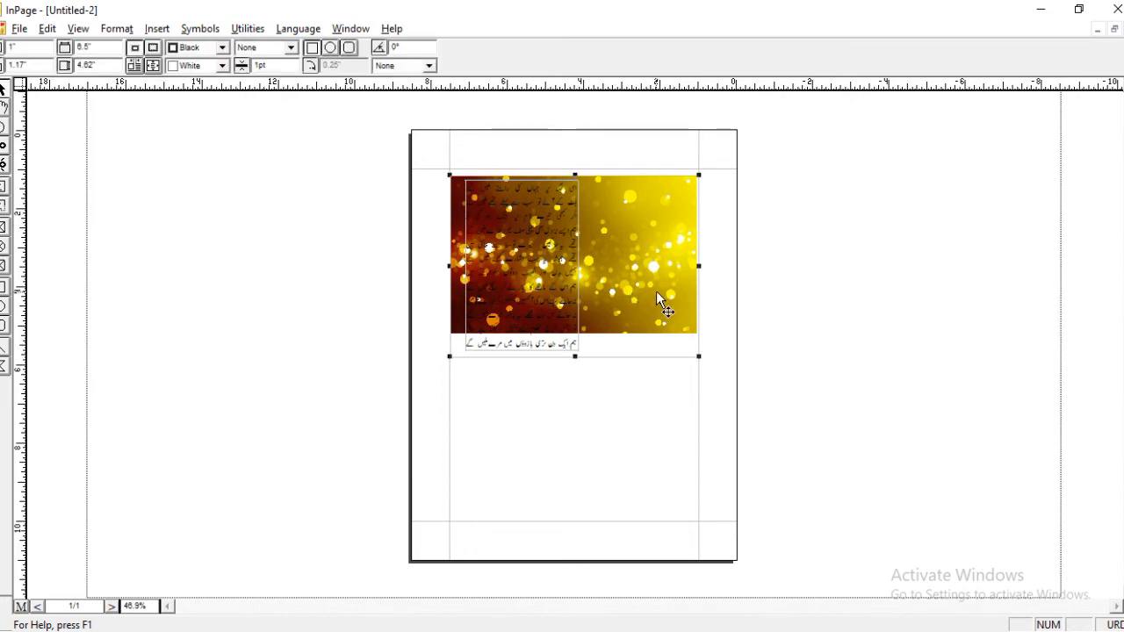
pyautogui.click(575, 356)
pyautogui.moveTo(575, 356); pyautogui.dragTo(566, 330)
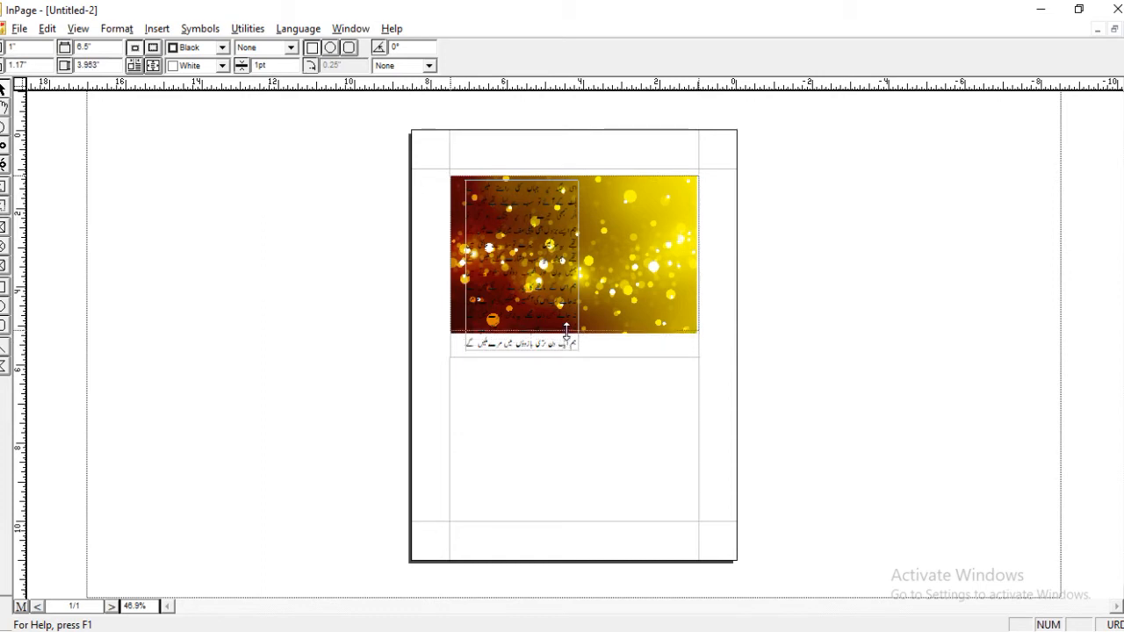
pyautogui.moveTo(567, 329); pyautogui.dragTo(567, 330)
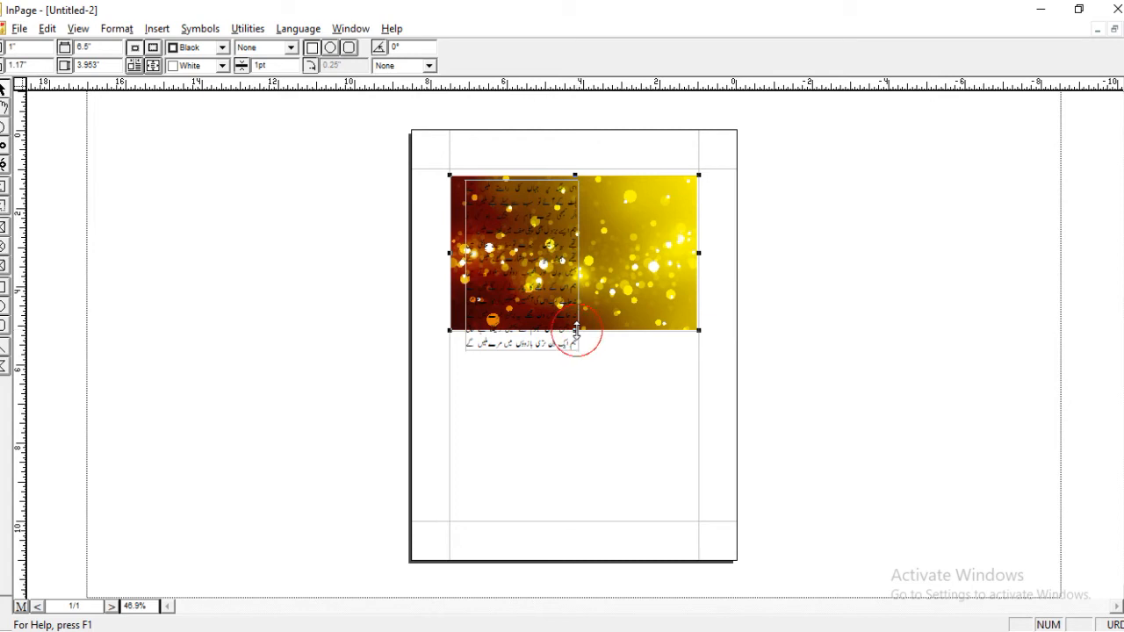
pyautogui.moveTo(575, 330); pyautogui.dragTo(573, 357)
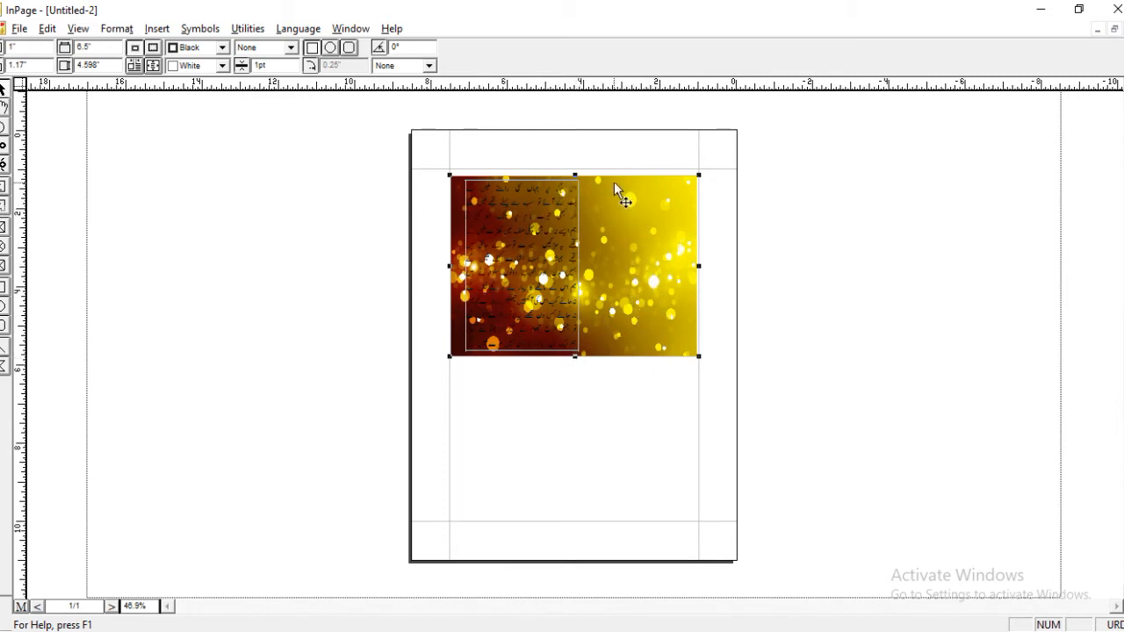
# Fill the poem's text box with white.
pyautogui.click(567, 349)
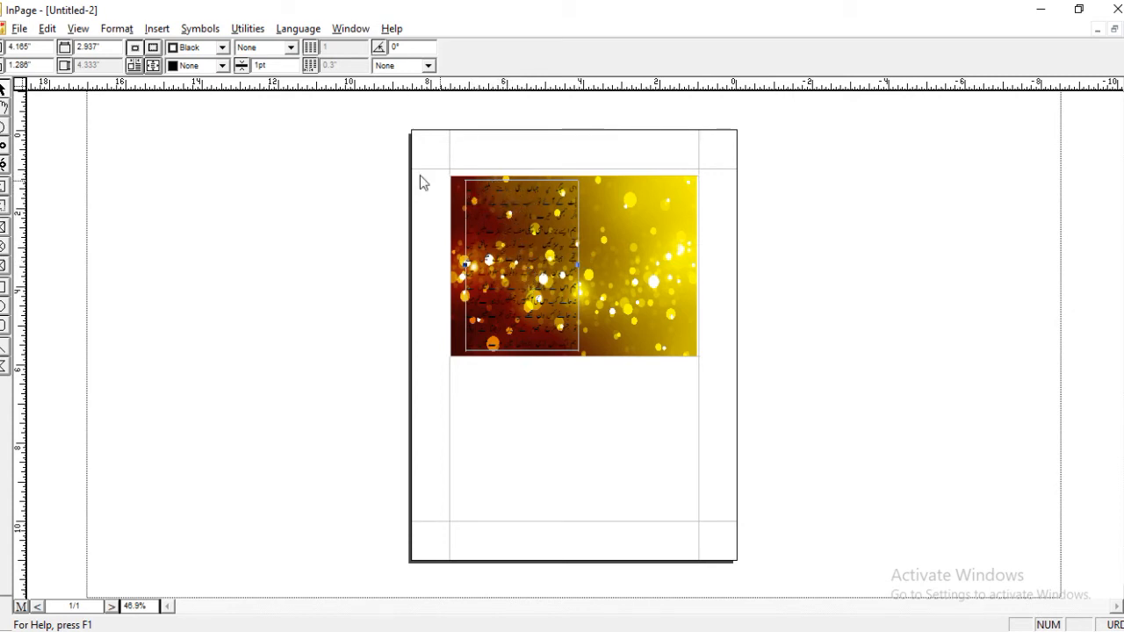
pyautogui.click(222, 67)
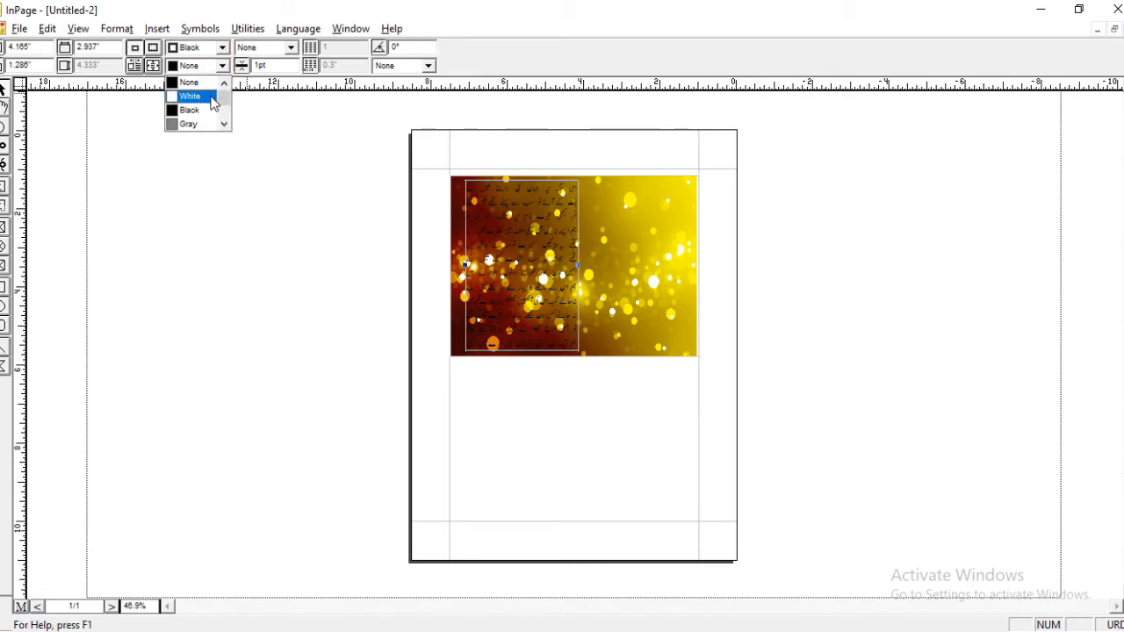
pyautogui.click(211, 95)
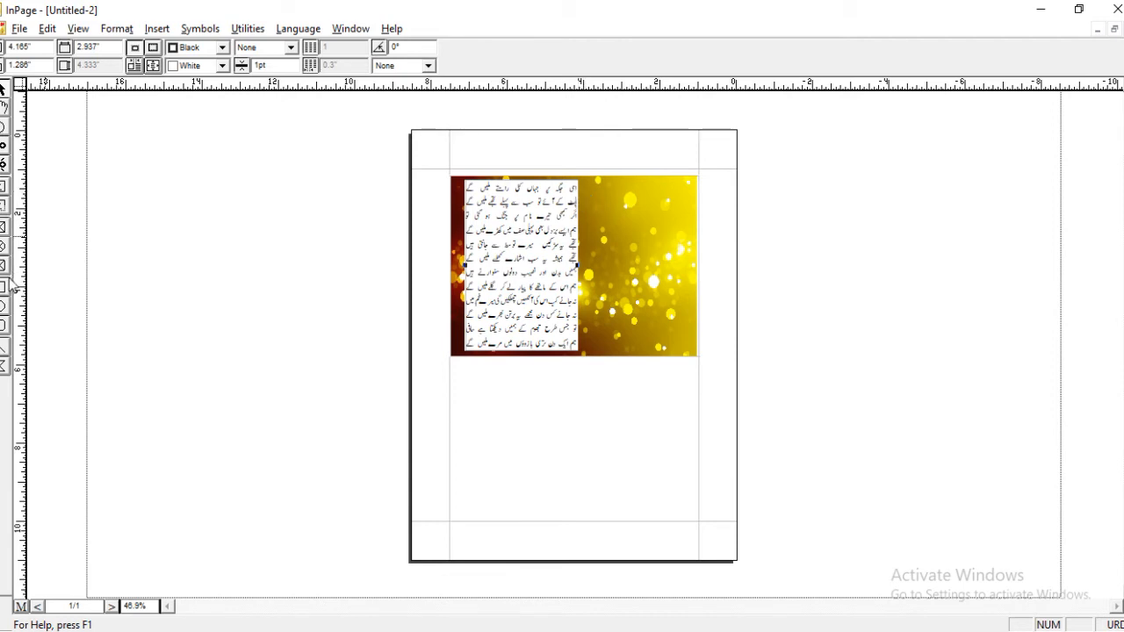
# Draw a rounded rectangle about 3.2 by 4.64 inches around the poem and send it to the back.
pyautogui.click(4, 328)
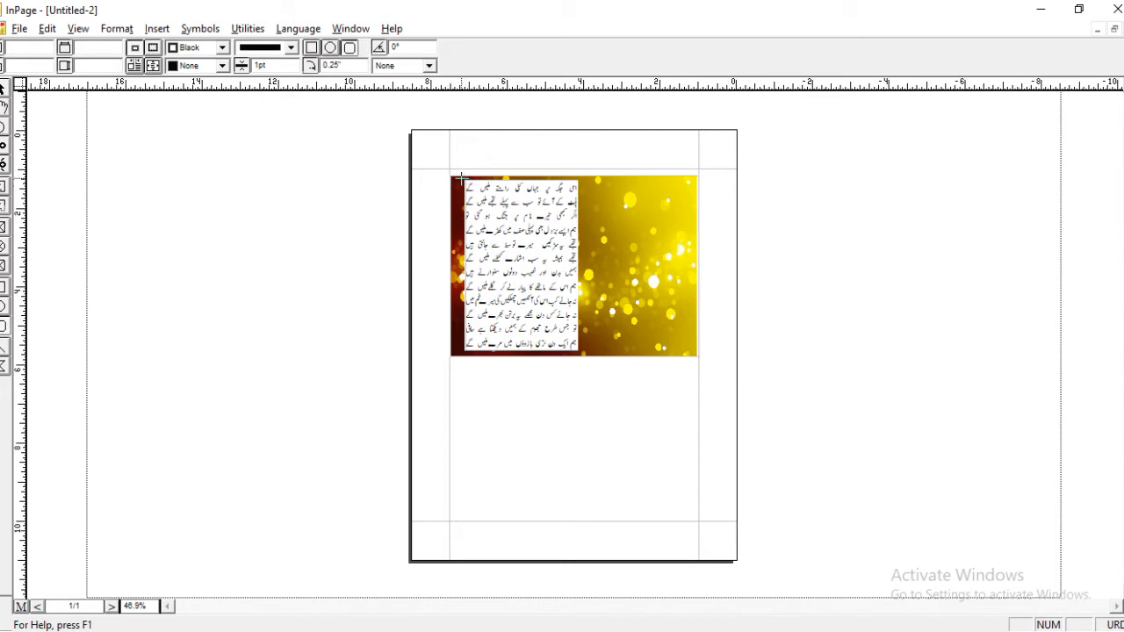
pyautogui.moveTo(461, 179); pyautogui.dragTo(583, 357)
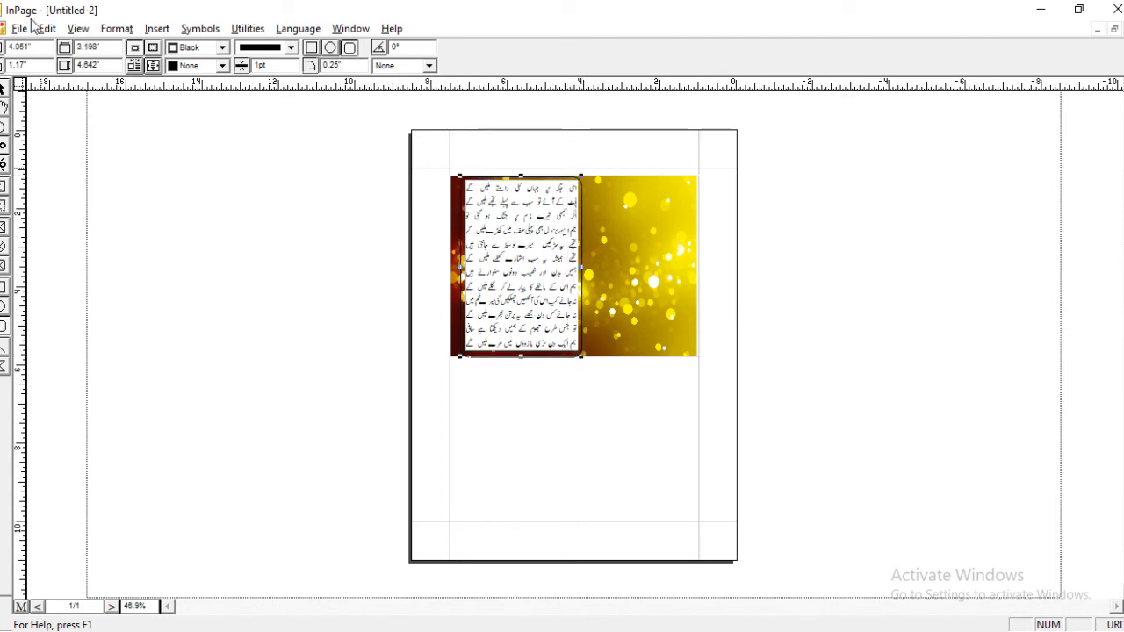
pyautogui.click(46, 28)
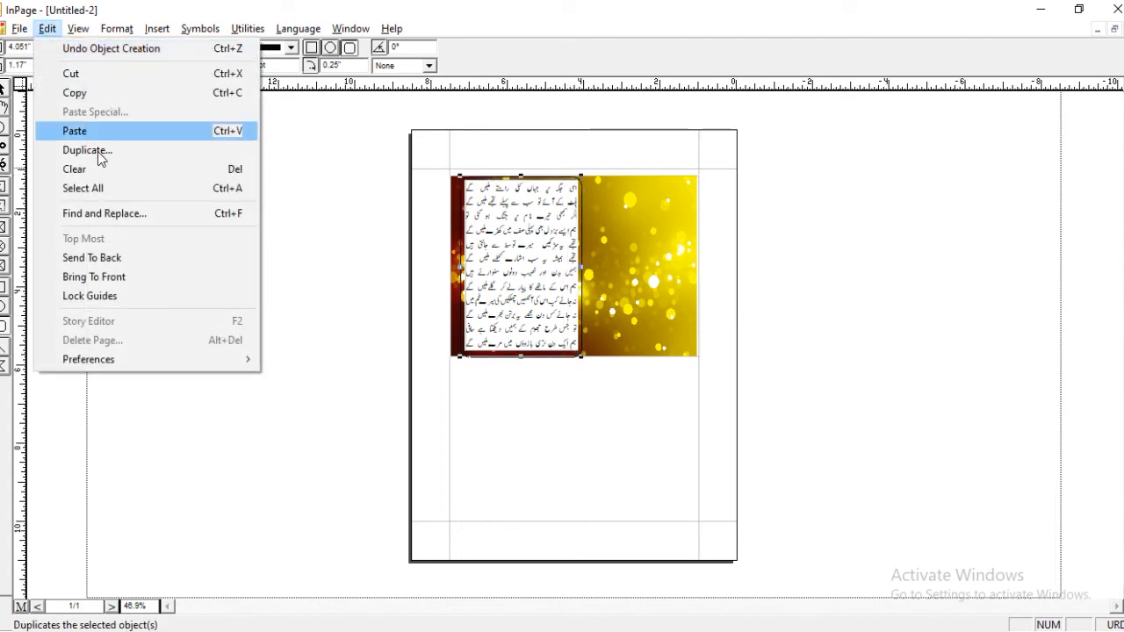
pyautogui.click(114, 258)
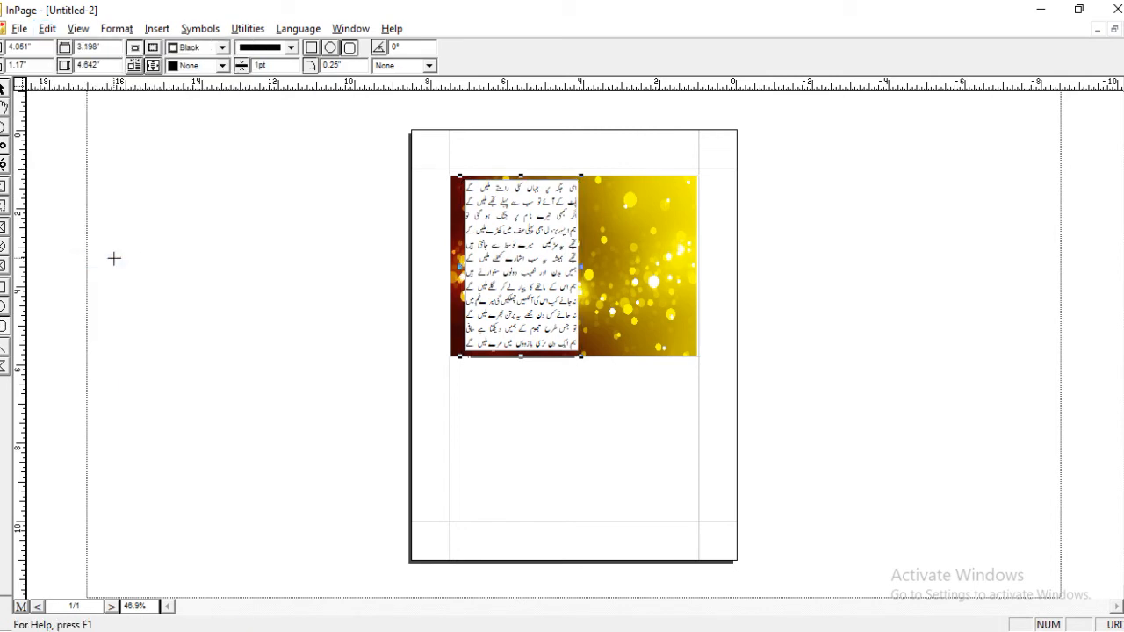
# Fill the rounded rectangle with yellow and send the background picture box behind it.
pyautogui.click(222, 66)
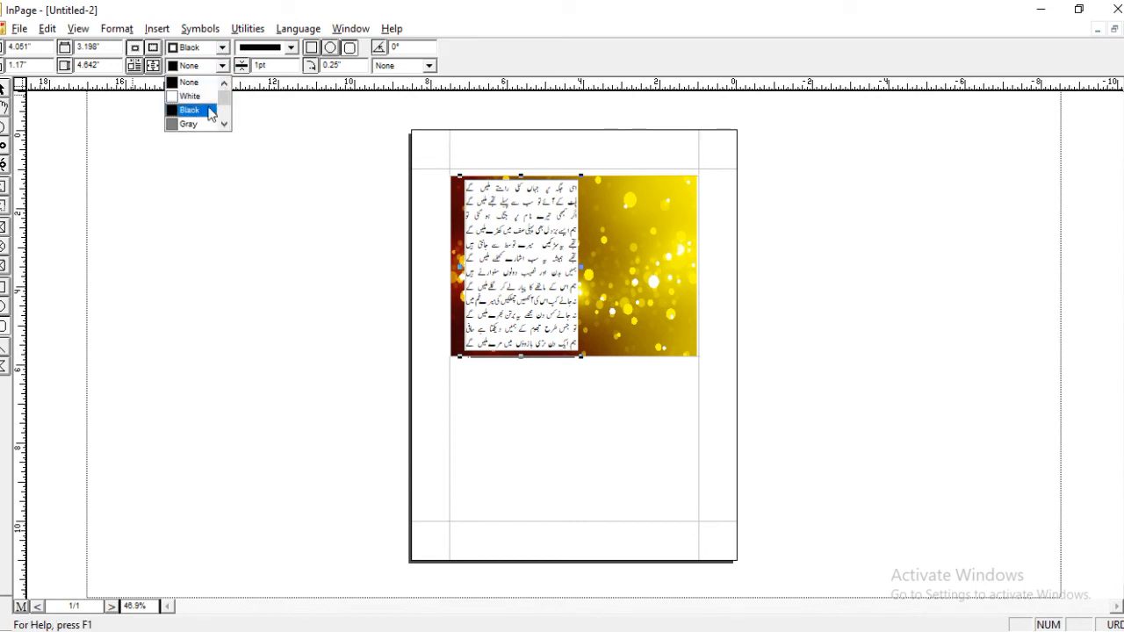
pyautogui.scroll(-2, 210, 113)
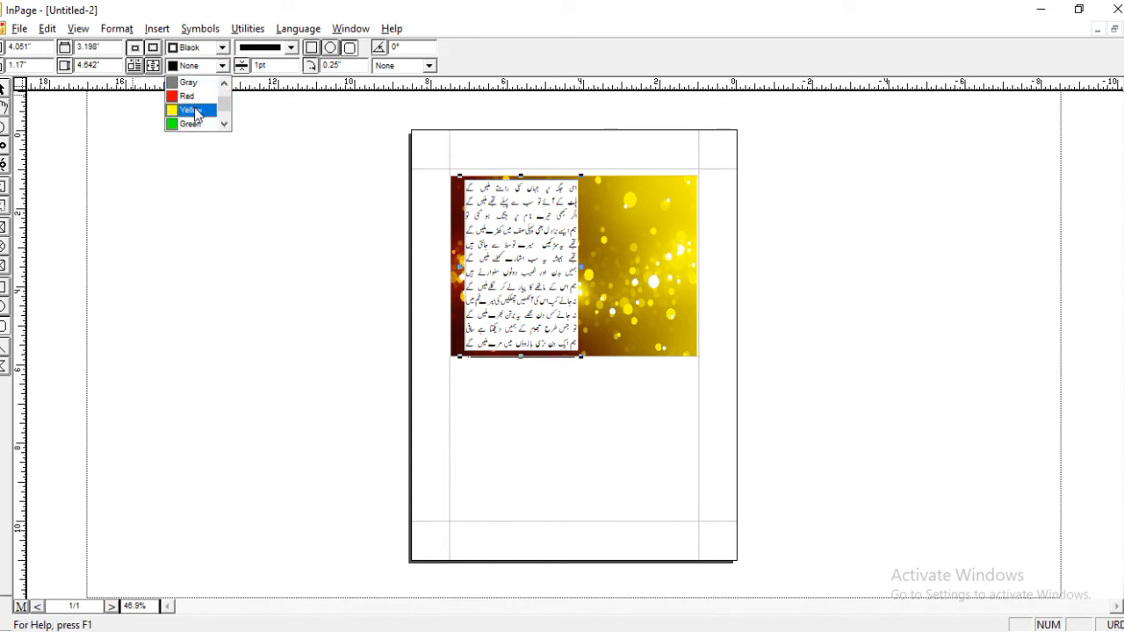
pyautogui.click(195, 112)
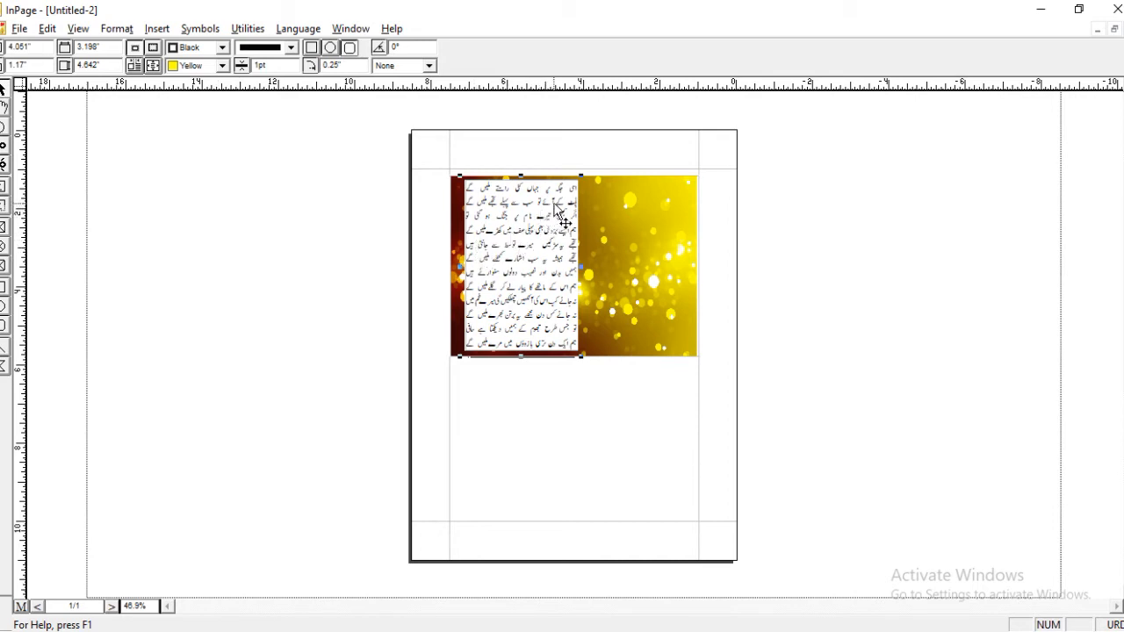
pyautogui.click(639, 235)
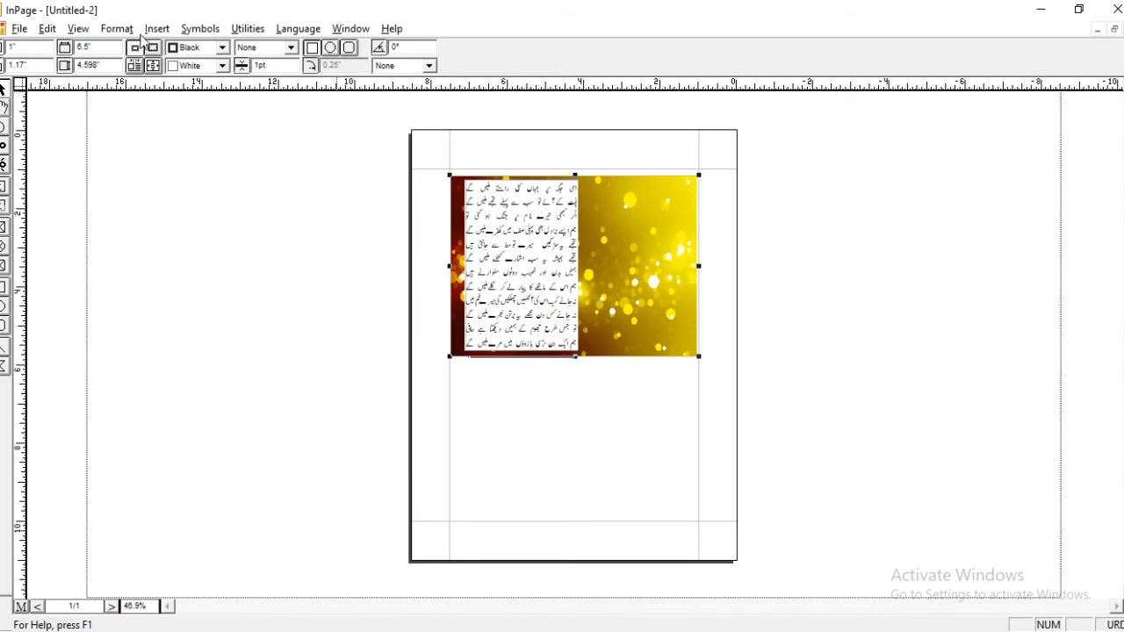
pyautogui.click(46, 29)
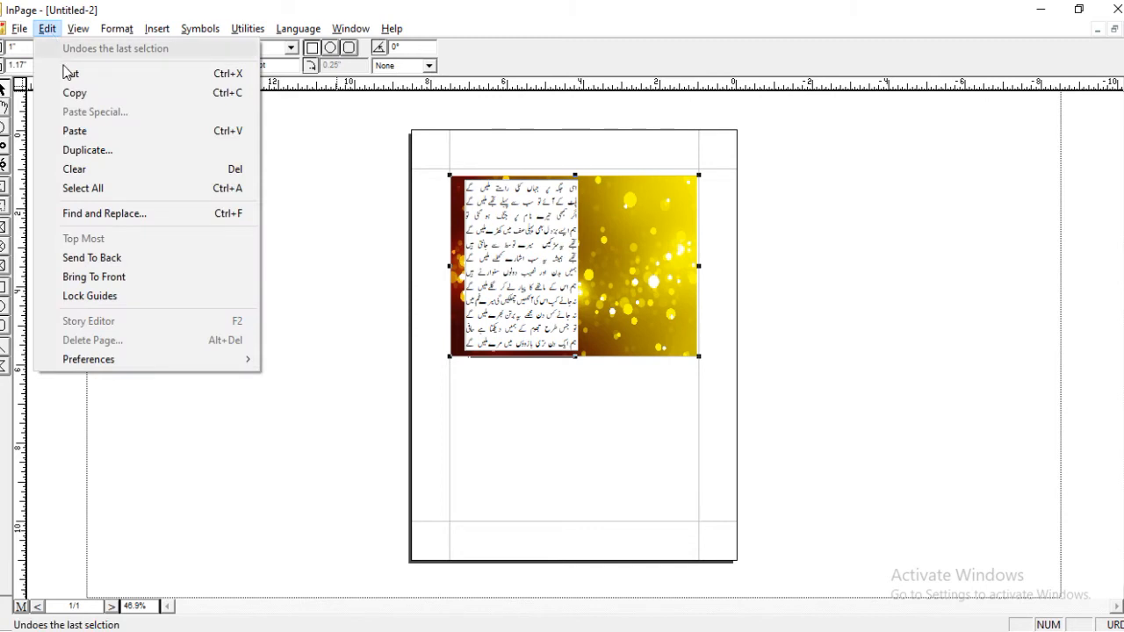
pyautogui.click(107, 258)
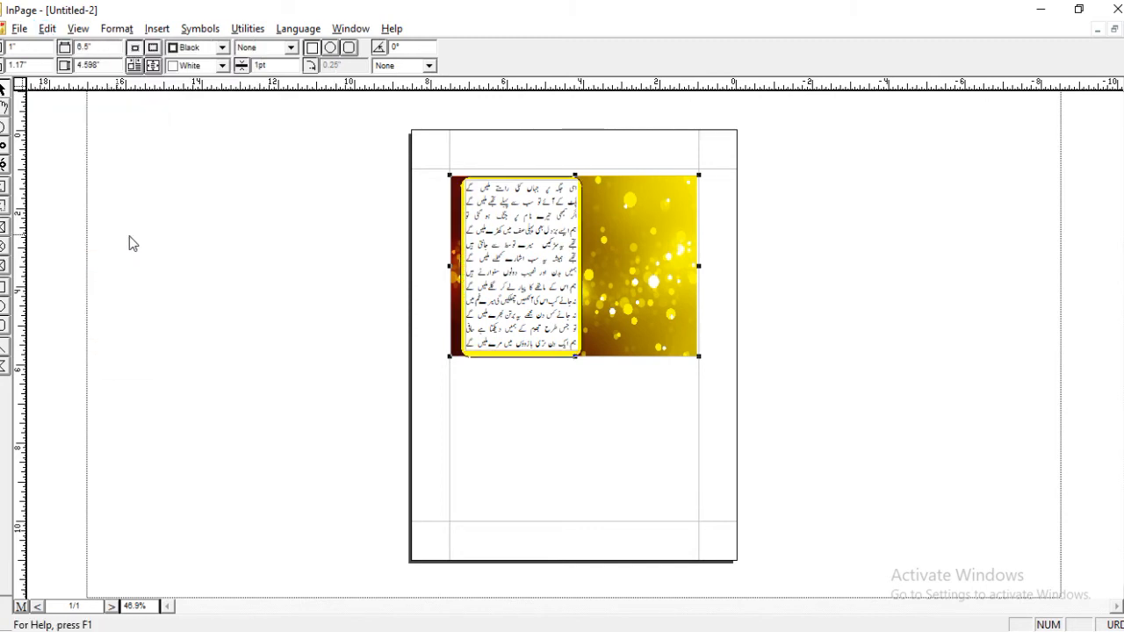
# Set the fill of the poem's text box to None so the yellow rounded rectangle shows through.
pyautogui.click(546, 249)
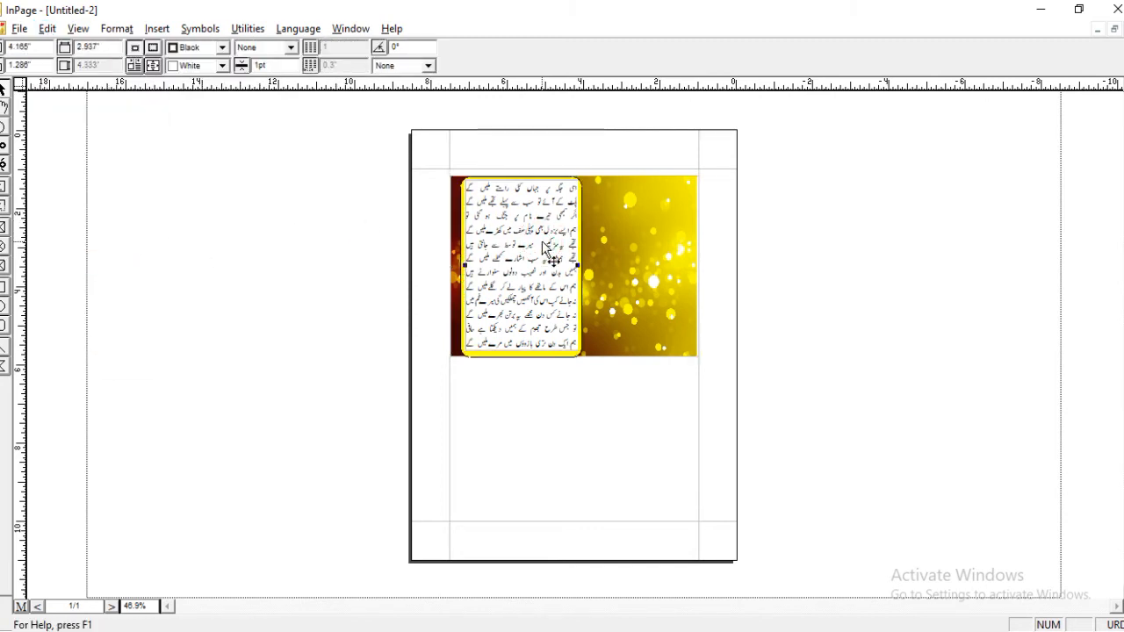
pyautogui.click(185, 68)
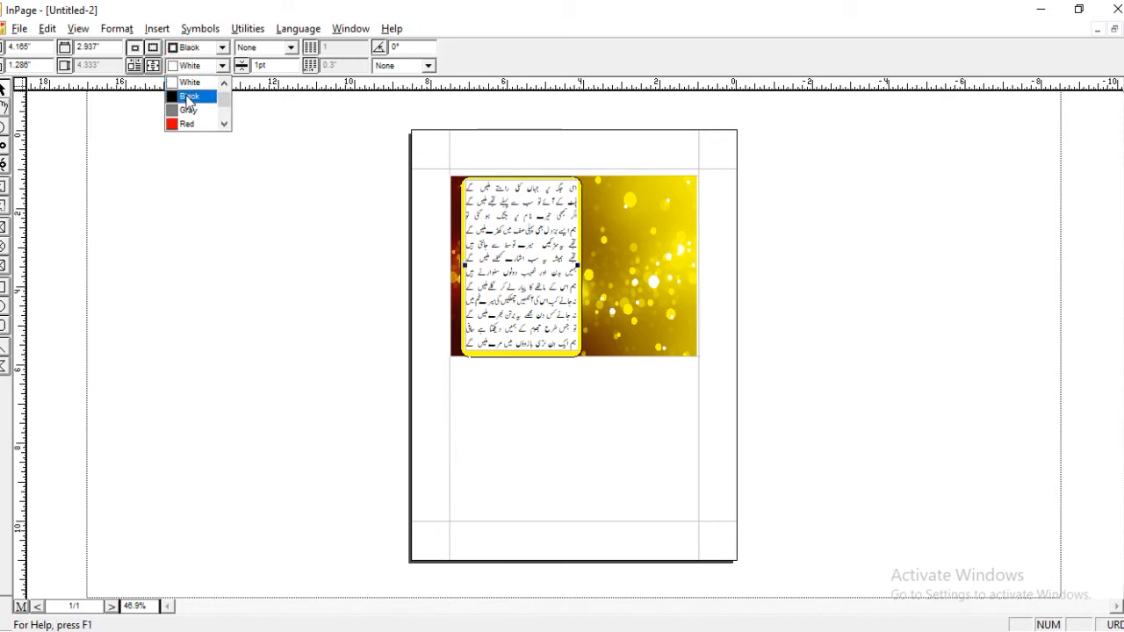
pyautogui.scroll(1, 188, 97)
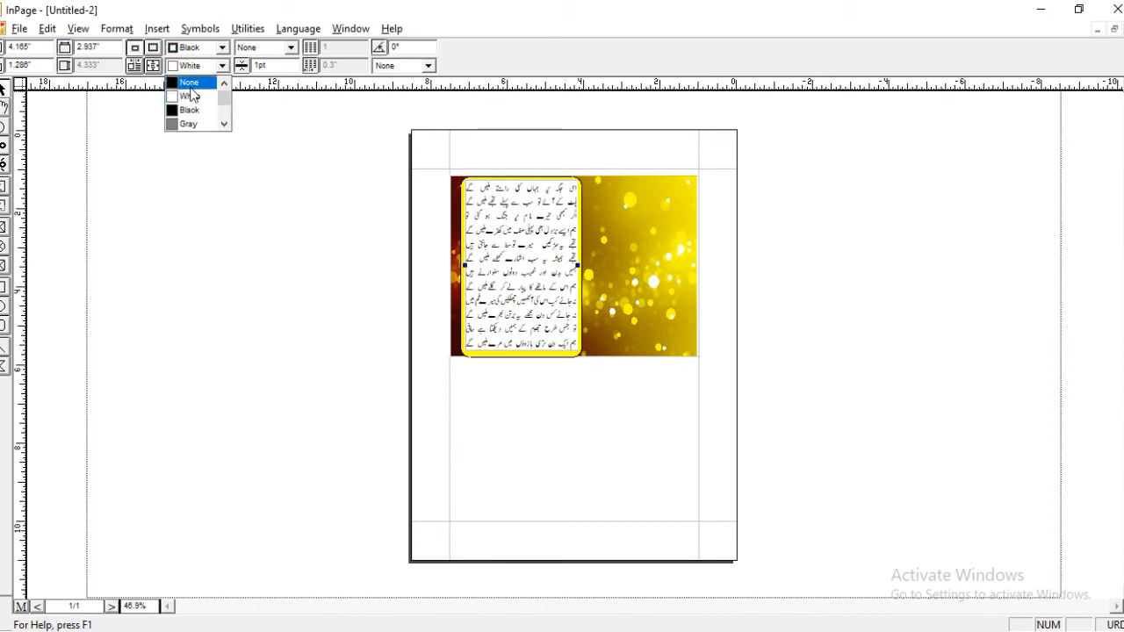
pyautogui.click(190, 89)
pyautogui.click(254, 227)
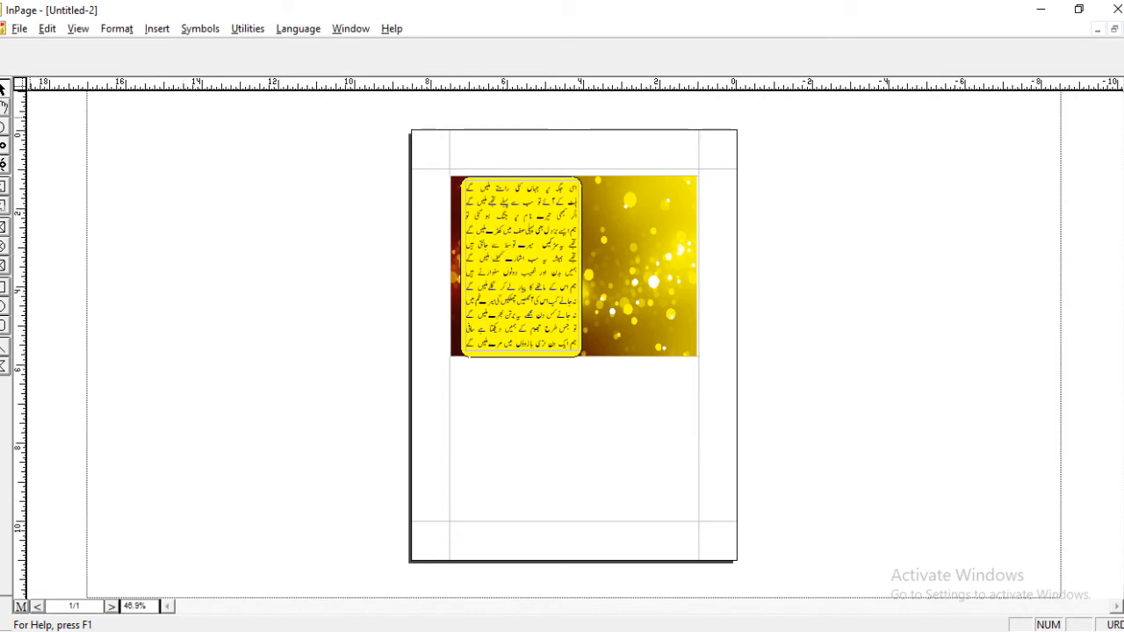
# Change the text color of the whole poem to Red.
pyautogui.click(538, 287)
pyautogui.hotkey('ctrl', 'a')
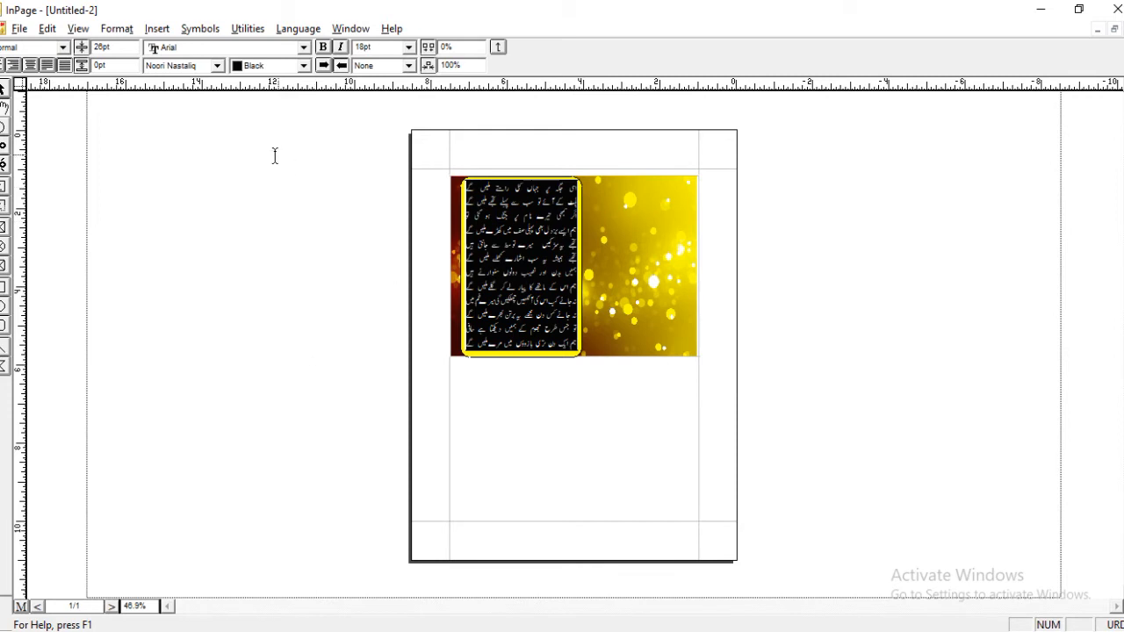
pyautogui.click(303, 65)
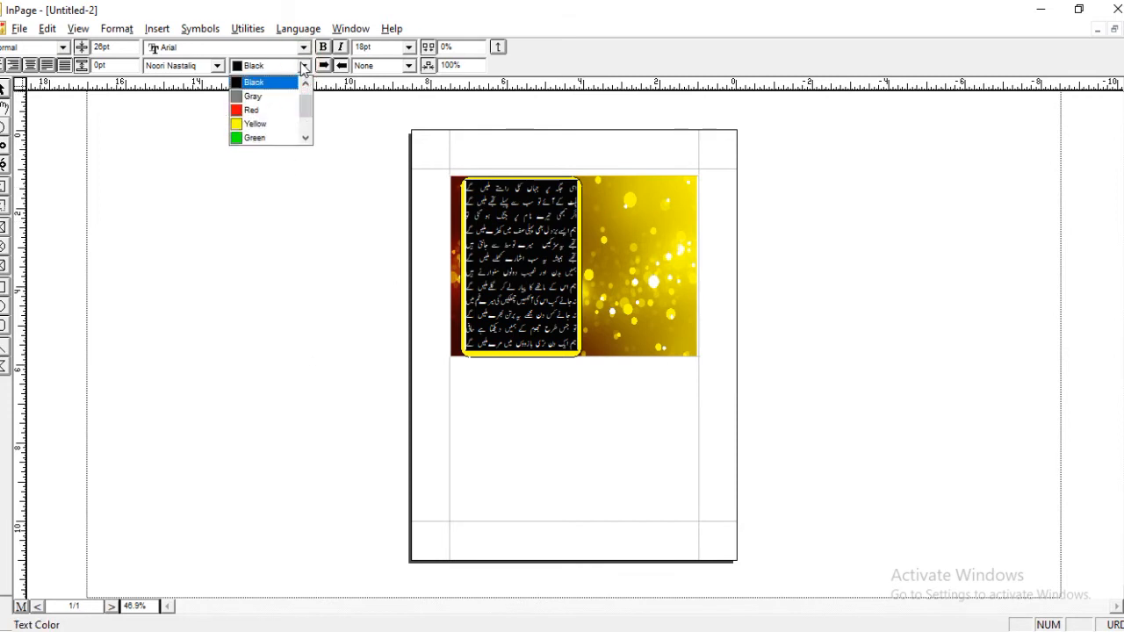
pyautogui.click(270, 111)
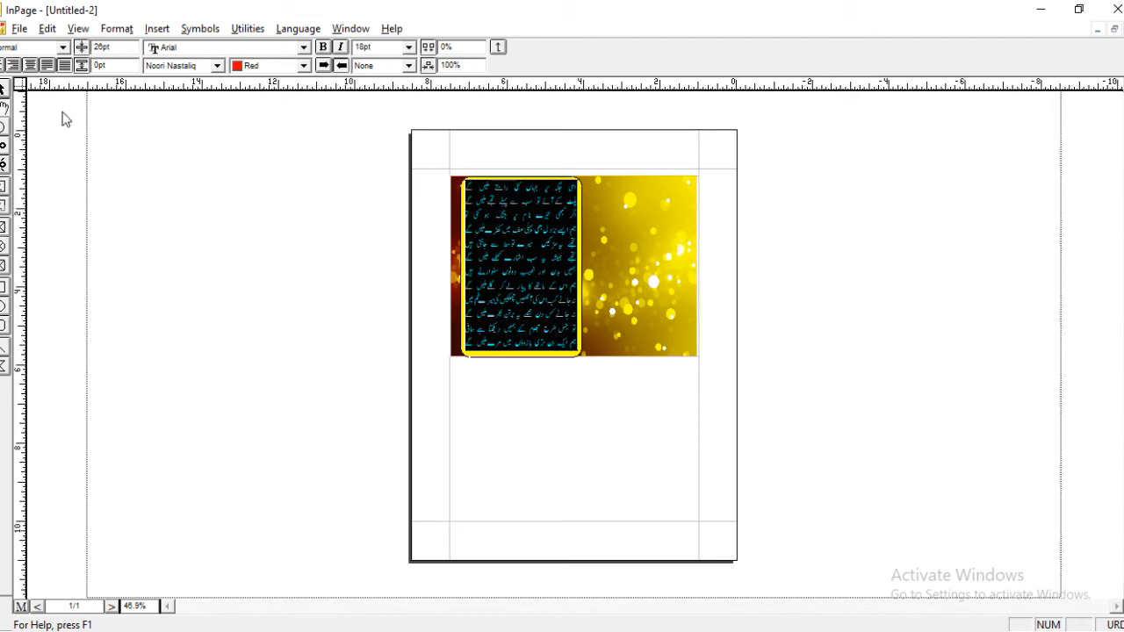
# Remove the border of the yellow rounded rectangle by setting its border pattern to None.
pyautogui.click(3, 89)
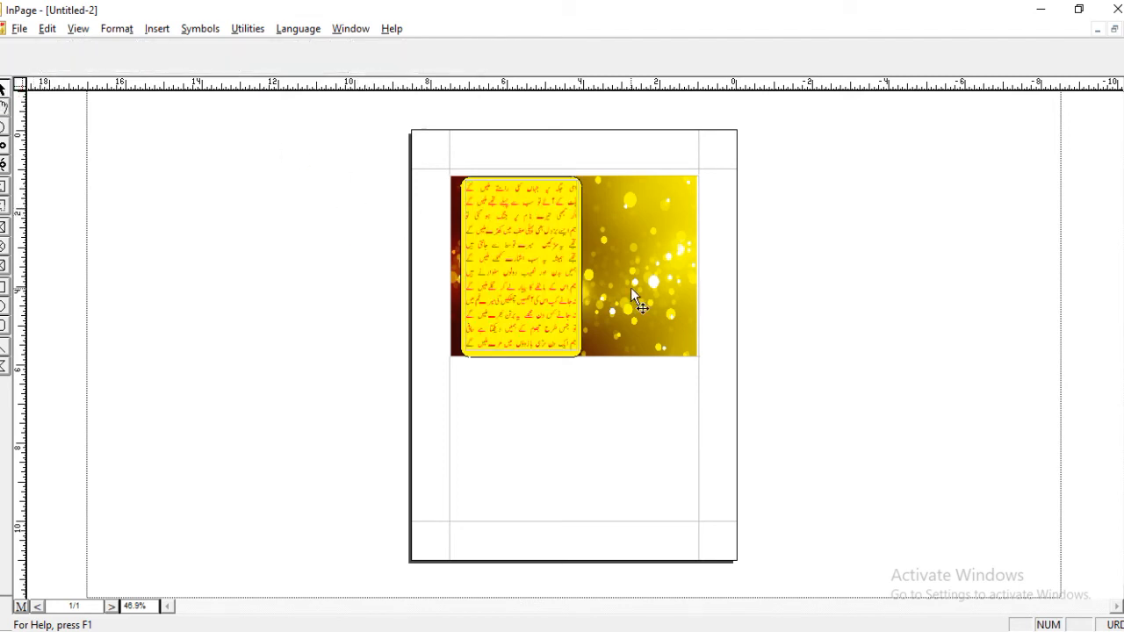
pyautogui.click(579, 182)
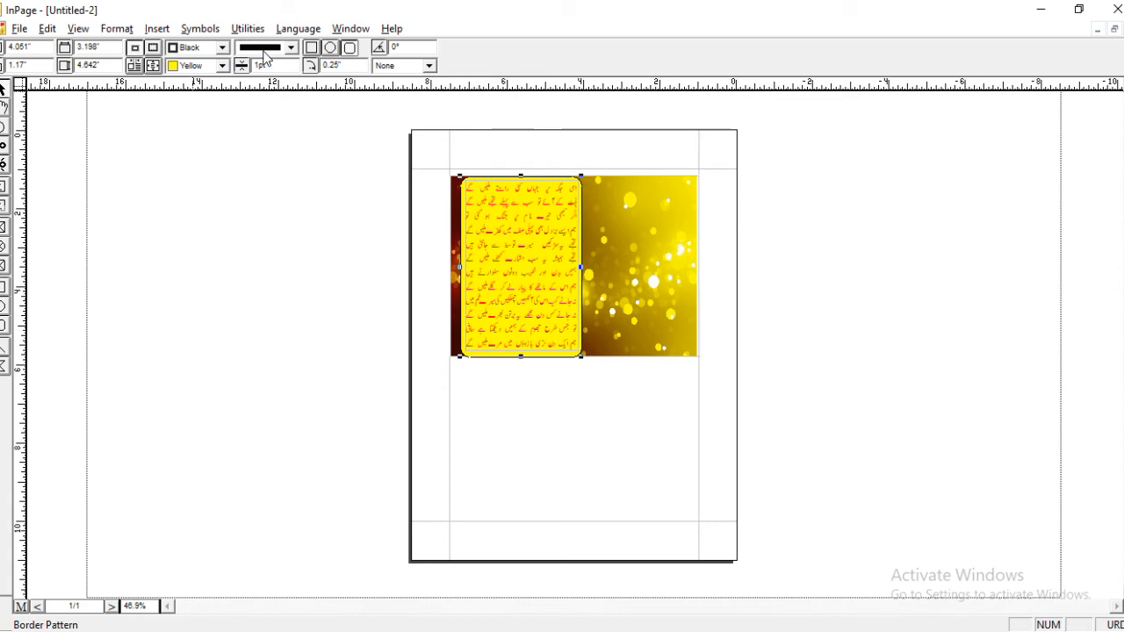
pyautogui.click(224, 47)
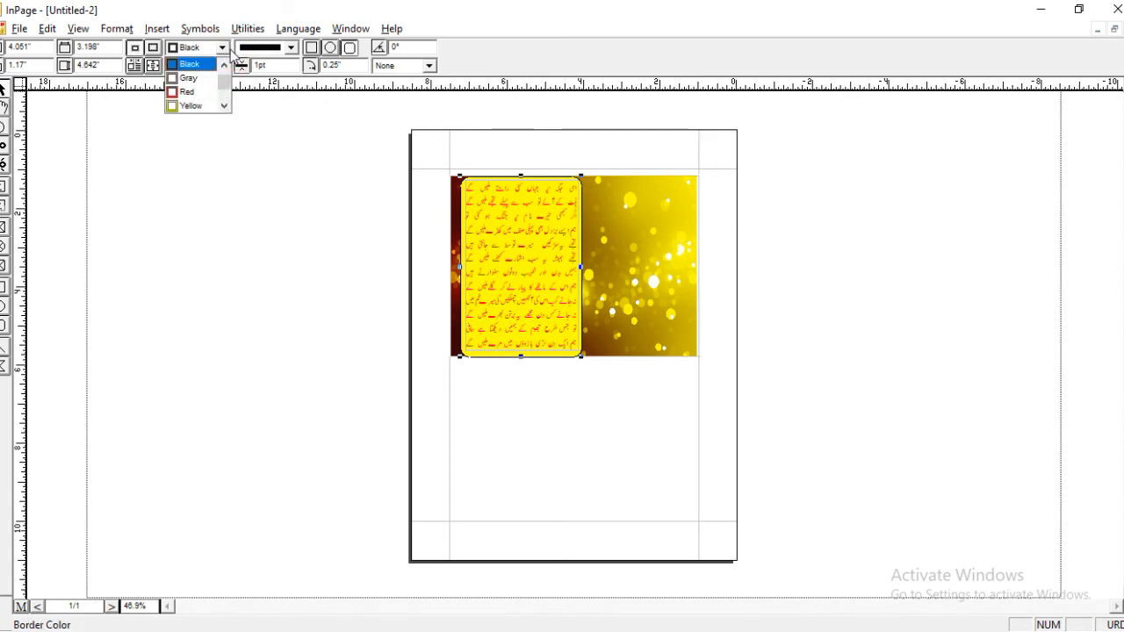
pyautogui.click(224, 64)
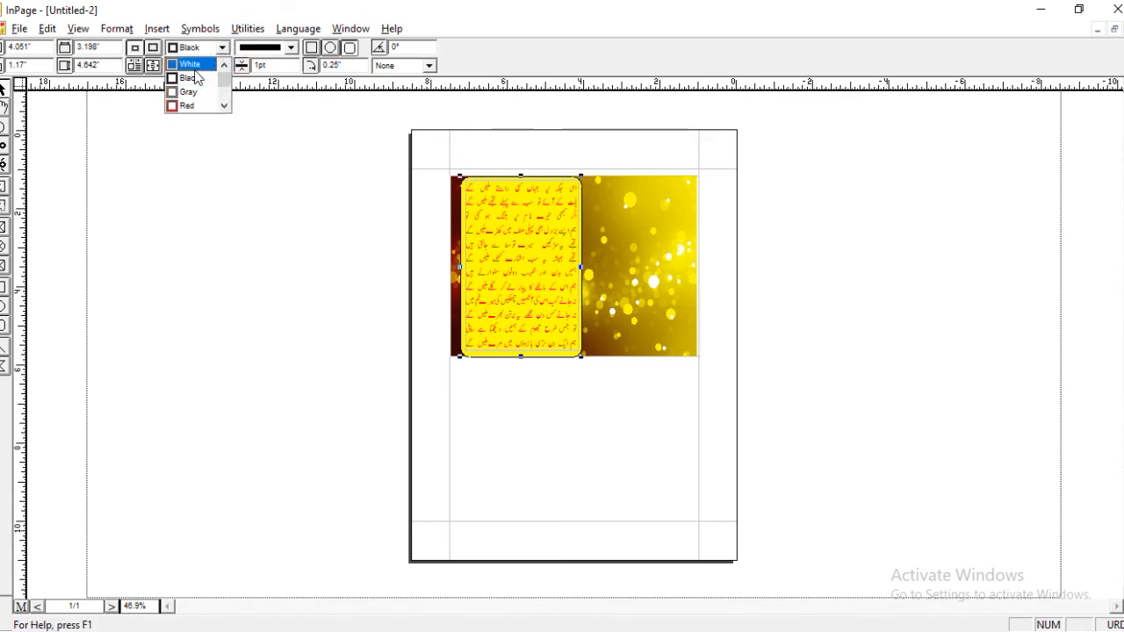
pyautogui.click(224, 106)
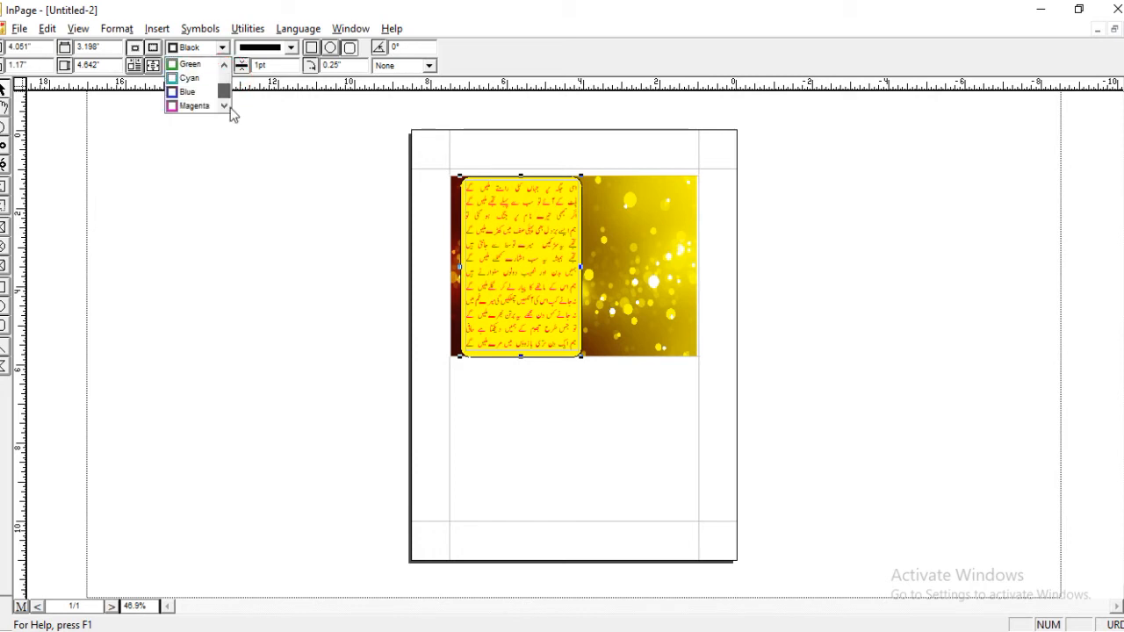
pyautogui.moveTo(231, 110); pyautogui.dragTo(223, 76)
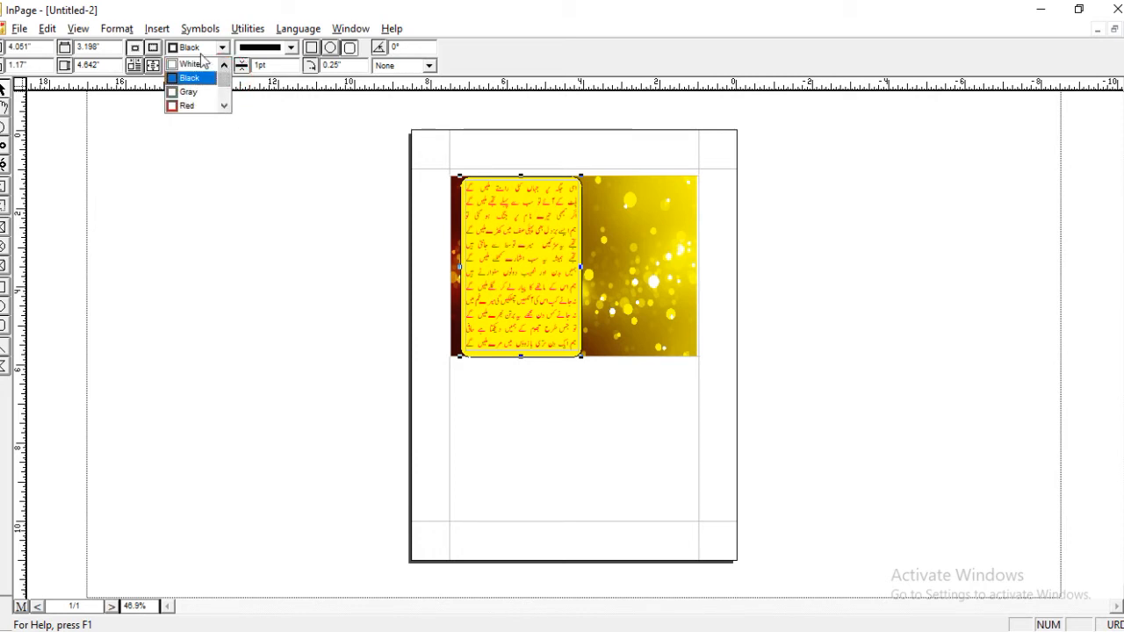
pyautogui.click(293, 52)
pyautogui.click(291, 48)
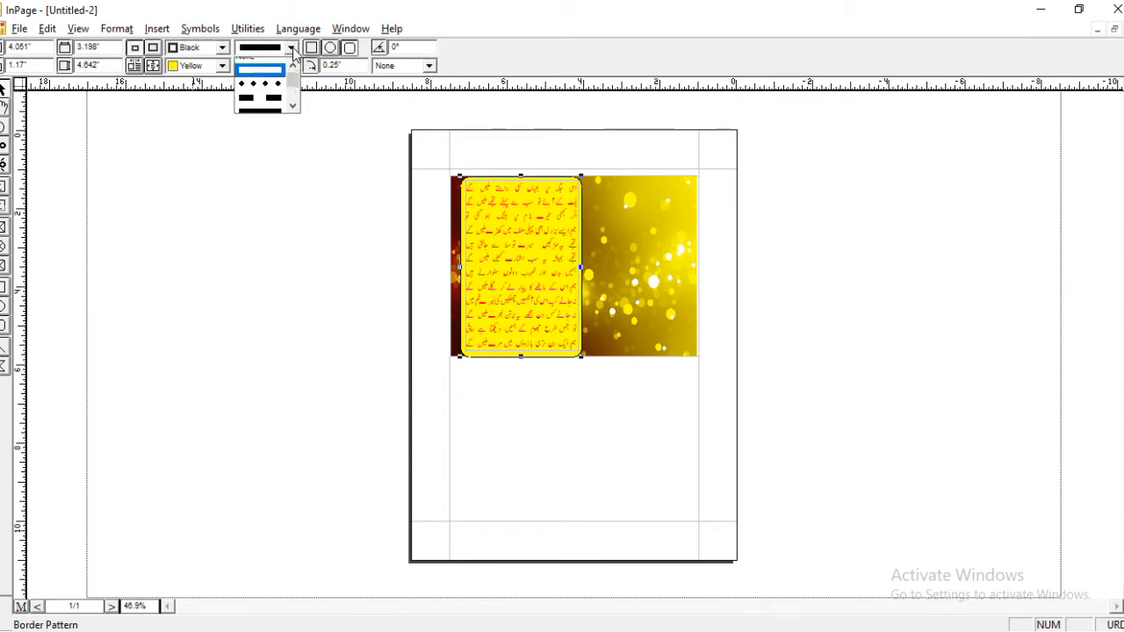
pyautogui.click(271, 69)
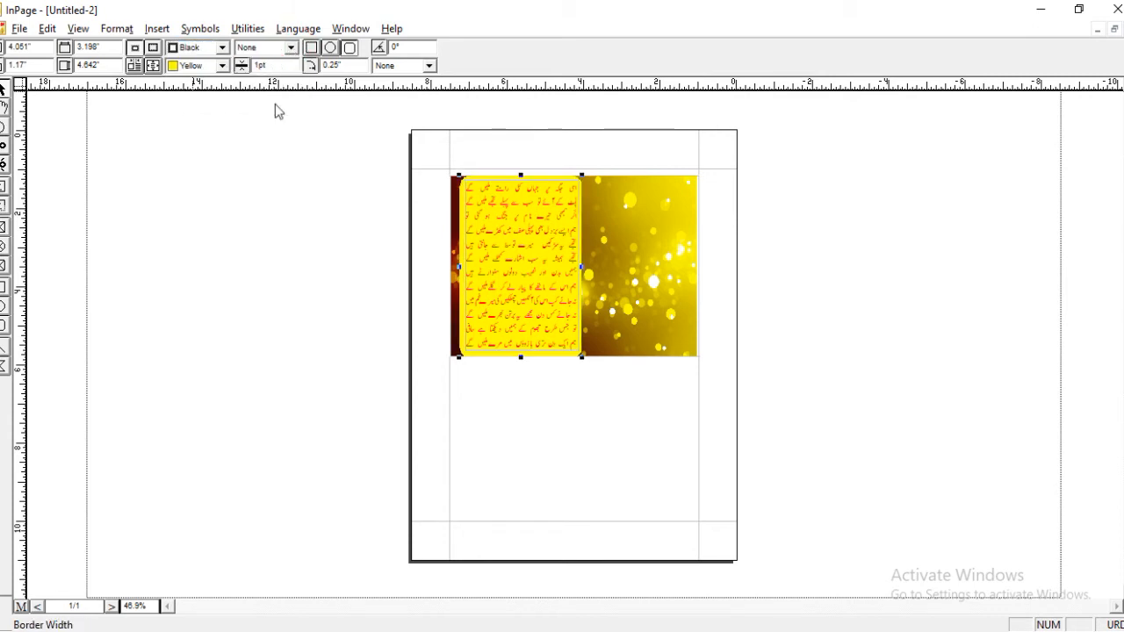
pyautogui.click(310, 238)
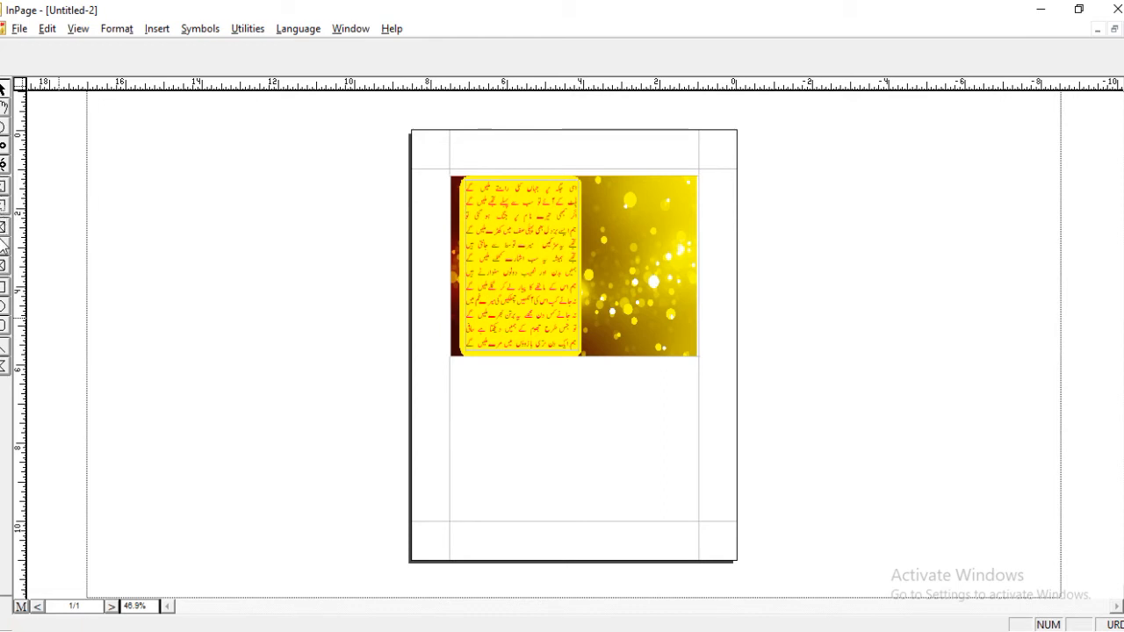
# Draw a picture box over the background picture beside the poem panel and import tehzib hafi2.jpg into it.
pyautogui.click(4, 228)
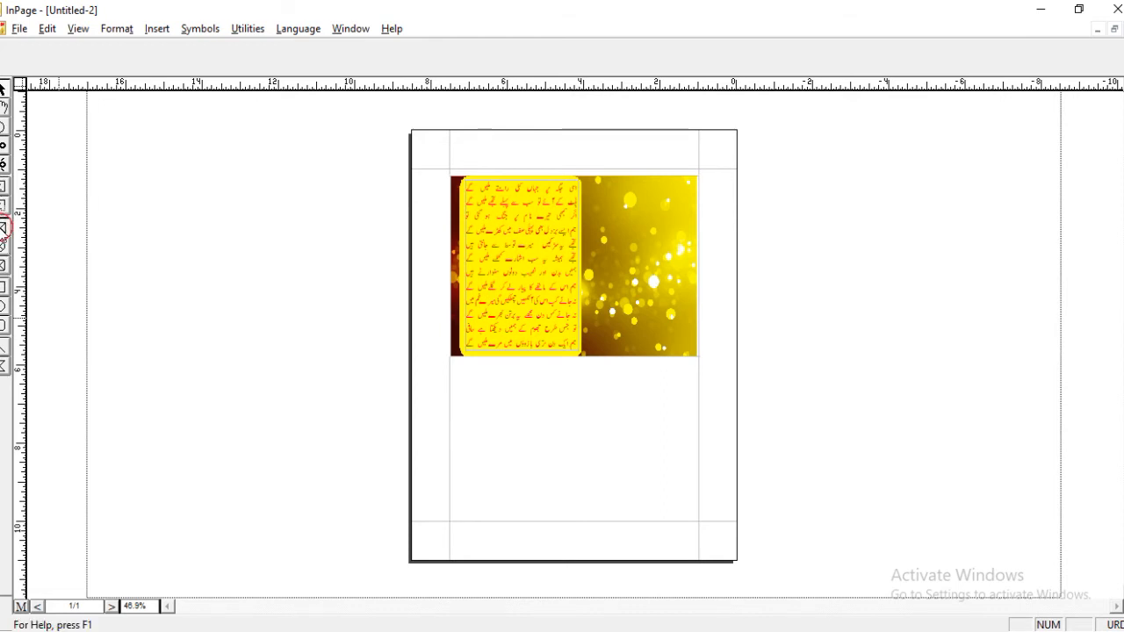
pyautogui.moveTo(603, 186); pyautogui.dragTo(687, 270)
pyautogui.doubleClick(638, 228)
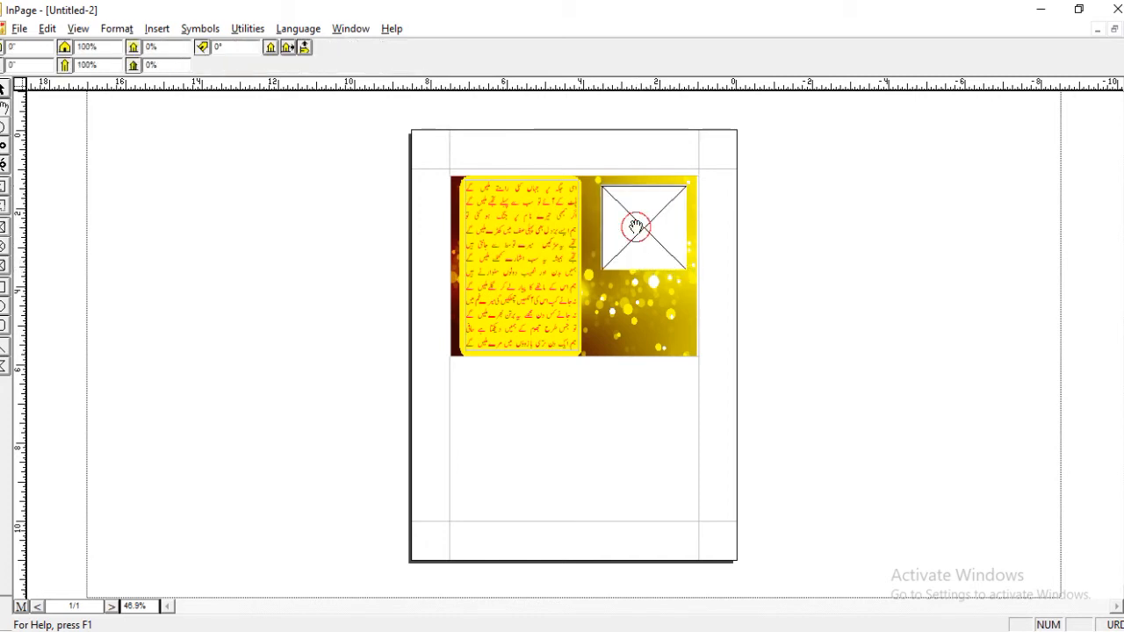
pyautogui.doubleClick(687, 301)
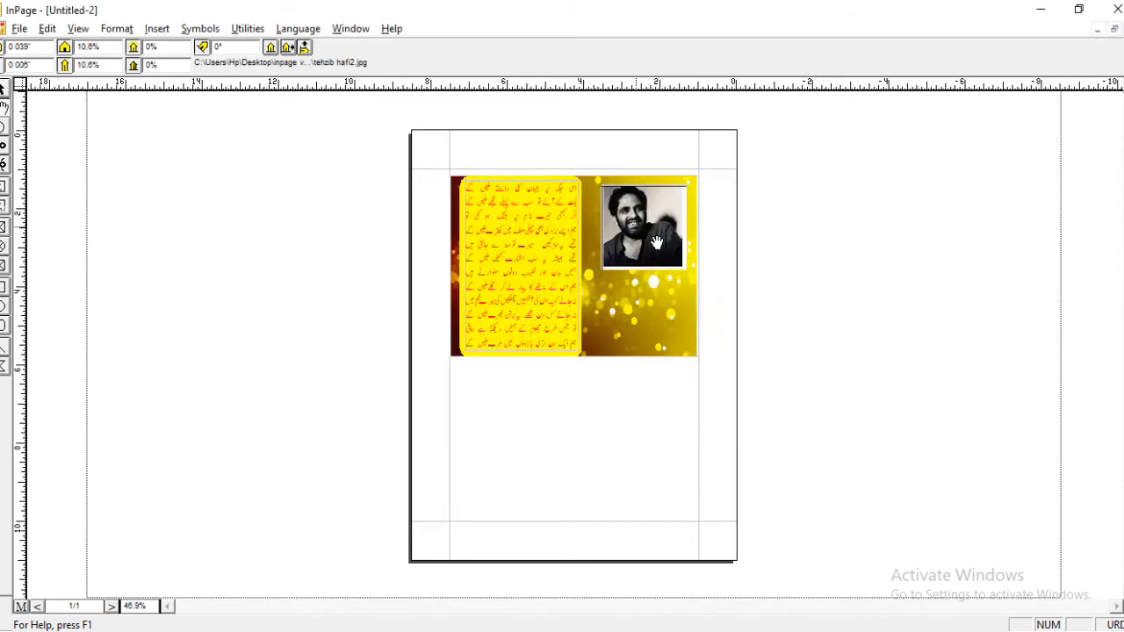
# Shift the portrait inside its picture box to an offset of about -0.242" by -0.025", against the box's right edge.
pyautogui.keyDown('shift'); pyautogui.rightClick(651, 238); pyautogui.keyUp('shift')
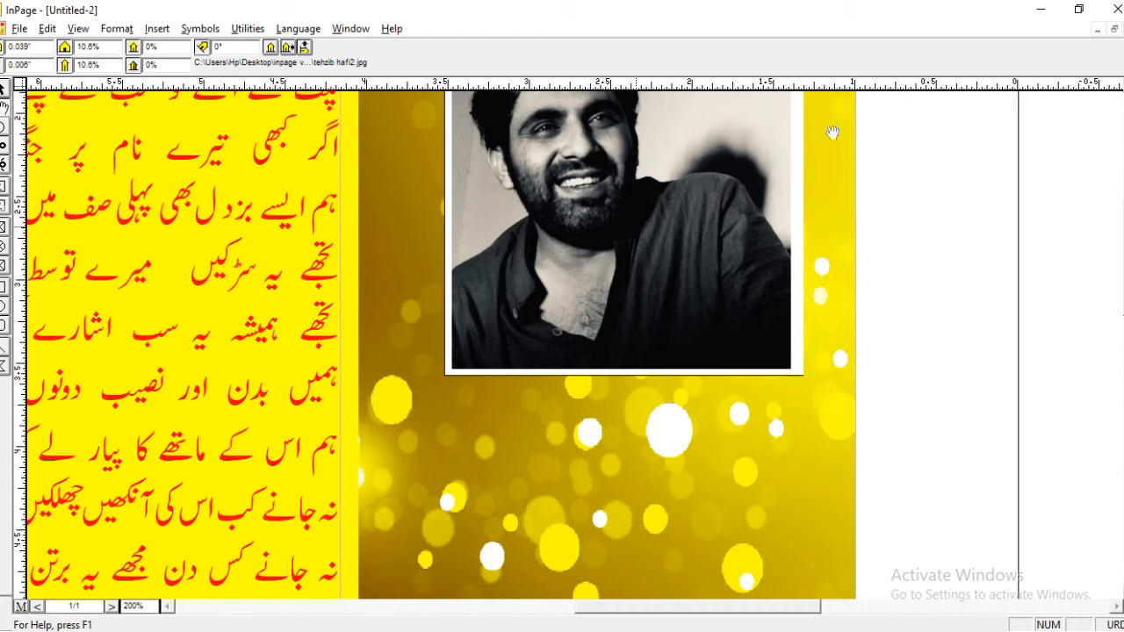
pyautogui.moveTo(833, 133); pyautogui.dragTo(774, 266)
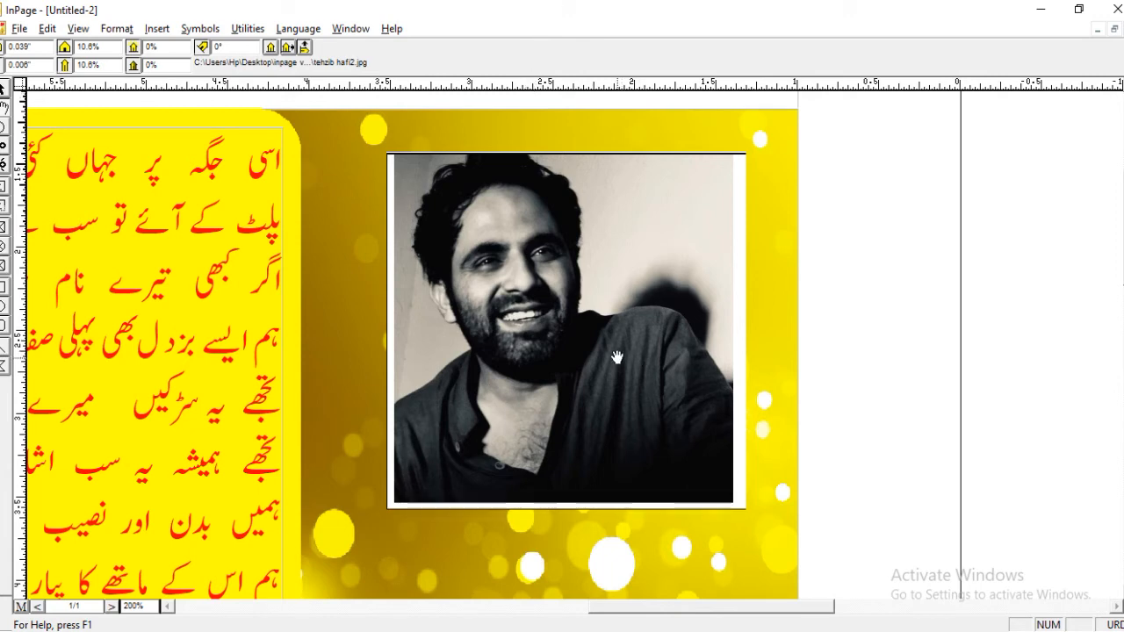
pyautogui.moveTo(543, 359); pyautogui.dragTo(589, 354)
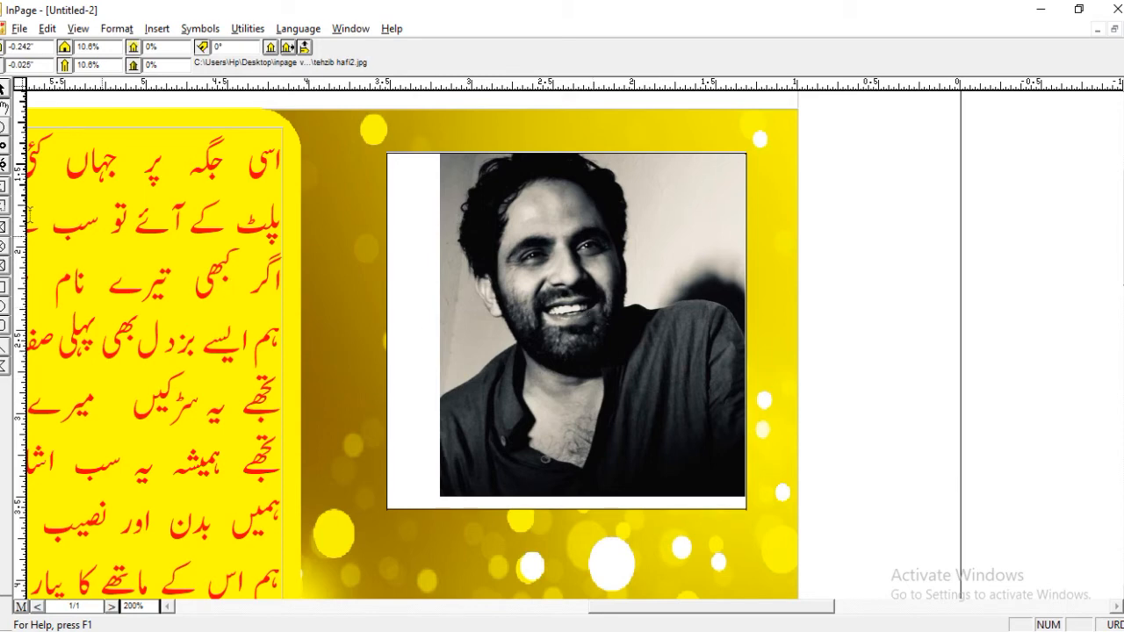
# Crop the portrait's picture box to about 1.83" by 1.84" and shift it slightly toward the poem panel and downward.
pyautogui.click(4, 90)
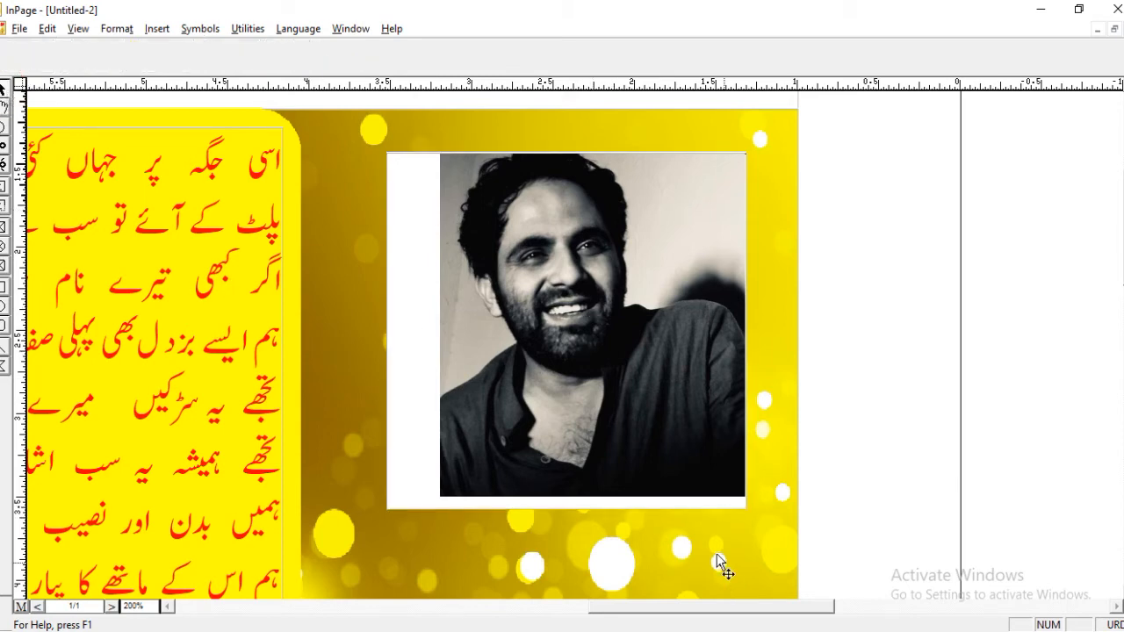
pyautogui.click(565, 421)
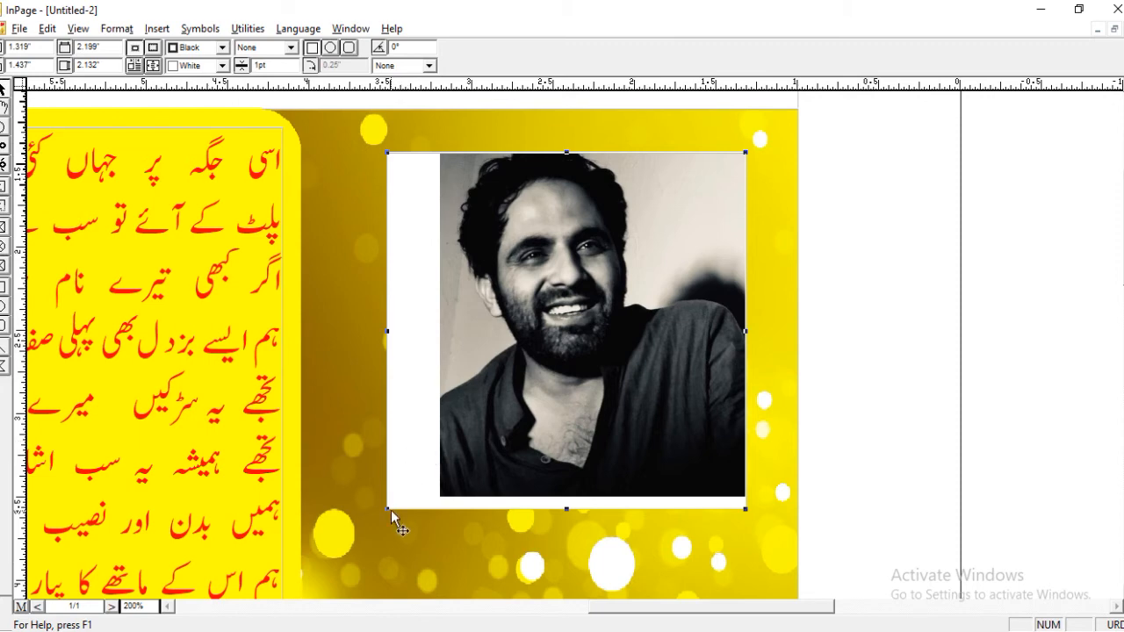
pyautogui.moveTo(388, 508); pyautogui.dragTo(443, 459)
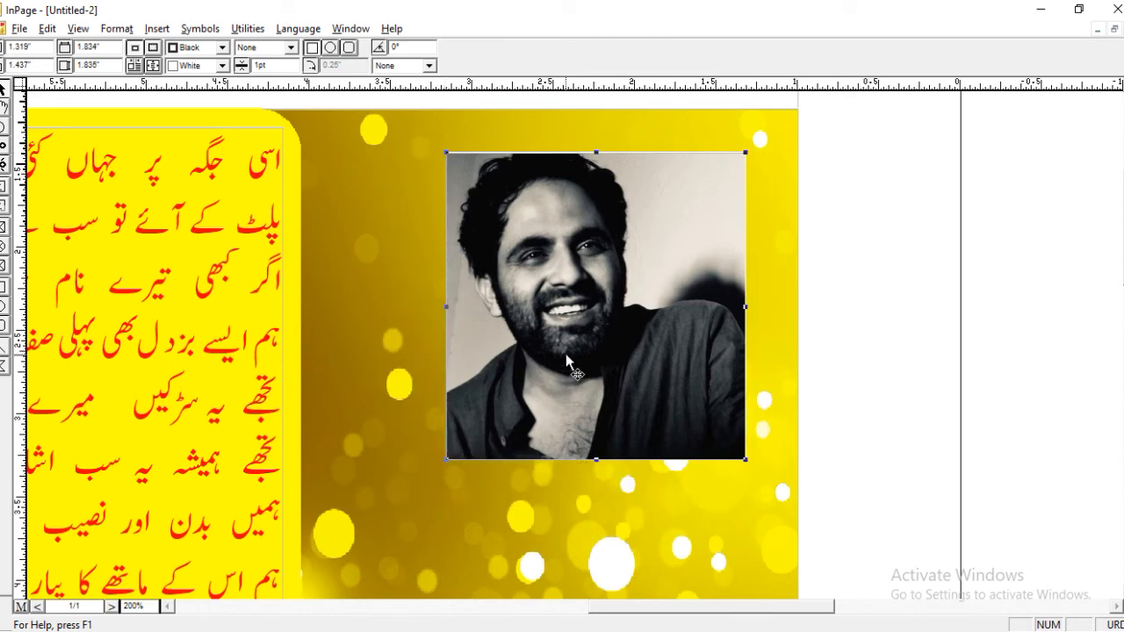
pyautogui.moveTo(702, 255); pyautogui.dragTo(667, 266)
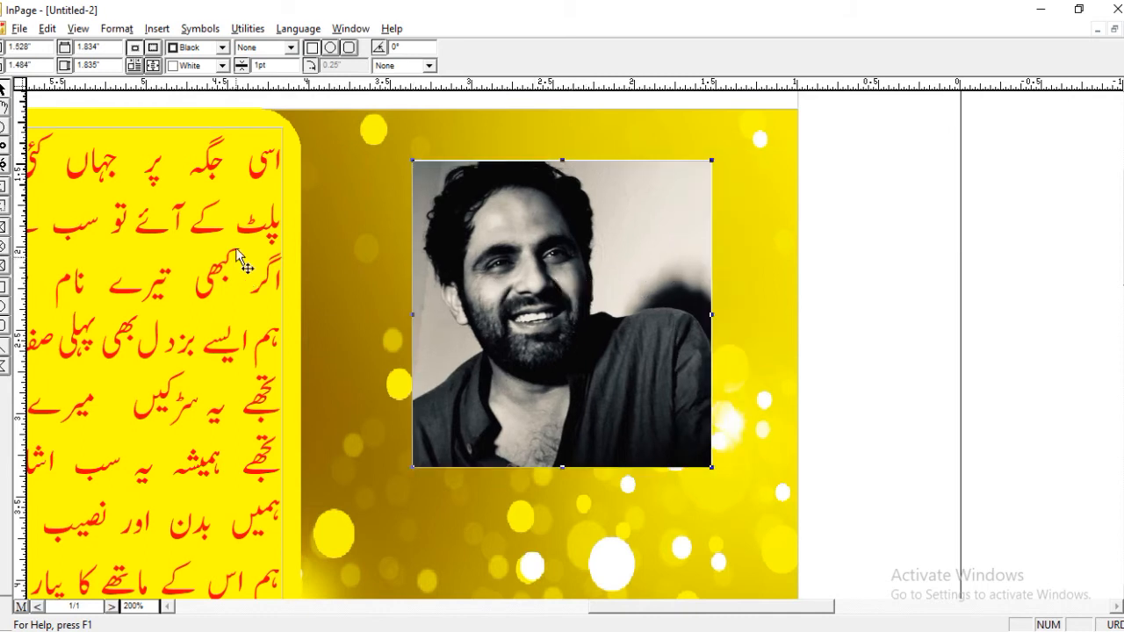
# Draw a title text box about 1.56" wide just below the portrait and enter تہذیب حافی centered in it.
pyautogui.click(2, 207)
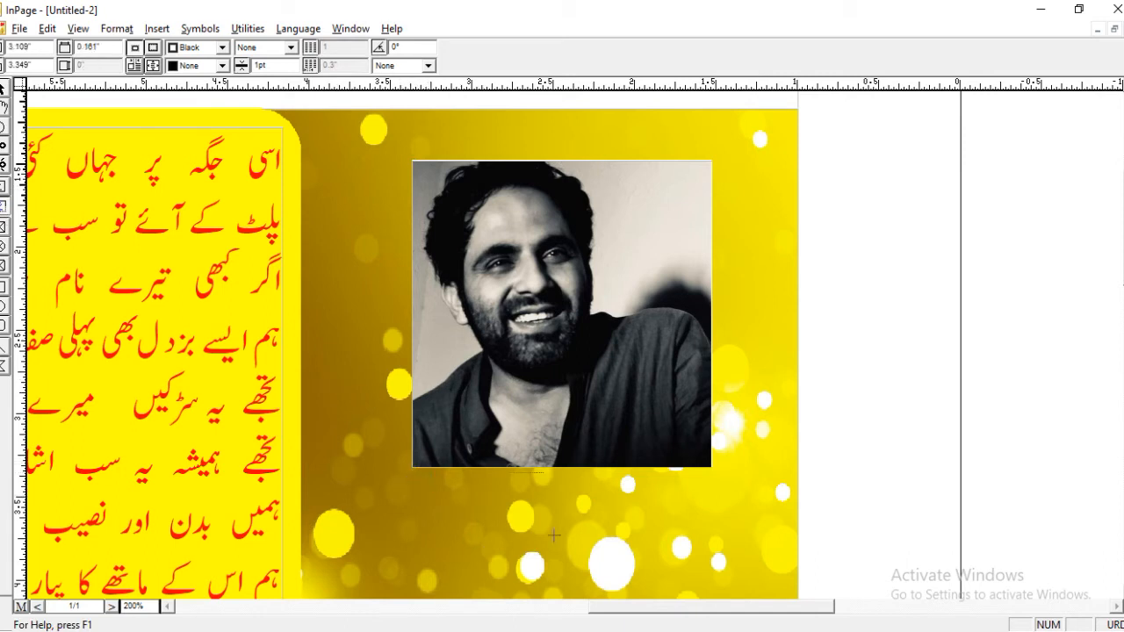
pyautogui.moveTo(670, 527); pyautogui.dragTo(682, 524)
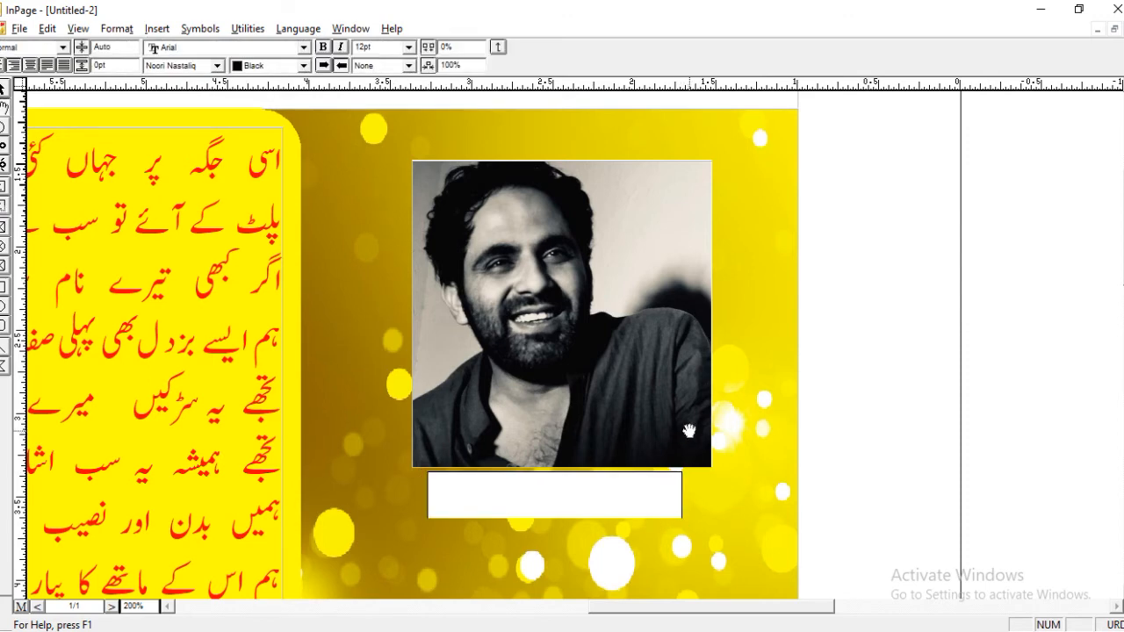
pyautogui.write('تہذیب حافی')
pyautogui.hotkey('ctrl', 'shift', 'c')
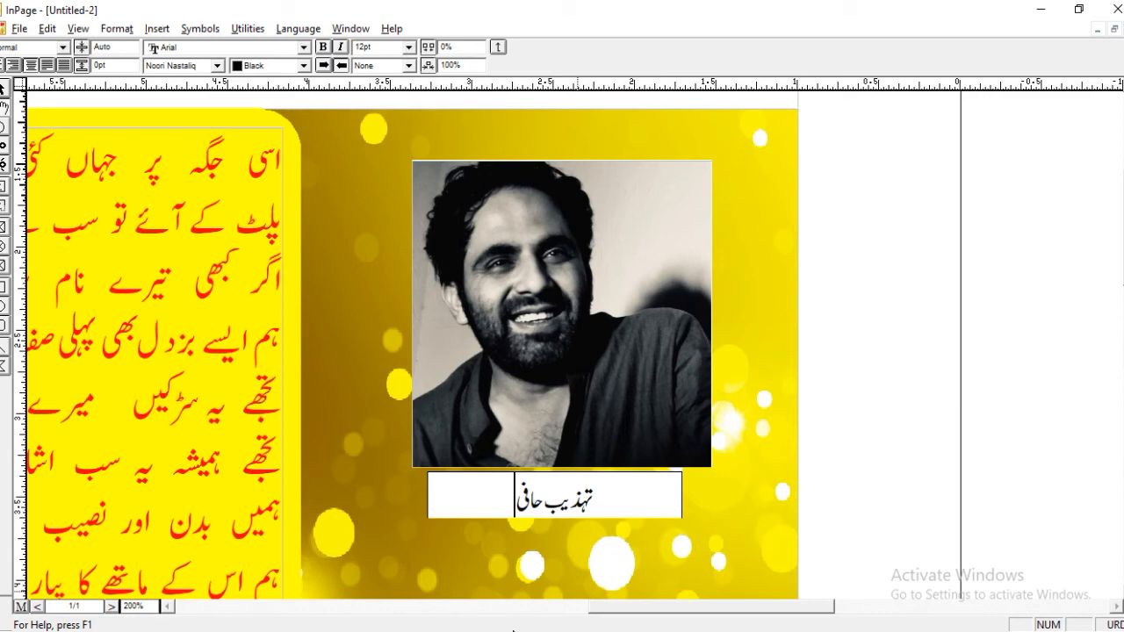
# Change the text color of the poet's name below the portrait to Red.
pyautogui.hotkey('ctrl', 'a')
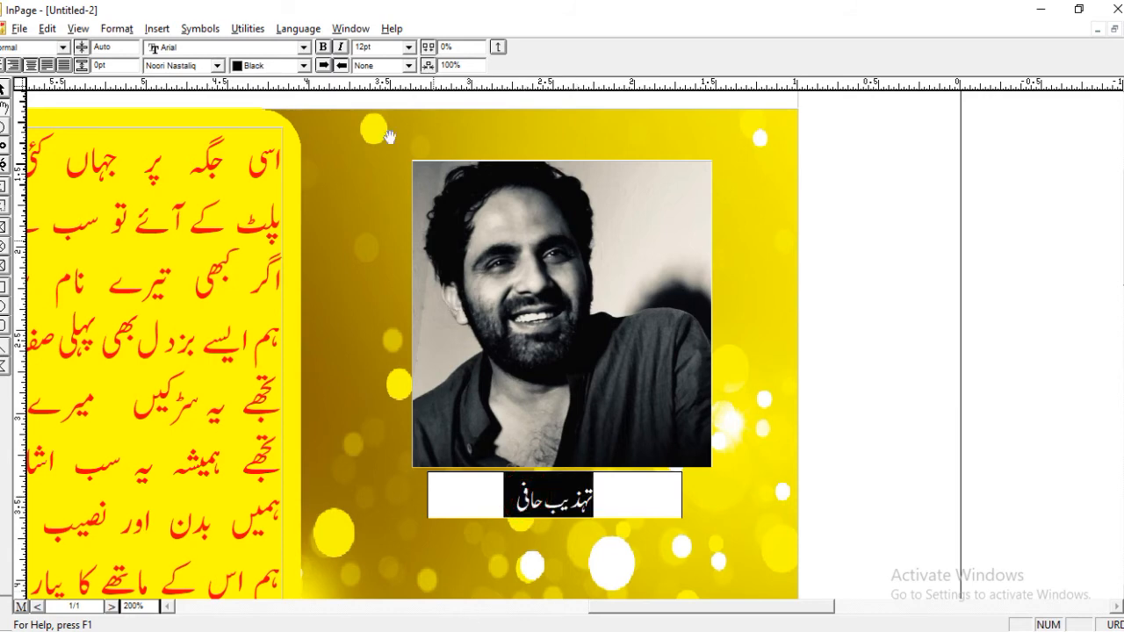
pyautogui.click(304, 65)
pyautogui.click(253, 108)
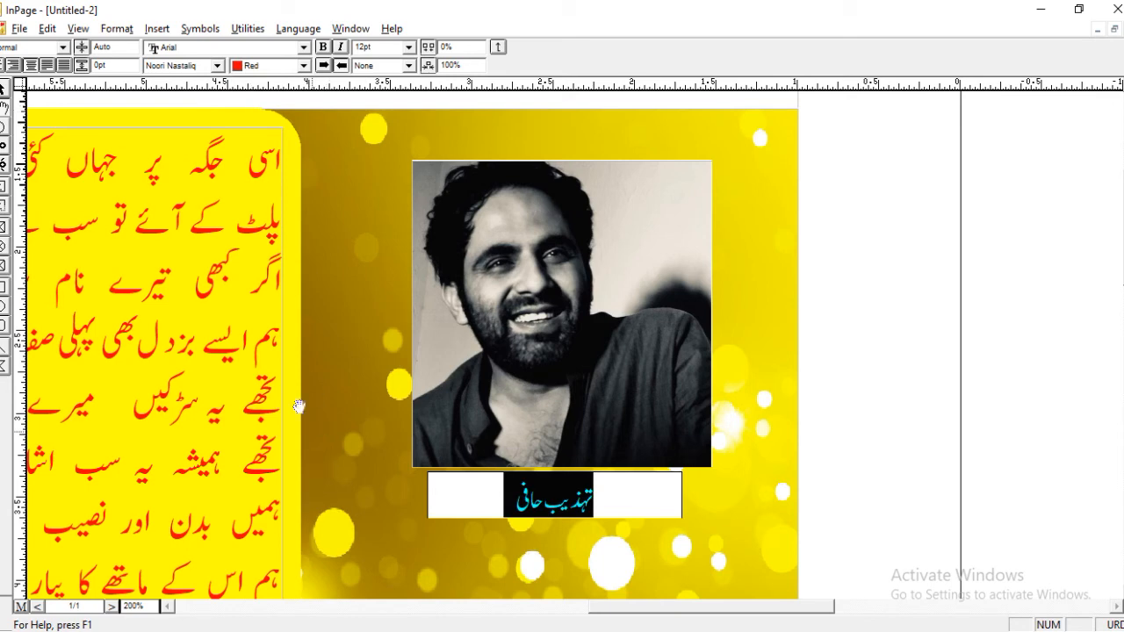
pyautogui.click(3, 88)
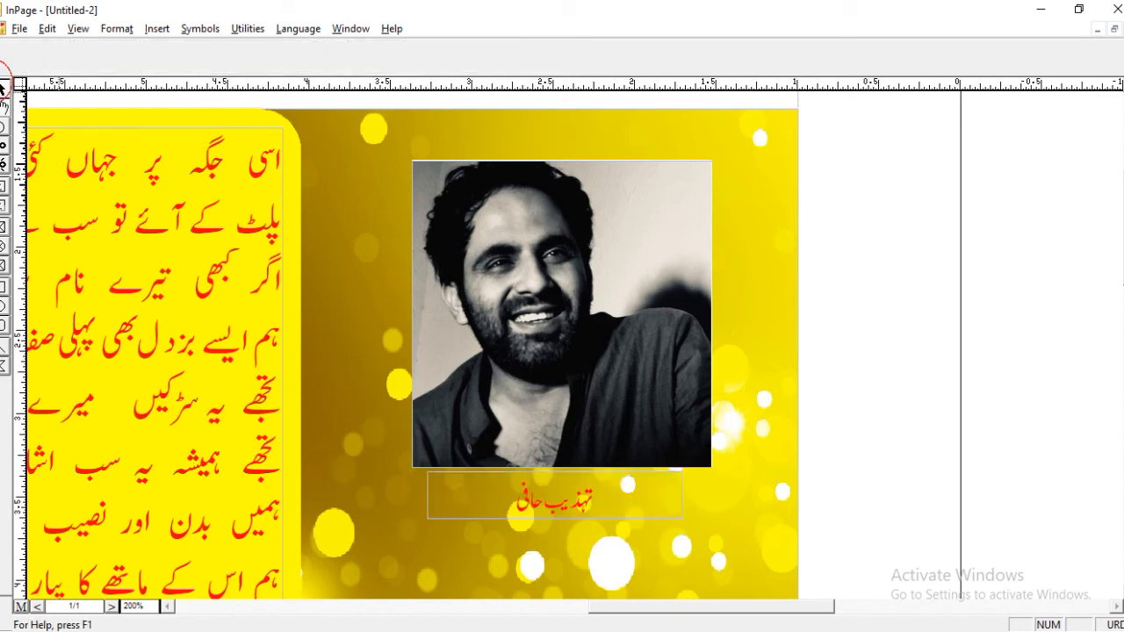
# Fill the poet's name text box with Yellow.
pyautogui.click(432, 487)
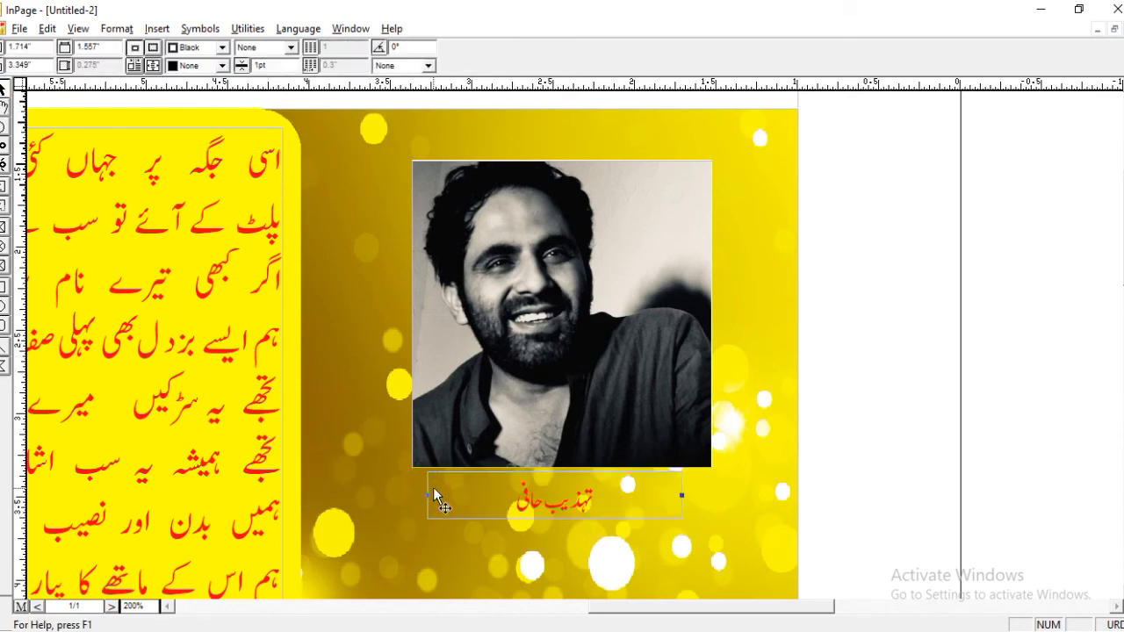
pyautogui.click(222, 65)
pyautogui.scroll(-3, 219, 122)
pyautogui.scroll(-1, 220, 122)
pyautogui.scroll(1, 219, 122)
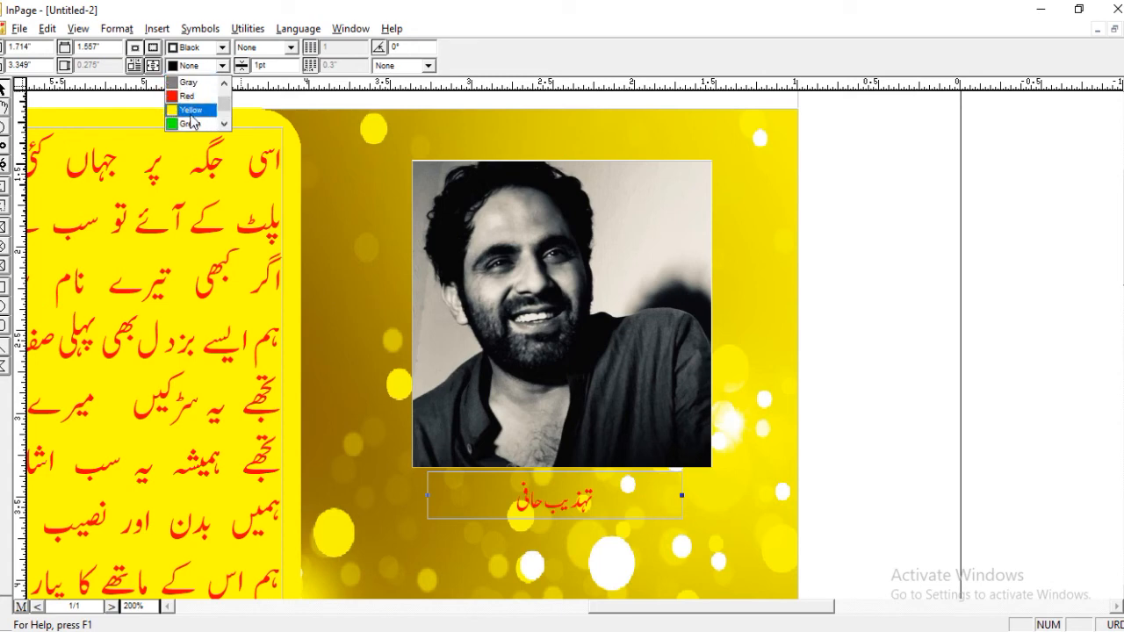
pyautogui.click(191, 109)
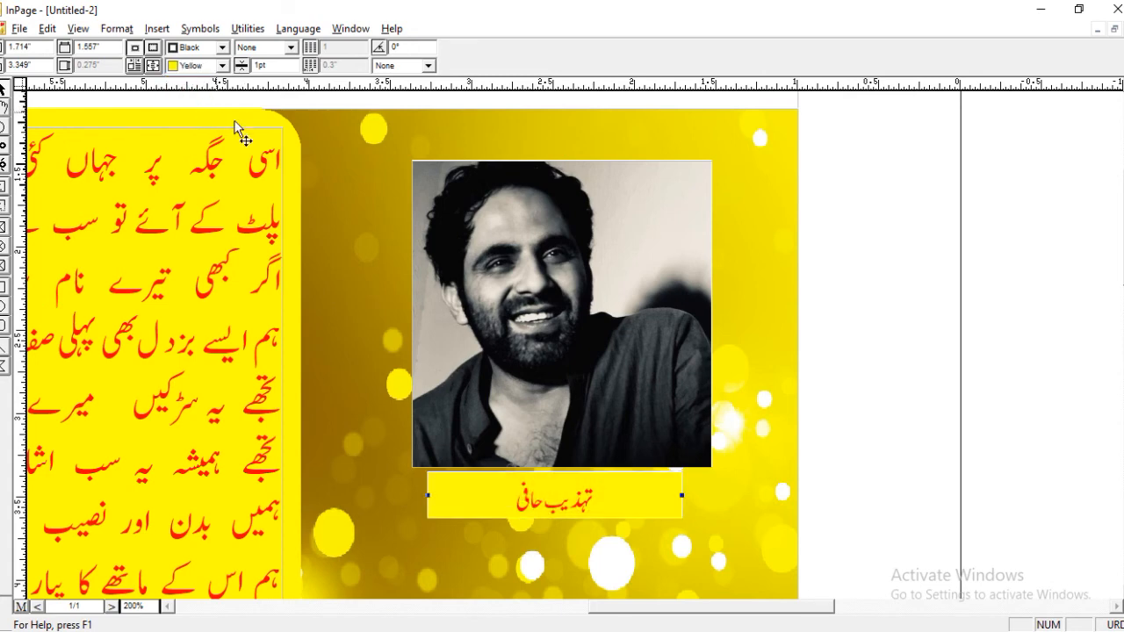
pyautogui.click(878, 366)
# Draw a title text box about 1.19" wide on the background below the poet's name and enter غزل.
pyautogui.hotkey('ctrl', '0')
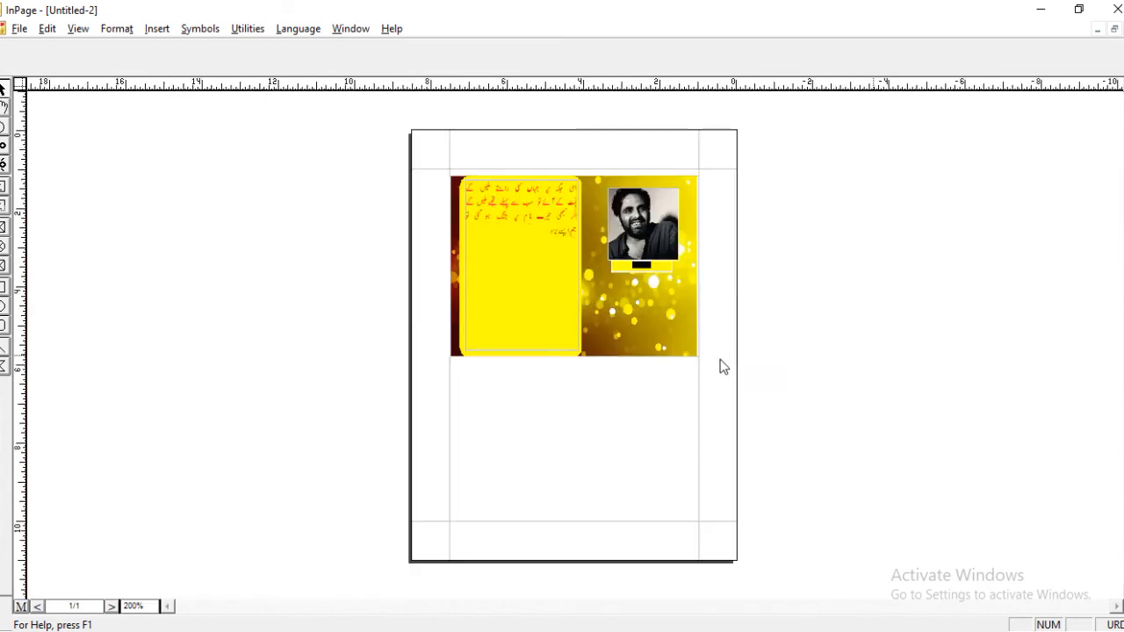
pyautogui.hotkey('ctrl', '2')
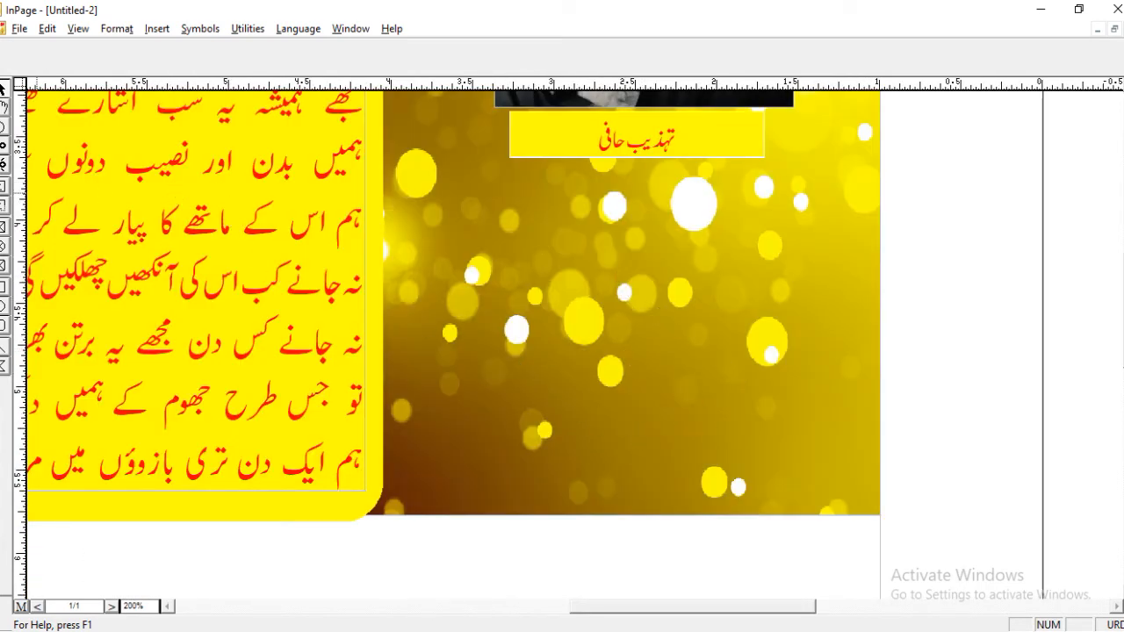
pyautogui.click(6, 207)
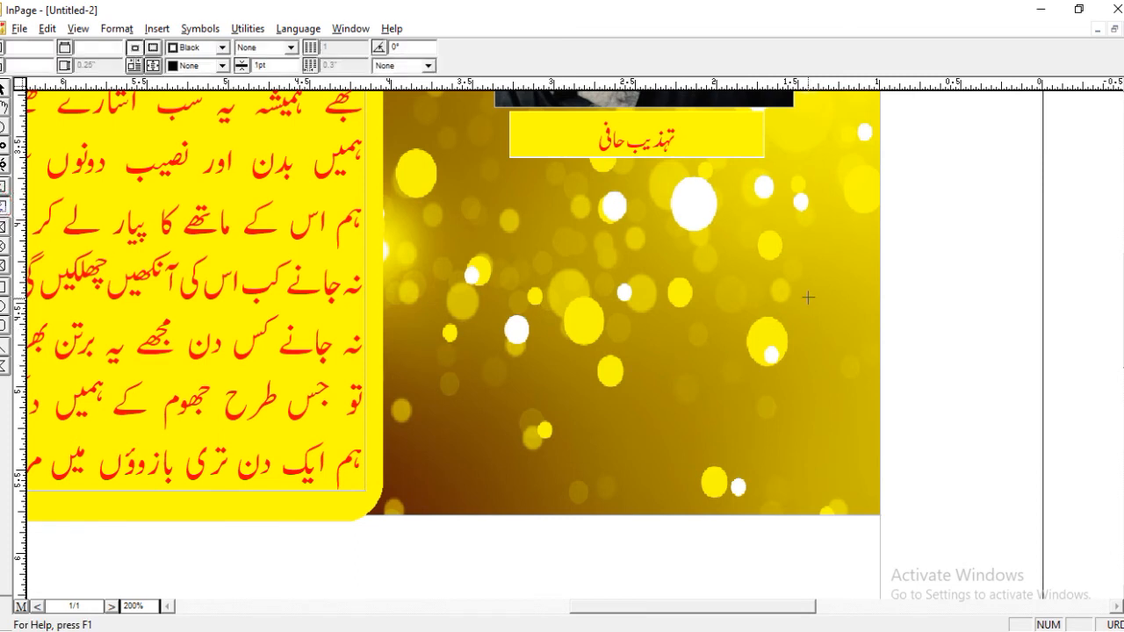
pyautogui.moveTo(530, 294); pyautogui.dragTo(744, 255)
pyautogui.write('غز')
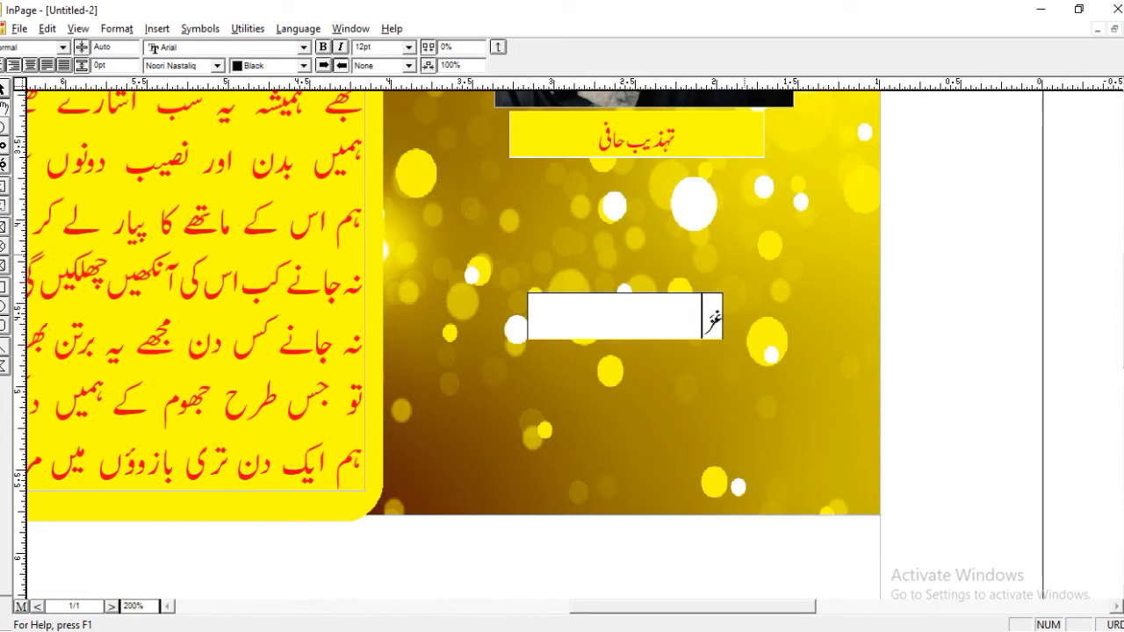
pyautogui.press('BackSpace')
pyautogui.write('زل')
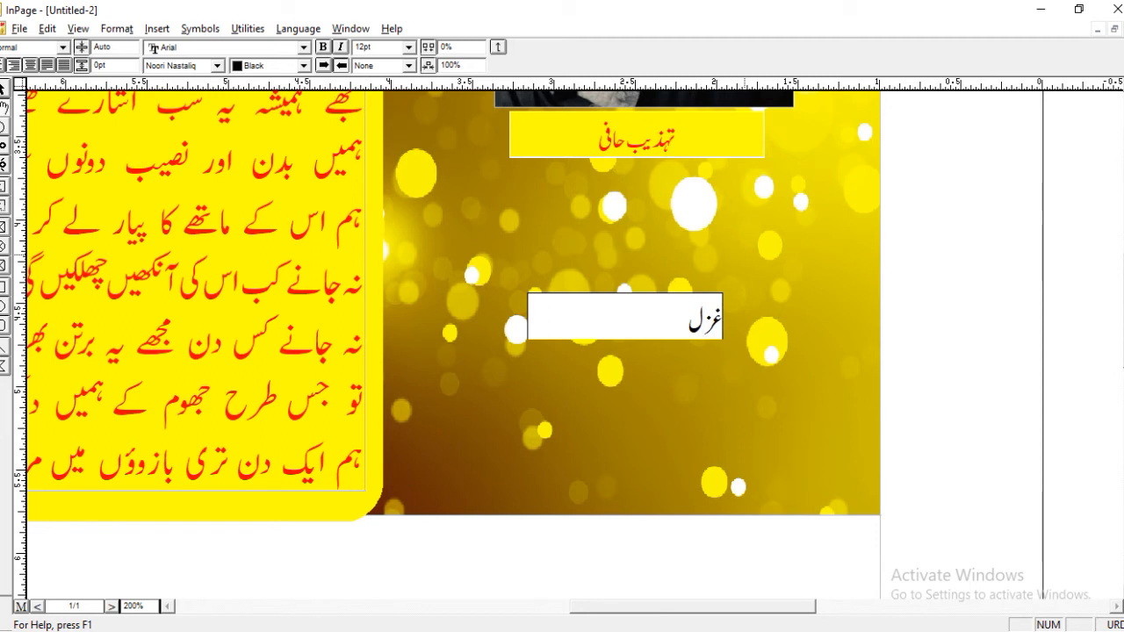
# Format the word غزل with the Diwani Urdu font at 60pt.
pyautogui.hotkey('ctrl', 'a')
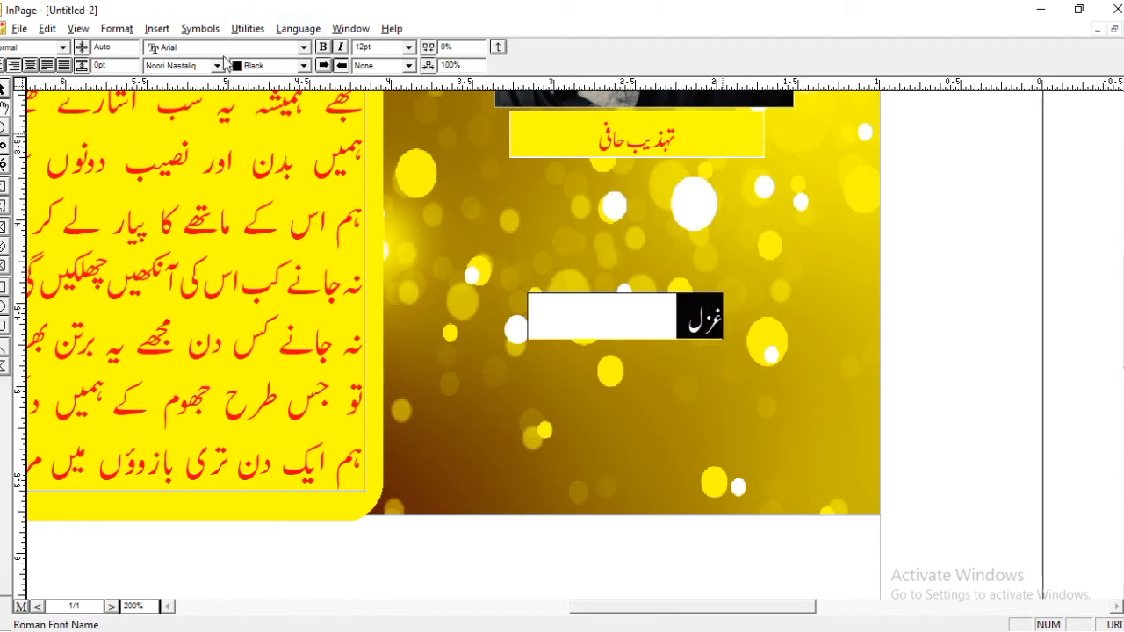
pyautogui.click(217, 68)
pyautogui.scroll(5, 246, 128)
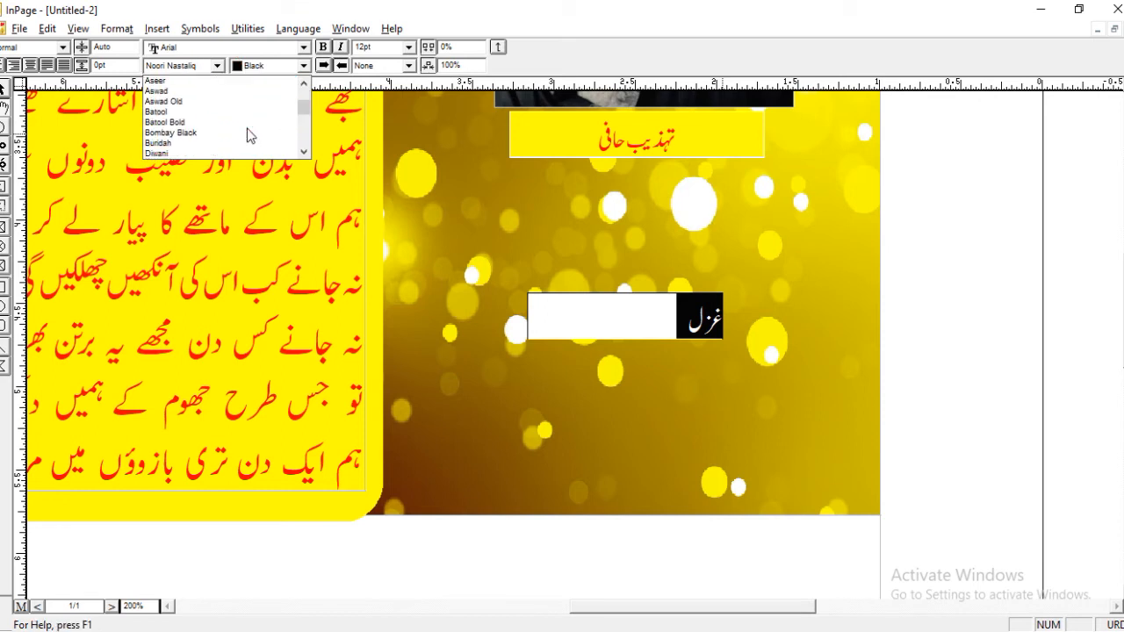
pyautogui.scroll(-2, 247, 128)
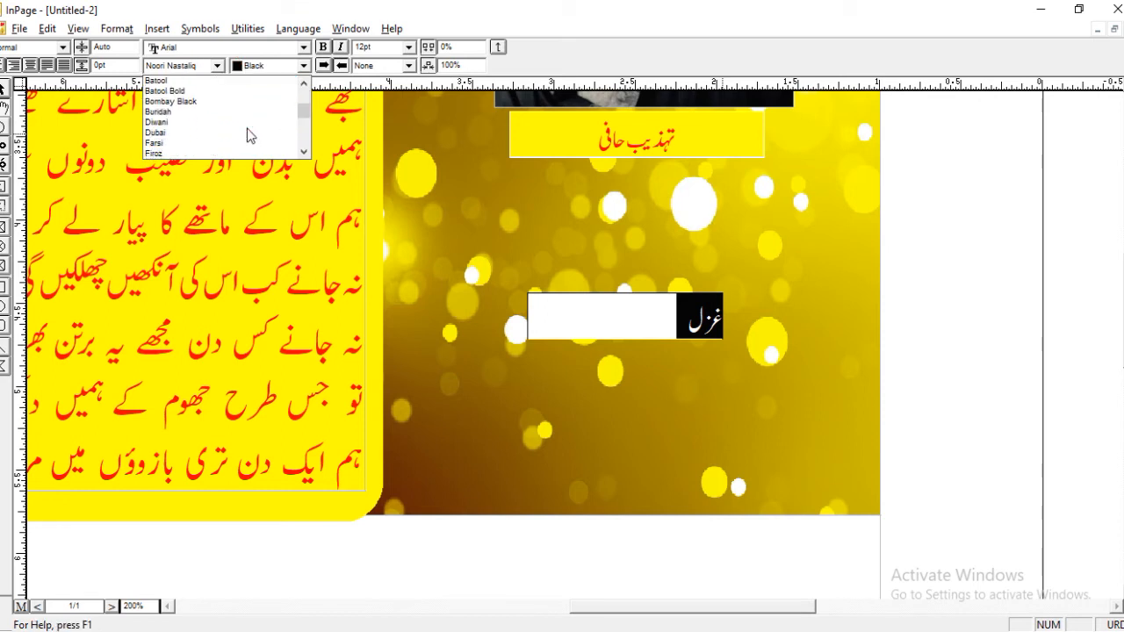
pyautogui.click(237, 123)
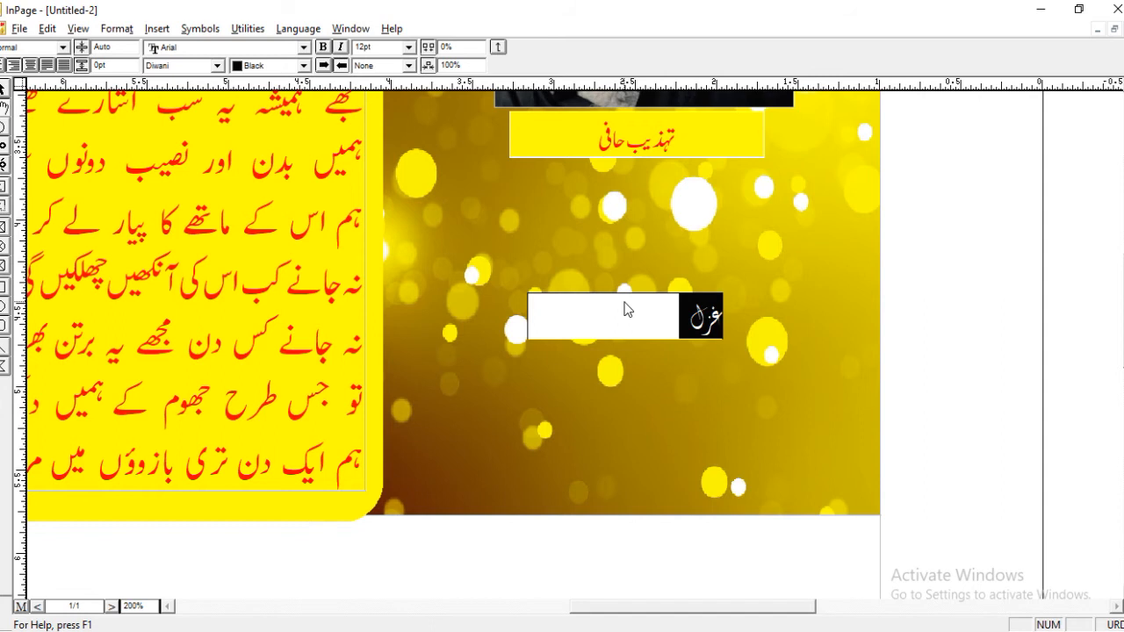
pyautogui.click(410, 47)
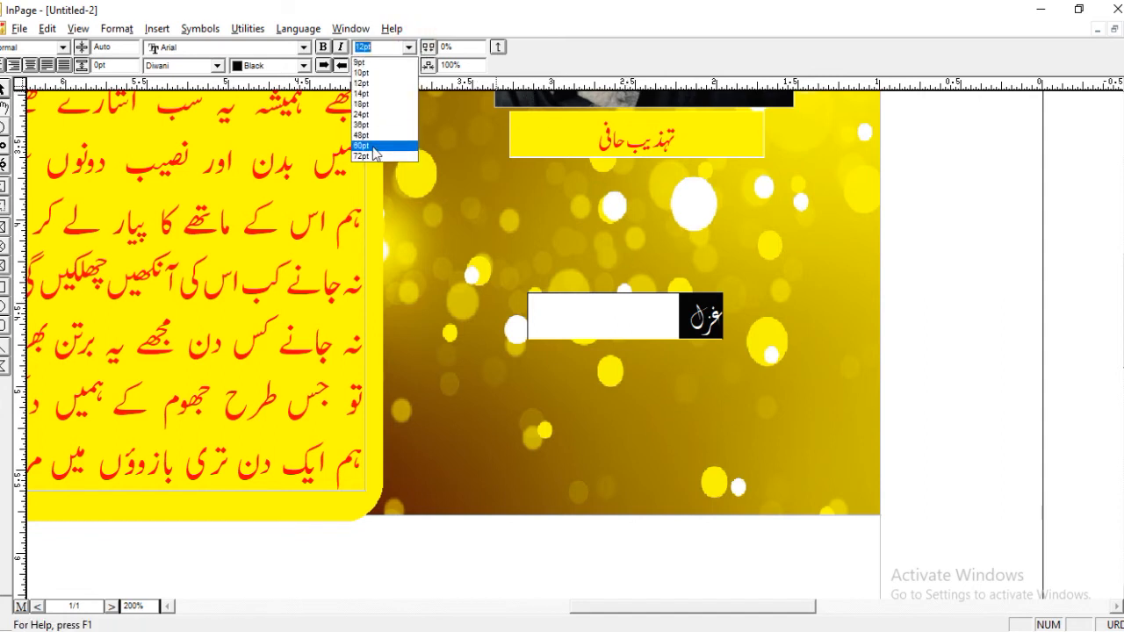
pyautogui.click(374, 149)
# Move the غزل text box up, closer to the poet's name box, so it lies fully on the background picture.
pyautogui.click(2, 89)
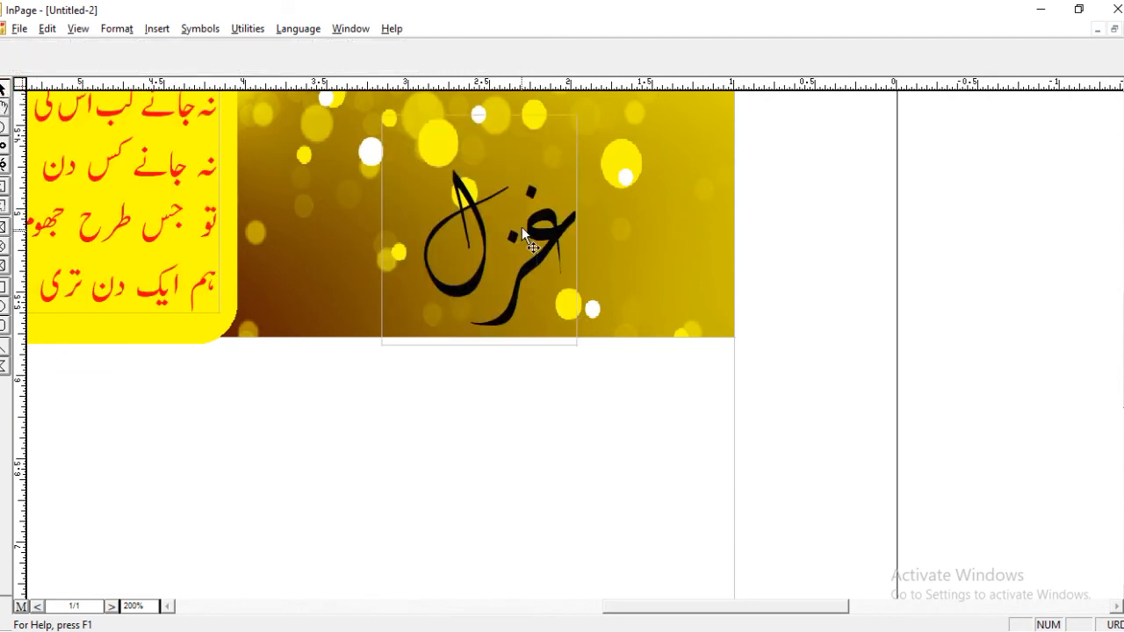
pyautogui.moveTo(620, 132); pyautogui.dragTo(665, 399)
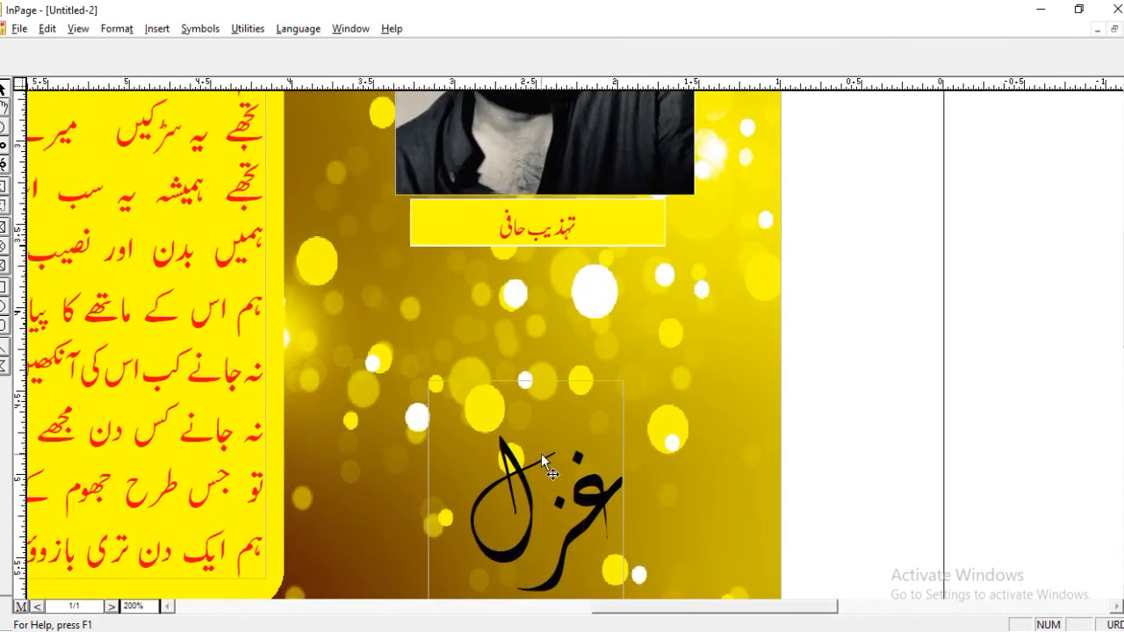
pyautogui.moveTo(525, 470); pyautogui.dragTo(524, 411)
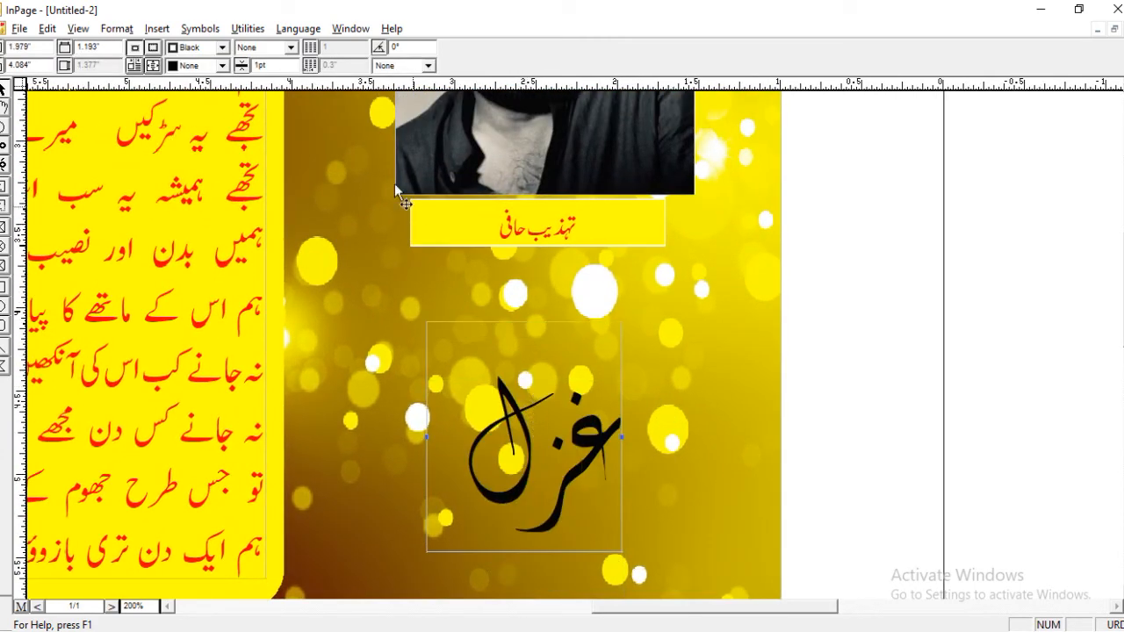
# Center the word غزل horizontally within its text box.
pyautogui.click(3, 109)
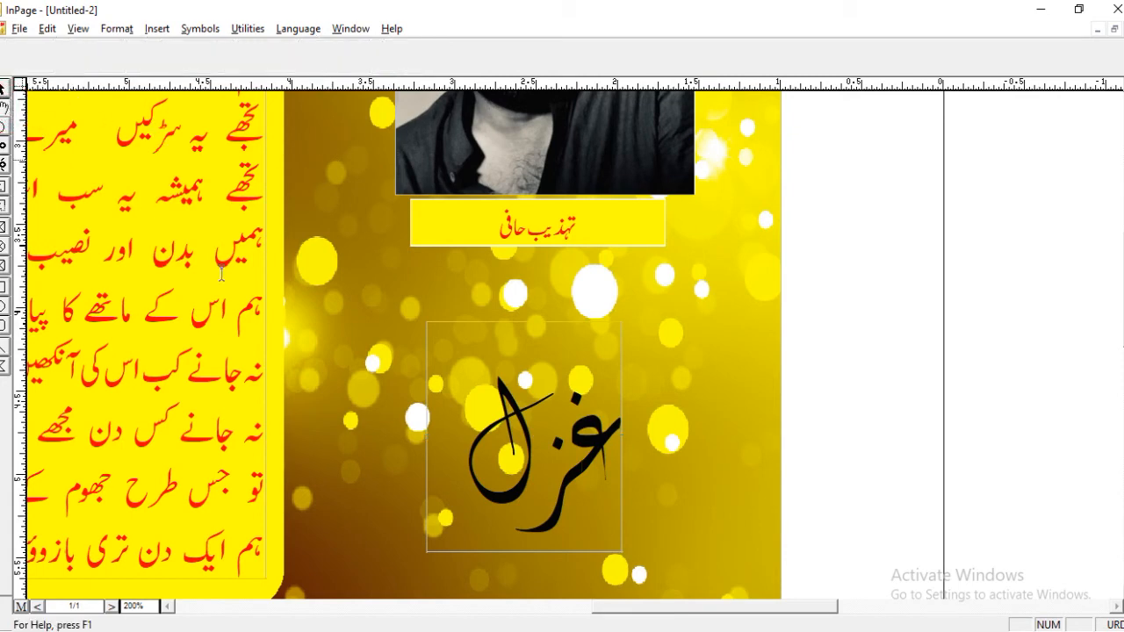
pyautogui.doubleClick(560, 430)
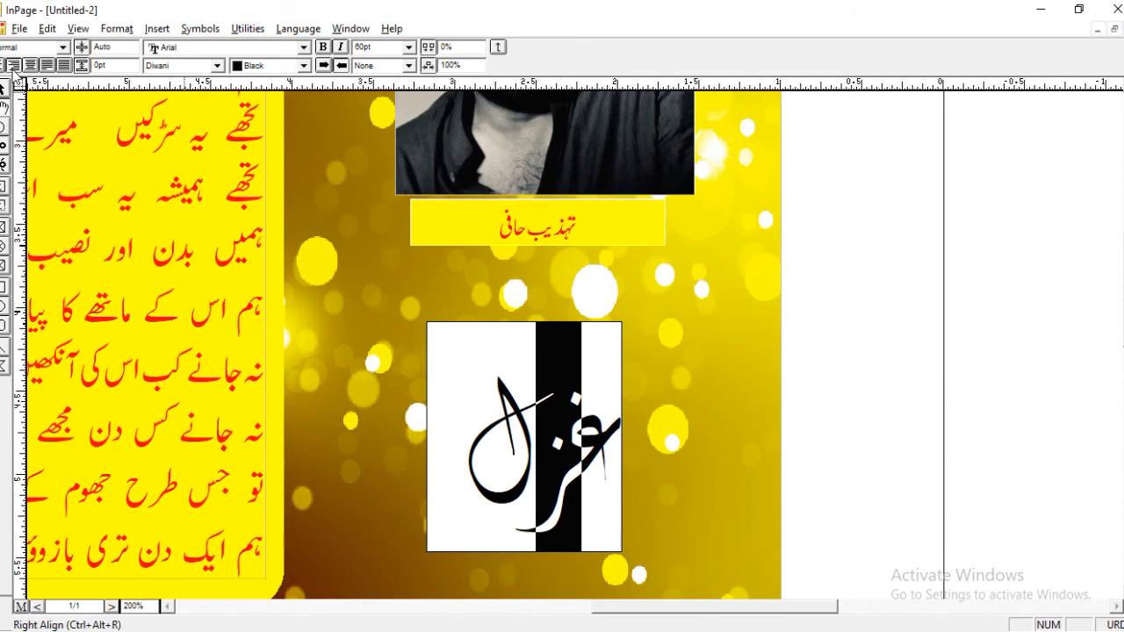
pyautogui.click(31, 65)
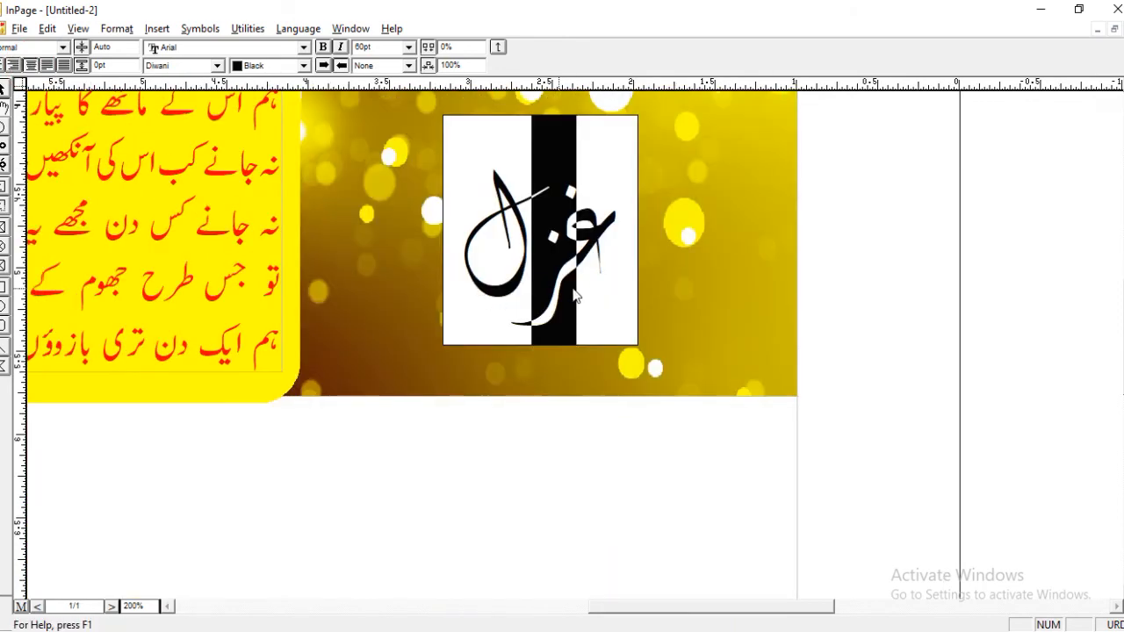
# Set the text colour of the word غزل to Red.
pyautogui.doubleClick(589, 265)
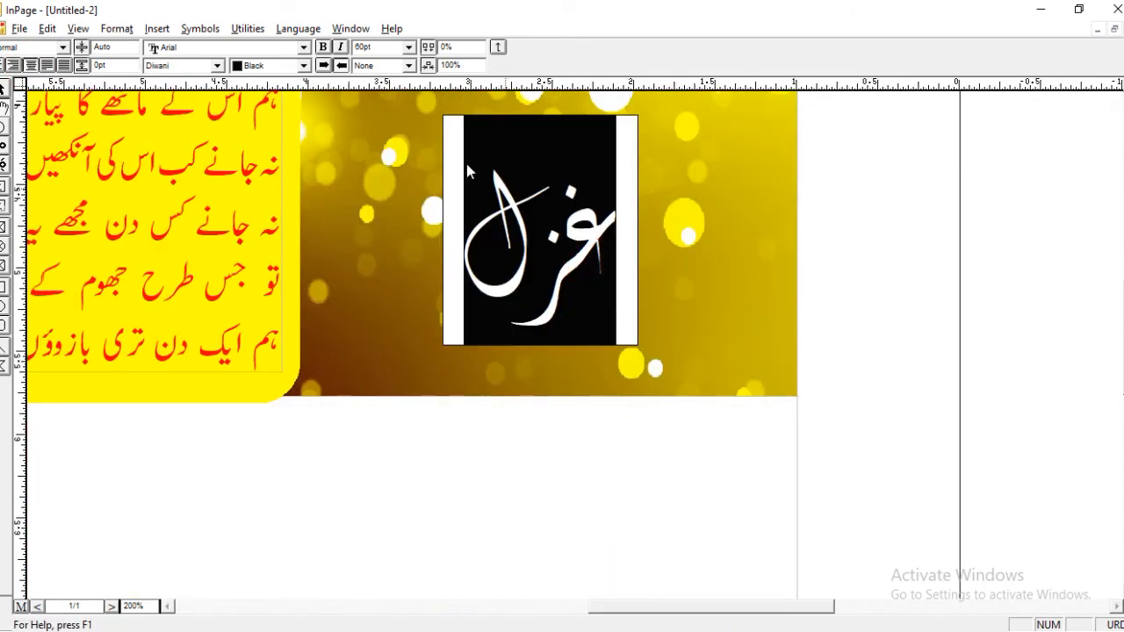
pyautogui.click(310, 80)
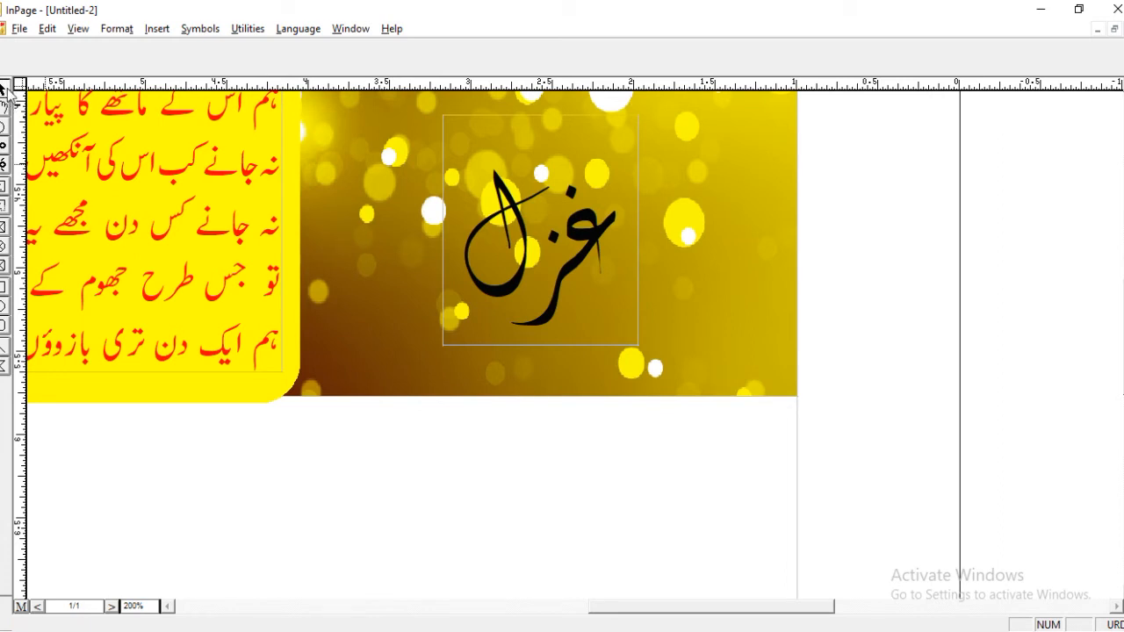
pyautogui.click(420, 219)
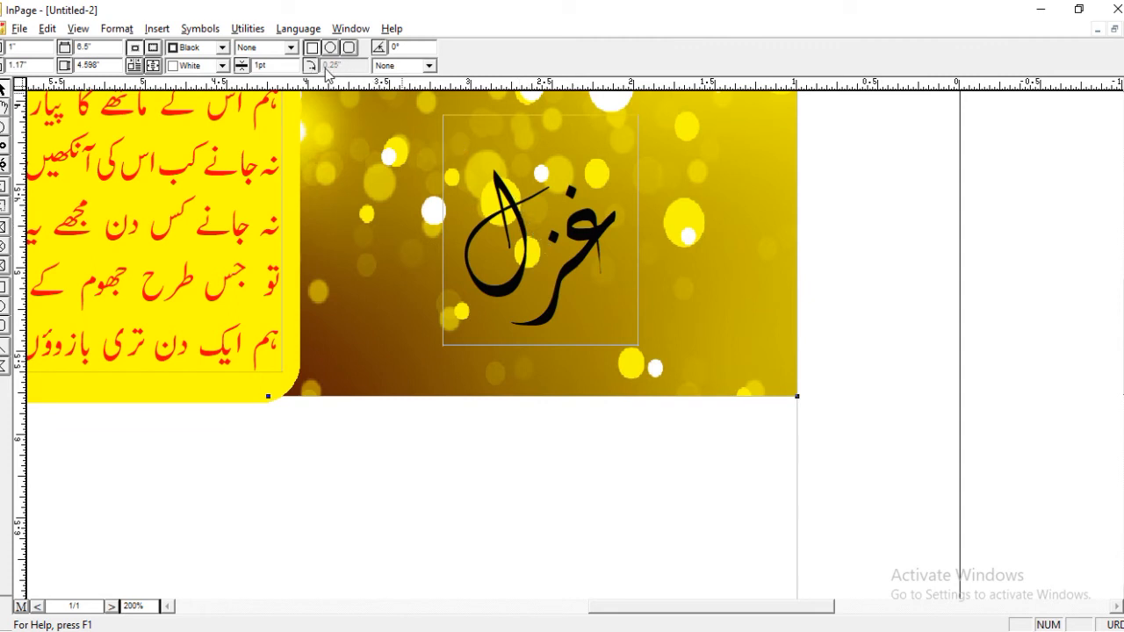
pyautogui.click(452, 115)
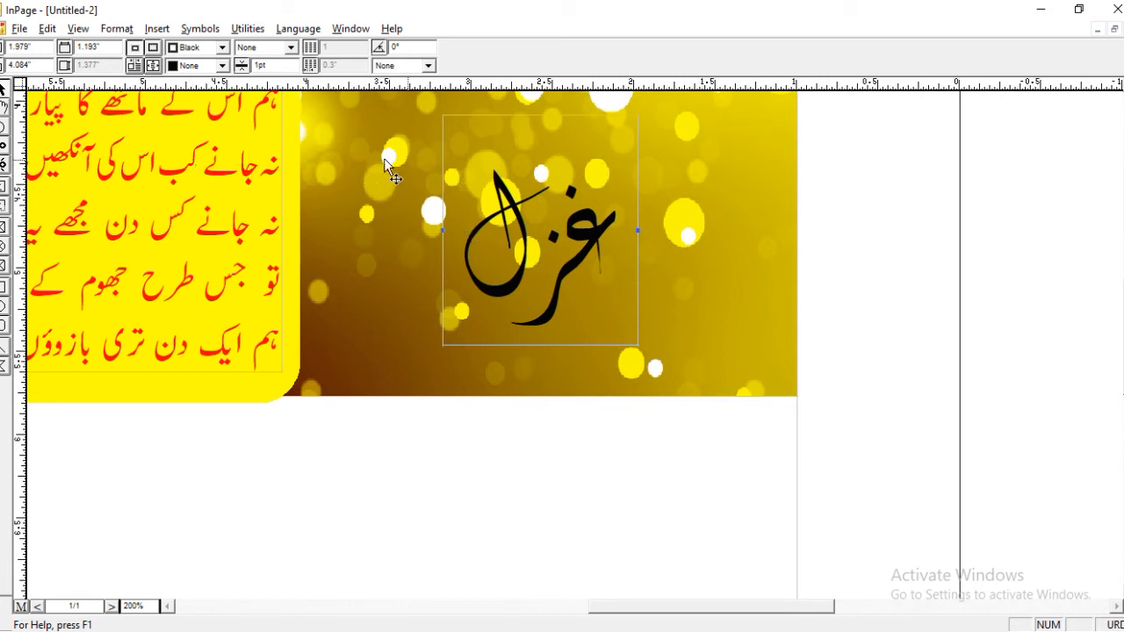
pyautogui.click(3, 107)
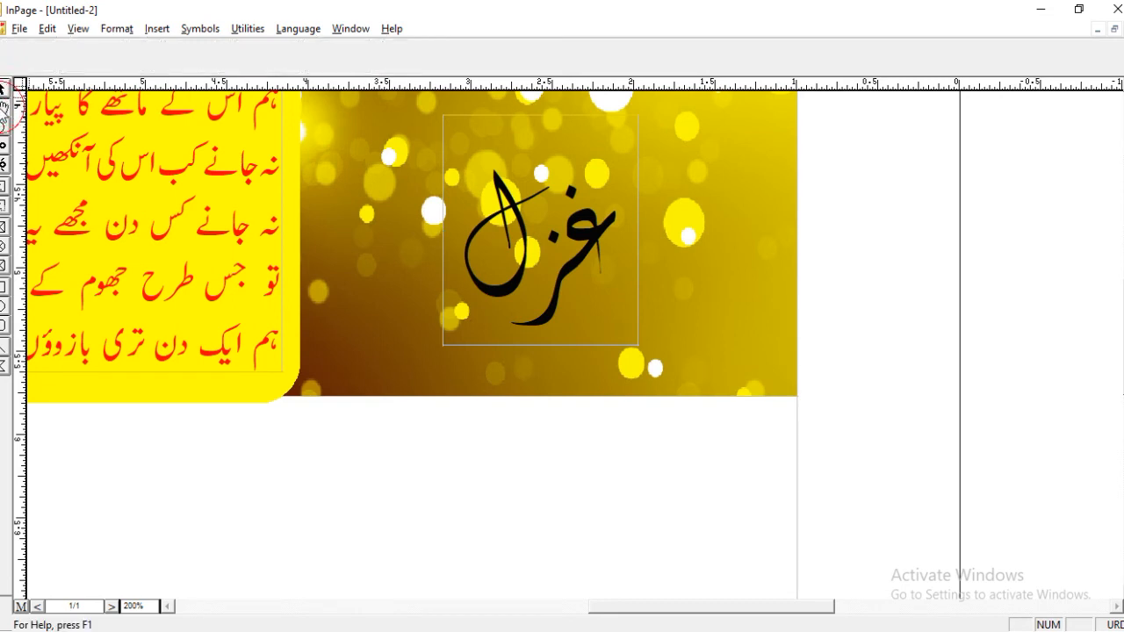
pyautogui.doubleClick(554, 238)
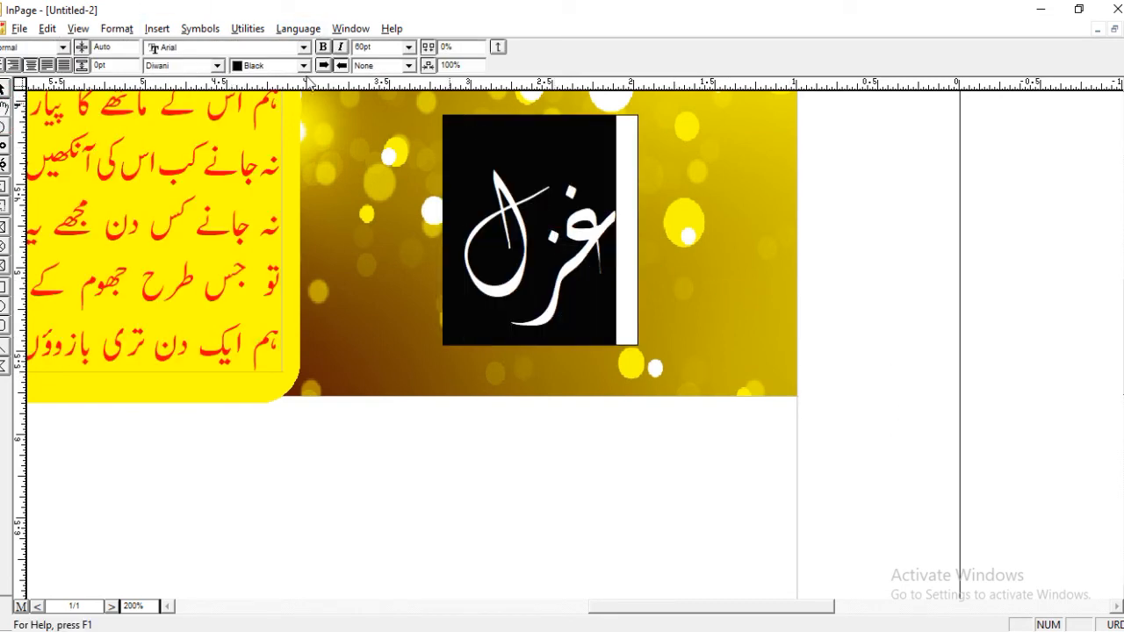
pyautogui.click(304, 65)
pyautogui.click(273, 107)
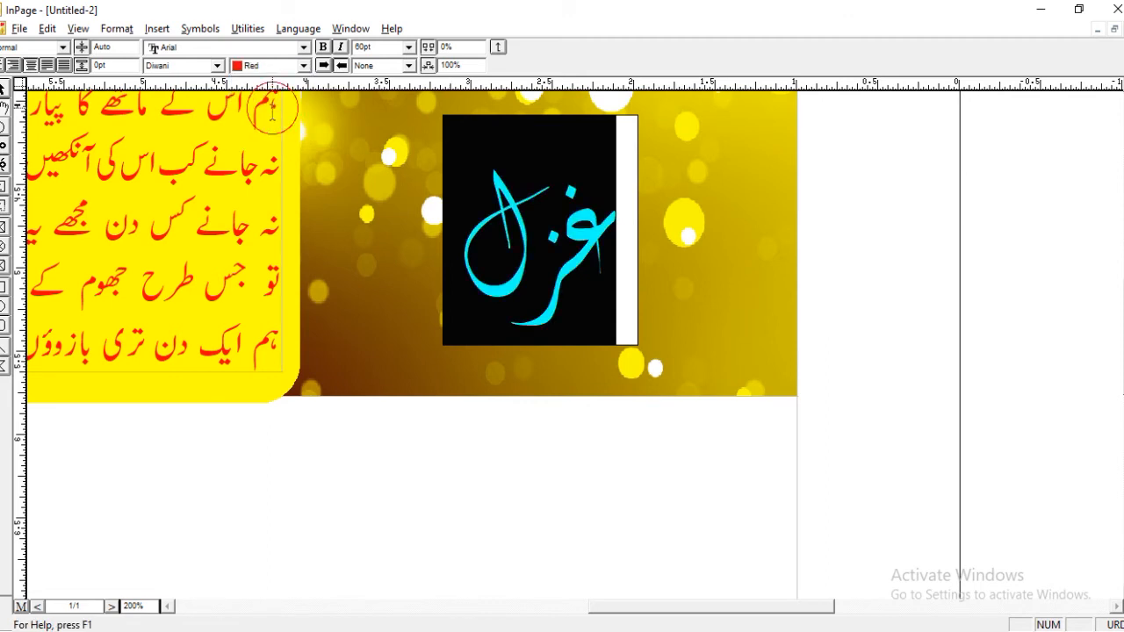
pyautogui.click(3, 89)
pyautogui.click(855, 141)
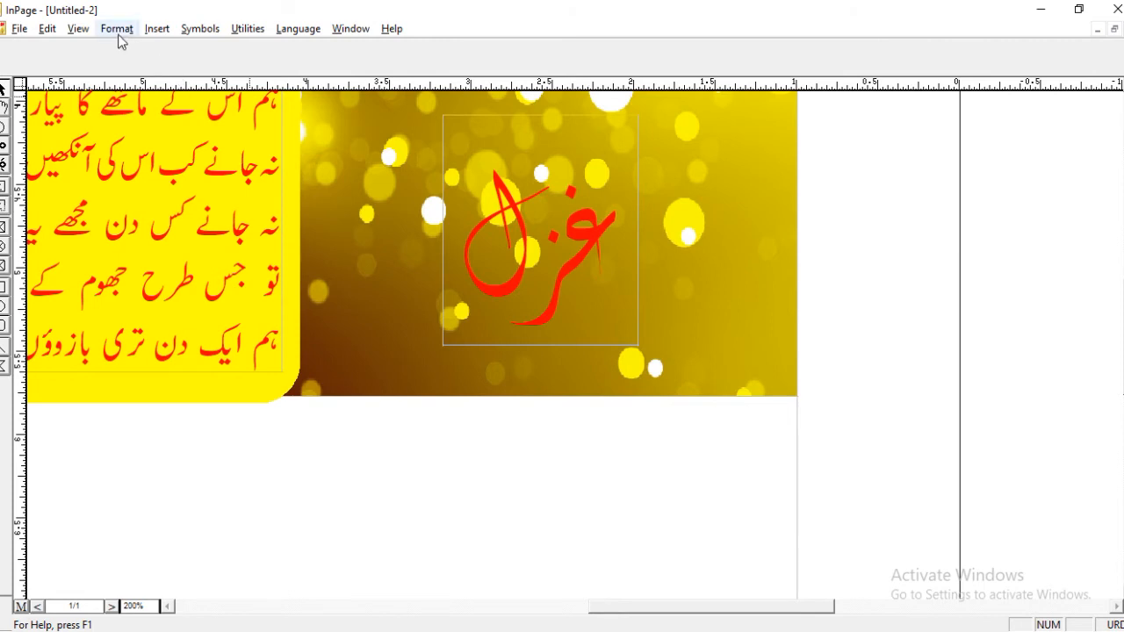
# Copy the غزل text box and paste a duplicate over the original.
pyautogui.click(48, 29)
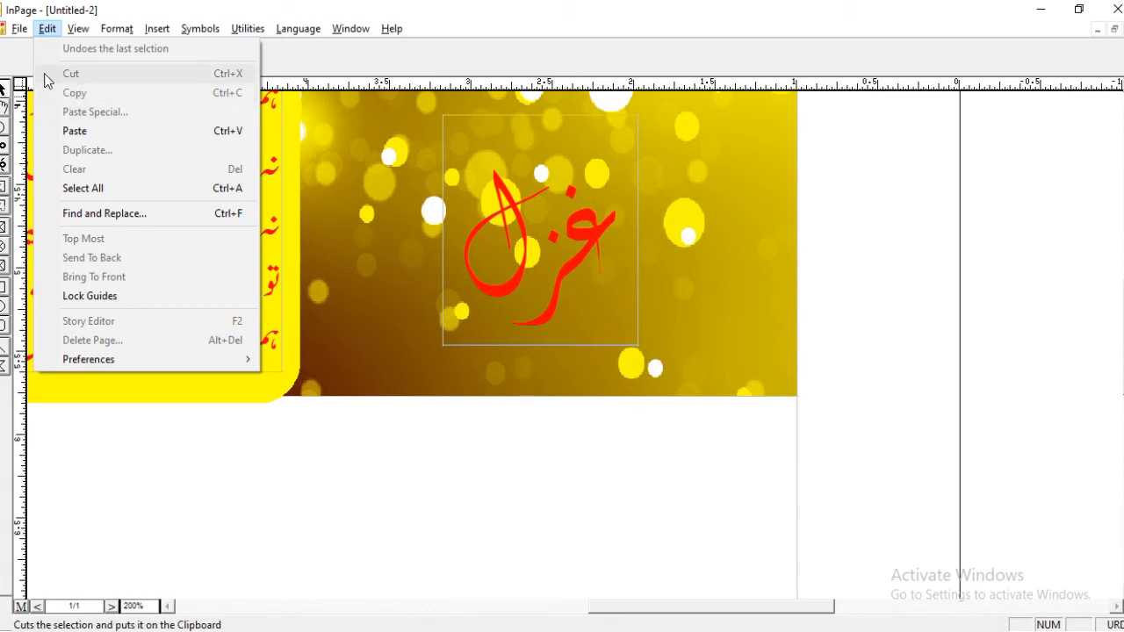
pyautogui.click(454, 231)
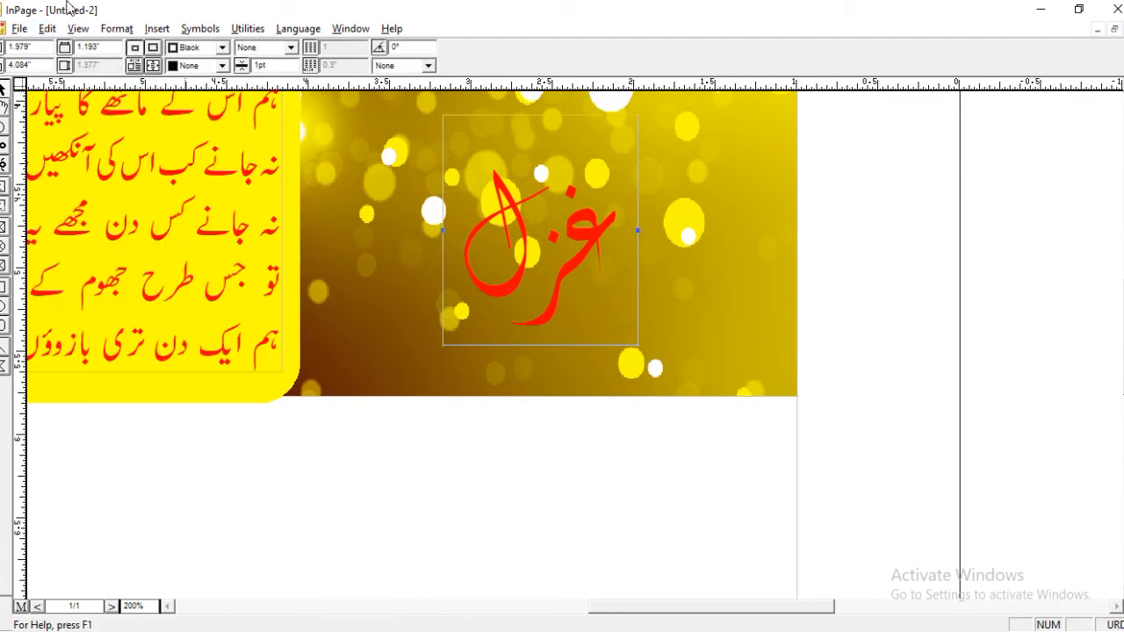
pyautogui.click(49, 29)
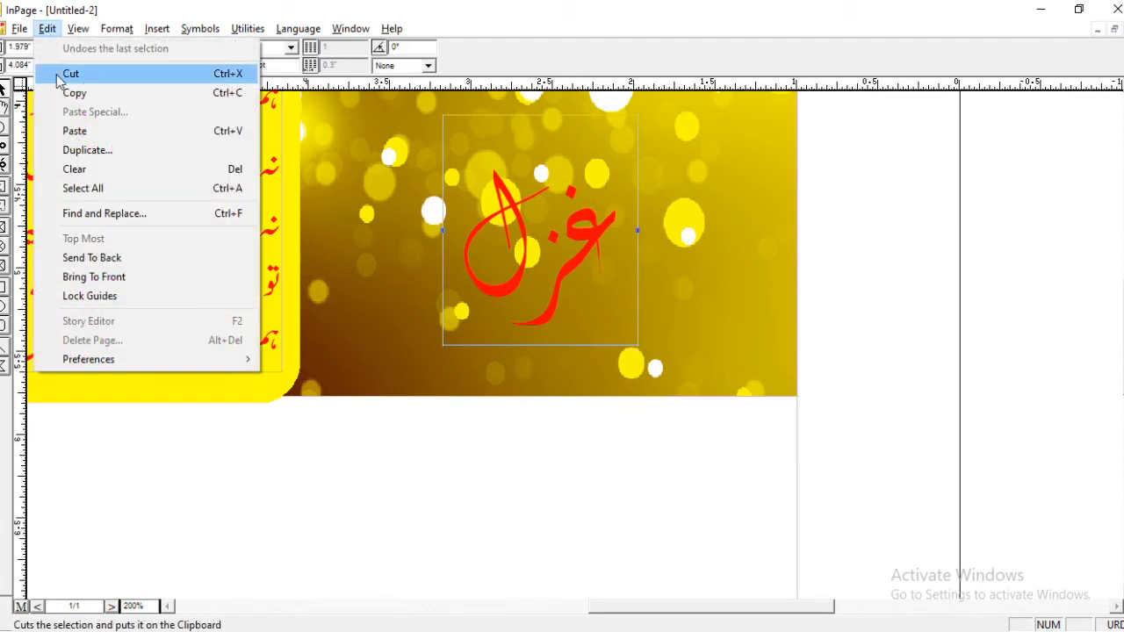
pyautogui.click(66, 92)
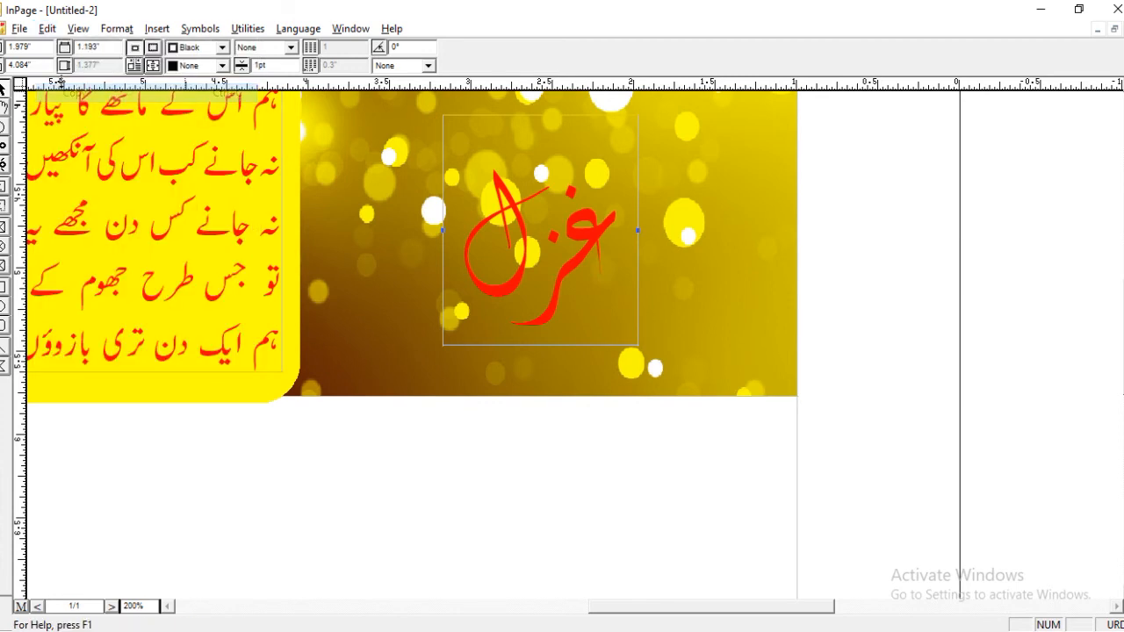
pyautogui.click(47, 29)
pyautogui.click(69, 128)
# Try to shift the pasted غزل box left of the original by one 0.03" nudge.
pyautogui.moveTo(142, 161)
pyautogui.mouseDown()
pyautogui.moveTo(286, 201)
pyautogui.moveTo(387, 195)
pyautogui.moveTo(343, 158)
pyautogui.moveTo(344, 273)
pyautogui.moveTo(215, 271)
pyautogui.moveTo(246, 196)
pyautogui.moveTo(310, 162)
pyautogui.moveTo(346, 246)
pyautogui.moveTo(413, 276)
pyautogui.moveTo(499, 186)
pyautogui.moveTo(510, 194)
pyautogui.moveTo(373, 246)
pyautogui.moveTo(360, 237)
pyautogui.moveTo(370, 206)
pyautogui.mouseUp()
pyautogui.click(515, 203)
pyautogui.press('Left')
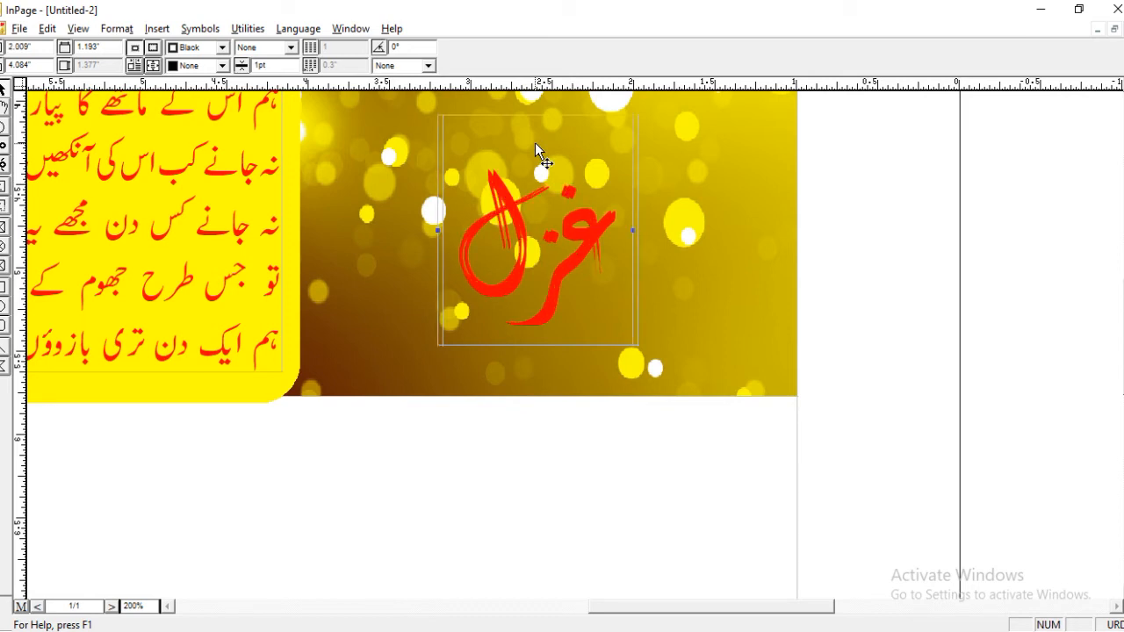
pyautogui.press('Right')
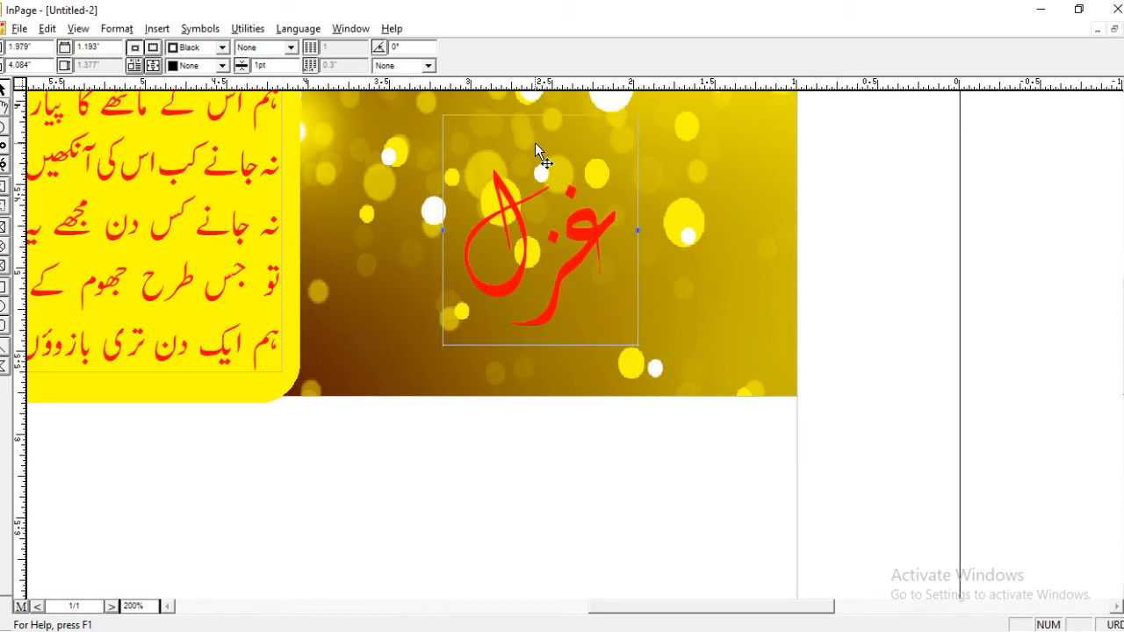
# Set the application preferences' arrow-key movement to 0.01" and the movement with Control to 0.1".
pyautogui.click(47, 29)
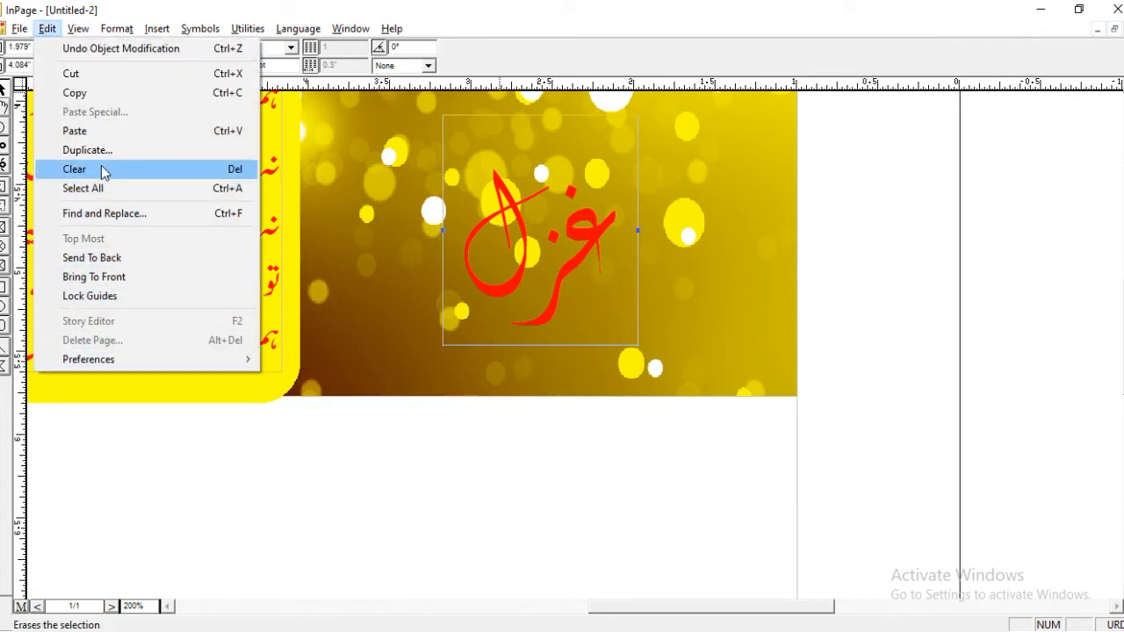
pyautogui.click(114, 359)
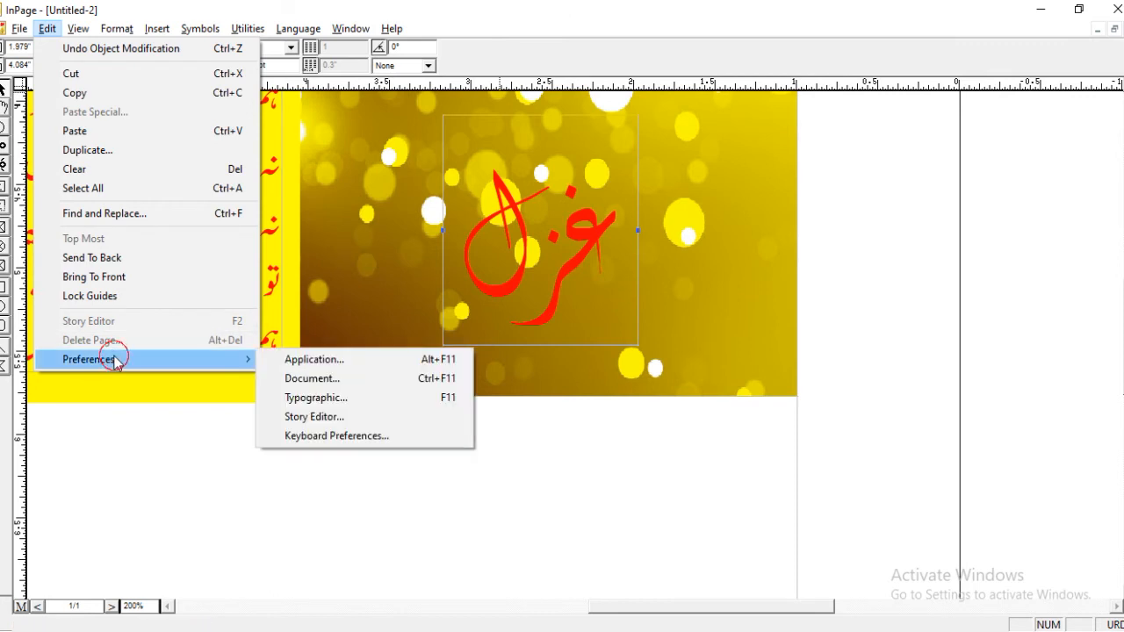
pyautogui.click(322, 362)
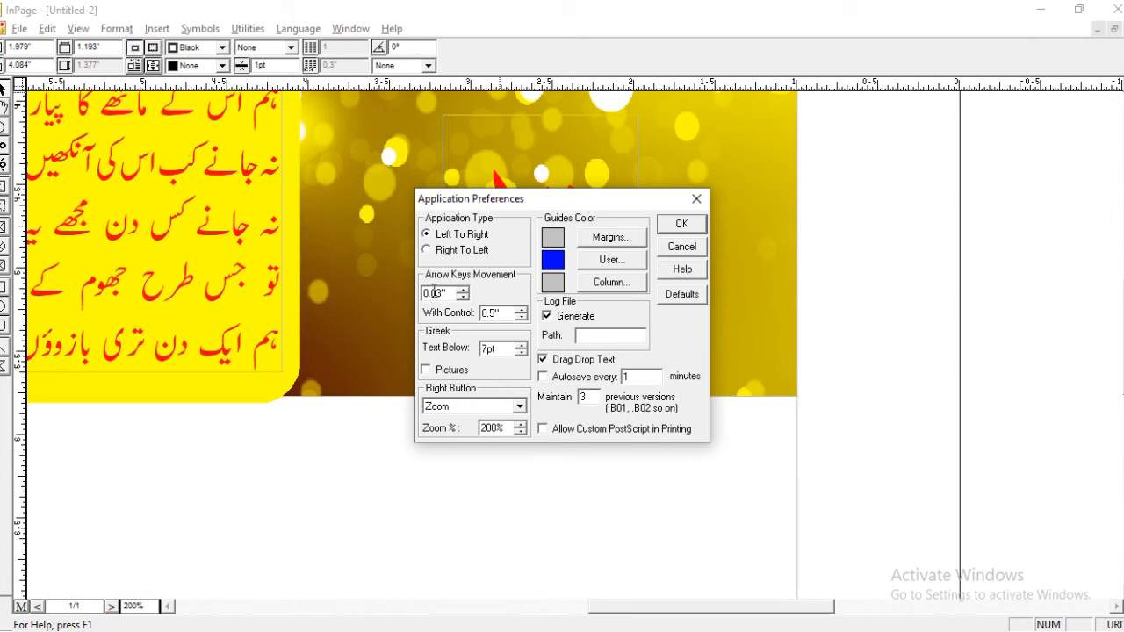
pyautogui.moveTo(437, 293); pyautogui.dragTo(441, 293)
pyautogui.write('1')
pyautogui.moveTo(495, 310); pyautogui.dragTo(484, 308)
pyautogui.write('1')
pyautogui.click(673, 231)
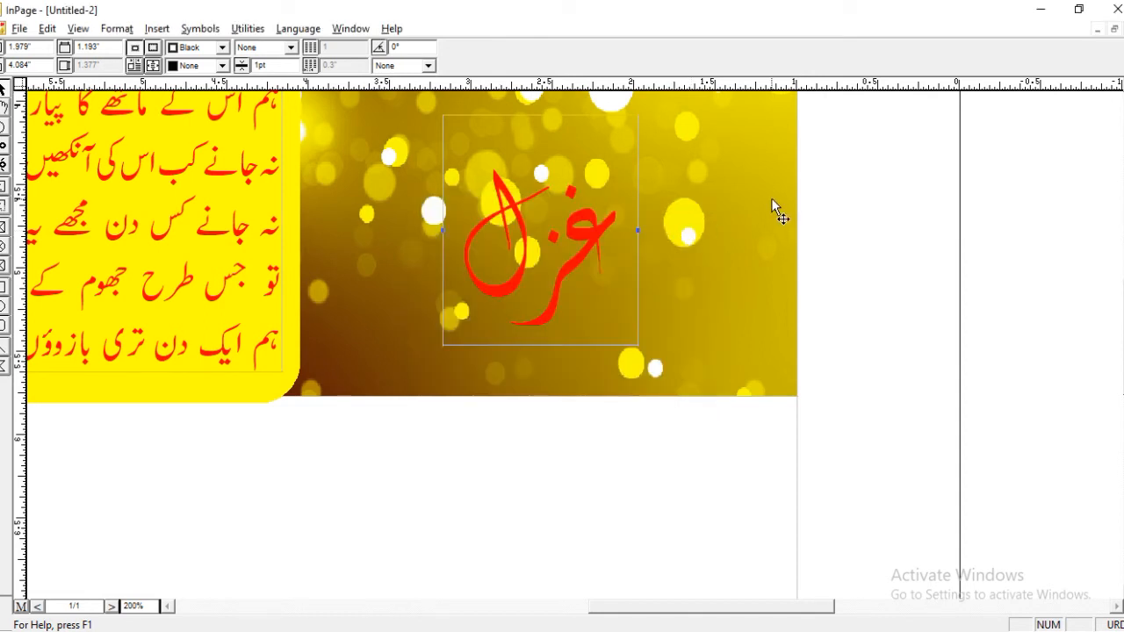
# Nudge the pasted غزل box to sit 0.01" left of and 0.01" below the original.
pyautogui.press('Left')
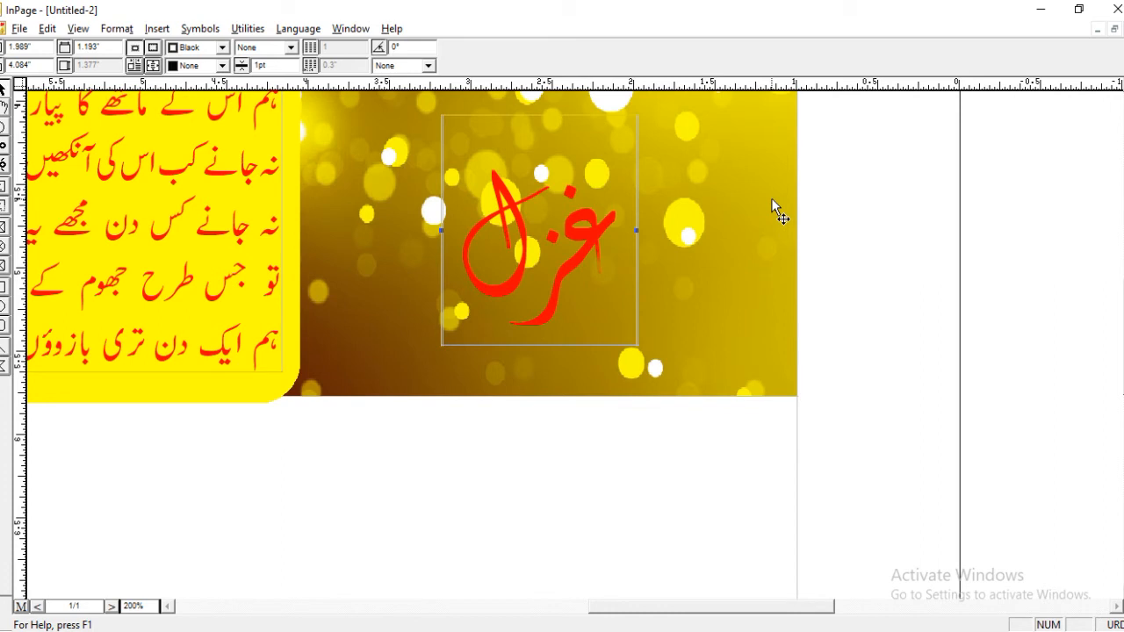
pyautogui.press('Right')
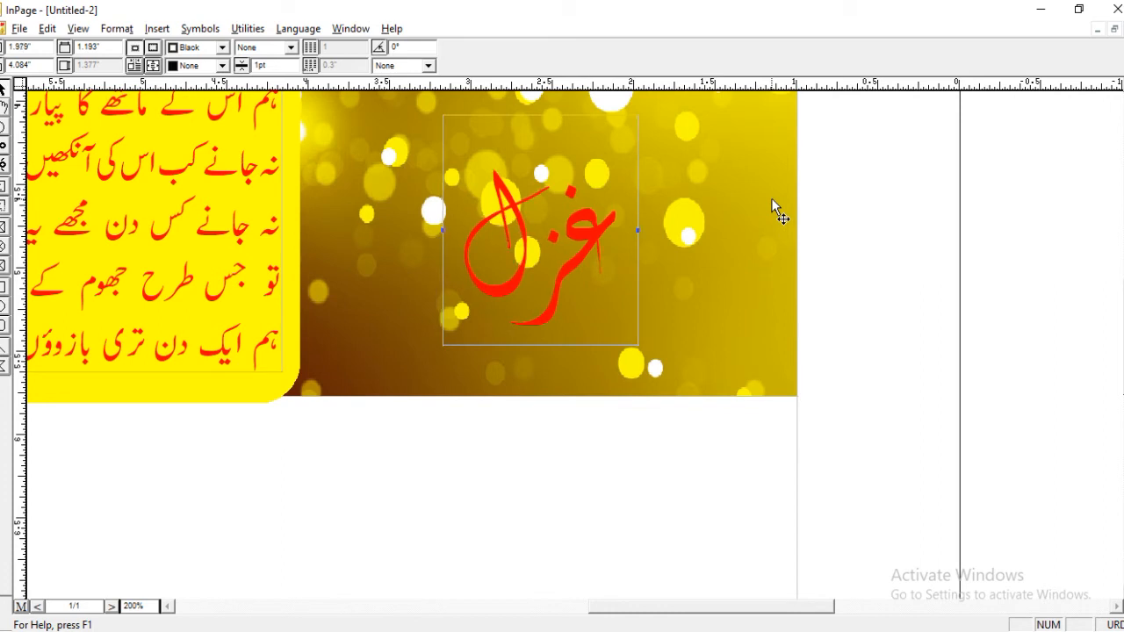
pyautogui.press('Left')
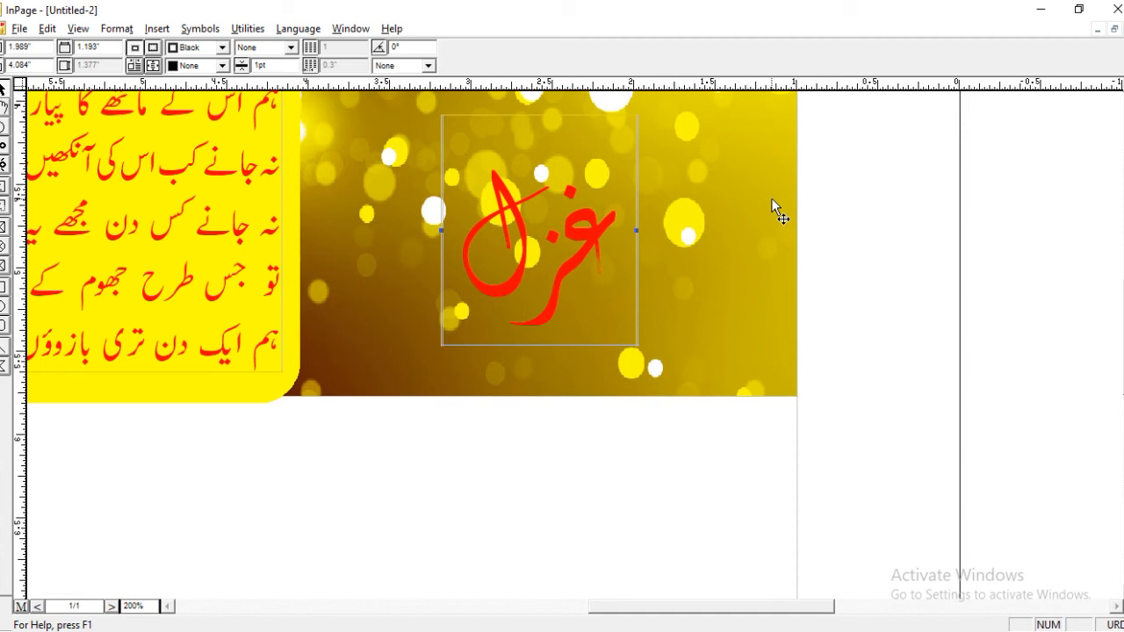
pyautogui.hotkey('shift', 'Left')
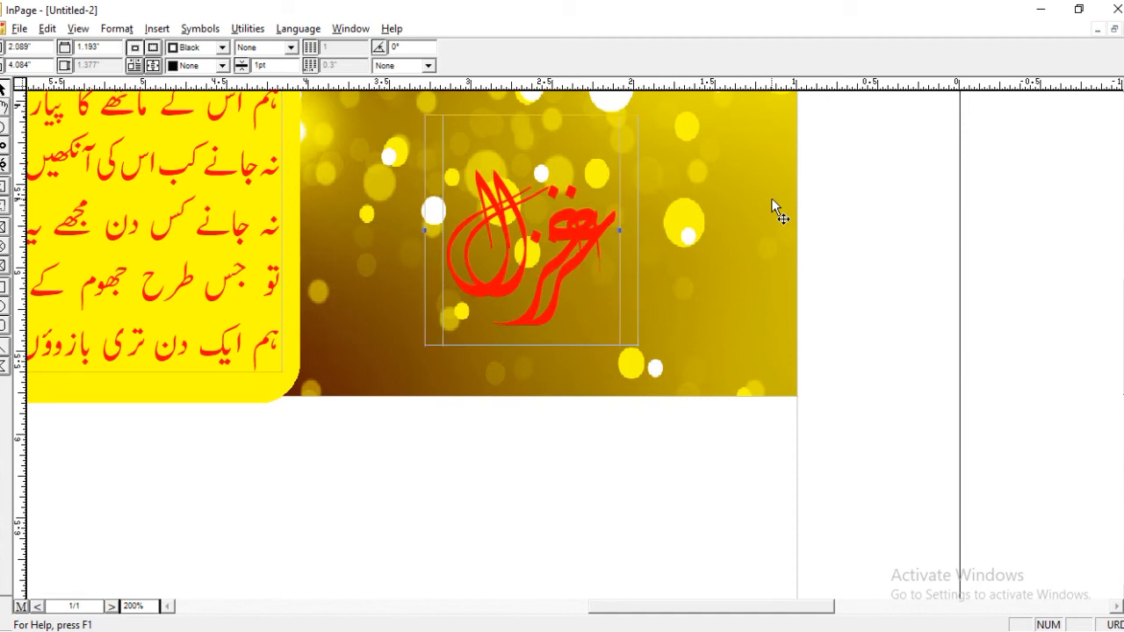
pyautogui.hotkey('shift', 'Down')
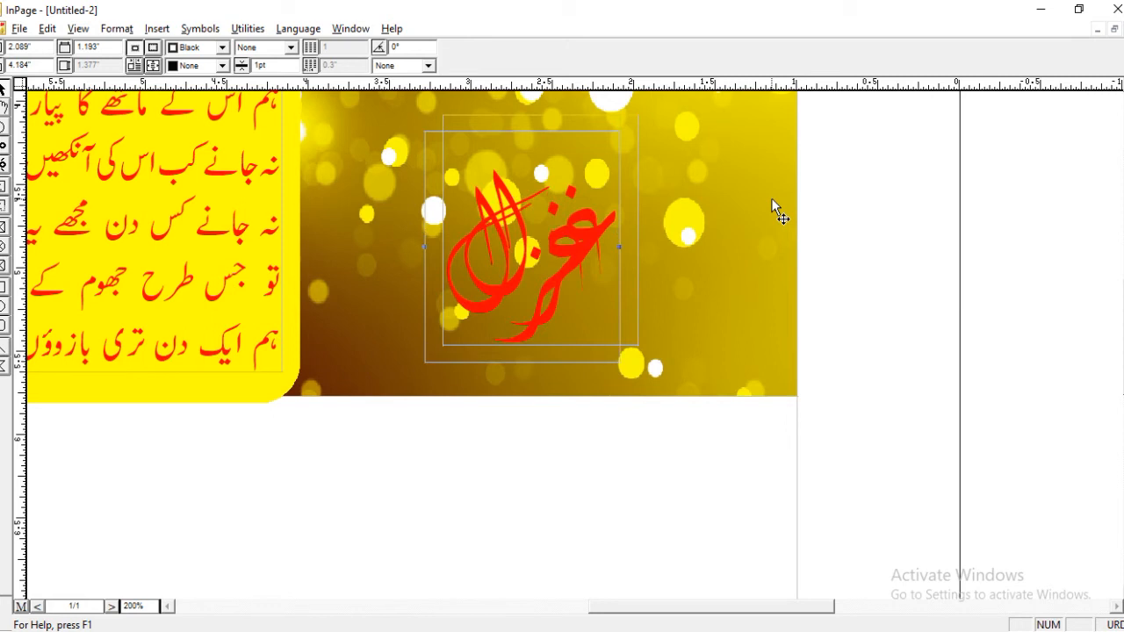
pyautogui.press('Up')
pyautogui.press('Right')
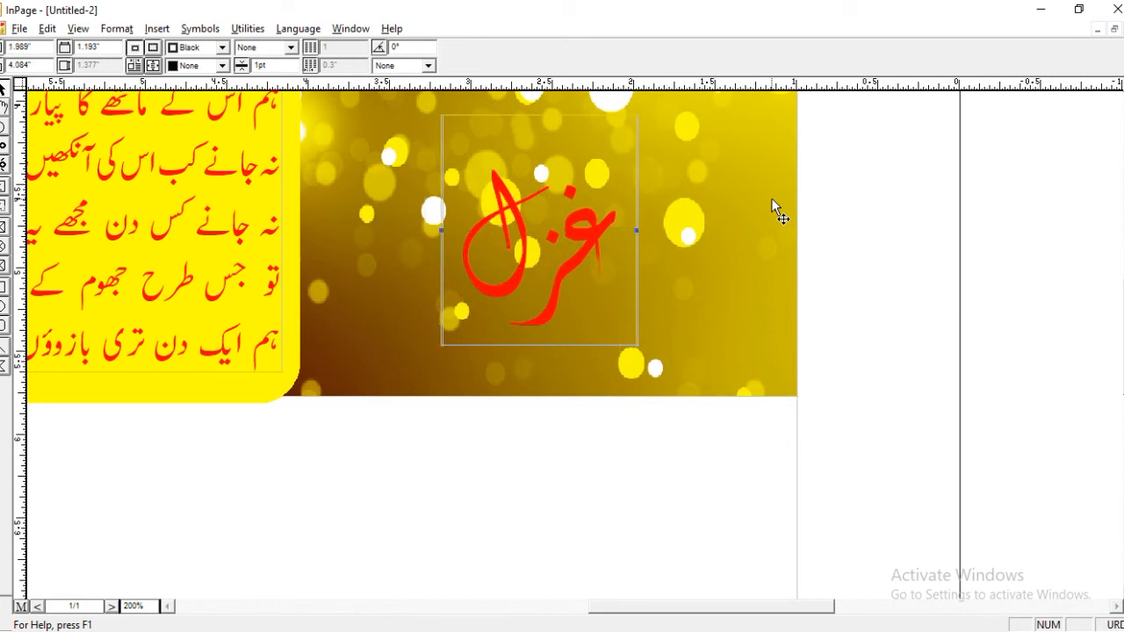
pyautogui.press('Left')
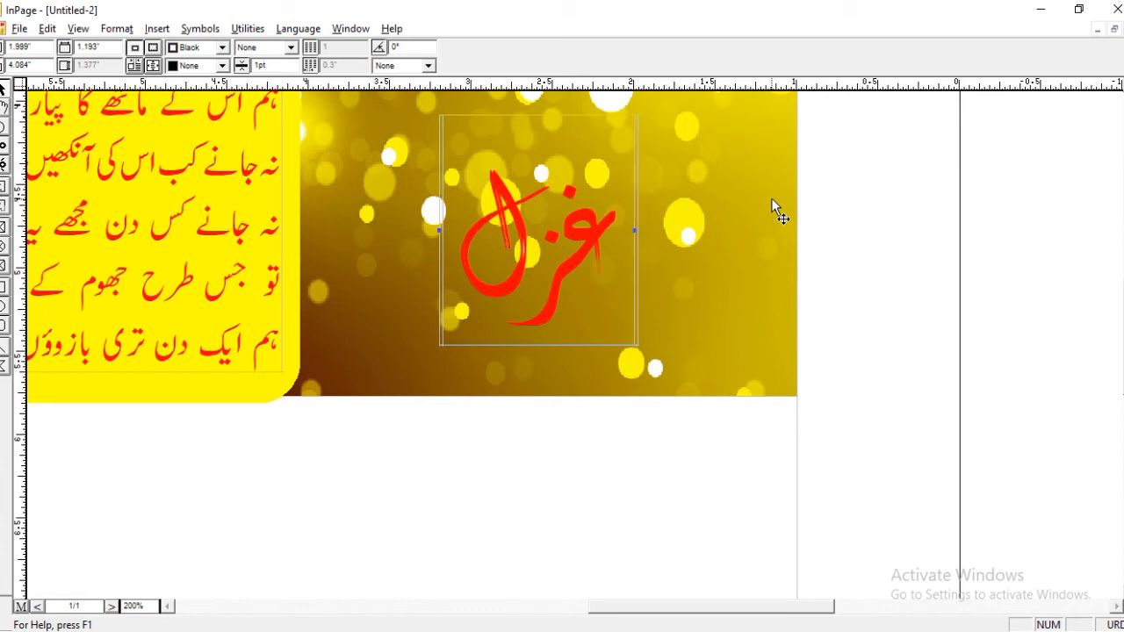
pyautogui.press('Down')
pyautogui.press('Right')
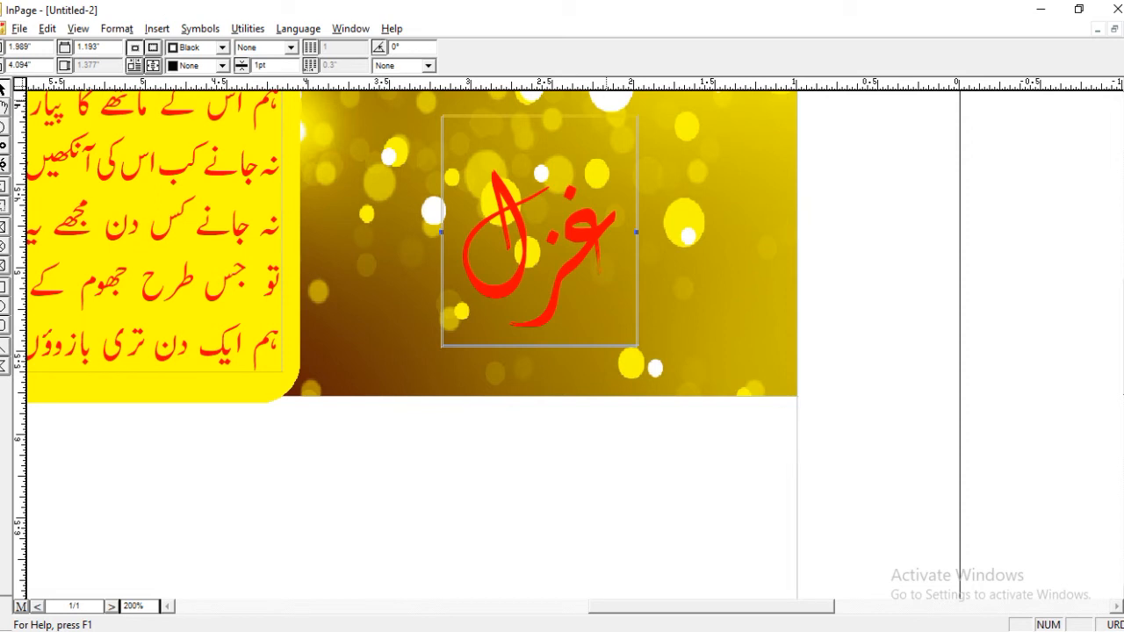
# Set the text colour of the front copy of غزل to Gray and check the layered lettering on the page.
pyautogui.click(3, 106)
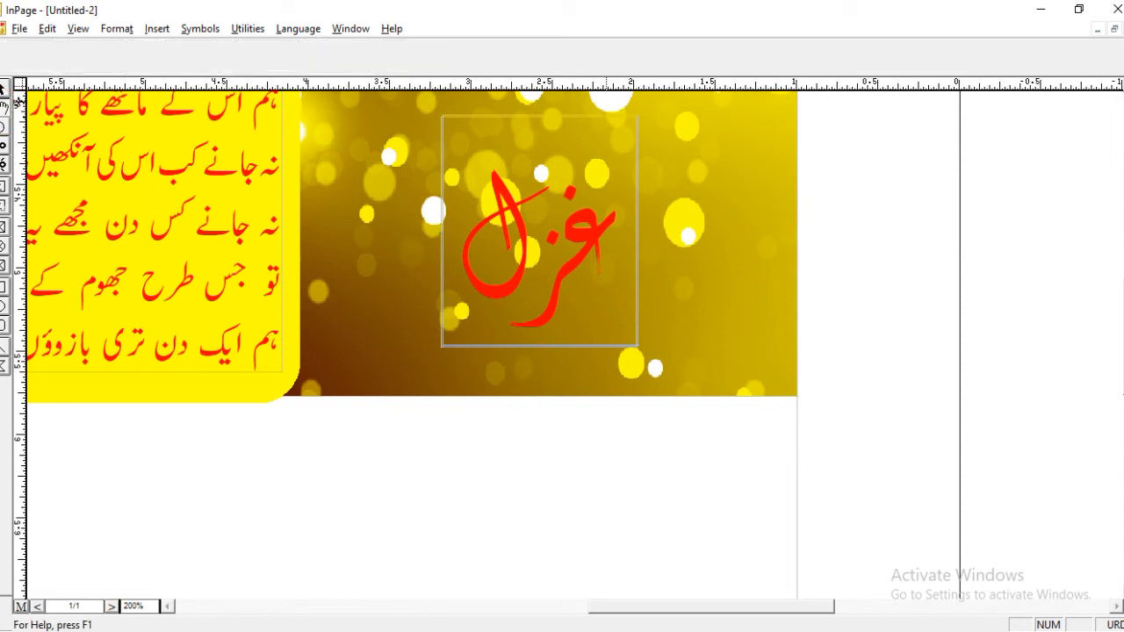
pyautogui.doubleClick(454, 273)
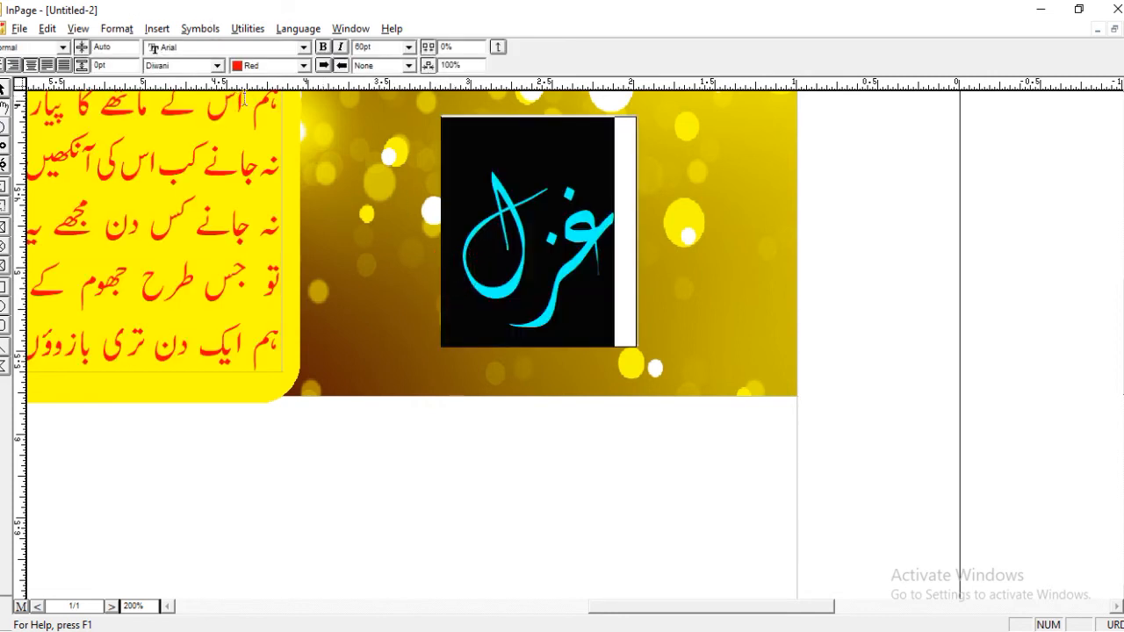
pyautogui.click(303, 65)
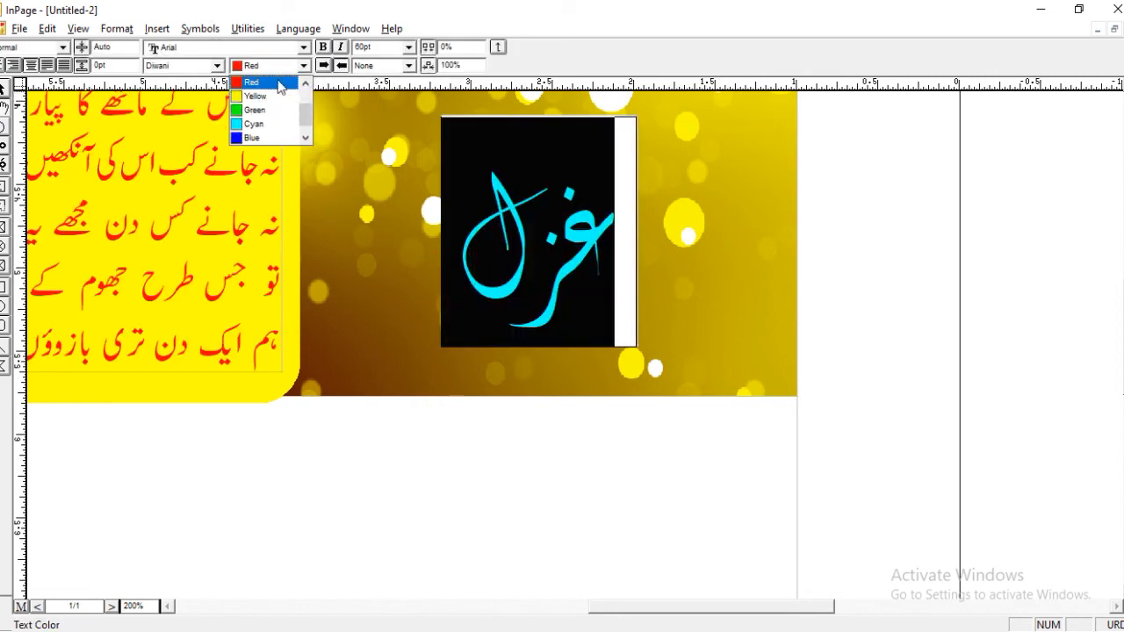
pyautogui.click(305, 138)
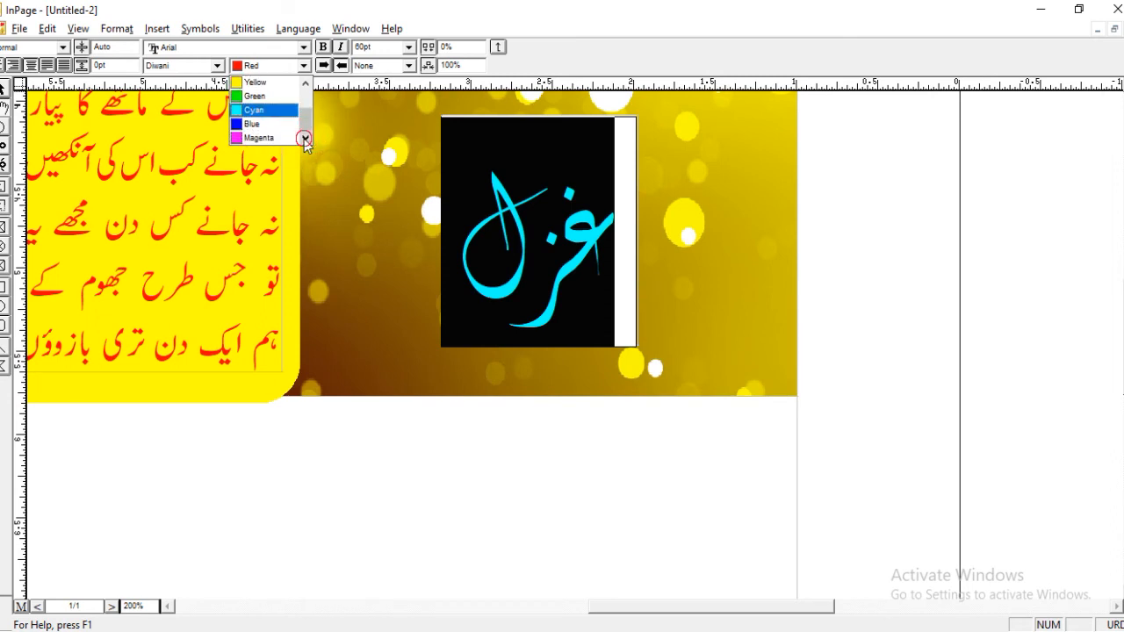
pyautogui.moveTo(307, 125); pyautogui.dragTo(306, 94)
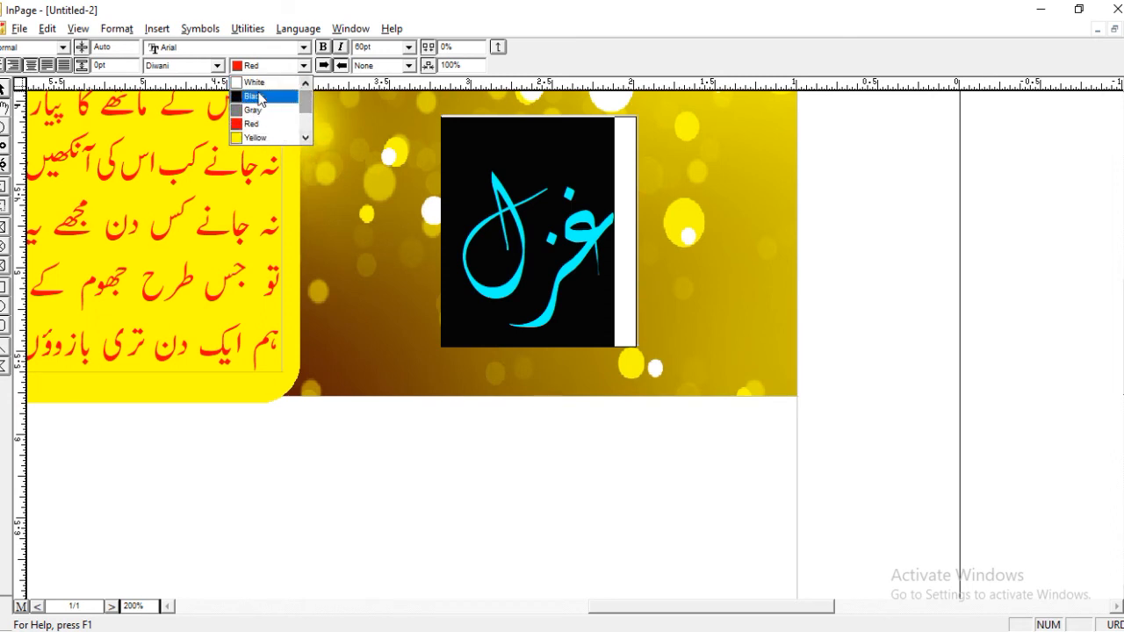
pyautogui.click(255, 110)
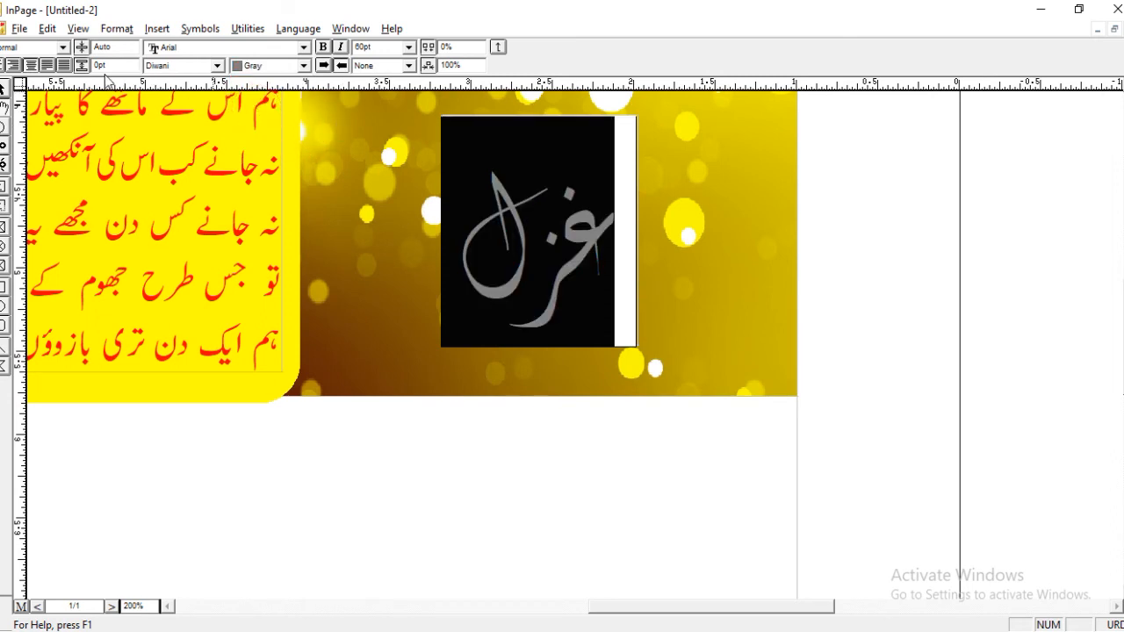
pyautogui.click(4, 90)
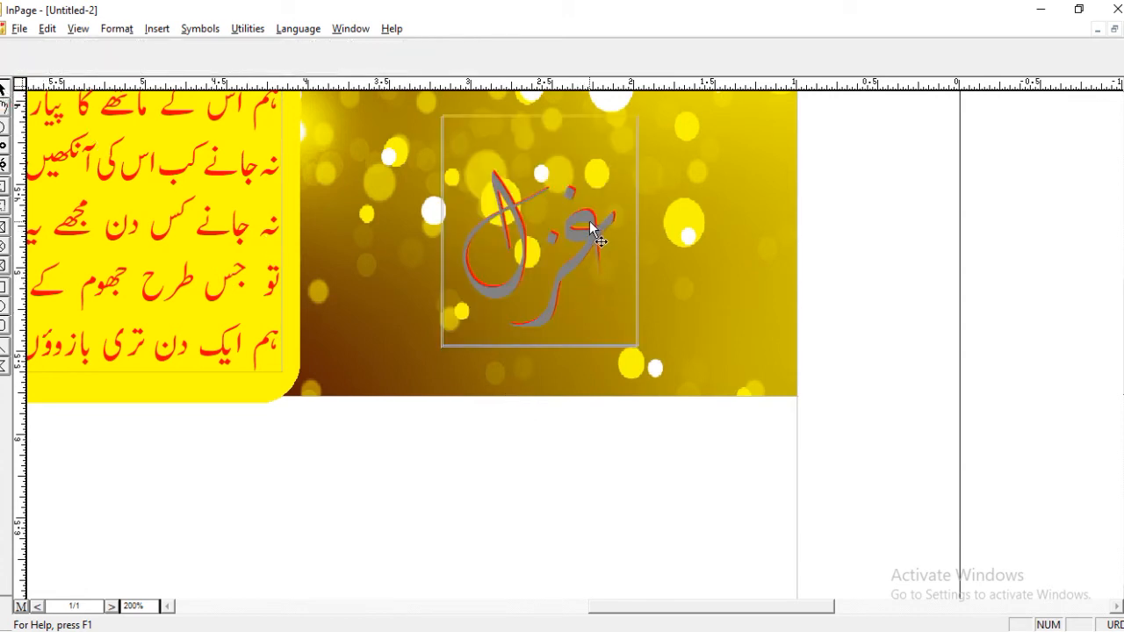
pyautogui.keyDown('ctrl'); pyautogui.keyDown('shift'); pyautogui.click(631, 121); pyautogui.keyUp('shift'); pyautogui.keyUp('ctrl')
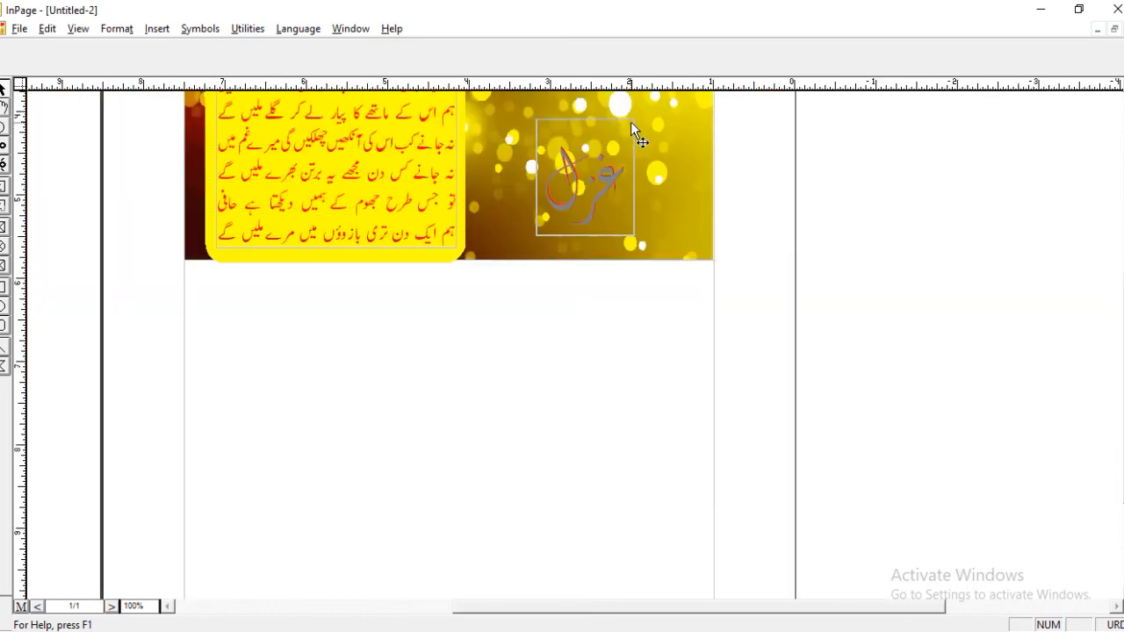
pyautogui.keyDown('ctrl'); pyautogui.click(631, 141); pyautogui.keyUp('ctrl')
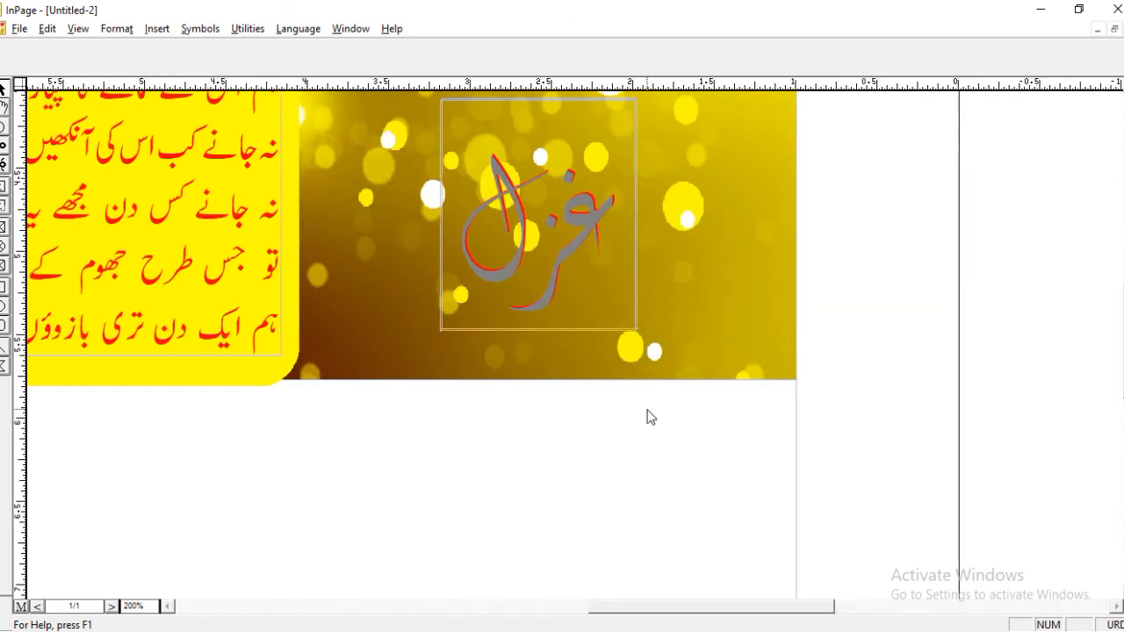
# Bring the red غزل box in front of the gray copy and check the result on the whole page.
pyautogui.click(636, 330)
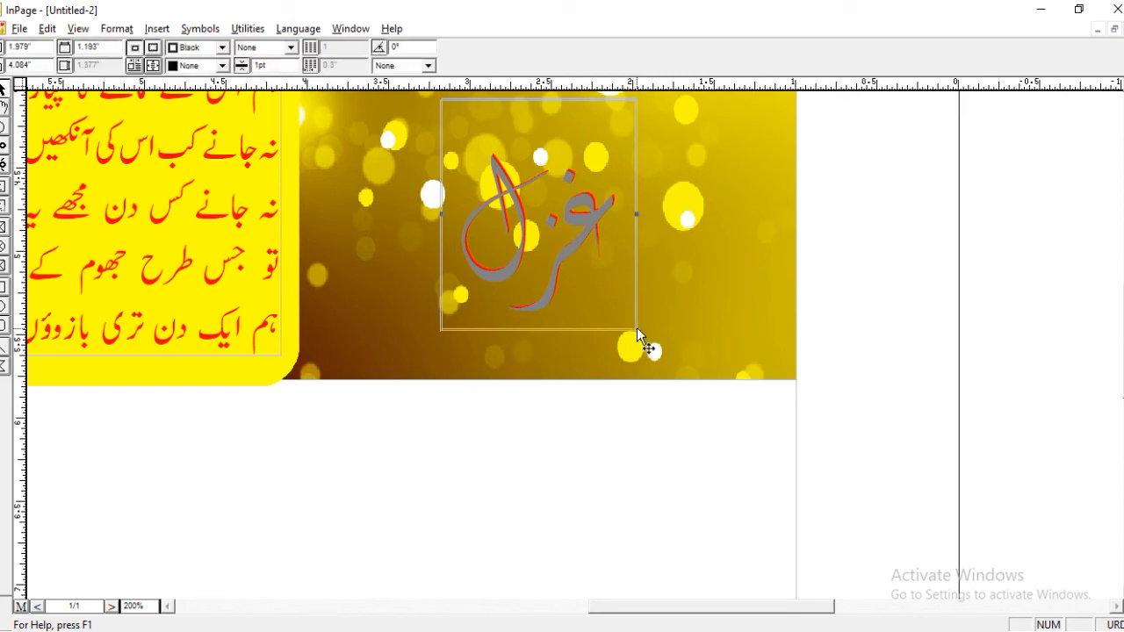
pyautogui.click(47, 29)
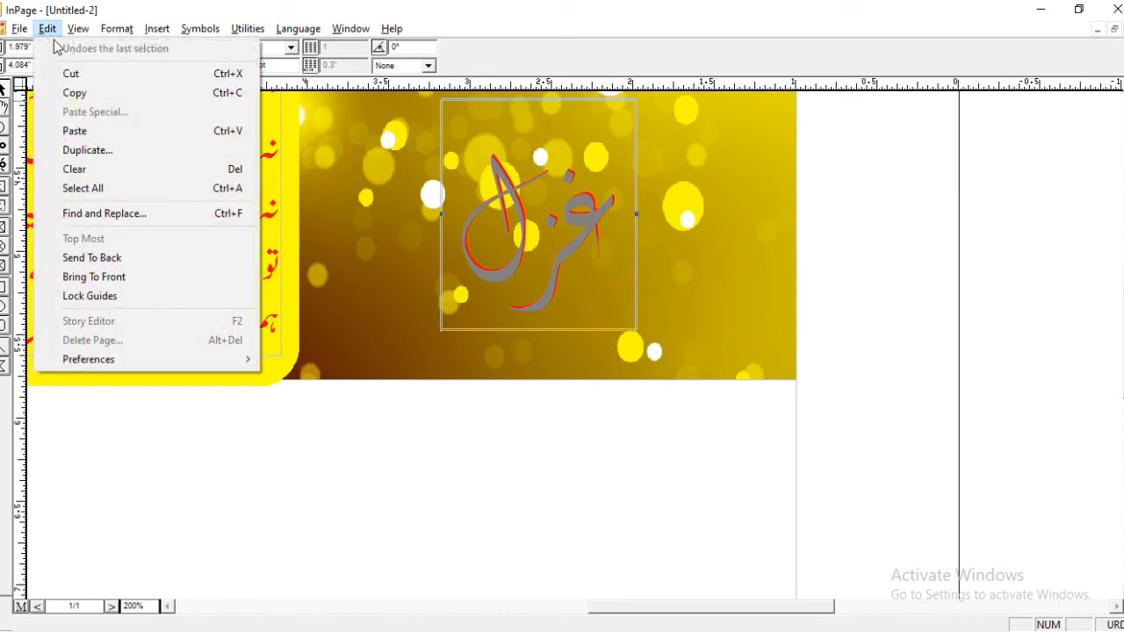
pyautogui.click(99, 284)
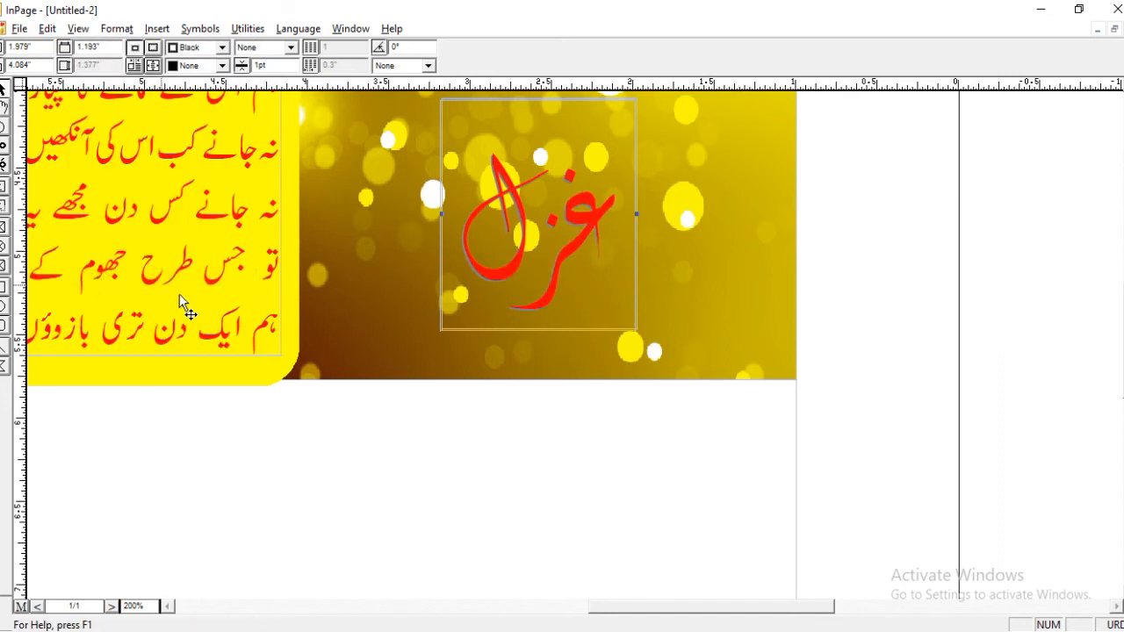
pyautogui.click(393, 409)
pyautogui.rightClick(187, 148)
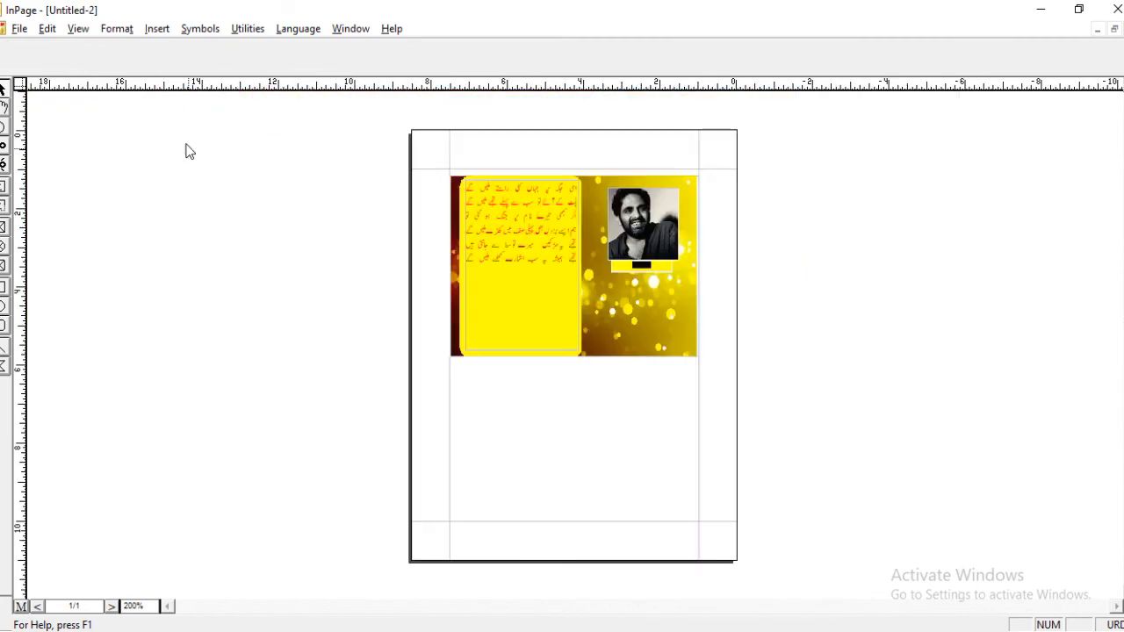
# Extend the golden background picture's lower edge below the yellow poem panel, making its box about 4.74" high.
pyautogui.rightClick(571, 200)
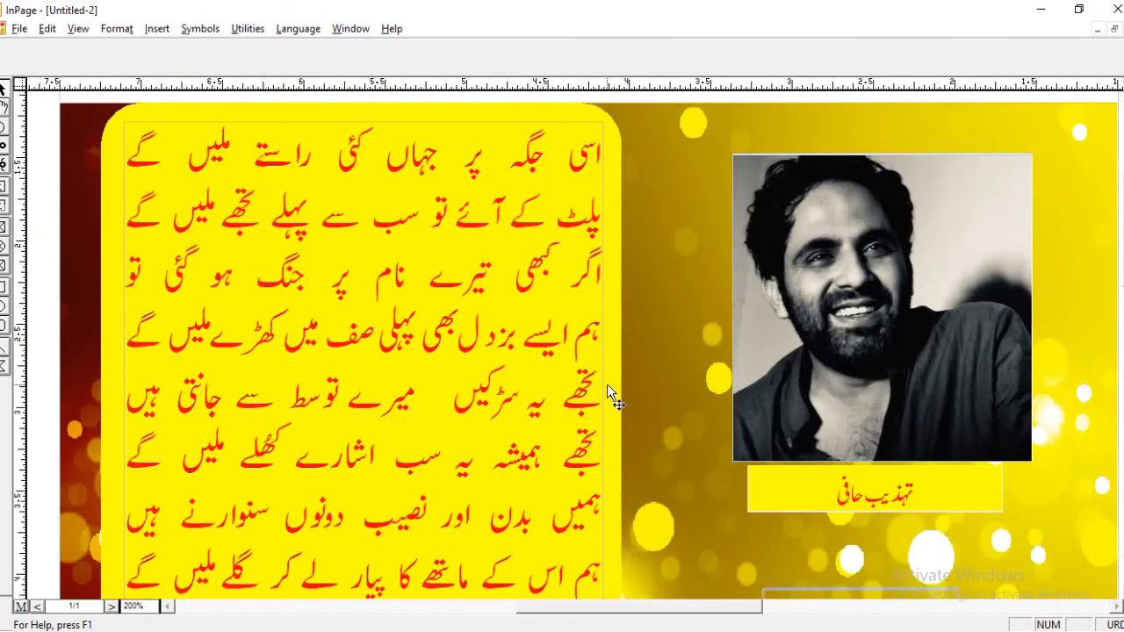
pyautogui.scroll(-5, 607, 383)
pyautogui.moveTo(578, 316); pyautogui.dragTo(569, 182)
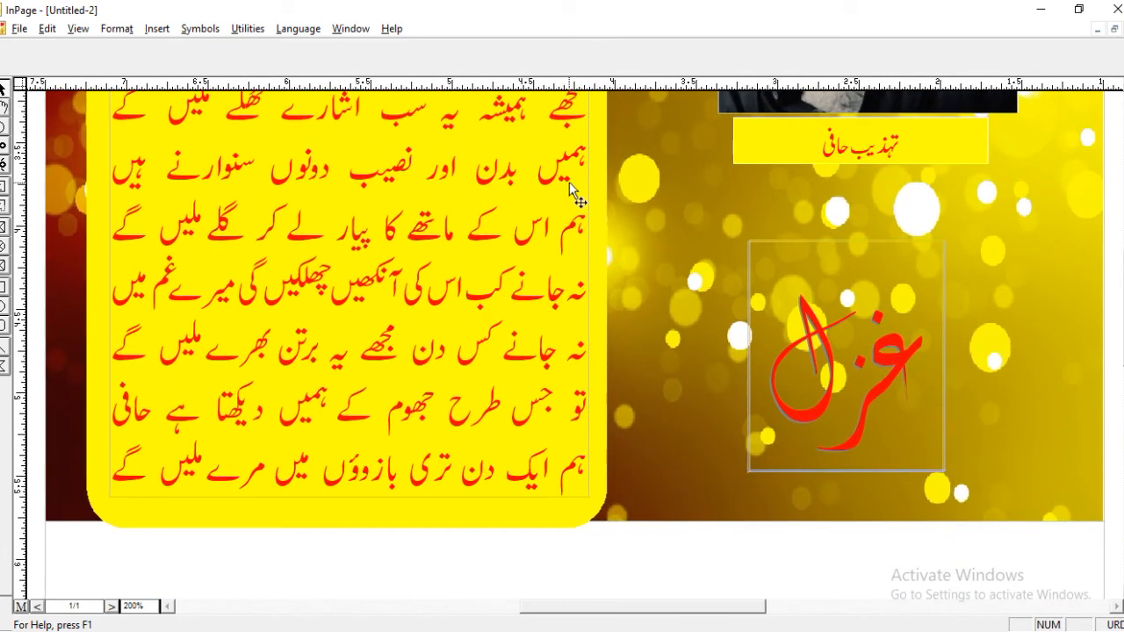
pyautogui.click(625, 485)
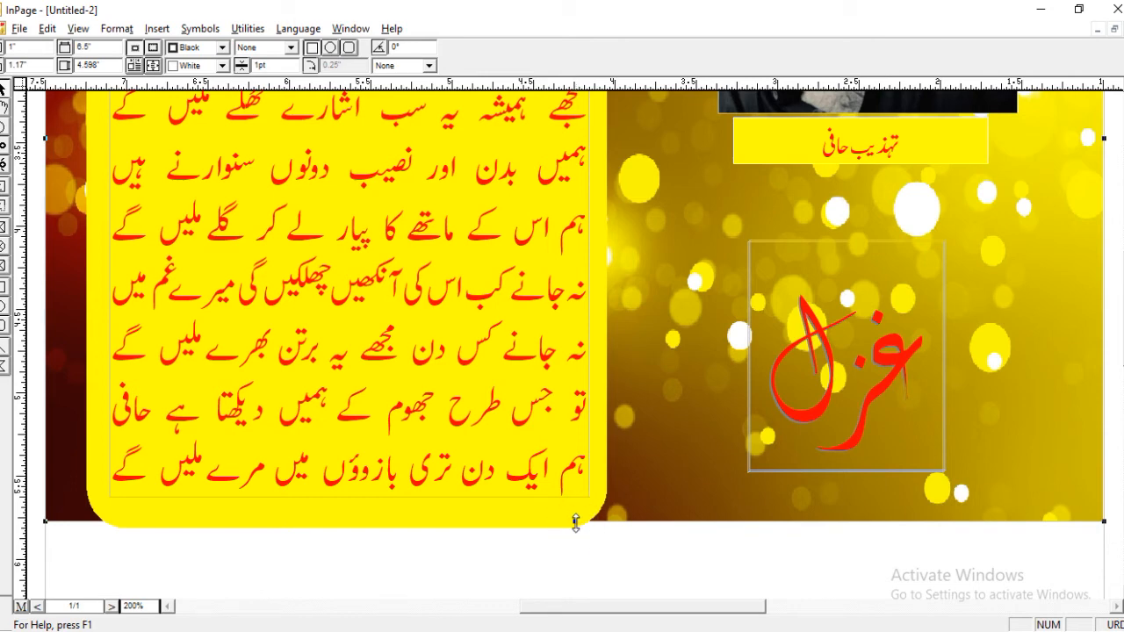
pyautogui.moveTo(575, 522); pyautogui.dragTo(575, 545)
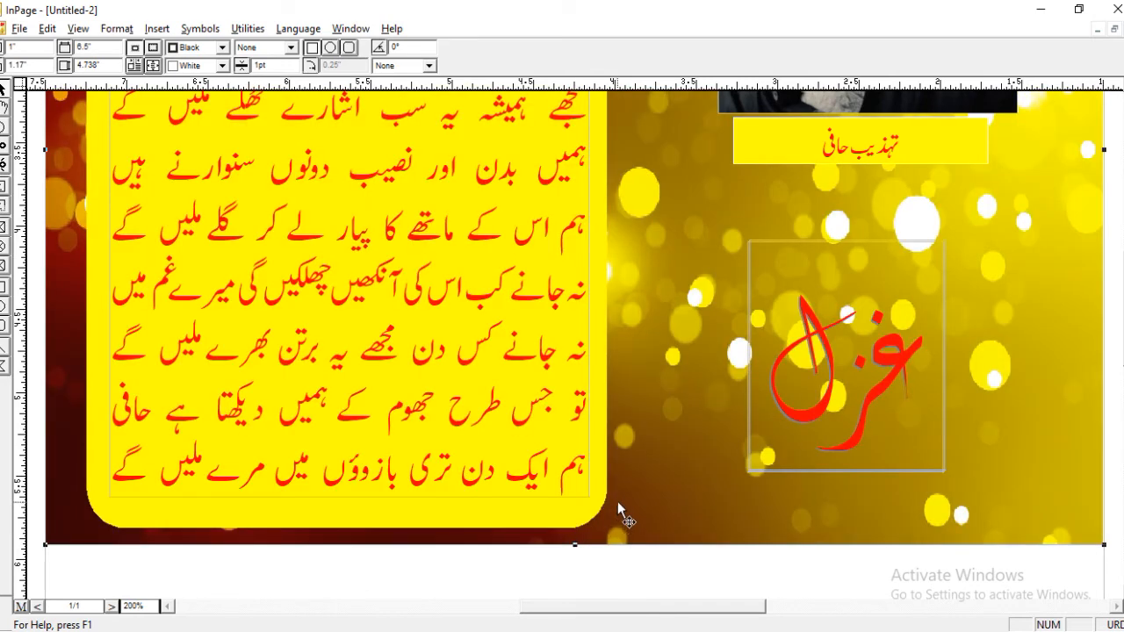
# Extend the background picture's upper edge above the yellow panel to a height of about 4.8" and view the whole page.
pyautogui.moveTo(642, 252); pyautogui.dragTo(657, 333)
pyautogui.moveTo(658, 262); pyautogui.dragTo(665, 468)
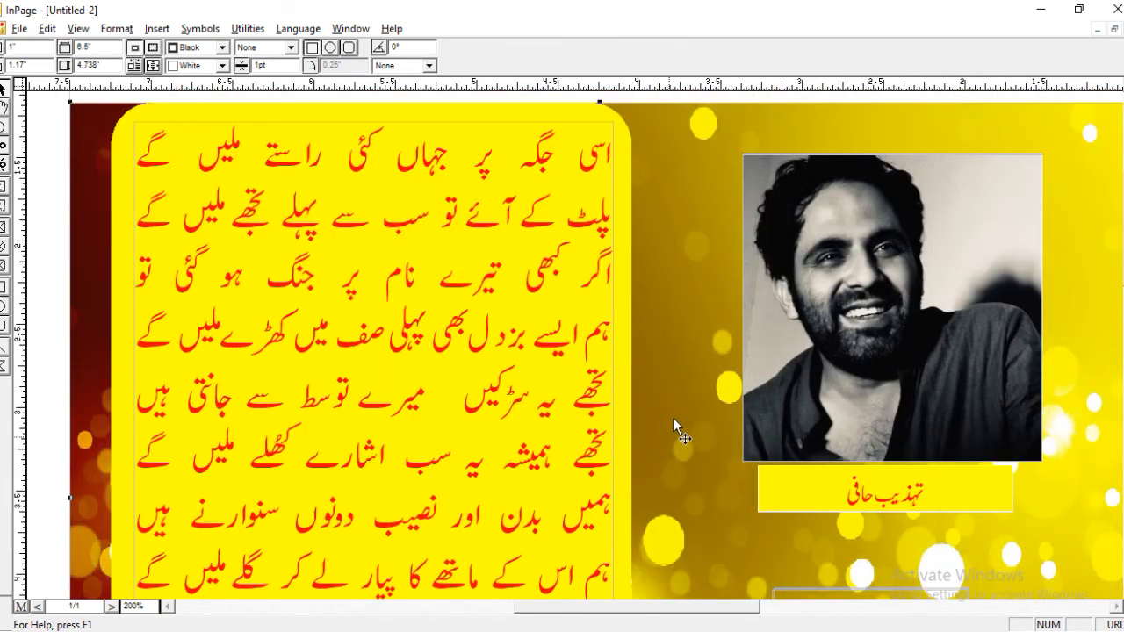
pyautogui.moveTo(708, 303); pyautogui.dragTo(703, 432)
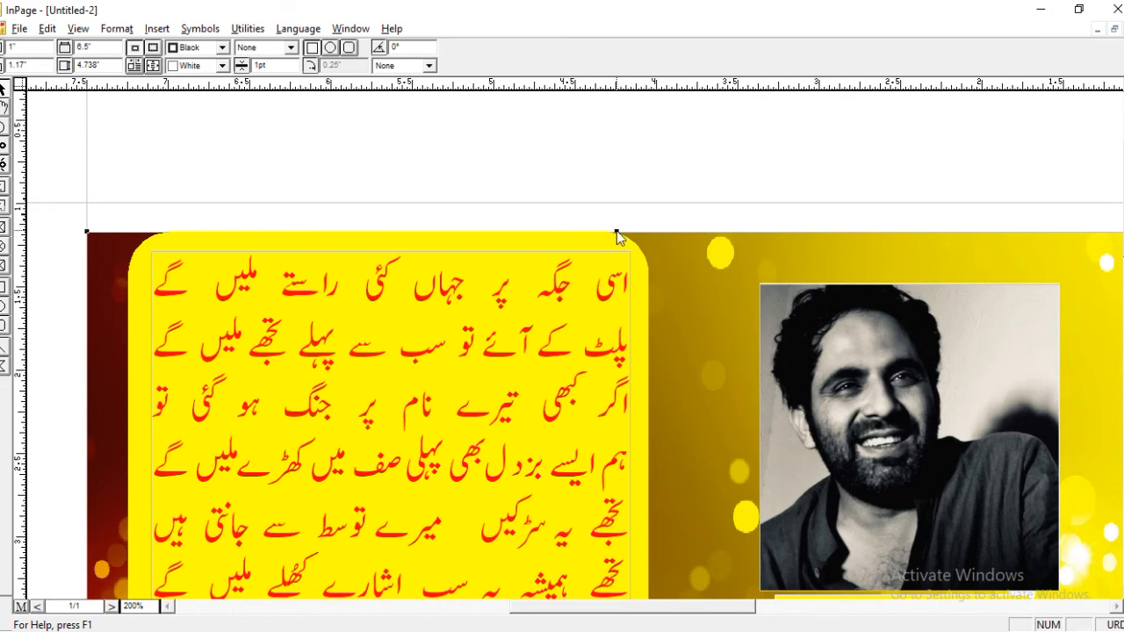
pyautogui.moveTo(618, 232); pyautogui.dragTo(620, 222)
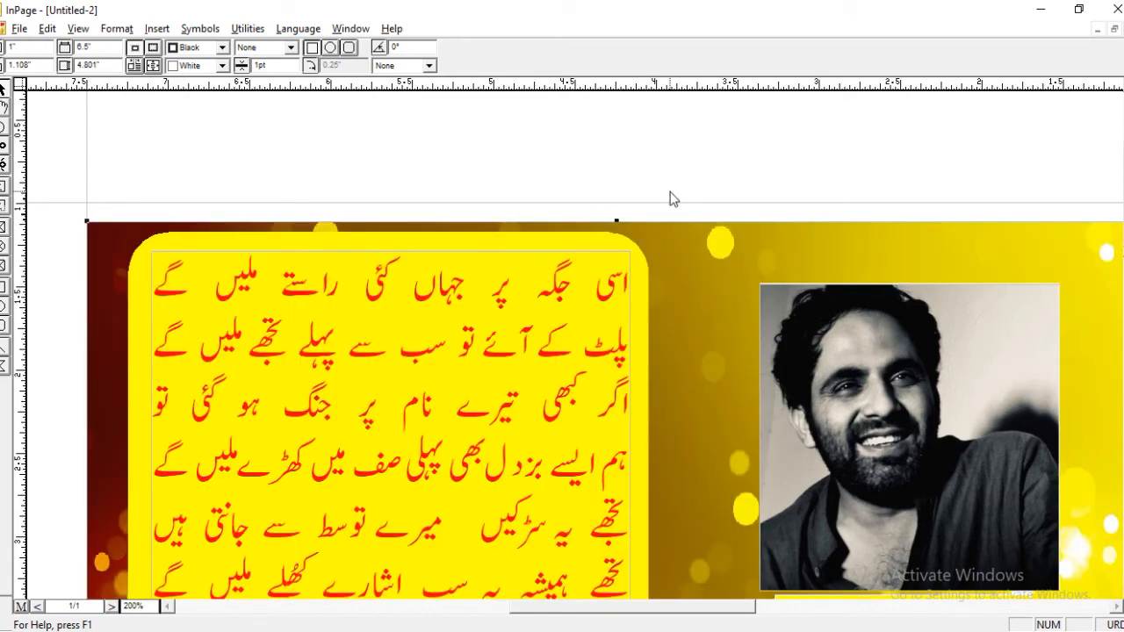
pyautogui.hotkey('ctrl', '0')
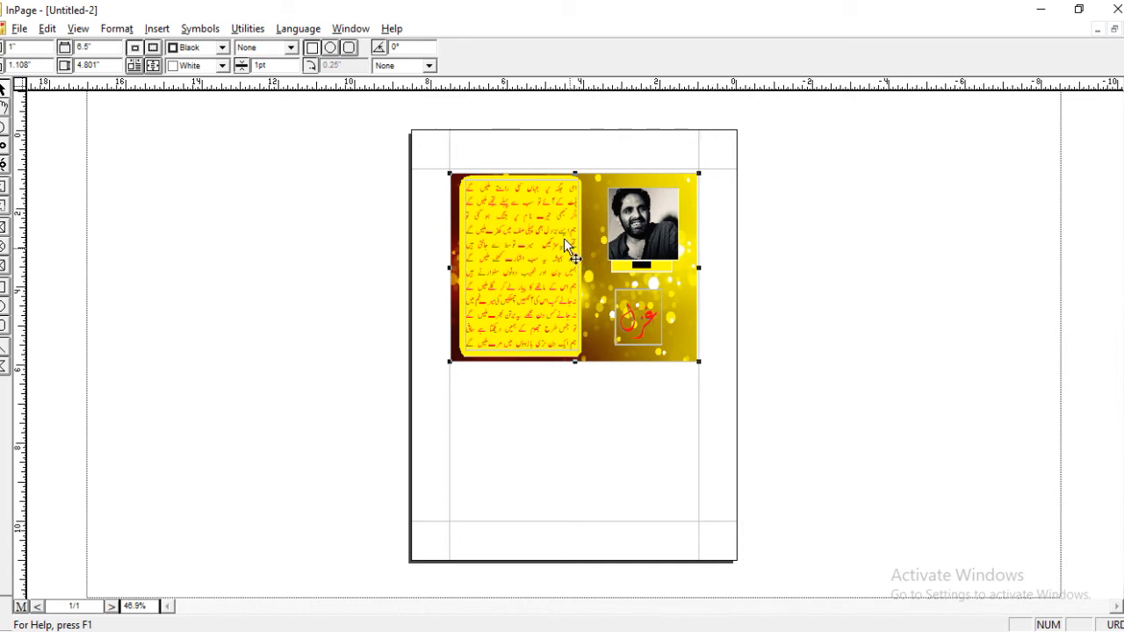
pyautogui.keyDown('ctrl'); pyautogui.rightClick(550, 200); pyautogui.keyUp('ctrl')
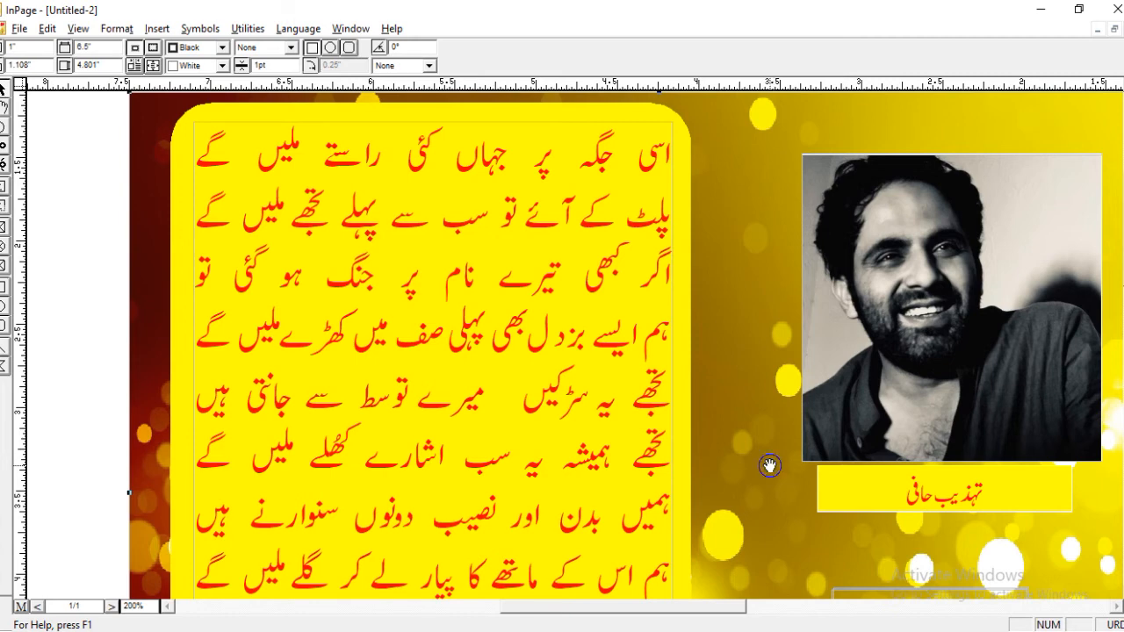
pyautogui.moveTo(769, 455); pyautogui.dragTo(764, 422)
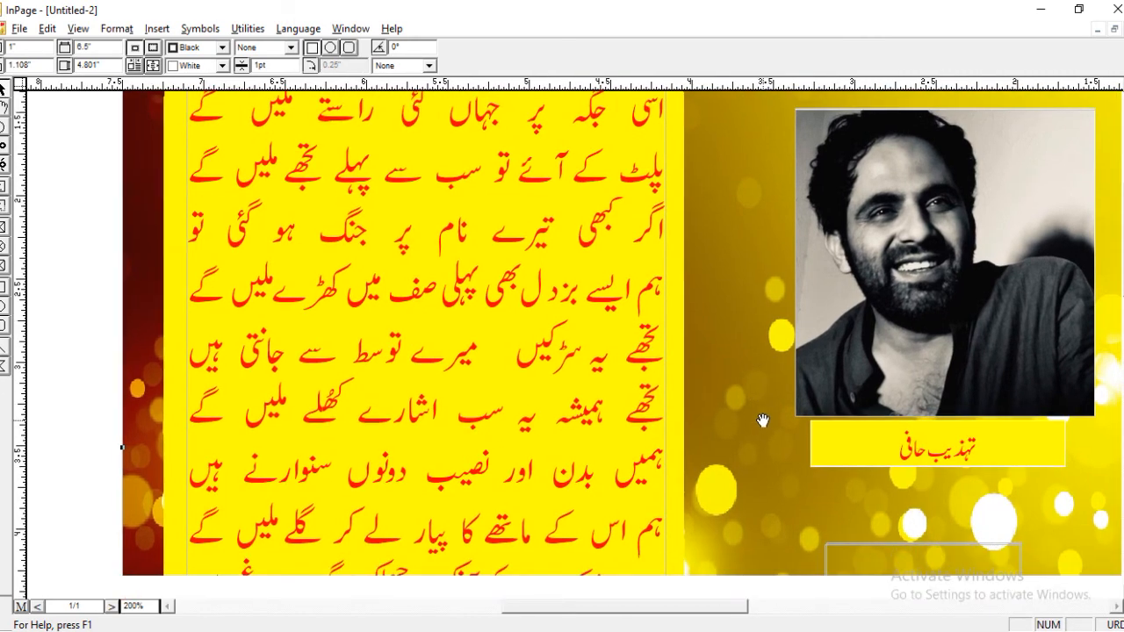
pyautogui.moveTo(751, 498); pyautogui.dragTo(758, 248)
pyautogui.moveTo(761, 360); pyautogui.dragTo(756, 295)
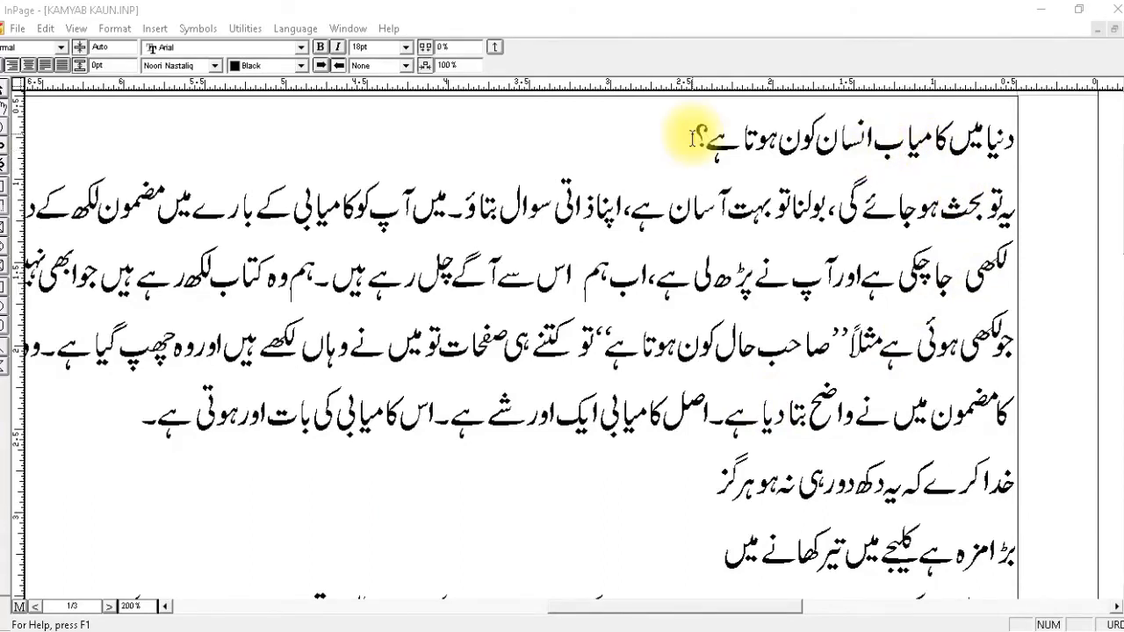
# Format the heading of the KAMYAB KAUN article at 36pt in the Akram Urdu font.
pyautogui.moveTo(681, 142); pyautogui.dragTo(1025, 163)
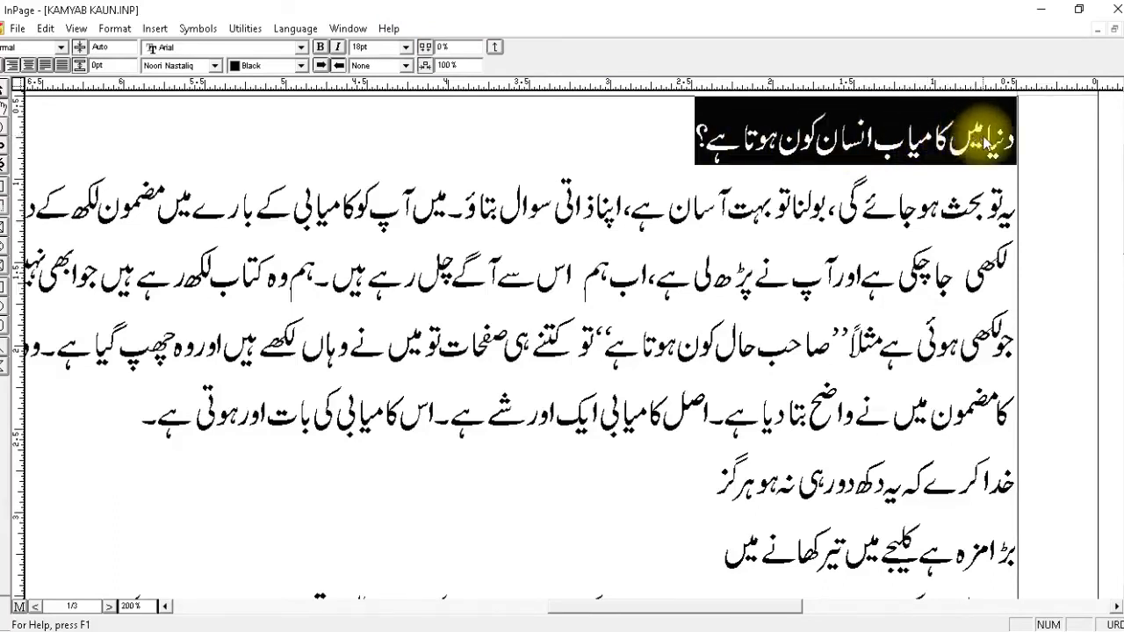
pyautogui.click(406, 47)
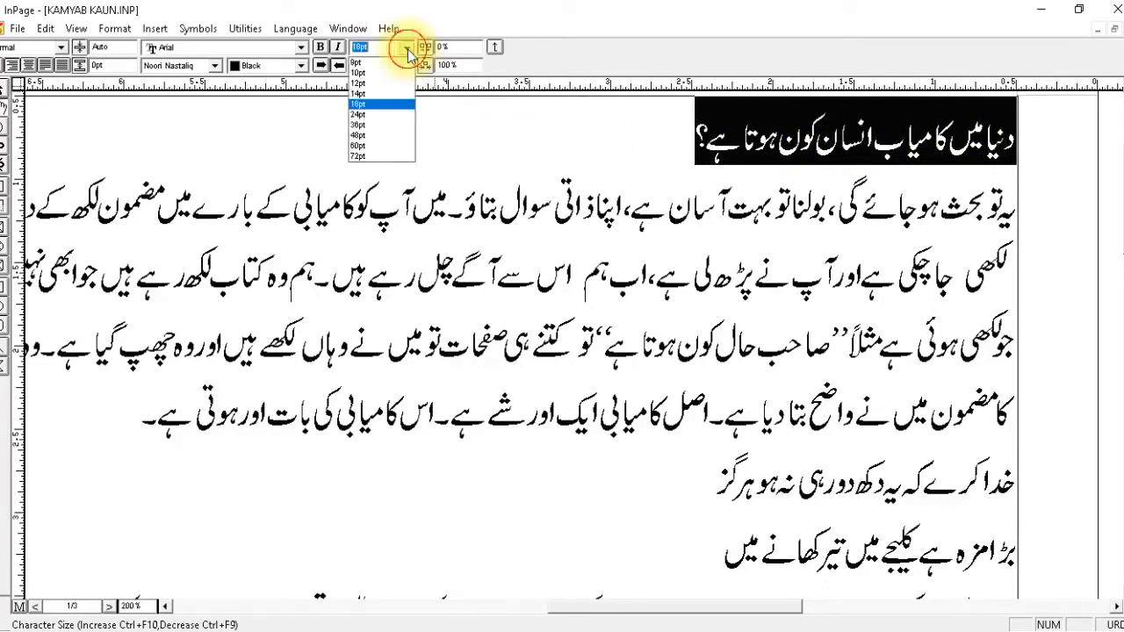
pyautogui.click(364, 125)
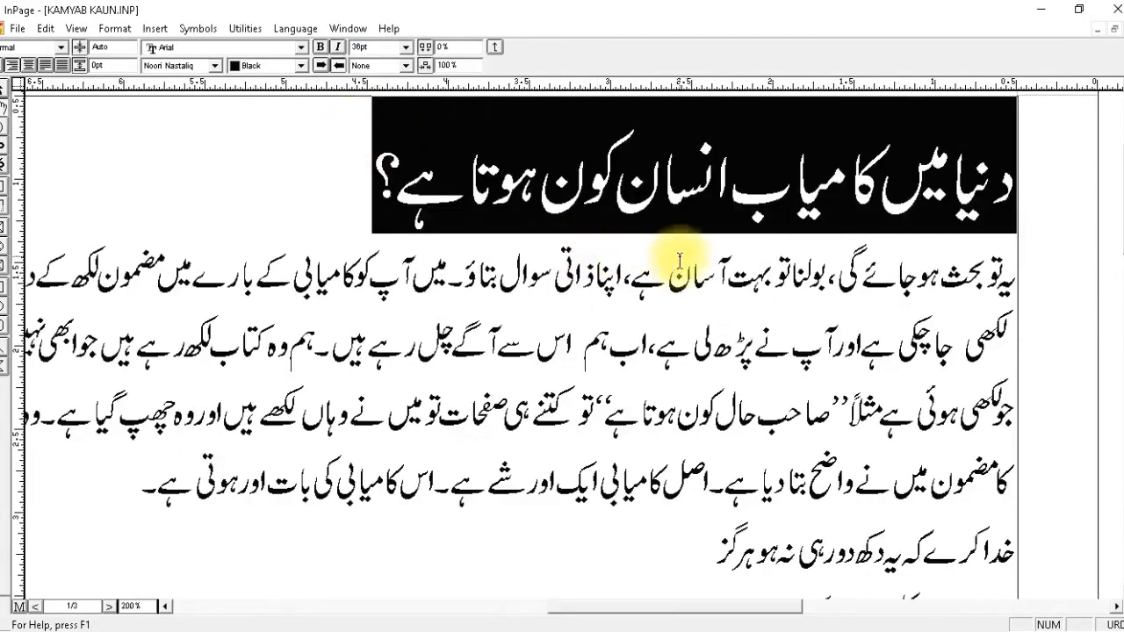
pyautogui.click(214, 65)
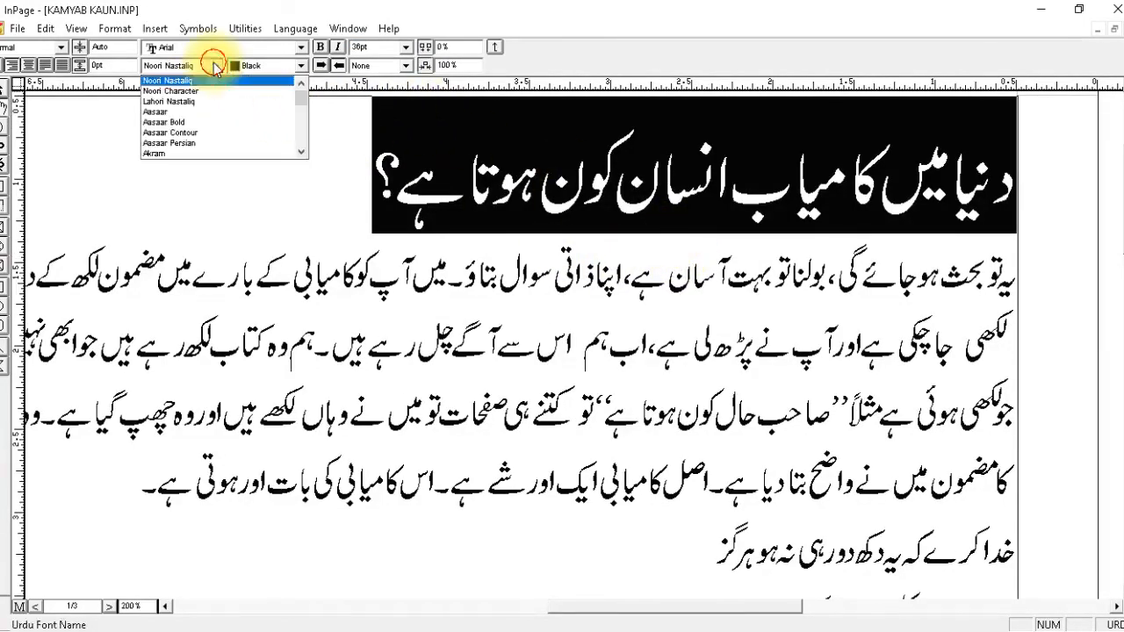
pyautogui.click(167, 153)
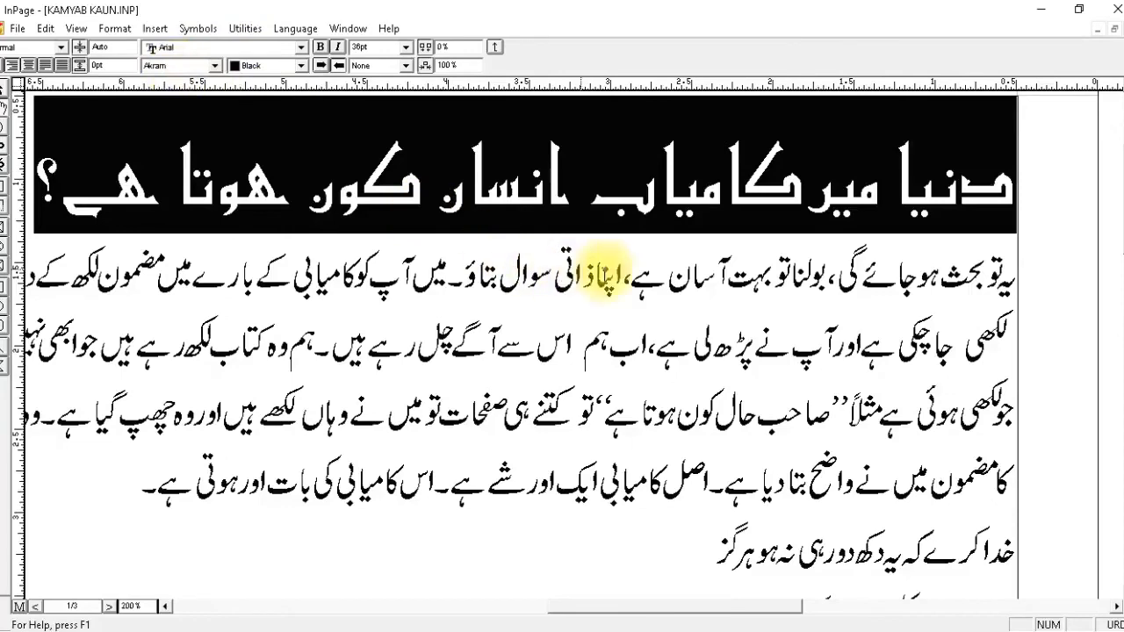
# Set the character size of the first paragraph below the heading to 14pt.
pyautogui.click(658, 312)
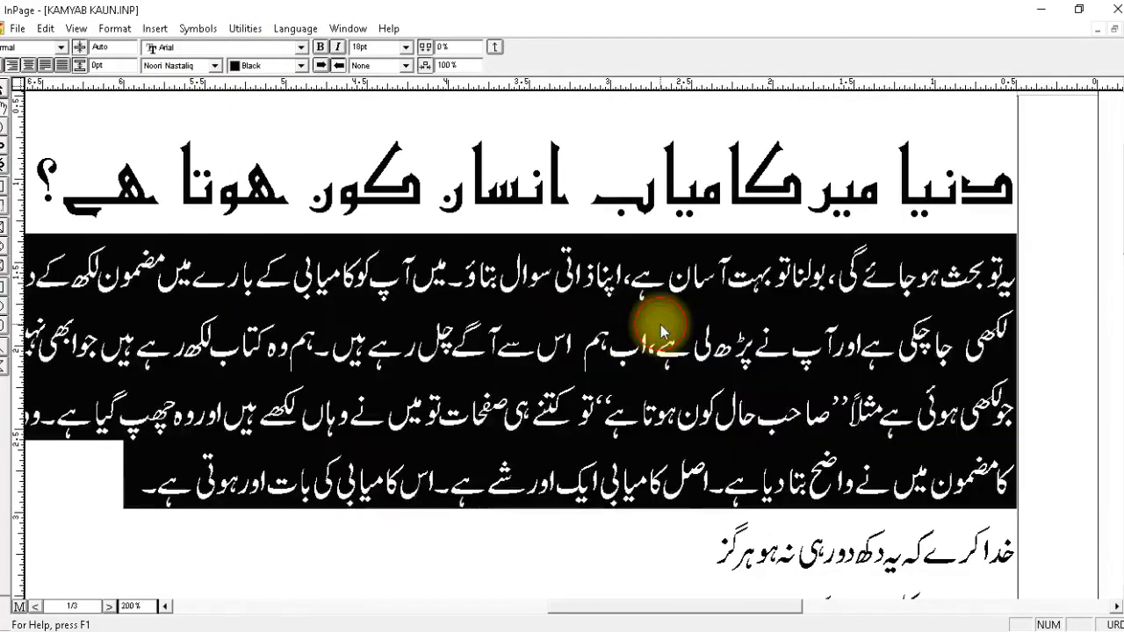
pyautogui.tripleClick(661, 325)
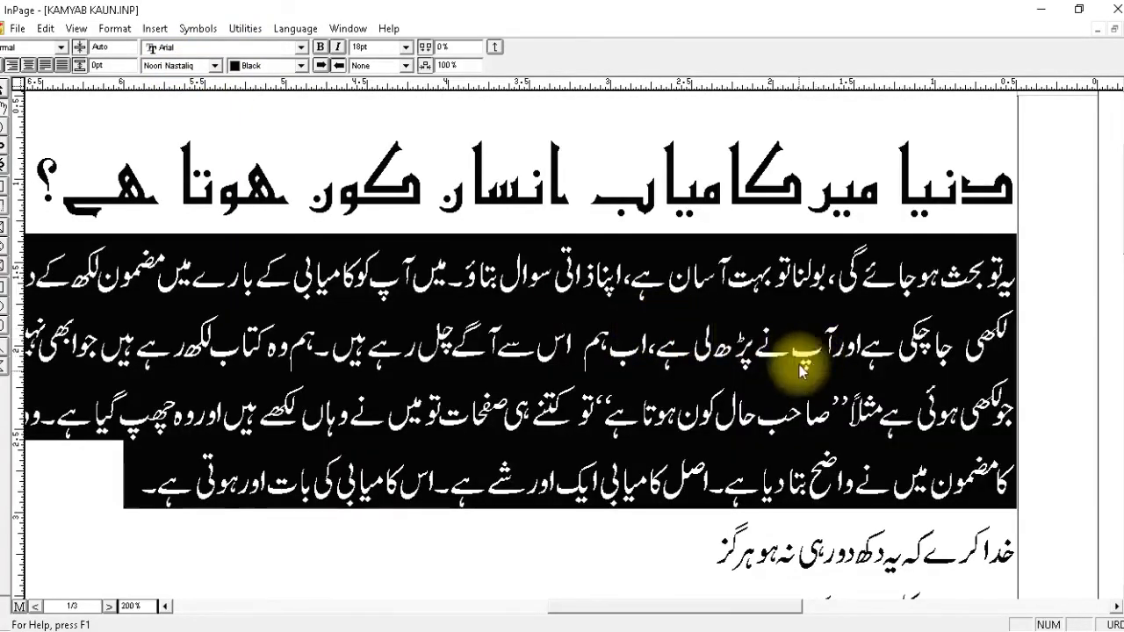
pyautogui.click(386, 47)
pyautogui.write('14')
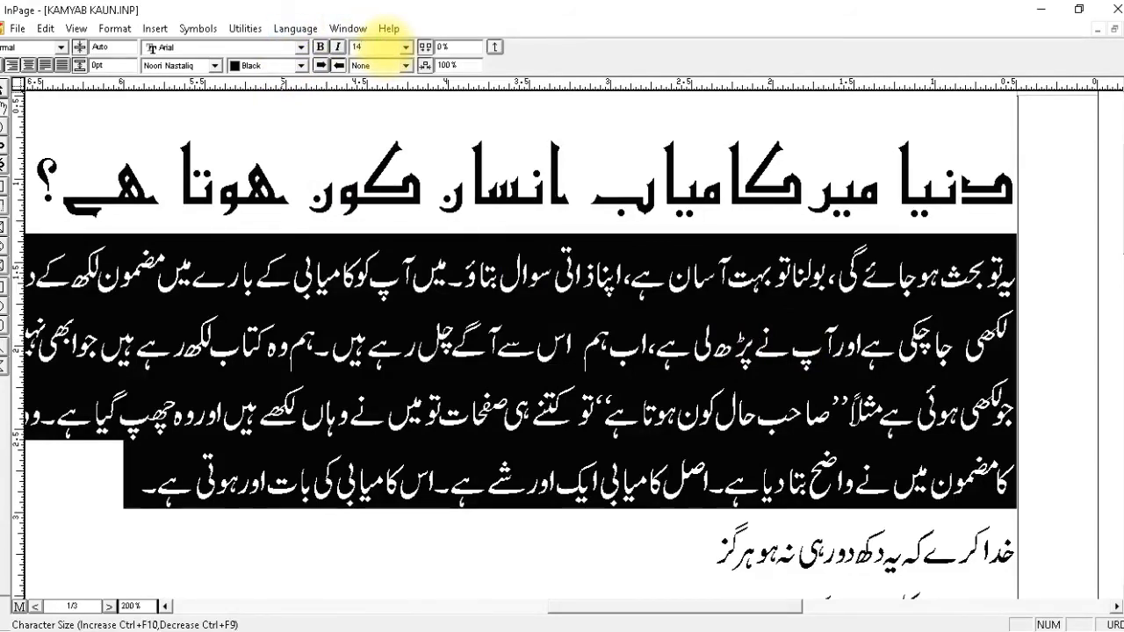
pyautogui.press('Return')
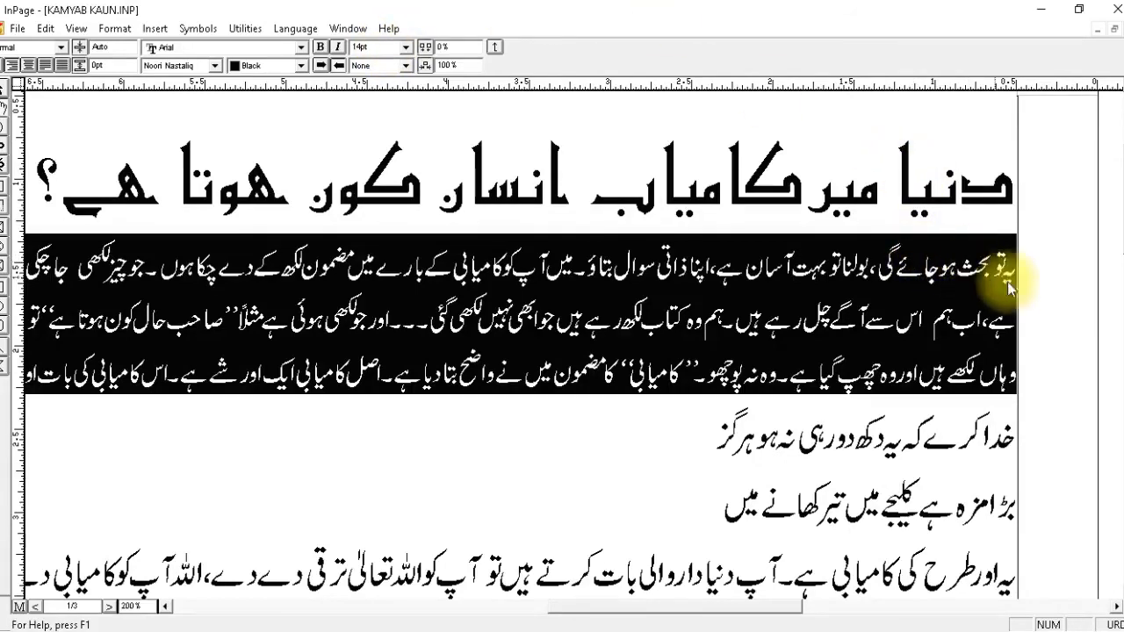
# Give the first paragraph below the heading a first-line indent of 0.5" and return to the character settings.
pyautogui.click(982, 278)
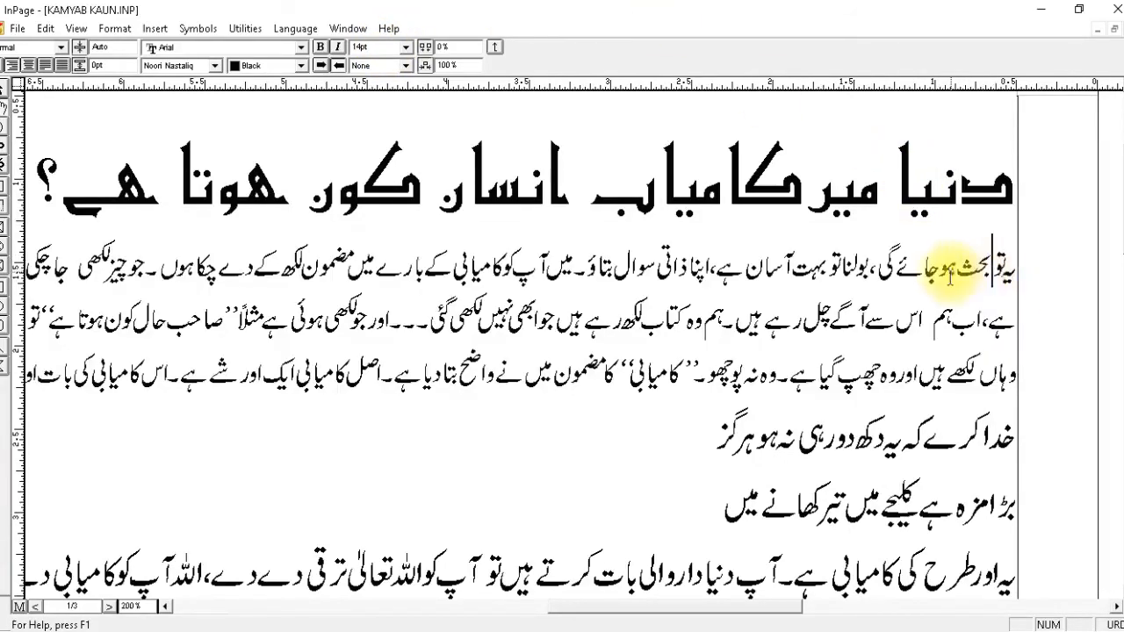
pyautogui.click(494, 51)
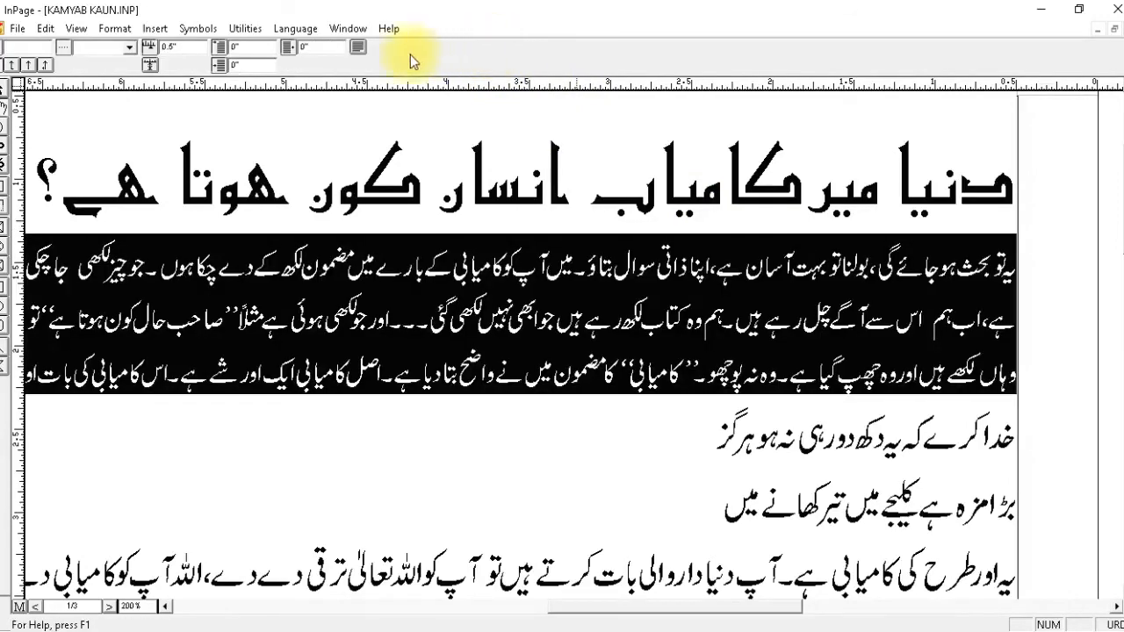
pyautogui.click(237, 47)
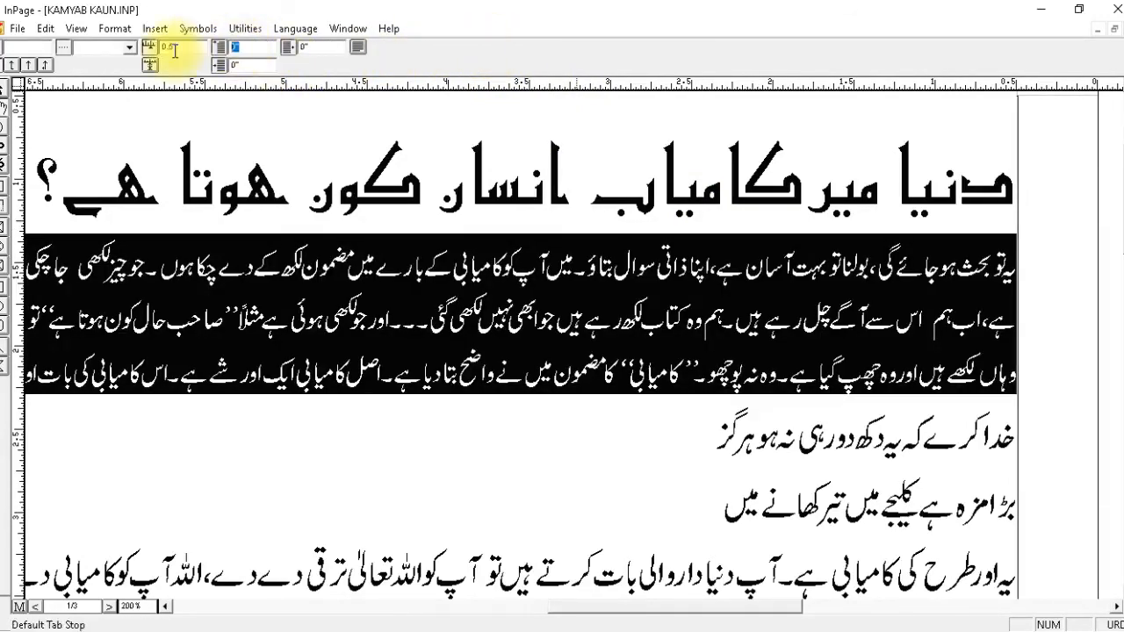
pyautogui.write('.5')
pyautogui.press('Return')
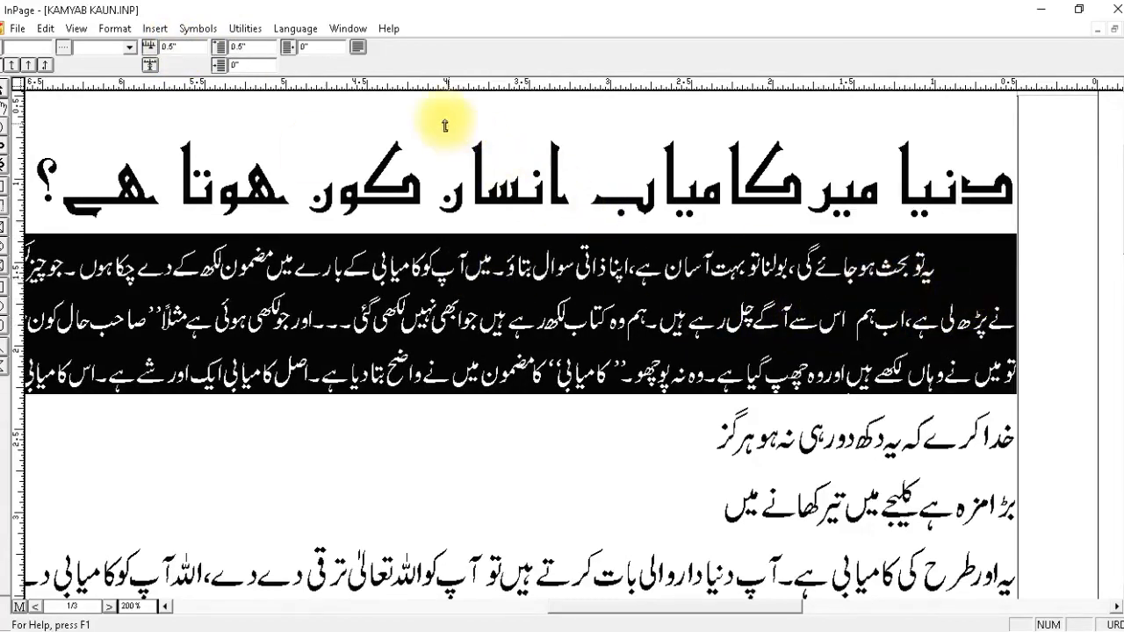
pyautogui.click(356, 48)
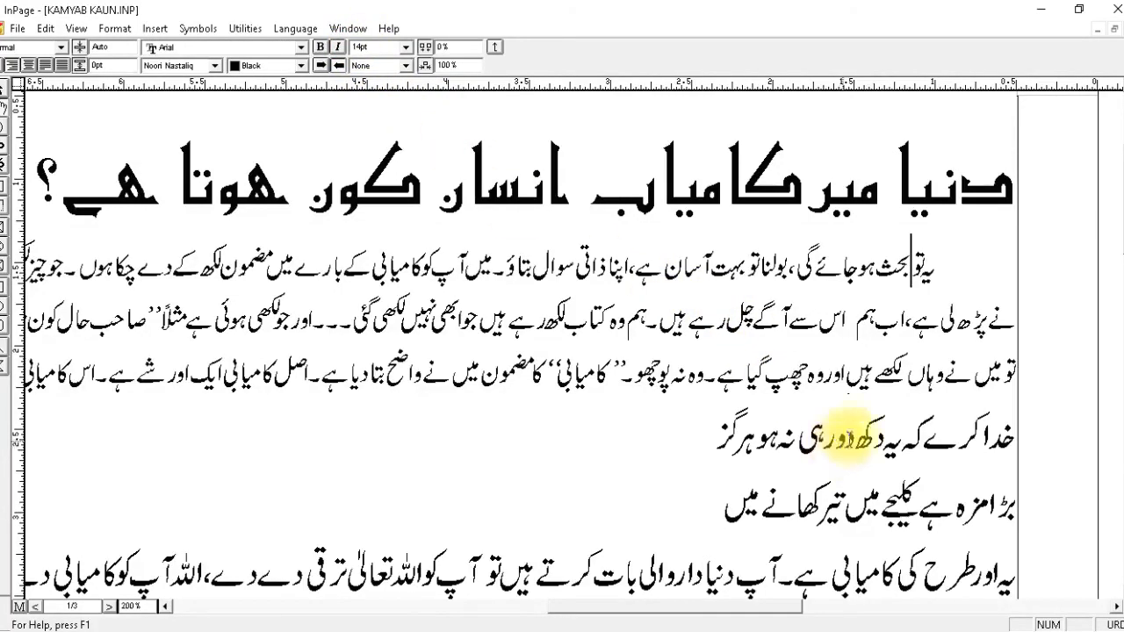
# Check the document's page size, orientation, margins and columns in the page setup.
pyautogui.click(904, 442)
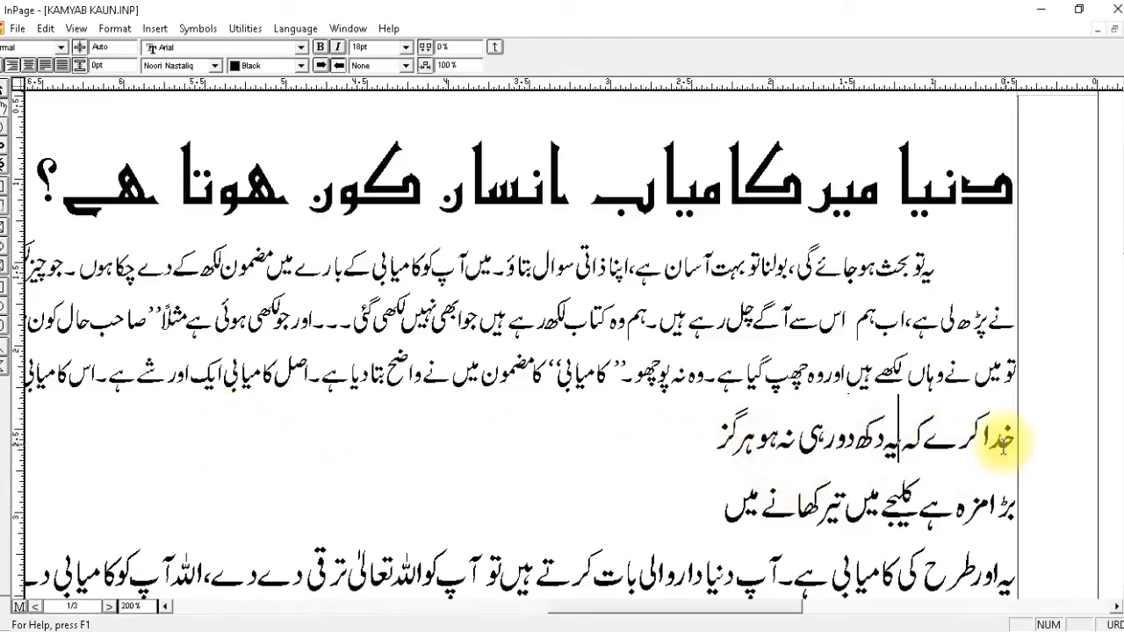
pyautogui.click(114, 28)
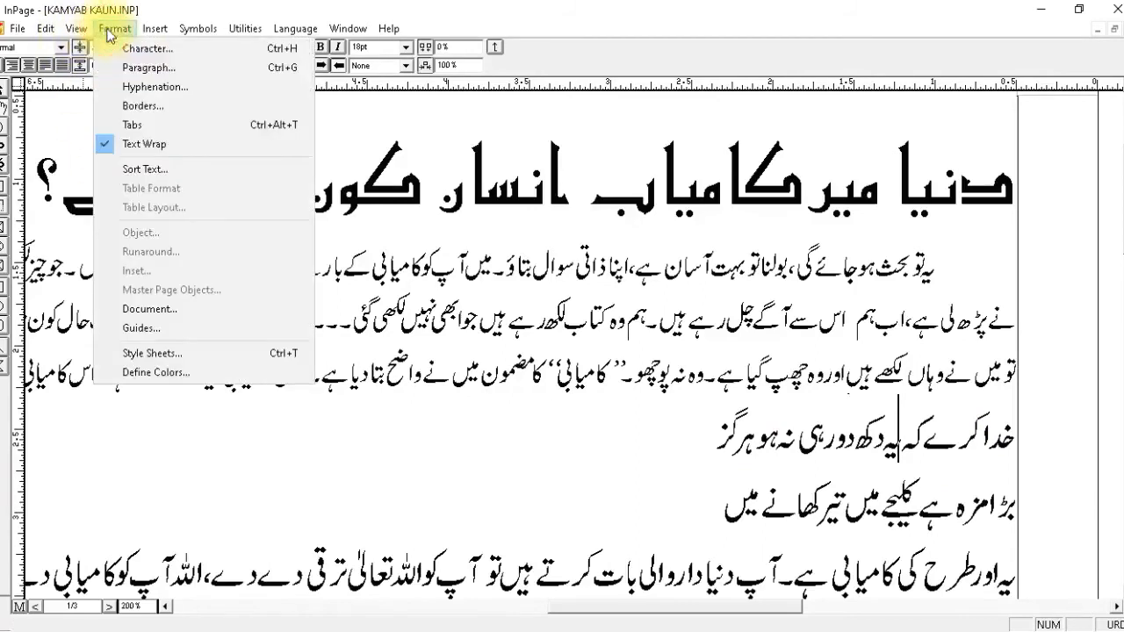
pyautogui.click(139, 308)
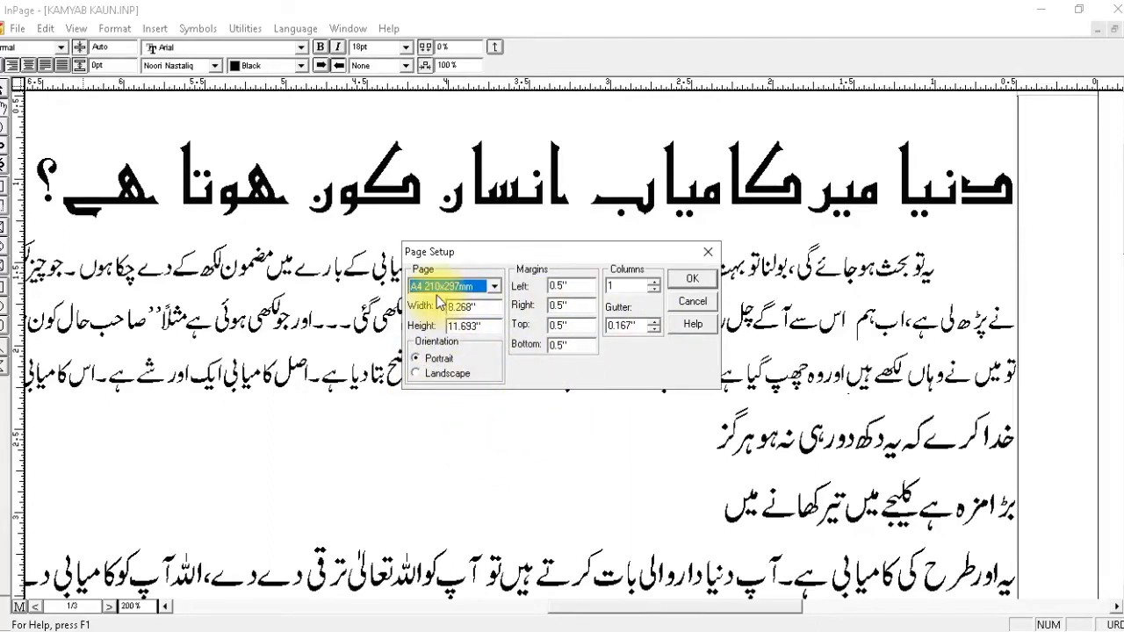
pyautogui.click(691, 281)
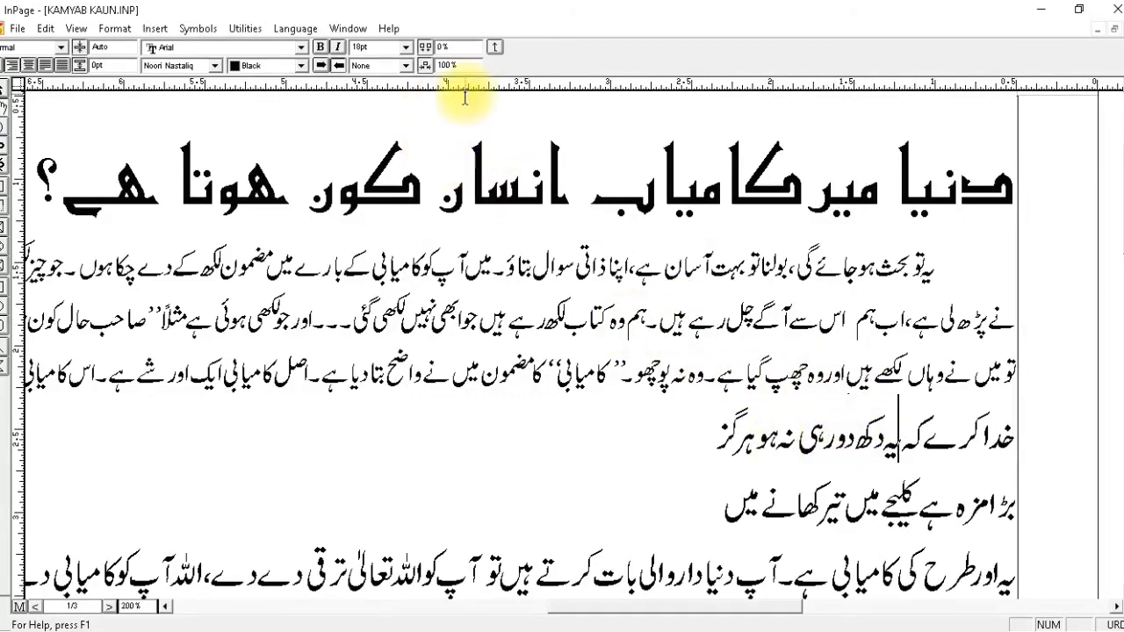
# Indent the two verse lines below the first paragraph by 1.34" on both the right and left sides.
pyautogui.click(710, 499)
pyautogui.moveTo(710, 499); pyautogui.dragTo(1010, 436)
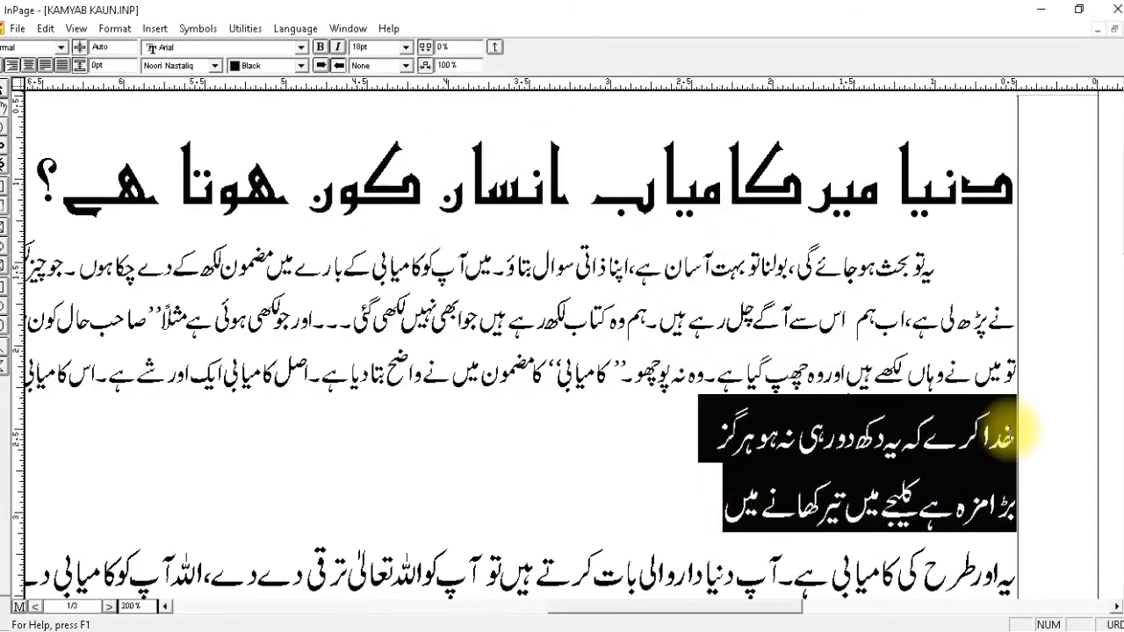
pyautogui.click(493, 48)
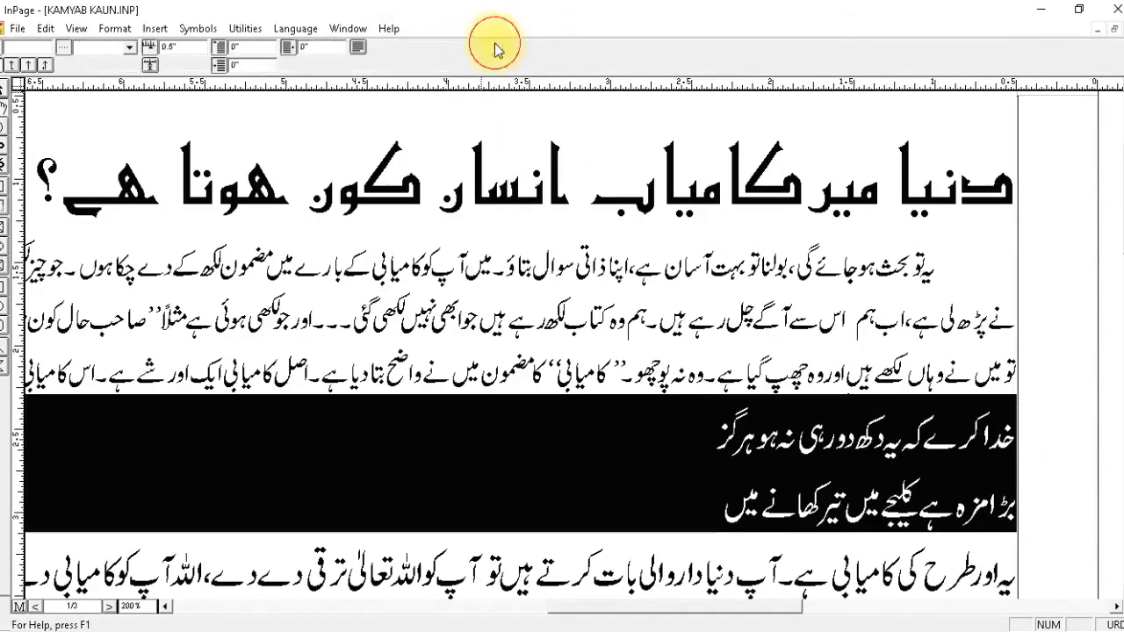
pyautogui.click(253, 64)
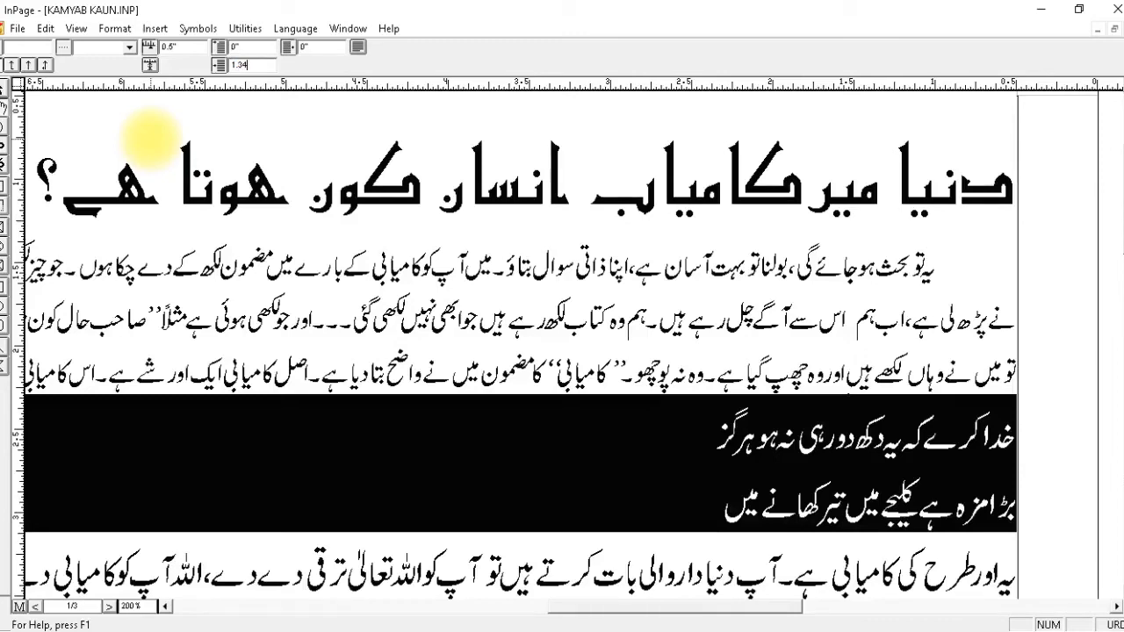
pyautogui.moveTo(329, 50); pyautogui.dragTo(286, 48)
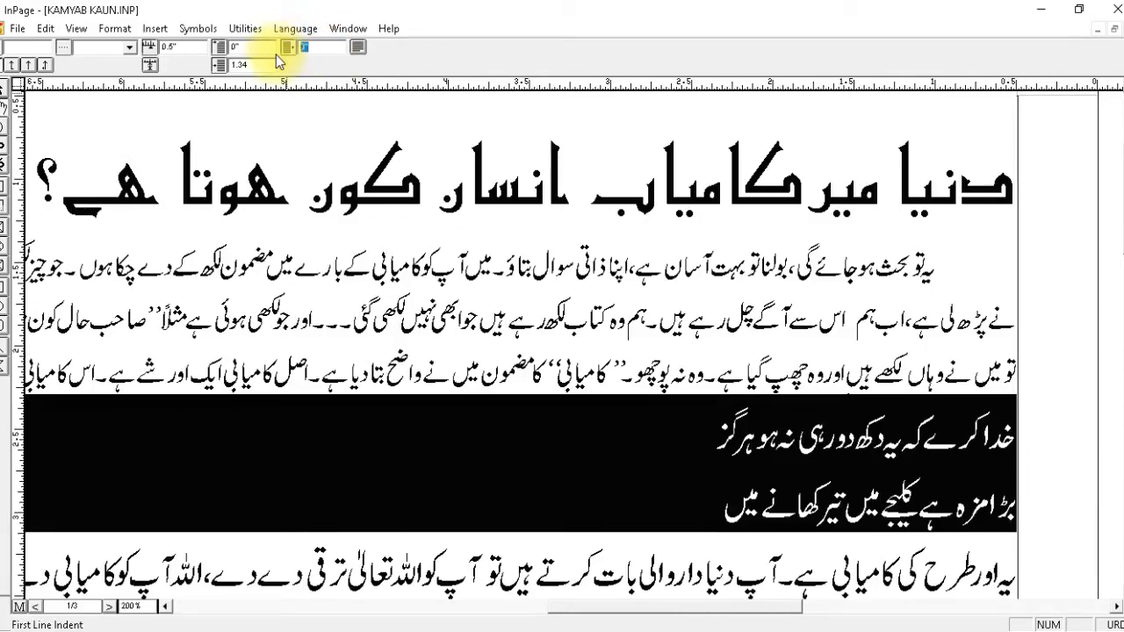
pyautogui.write('1.34')
pyautogui.press('Return')
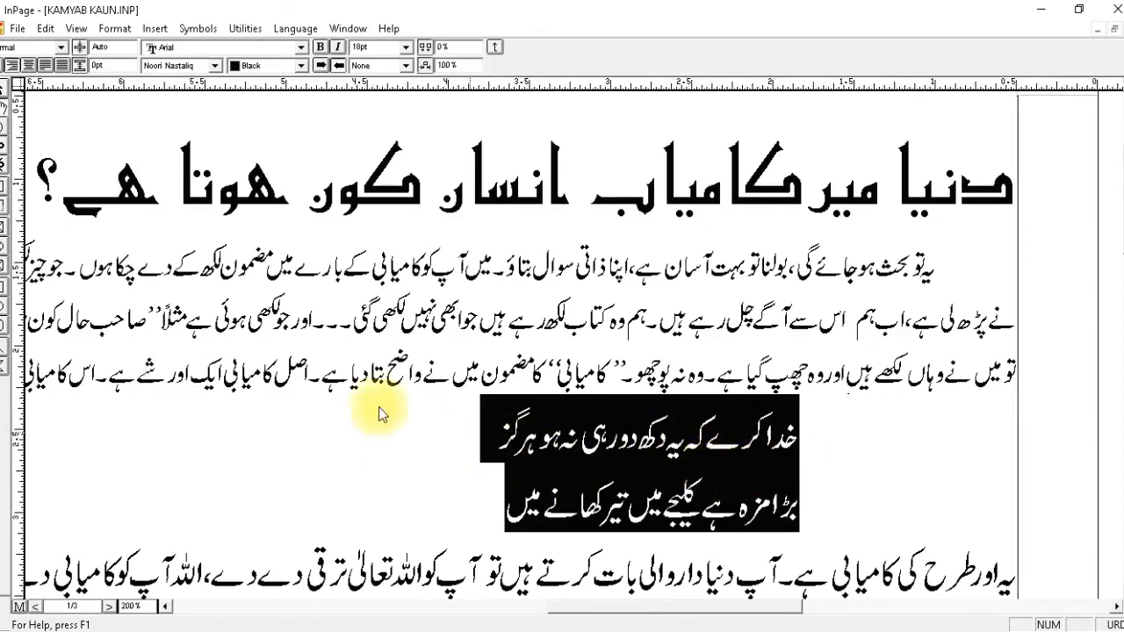
# Fully justify the two indented verse lines so their words spread across the full line width.
pyautogui.click(63, 67)
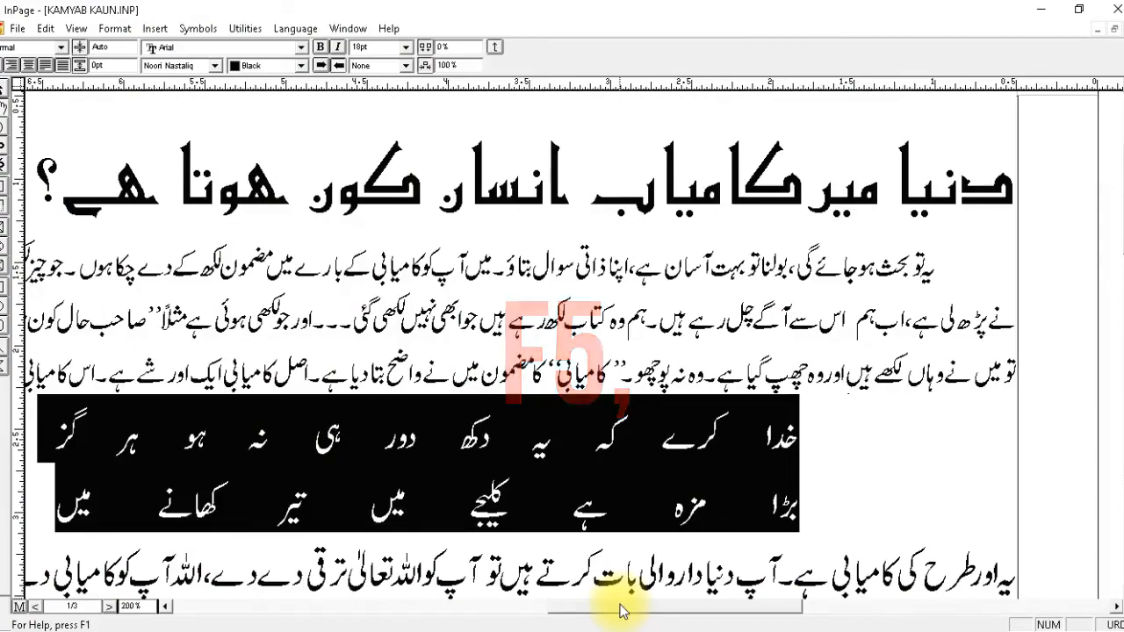
pyautogui.press('F6')
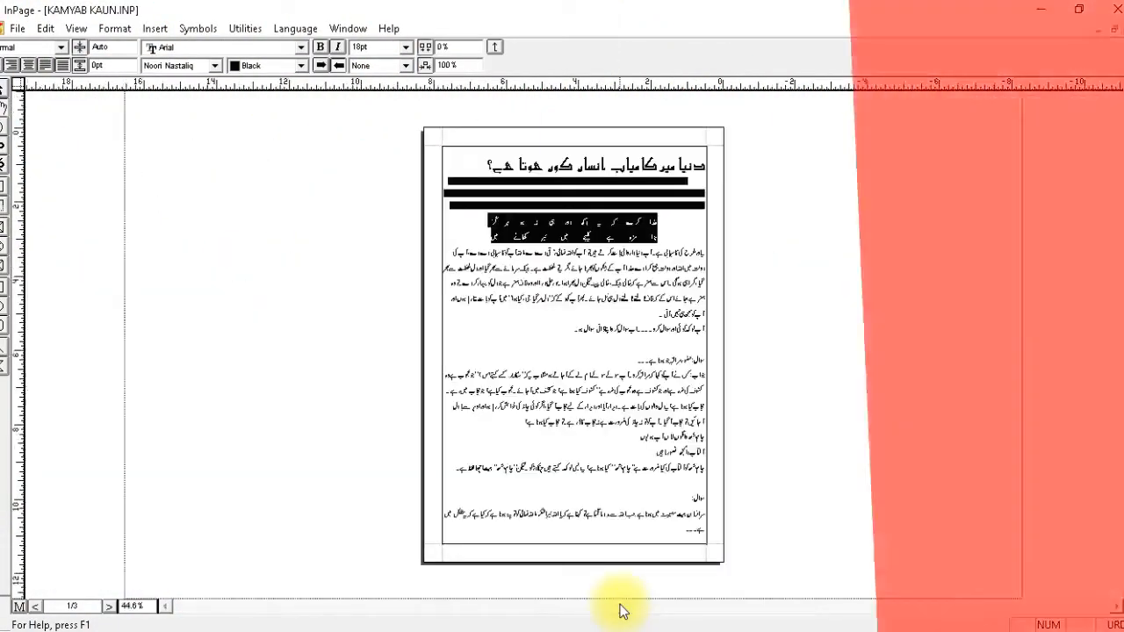
pyautogui.press('F7')
pyautogui.press('F8')
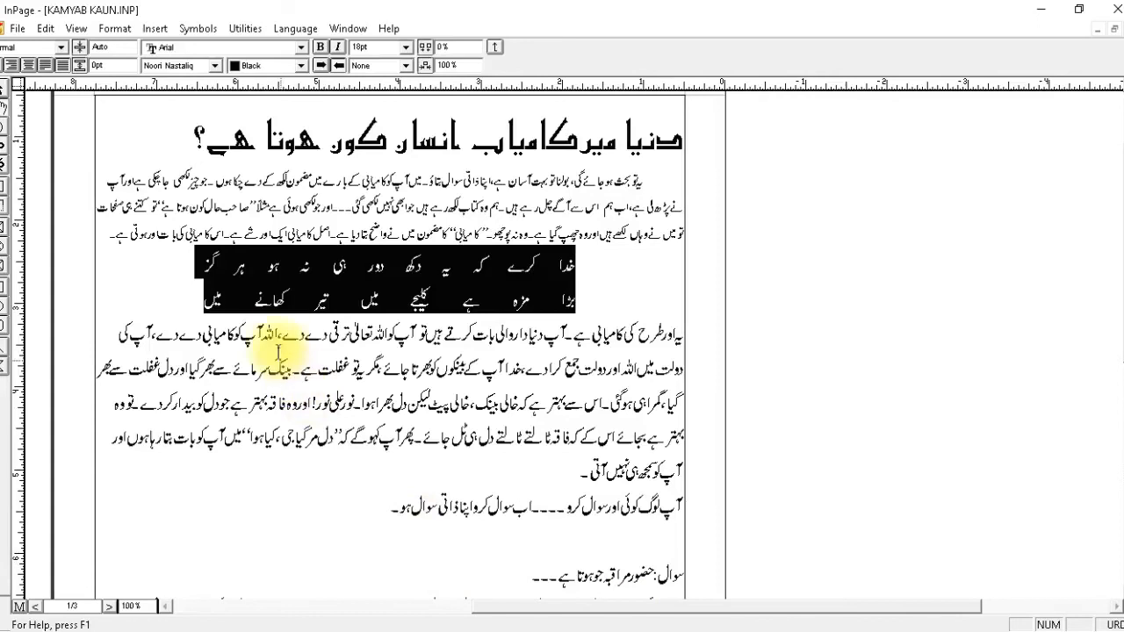
pyautogui.click(228, 274)
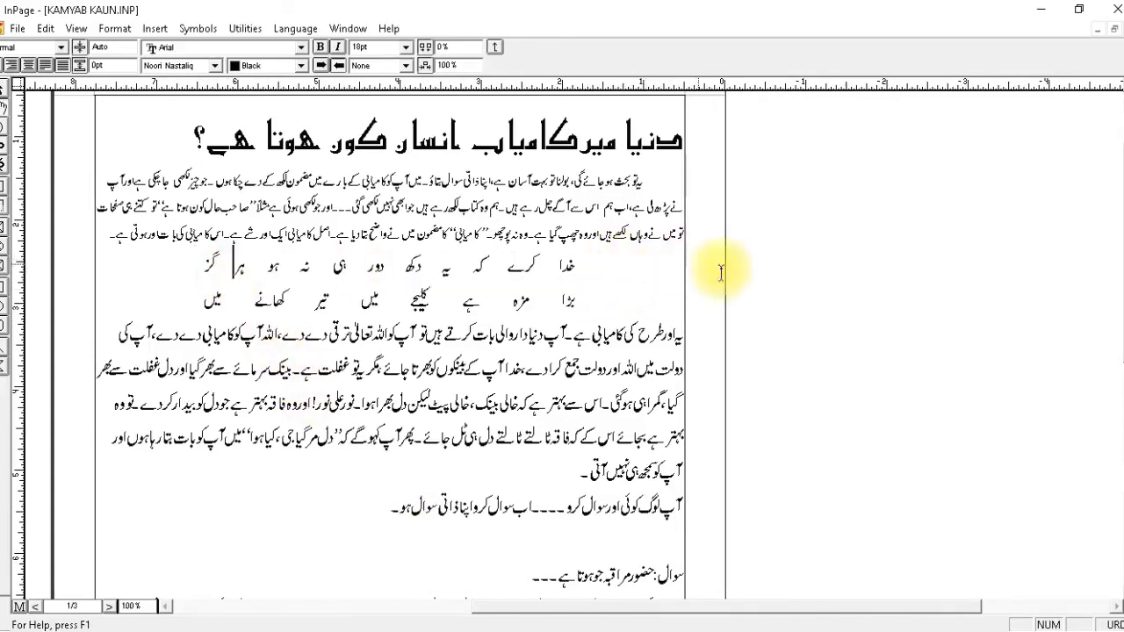
# Set the character size of the paragraph below the verse lines to 14pt.
pyautogui.click(349, 335)
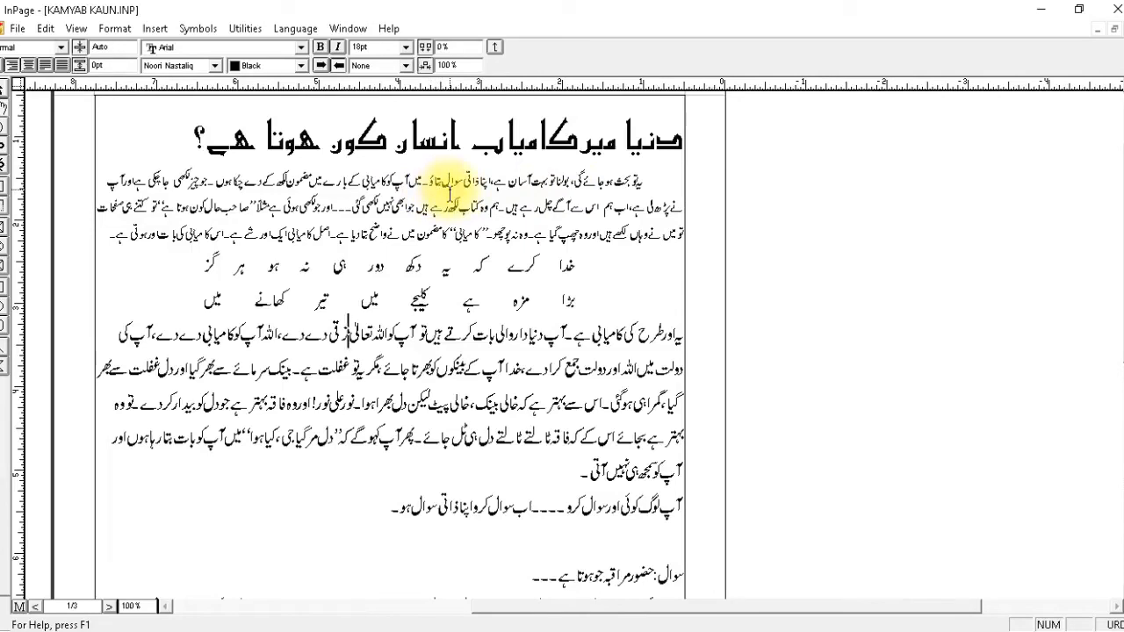
pyautogui.tripleClick(398, 373)
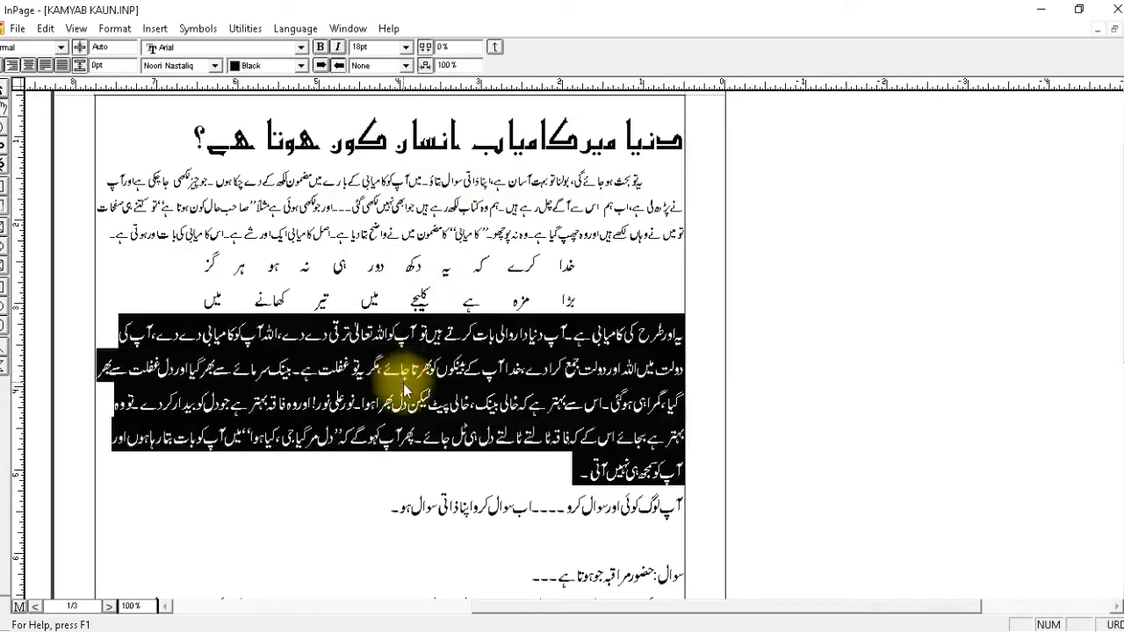
pyautogui.click(362, 46)
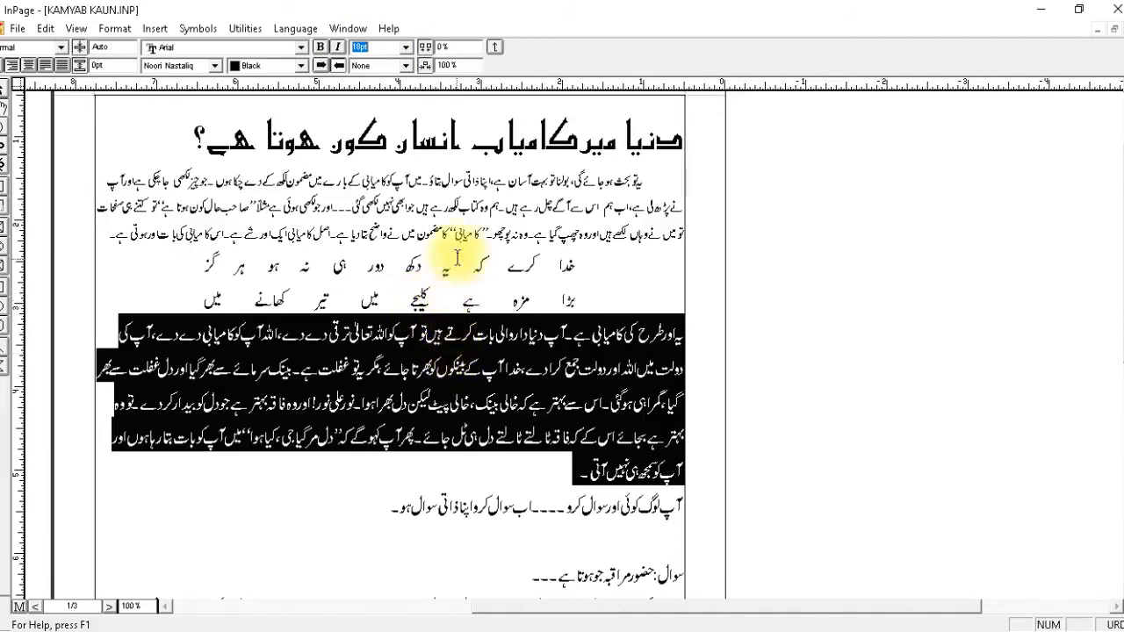
pyautogui.click(452, 207)
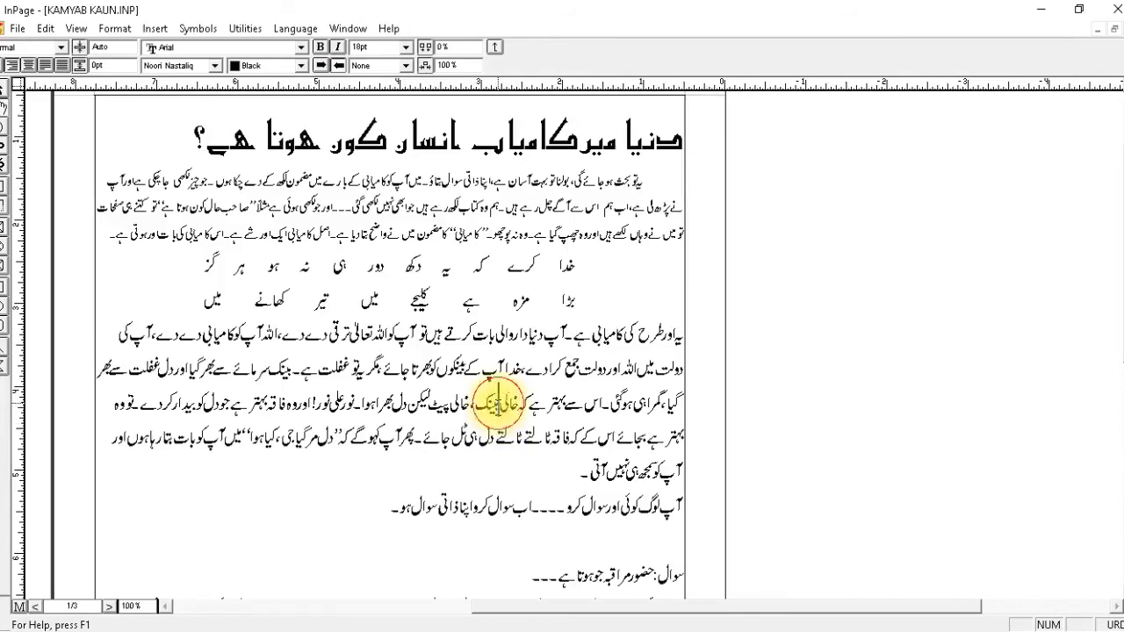
pyautogui.click(500, 377)
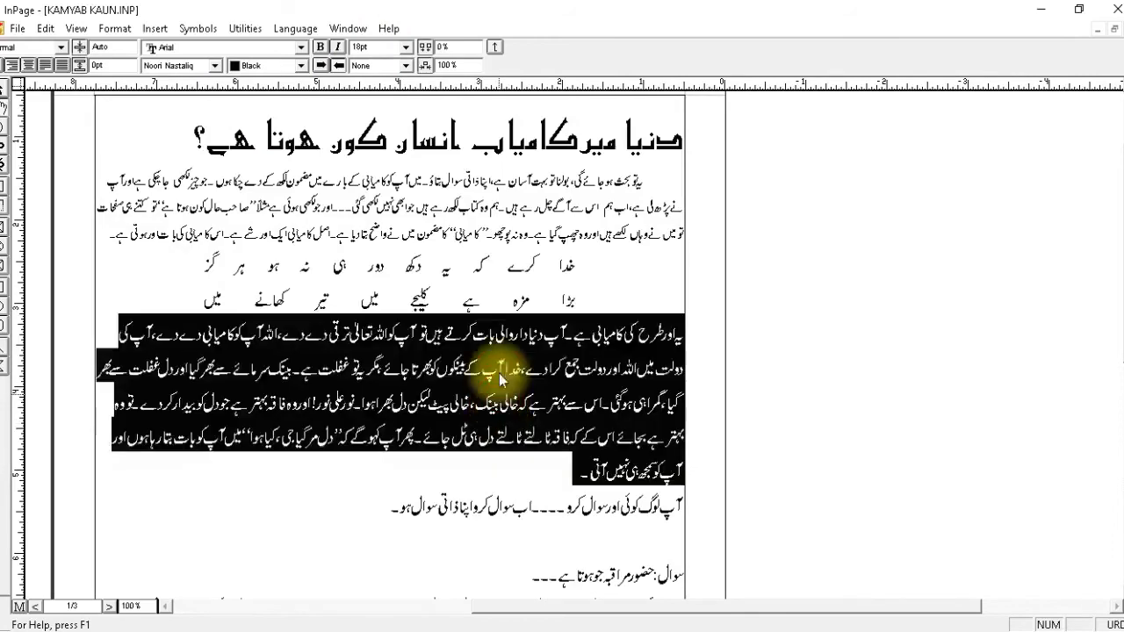
pyautogui.click(405, 46)
pyautogui.click(388, 89)
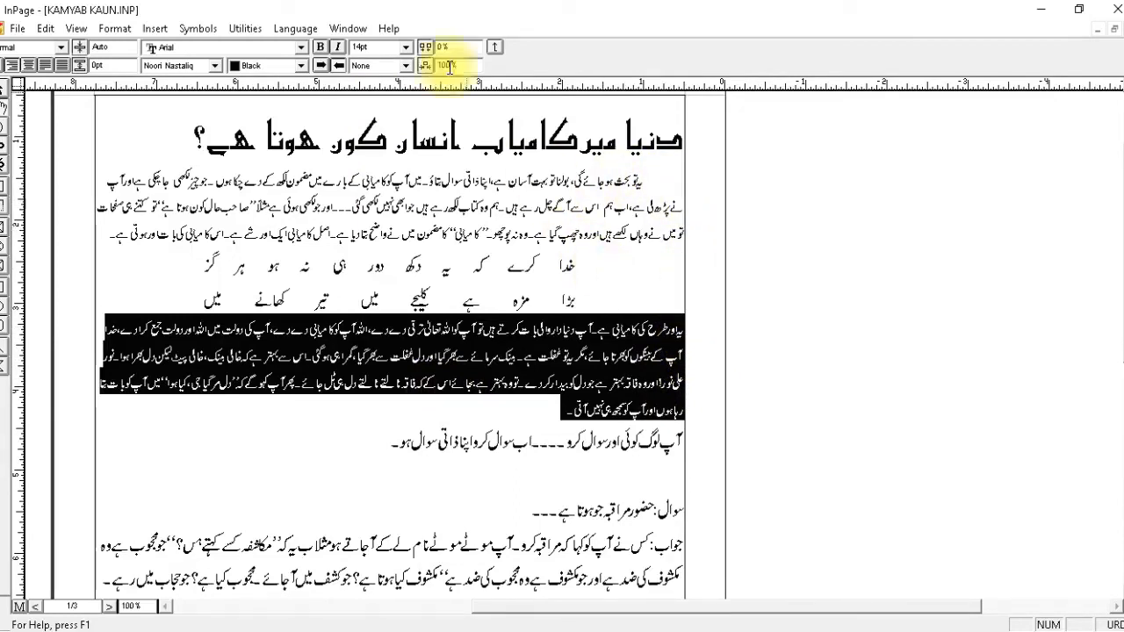
# Give the paragraph below the verse a first-line indent of 0.5" and return to the character settings.
pyautogui.click(494, 47)
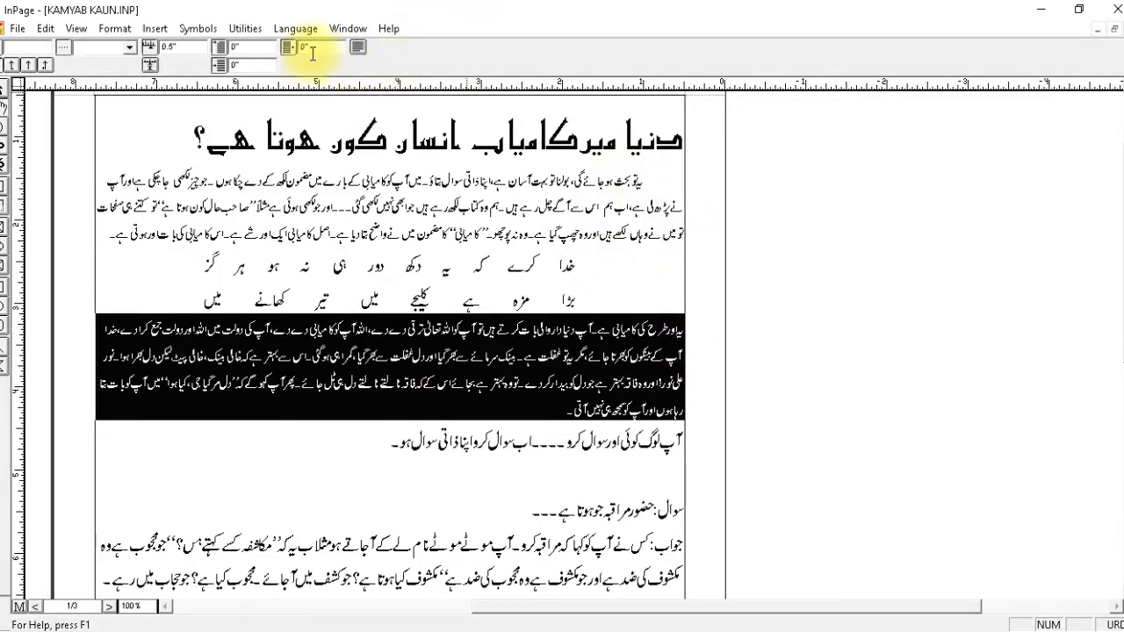
pyautogui.moveTo(268, 48); pyautogui.dragTo(172, 51)
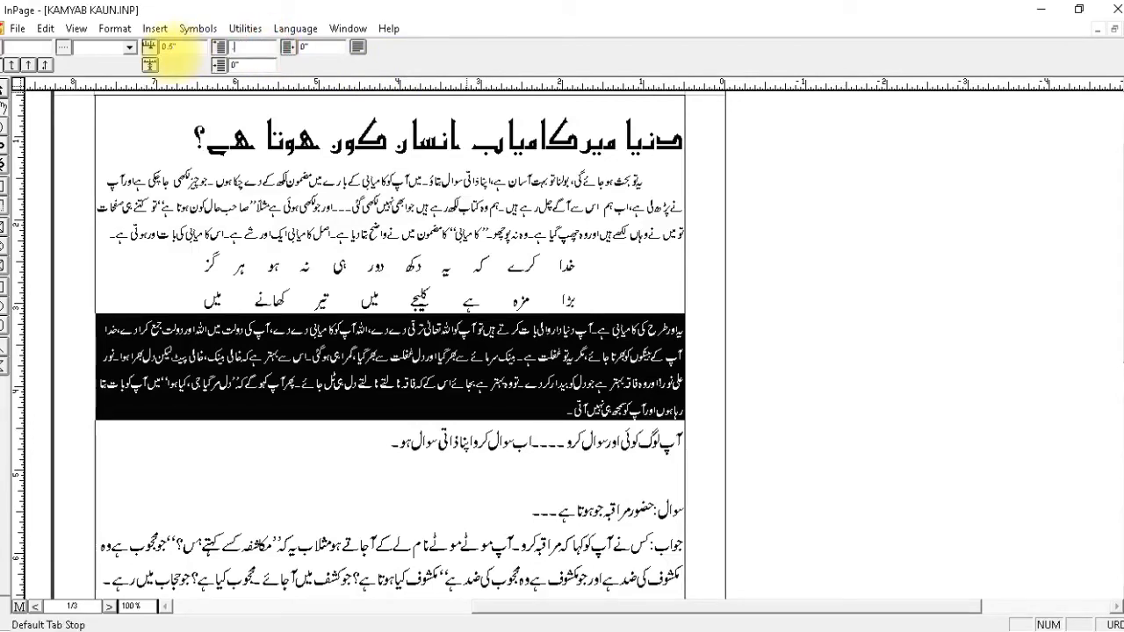
pyautogui.write('.5')
pyautogui.press('Return')
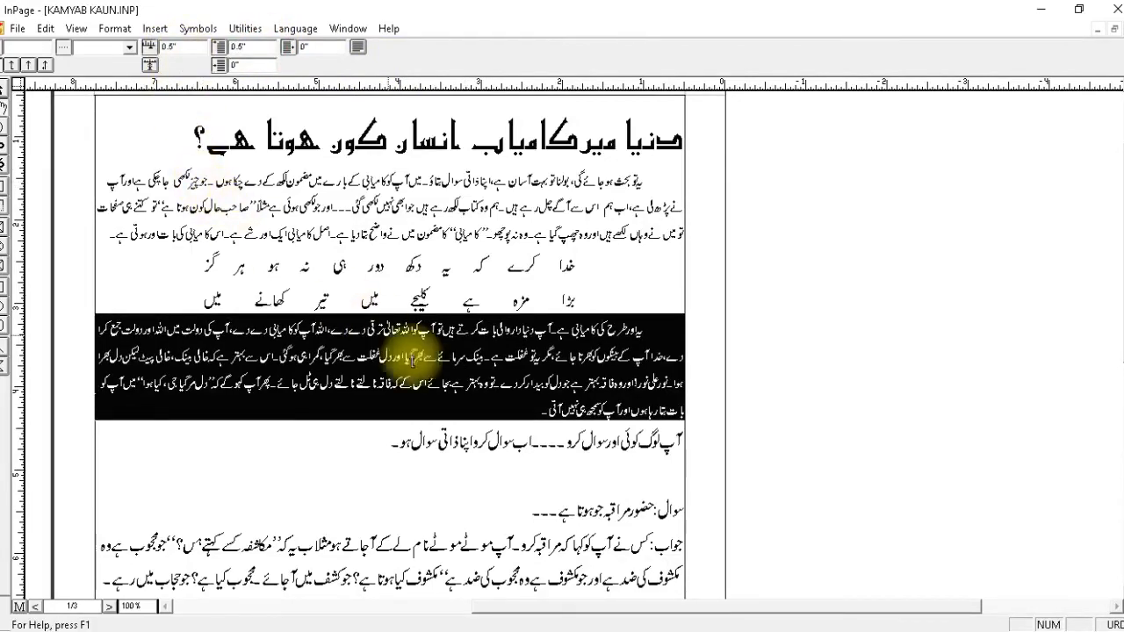
pyautogui.click(353, 50)
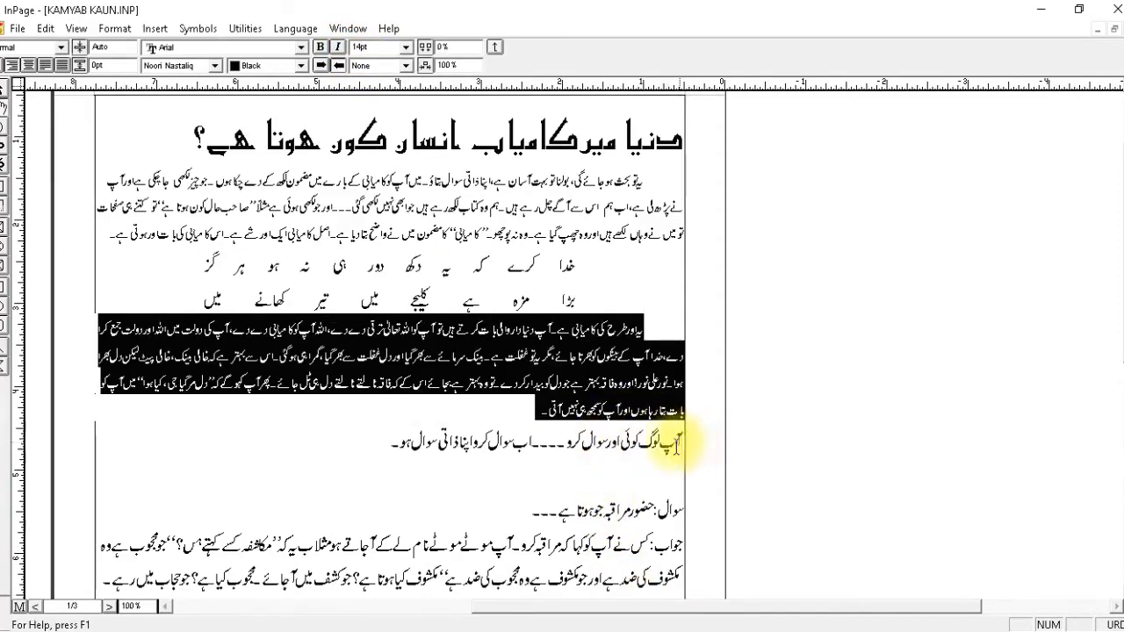
# Change the font of the single line following the second body paragraph to Bombay Black.
pyautogui.click(379, 448)
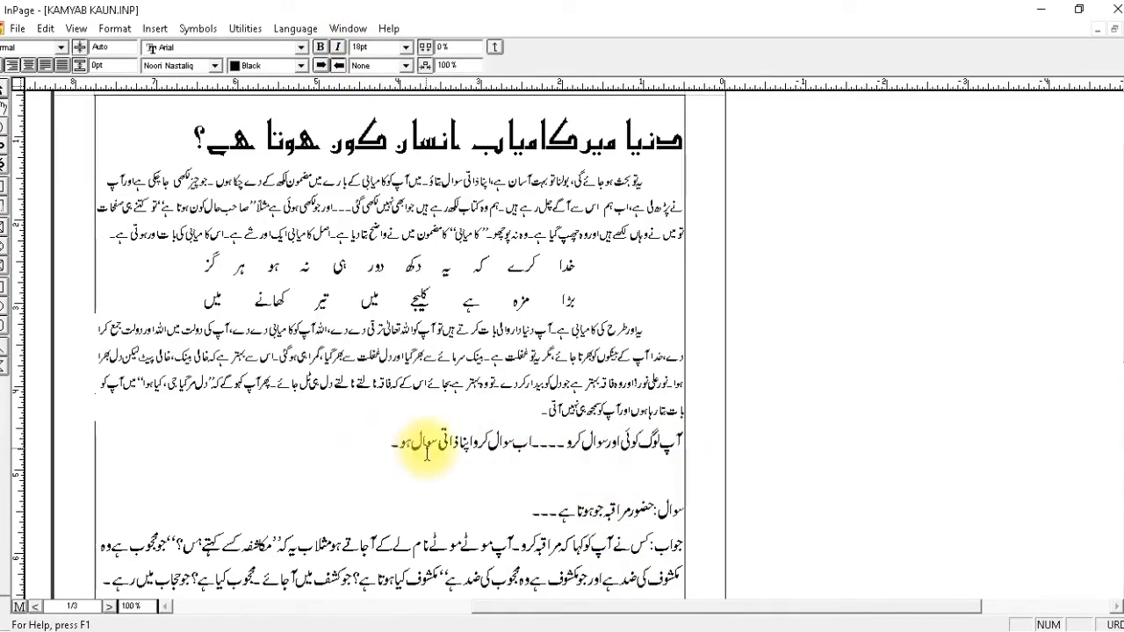
pyautogui.moveTo(384, 451); pyautogui.dragTo(756, 450)
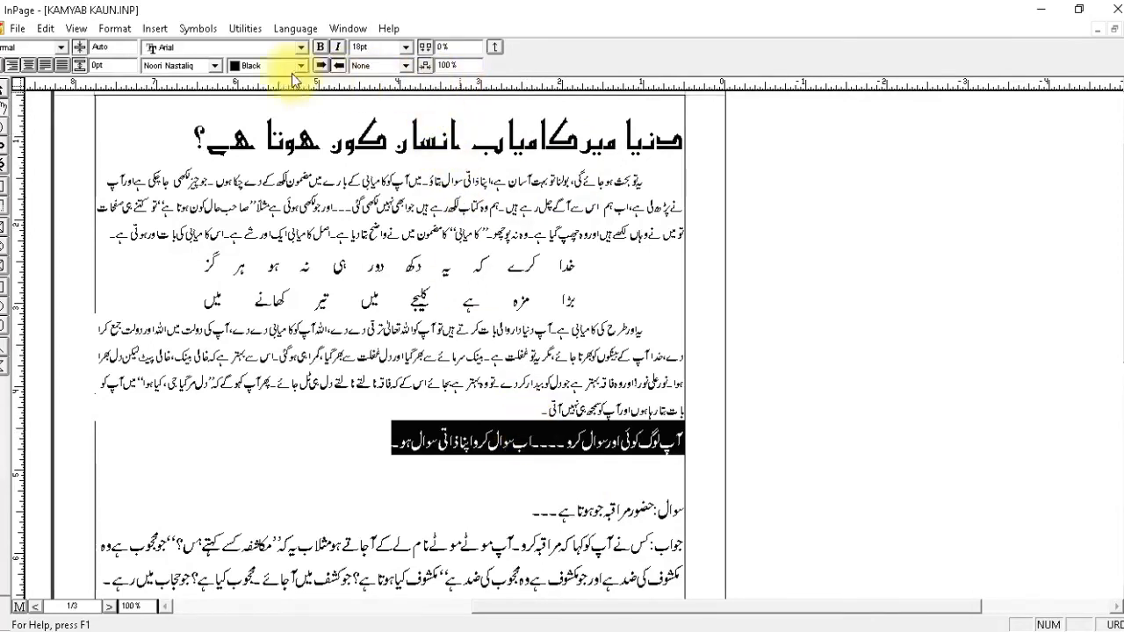
pyautogui.click(186, 67)
pyautogui.scroll(10, 200, 122)
pyautogui.scroll(-1, 198, 151)
pyautogui.click(184, 138)
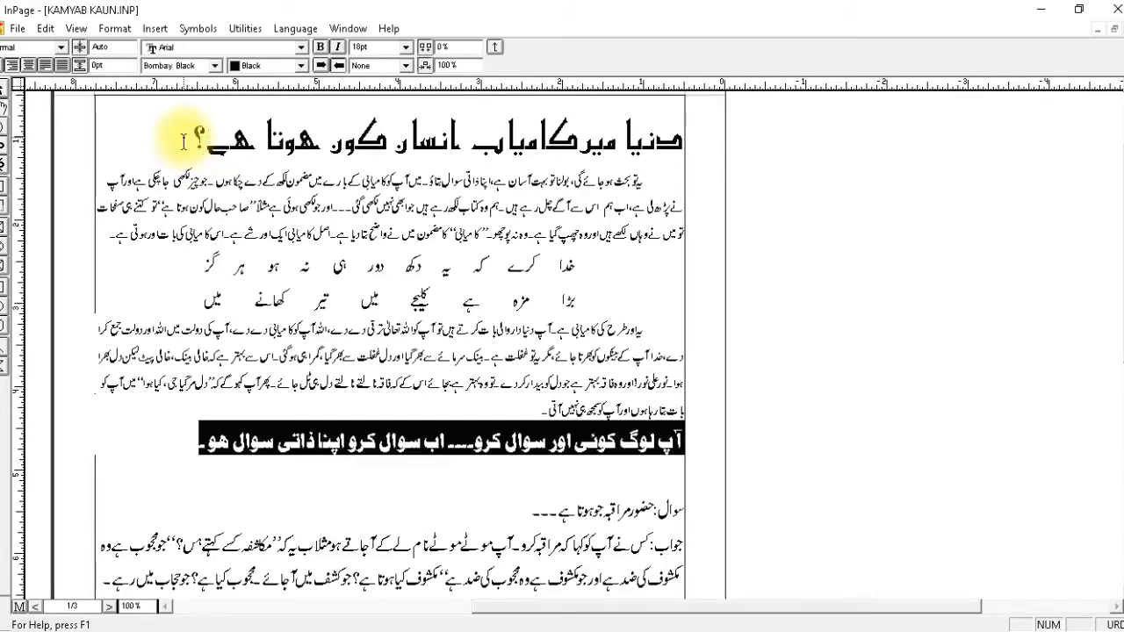
pyautogui.click(451, 459)
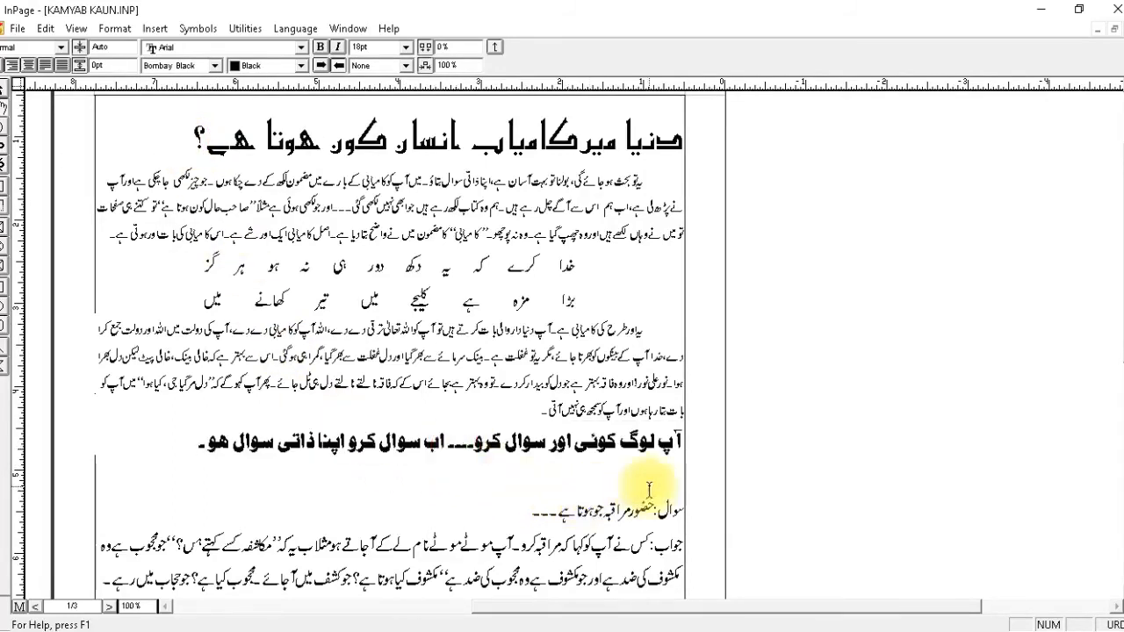
# Delete the blank line above the question and add spacing after the سوال: and جواب: labels.
pyautogui.click(681, 467)
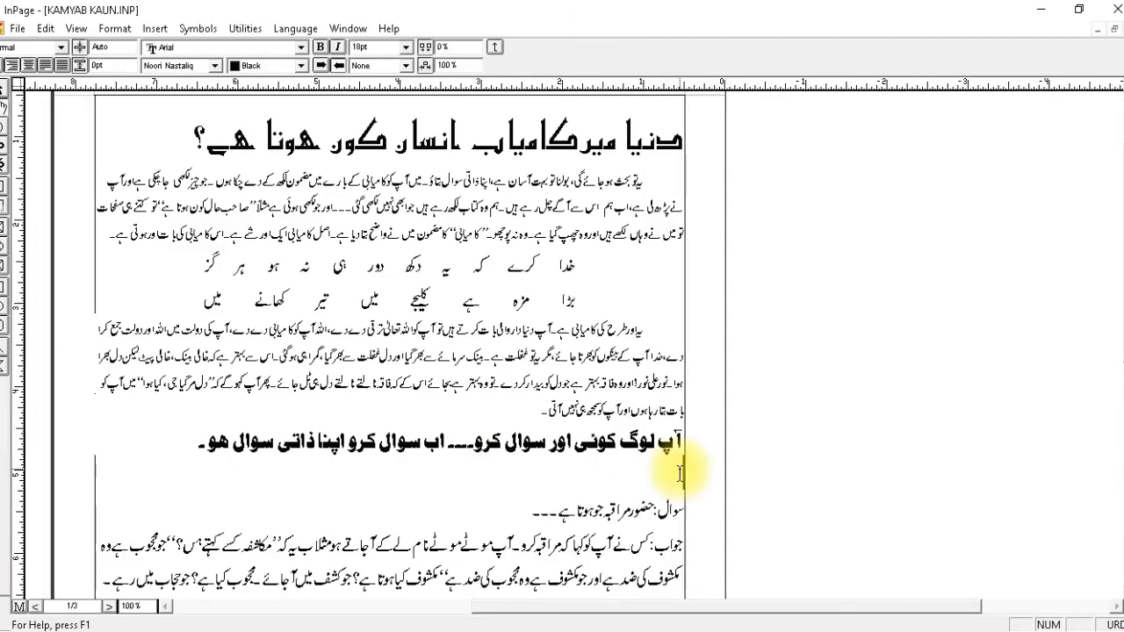
pyautogui.press('Delete')
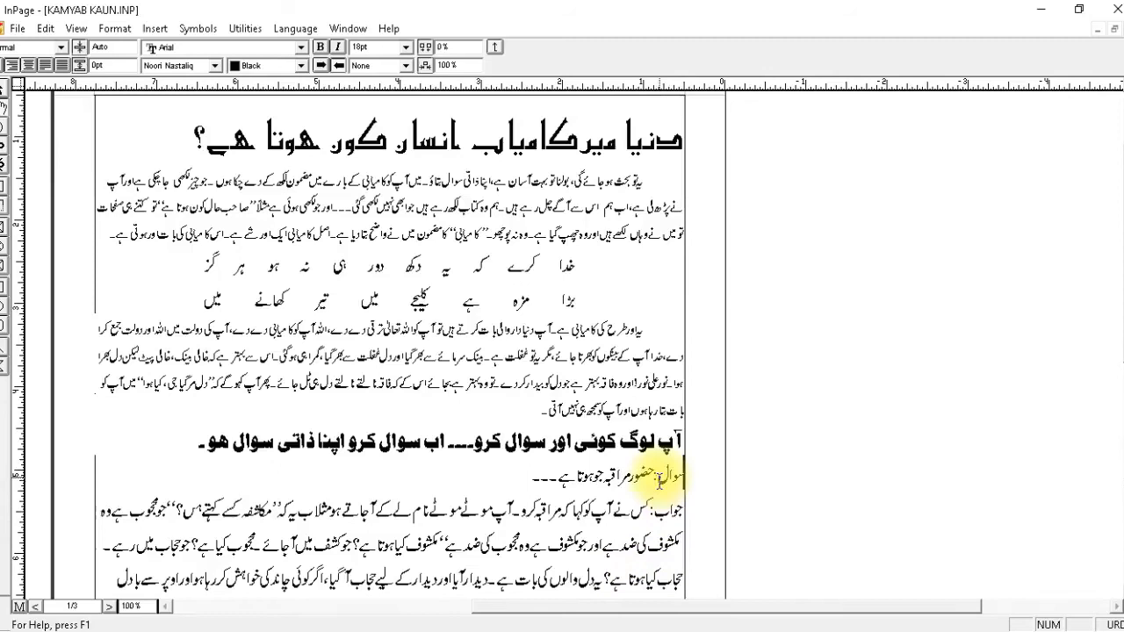
pyautogui.click(640, 479)
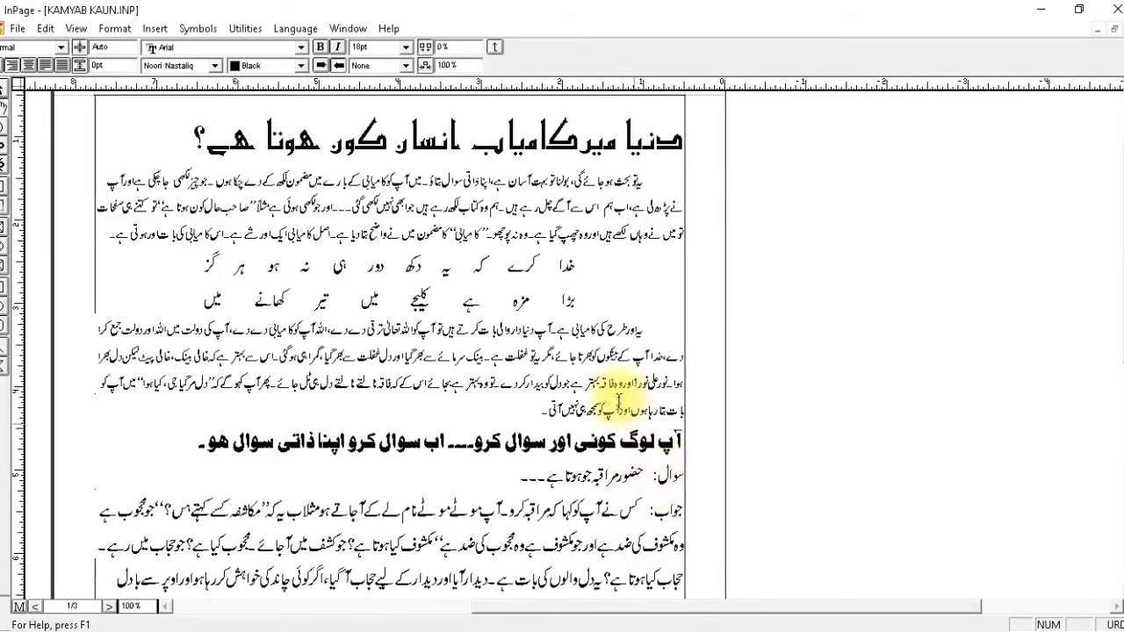
# Give the question line a hanging indent with a first-line indent of -1" and a right-side indent of 1".
pyautogui.click(496, 46)
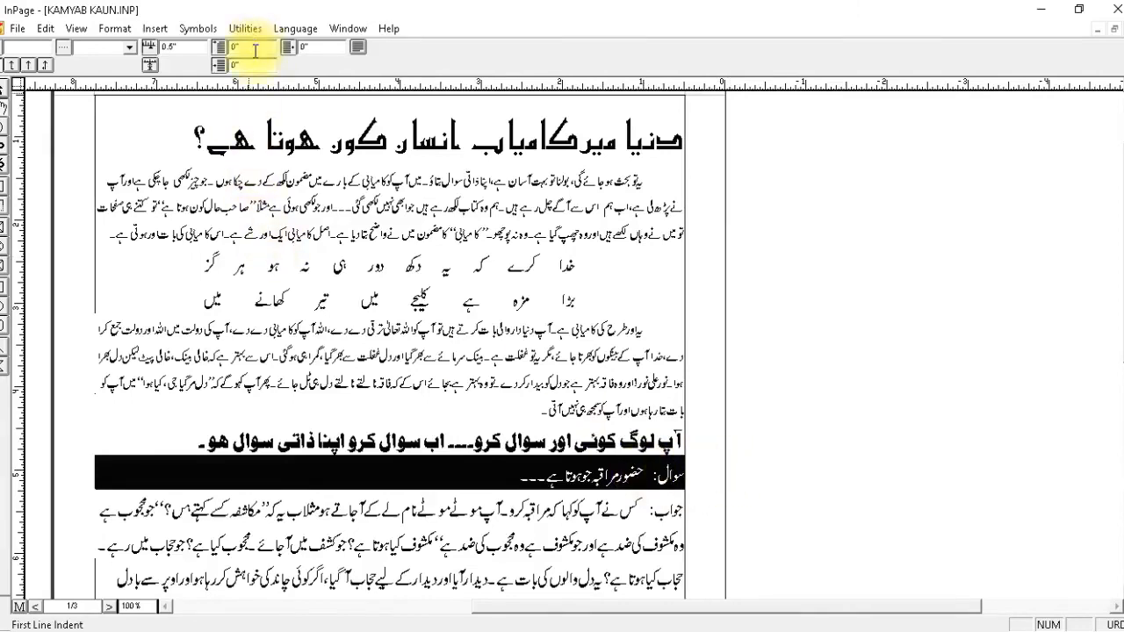
pyautogui.moveTo(254, 48); pyautogui.dragTo(208, 50)
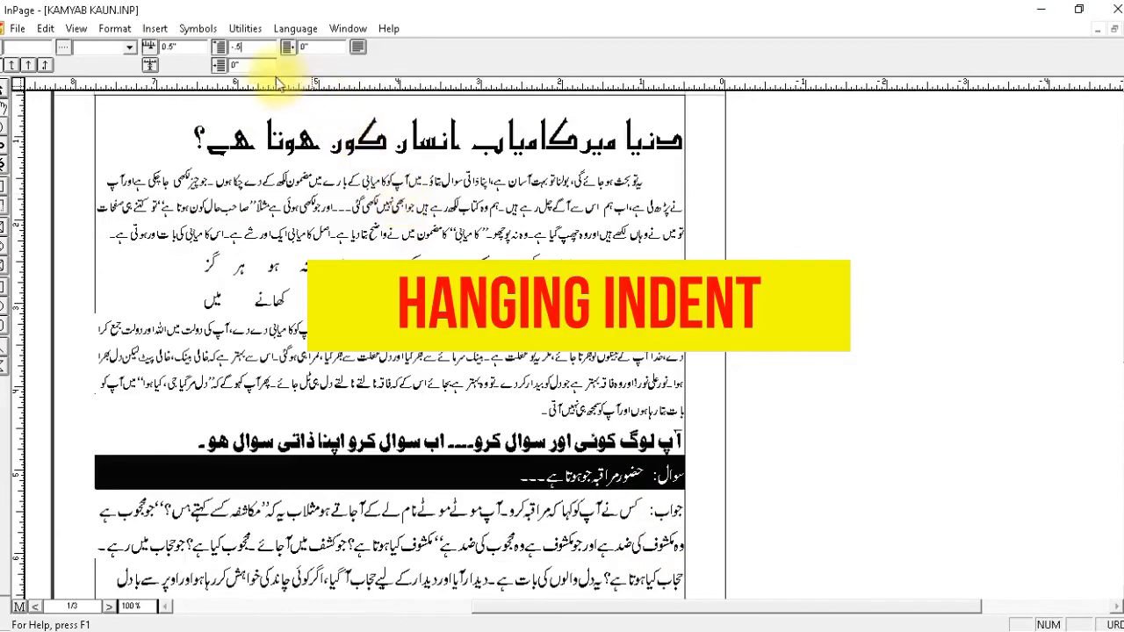
pyautogui.moveTo(258, 46); pyautogui.dragTo(202, 58)
pyautogui.write('-1')
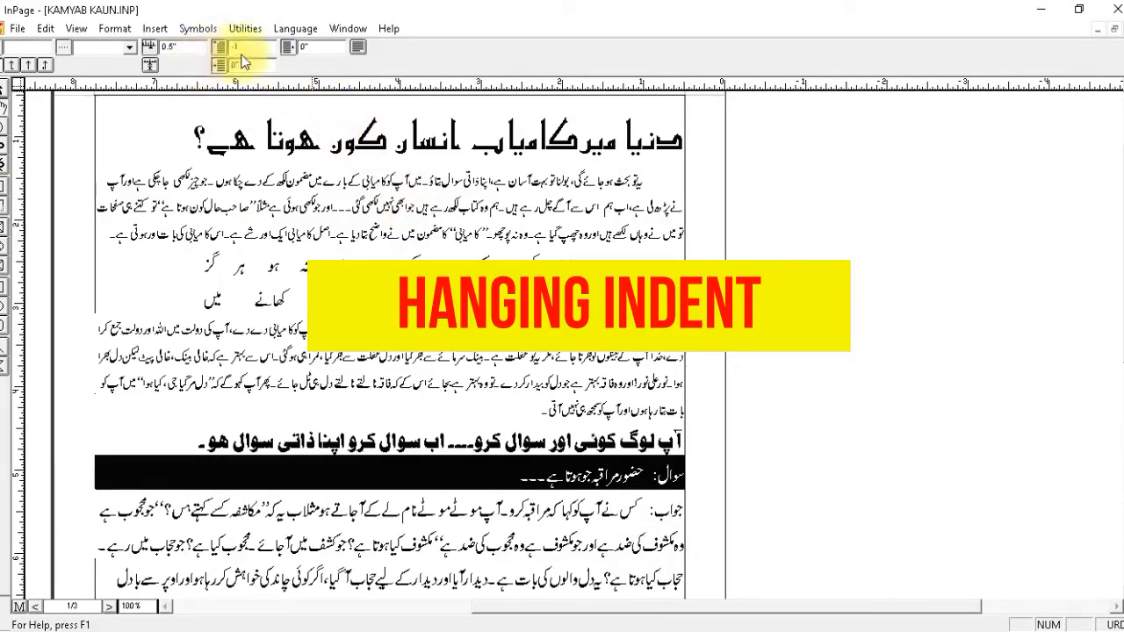
pyautogui.press('Tab')
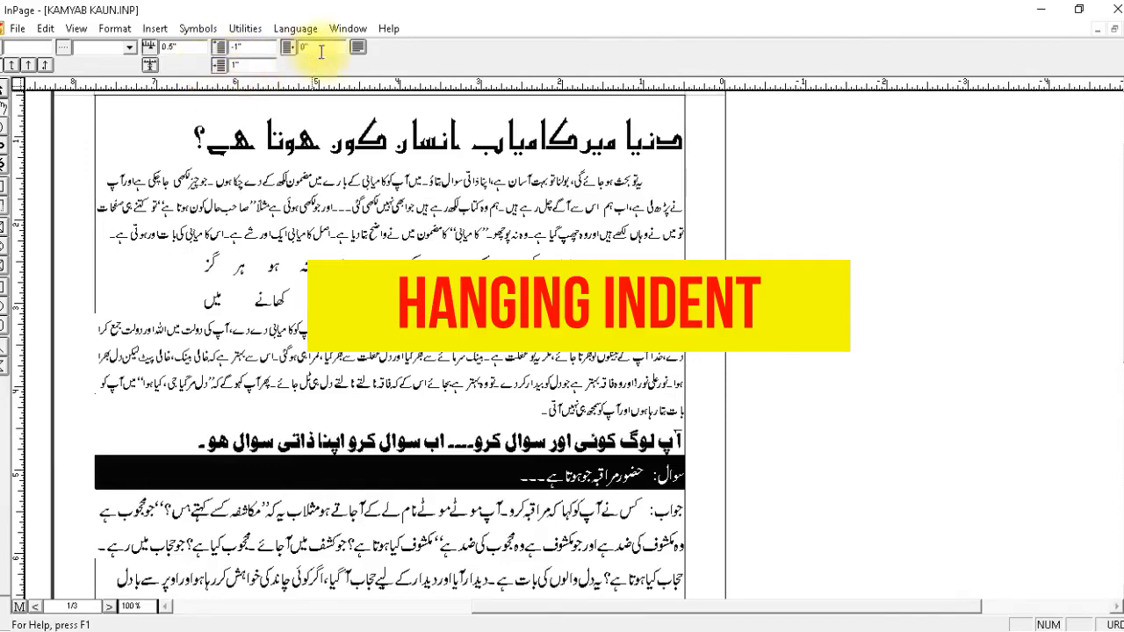
pyautogui.click(360, 48)
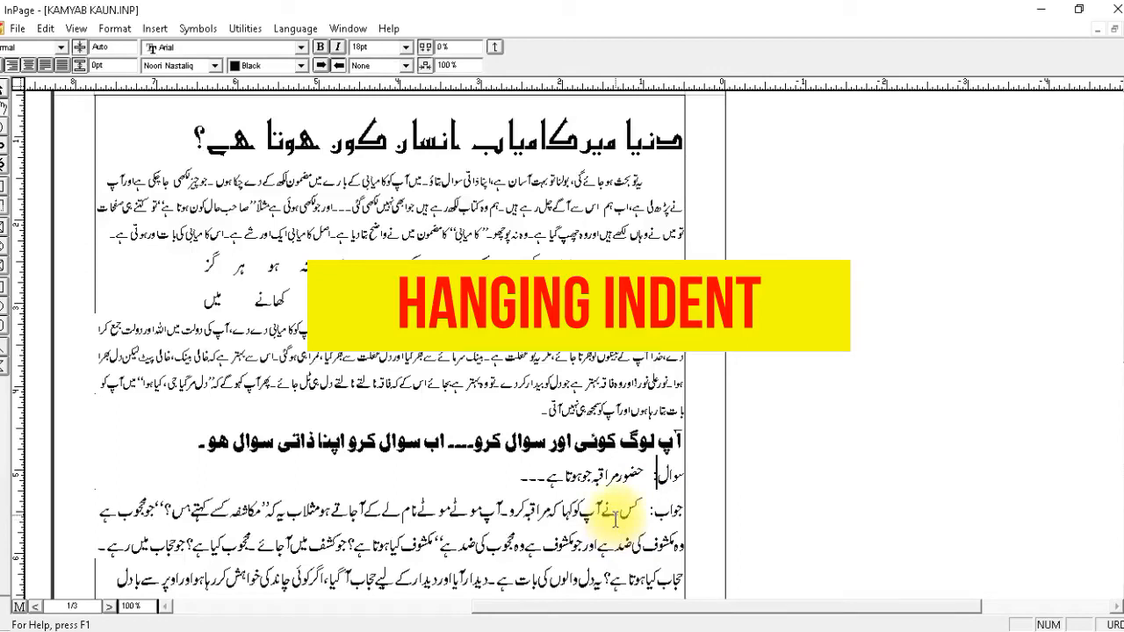
# Apply a hanging indent to the answer paragraph, with first-line indent -1" and right-side indent 1".
pyautogui.click(494, 46)
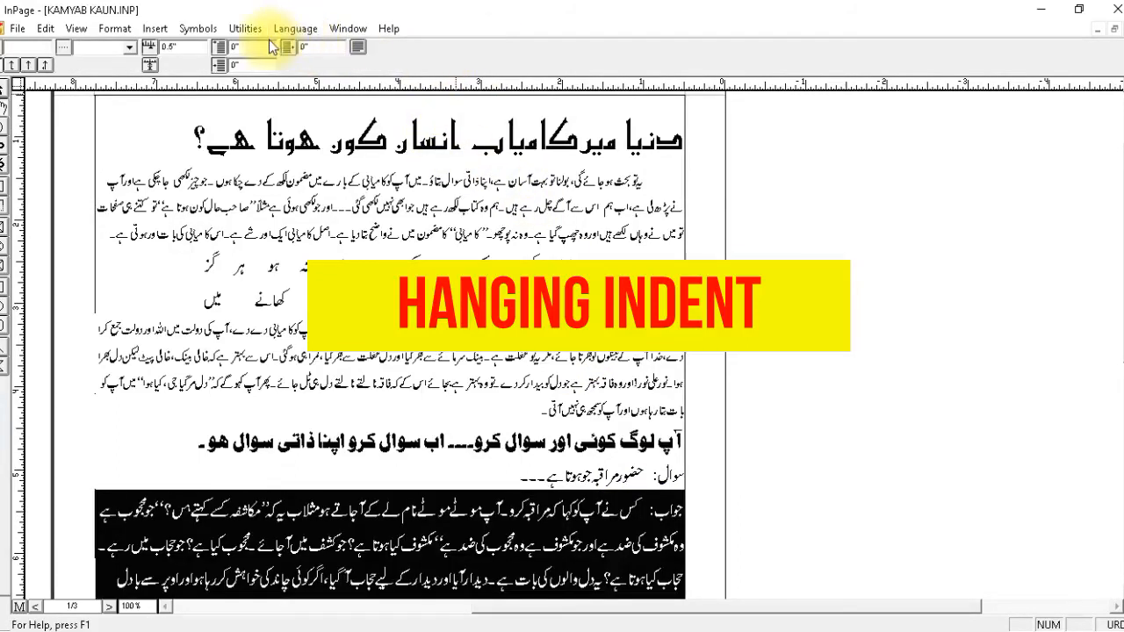
pyautogui.click(152, 52)
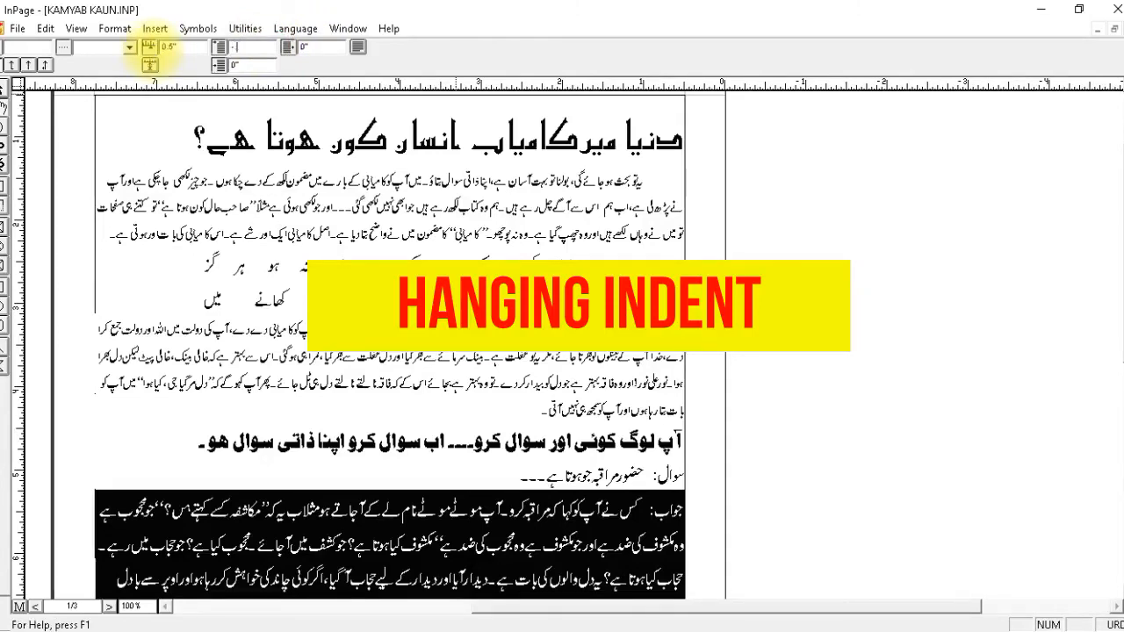
pyautogui.write('-1')
pyautogui.click(249, 66)
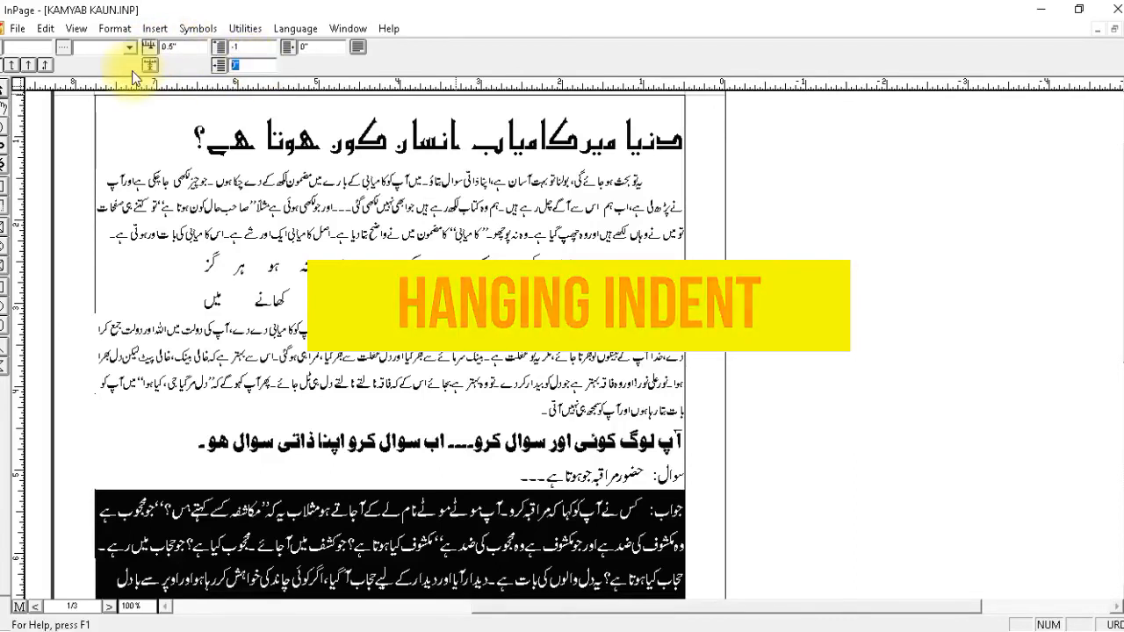
pyautogui.write('1')
pyautogui.press('Return')
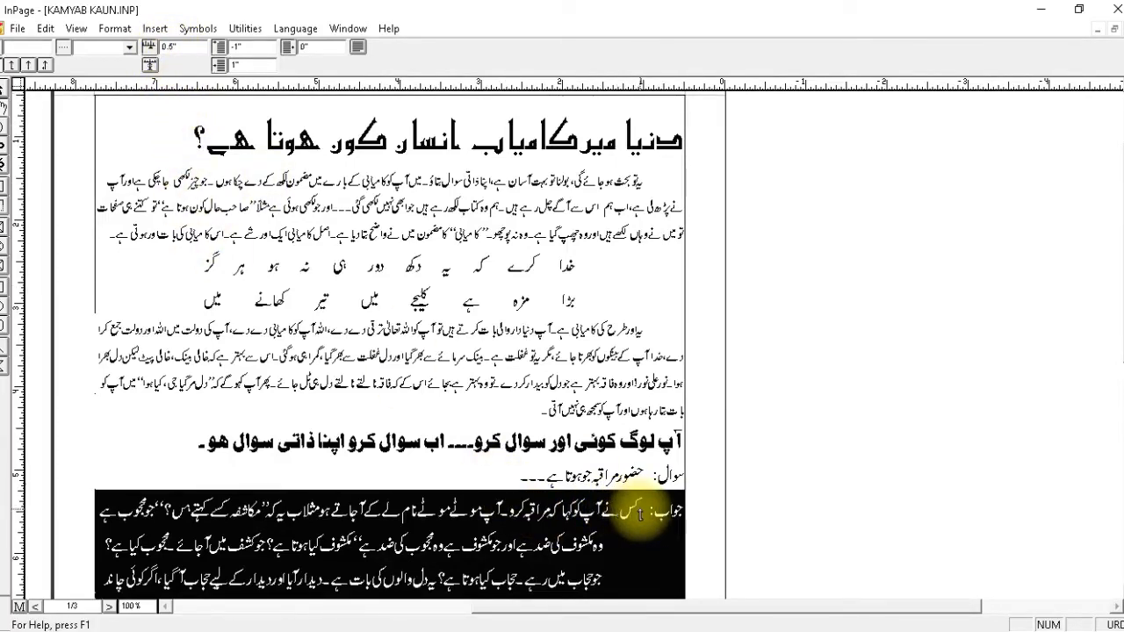
# Set the default tab stop of the selected answer paragraph (جواب:) to 1".
pyautogui.moveTo(182, 47); pyautogui.dragTo(131, 51)
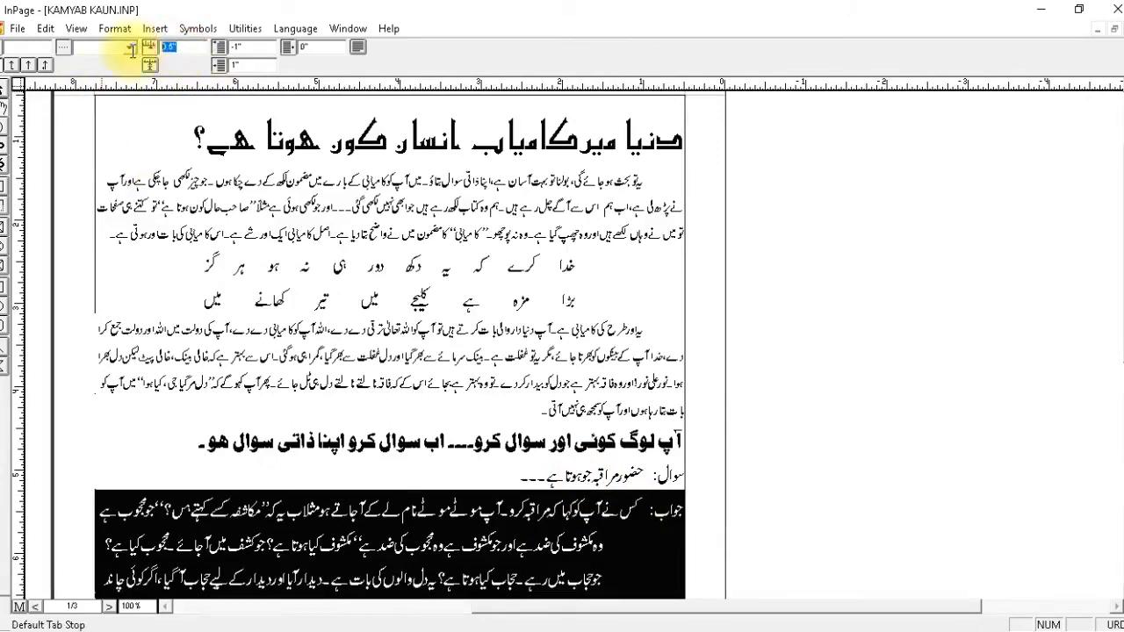
pyautogui.write('1')
pyautogui.press('Return')
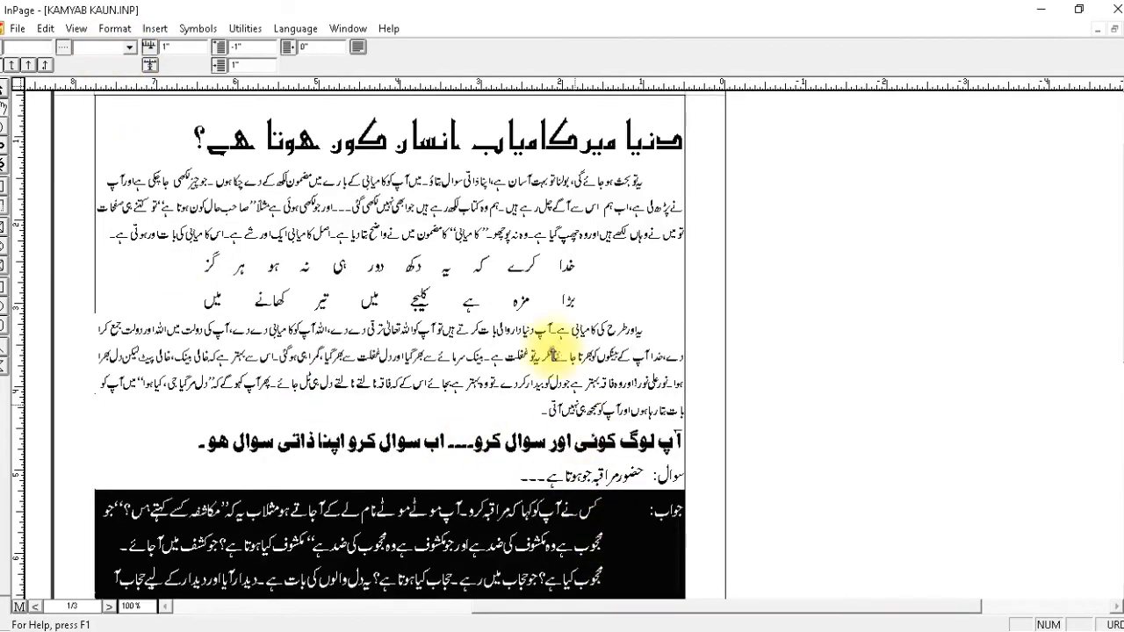
pyautogui.click(358, 47)
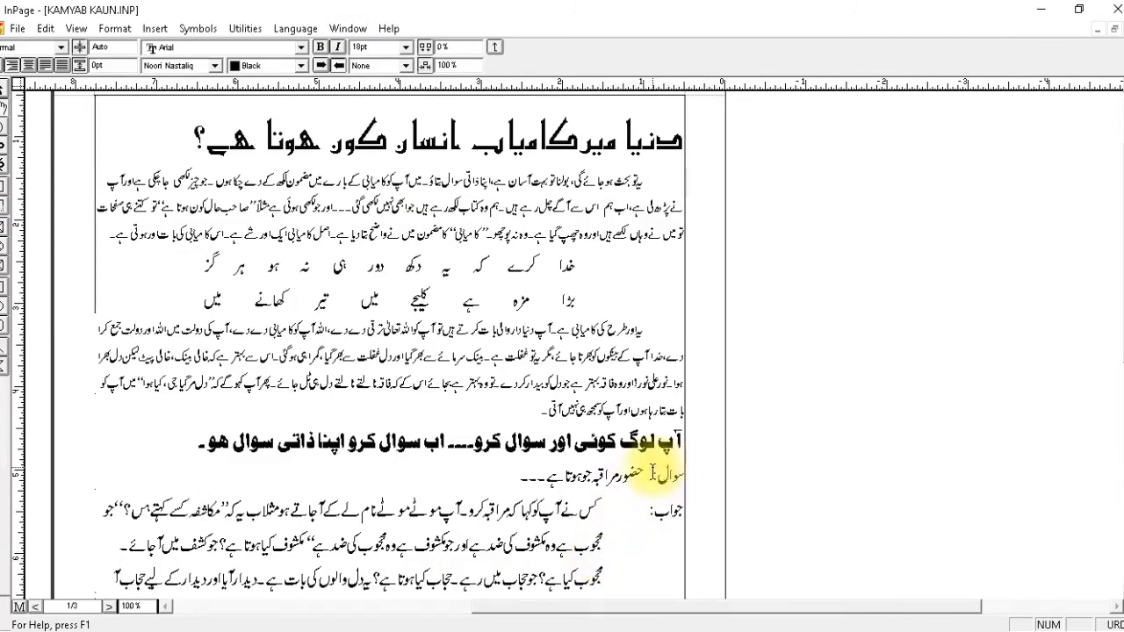
# Set the default tab stop of the question line (سوال:) to 1" as well.
pyautogui.click(653, 474)
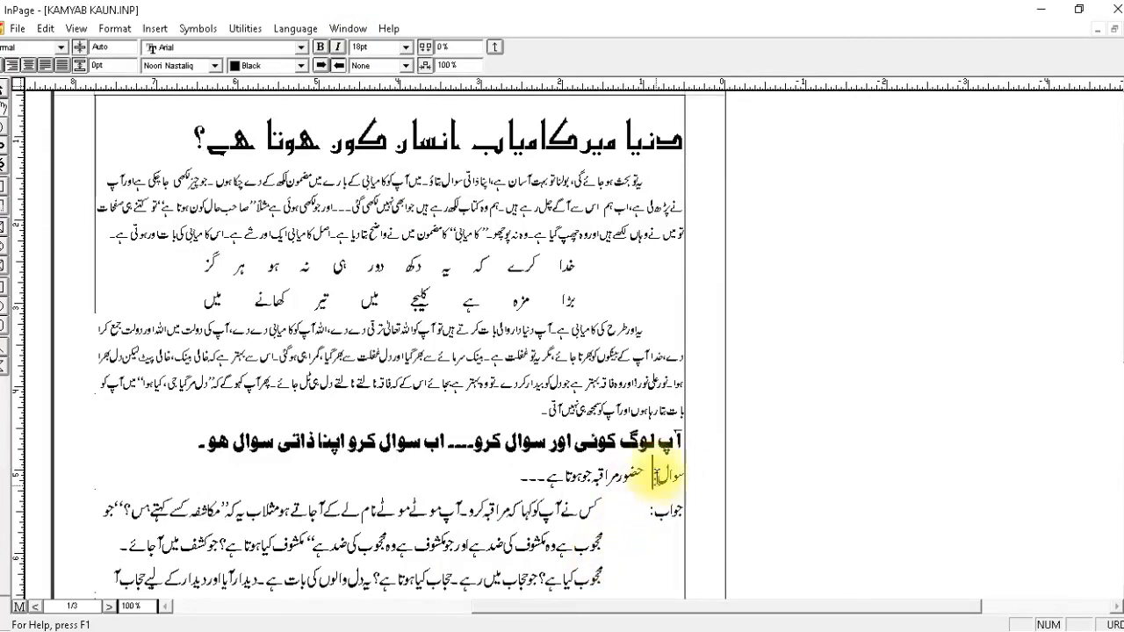
pyautogui.click(494, 47)
pyautogui.moveTo(185, 47); pyautogui.dragTo(58, 54)
pyautogui.write('1')
pyautogui.press('Return')
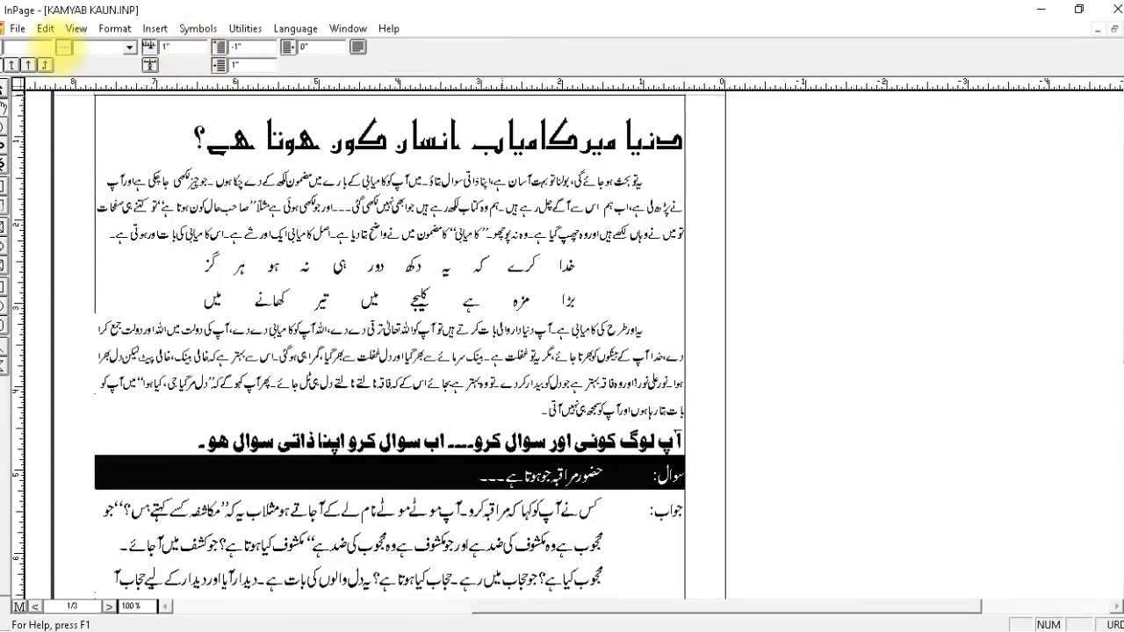
pyautogui.click(356, 49)
pyautogui.click(663, 464)
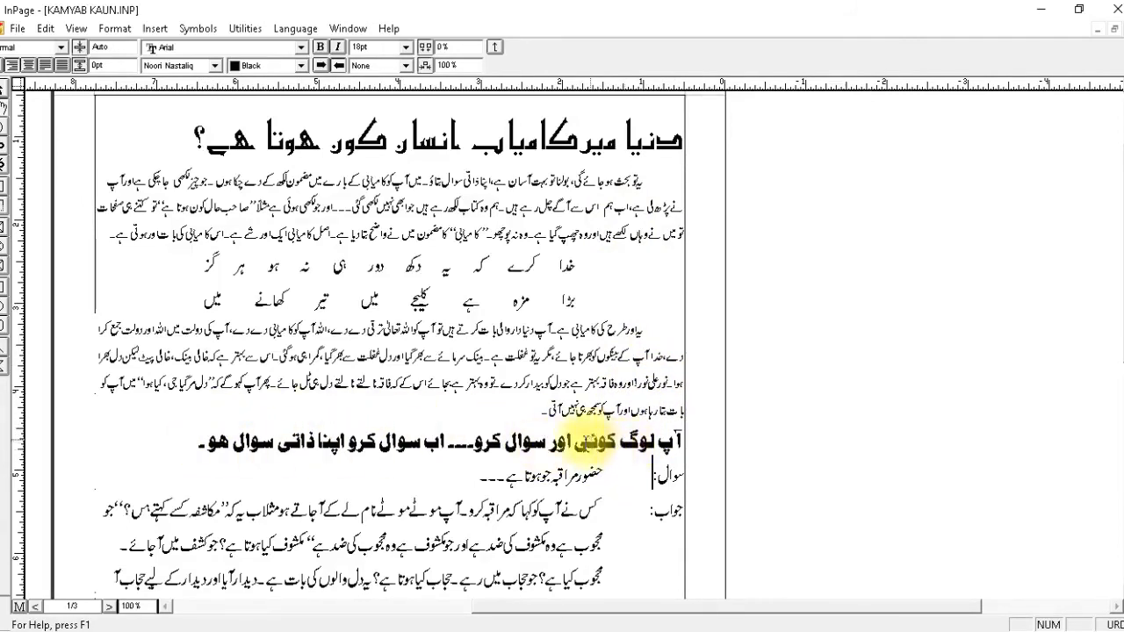
# Center the Bombay Black line above the question.
pyautogui.click(489, 439)
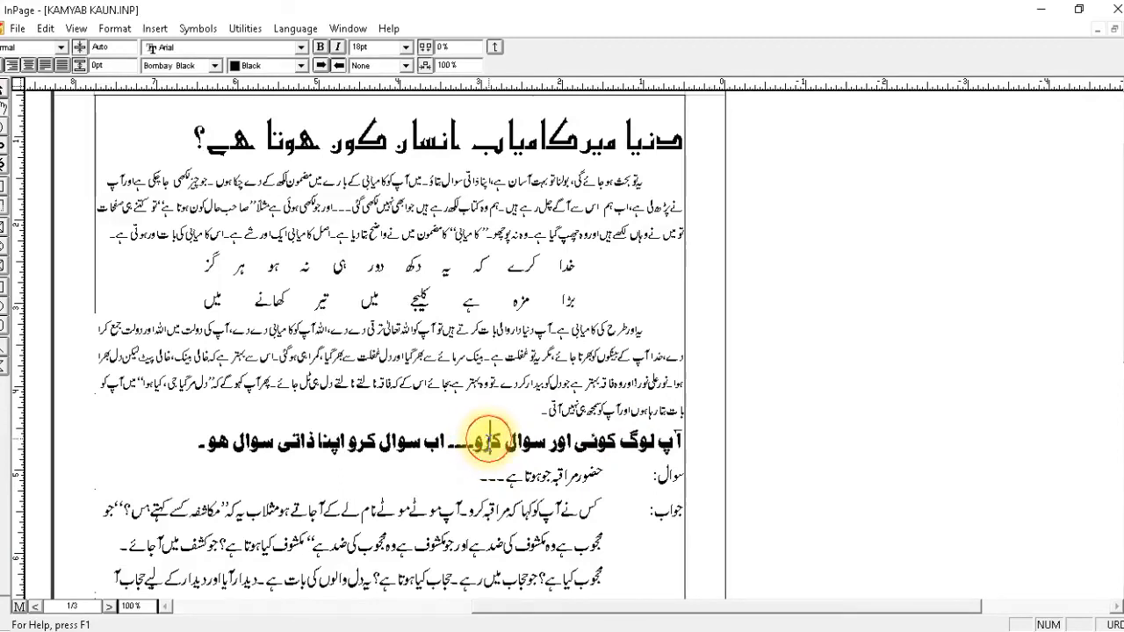
pyautogui.click(33, 71)
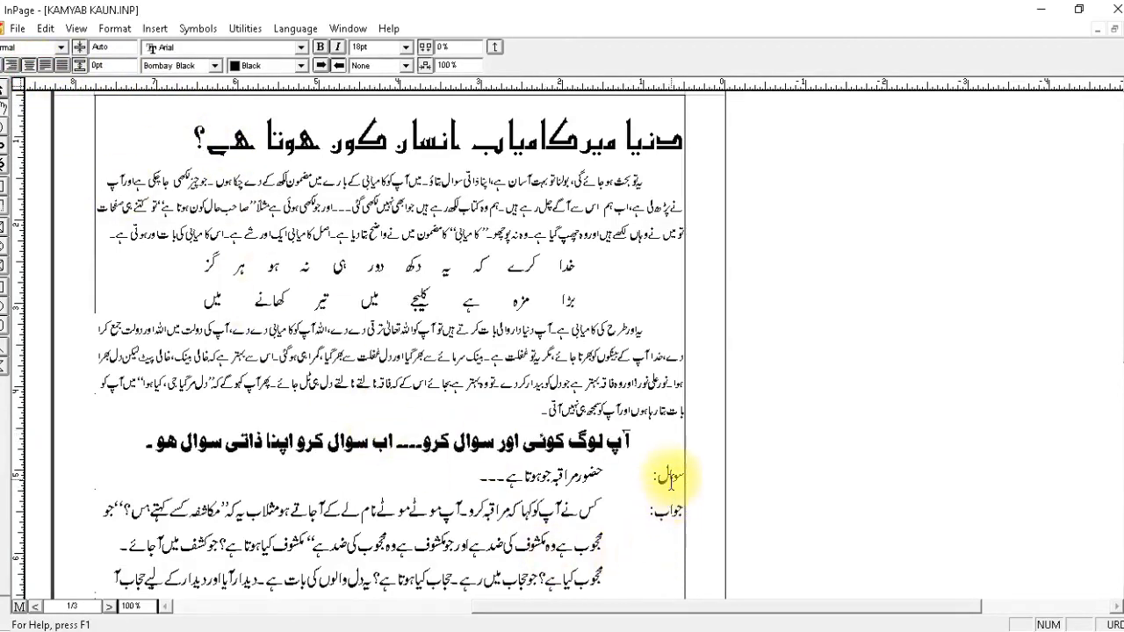
pyautogui.click(674, 481)
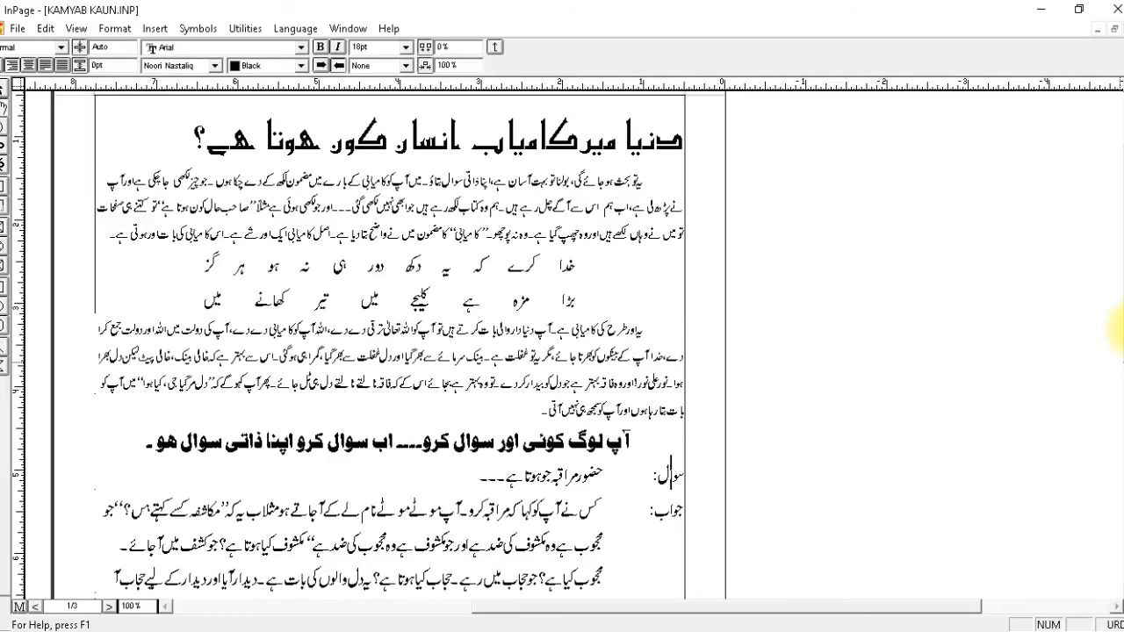
# Center the two verse lines that follow the answer paragraph.
pyautogui.scroll(-3, 1104, 231)
pyautogui.click(626, 570)
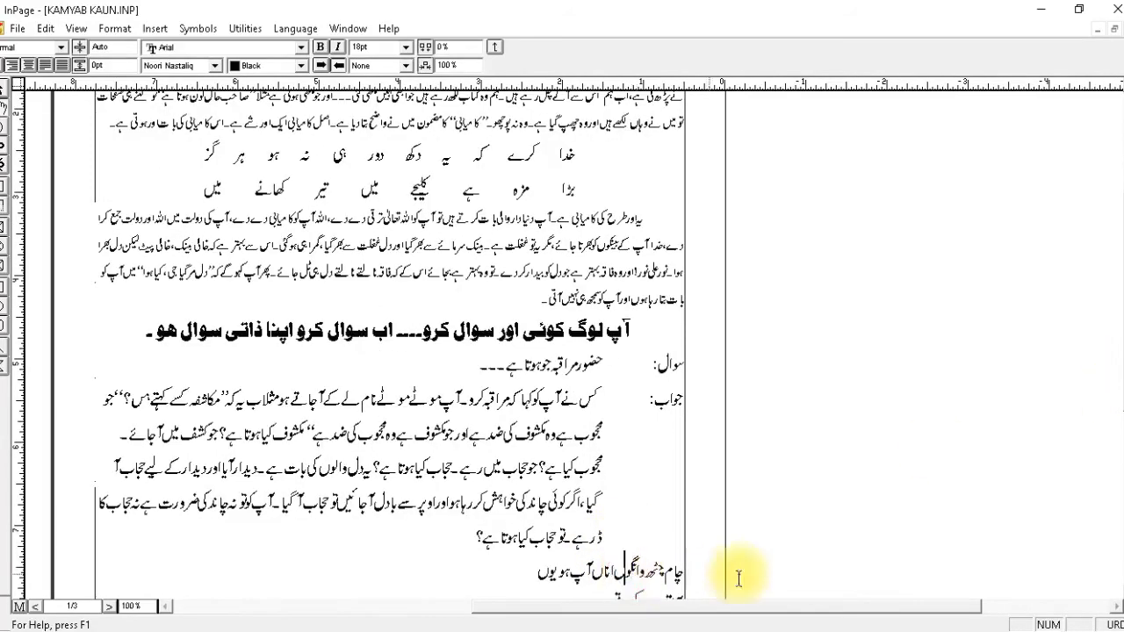
pyautogui.scroll(-2, 1119, 586)
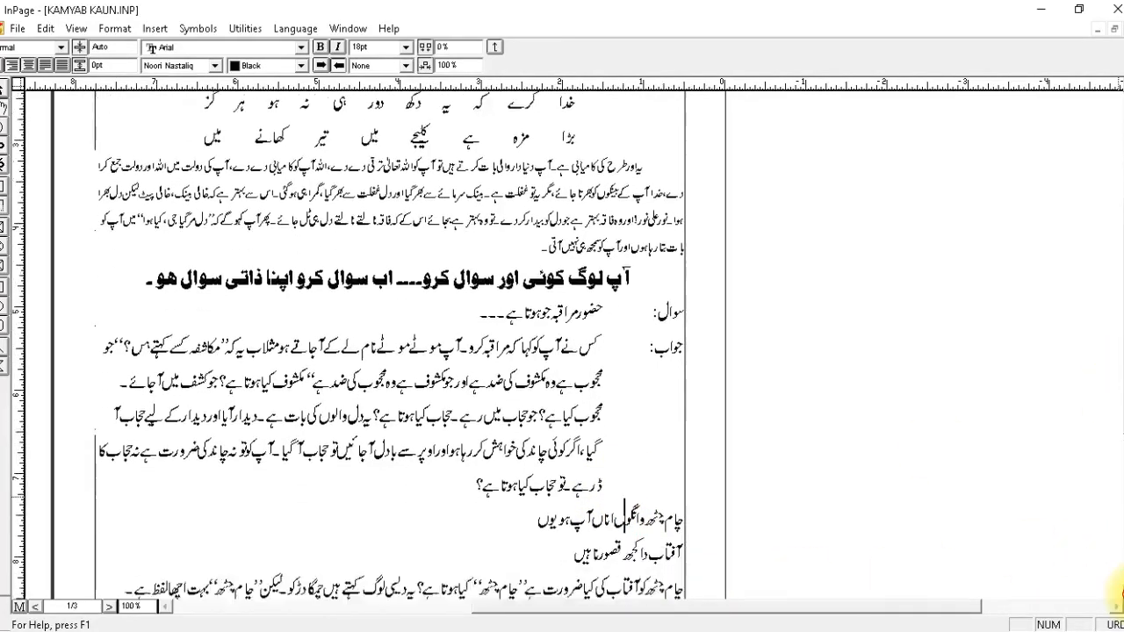
pyautogui.moveTo(558, 536); pyautogui.dragTo(715, 492)
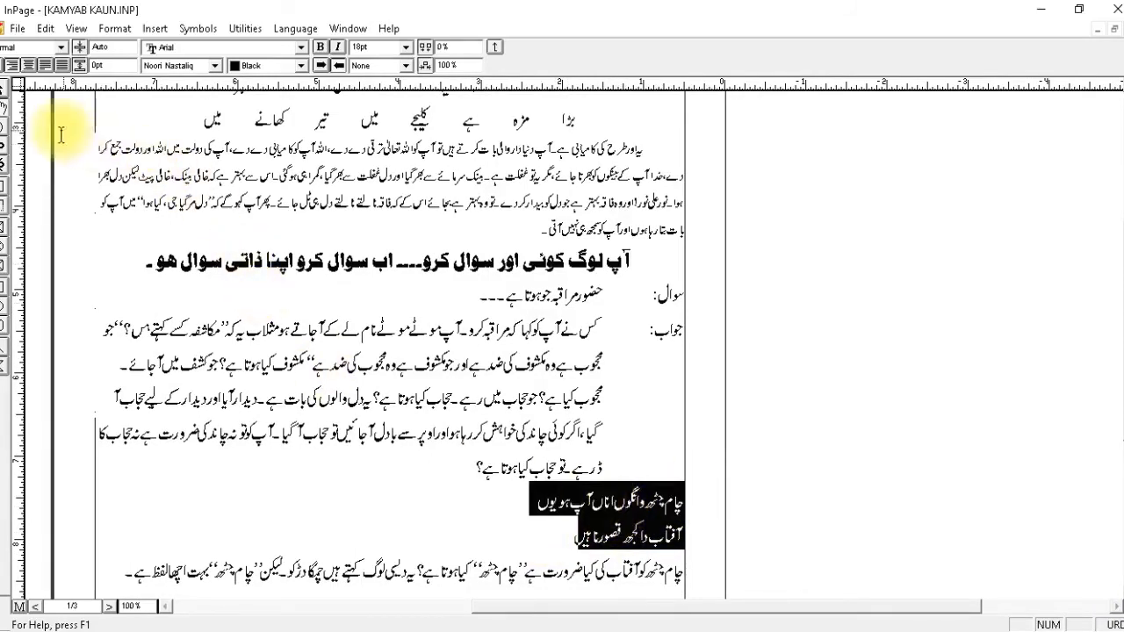
pyautogui.click(29, 65)
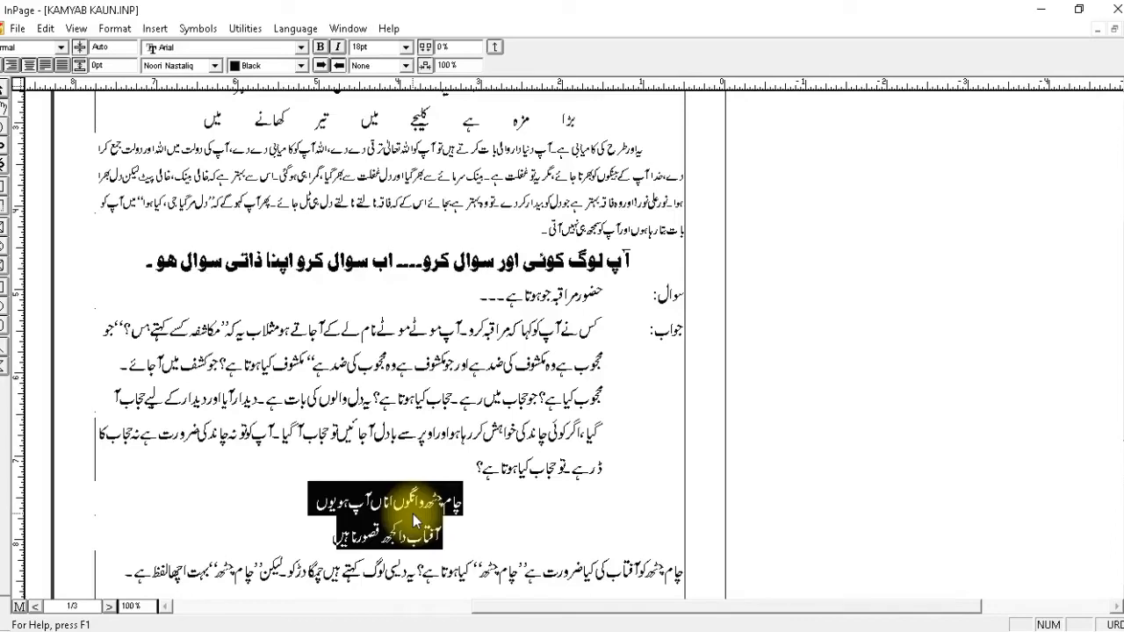
pyautogui.click(482, 465)
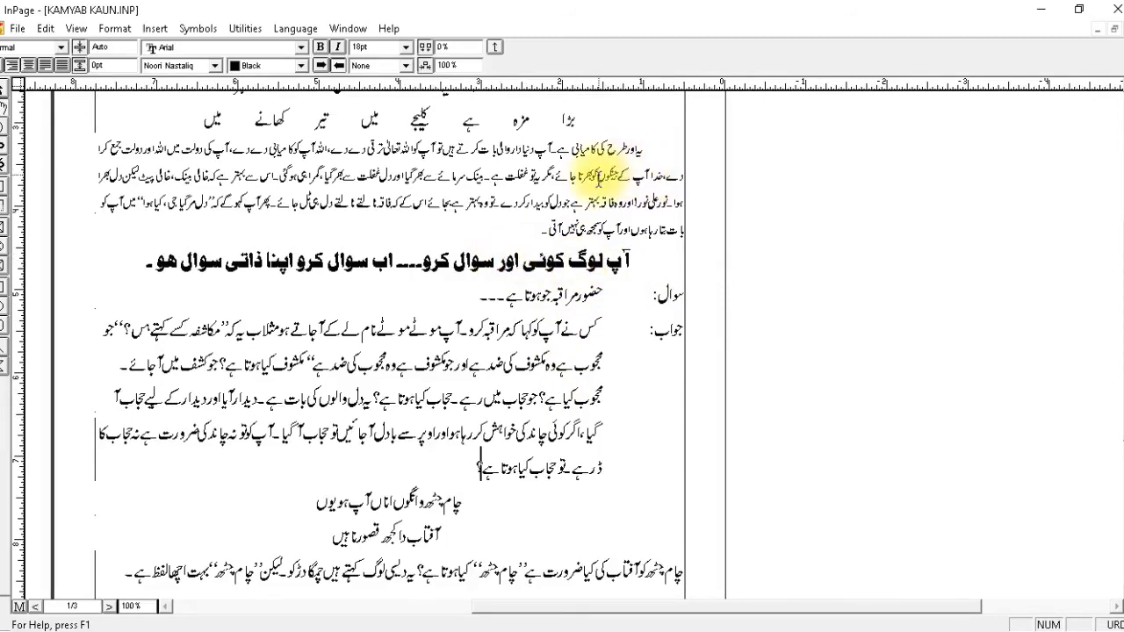
# Open the style sheet definitions for the document.
pyautogui.scroll(2, 1108, 91)
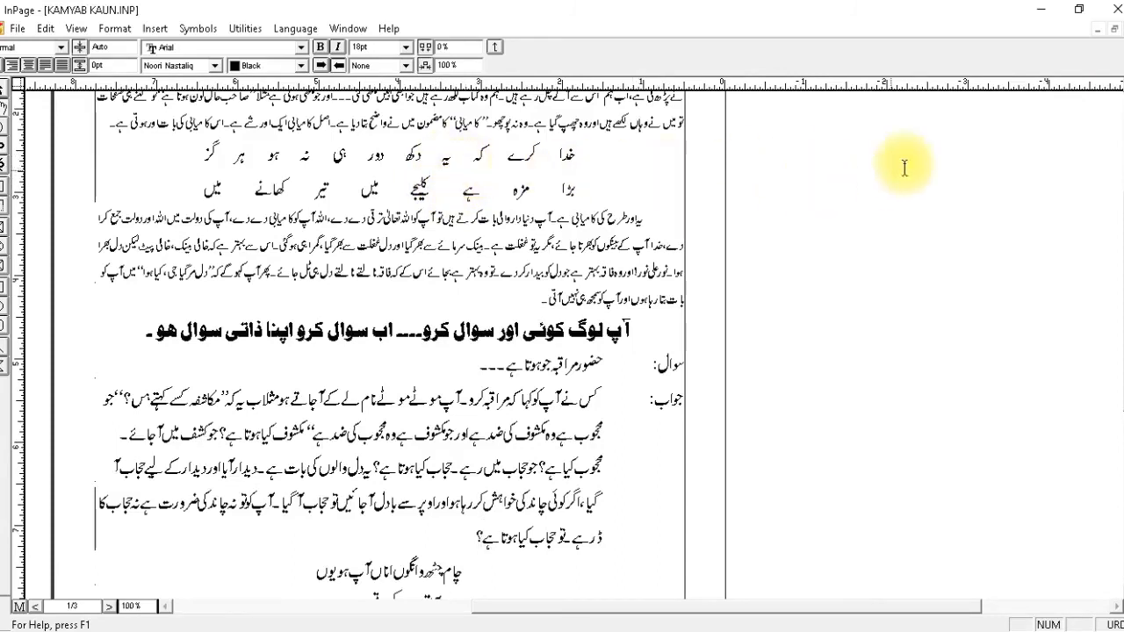
pyautogui.scroll(2, 1111, 84)
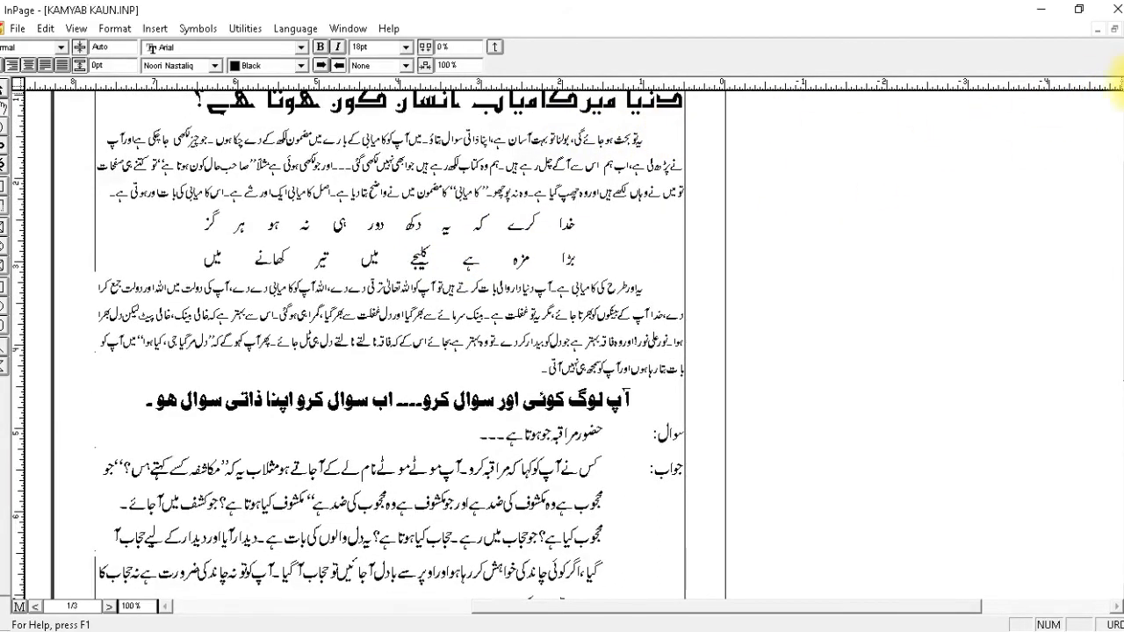
pyautogui.scroll(2, 1117, 83)
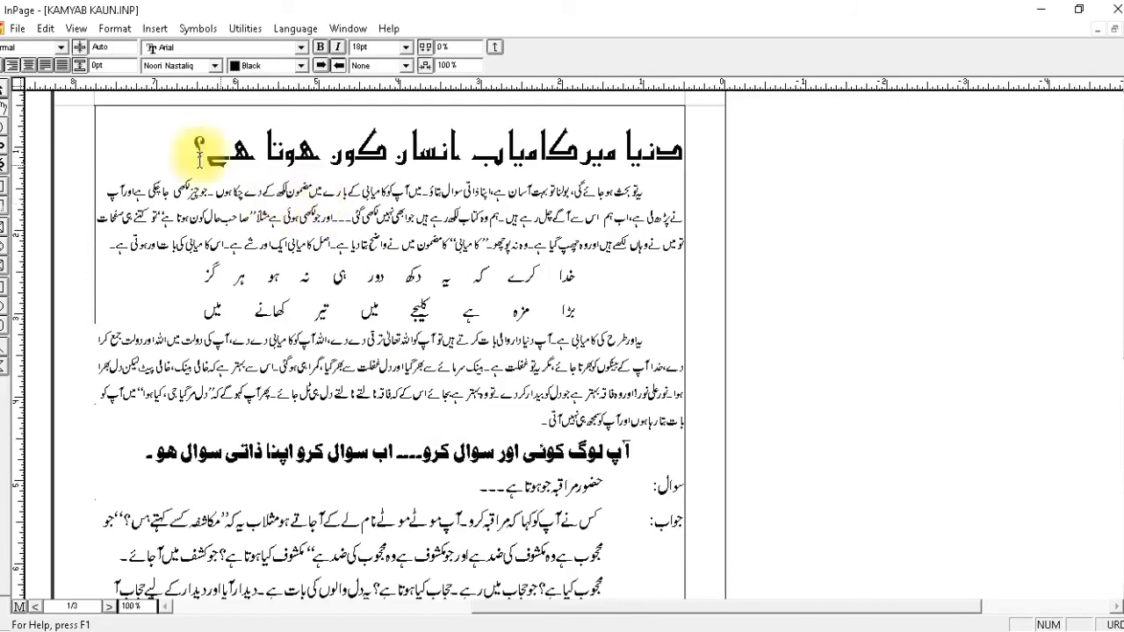
pyautogui.click(114, 31)
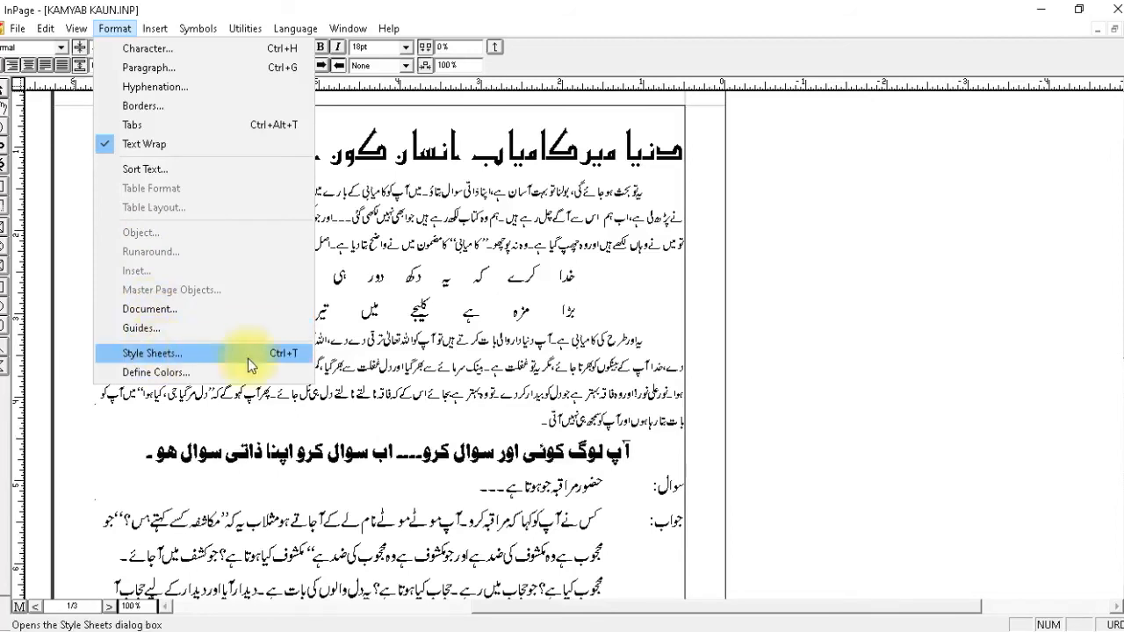
pyautogui.click(242, 352)
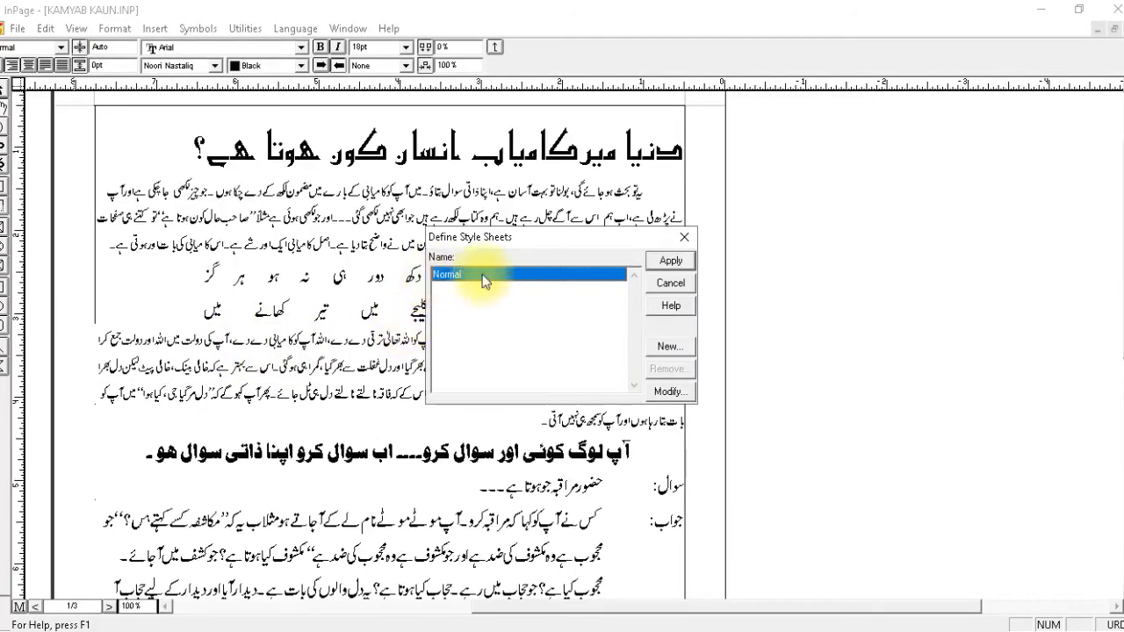
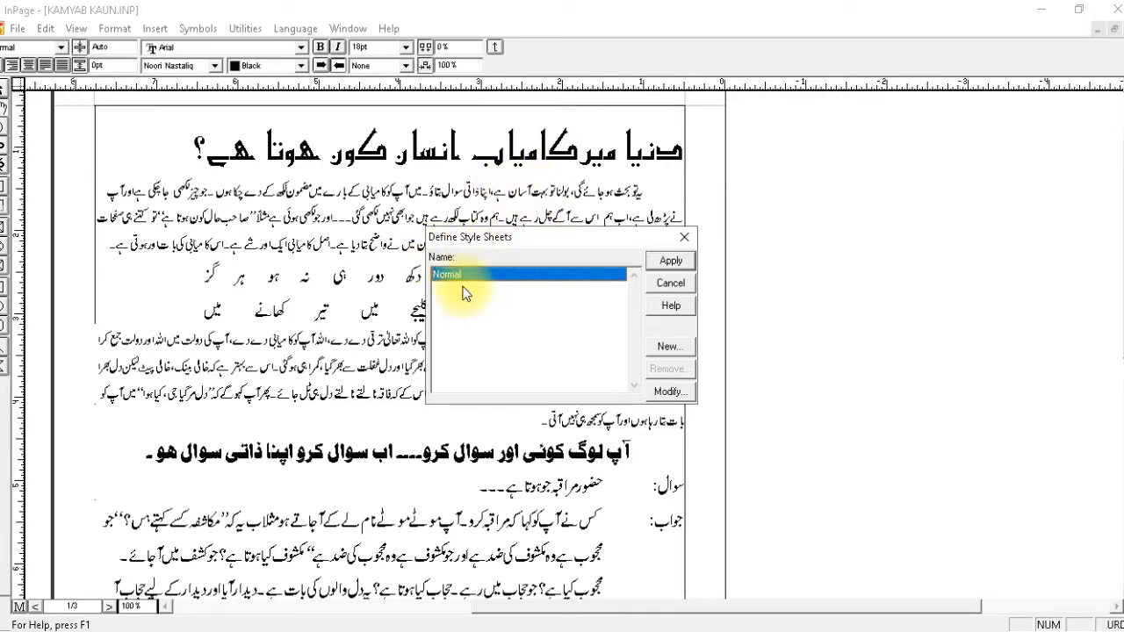
# Modify the Normal style sheet and assign n as its Control + Shift key equivalent.
pyautogui.click(671, 393)
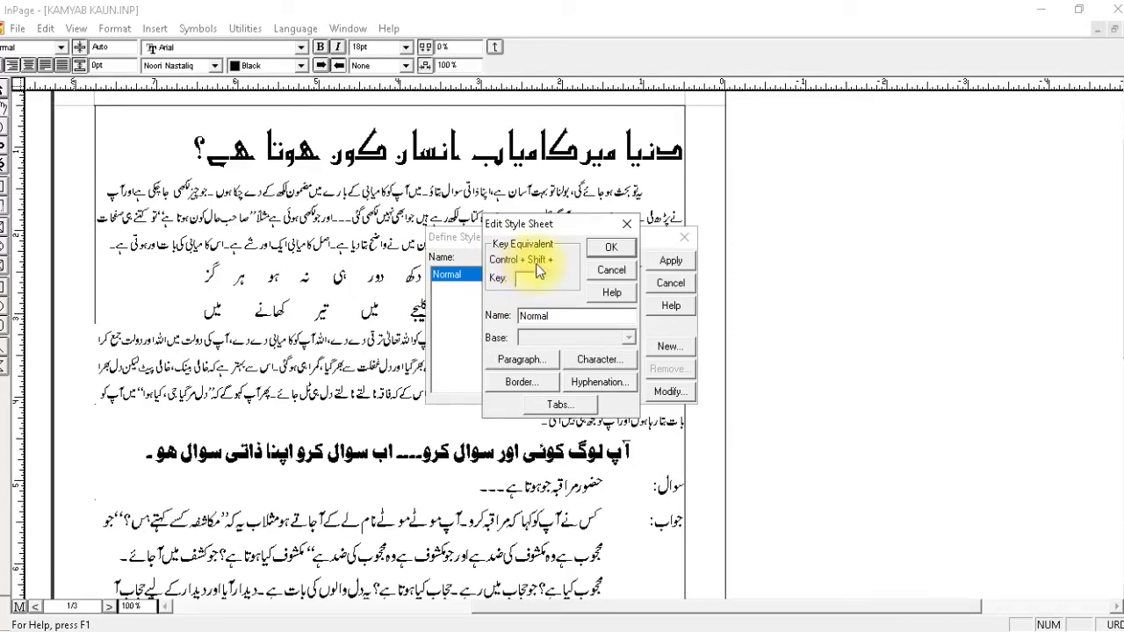
pyautogui.click(524, 278)
pyautogui.press('BackSpace')
pyautogui.write('n')
# Set the Normal style's paragraph preferences to Justified alignment, a beginning indent of 0 and a first line indent of .5.
pyautogui.click(538, 367)
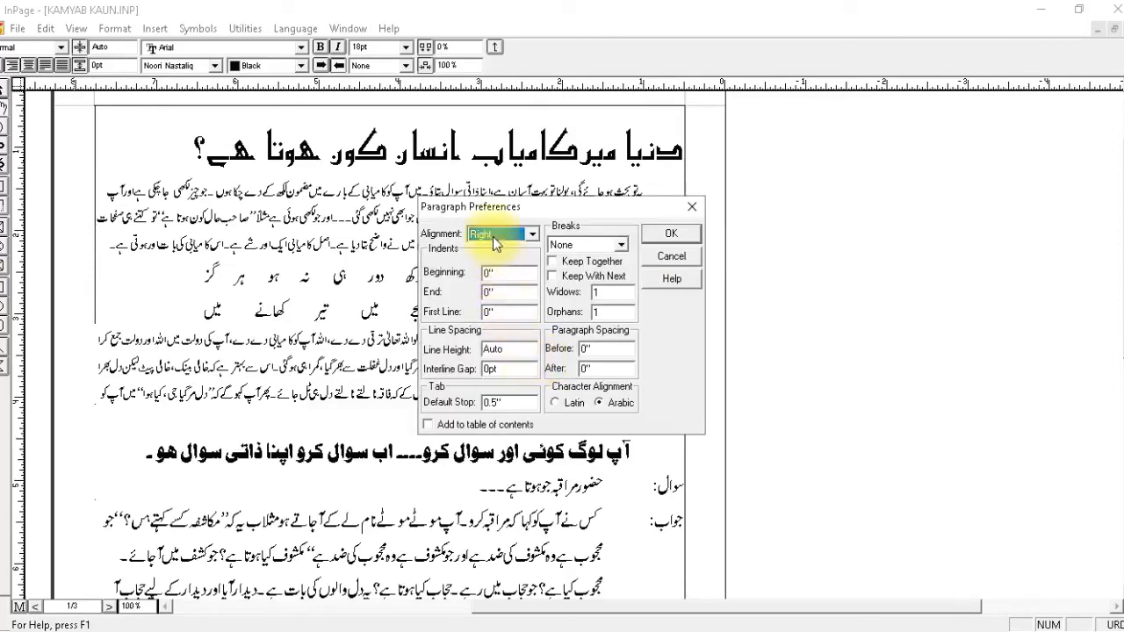
pyautogui.click(494, 235)
pyautogui.click(481, 282)
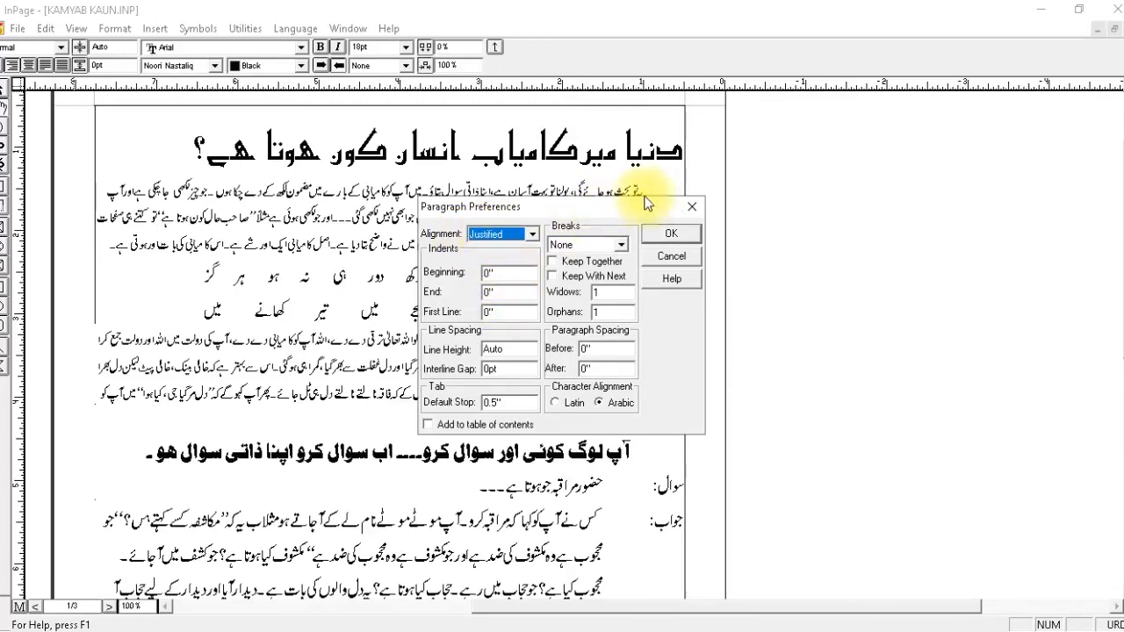
pyautogui.moveTo(506, 276); pyautogui.dragTo(446, 281)
pyautogui.write('.5')
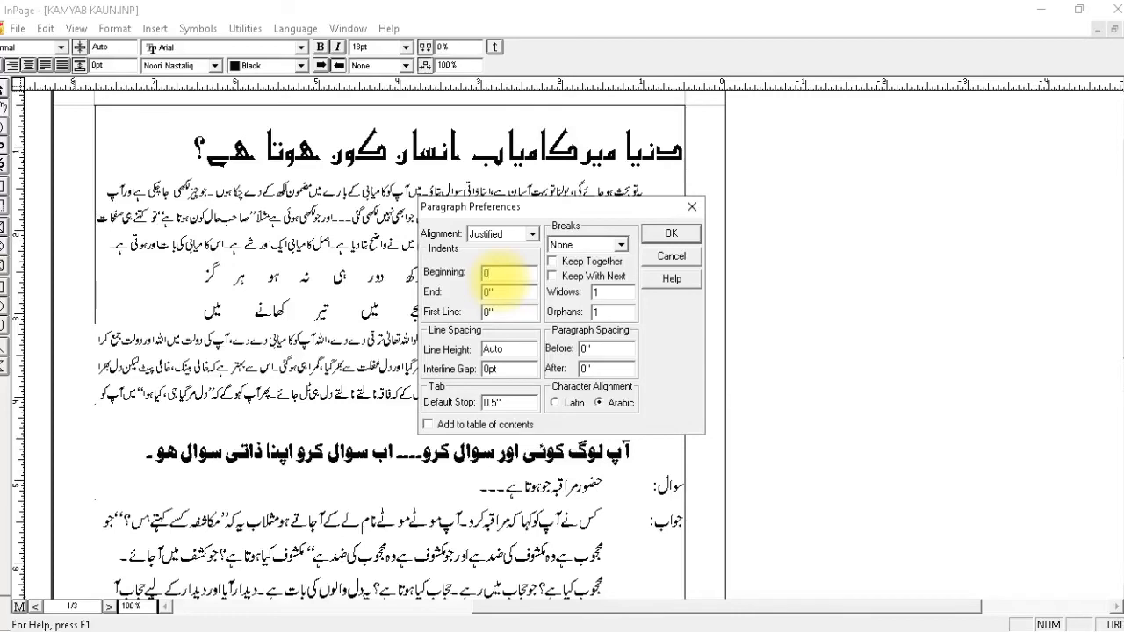
pyautogui.moveTo(508, 312); pyautogui.dragTo(416, 324)
pyautogui.write('.5')
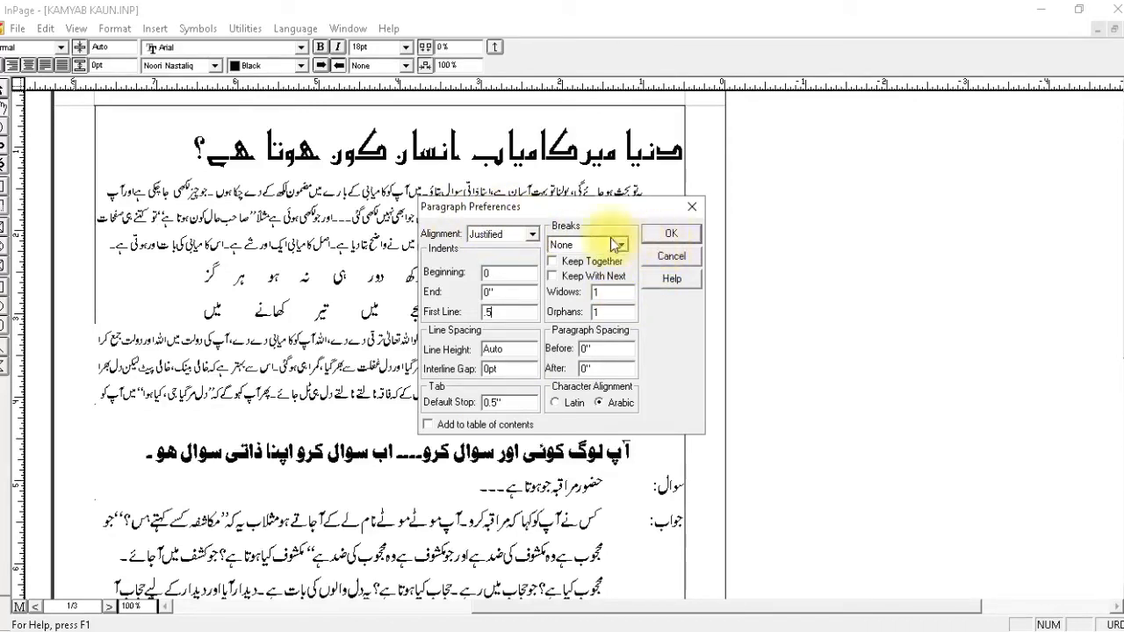
pyautogui.click(654, 234)
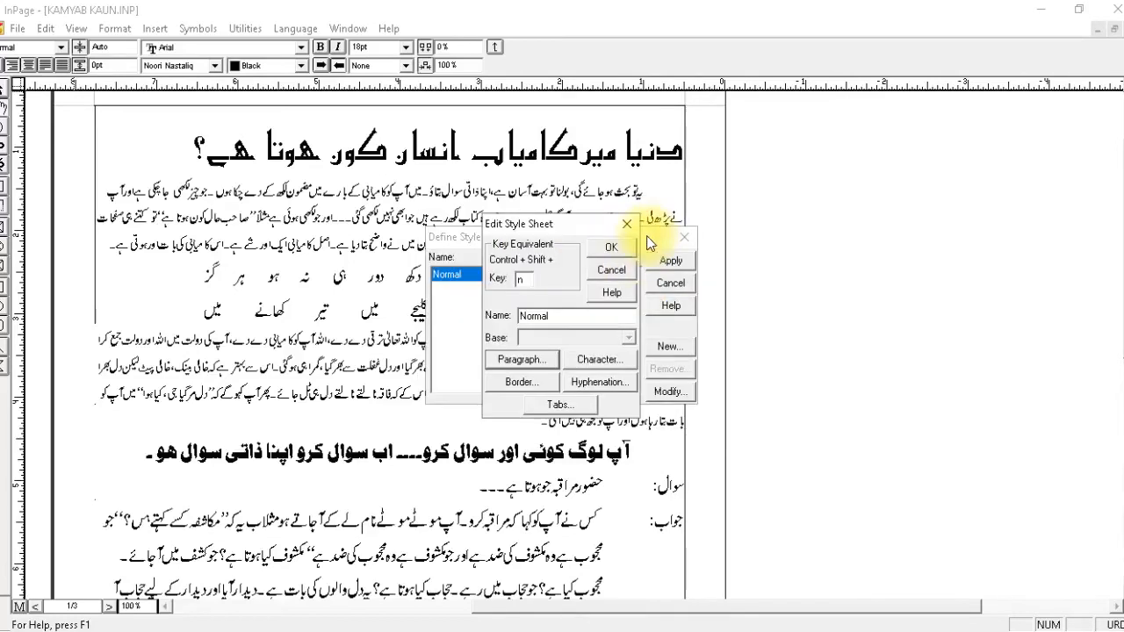
# Set the Normal style's character size to 14 with bold, and save the style.
pyautogui.click(585, 356)
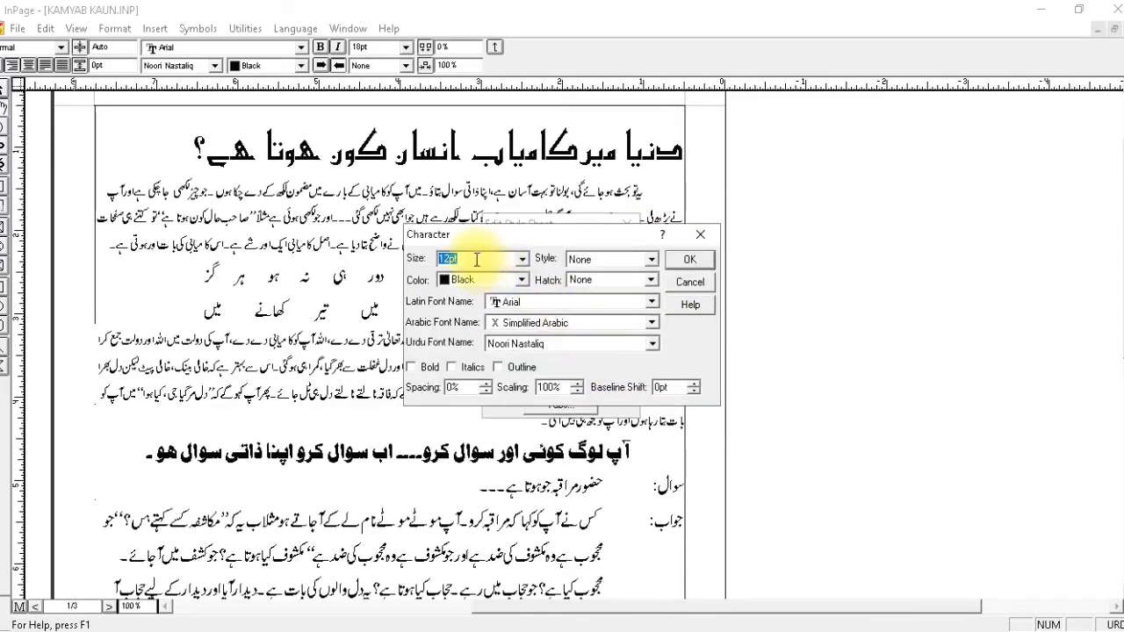
pyautogui.write('14')
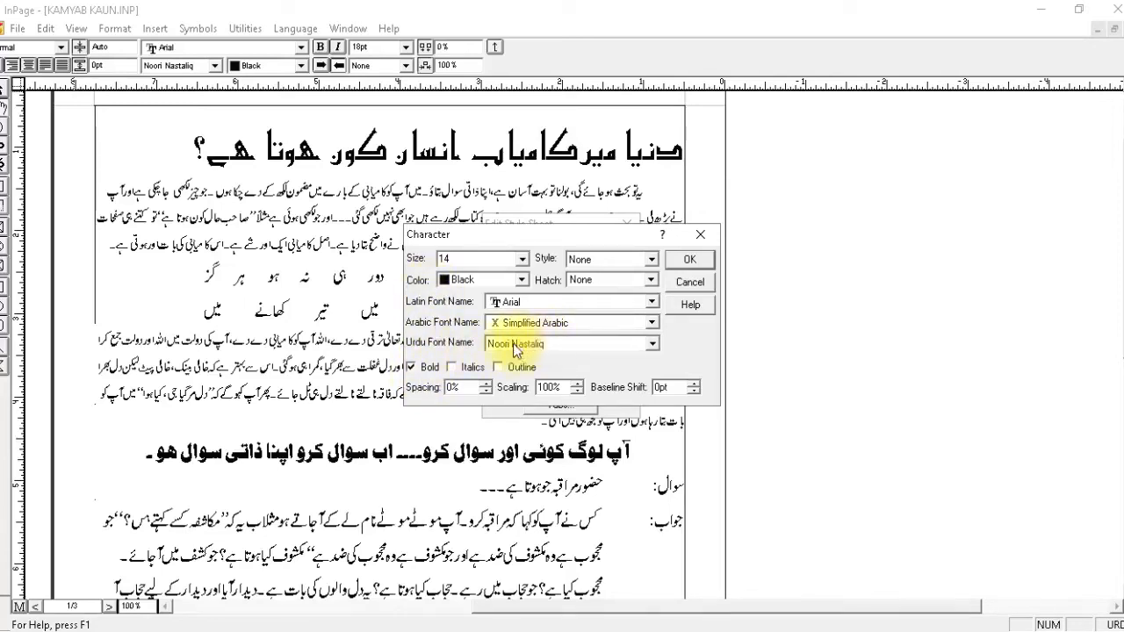
pyautogui.click(682, 258)
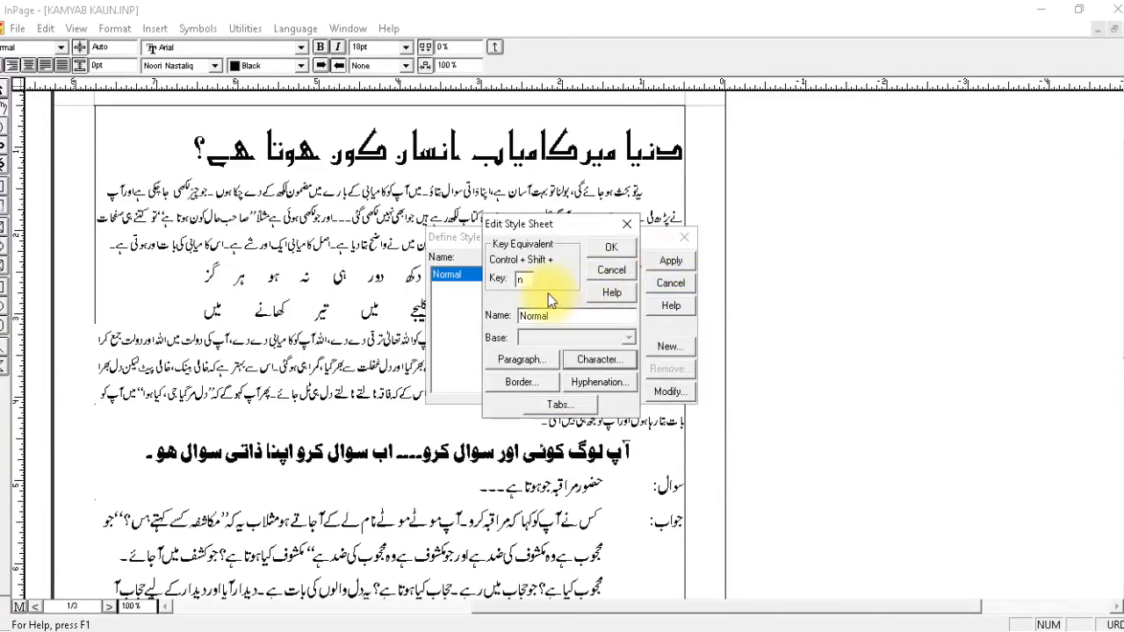
pyautogui.click(611, 248)
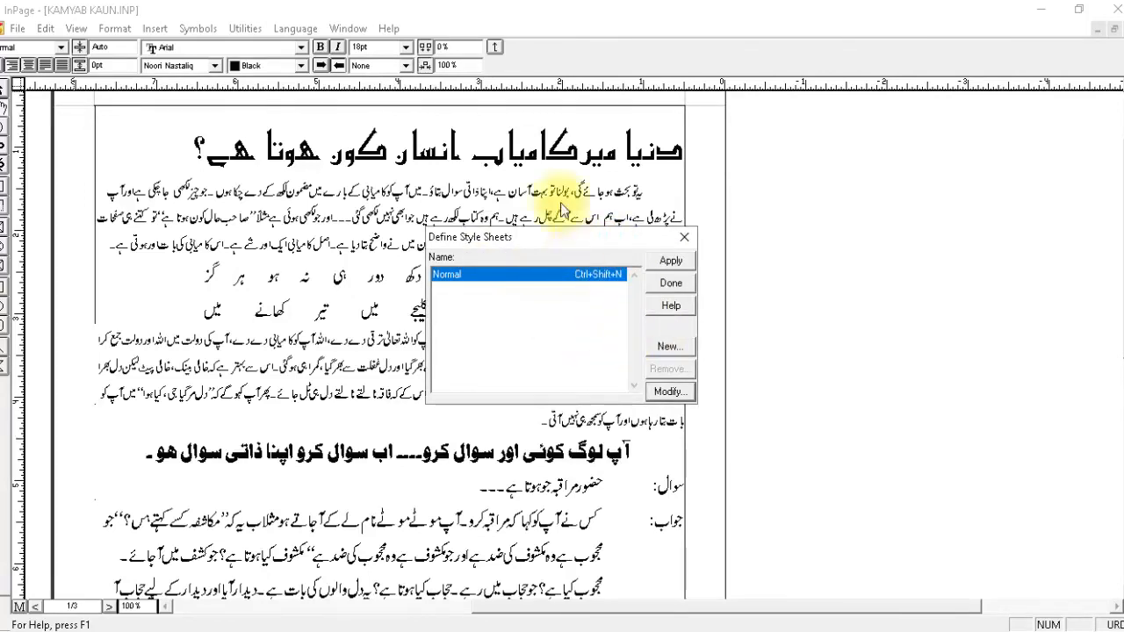
# Create a new style sheet named heading1.
pyautogui.click(669, 347)
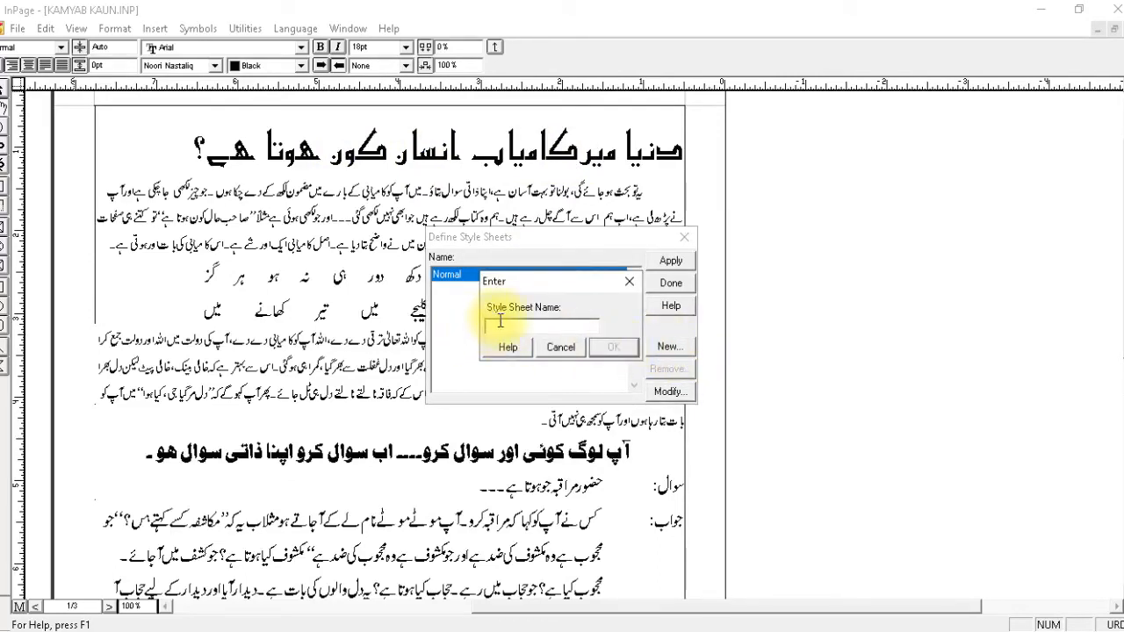
pyautogui.write('heading1')
pyautogui.click(603, 348)
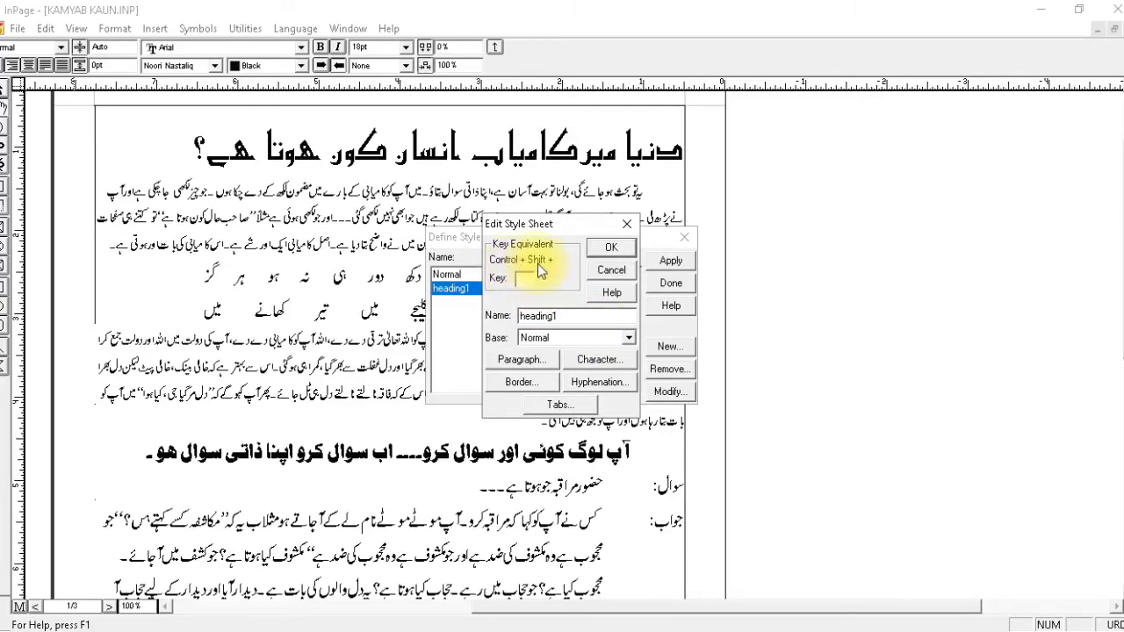
# Assign 1 as the Control + Shift key equivalent of heading1 and base the style on Normal.
pyautogui.click(523, 278)
pyautogui.write('1')
pyautogui.click(557, 341)
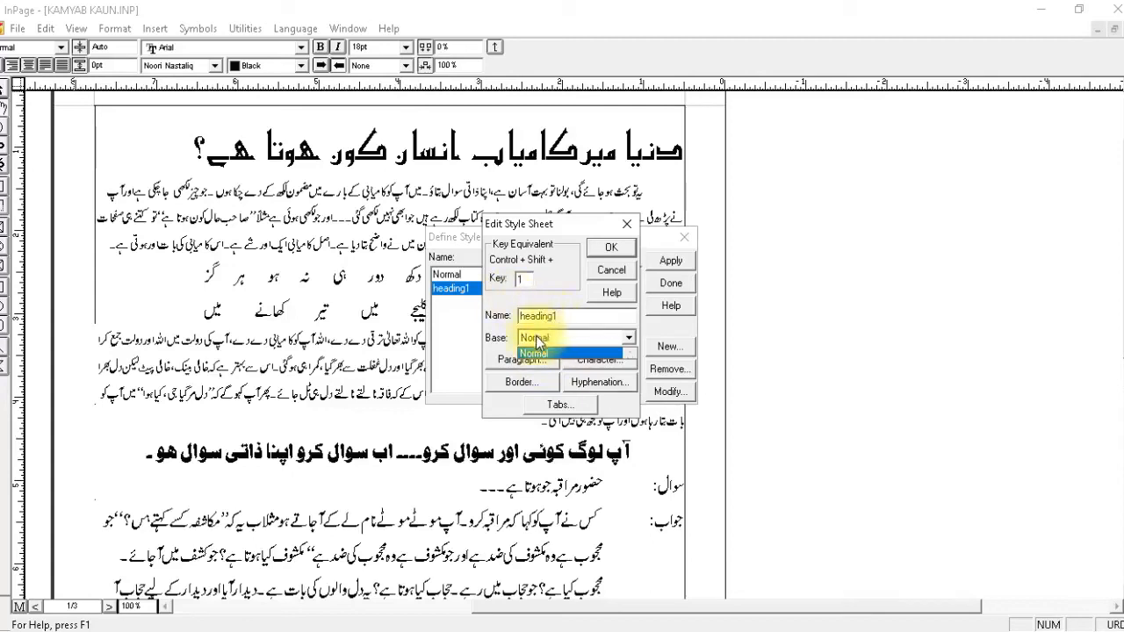
pyautogui.click(537, 343)
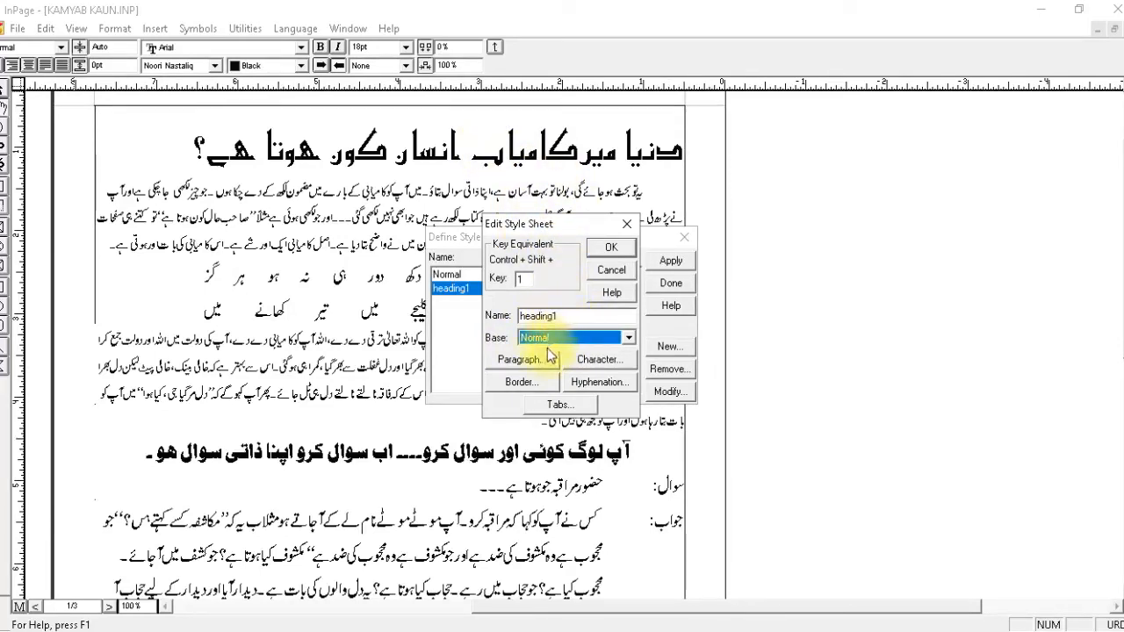
pyautogui.click(518, 279)
pyautogui.press('BackSpace')
pyautogui.write('1')
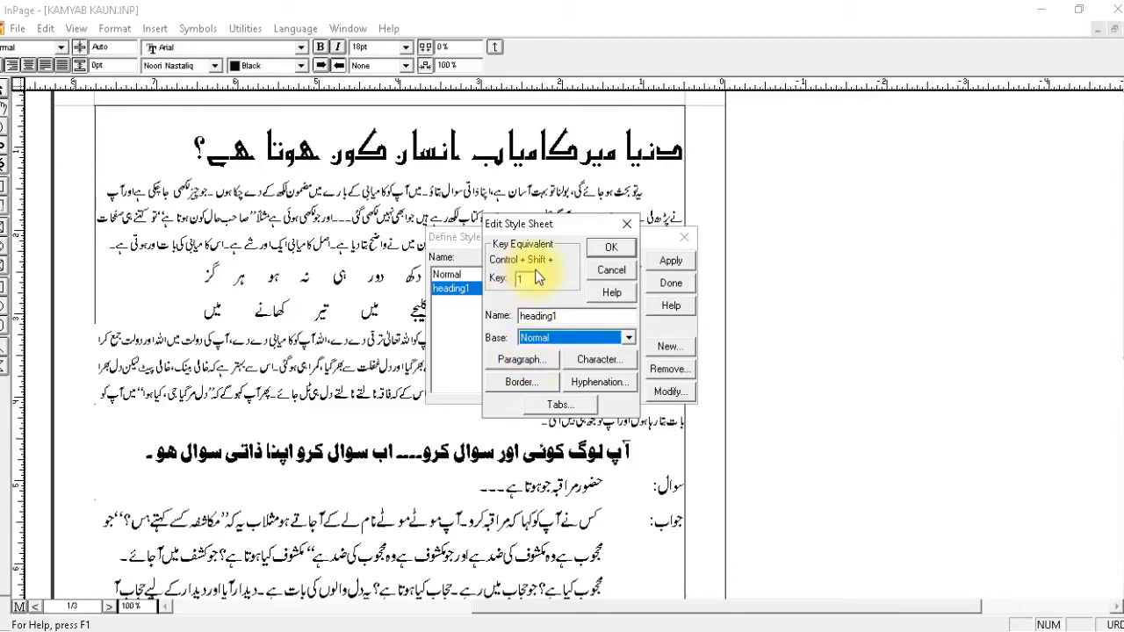
# Set the heading1 style's paragraph alignment to Right and its first line indent to 0.
pyautogui.click(527, 358)
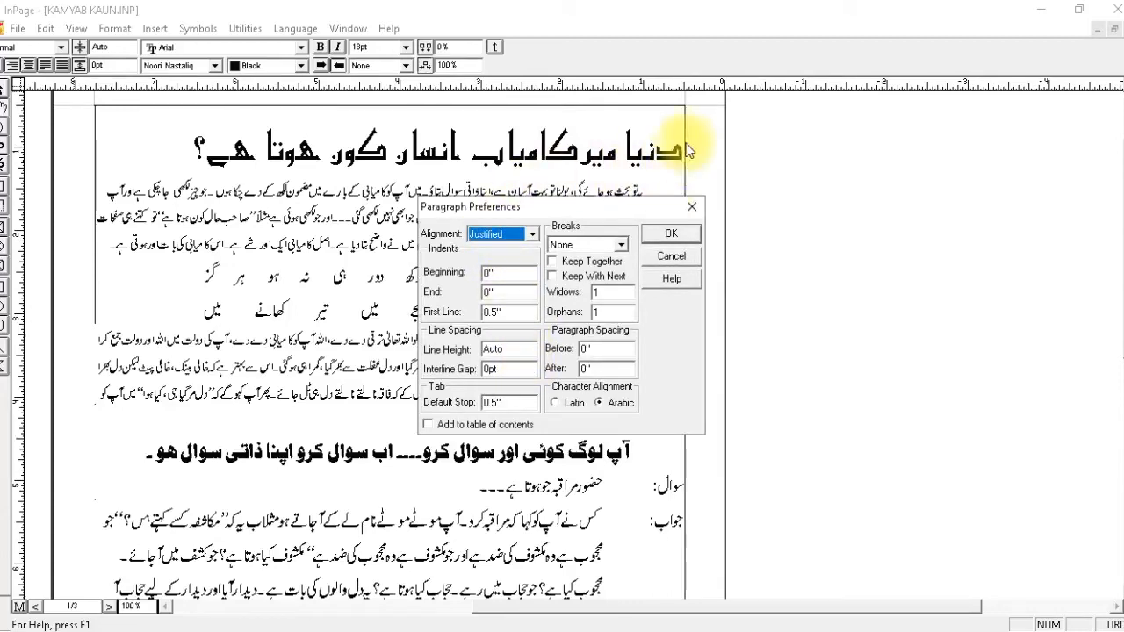
pyautogui.click(479, 234)
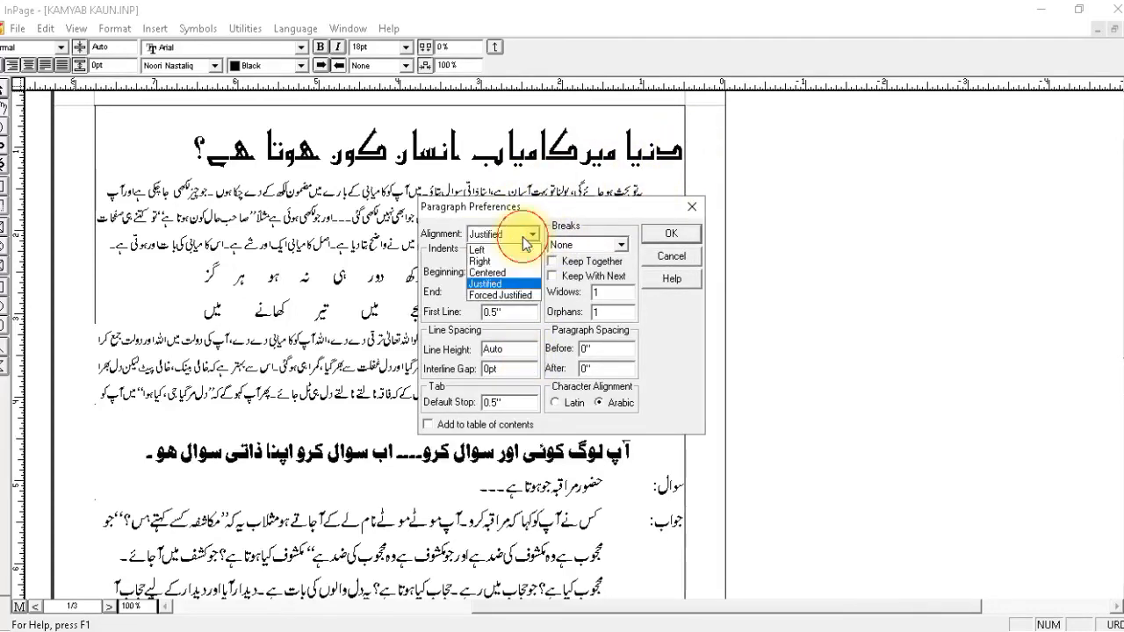
pyautogui.click(473, 263)
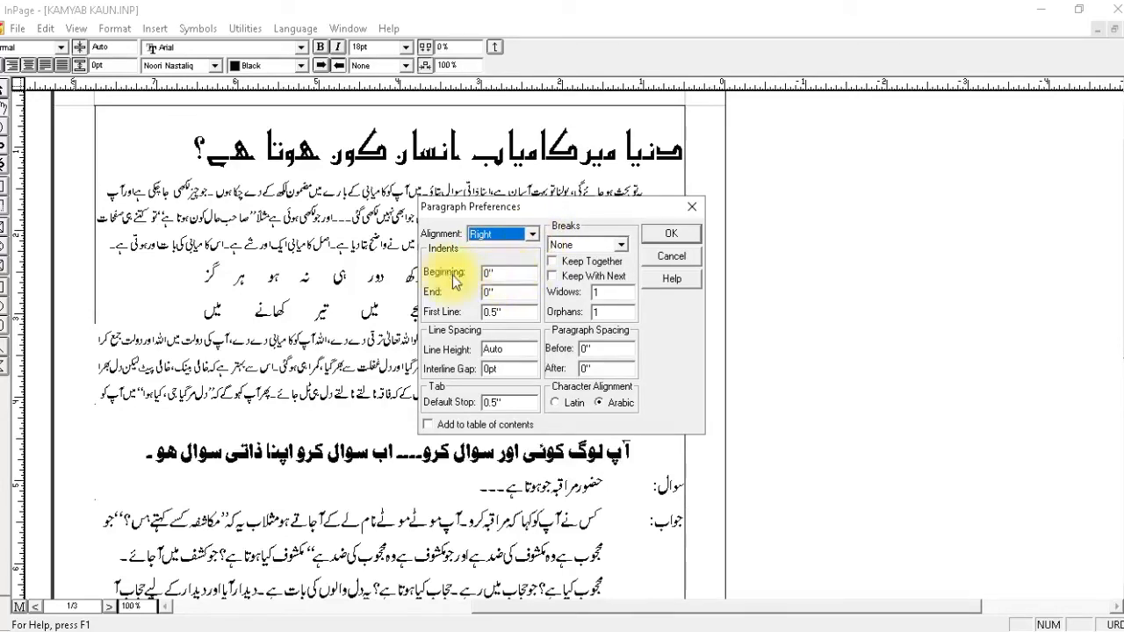
pyautogui.doubleClick(503, 313)
pyautogui.write('0')
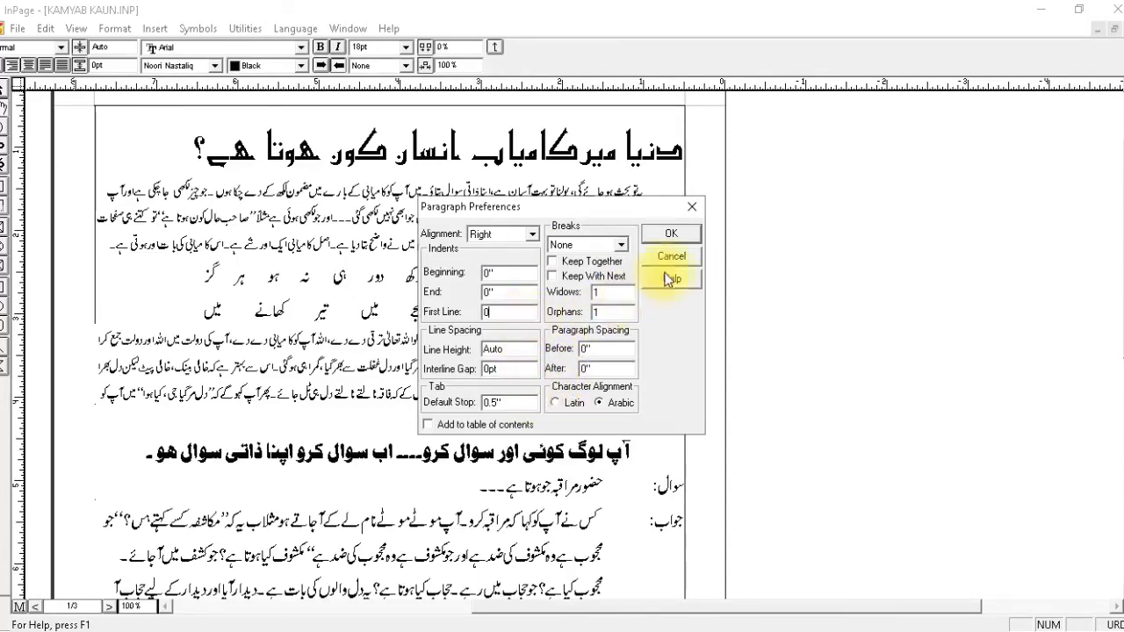
pyautogui.click(694, 234)
# Set the heading1 style's character size to 36 and its Urdu font to Akram, and save the style.
pyautogui.click(591, 363)
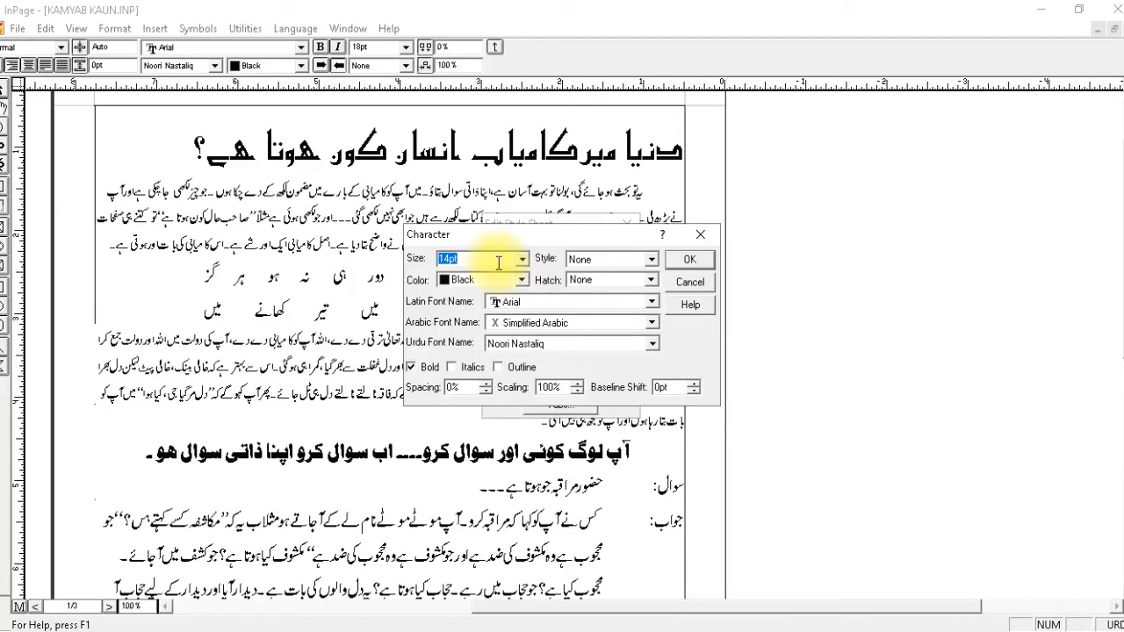
pyautogui.write('36')
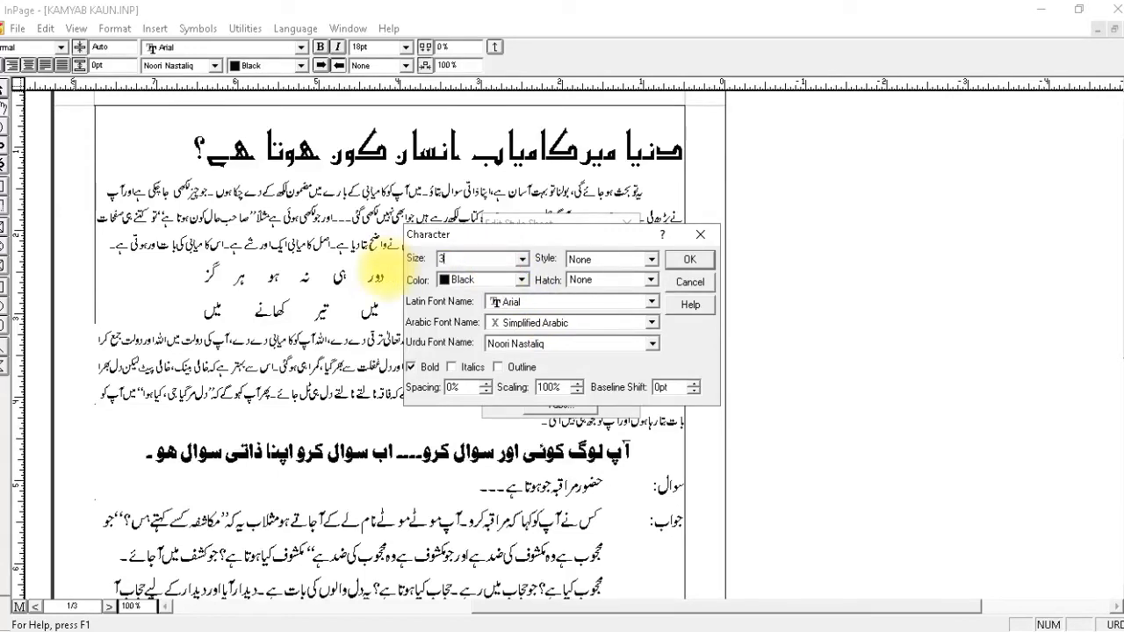
pyautogui.click(524, 344)
pyautogui.scroll(-2, 522, 379)
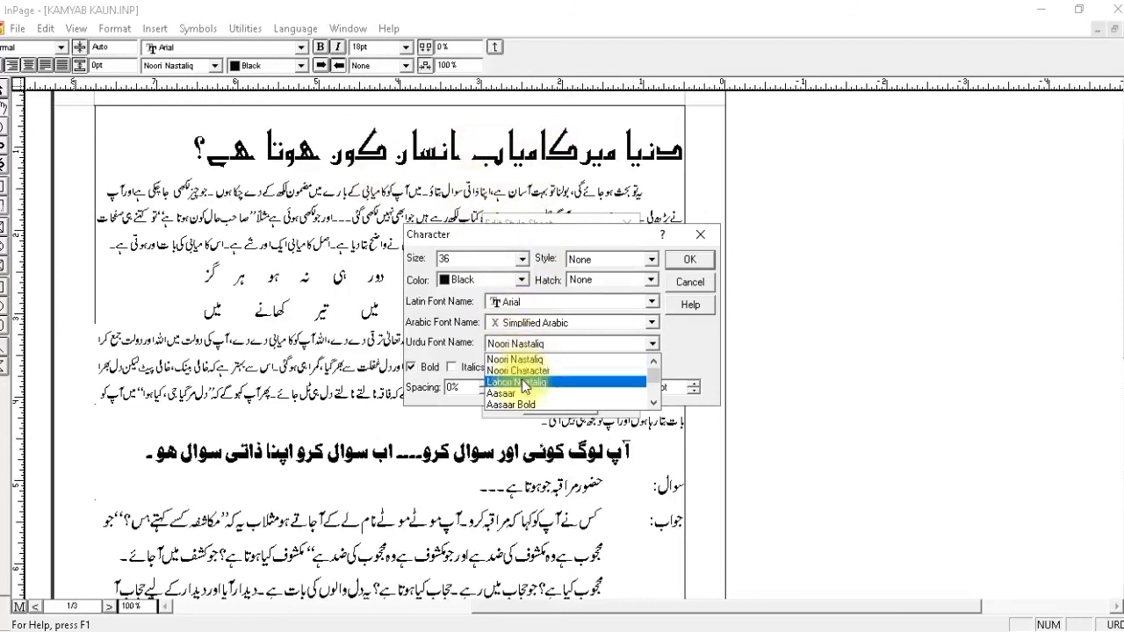
pyautogui.scroll(-1, 521, 383)
pyautogui.scroll(1, 521, 387)
pyautogui.click(517, 371)
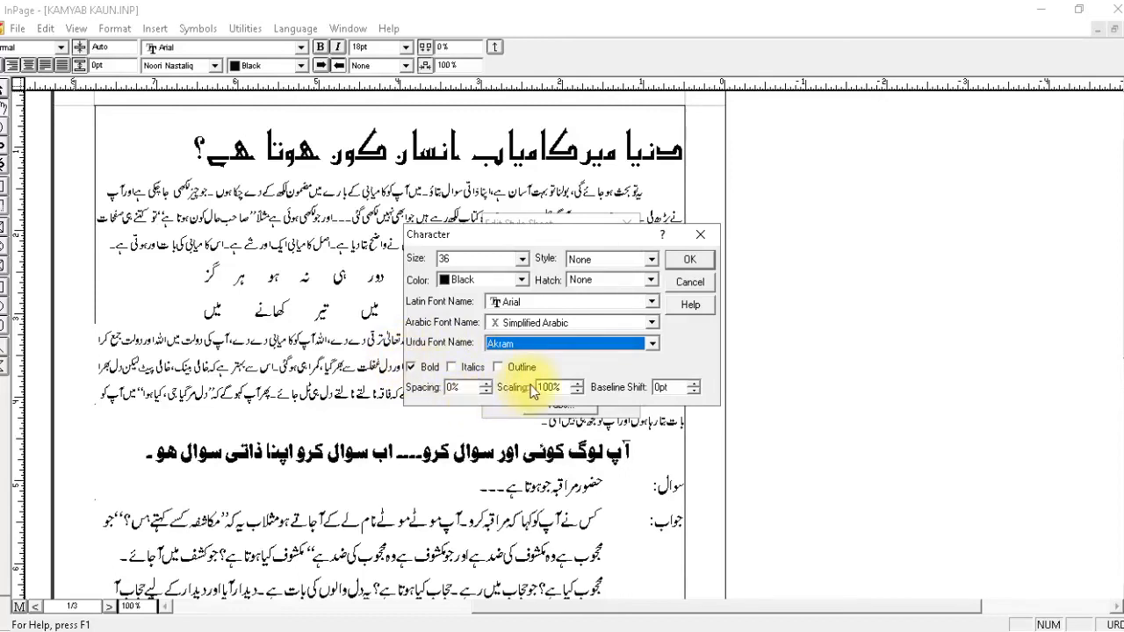
pyautogui.click(686, 260)
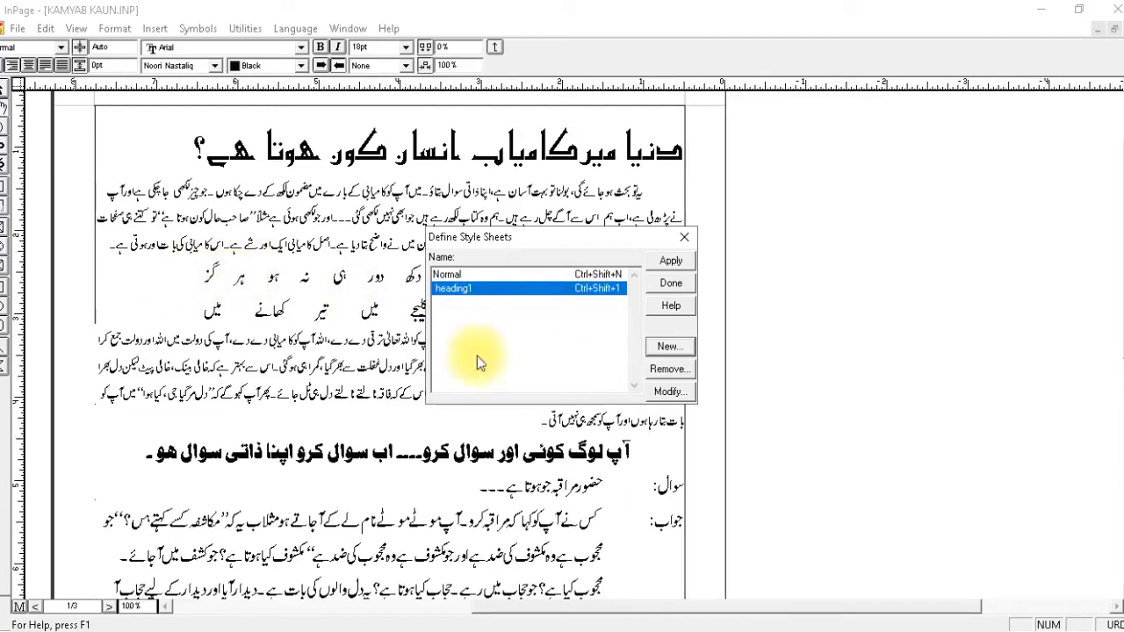
# Create a new style sheet named sher with 2 as its Control + Shift key equivalent.
pyautogui.click(668, 347)
pyautogui.write('sher')
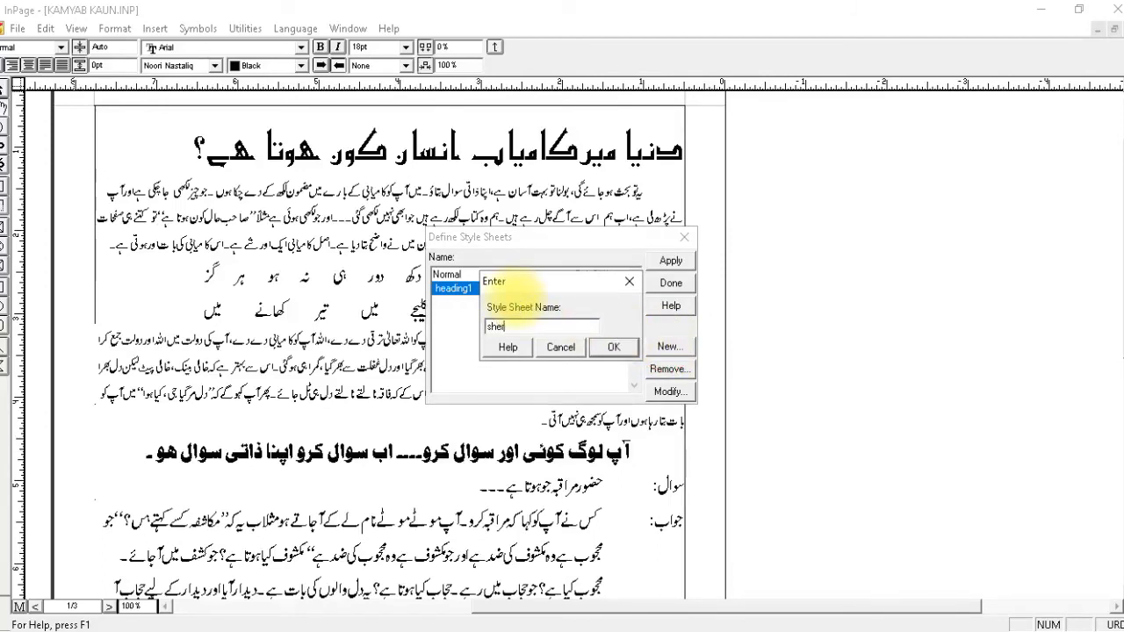
pyautogui.click(612, 348)
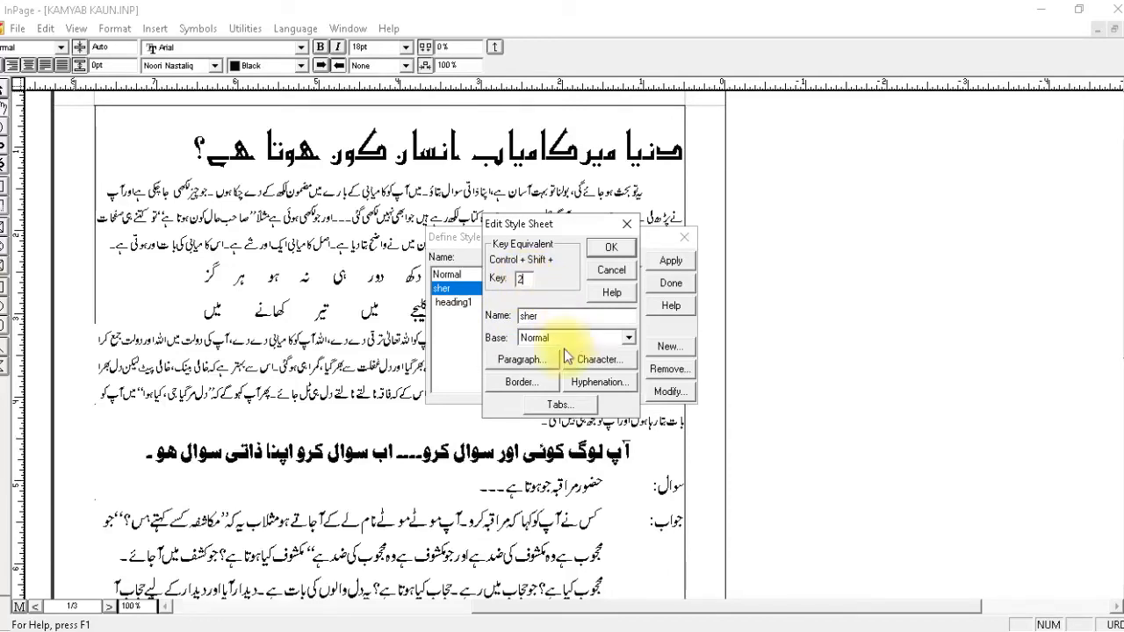
# Set the sher style's paragraph alignment to Forced Justified.
pyautogui.click(531, 359)
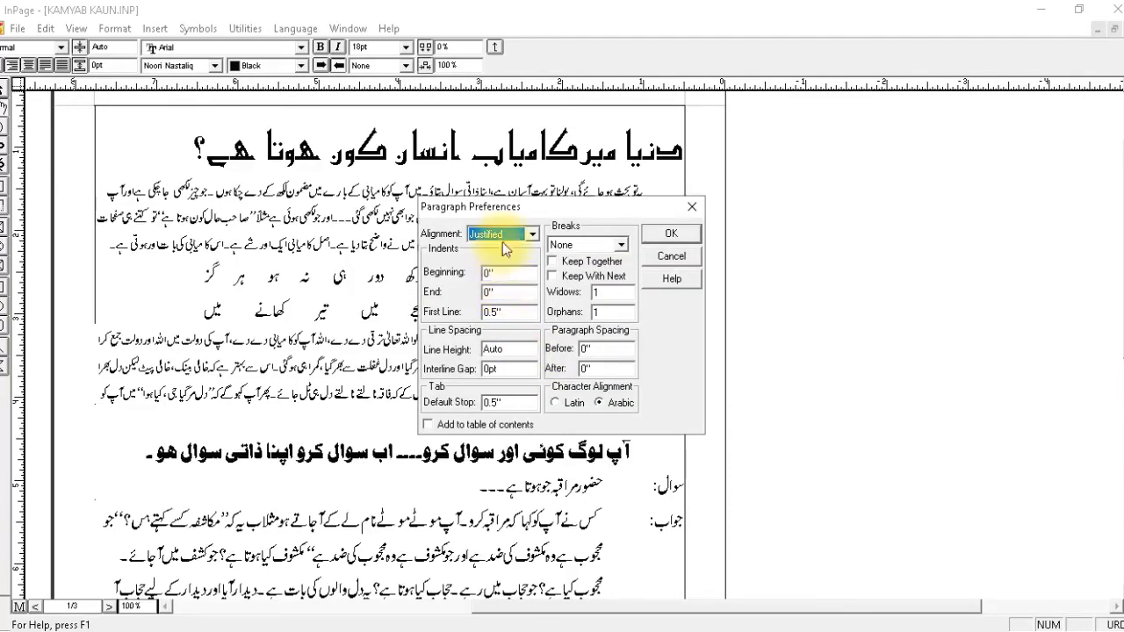
pyautogui.click(503, 242)
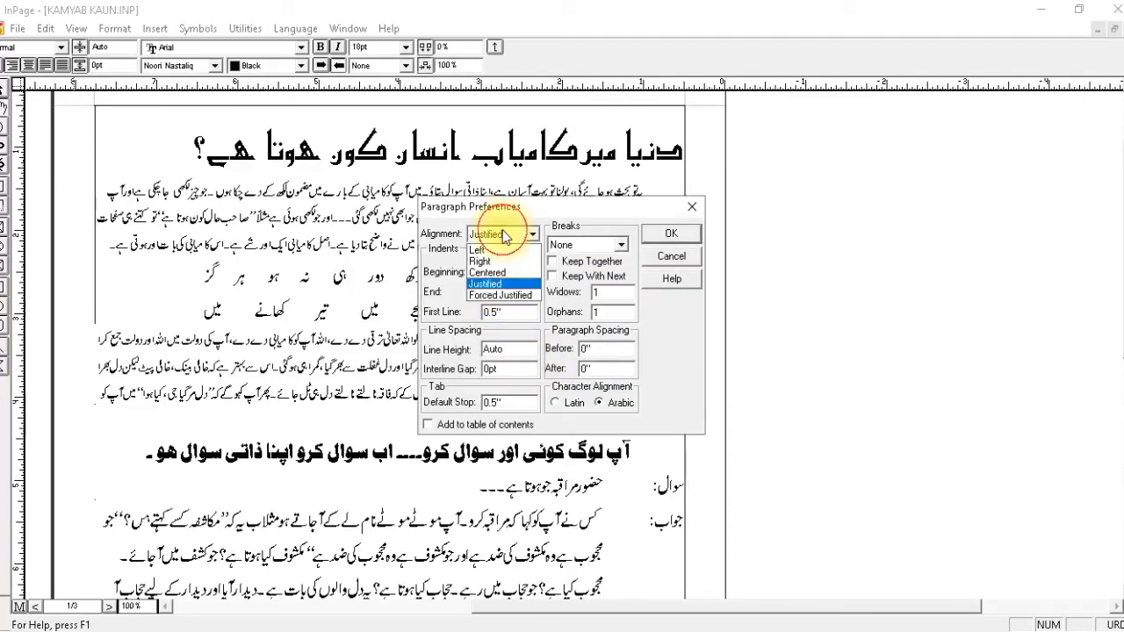
pyautogui.click(498, 296)
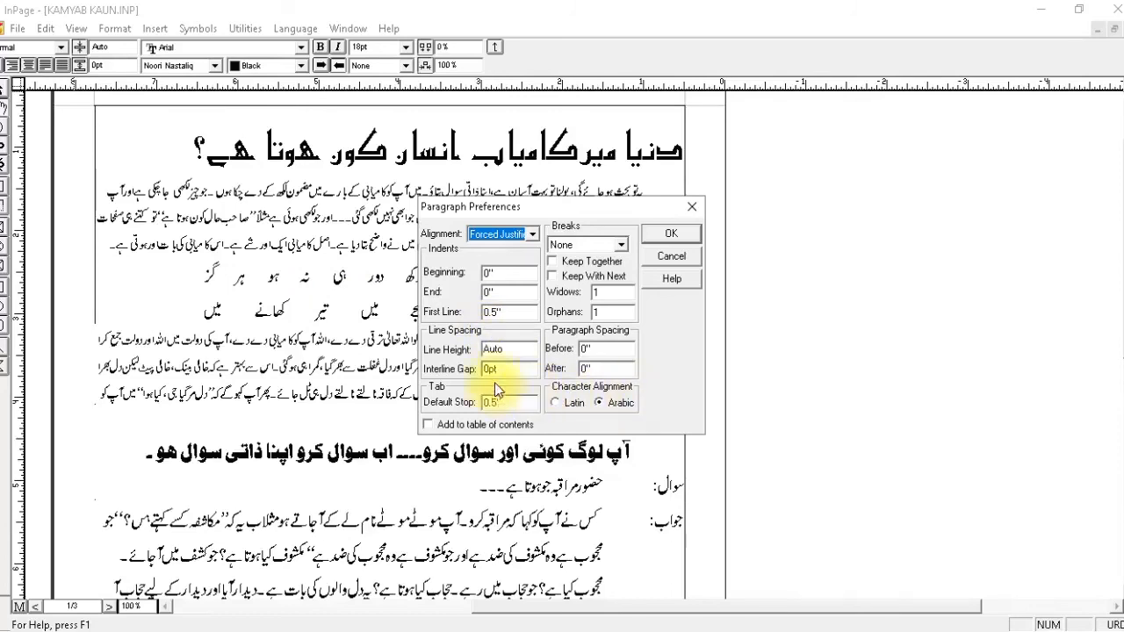
pyautogui.click(665, 237)
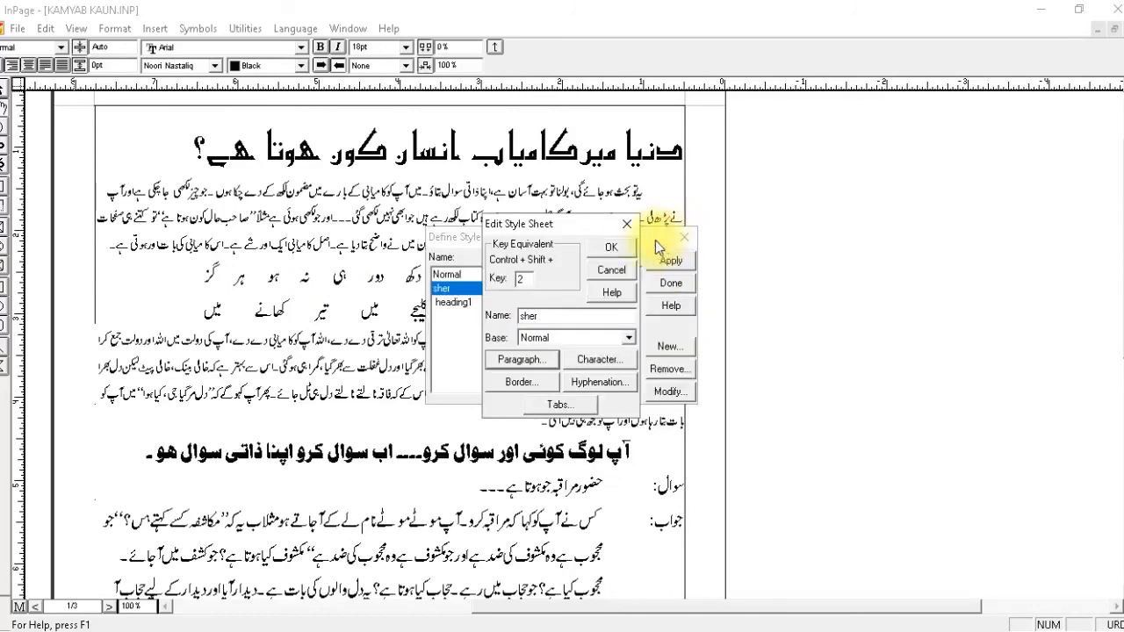
# Set the sher style's character size to 18.
pyautogui.click(584, 360)
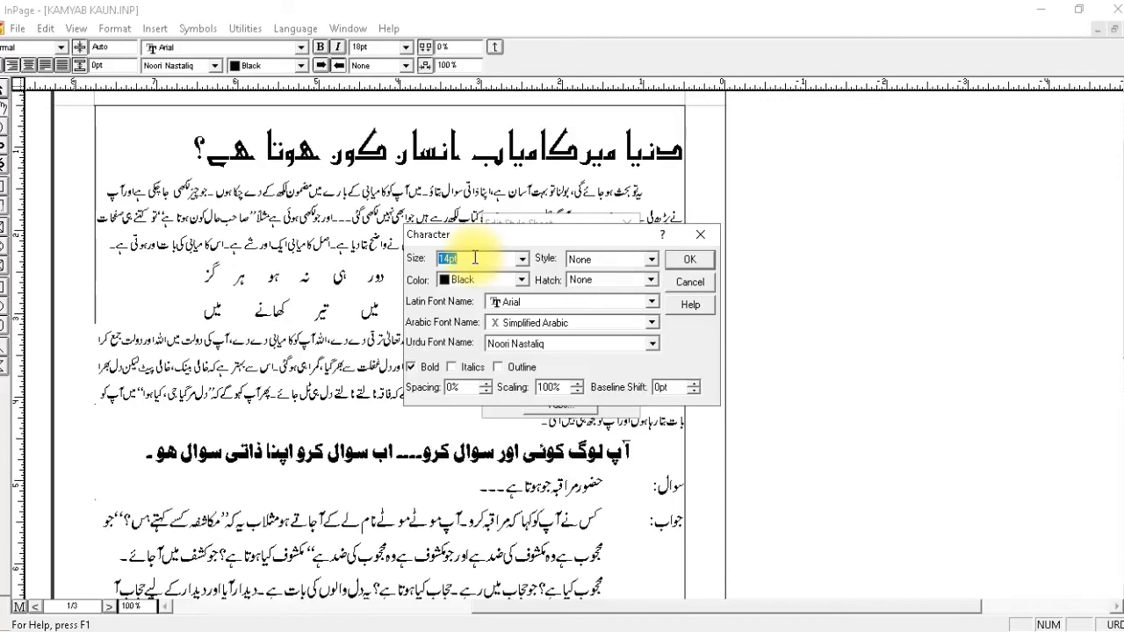
pyautogui.write('18')
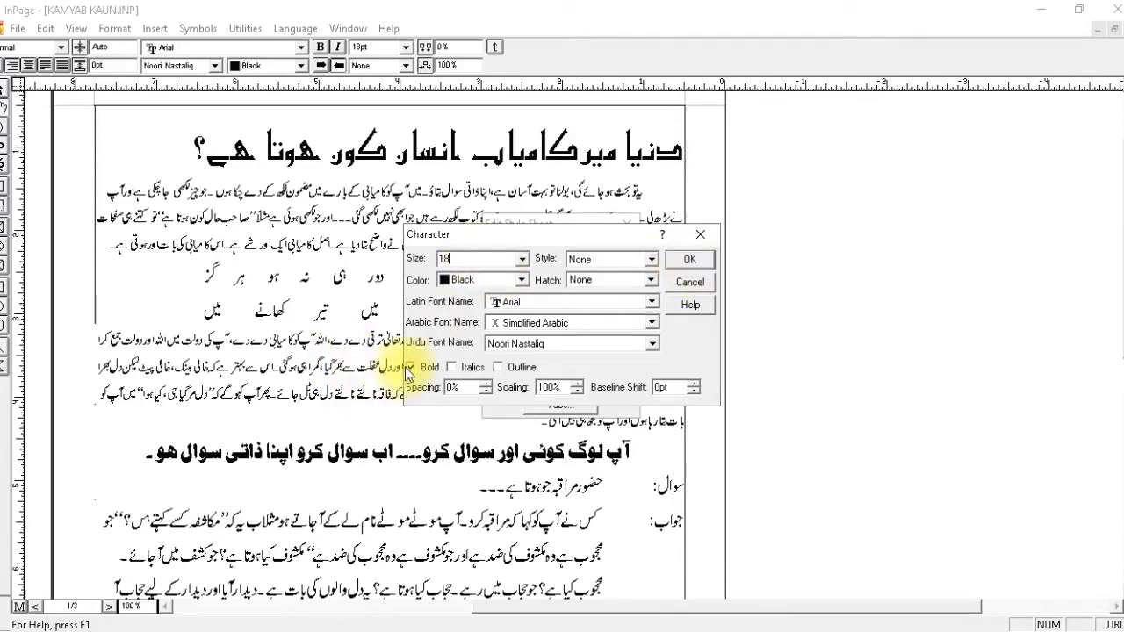
pyautogui.click(690, 261)
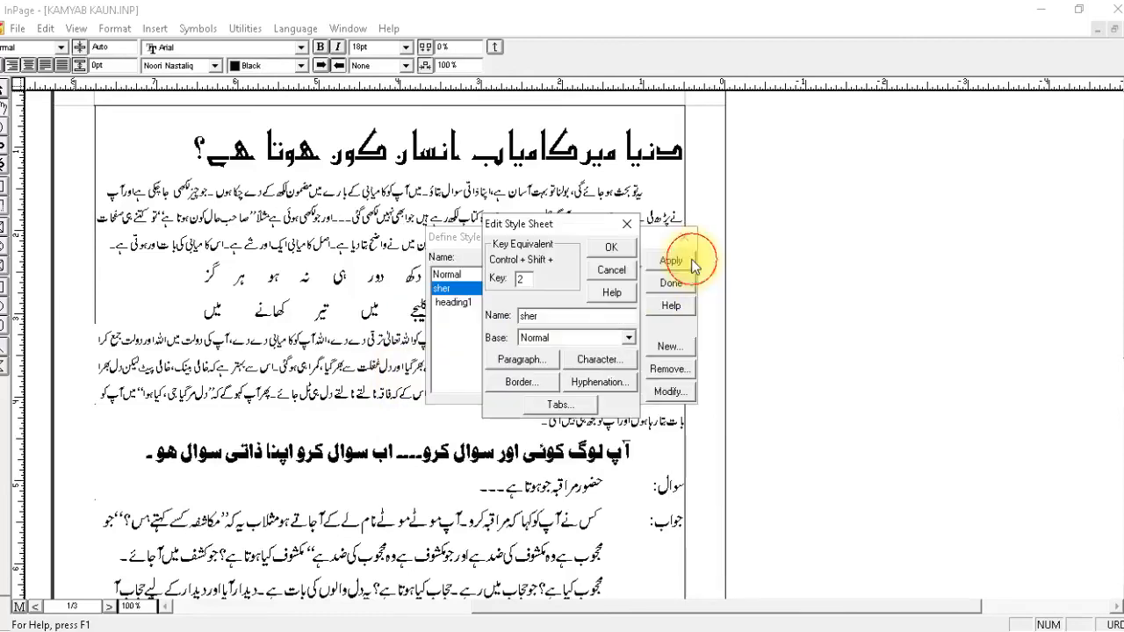
# Set the sher style's first line indent to 0.
pyautogui.click(542, 360)
pyautogui.click(498, 312)
pyautogui.moveTo(498, 312); pyautogui.dragTo(485, 318)
pyautogui.write('0')
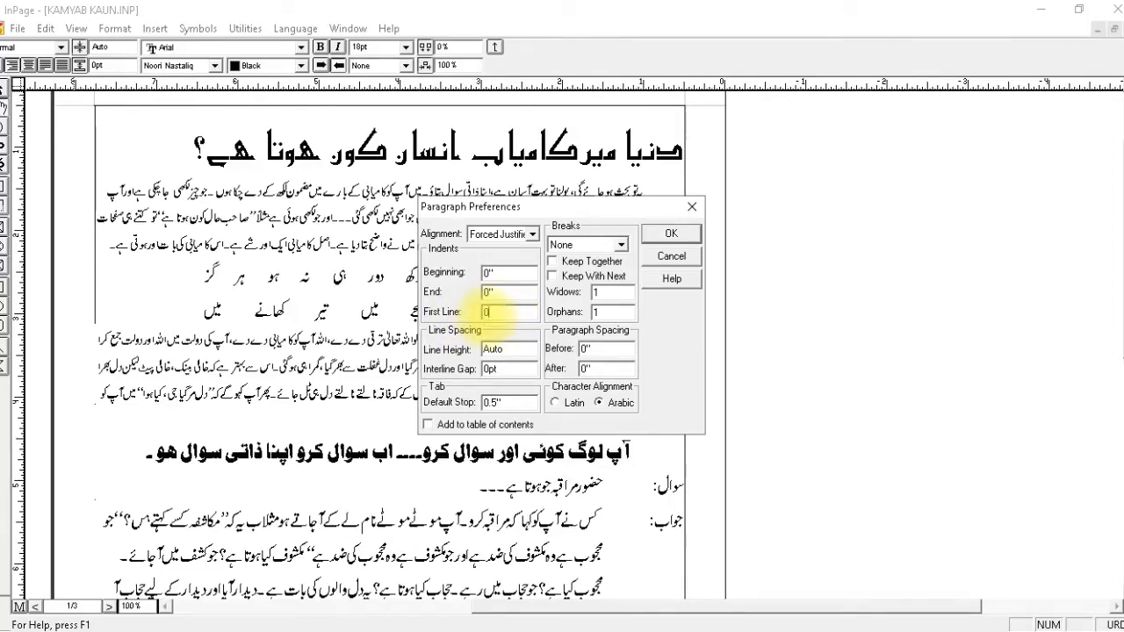
pyautogui.click(671, 233)
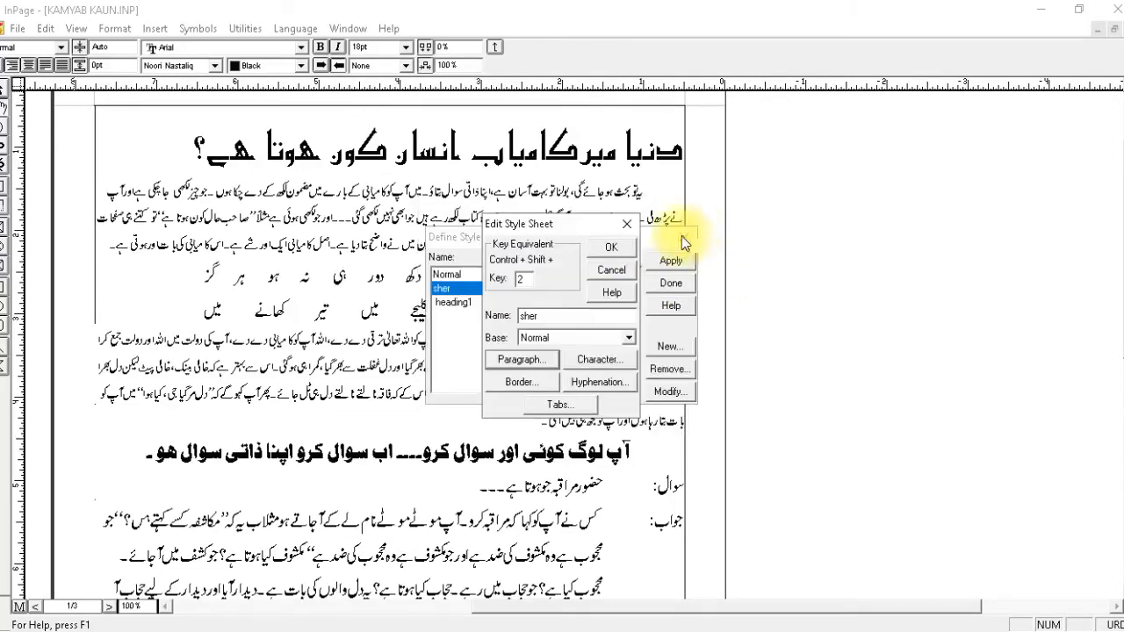
# Set the sher style's line height to auto and its beginning and end indents to 1.34.
pyautogui.click(524, 361)
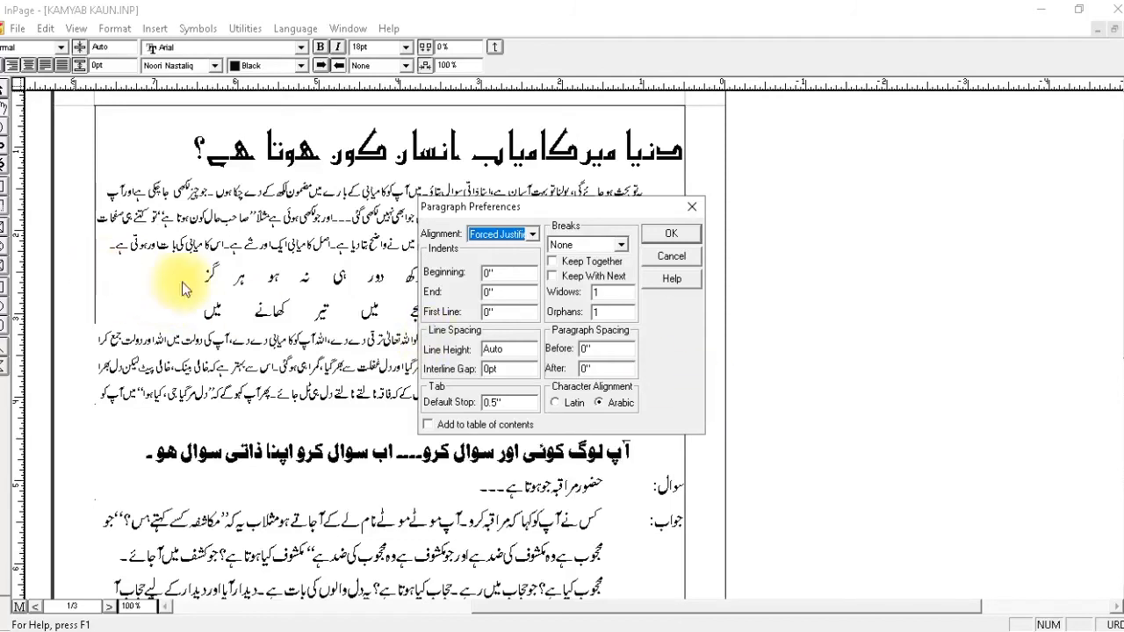
pyautogui.doubleClick(510, 348)
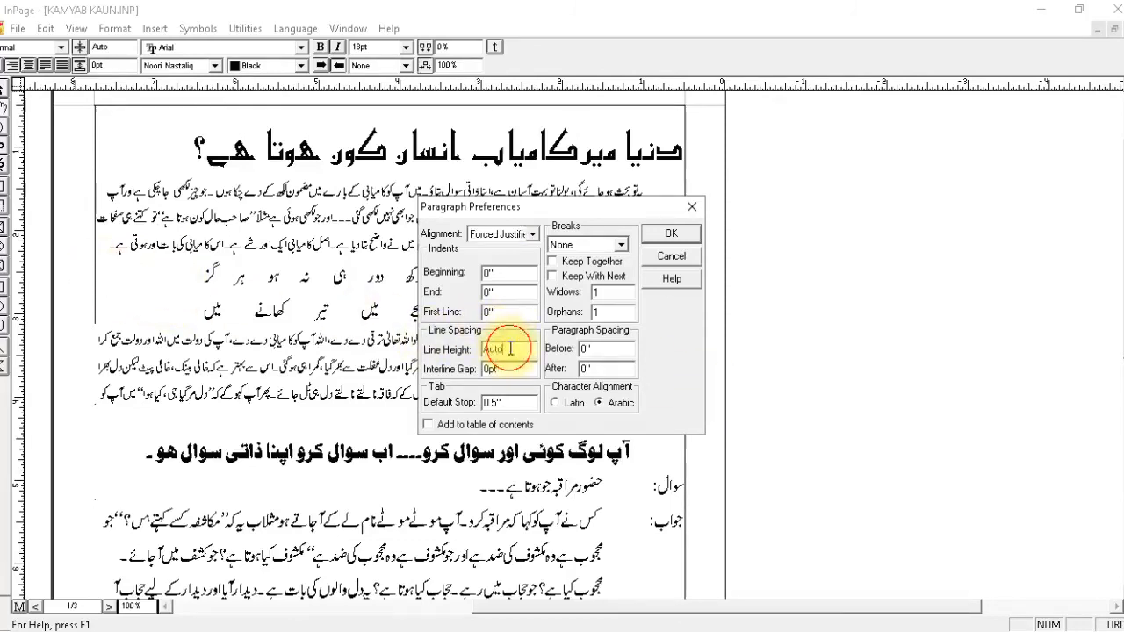
pyautogui.write("1.3'")
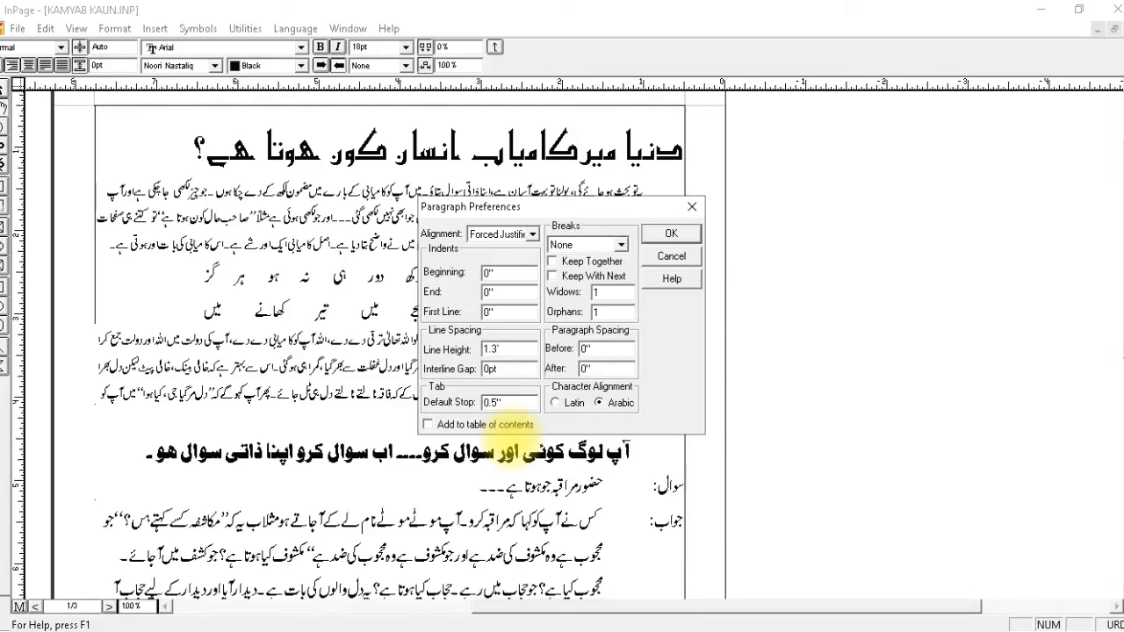
pyautogui.doubleClick(505, 349)
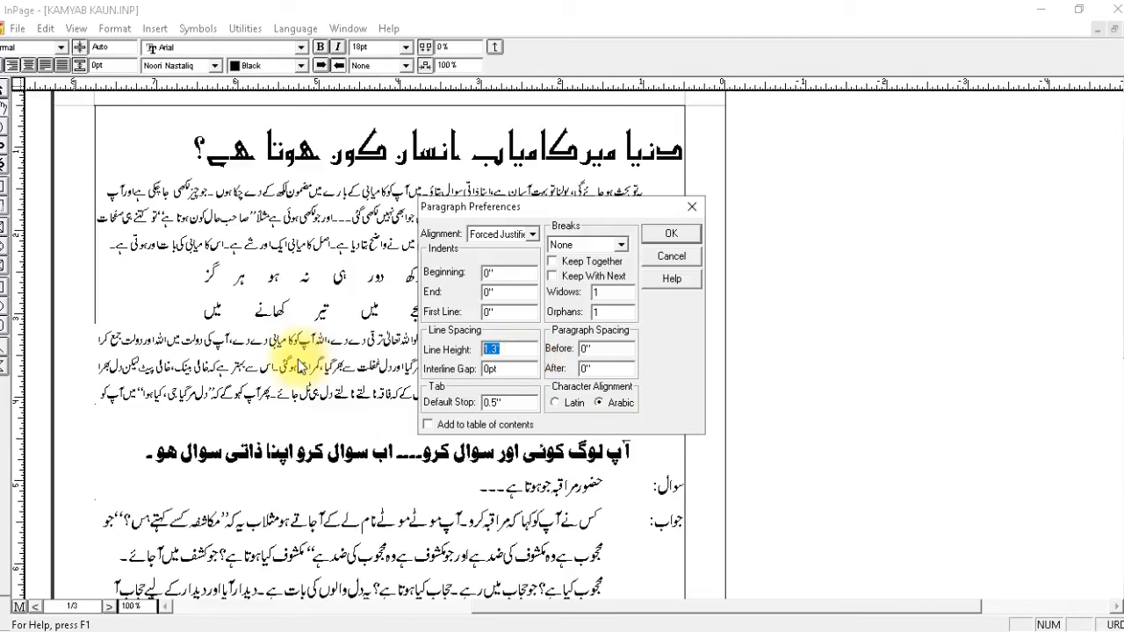
pyautogui.write('auto')
pyautogui.doubleClick(504, 273)
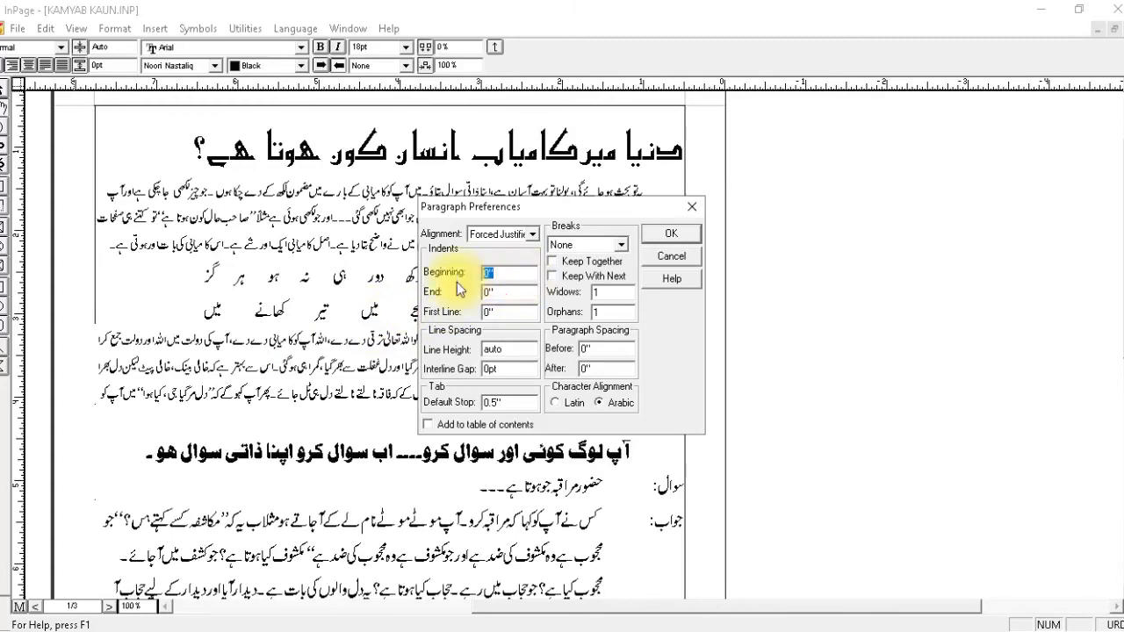
pyautogui.write('1.34')
pyautogui.doubleClick(497, 292)
pyautogui.write('1')
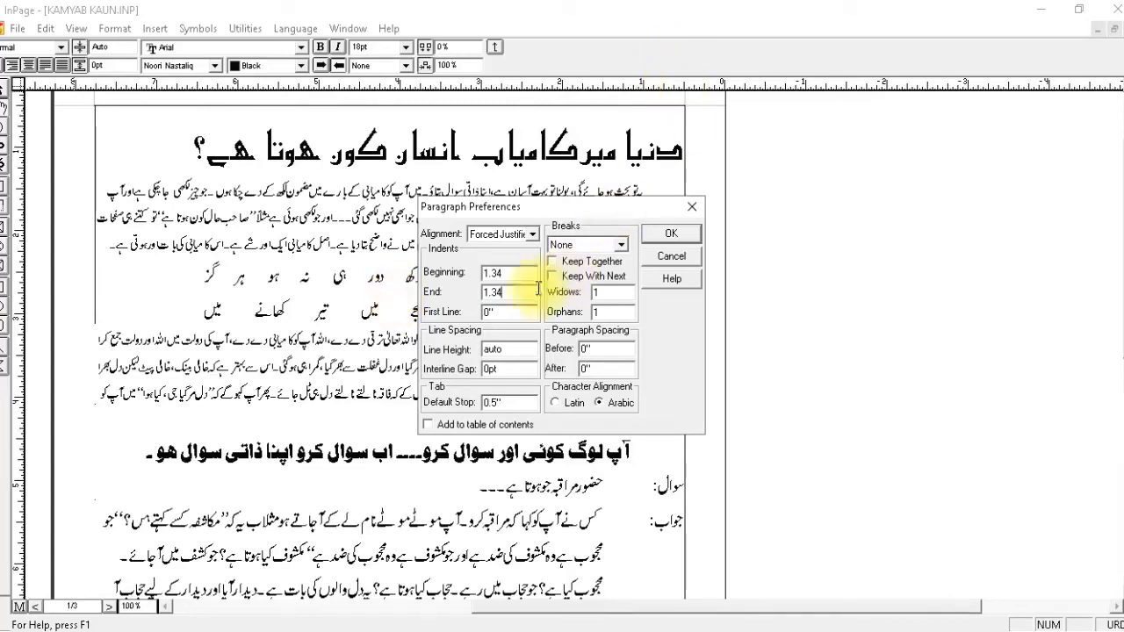
pyautogui.click(674, 234)
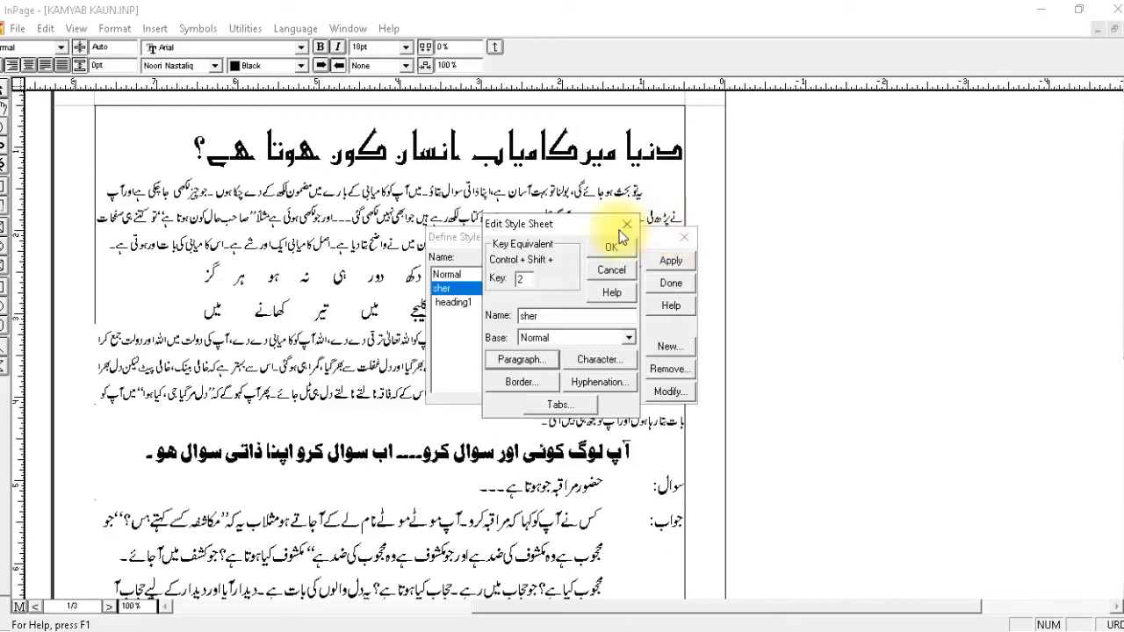
# Enter 2 as the sher style's Control + Shift key equivalent and save the style sheet.
pyautogui.click(519, 279)
pyautogui.write('2')
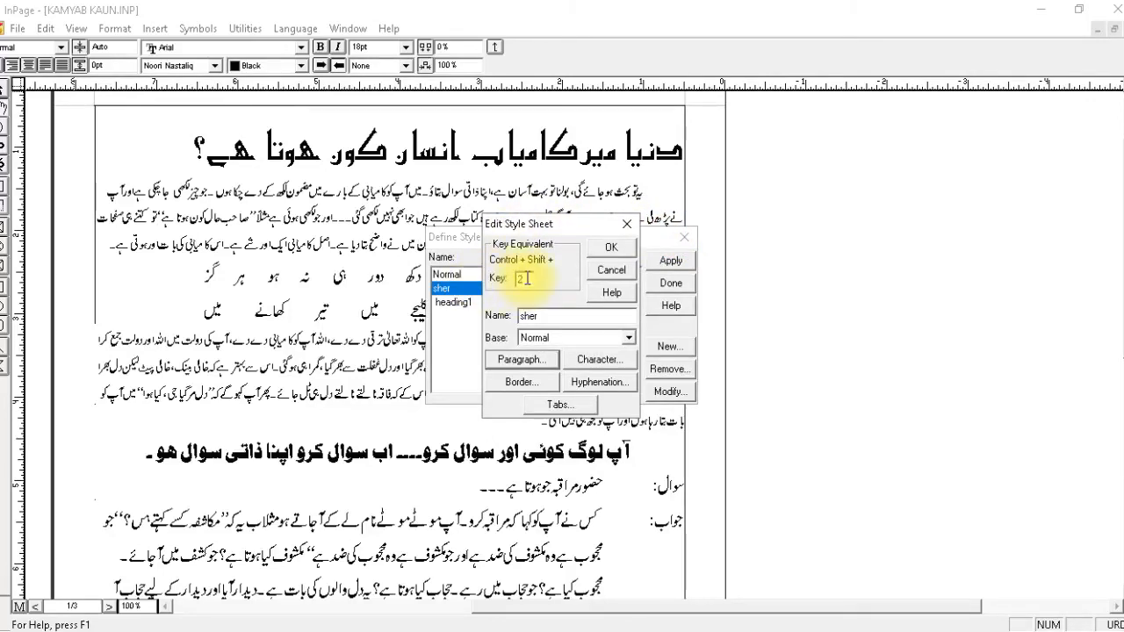
pyautogui.click(604, 250)
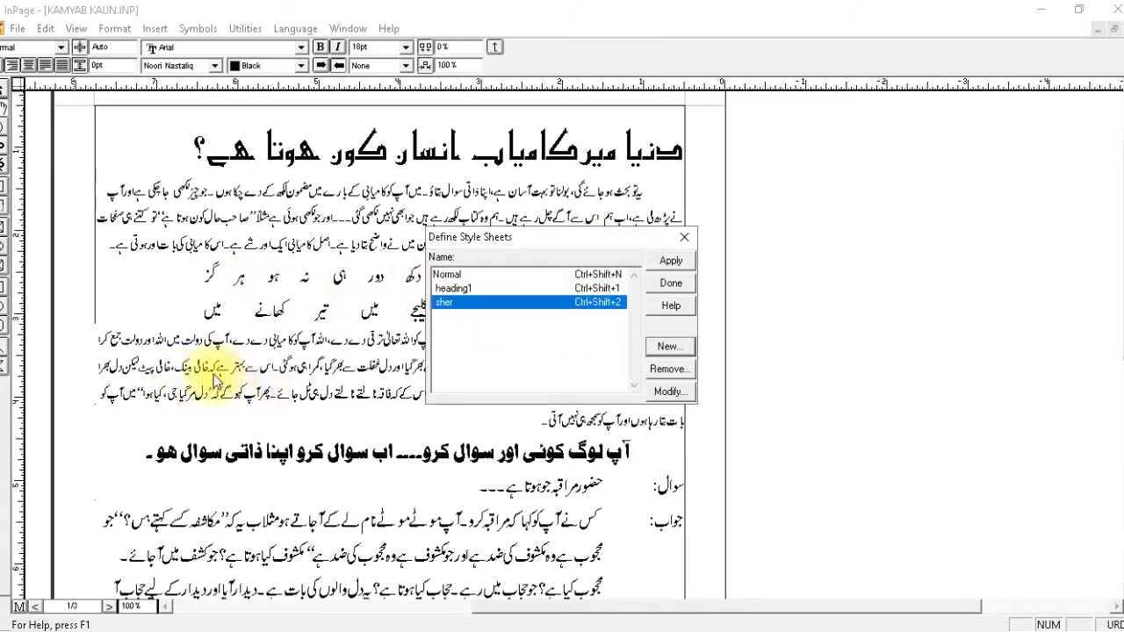
# Create a new style sheet named quote with 3 as its Control + Shift key equivalent.
pyautogui.moveTo(516, 242); pyautogui.dragTo(796, 212)
pyautogui.click(950, 314)
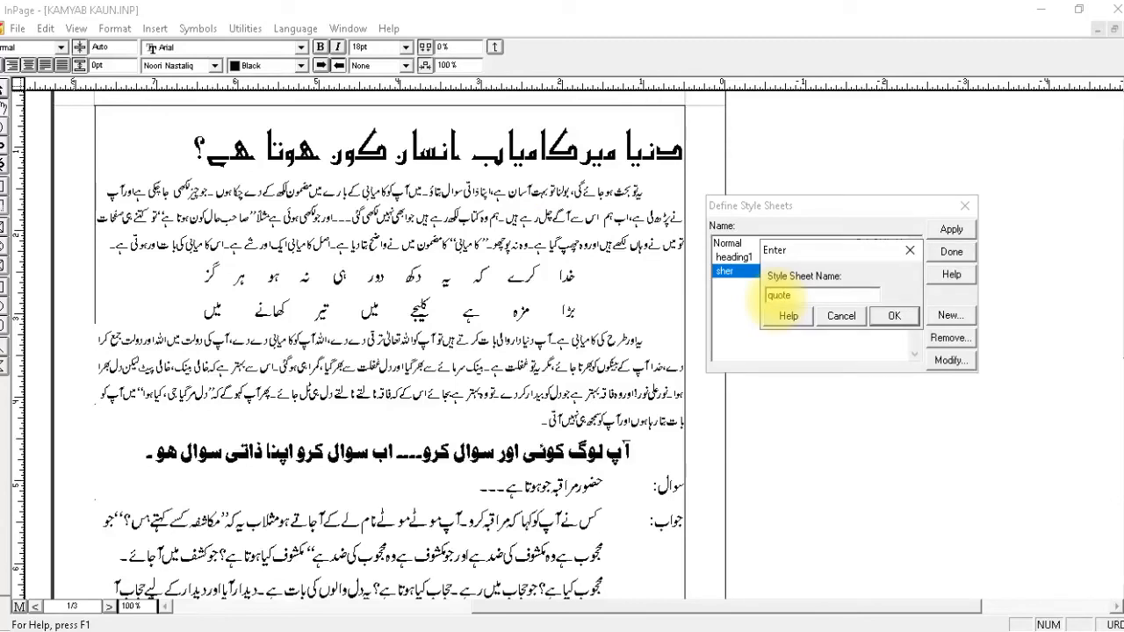
pyautogui.click(887, 315)
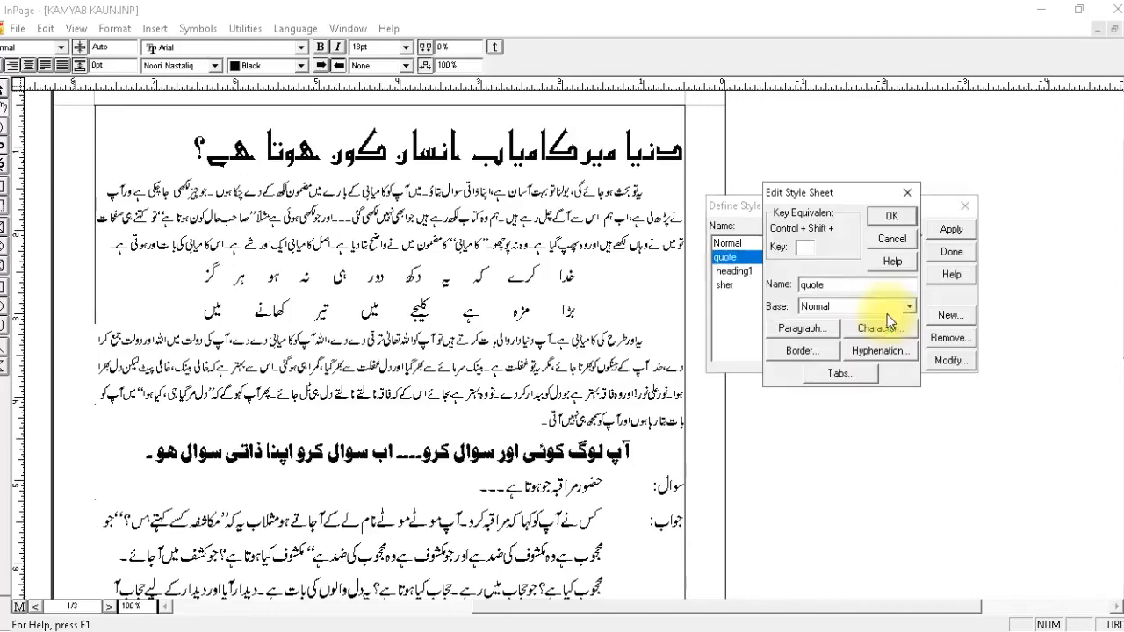
pyautogui.click(816, 248)
pyautogui.write('3')
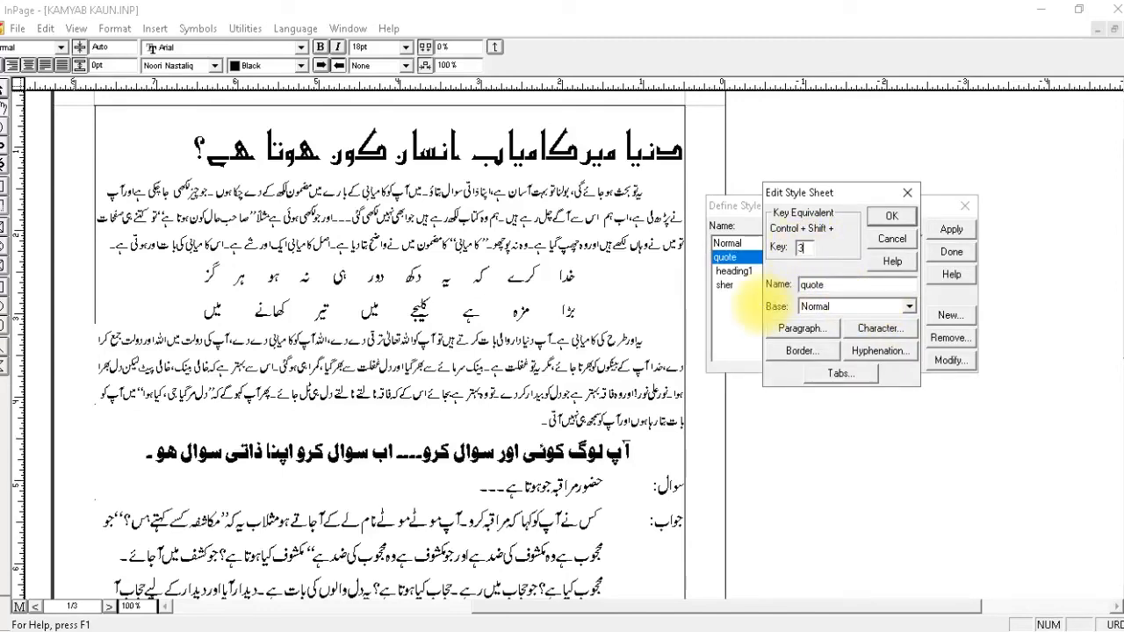
# Set the quote style's paragraph alignment to Centered and edit its first line indent.
pyautogui.click(803, 329)
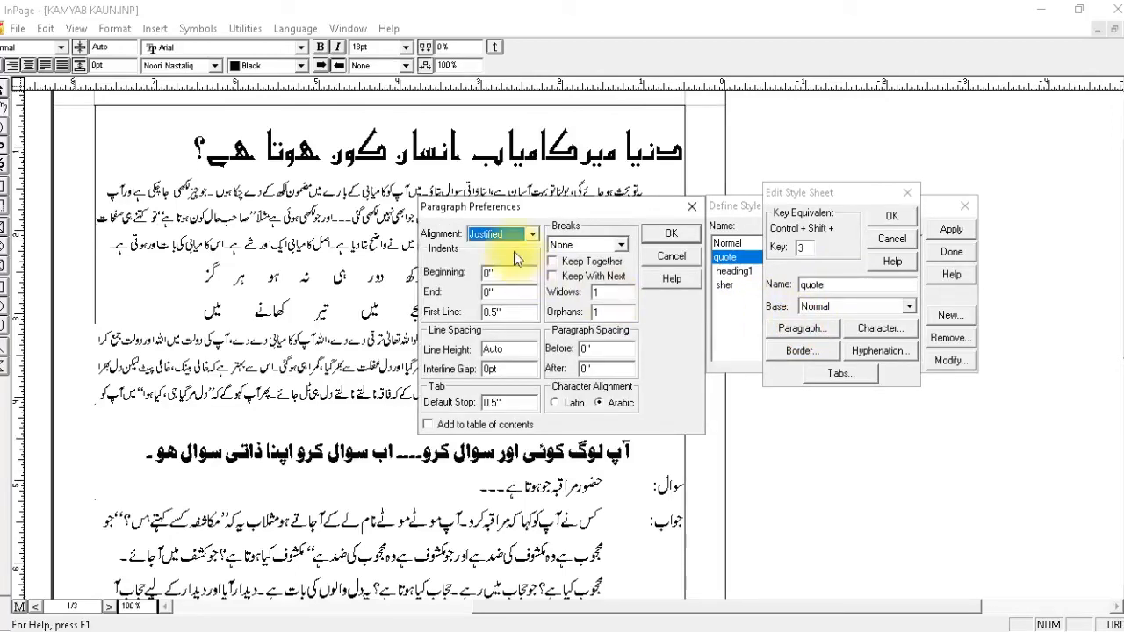
pyautogui.click(514, 235)
pyautogui.click(492, 271)
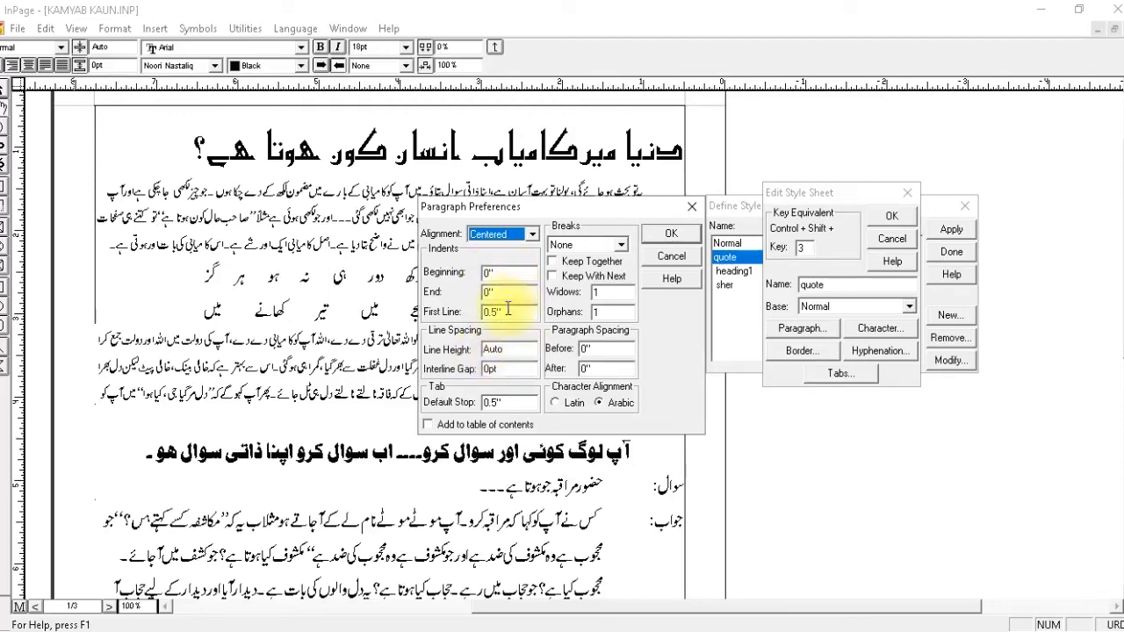
pyautogui.moveTo(506, 314); pyautogui.dragTo(378, 314)
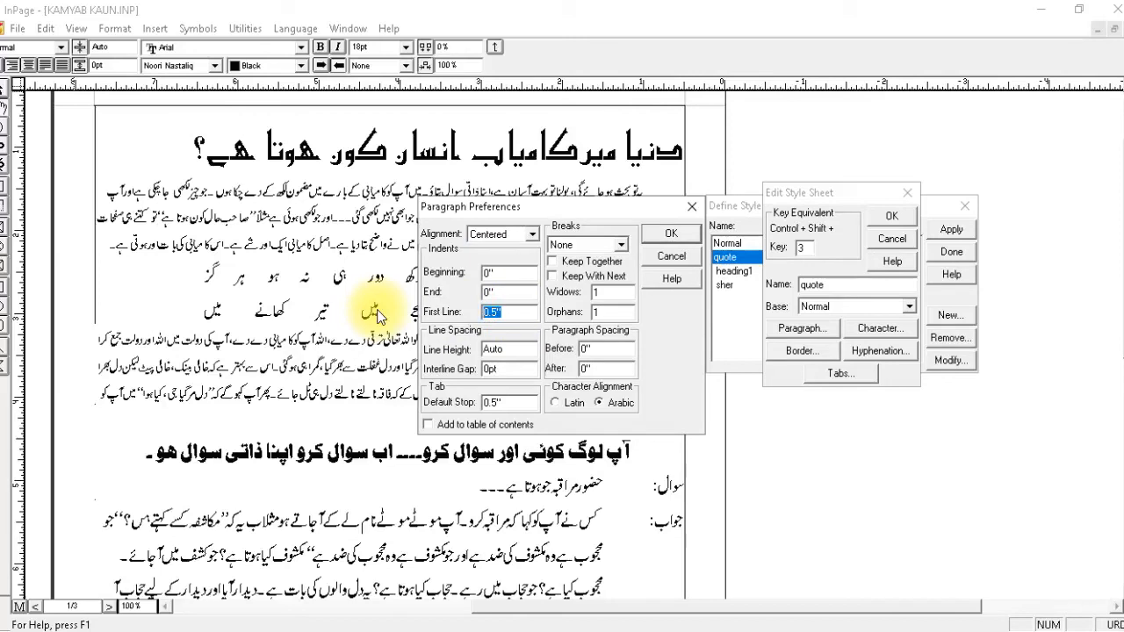
pyautogui.click(685, 235)
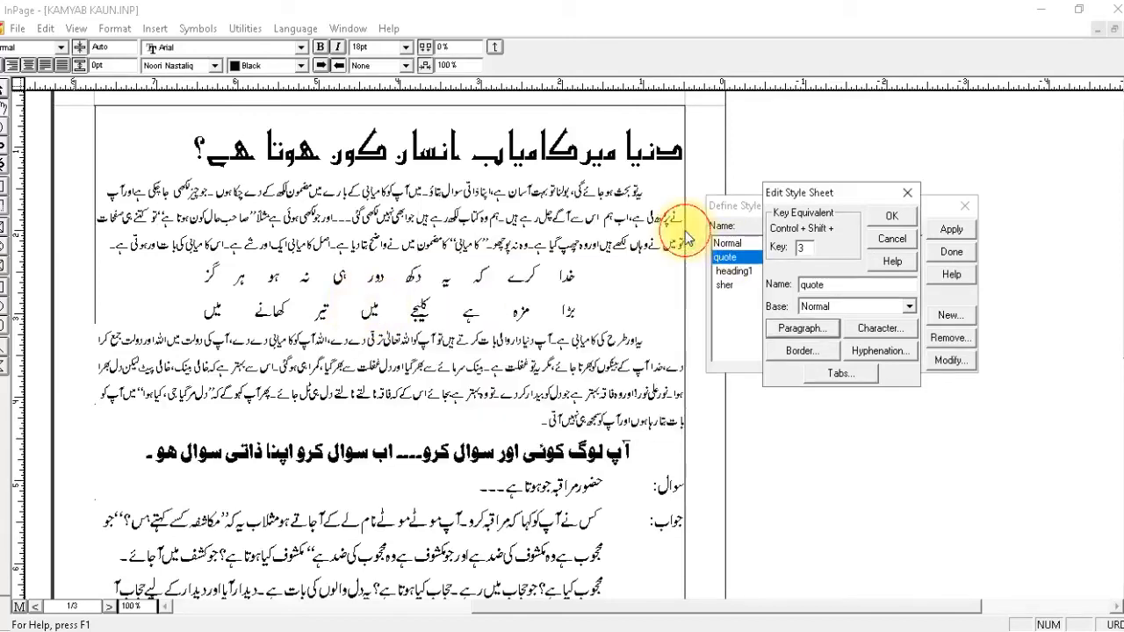
# Set the quote style's characters to size 18 in the Urdu font Bombay Black without bold, and save the style sheet.
pyautogui.click(880, 330)
pyautogui.doubleClick(447, 260)
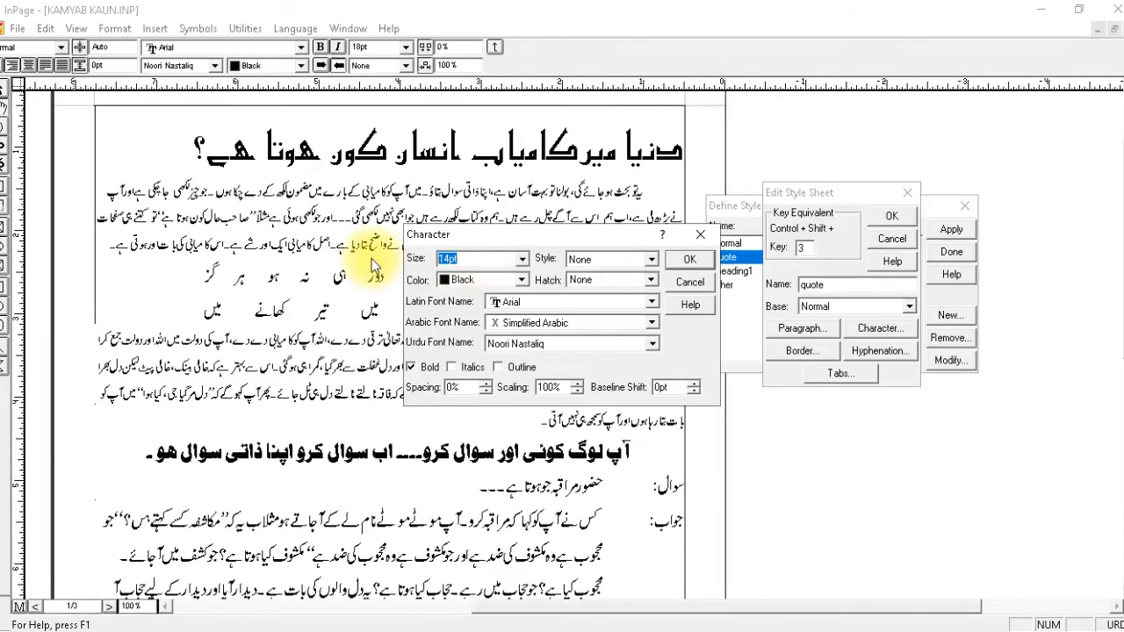
pyautogui.write('18')
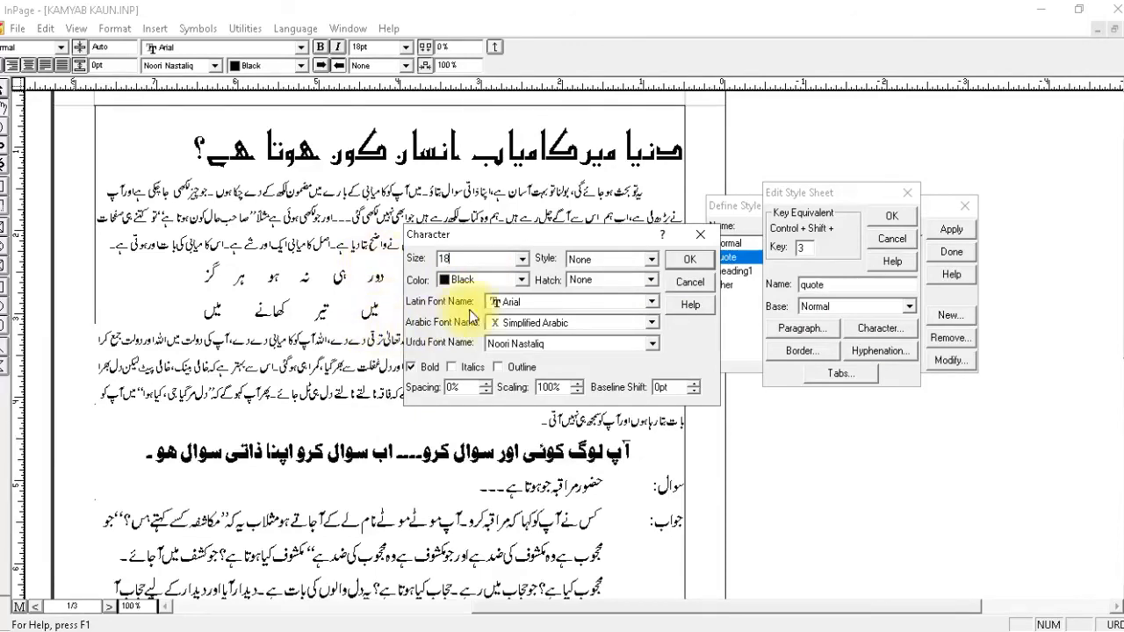
pyautogui.click(505, 343)
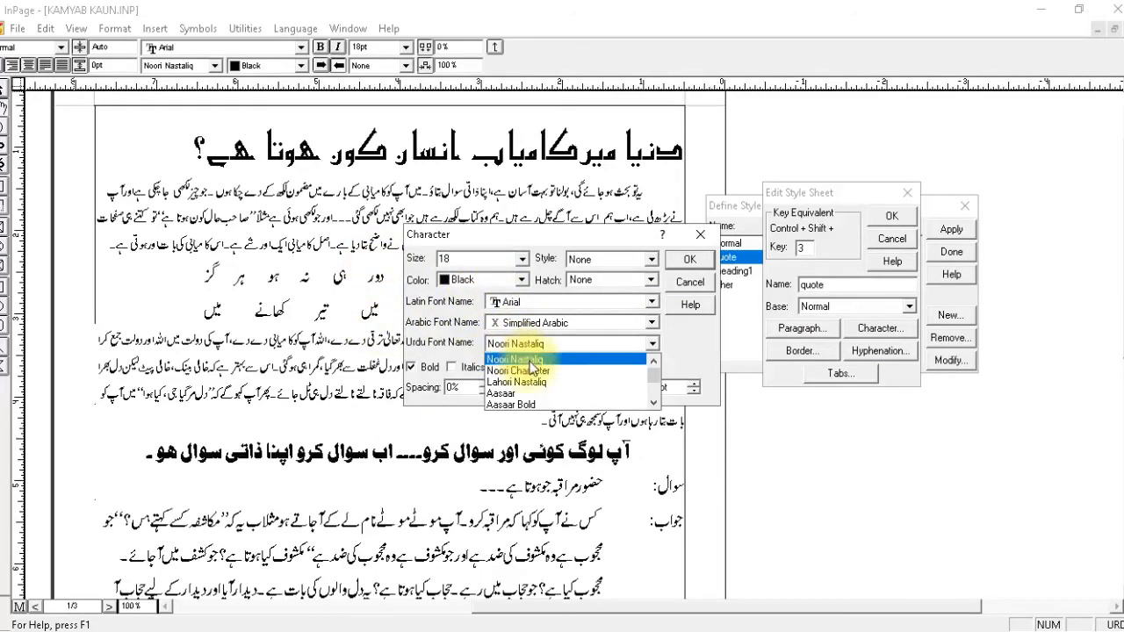
pyautogui.scroll(-3, 531, 387)
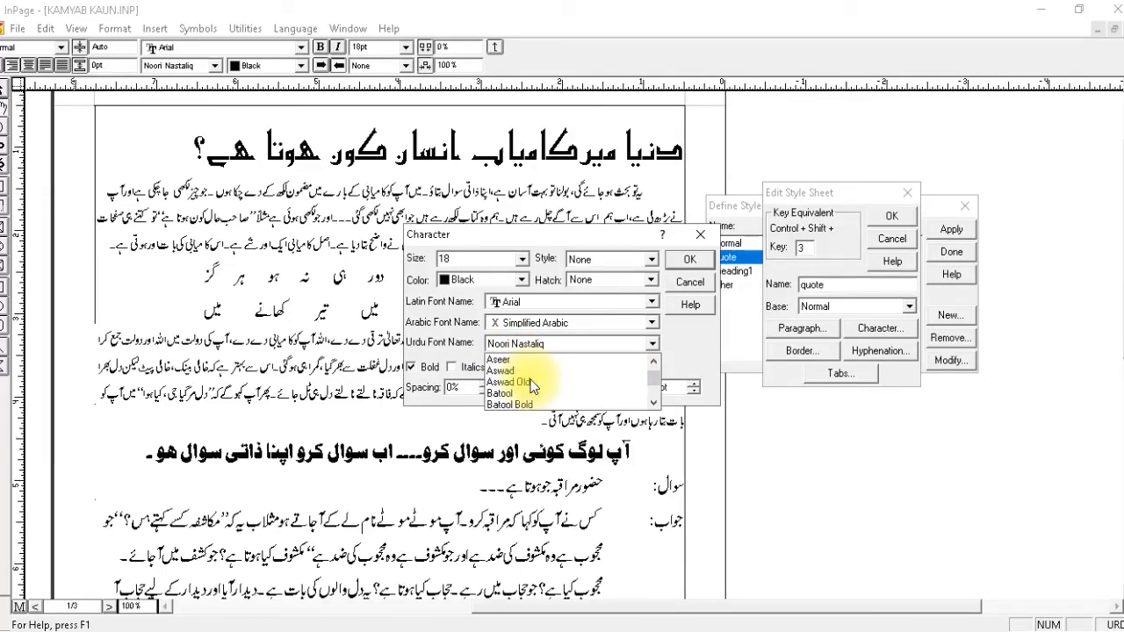
pyautogui.scroll(-1, 532, 387)
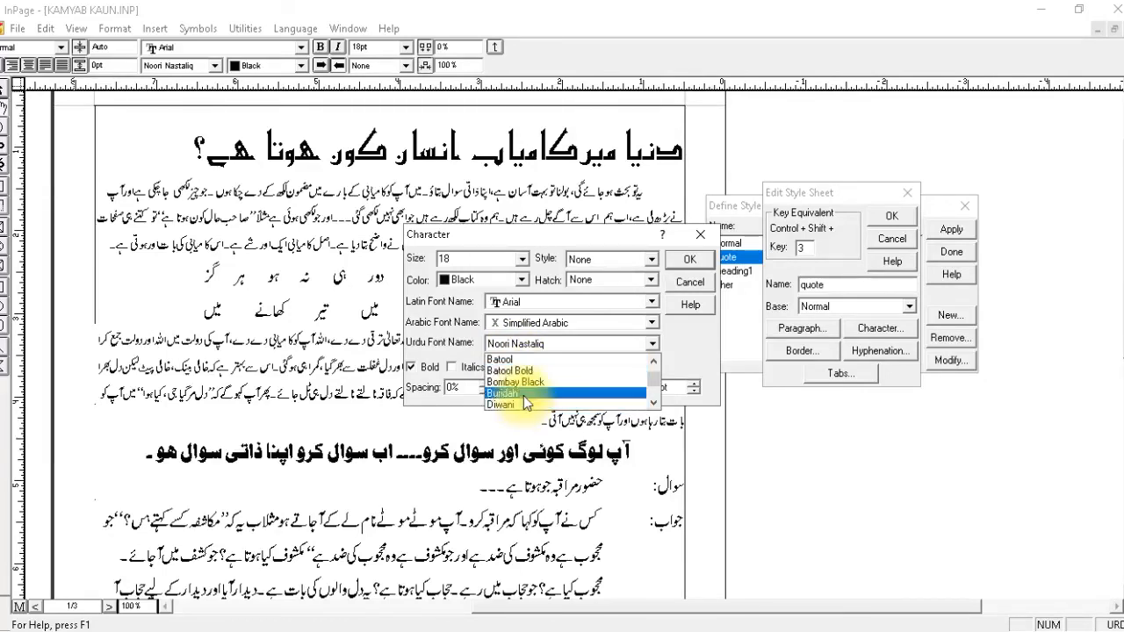
pyautogui.click(526, 382)
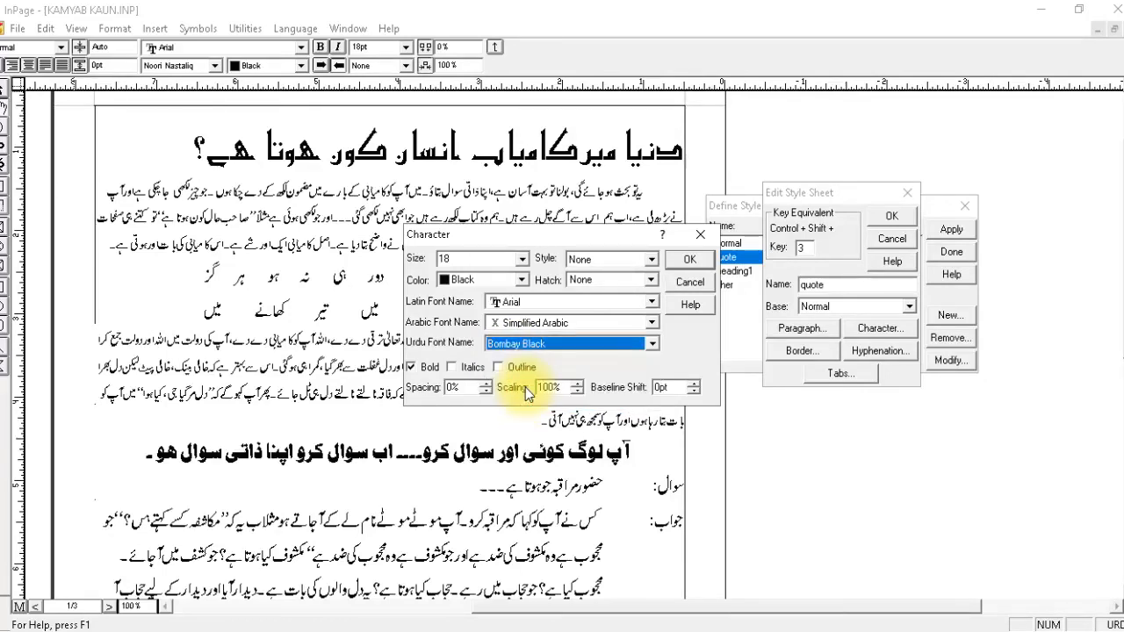
pyautogui.click(420, 377)
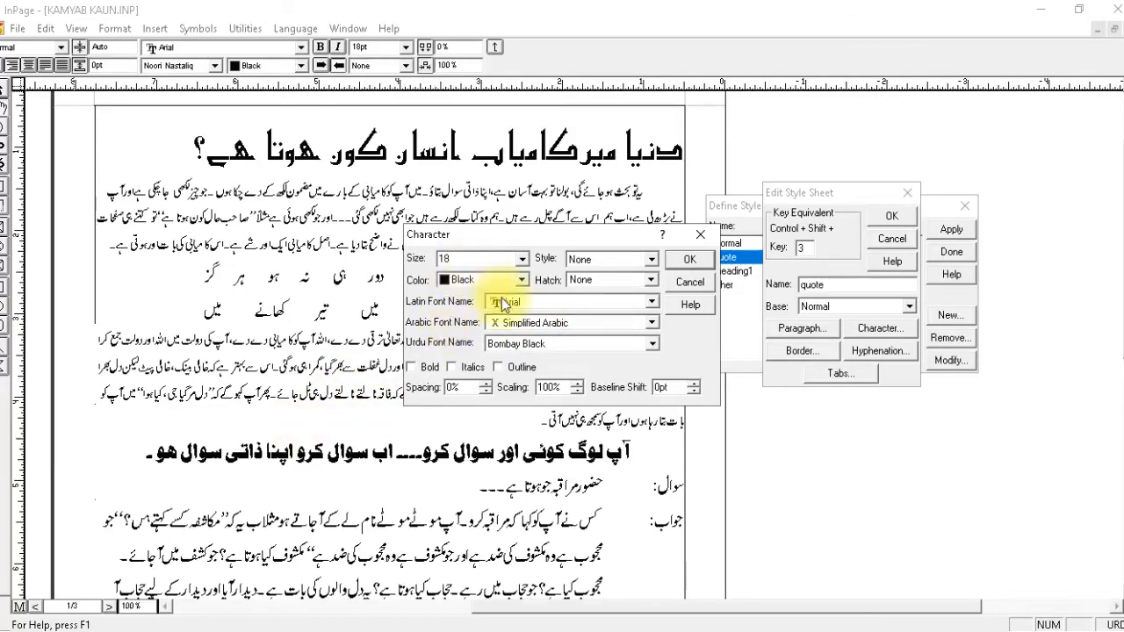
pyautogui.click(678, 263)
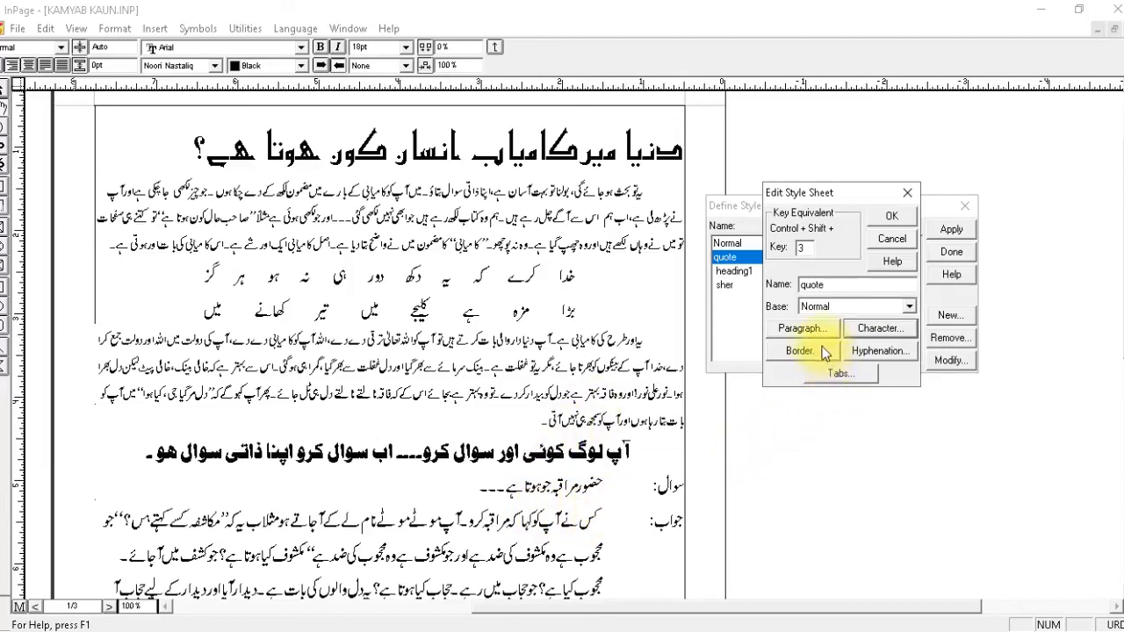
pyautogui.click(892, 224)
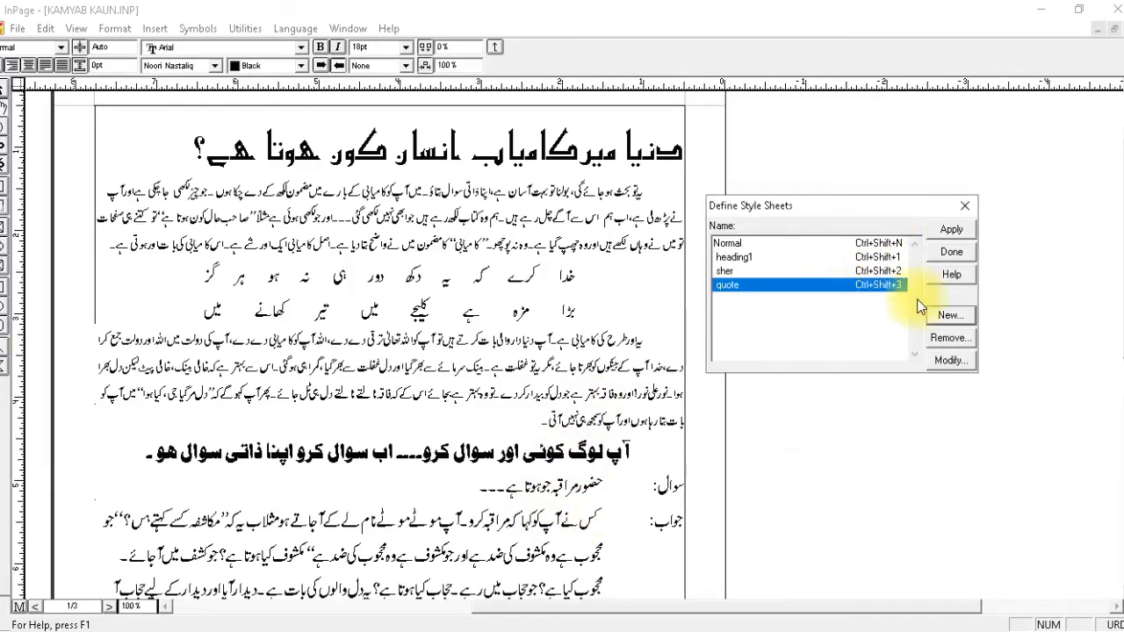
# Create a new style sheet named question answer with 4 as its Control + Shift key equivalent.
pyautogui.click(946, 312)
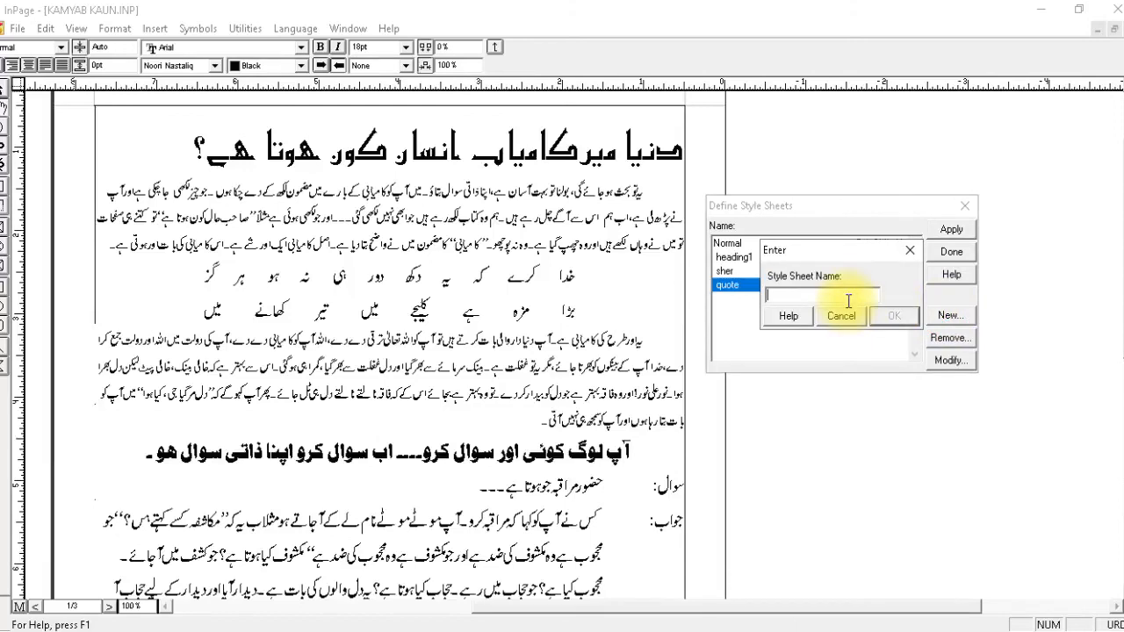
pyautogui.write('question answer')
pyautogui.click(896, 318)
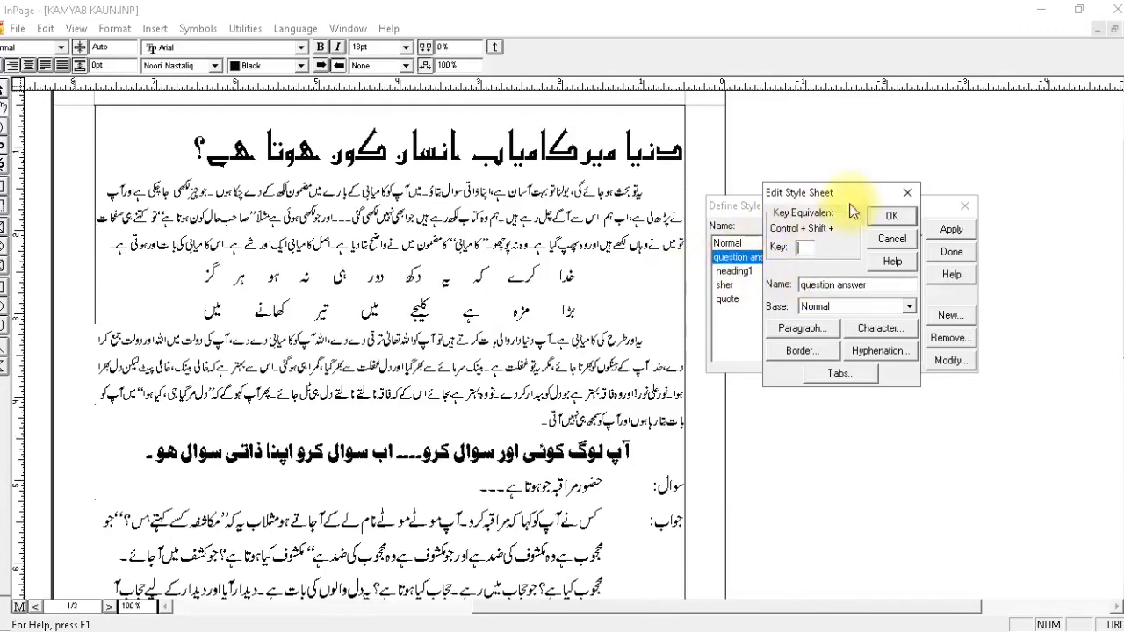
pyautogui.moveTo(834, 193); pyautogui.dragTo(1026, 221)
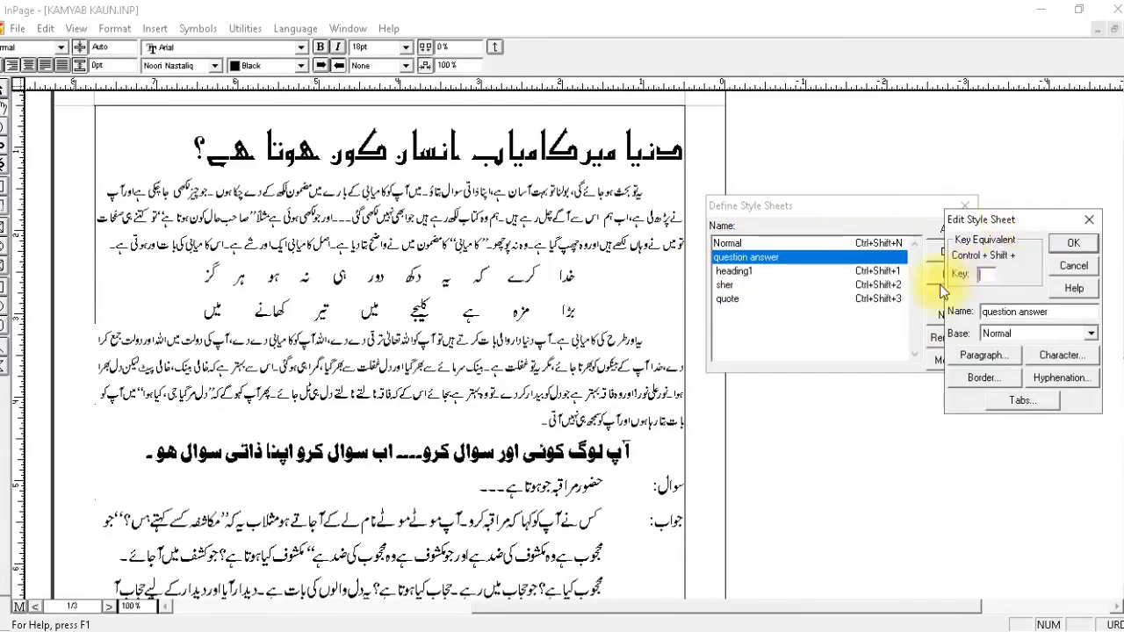
pyautogui.click(990, 273)
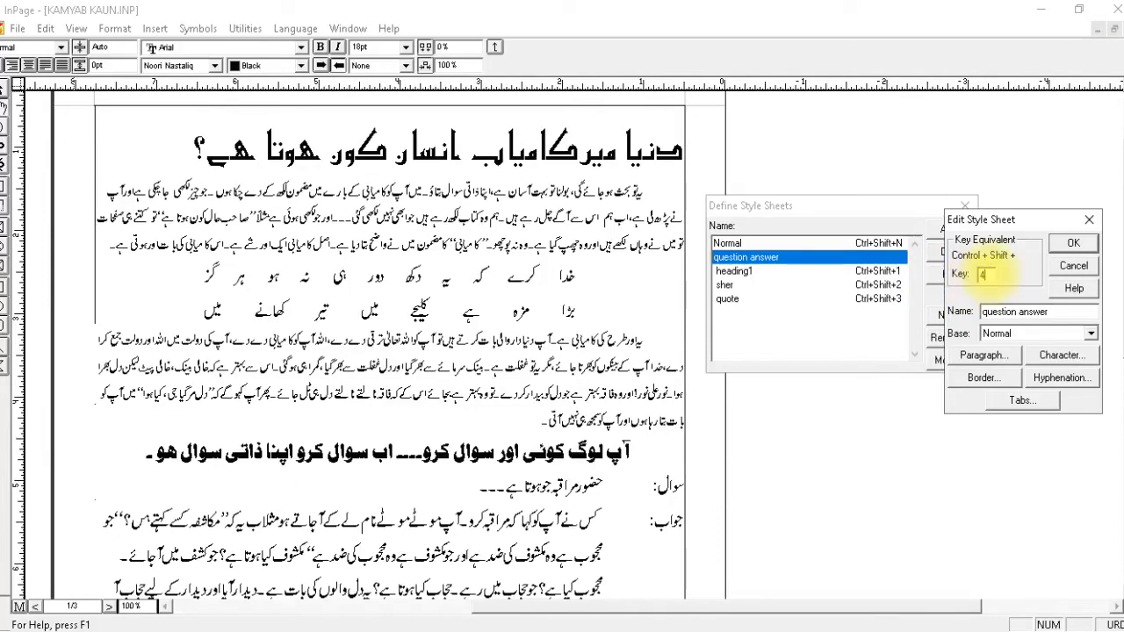
# Set the question answer style's beginning and end indents to 1 and its first line indent to -1.
pyautogui.moveTo(1044, 224); pyautogui.dragTo(759, 194)
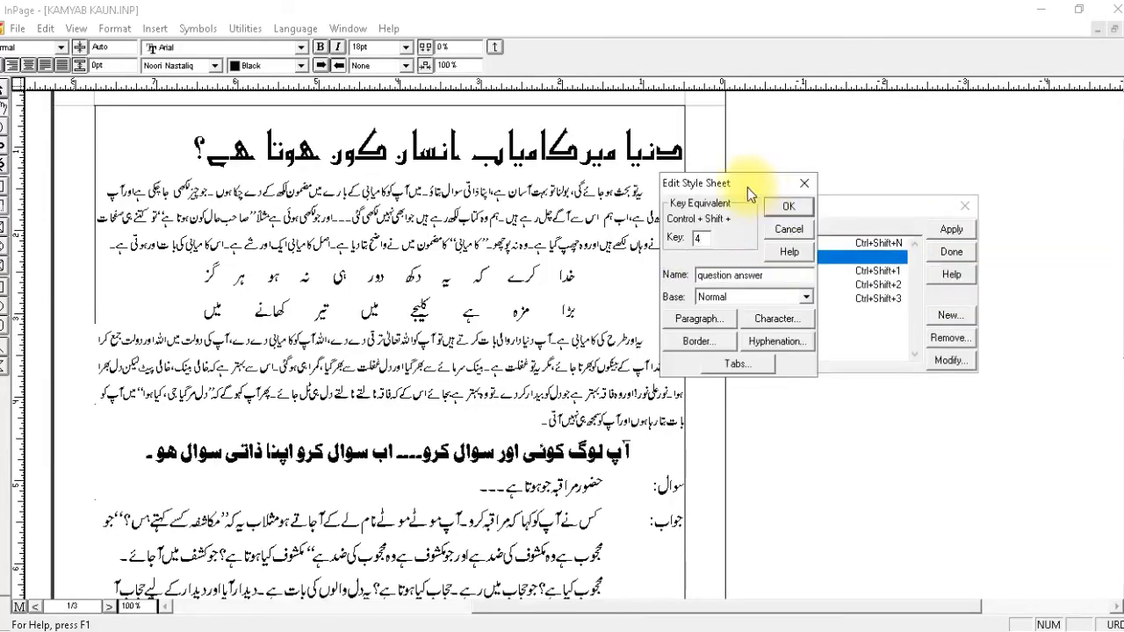
pyautogui.click(710, 319)
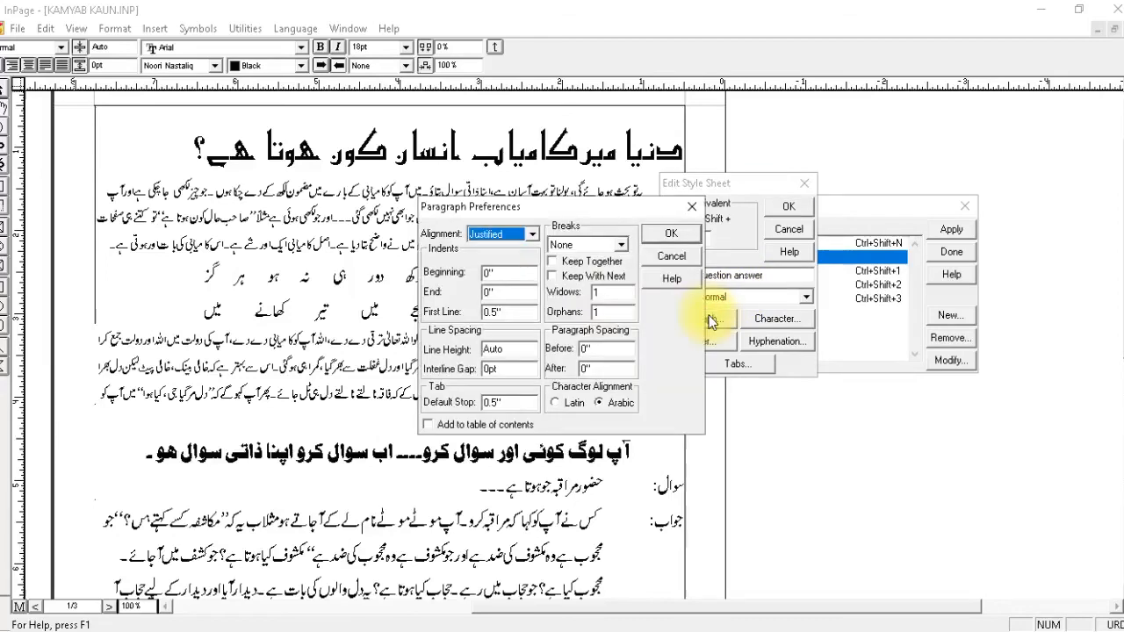
pyautogui.click(509, 272)
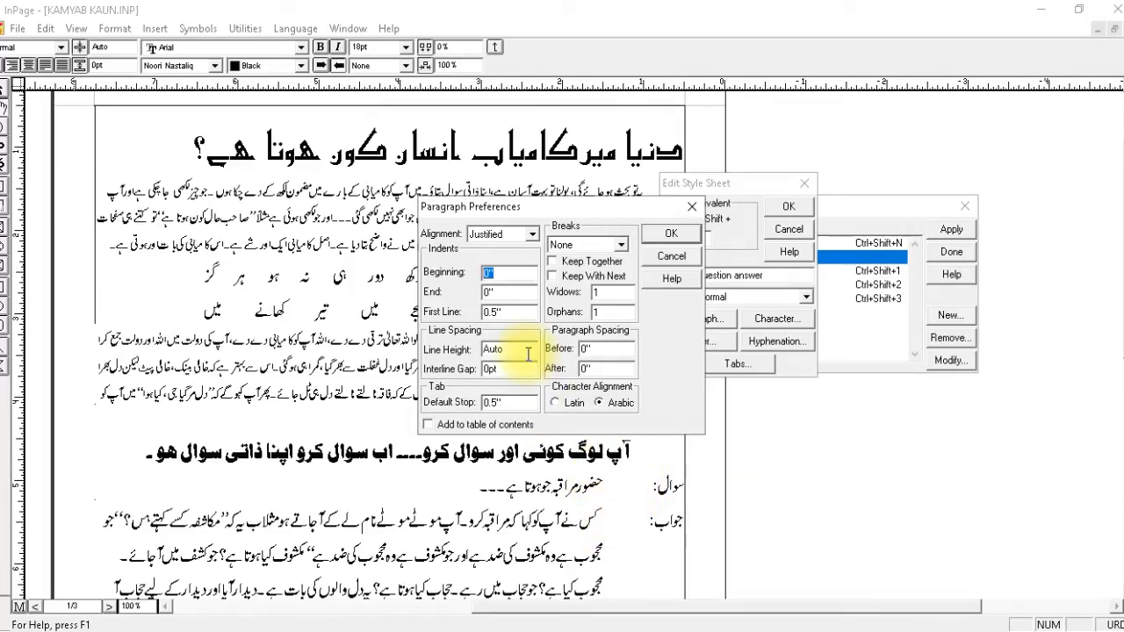
pyautogui.click(519, 291)
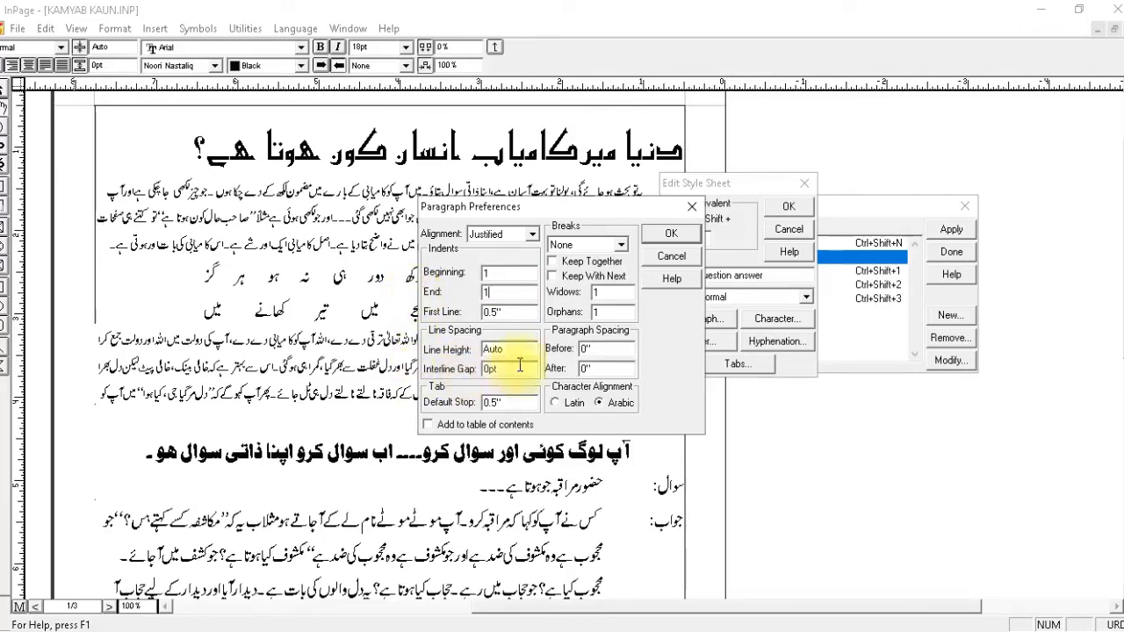
pyautogui.click(502, 313)
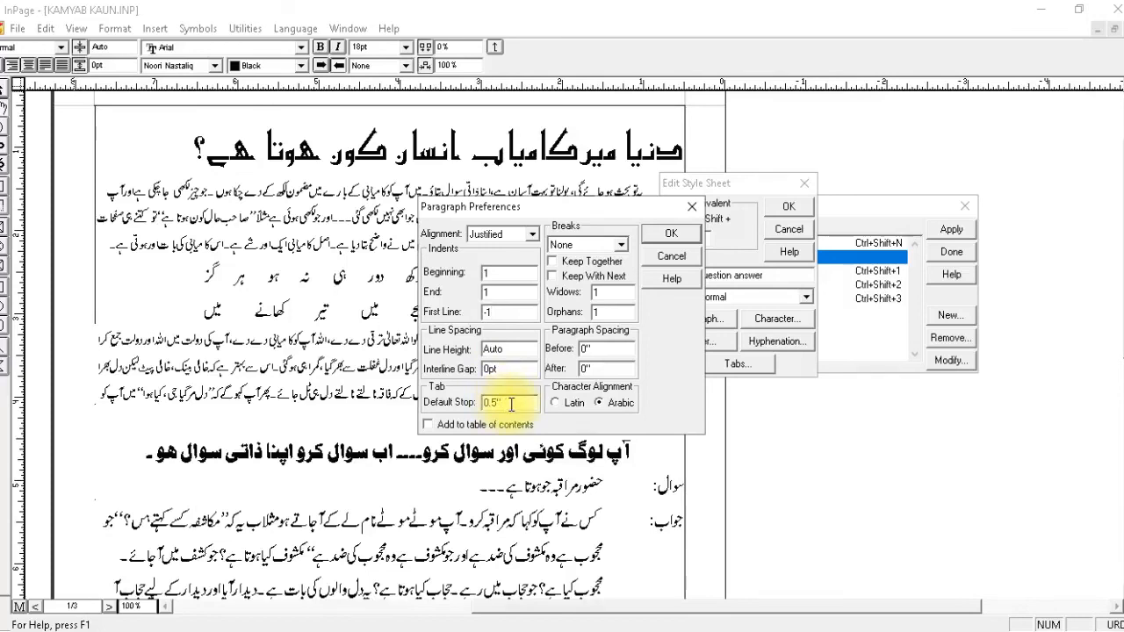
# Set the question answer style's default tab stop to 1, save the style, and finish defining style sheets.
pyautogui.moveTo(512, 404); pyautogui.dragTo(428, 411)
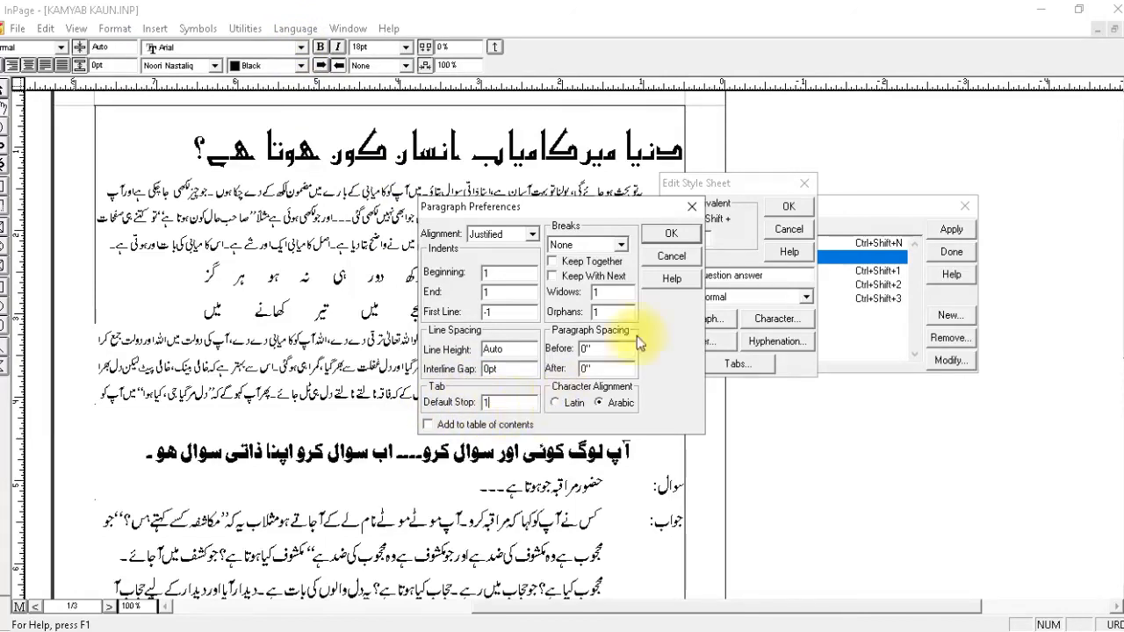
pyautogui.click(673, 233)
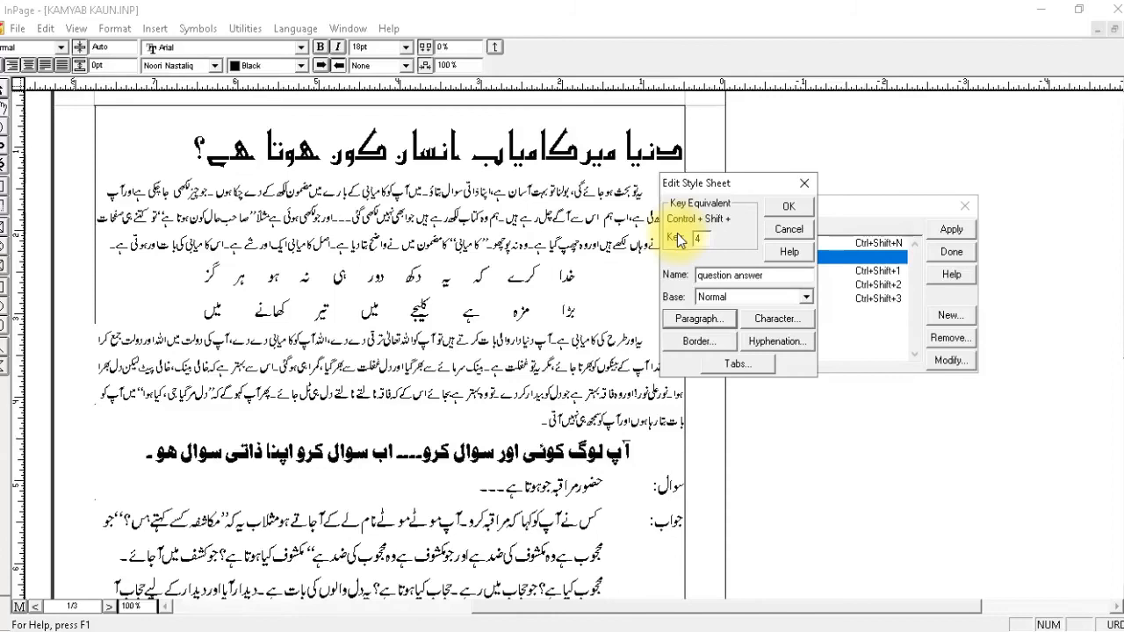
pyautogui.click(776, 211)
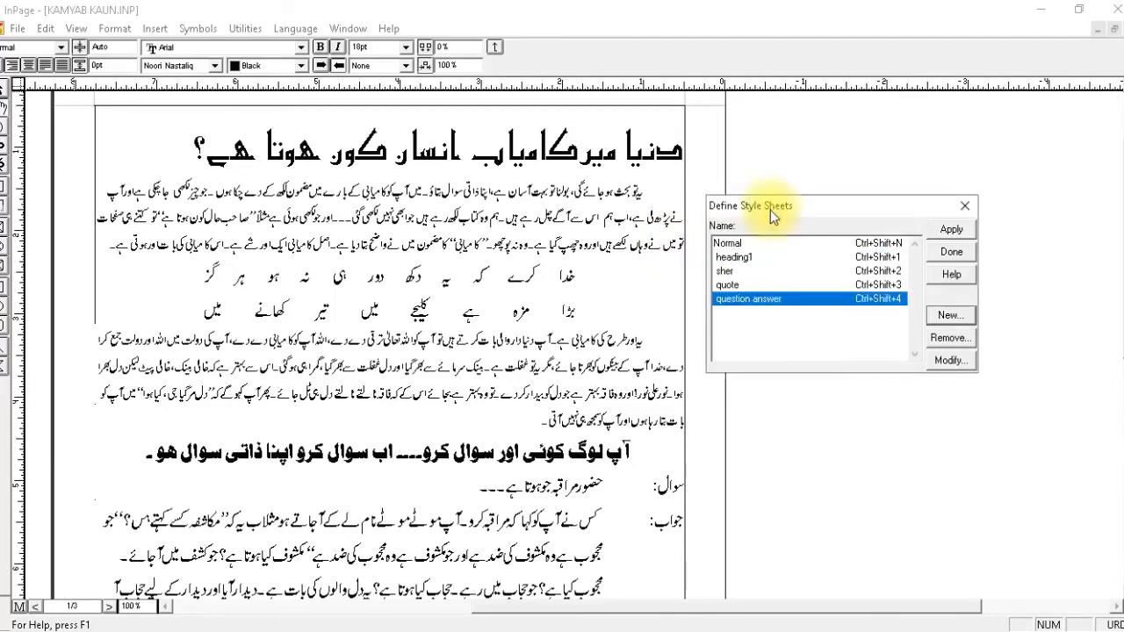
pyautogui.click(951, 252)
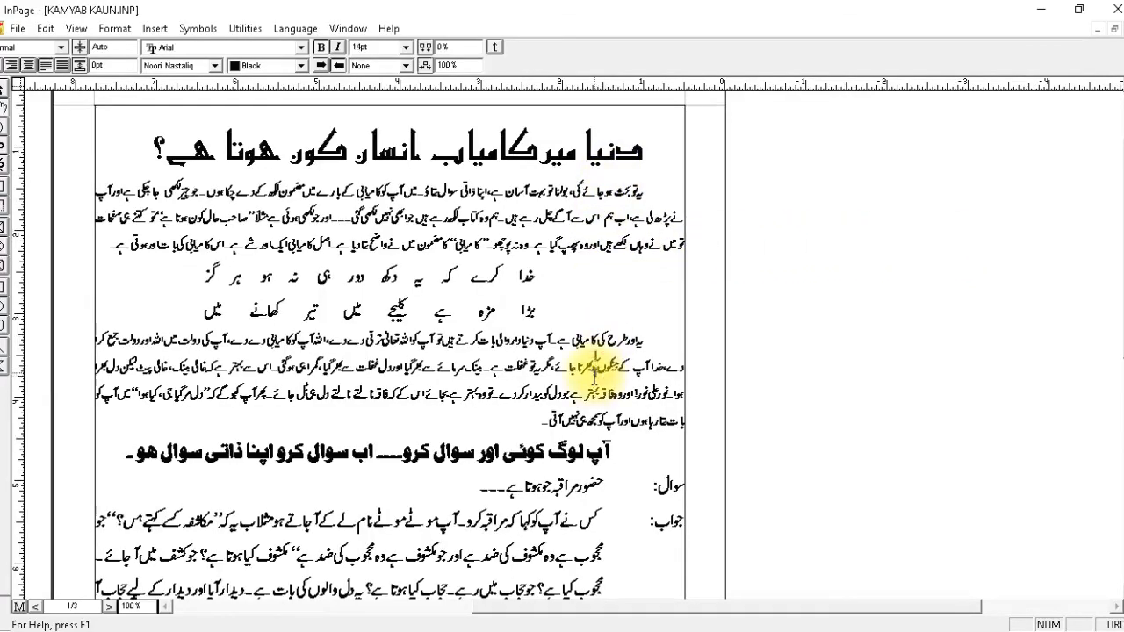
# Format the entire article text as Noori Nastaliq, 12pt, without bold, and right-aligned.
pyautogui.hotkey('ctrl', 'a')
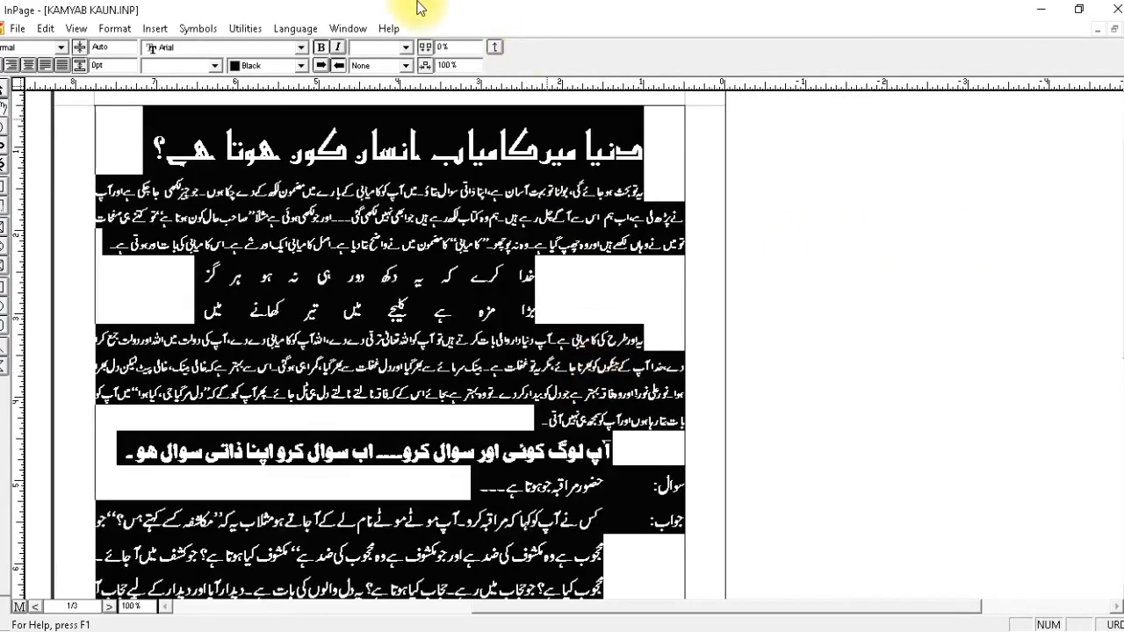
pyautogui.click(215, 66)
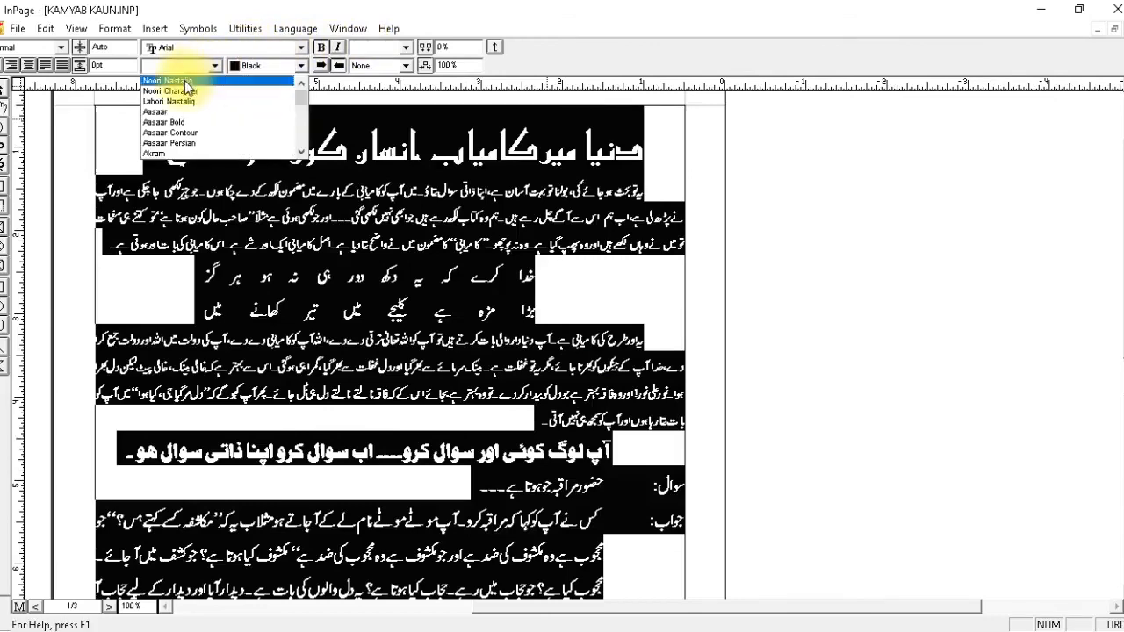
pyautogui.click(188, 80)
pyautogui.click(407, 48)
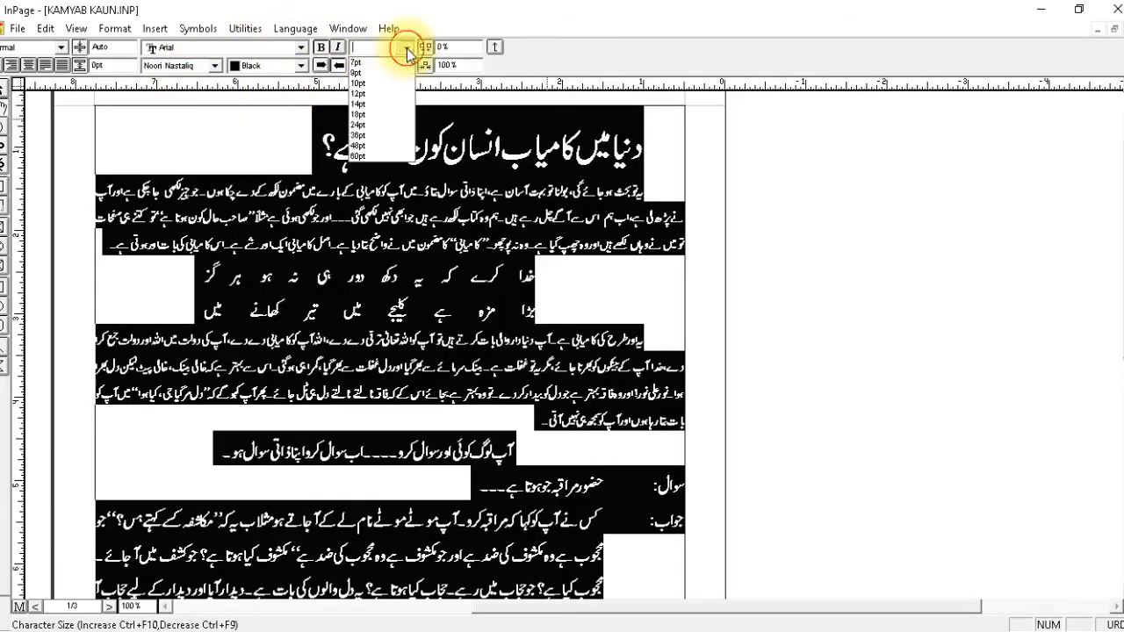
pyautogui.click(378, 93)
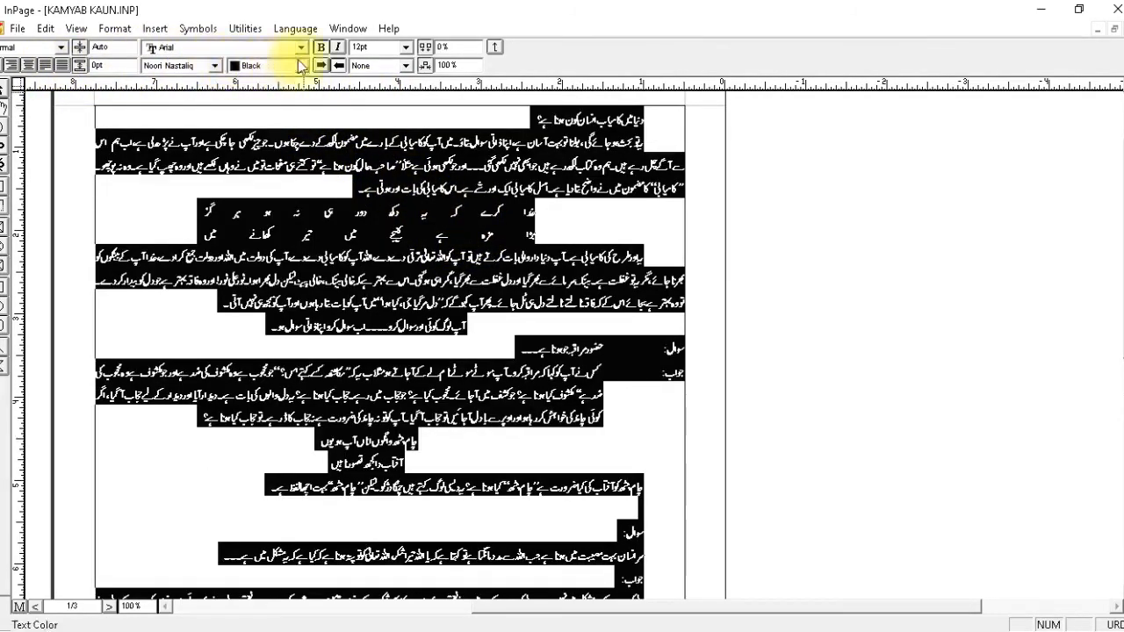
pyautogui.click(321, 48)
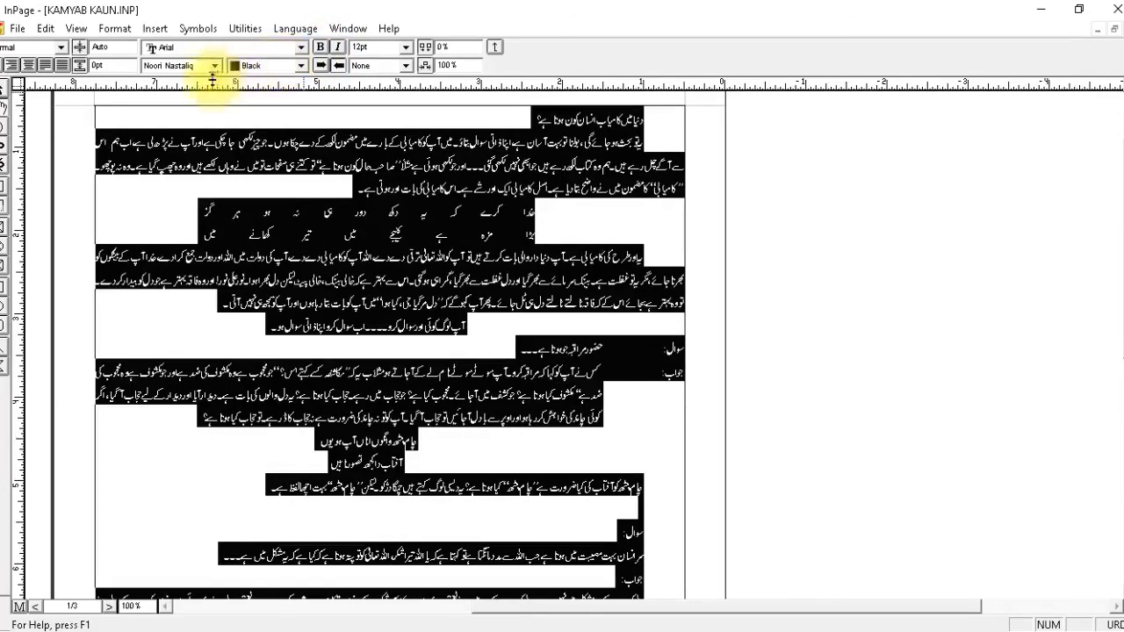
pyautogui.click(11, 69)
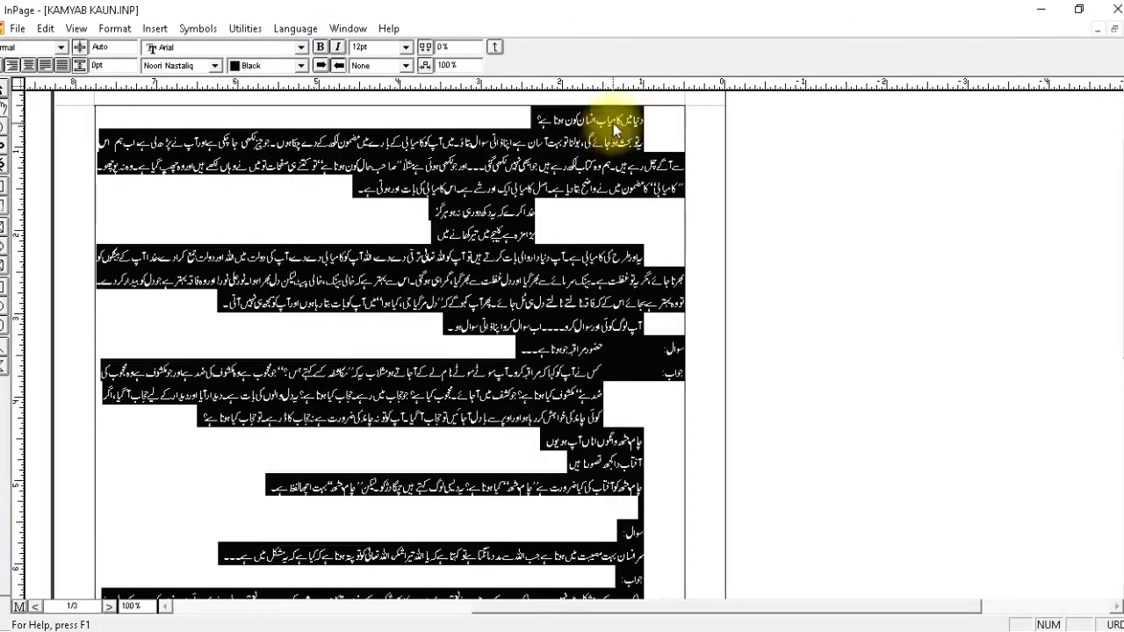
# Select the article text from the title line down and set all three of its indents to 0.
pyautogui.click(664, 125)
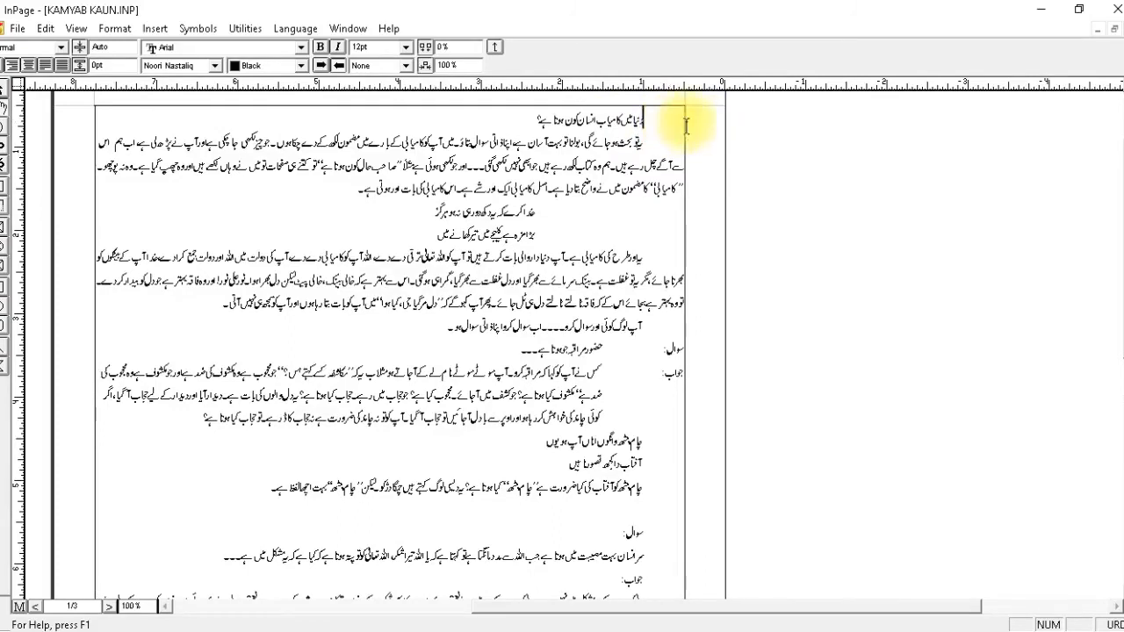
pyautogui.moveTo(537, 112); pyautogui.dragTo(406, 571)
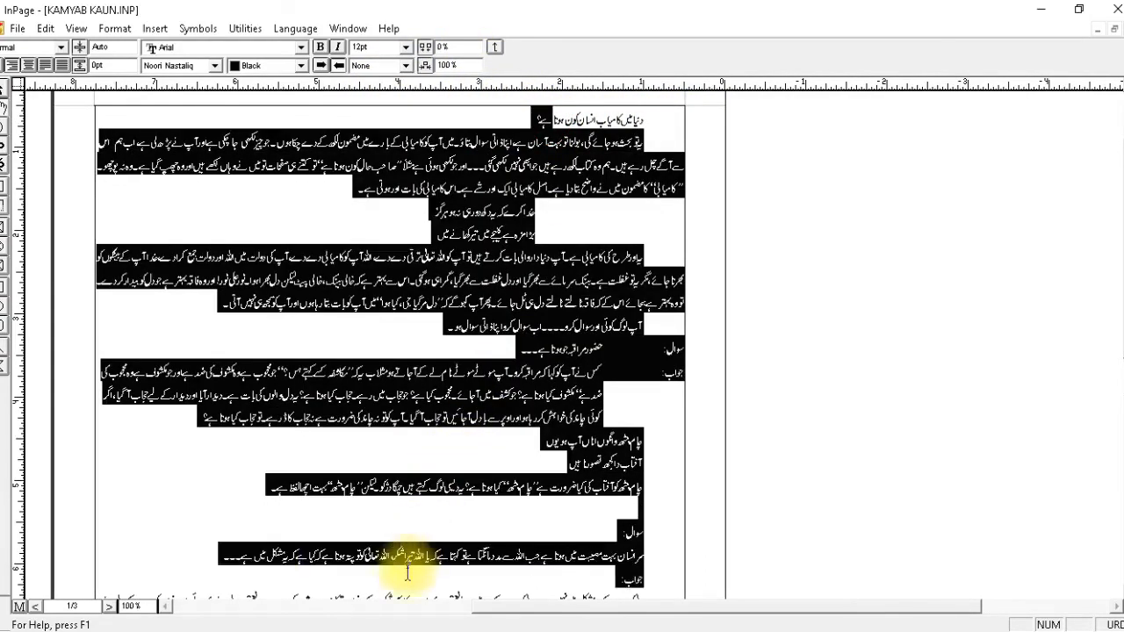
pyautogui.click(495, 48)
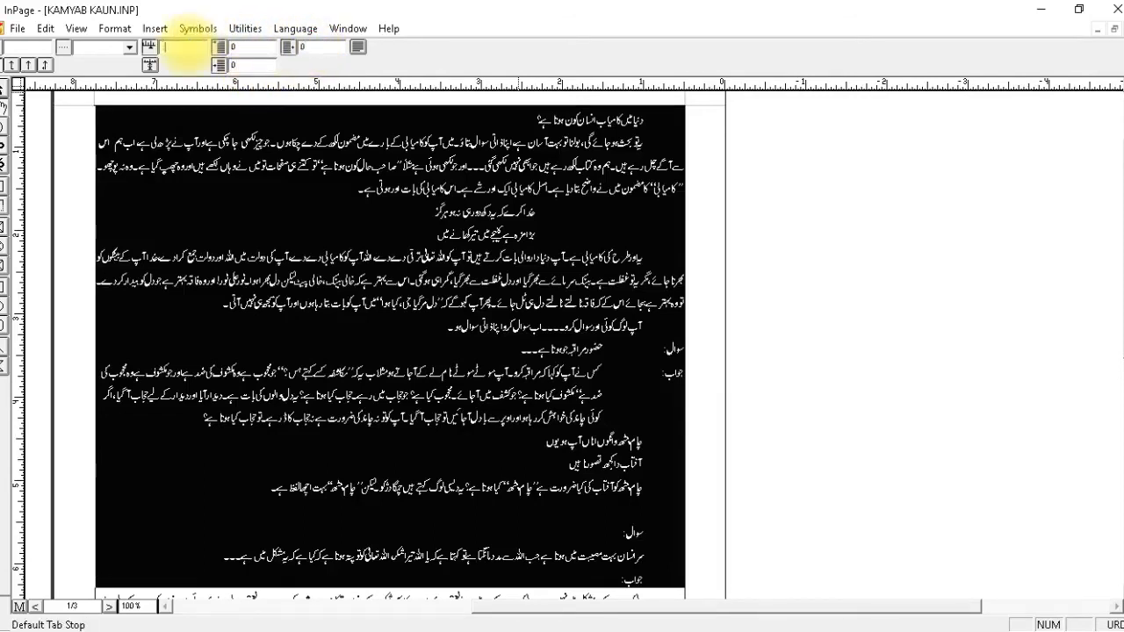
pyautogui.press('Return')
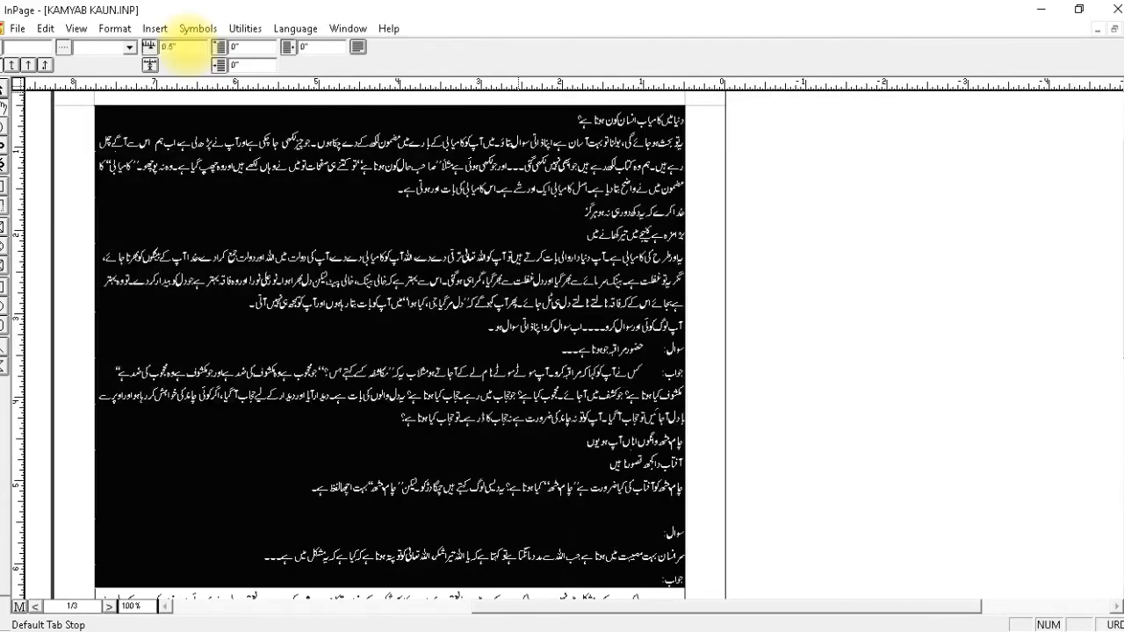
pyautogui.click(645, 123)
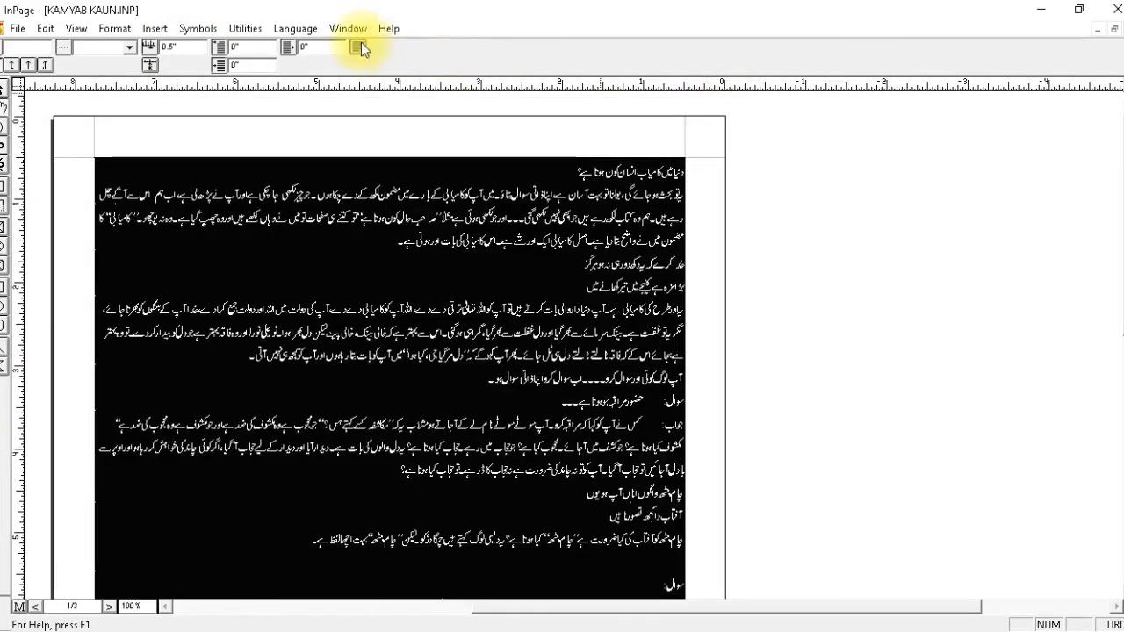
pyautogui.click(359, 46)
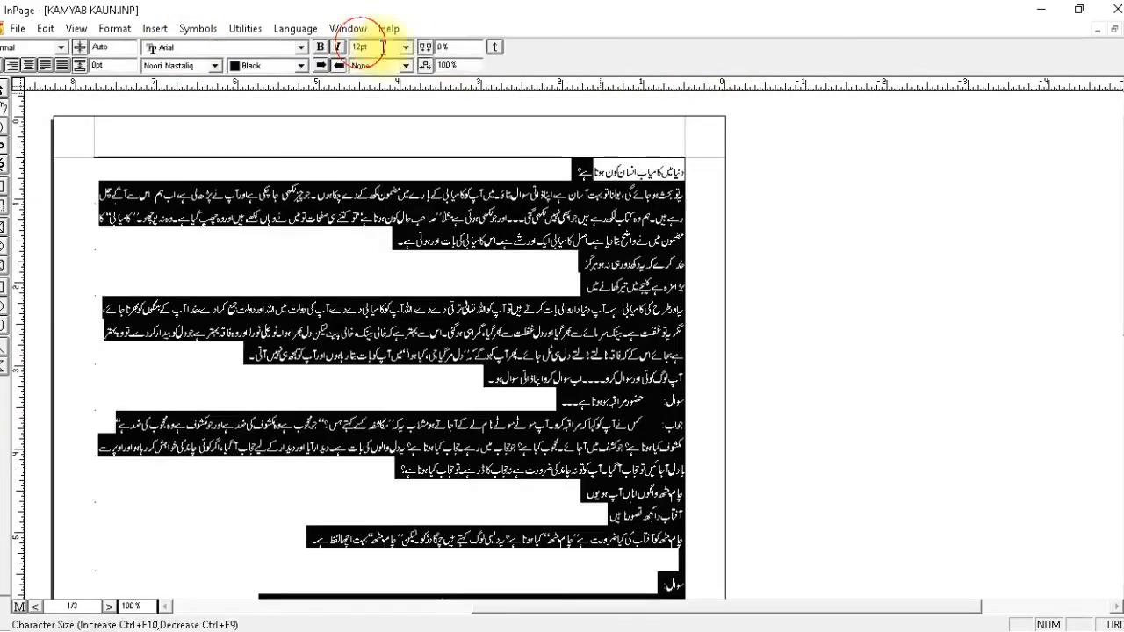
# Zoom the page to 200% and apply the heading1 style to the article's title line.
pyautogui.click(646, 167)
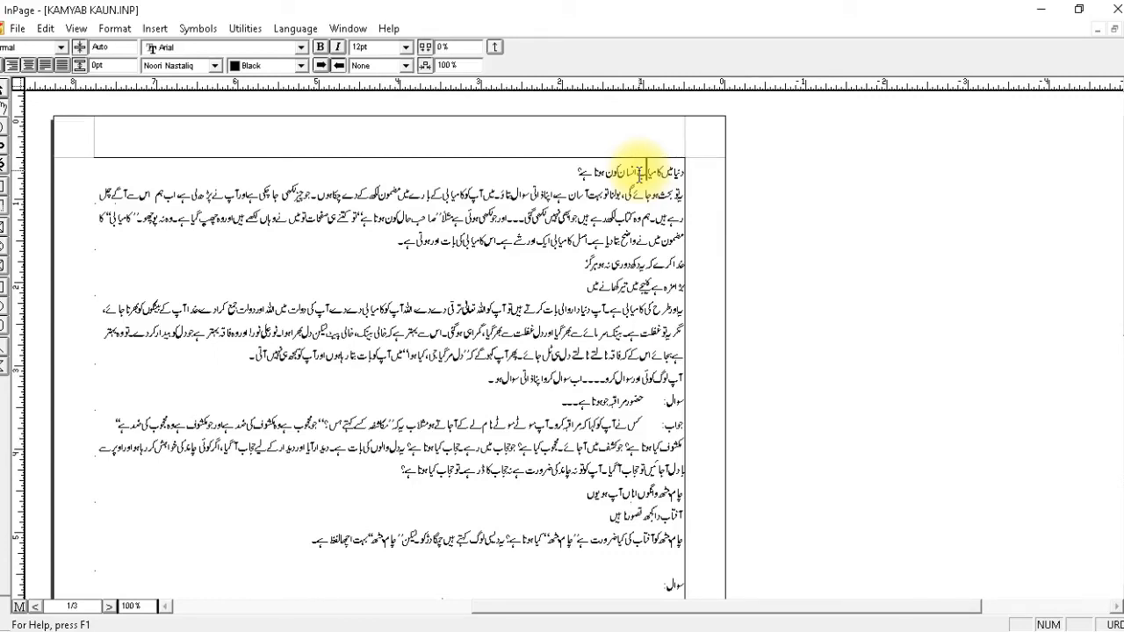
pyautogui.click(136, 606)
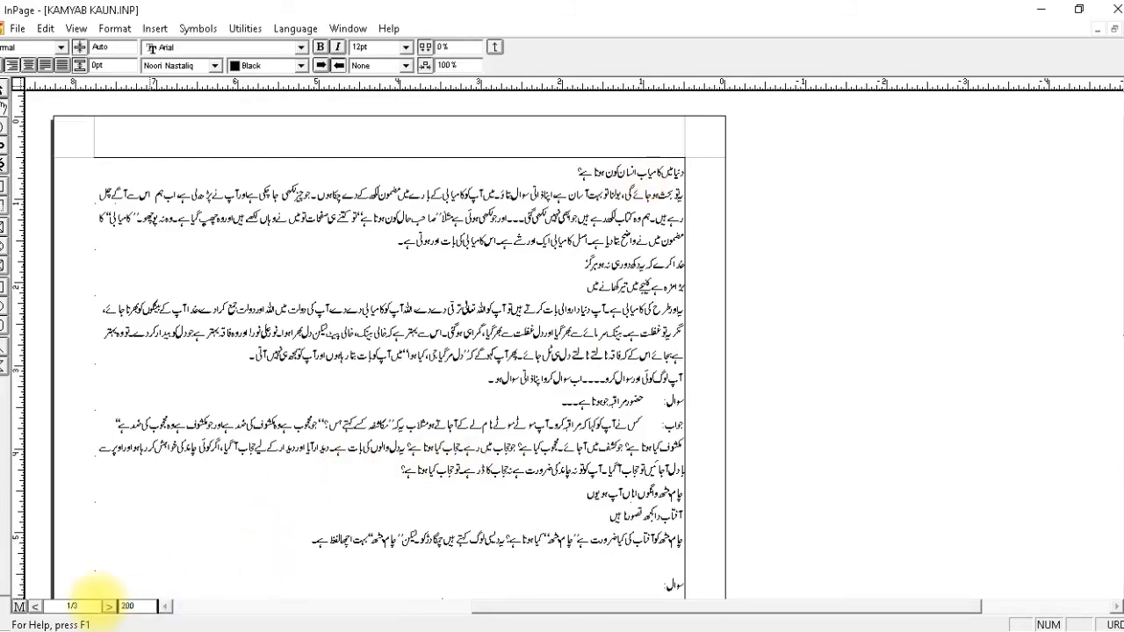
pyautogui.press('Return')
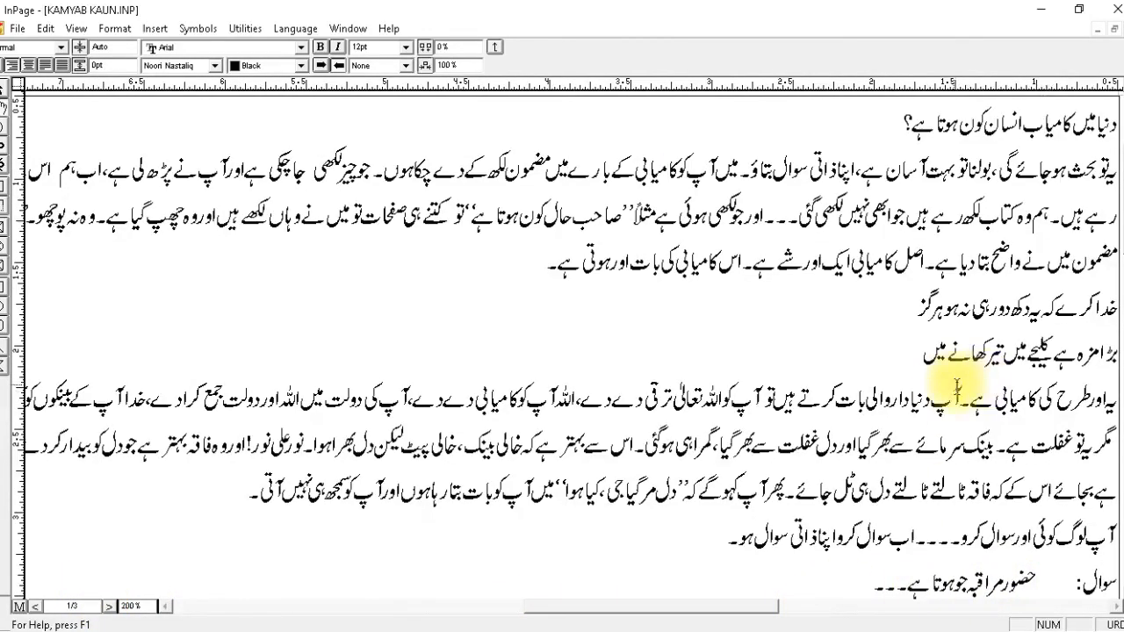
pyautogui.moveTo(976, 253); pyautogui.dragTo(834, 317)
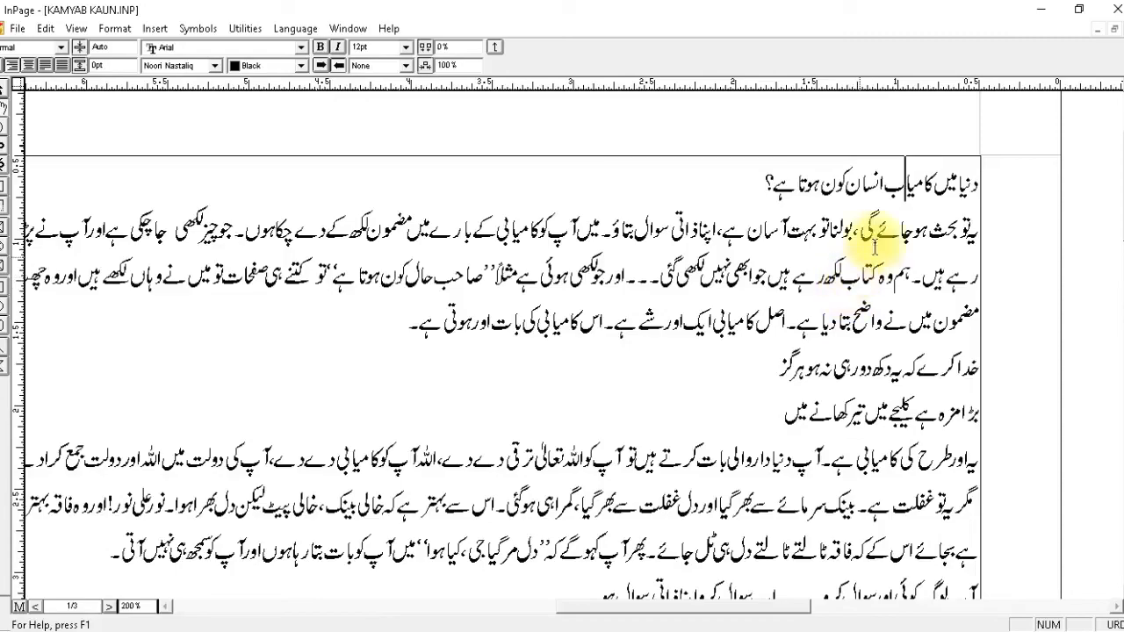
pyautogui.moveTo(916, 224); pyautogui.dragTo(872, 278)
pyautogui.click(868, 175)
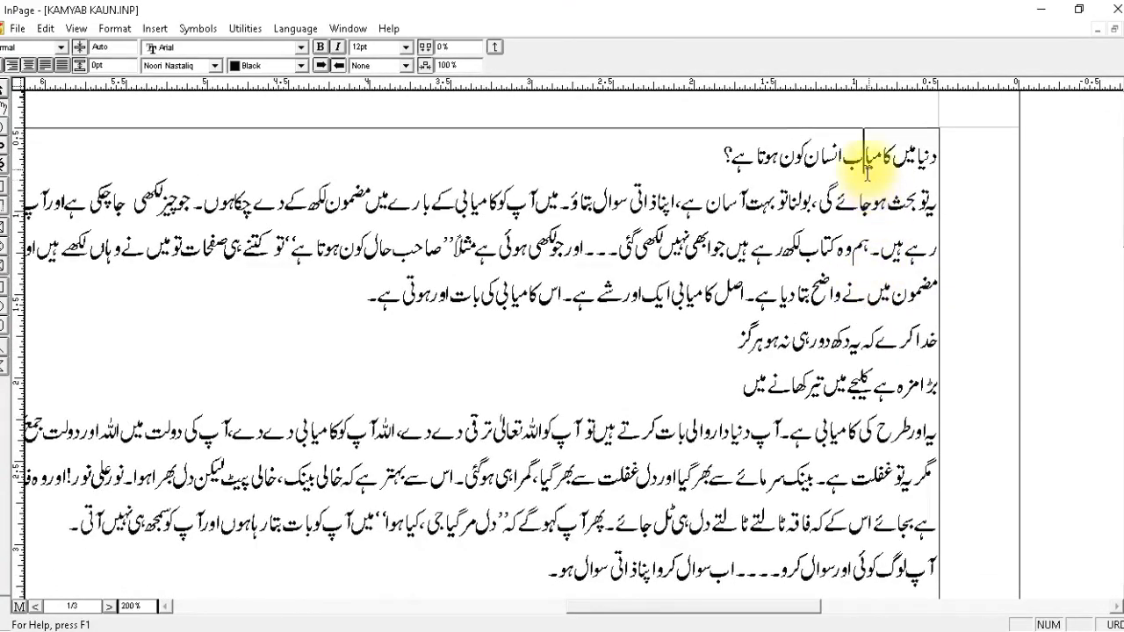
pyautogui.click(61, 47)
pyautogui.click(22, 74)
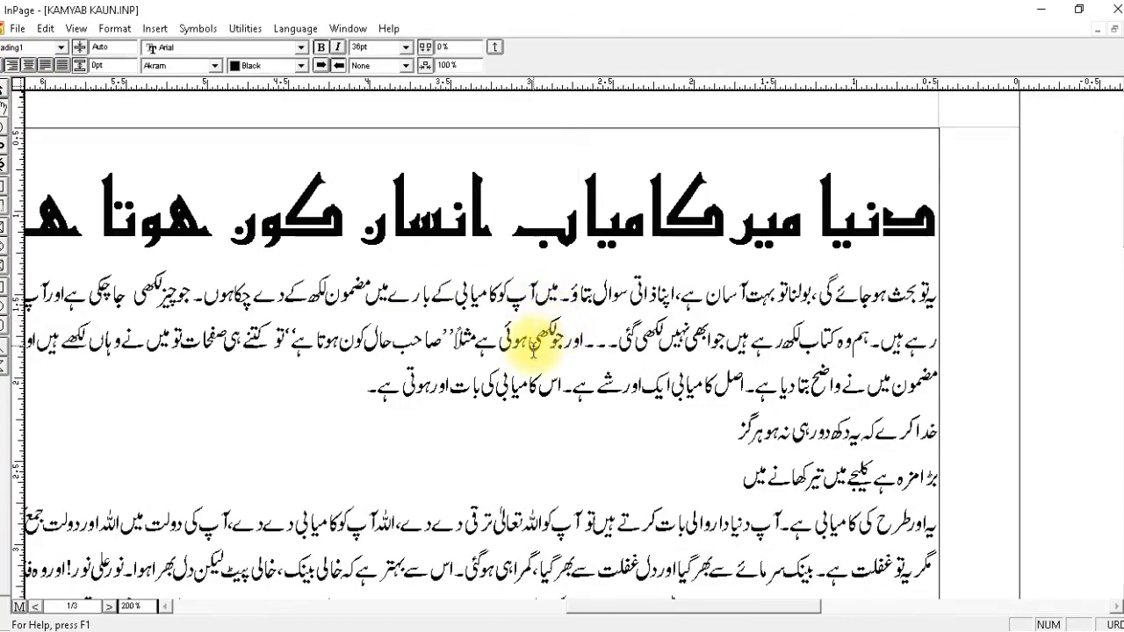
# Apply the Normal style to the first body paragraph below the title.
pyautogui.click(620, 334)
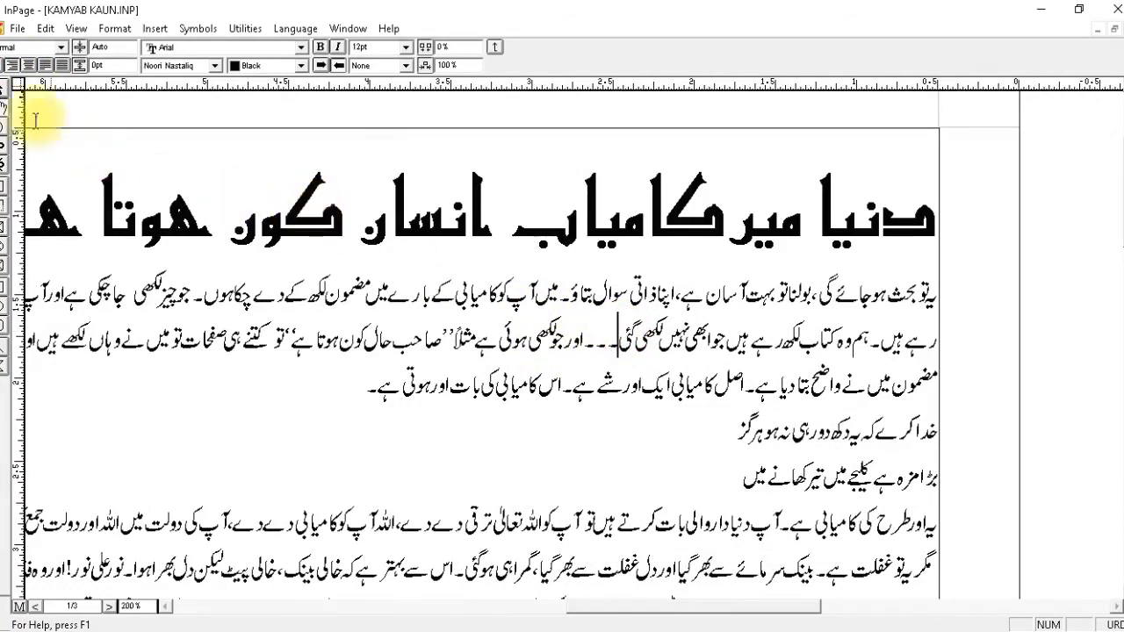
pyautogui.click(44, 51)
pyautogui.click(26, 62)
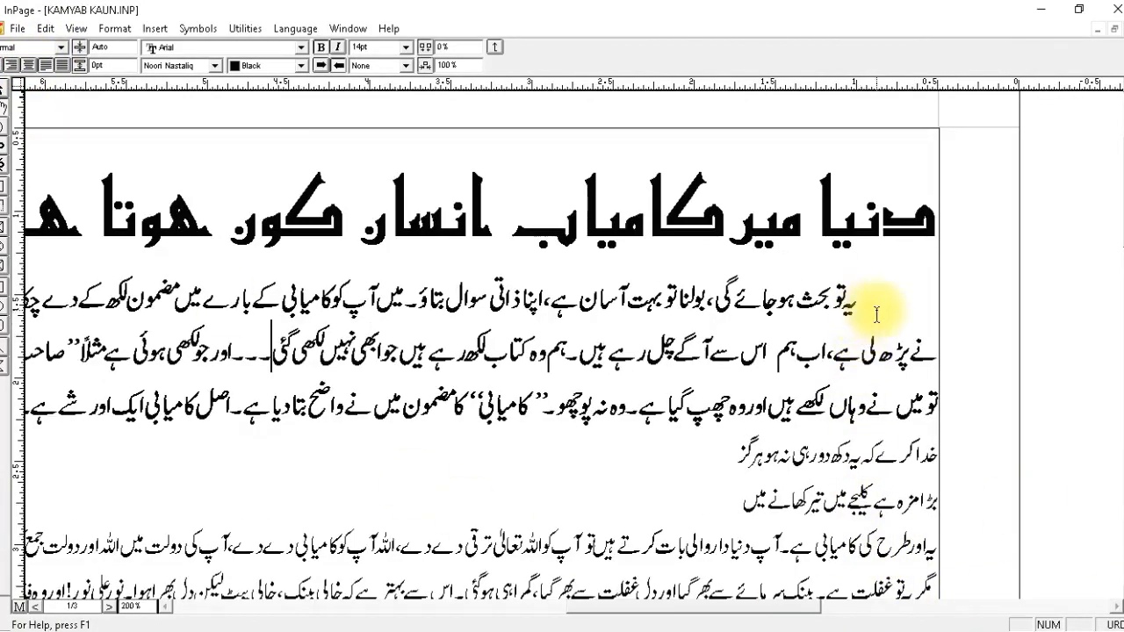
# Apply the sher style to both lines of the couplet and force-justify them.
pyautogui.moveTo(869, 458); pyautogui.dragTo(834, 490)
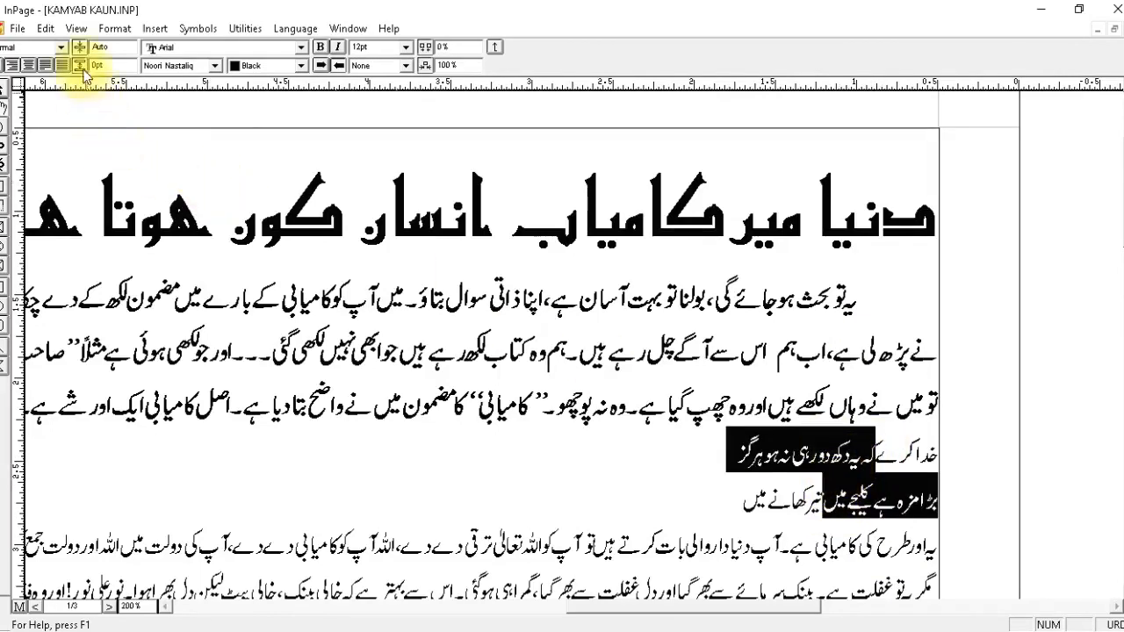
pyautogui.click(60, 47)
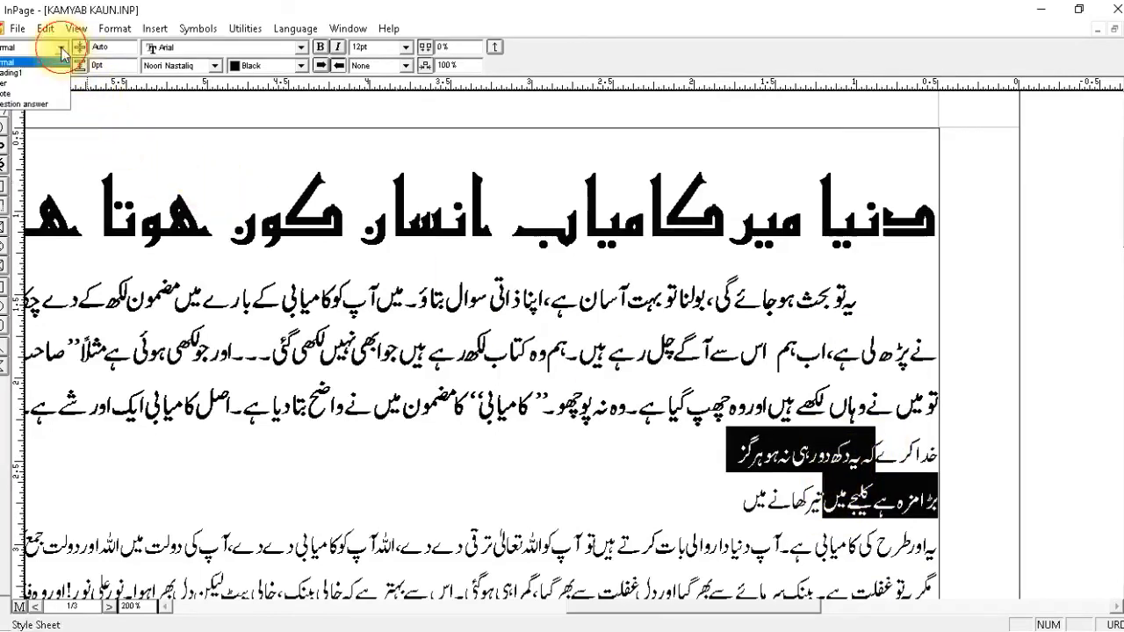
pyautogui.click(2, 83)
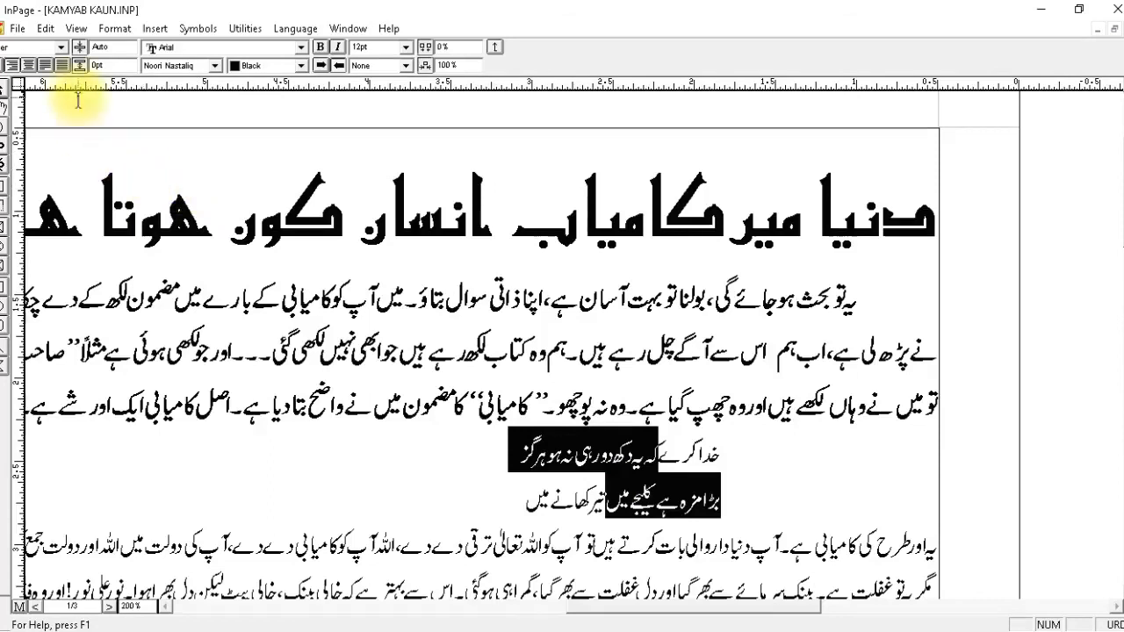
pyautogui.click(62, 65)
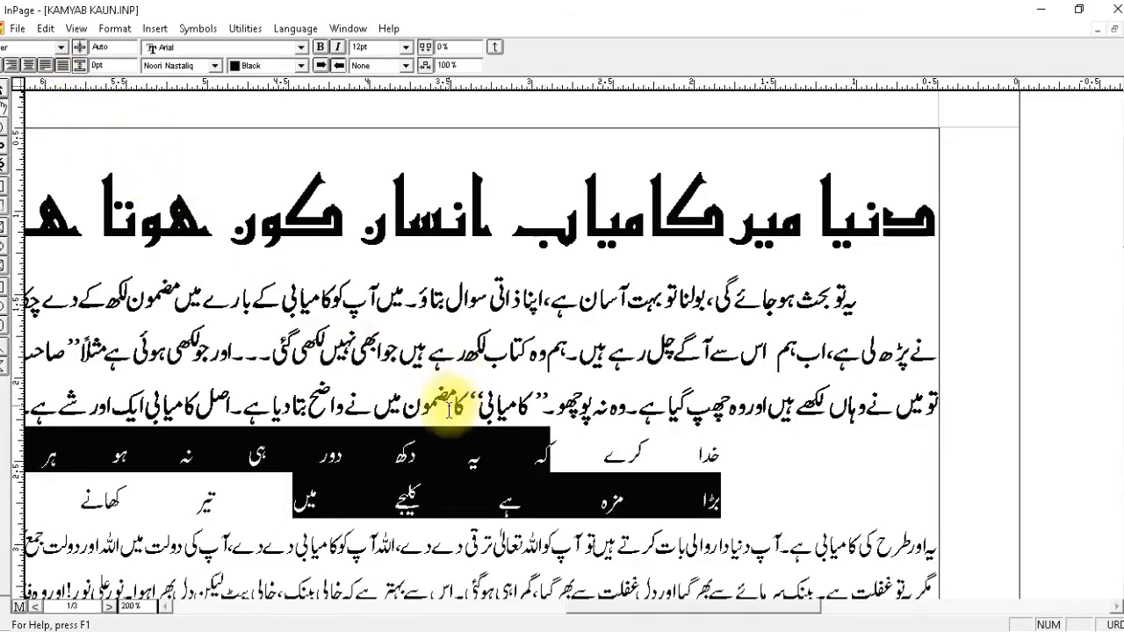
# Apply the Normal style to the body paragraph below the couplet.
pyautogui.click(453, 410)
pyautogui.click(708, 555)
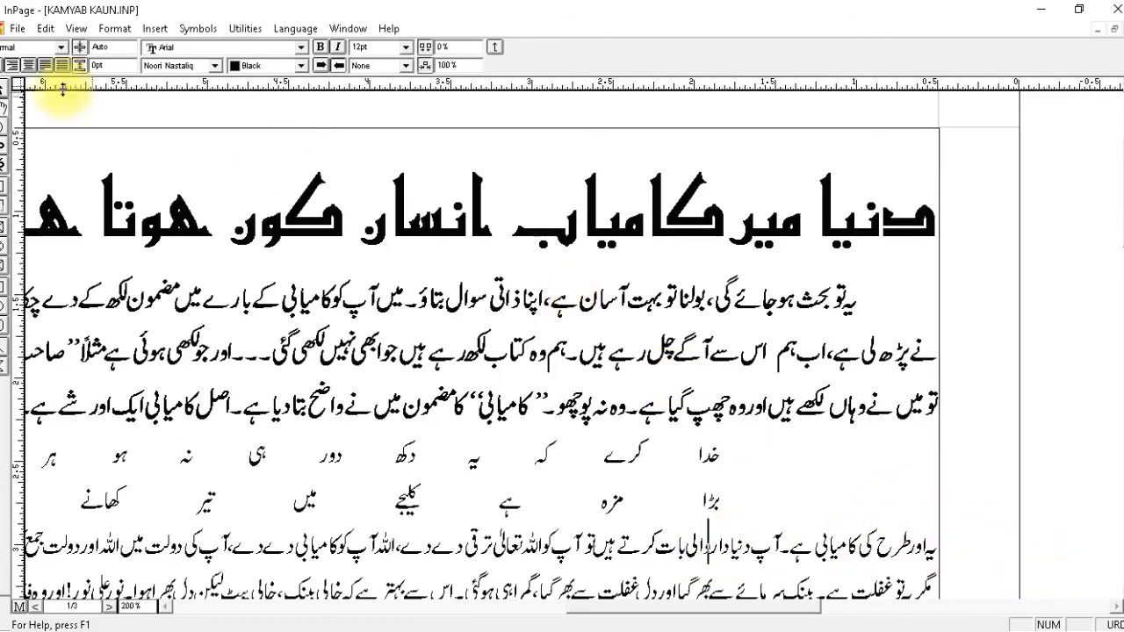
pyautogui.click(44, 47)
pyautogui.click(32, 62)
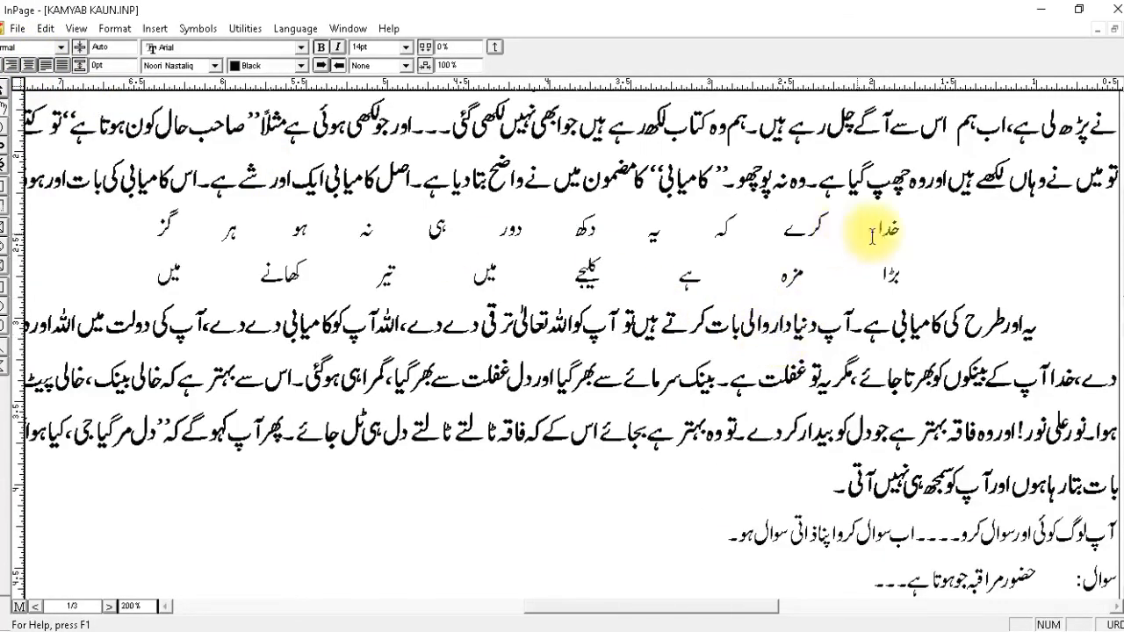
# Switch both couplet lines to the Normal style and back to the sher style.
pyautogui.moveTo(1000, 228); pyautogui.dragTo(162, 277)
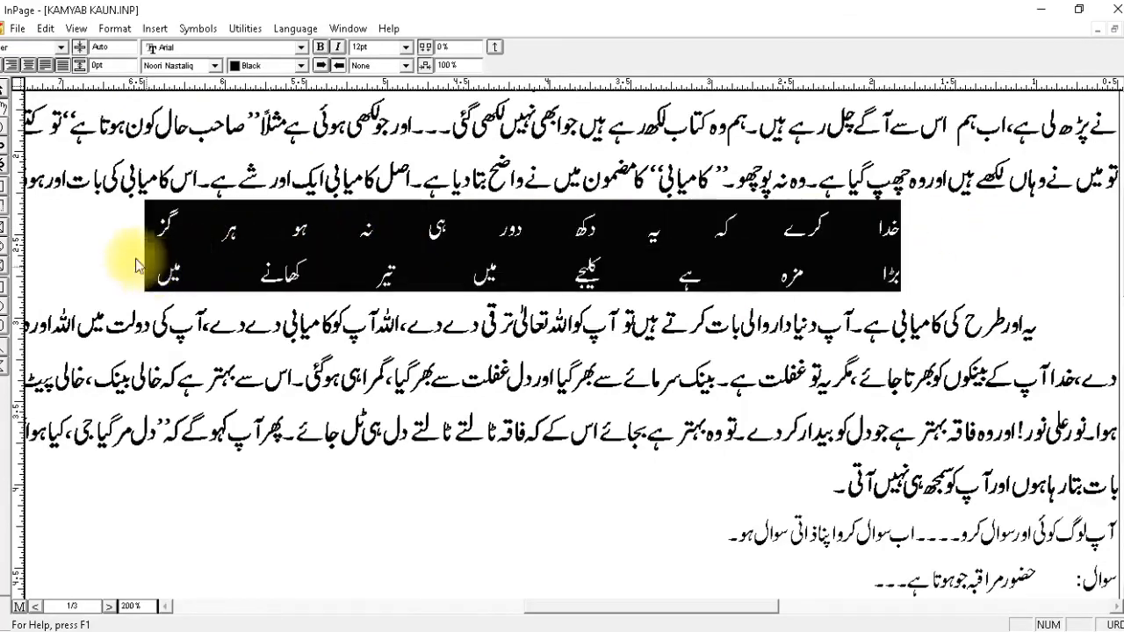
pyautogui.click(59, 49)
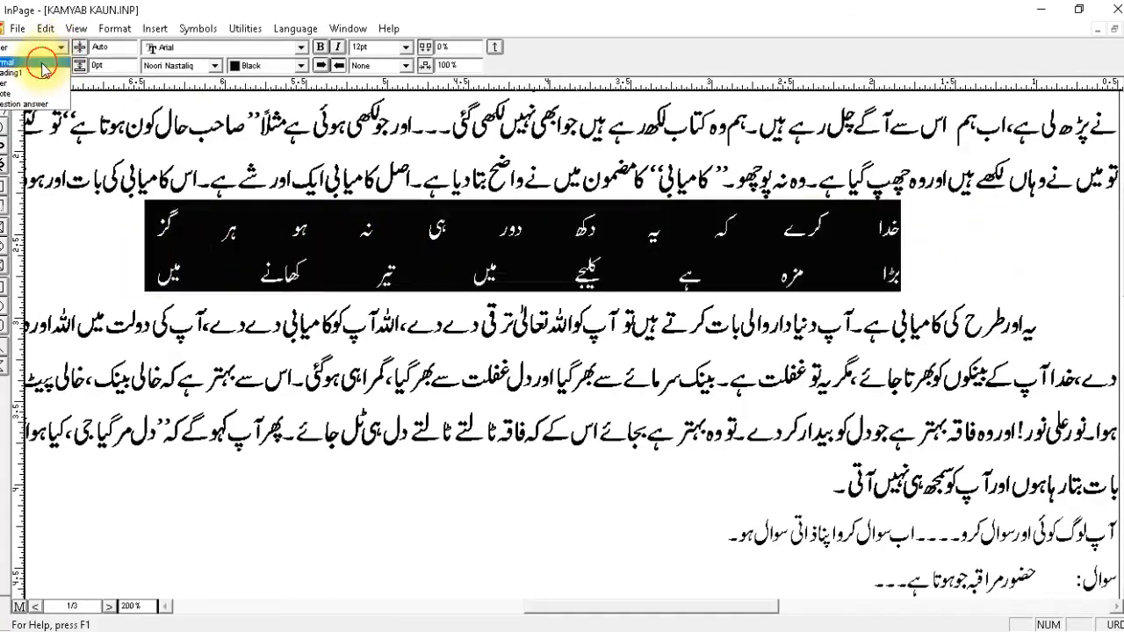
pyautogui.click(39, 63)
pyautogui.click(59, 47)
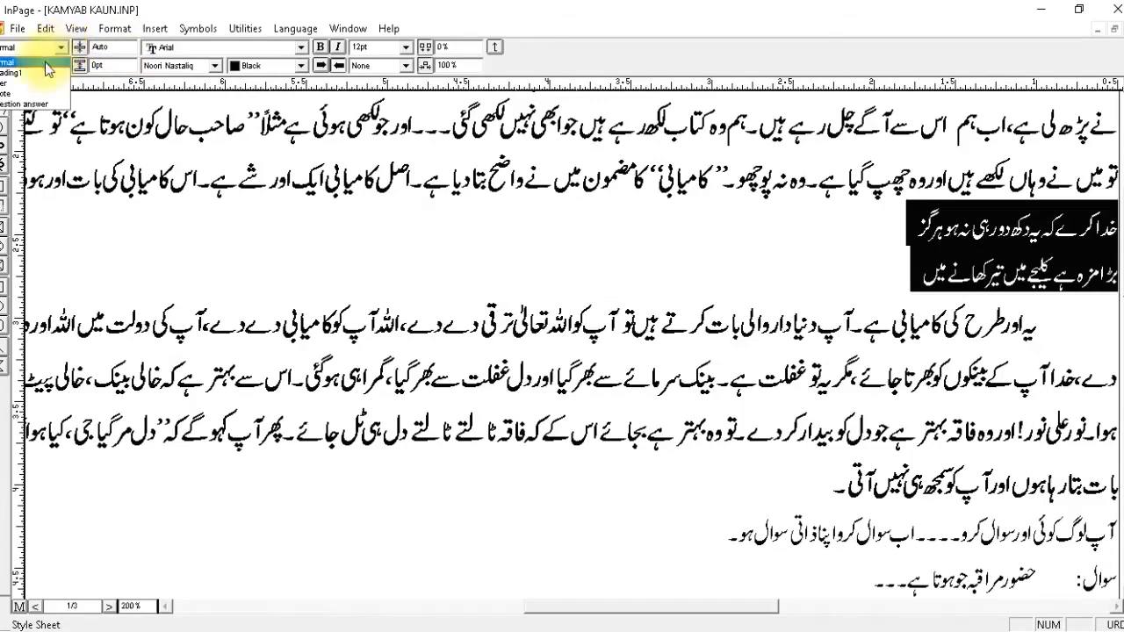
pyautogui.click(33, 79)
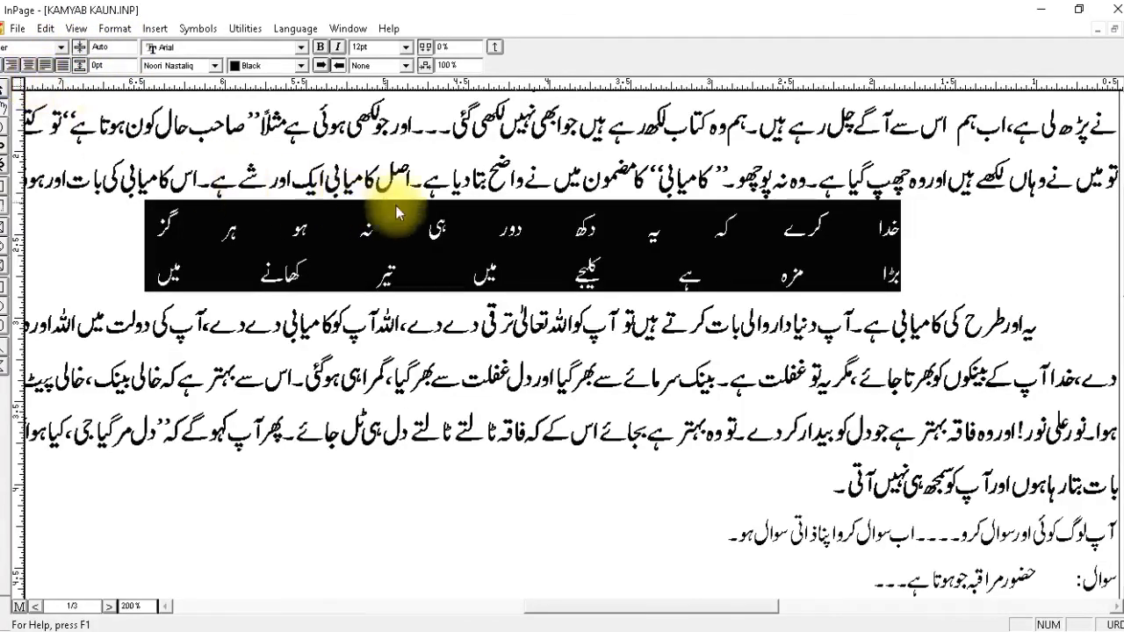
pyautogui.click(420, 238)
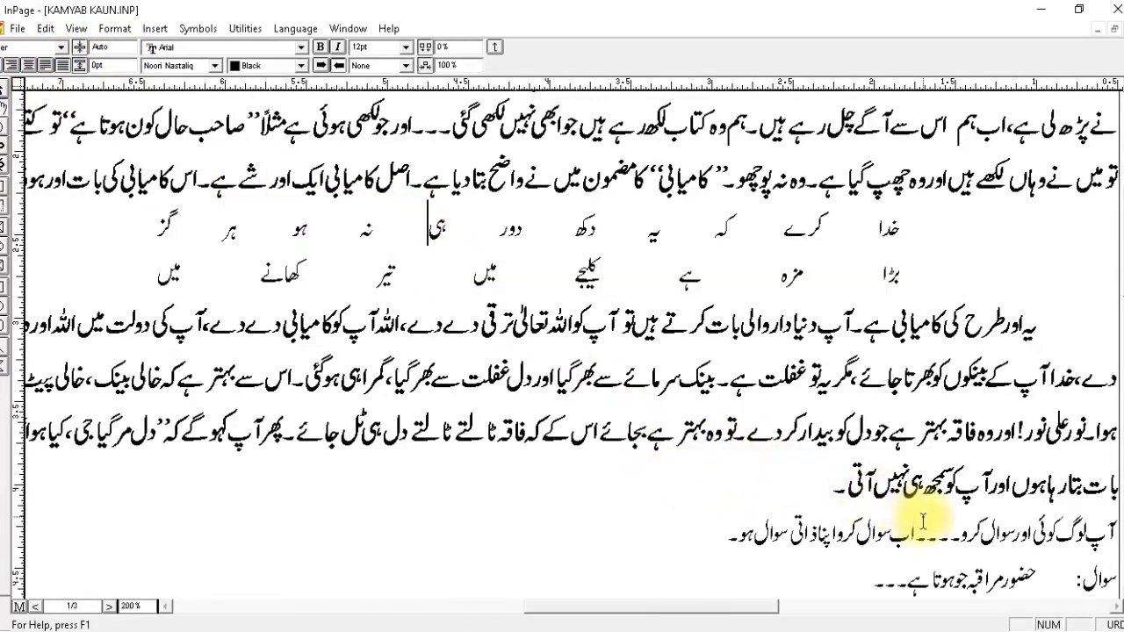
# Apply the quote style to the single-line paragraph above the first question (سوال).
pyautogui.click(1055, 531)
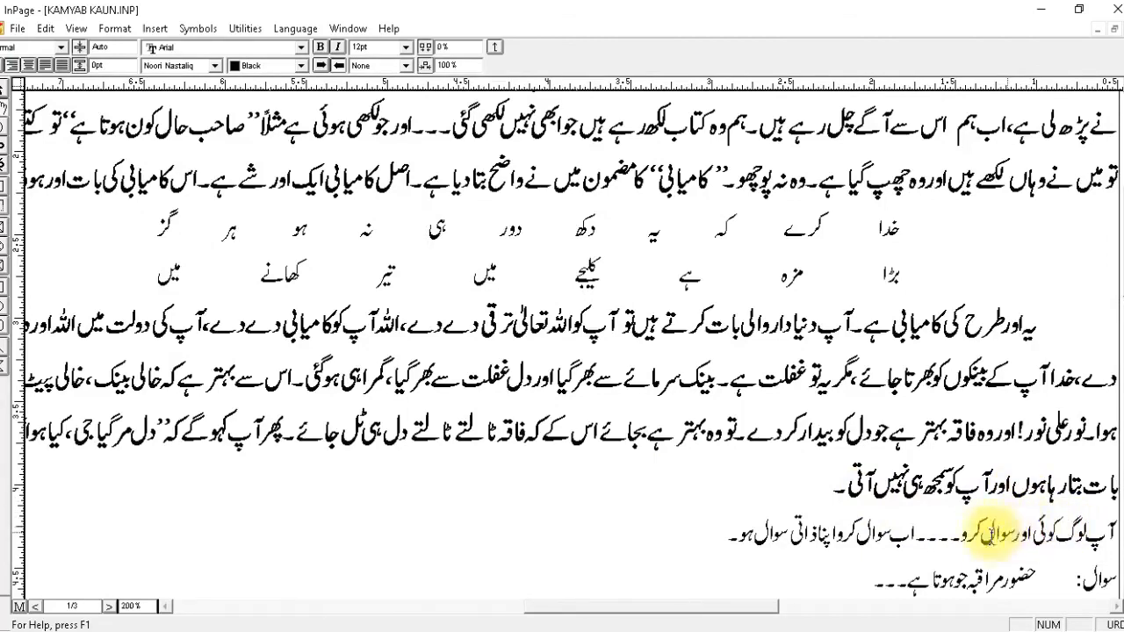
pyautogui.click(61, 48)
pyautogui.click(42, 93)
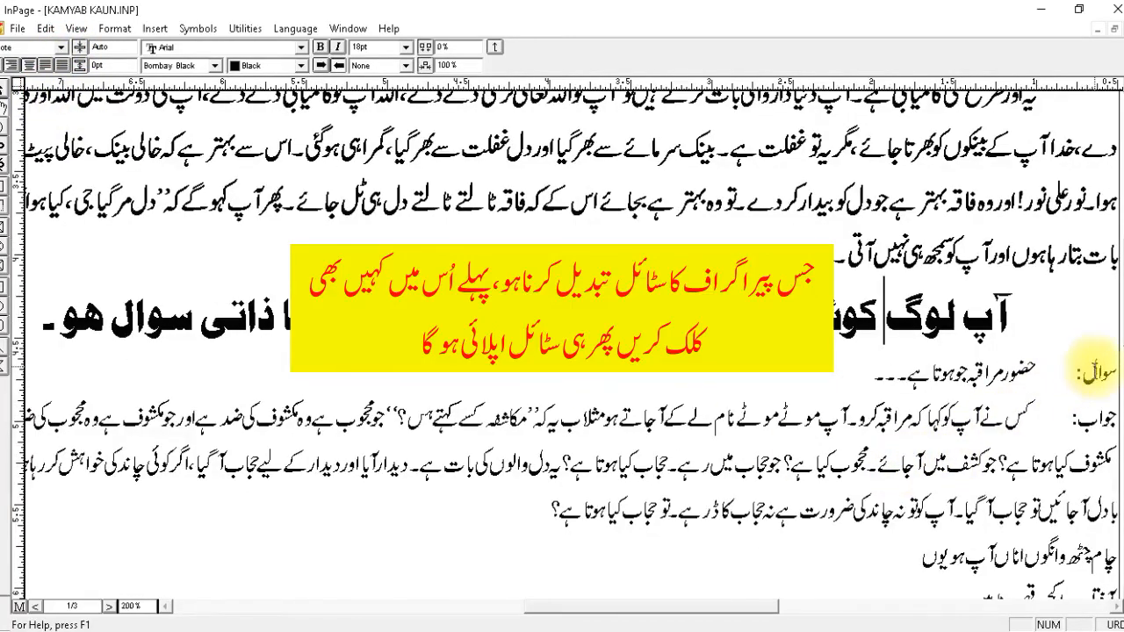
# Try to apply the question answer style to the selected question and answer paragraphs together.
pyautogui.moveTo(1109, 369); pyautogui.dragTo(509, 525)
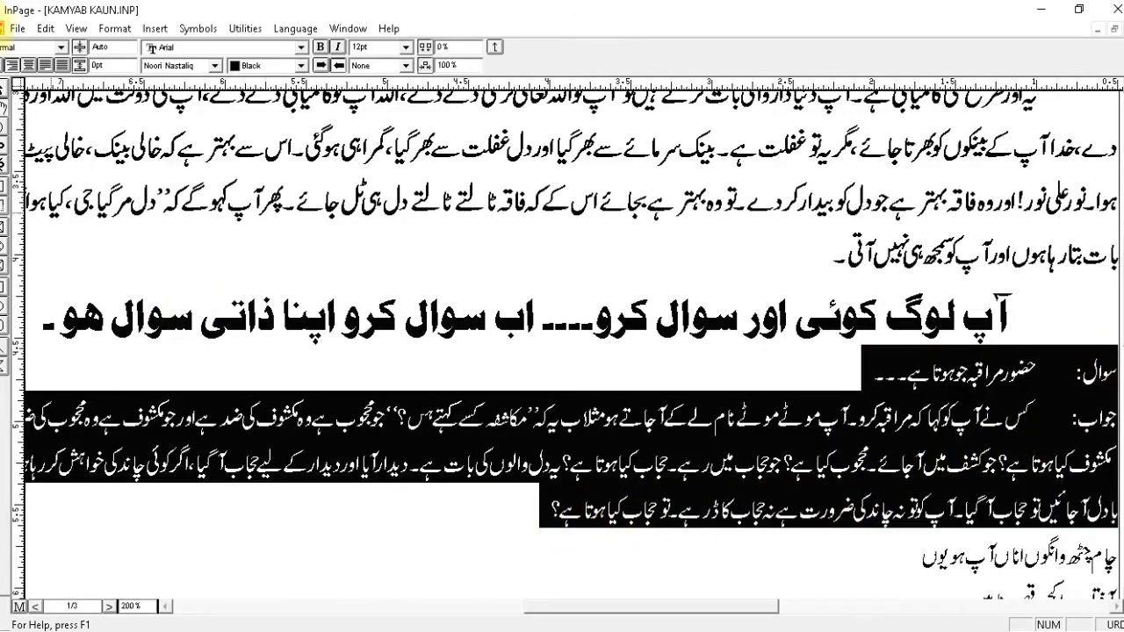
pyautogui.click(59, 49)
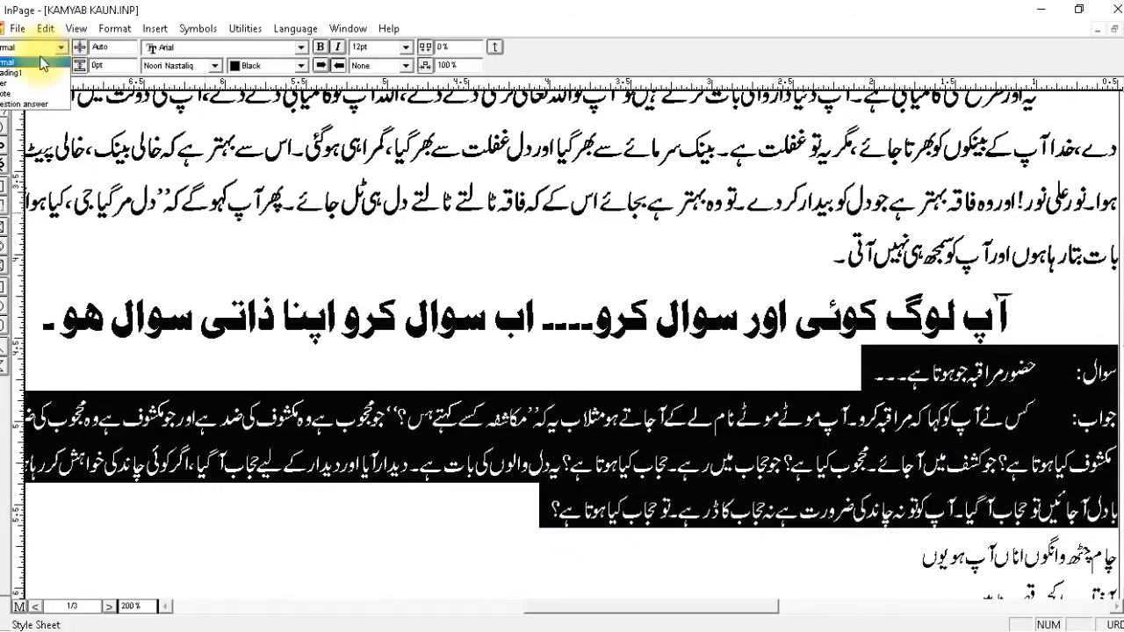
pyautogui.click(35, 103)
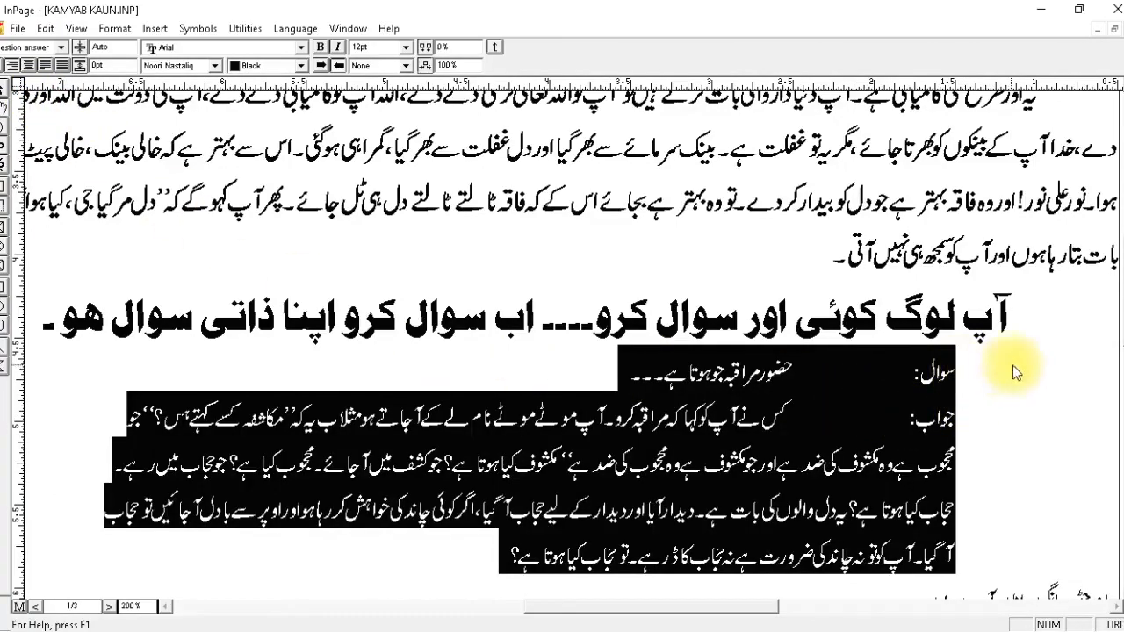
pyautogui.click(929, 371)
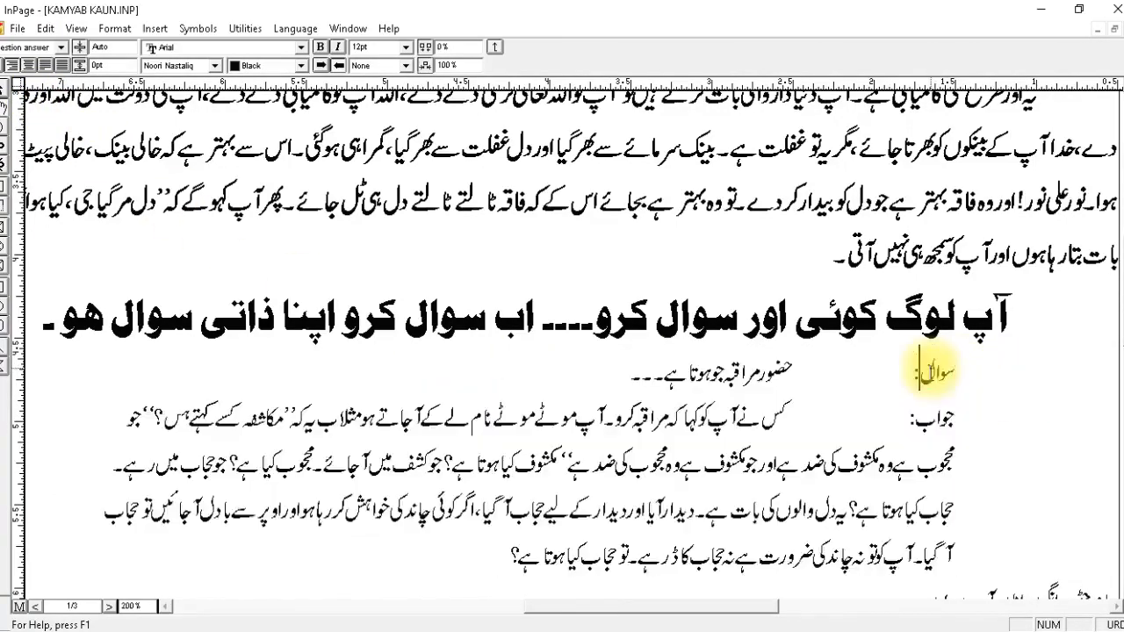
pyautogui.click(959, 372)
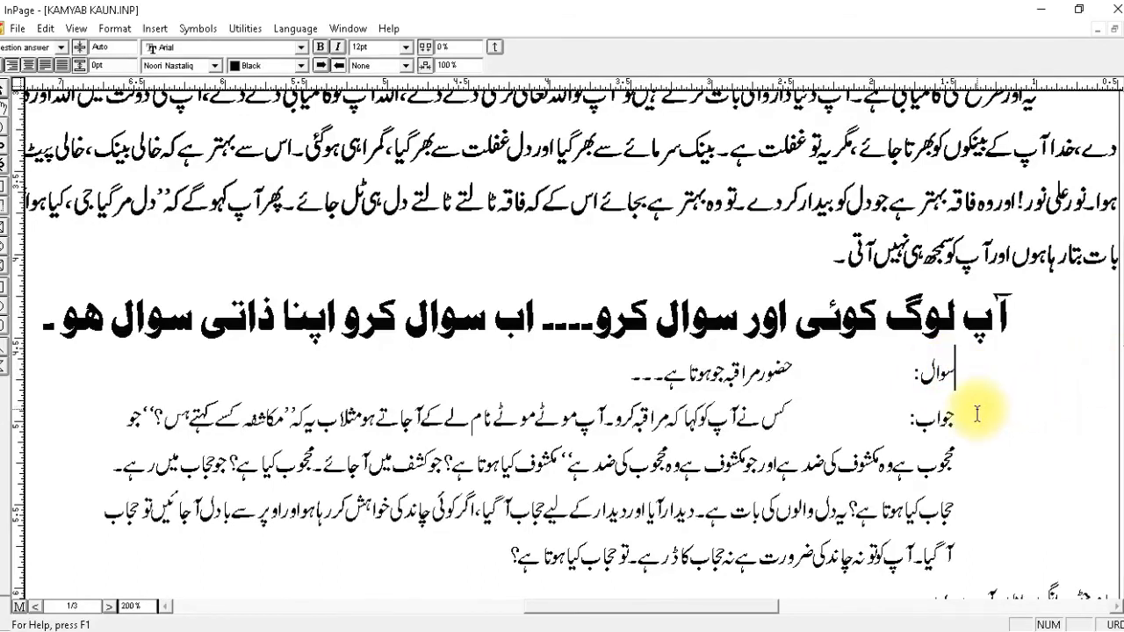
# Examine the paragraph alignment, indents and tab stop defined in the question answer style sheet.
pyautogui.moveTo(955, 372); pyautogui.dragTo(803, 512)
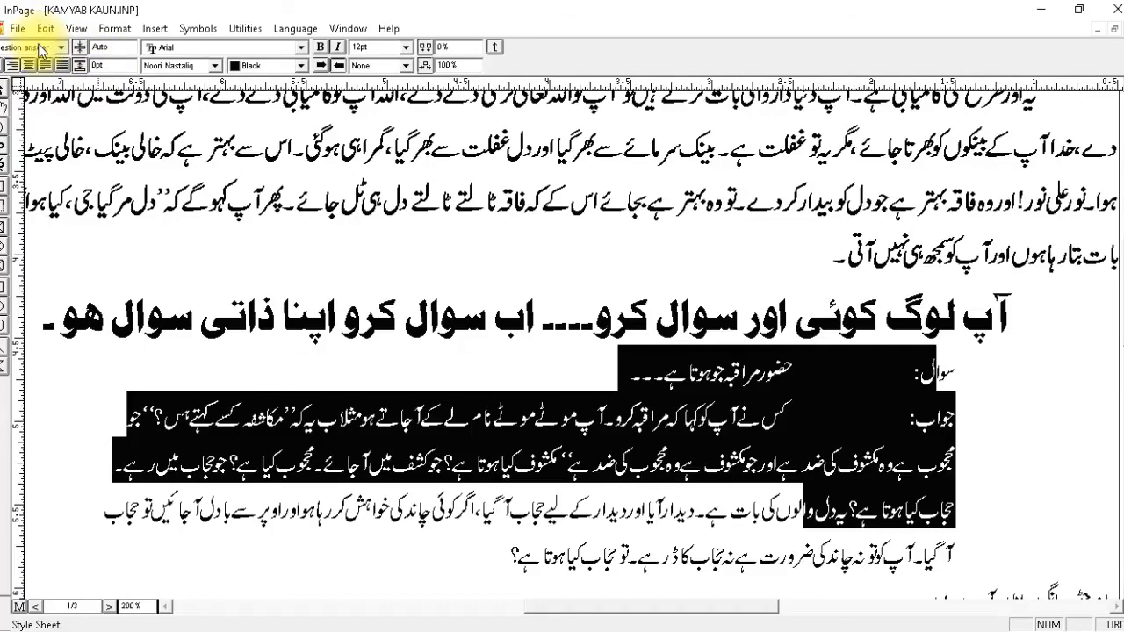
pyautogui.click(114, 28)
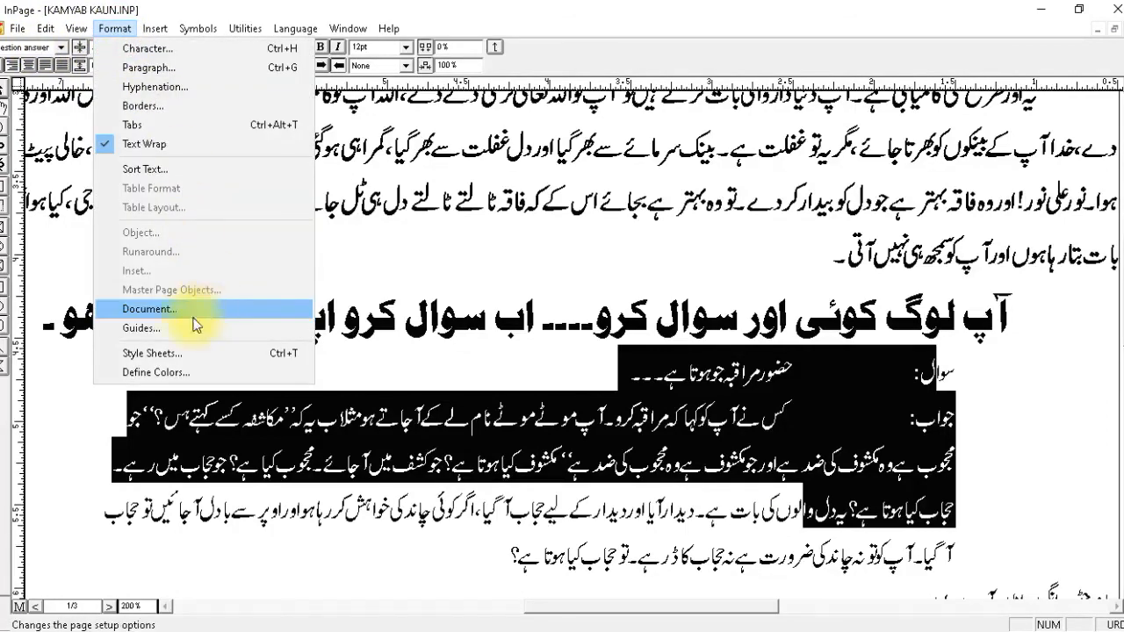
pyautogui.click(171, 353)
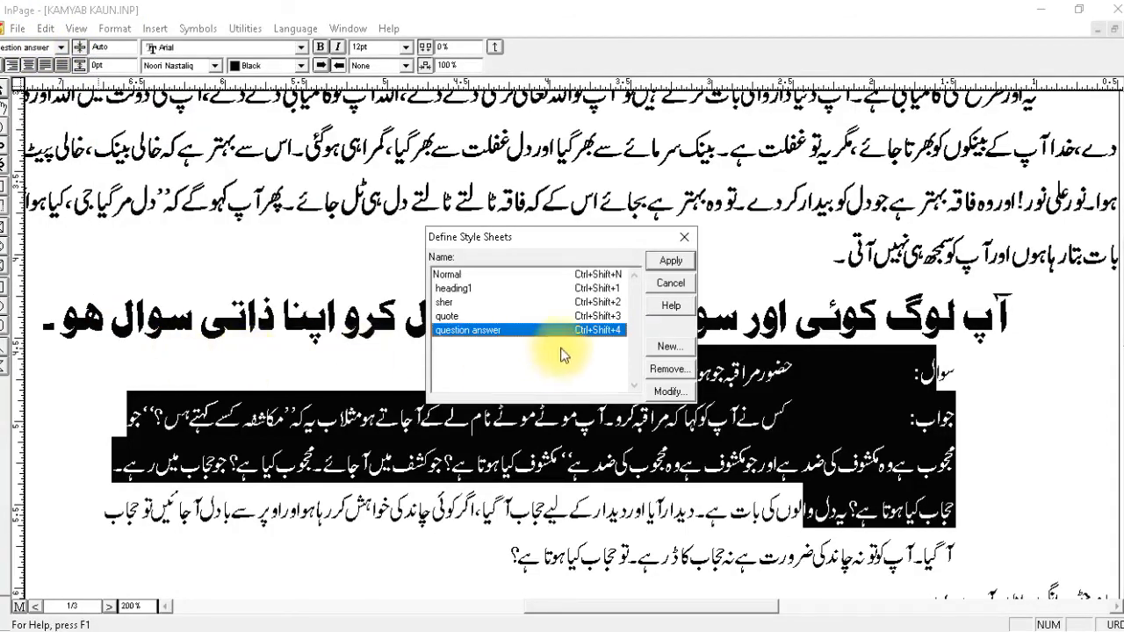
pyautogui.click(673, 392)
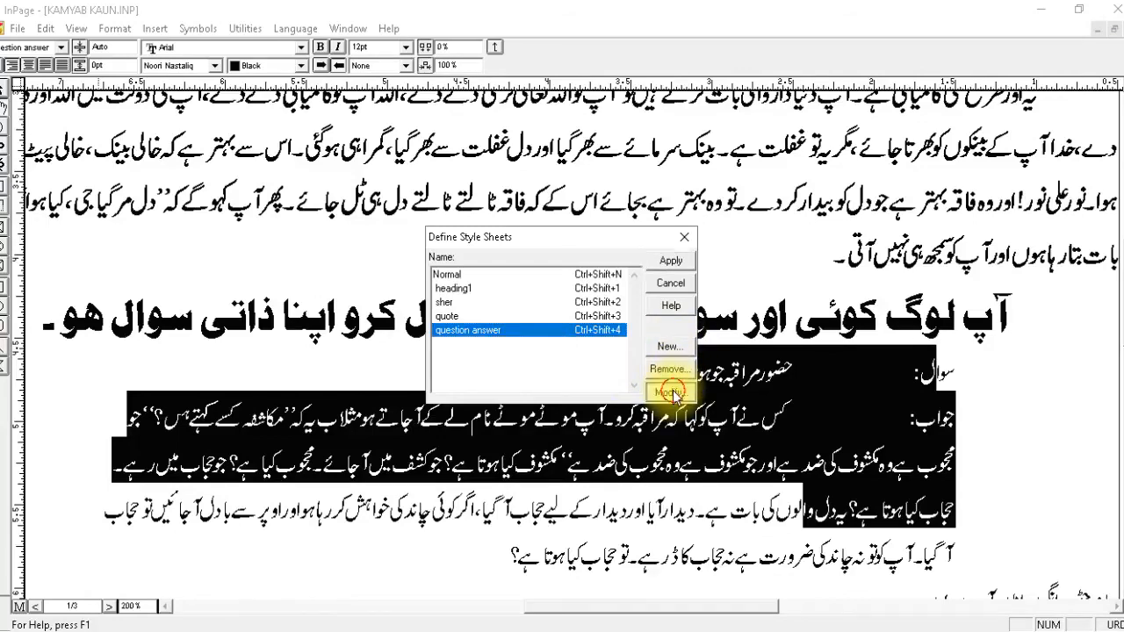
pyautogui.click(542, 359)
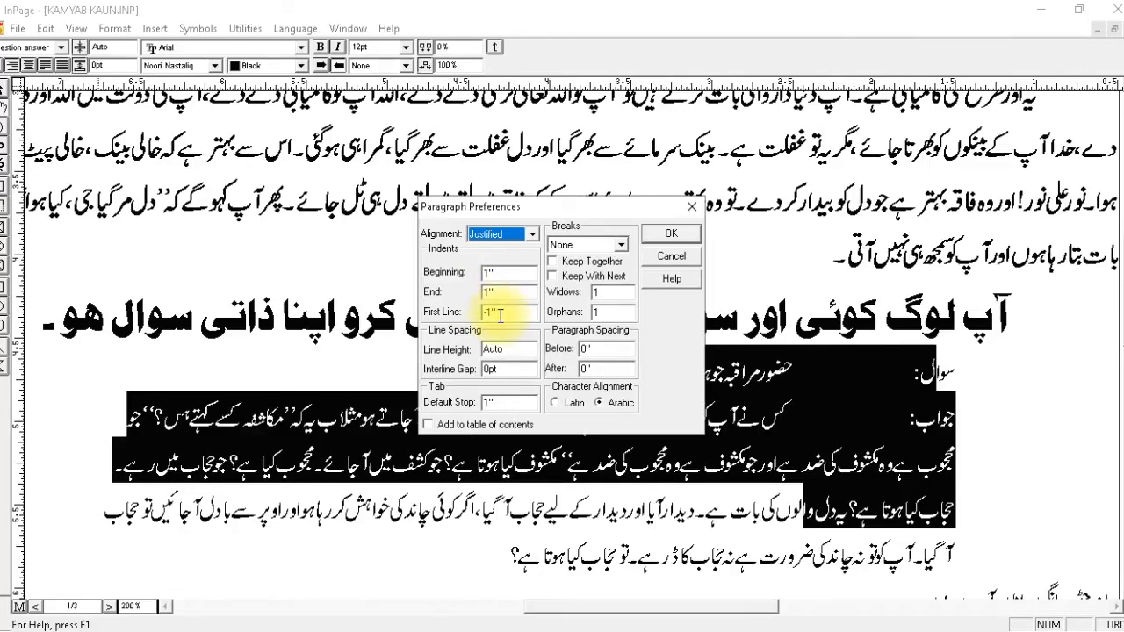
pyautogui.click(682, 262)
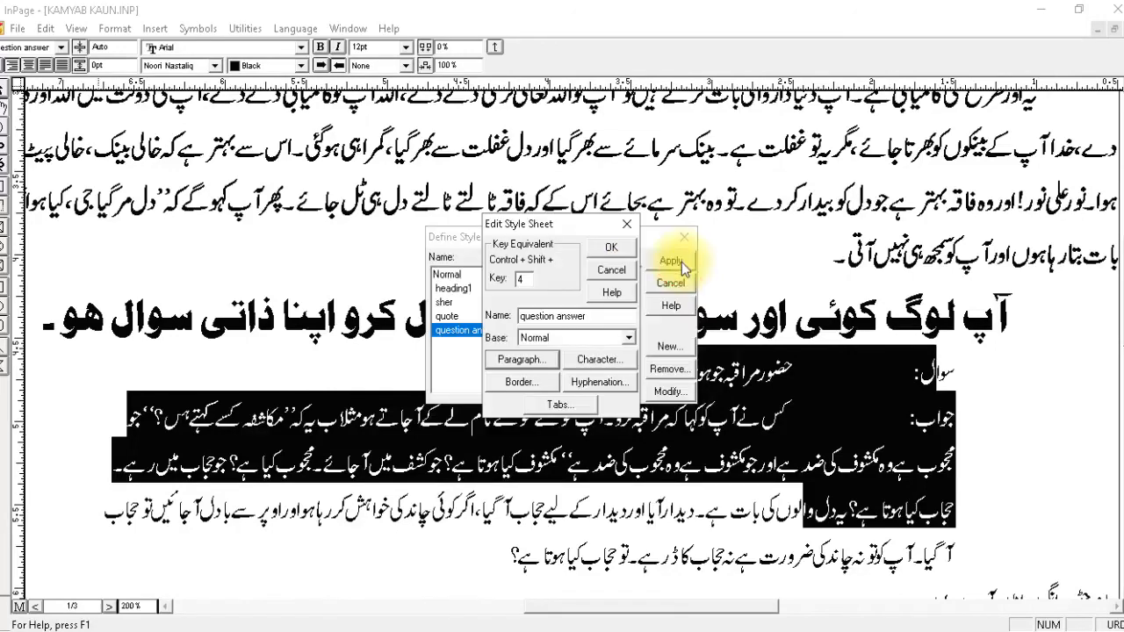
pyautogui.click(625, 275)
pyautogui.click(536, 230)
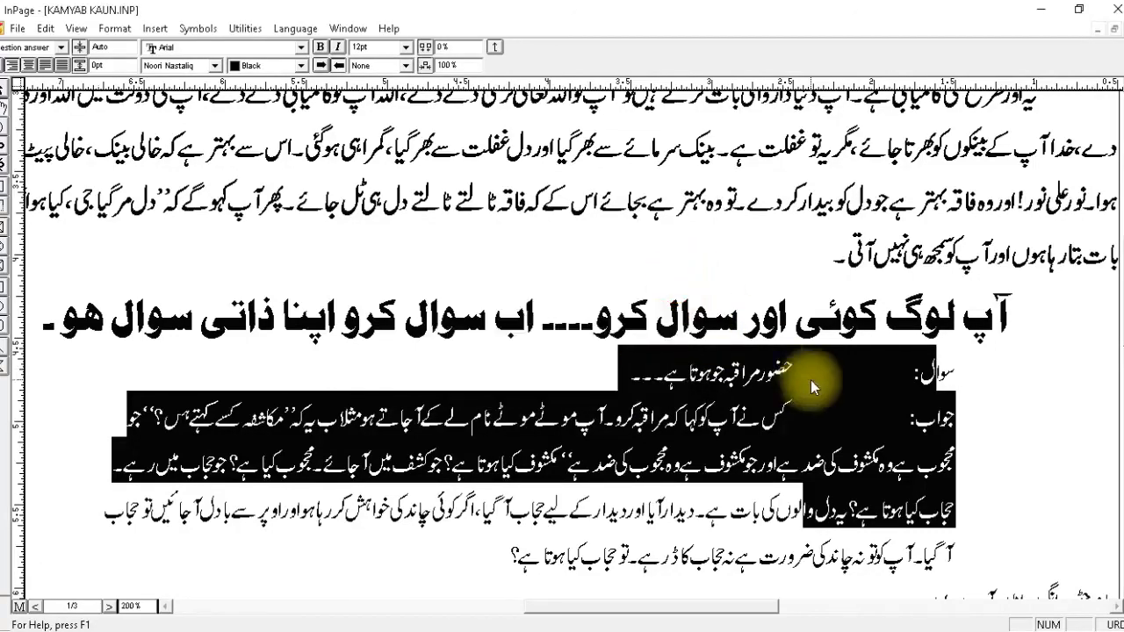
# Apply the question answer style to the question paragraph and the answer paragraph one at a time.
pyautogui.click(779, 372)
pyautogui.click(36, 48)
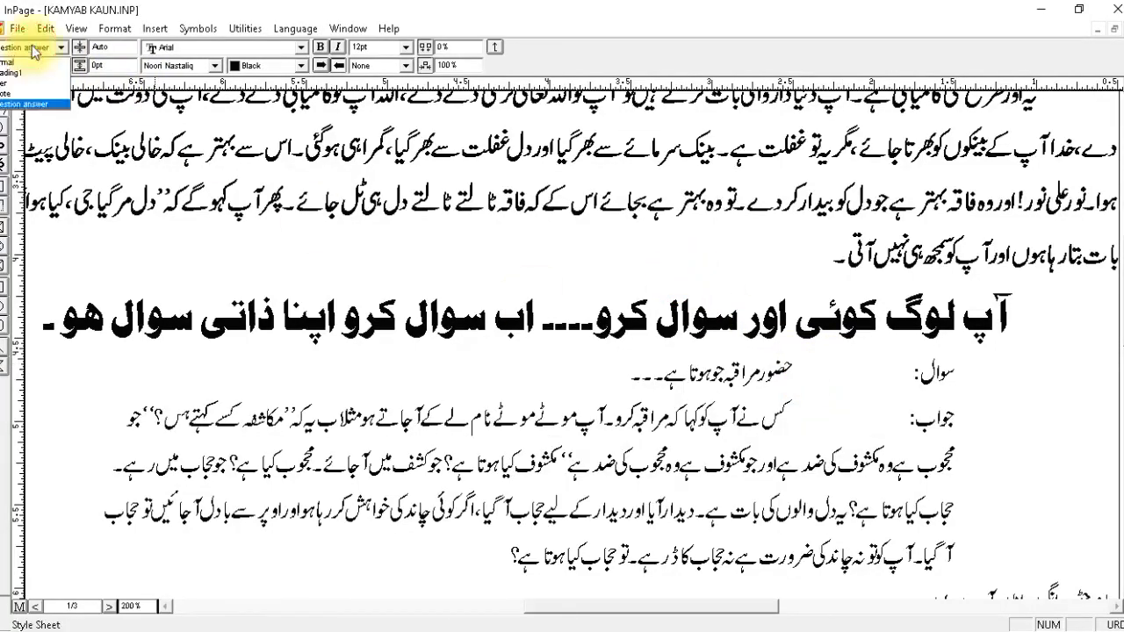
pyautogui.click(27, 106)
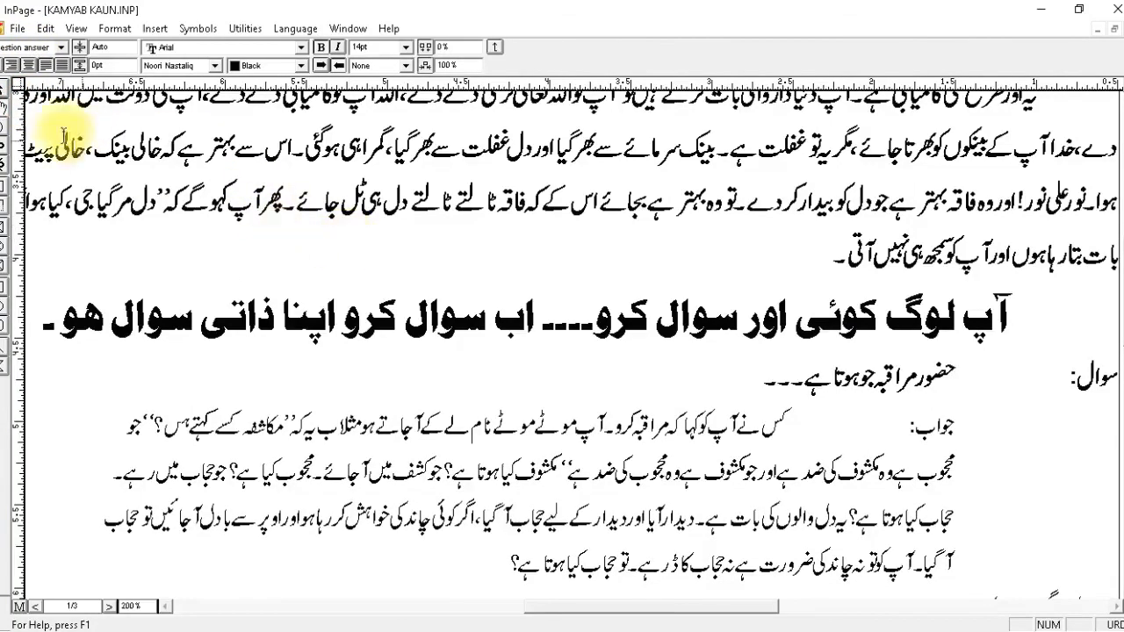
pyautogui.click(909, 429)
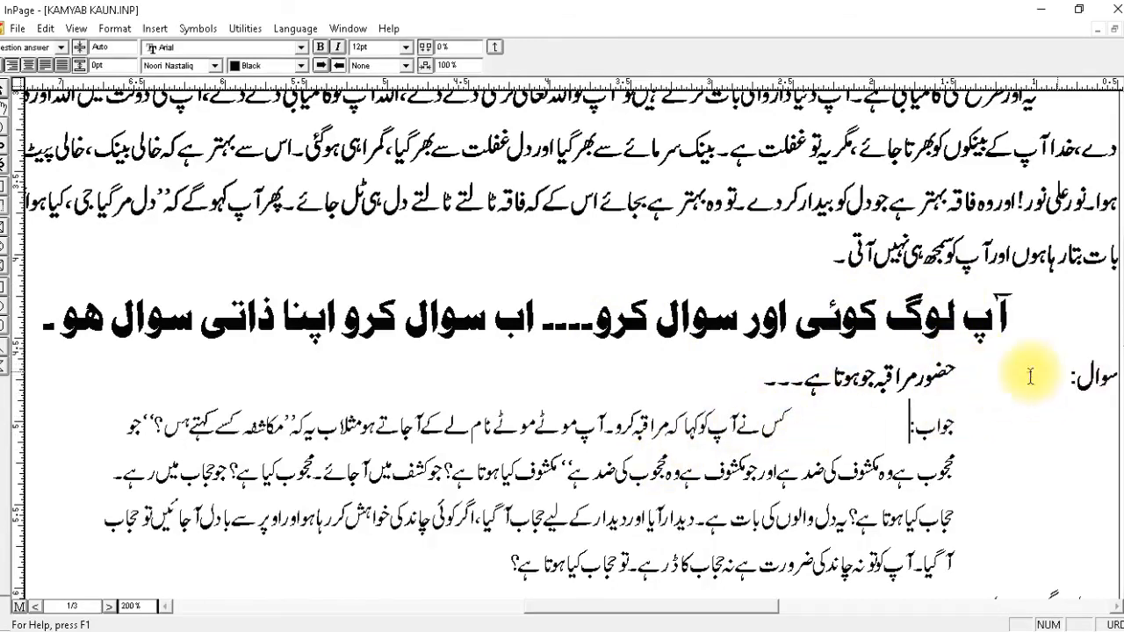
pyautogui.click(22, 47)
pyautogui.click(27, 104)
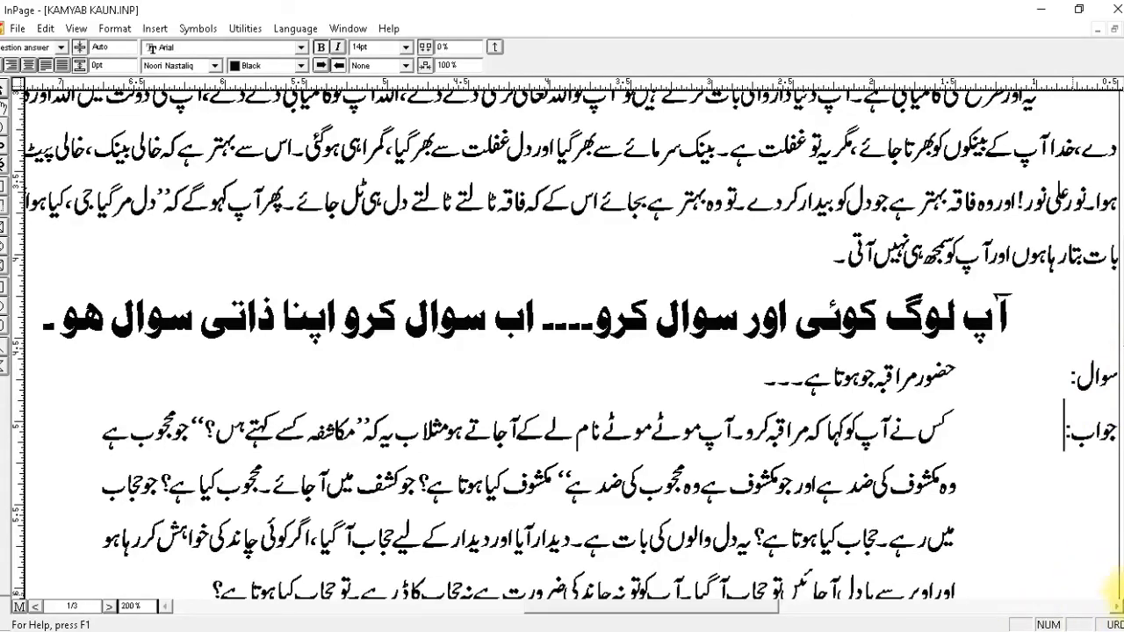
# Try the quote style on the couplet below the answer, replace it with the sher style and centre-align both lines.
pyautogui.scroll(-5, 1115, 584)
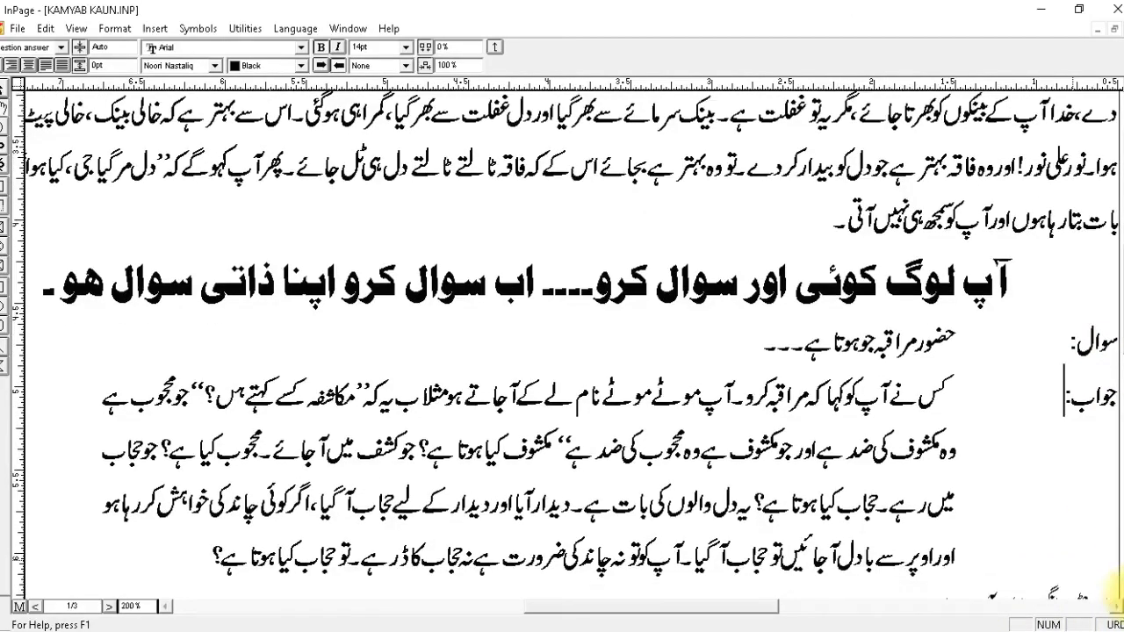
pyautogui.scroll(-3, 1117, 590)
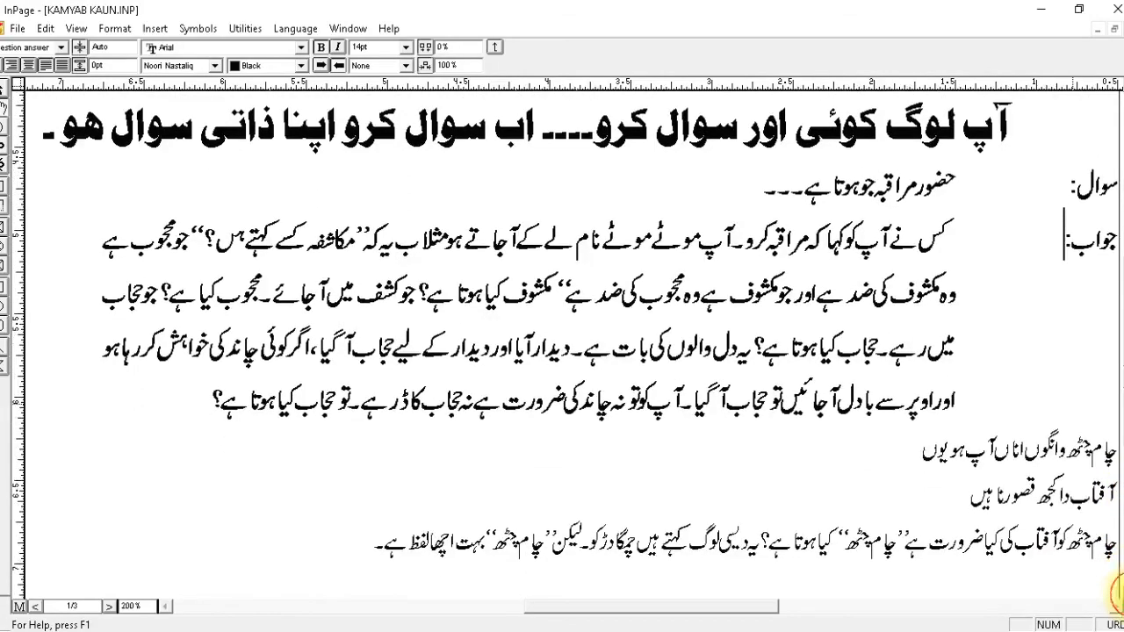
pyautogui.moveTo(950, 484); pyautogui.dragTo(1078, 446)
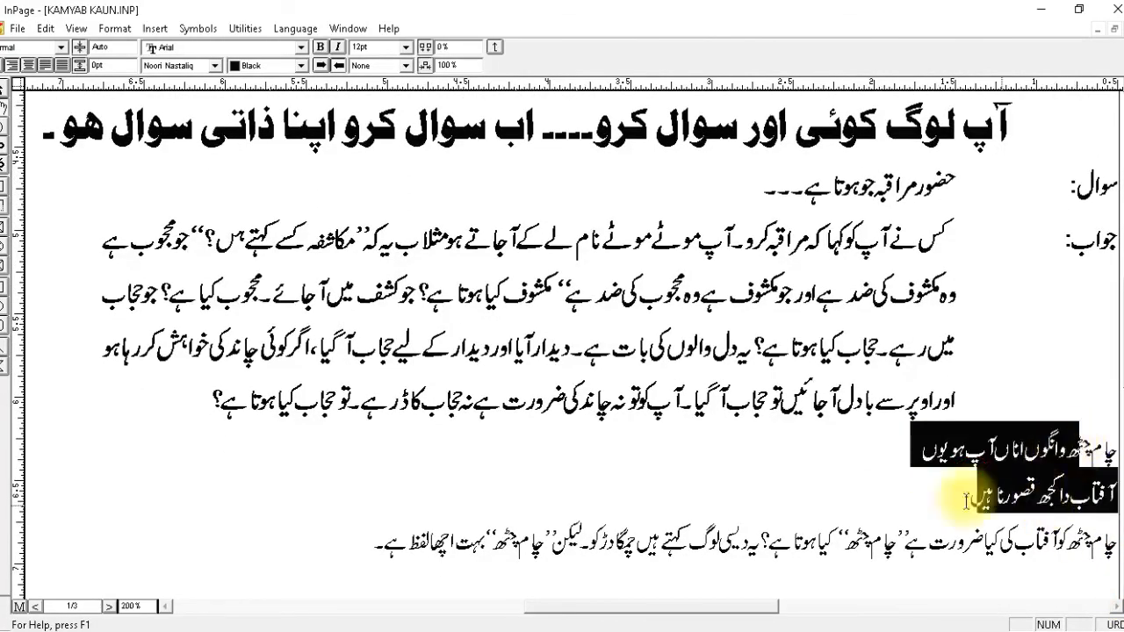
pyautogui.click(35, 46)
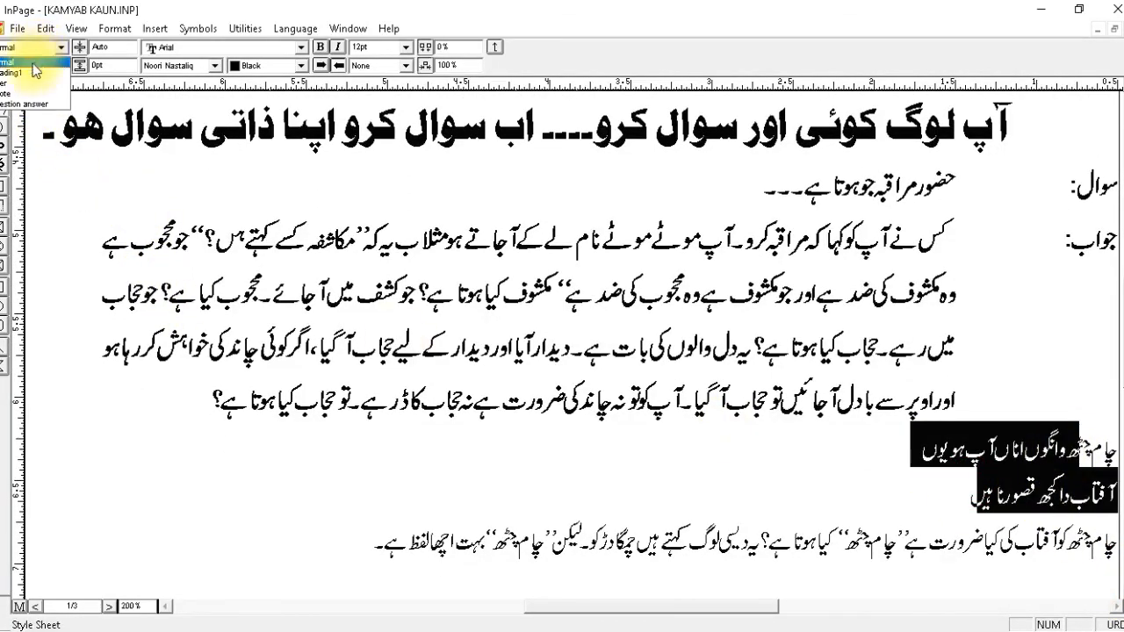
pyautogui.click(22, 93)
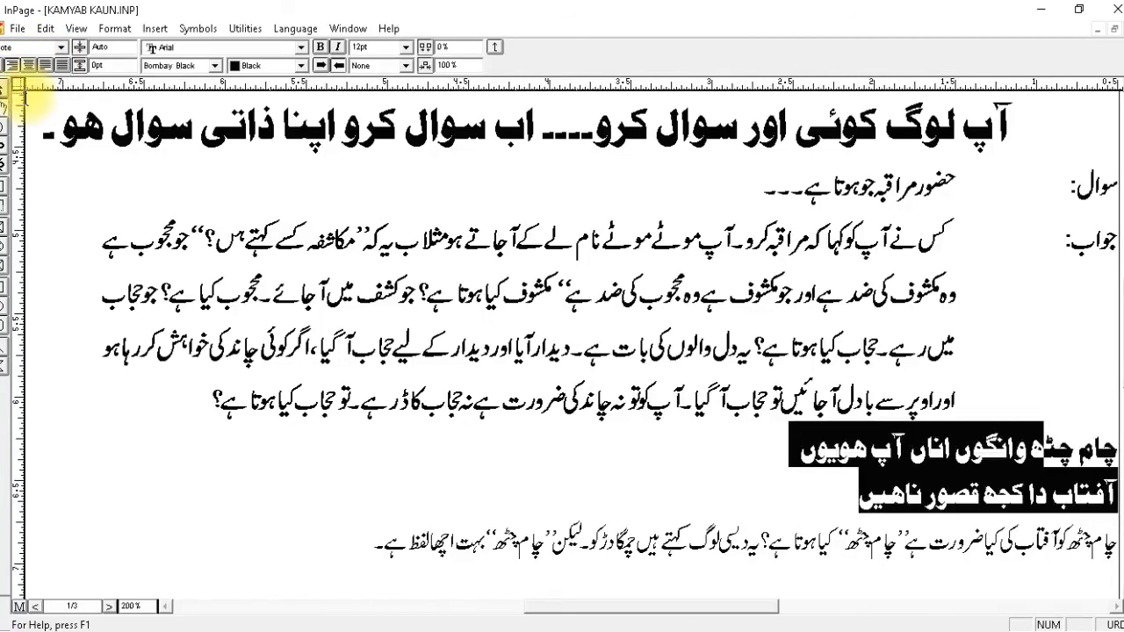
pyautogui.click(31, 46)
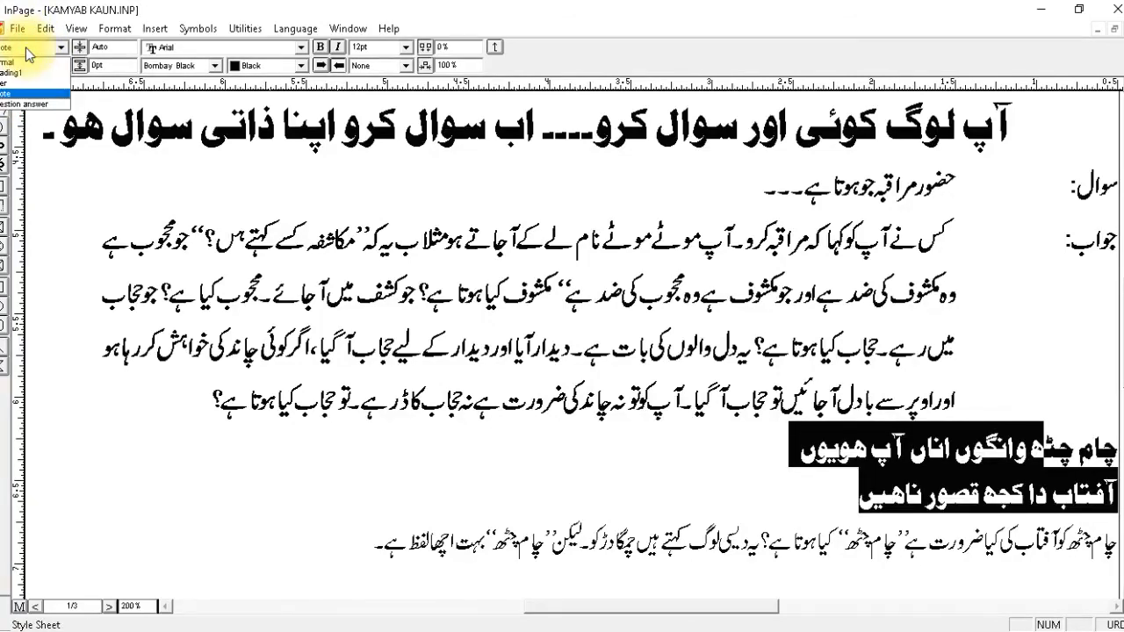
pyautogui.click(15, 83)
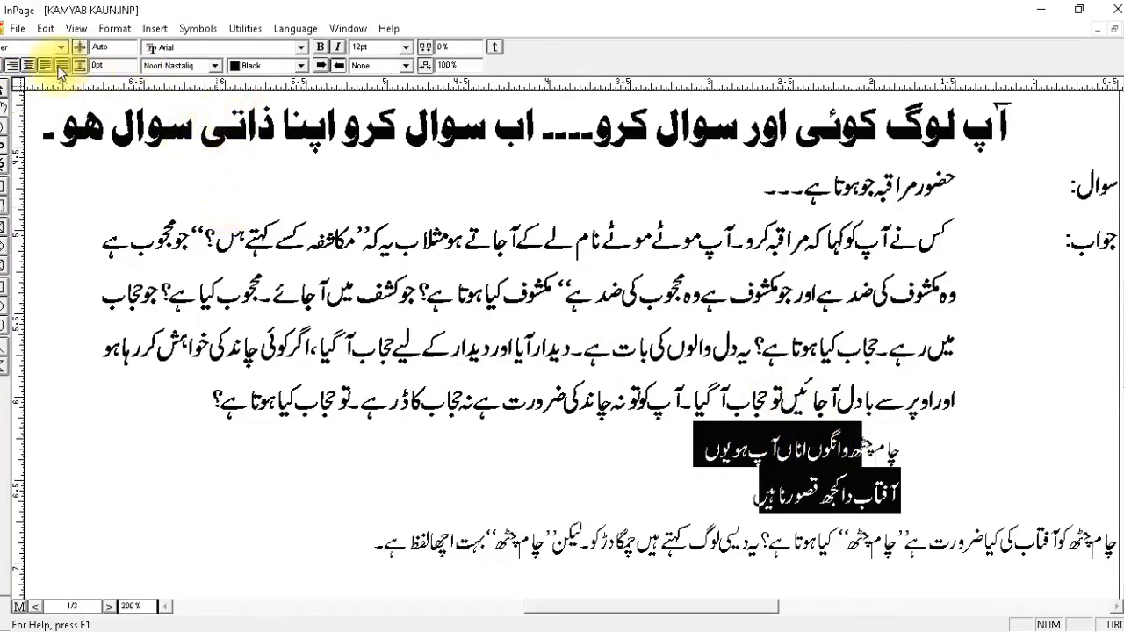
pyautogui.click(28, 72)
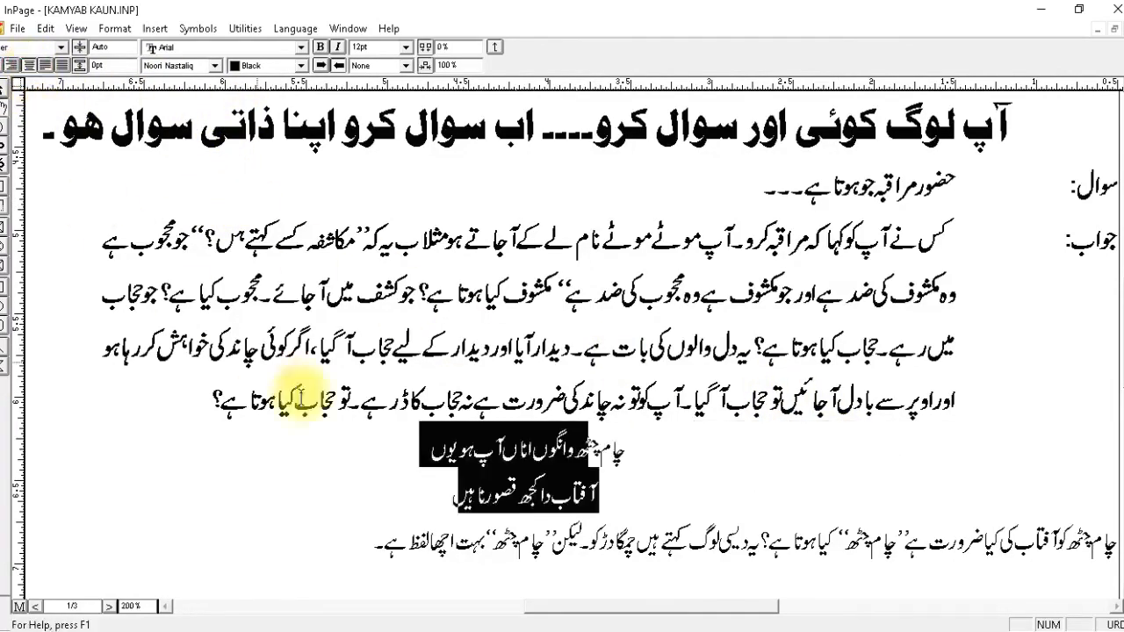
# Apply the sher style to each line of the couplet below the answer individually and centre-align both lines.
pyautogui.click(489, 492)
pyautogui.click(18, 50)
pyautogui.click(7, 84)
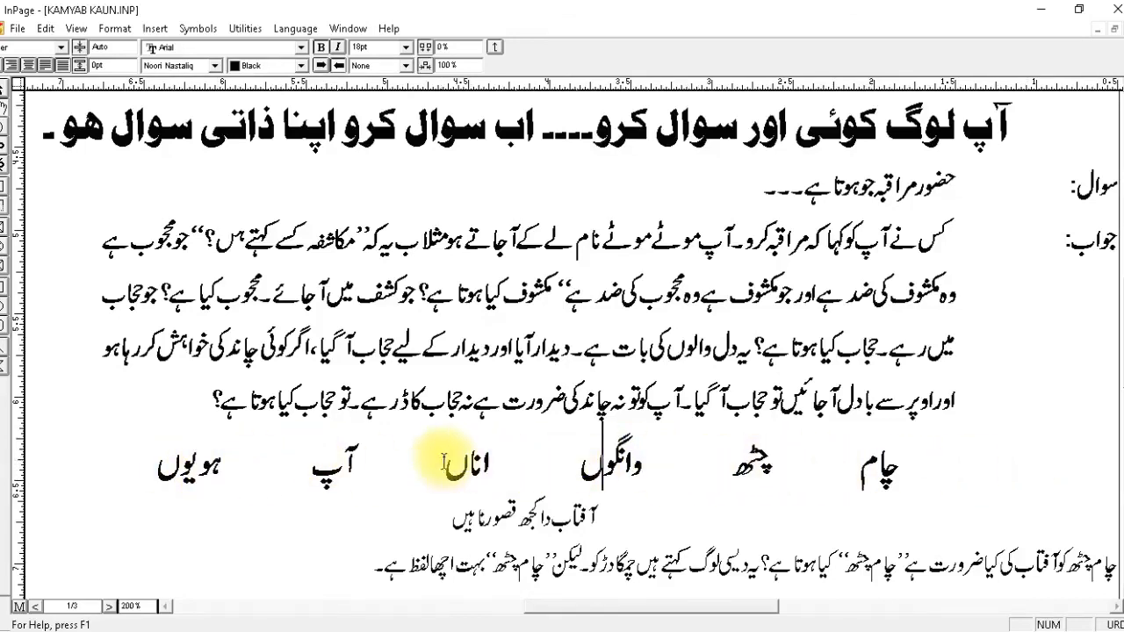
pyautogui.click(30, 66)
pyautogui.click(530, 520)
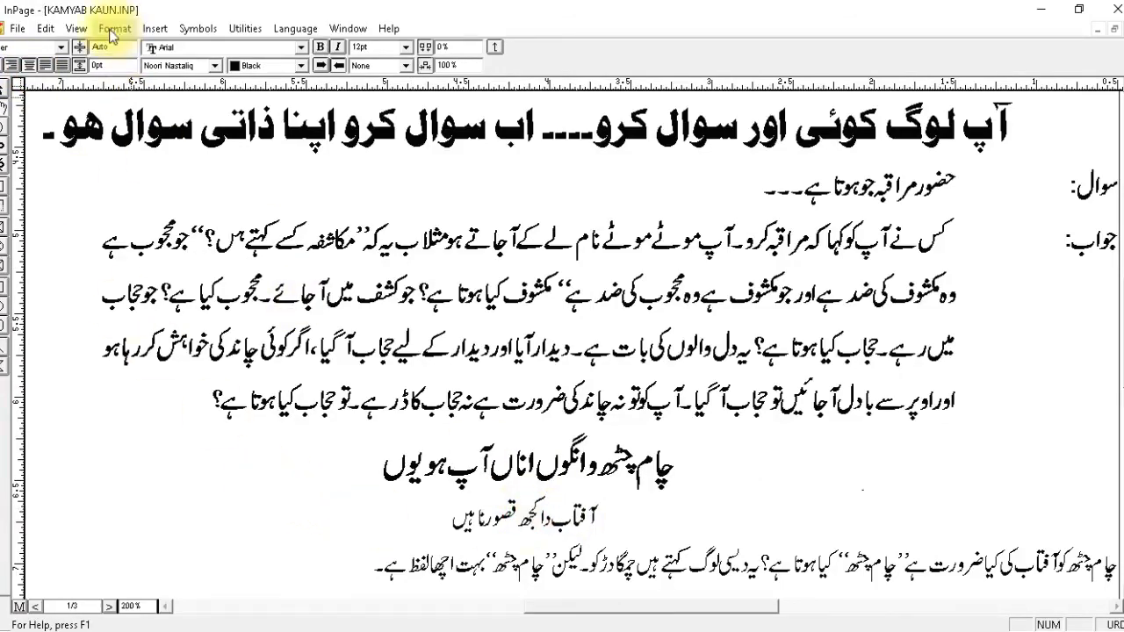
pyautogui.click(7, 49)
pyautogui.click(5, 86)
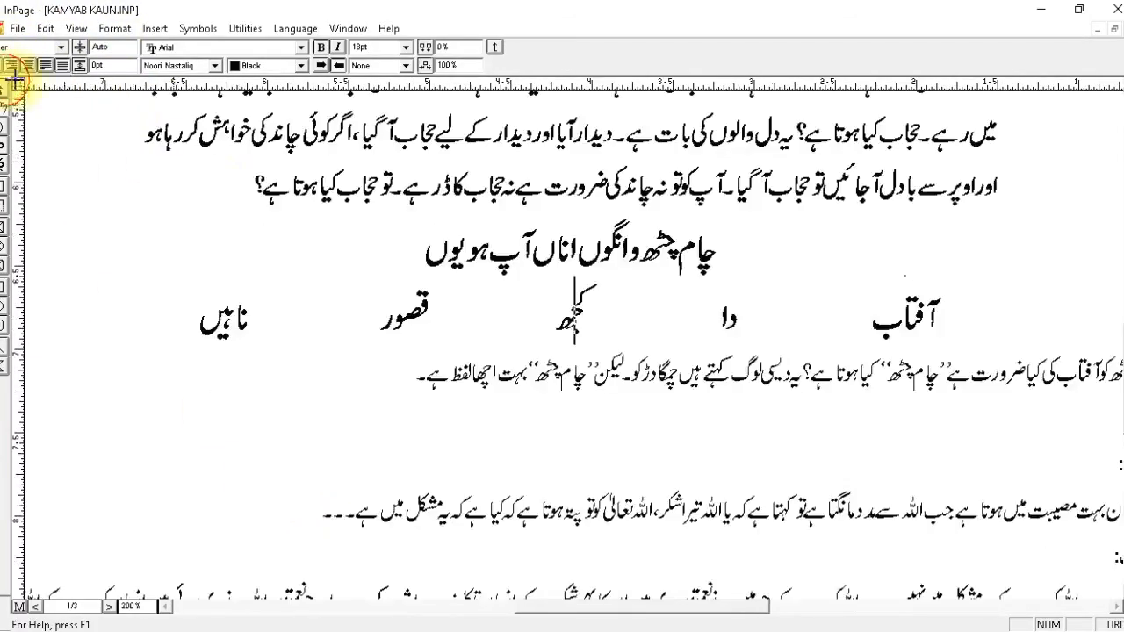
pyautogui.click(30, 67)
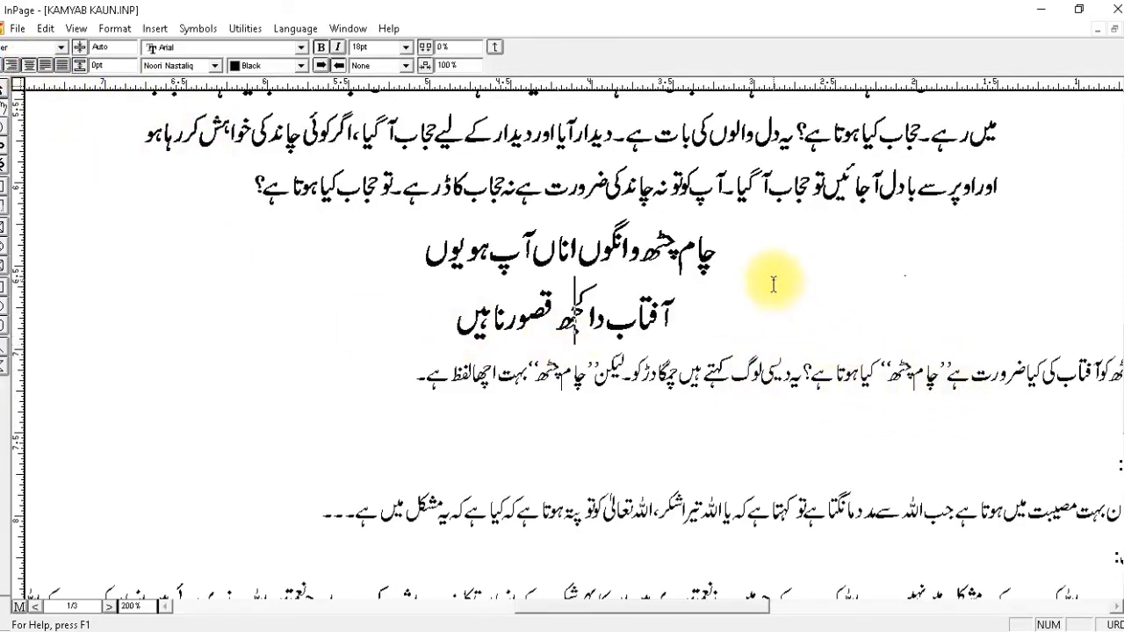
# Return the whole article to the Normal style, then delete all its text and restore it.
pyautogui.hotkey('ctrl', 'a')
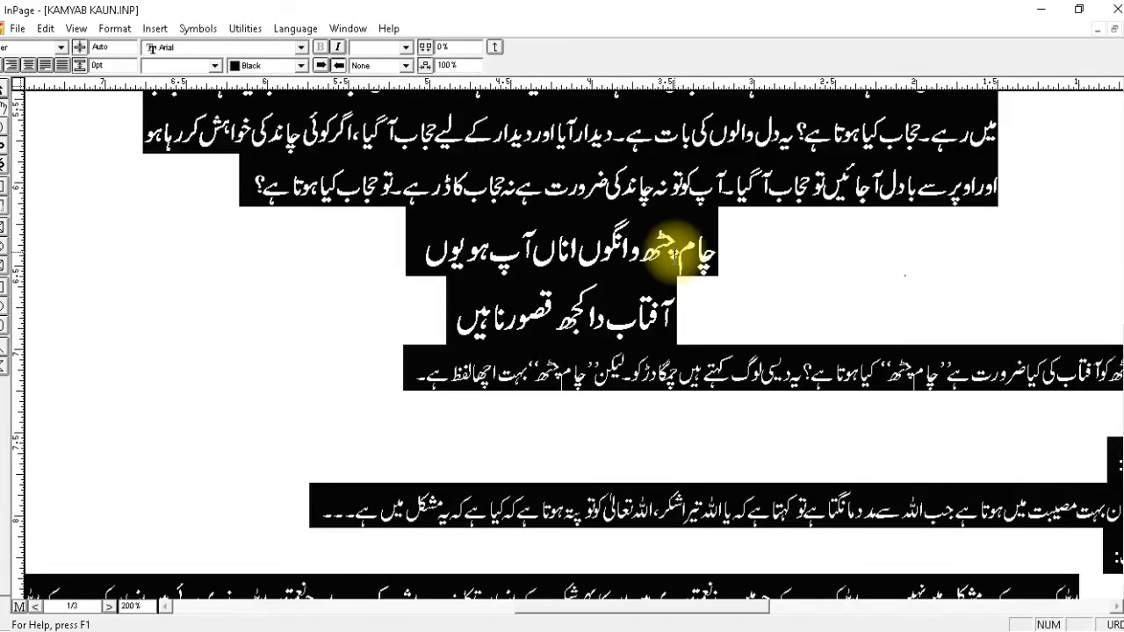
pyautogui.hotkey('ctrl', 'c')
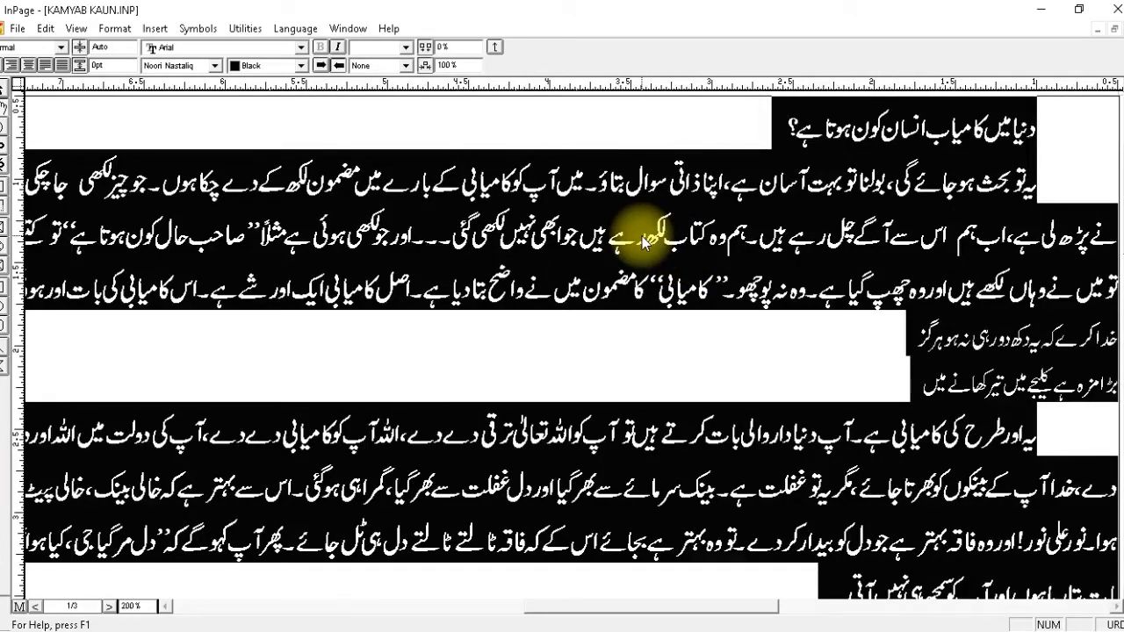
pyautogui.press('Delete')
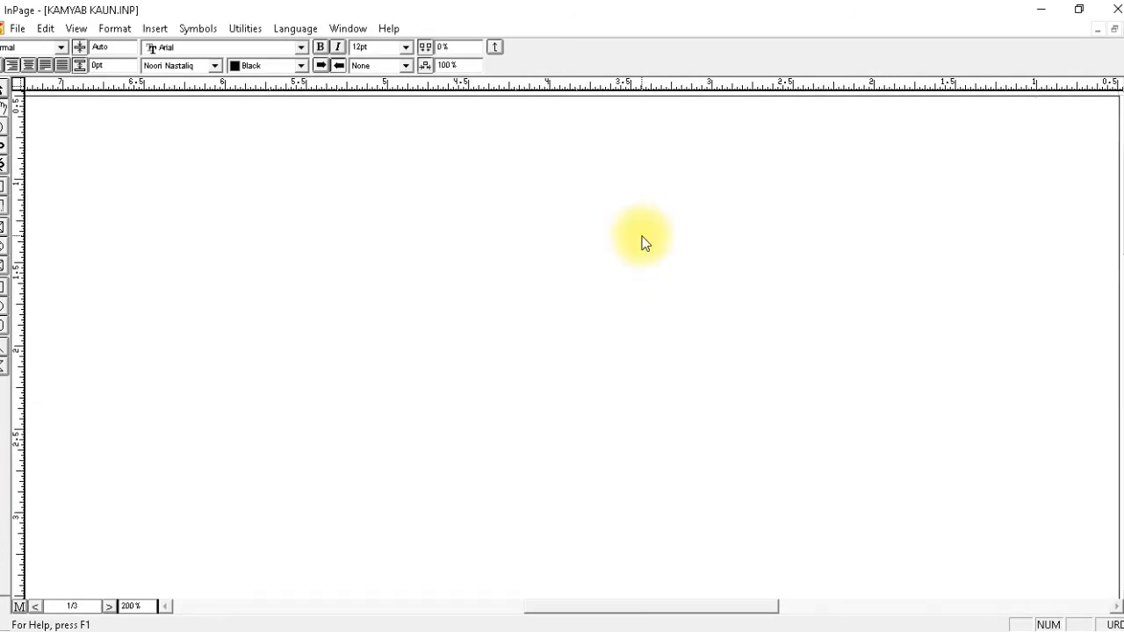
pyautogui.hotkey('ctrl', 'v')
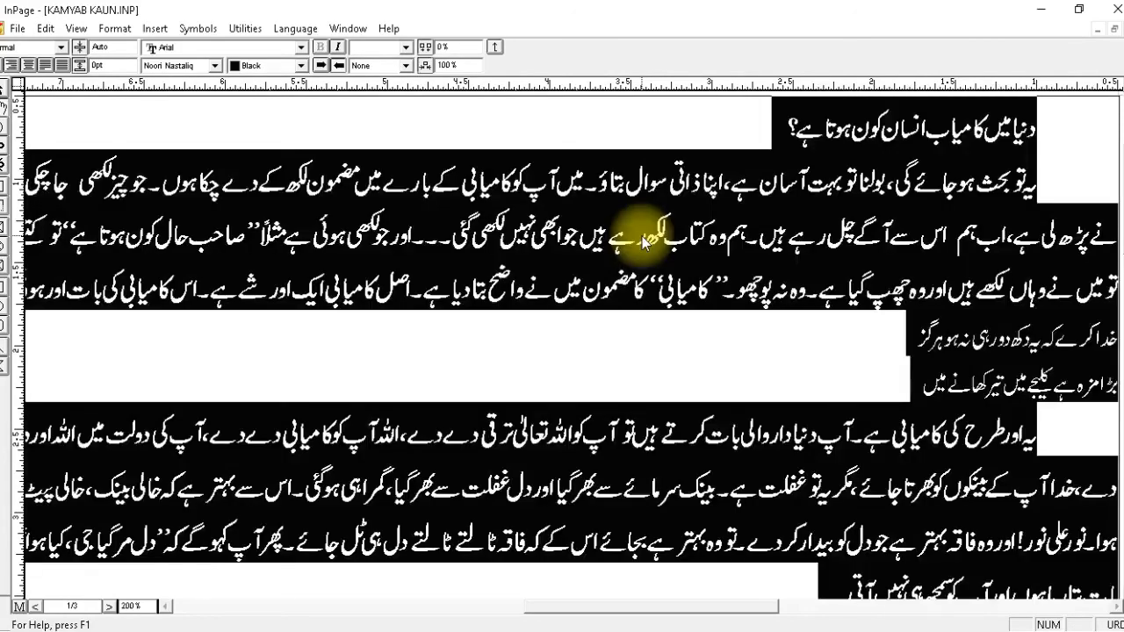
pyautogui.hotkey('ctrl', 'Home')
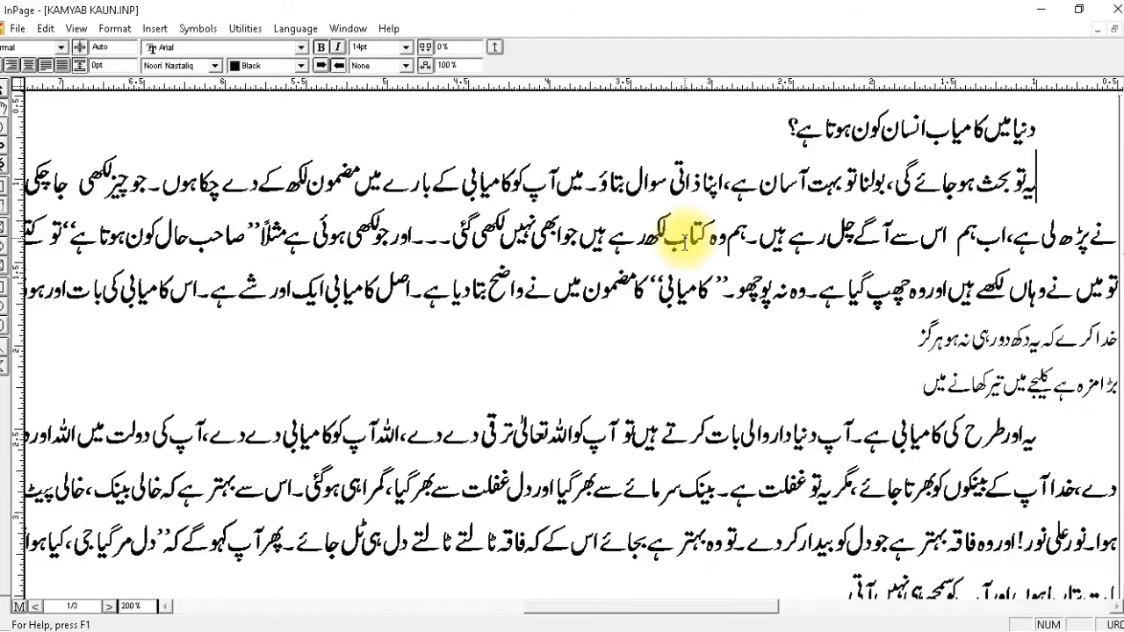
# Apply the heading1 style to the article's title line.
pyautogui.hotkey('ctrl', 'shift', '1')
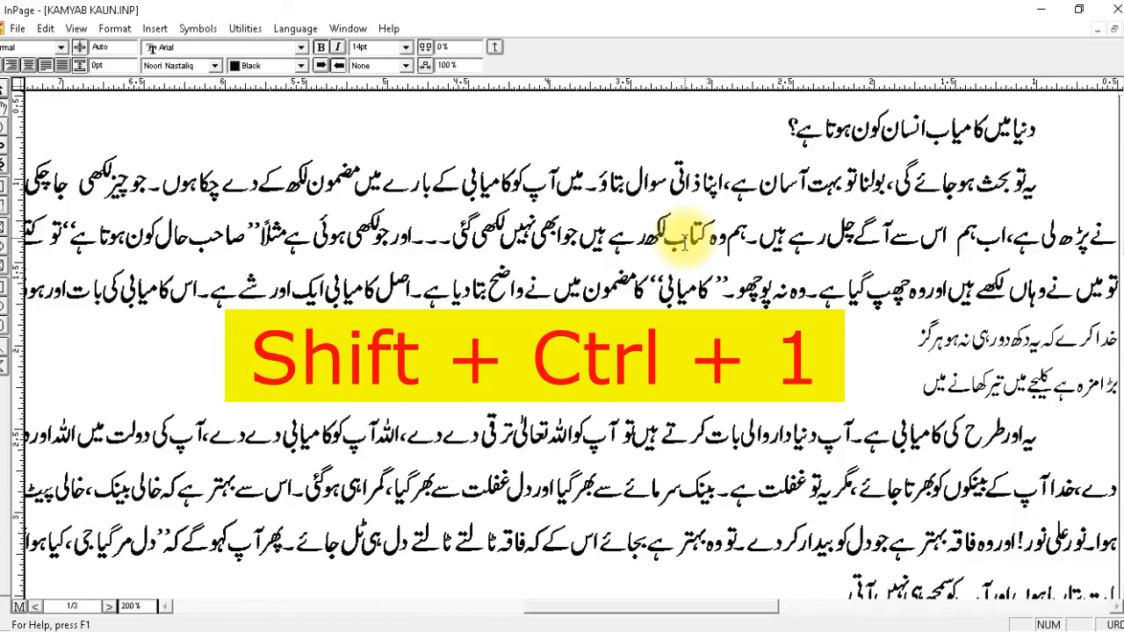
pyautogui.hotkey('ctrl', 'shift', '1')
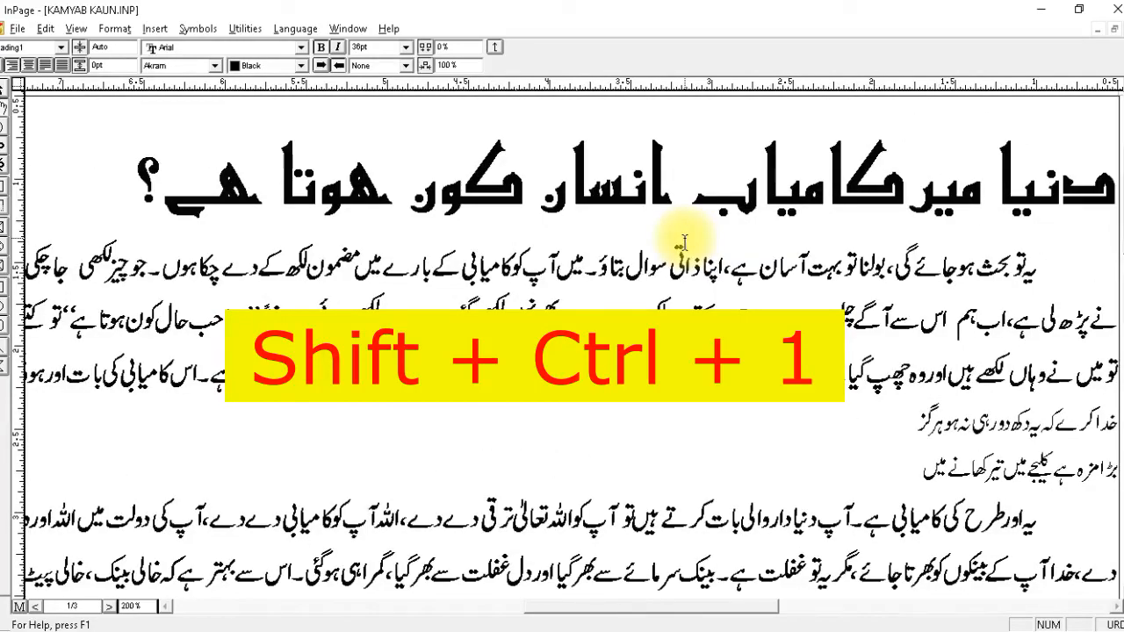
pyautogui.press('Down')
pyautogui.press('Down')
pyautogui.press('Down')
pyautogui.press('Down')
pyautogui.press('Down')
pyautogui.press('Down')
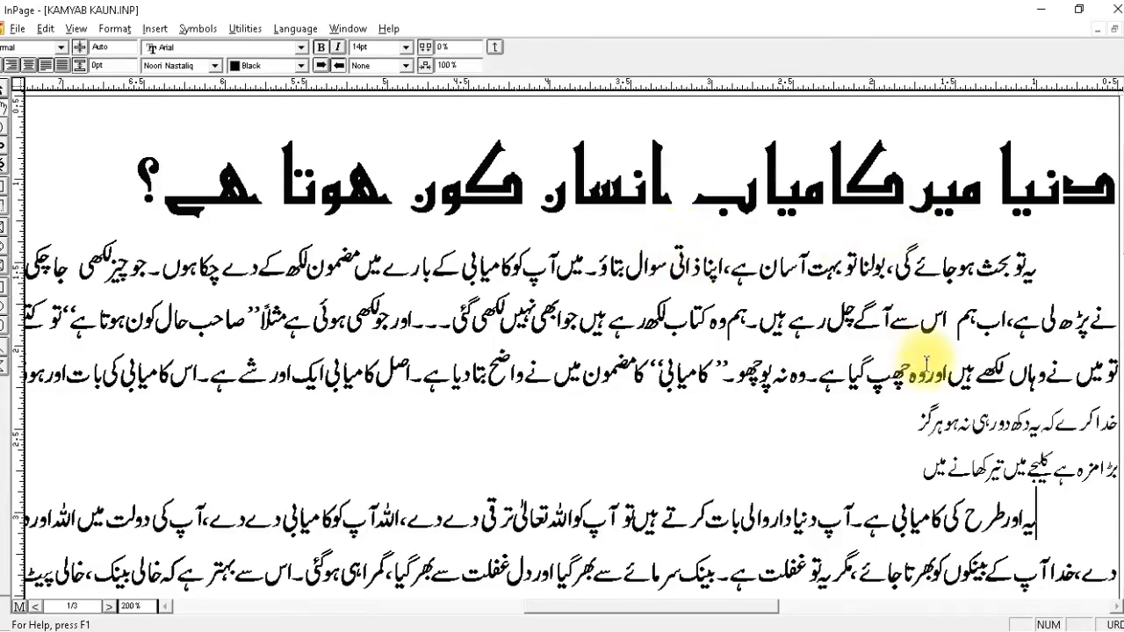
# Apply the sher style to each of the two lines of the first couplet.
pyautogui.click(1079, 423)
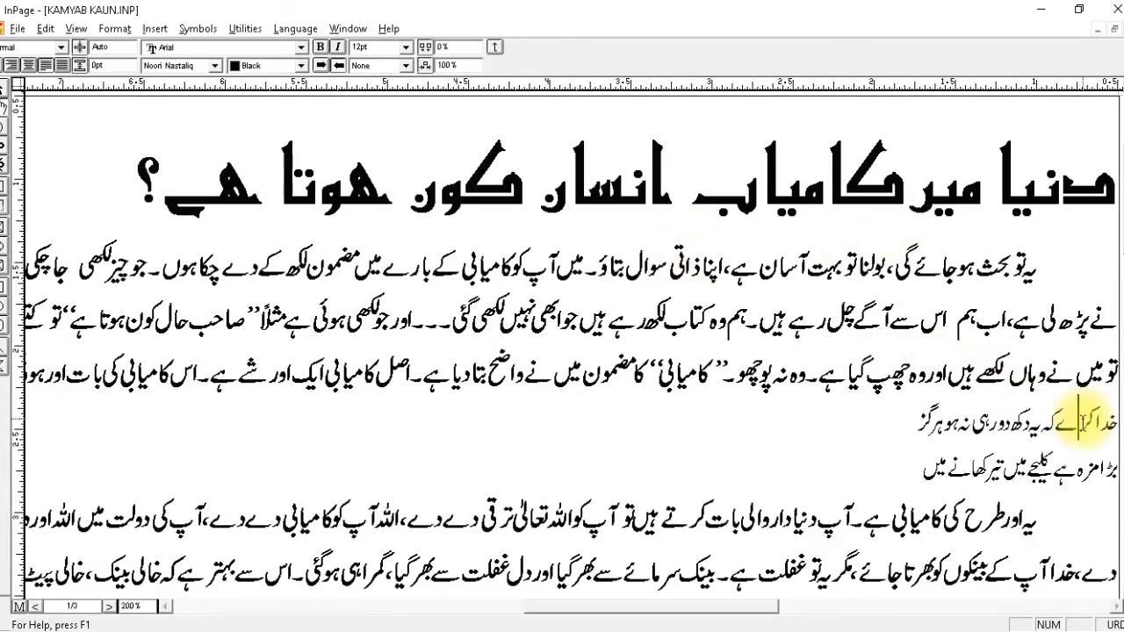
pyautogui.hotkey('ctrl', '3')
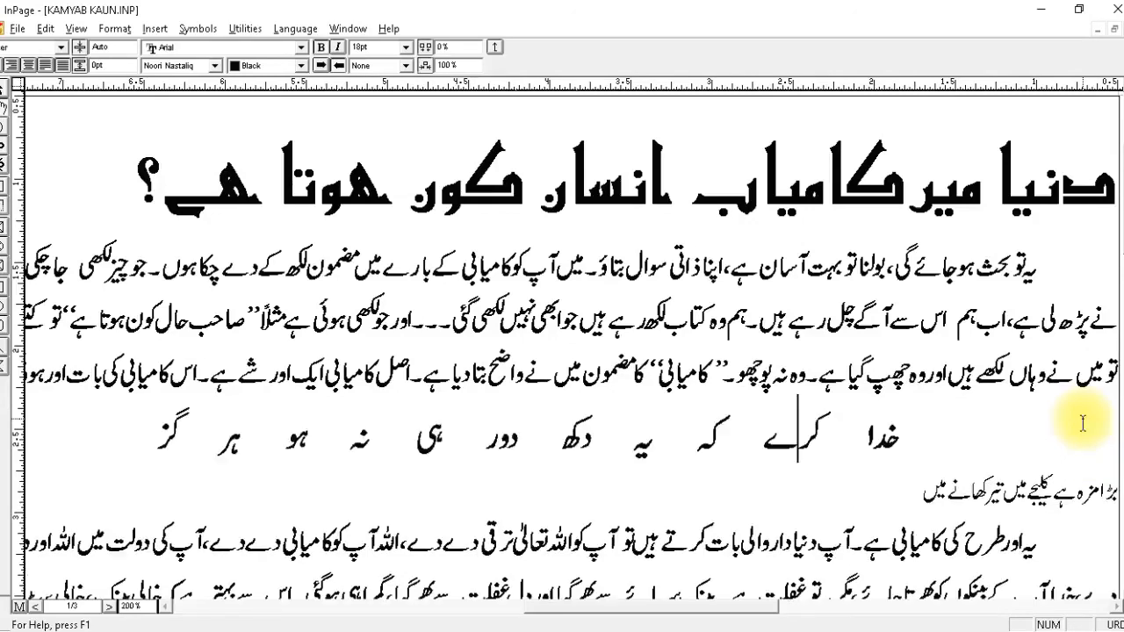
pyautogui.press('Down')
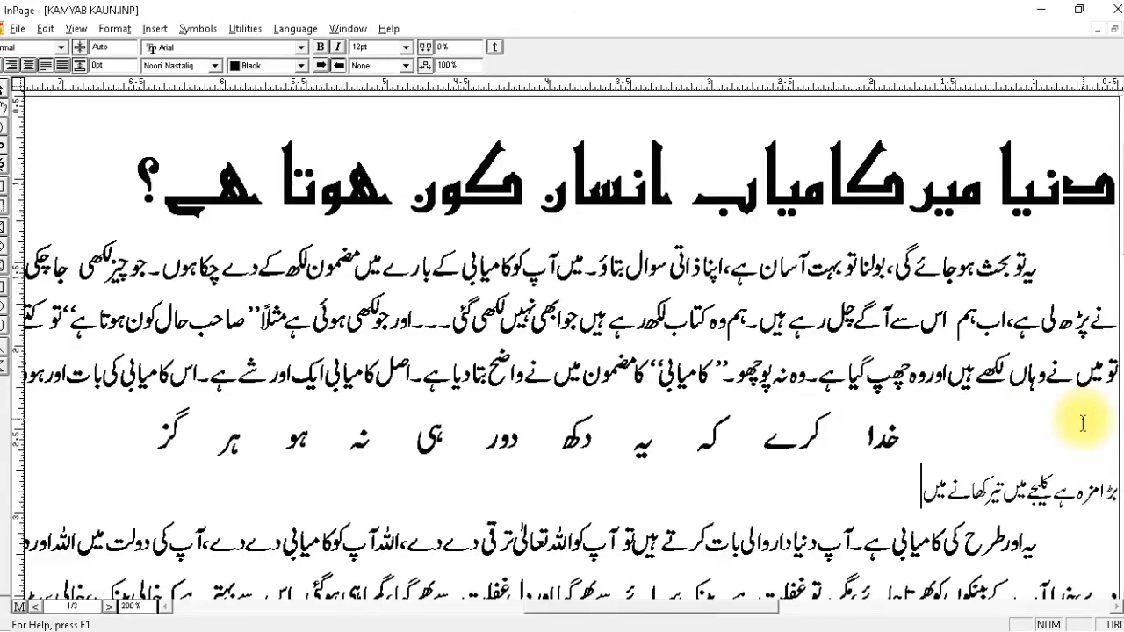
pyautogui.hotkey('ctrl', '3')
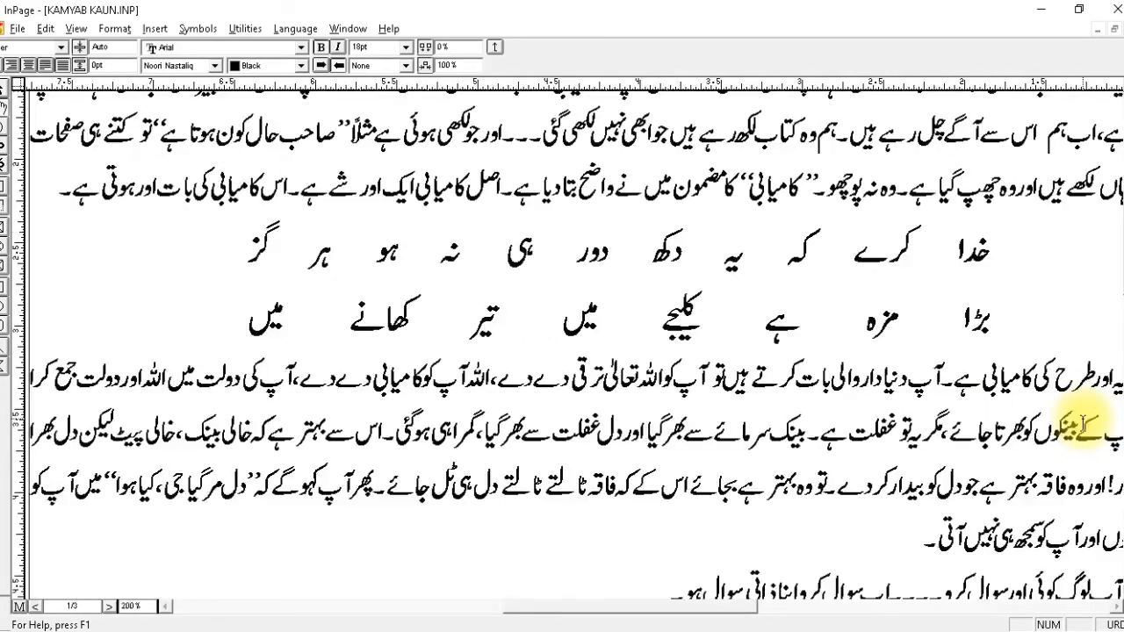
pyautogui.press('Down')
pyautogui.write('.')
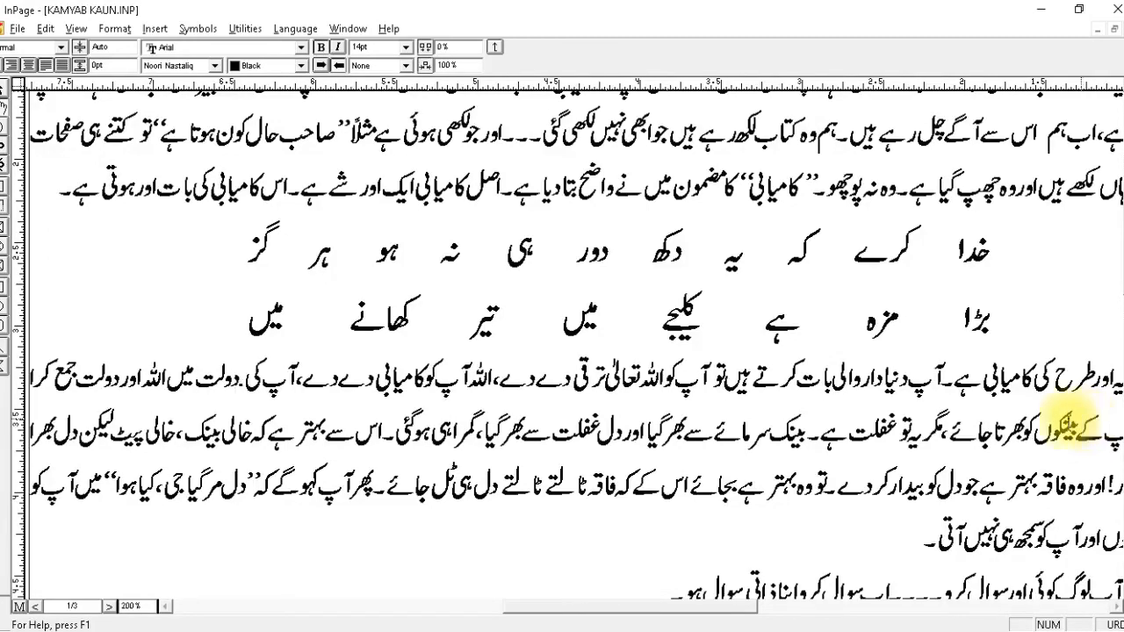
# Try the quote style on the lower سوال: label line, replace it with question answer, and give the جواب: label line the question answer style.
pyautogui.rightClick(720, 454)
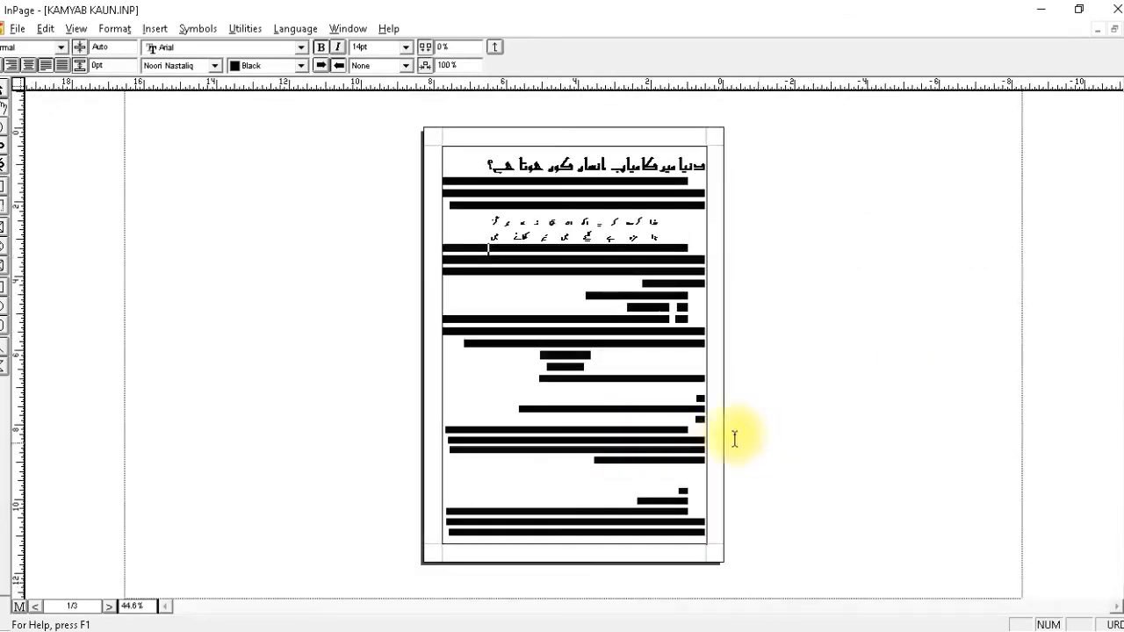
pyautogui.click(735, 434)
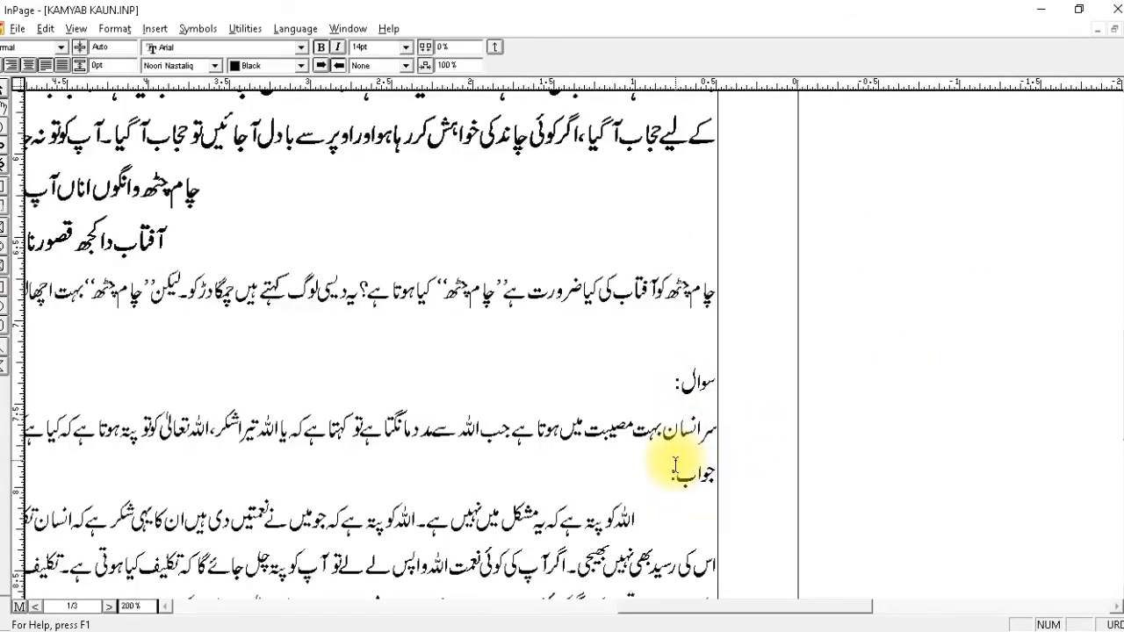
pyautogui.moveTo(622, 450); pyautogui.dragTo(736, 456)
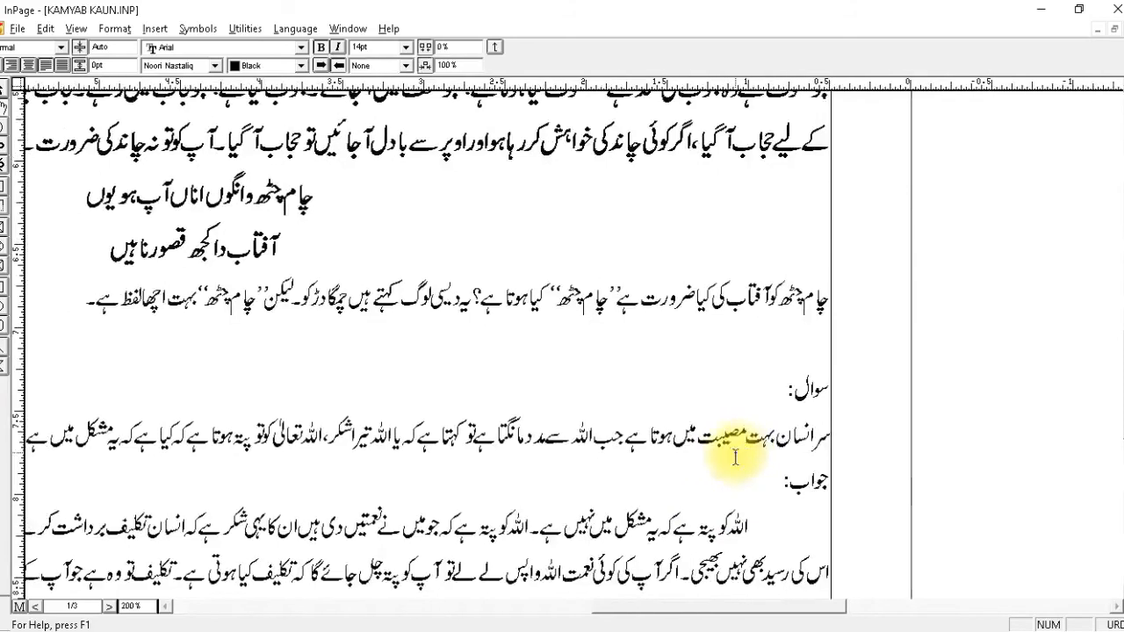
pyautogui.click(774, 393)
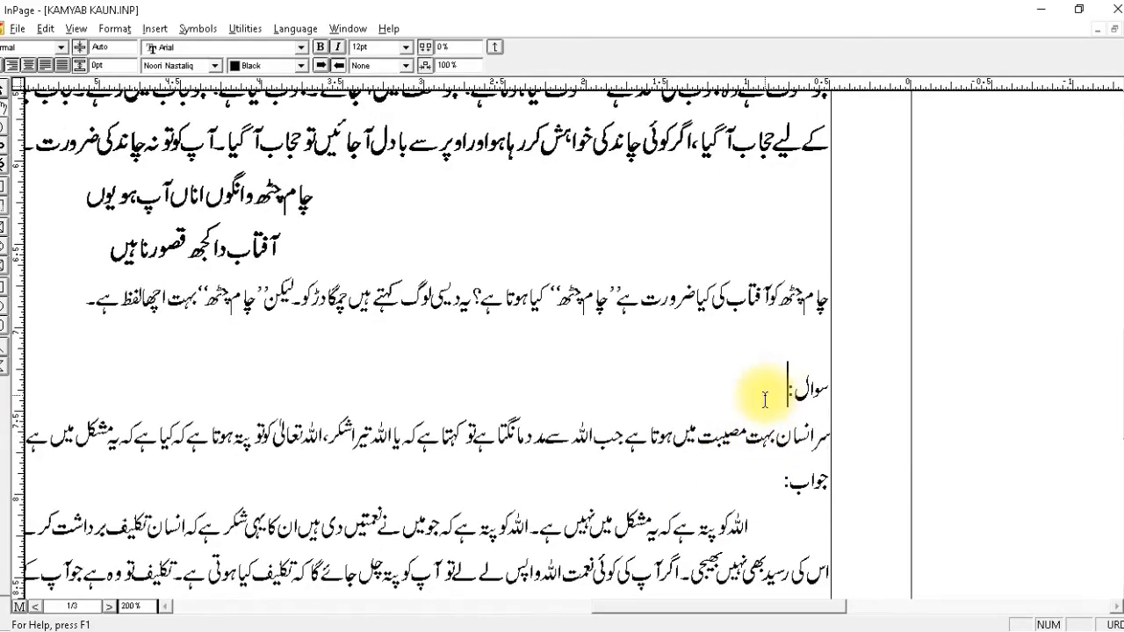
pyautogui.hotkey('ctrl', '1')
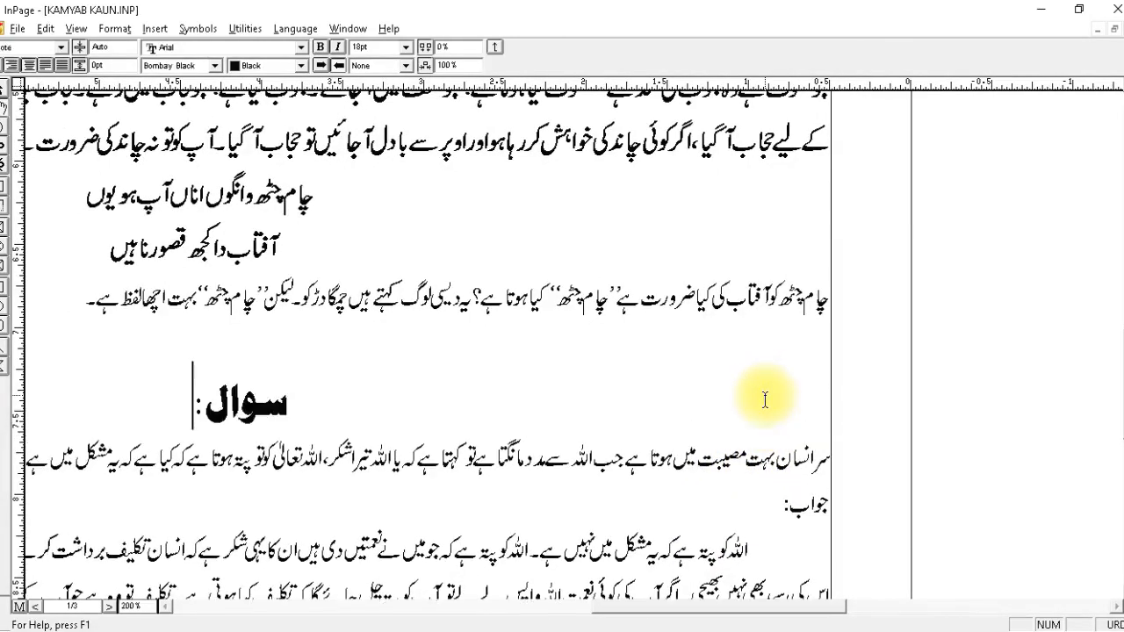
pyautogui.hotkey('ctrl', '2')
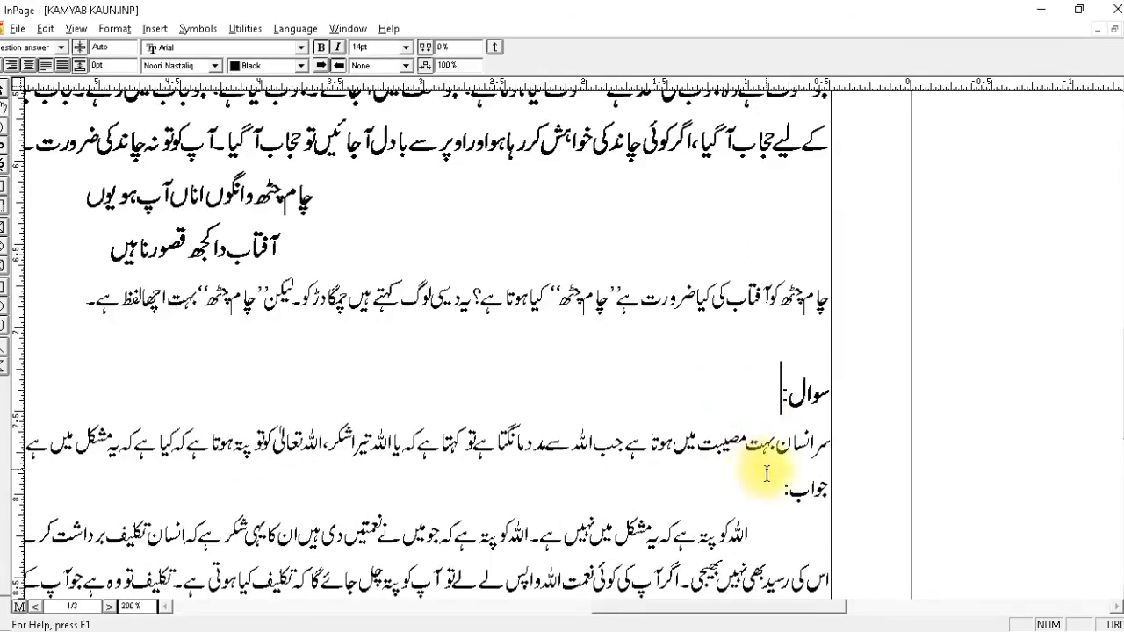
pyautogui.click(824, 490)
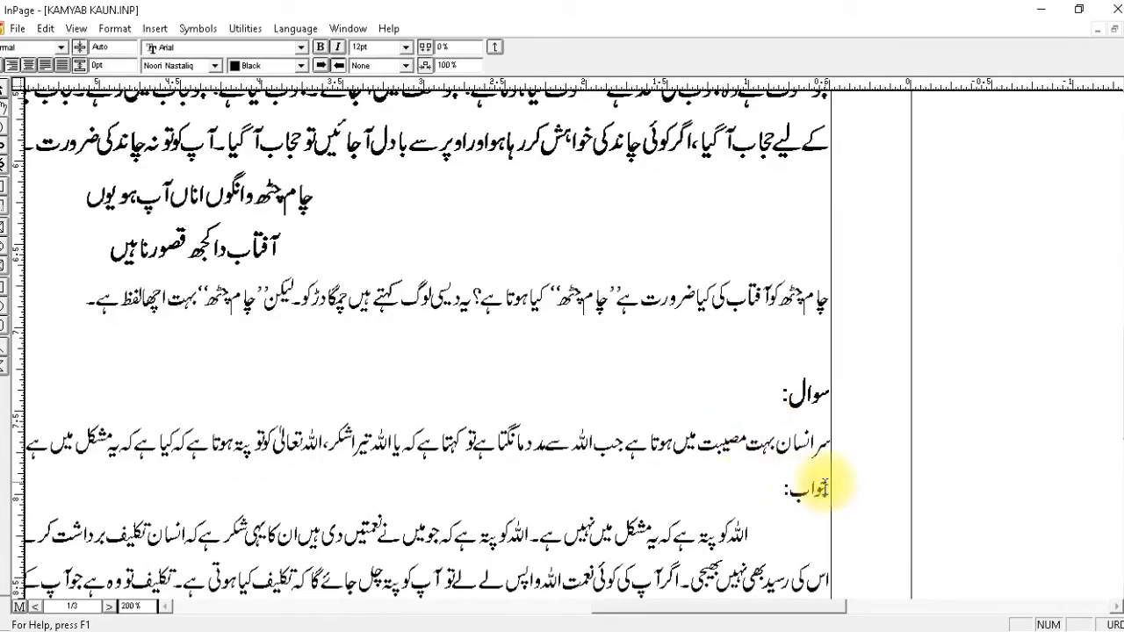
pyautogui.hotkey('ctrl', '2')
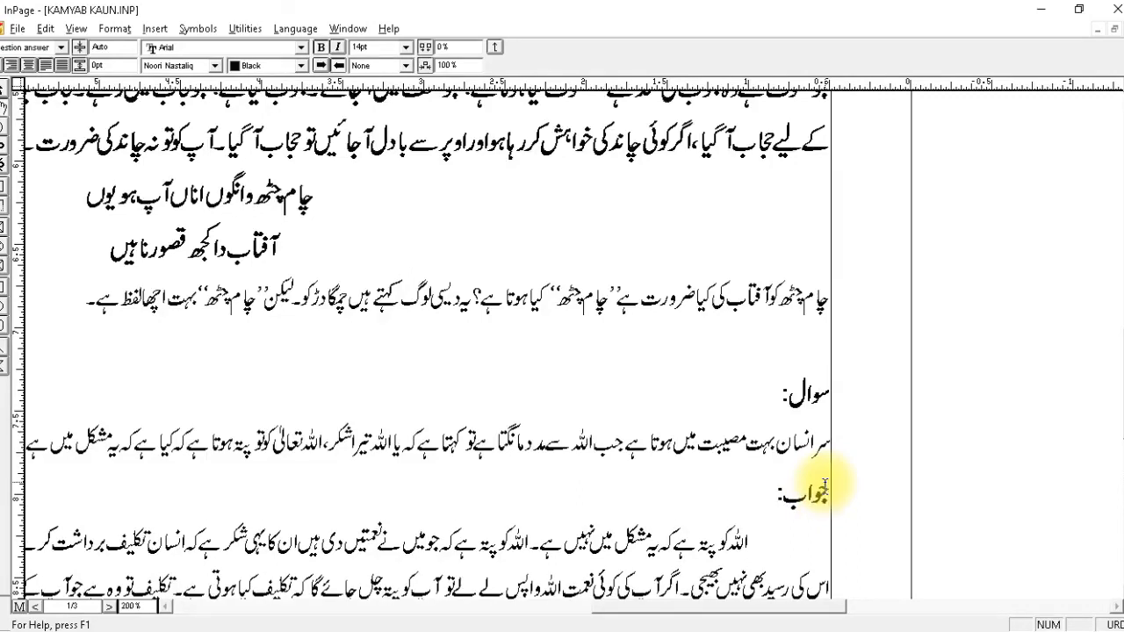
# Join the lower answer's text to its جواب: label, apply the question answer style and separate label and text with a tab.
pyautogui.click(768, 551)
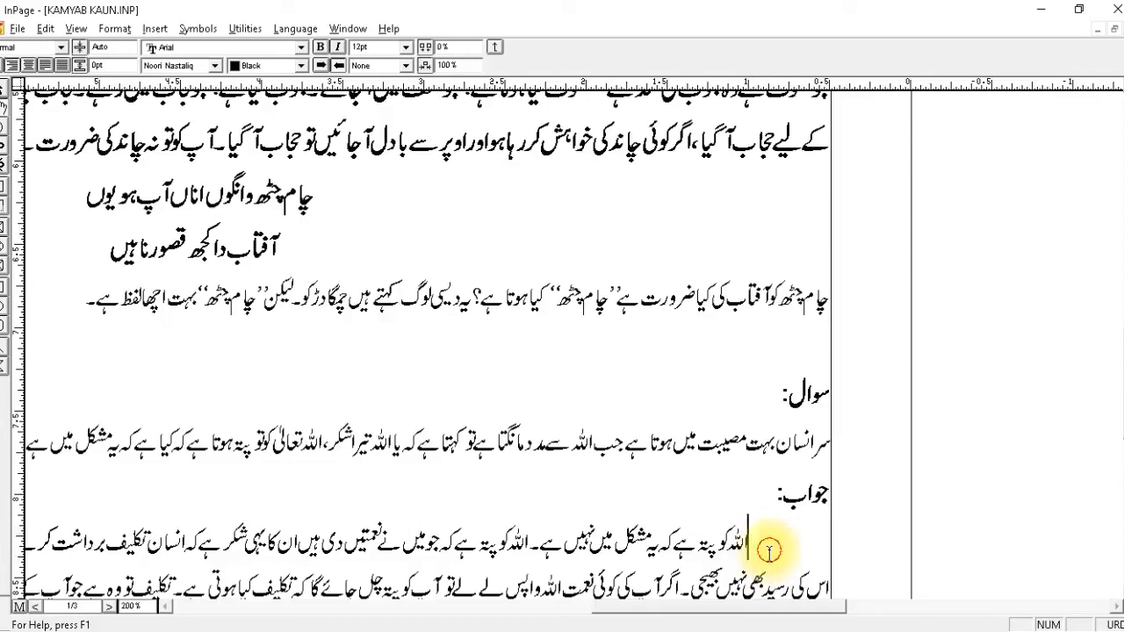
pyautogui.press('Up')
pyautogui.press('Delete')
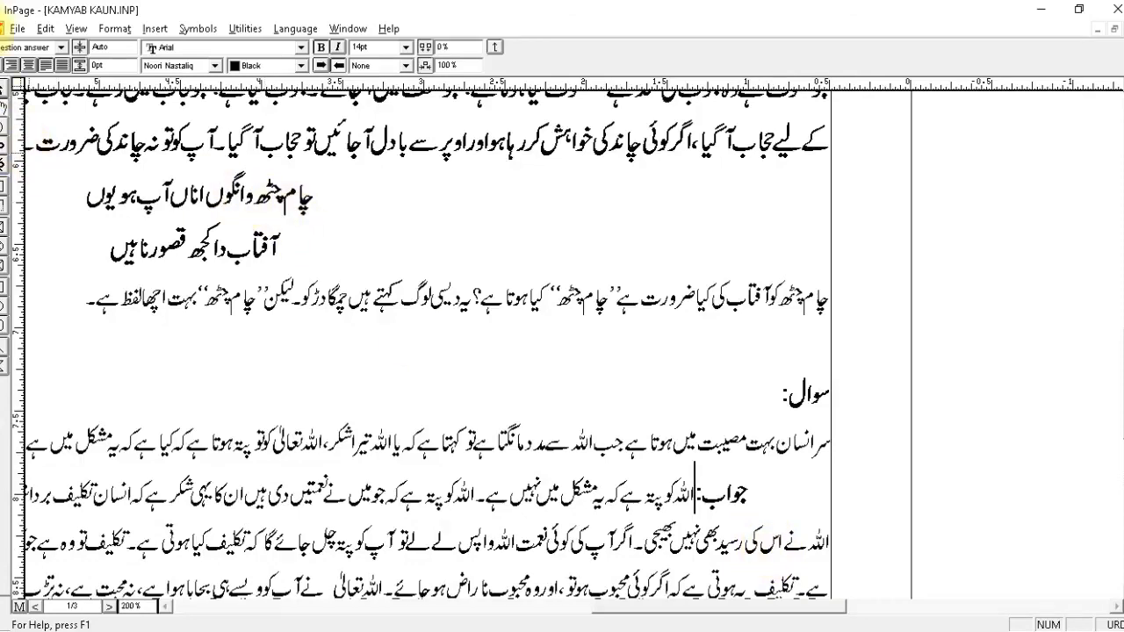
pyautogui.click(27, 48)
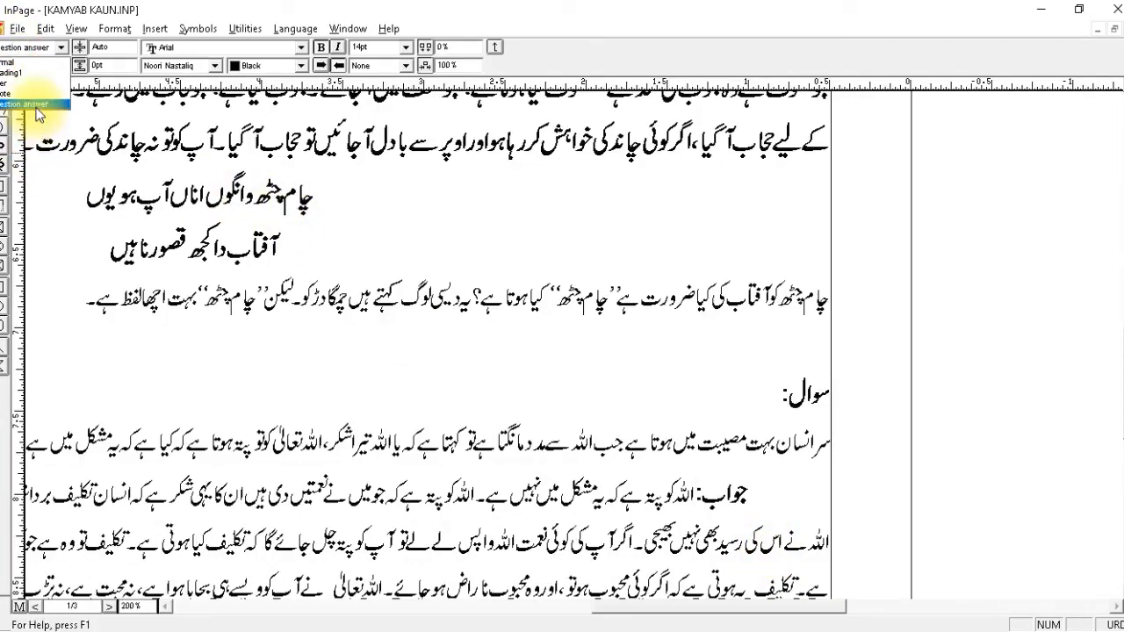
pyautogui.click(35, 104)
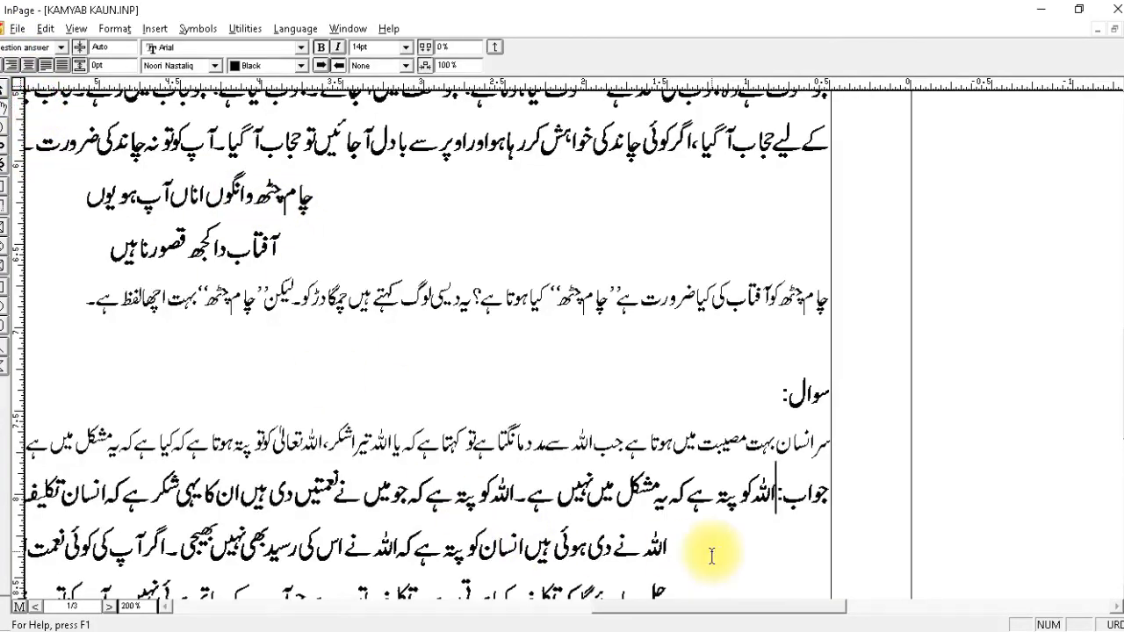
pyautogui.press('Tab')
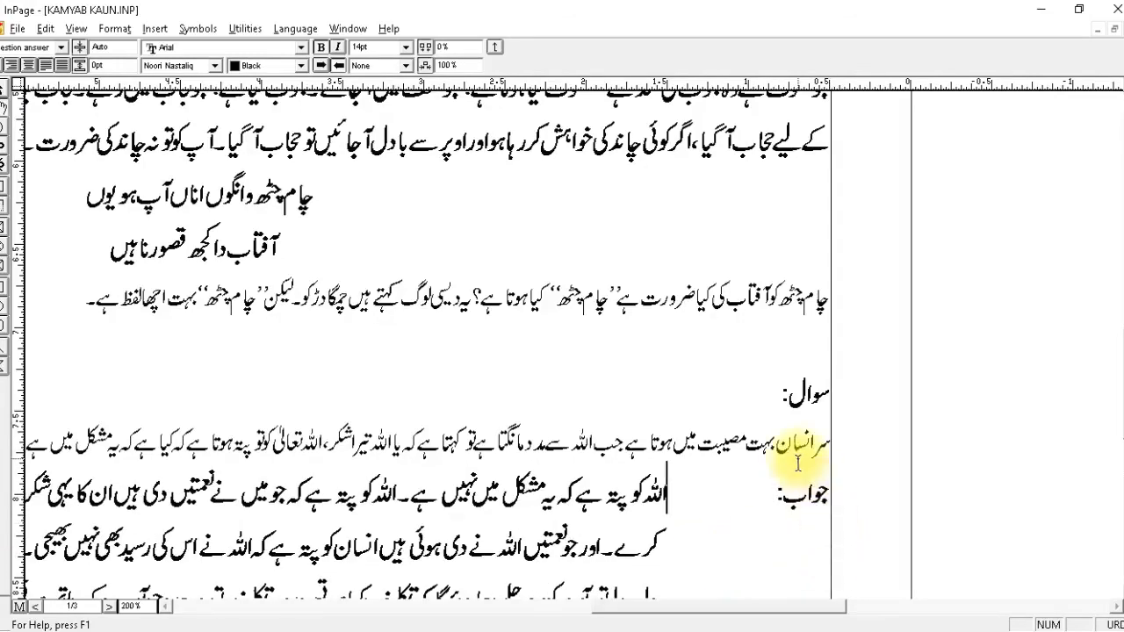
# Join the lower question's text to its سوال: label, separate them with a tab and apply the question answer style.
pyautogui.click(773, 392)
pyautogui.press('Delete')
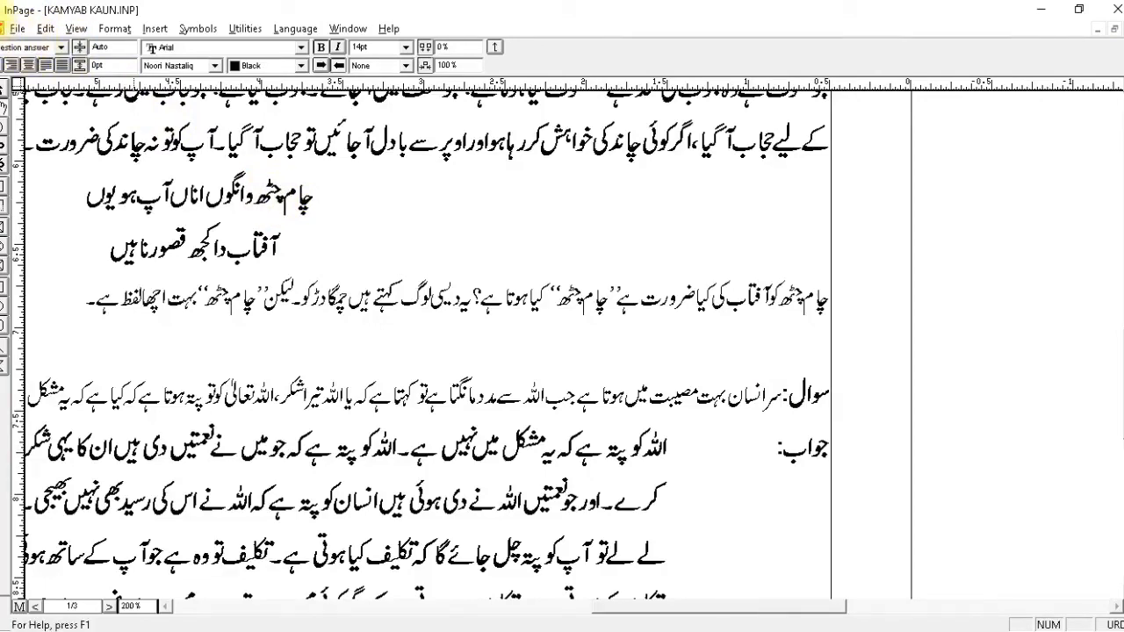
pyautogui.press('Tab')
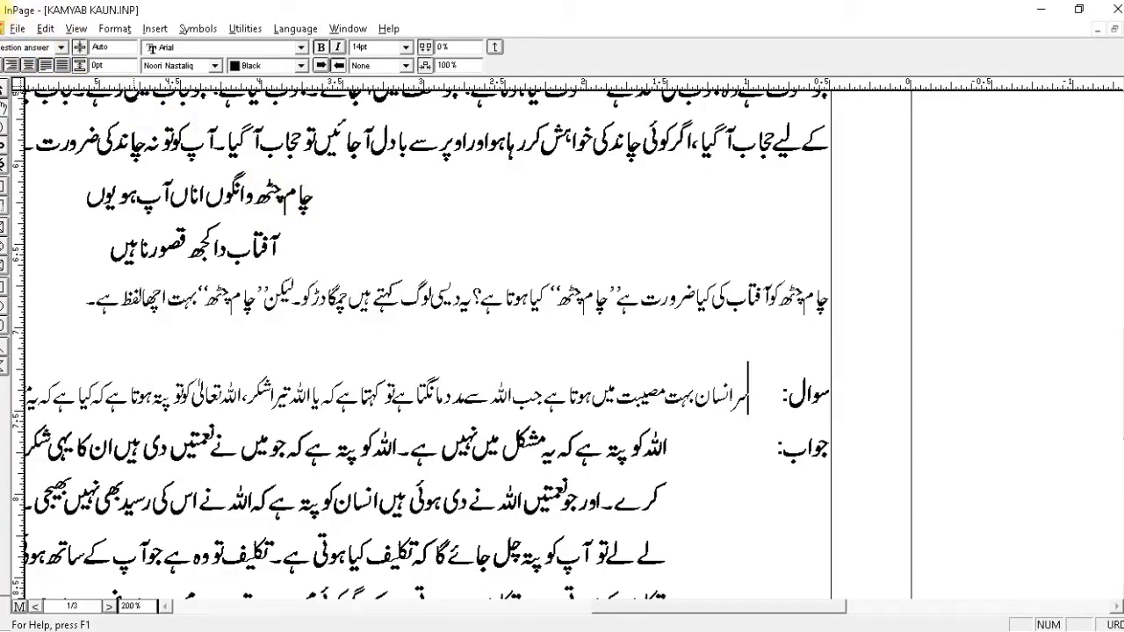
pyautogui.click(35, 46)
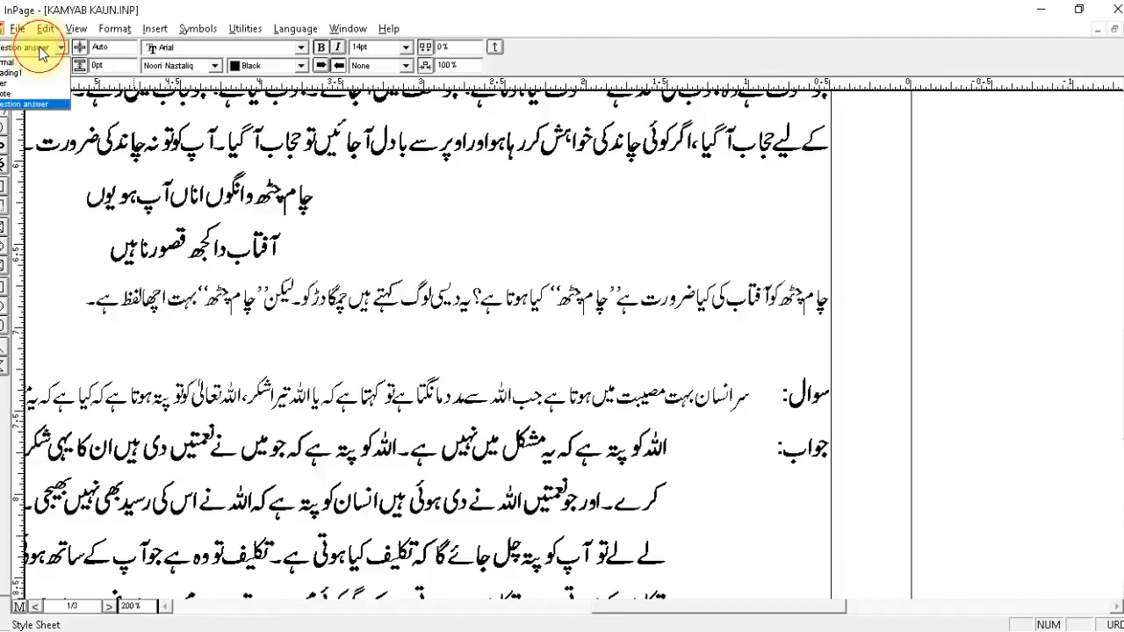
pyautogui.click(40, 104)
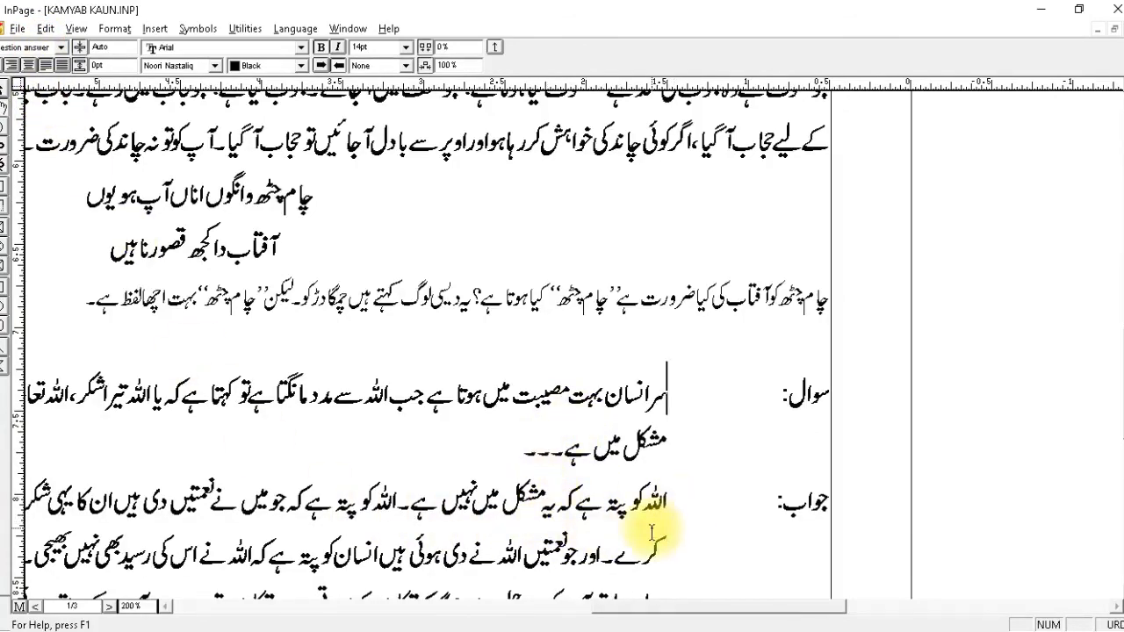
# Apply the question answer style to the first جواب: paragraph, higher up in the article.
pyautogui.rightClick(618, 472)
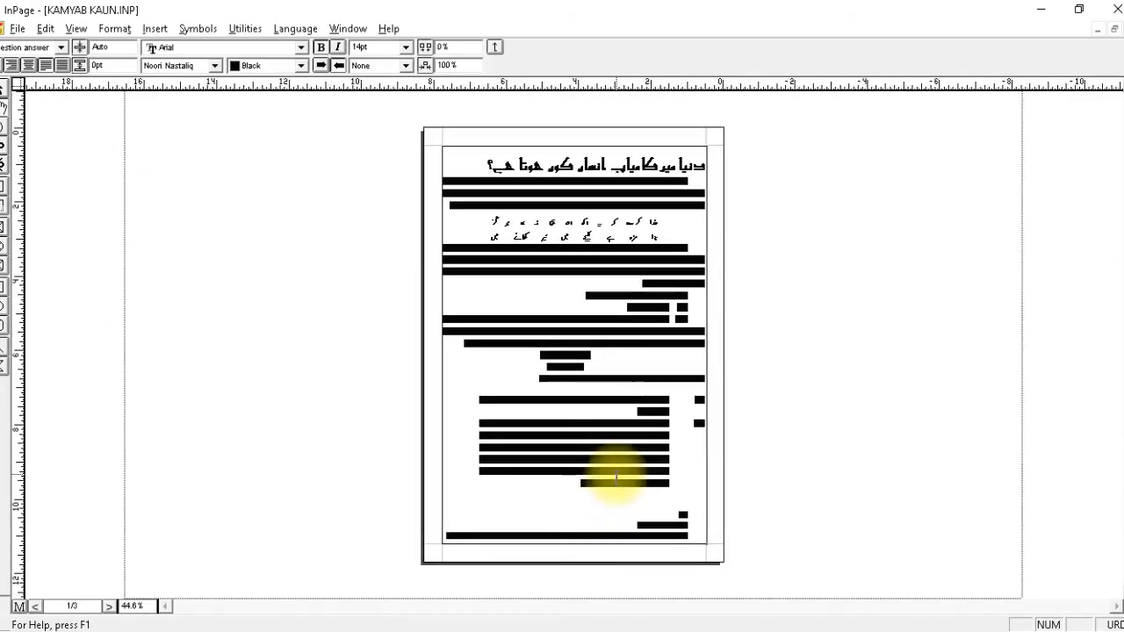
pyautogui.rightClick(617, 476)
pyautogui.moveTo(818, 384); pyautogui.dragTo(699, 471)
pyautogui.scroll(3, 641, 293)
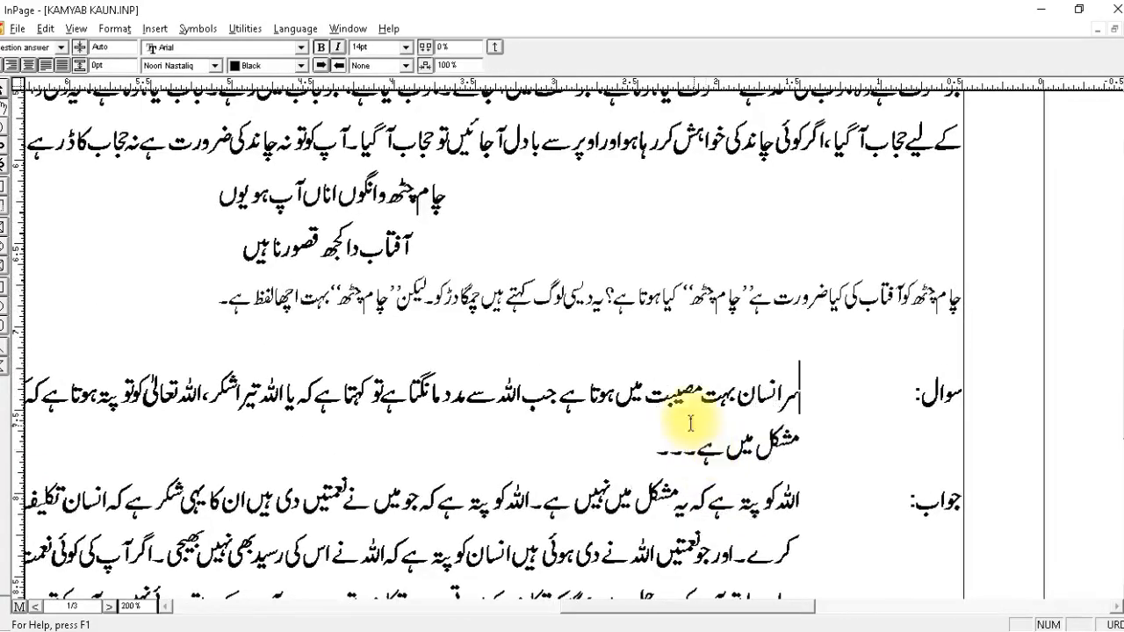
pyautogui.click(661, 287)
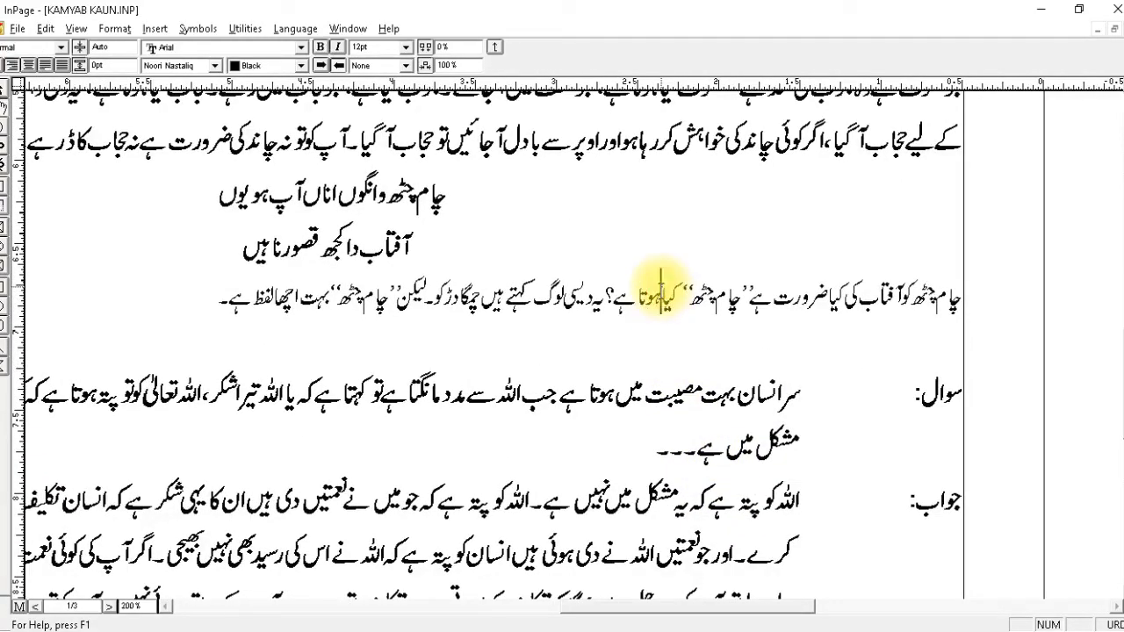
pyautogui.scroll(8, 640, 264)
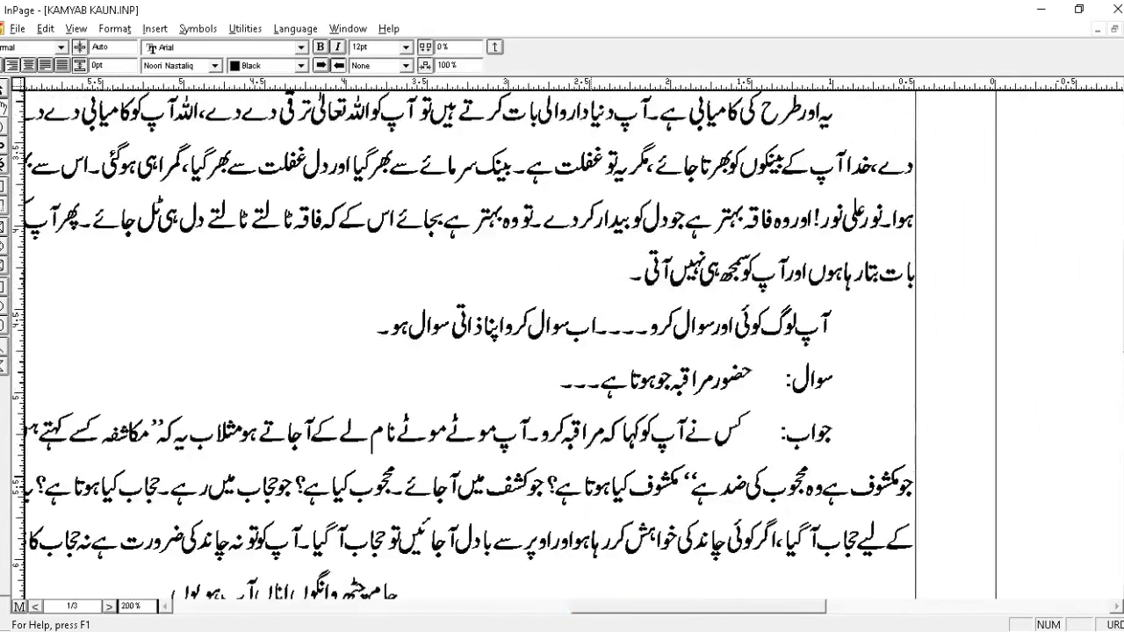
pyautogui.hscroll(-4, 609, 555)
pyautogui.click(812, 420)
pyautogui.click(61, 46)
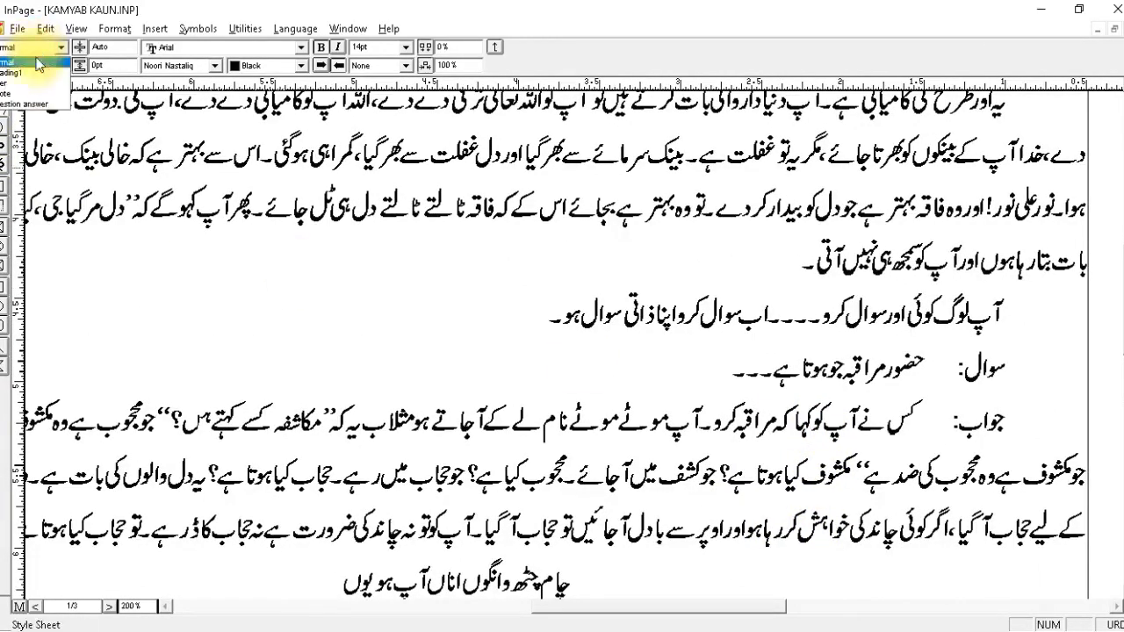
pyautogui.click(35, 103)
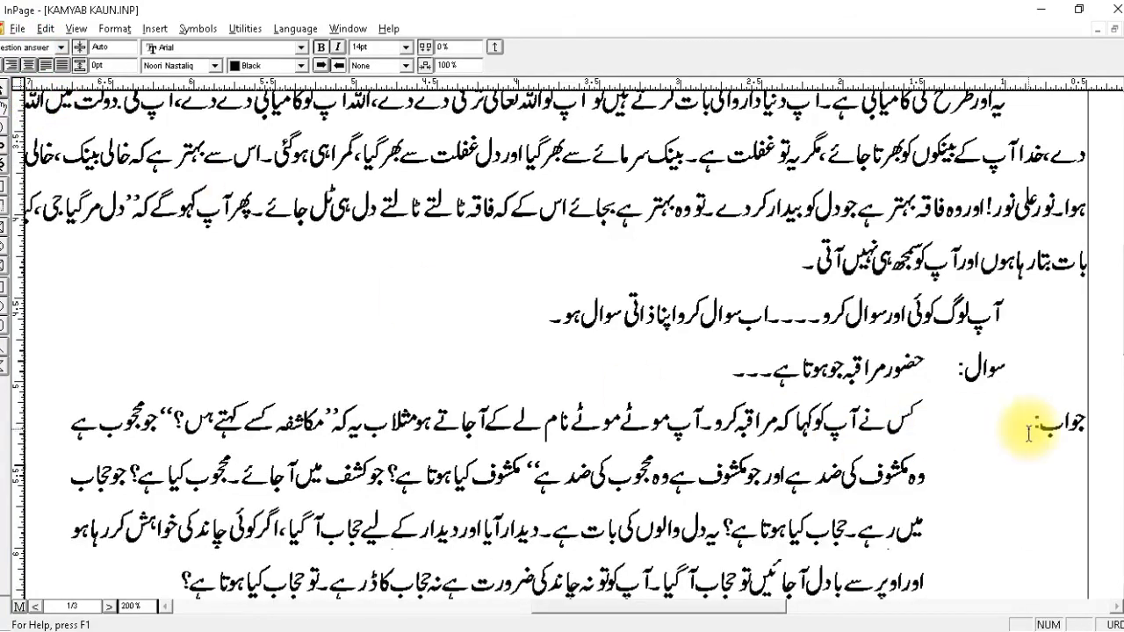
# Apply the question answer style to the سوال: line directly above that answer.
pyautogui.click(882, 367)
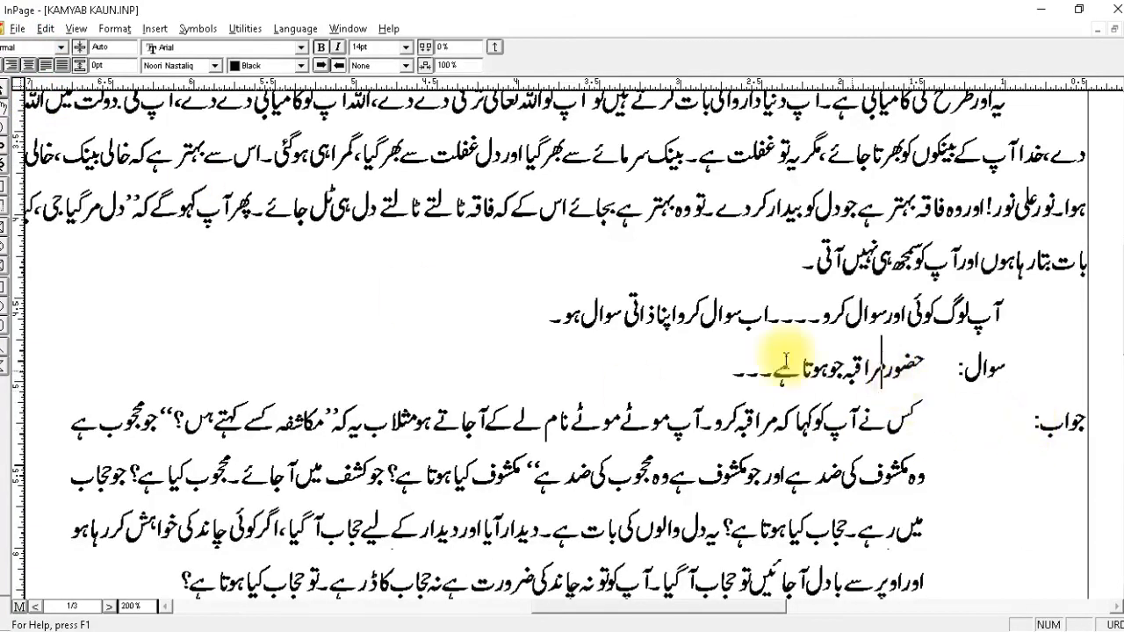
pyautogui.click(17, 47)
pyautogui.click(39, 105)
# Apply the quote style to the single-line paragraph above the first سوال: line.
pyautogui.click(872, 322)
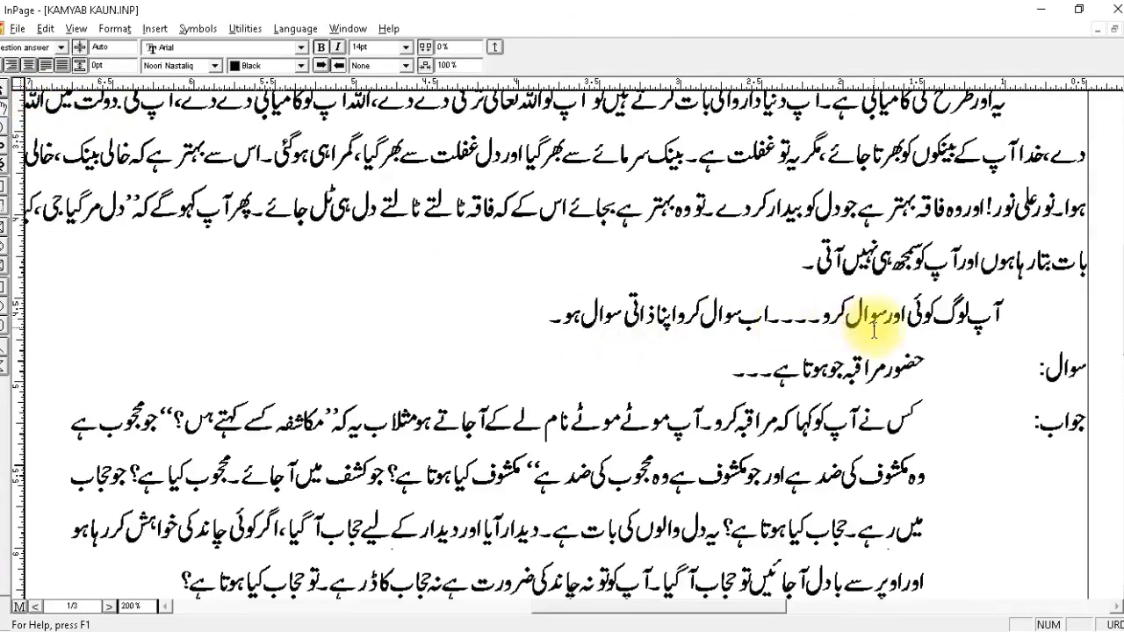
pyautogui.click(12, 47)
pyautogui.click(26, 93)
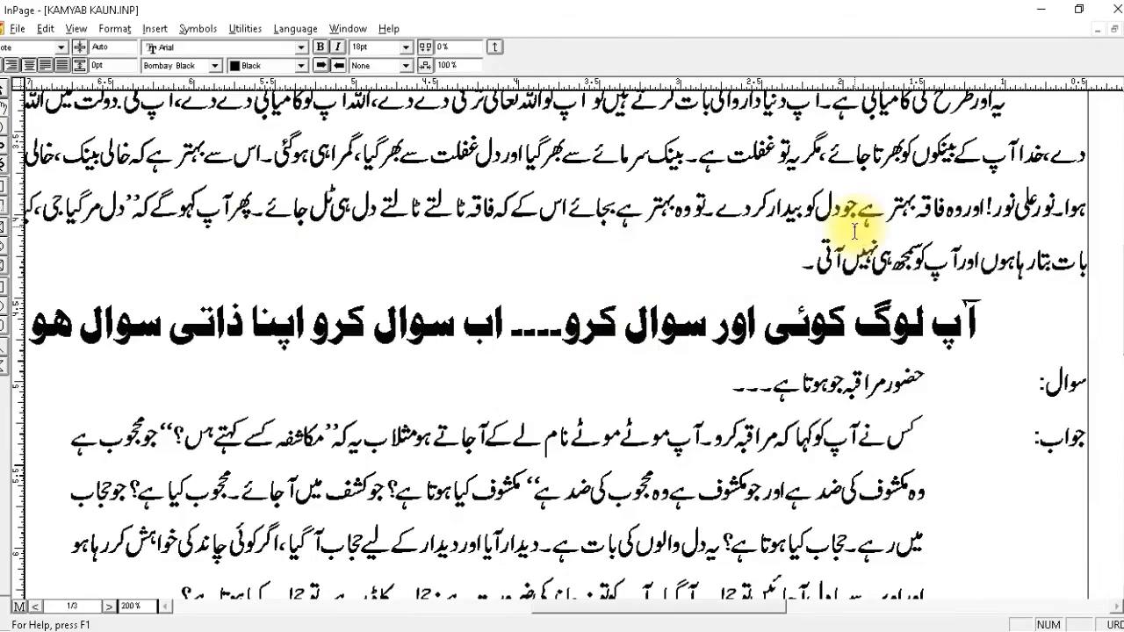
pyautogui.scroll(5, 845, 239)
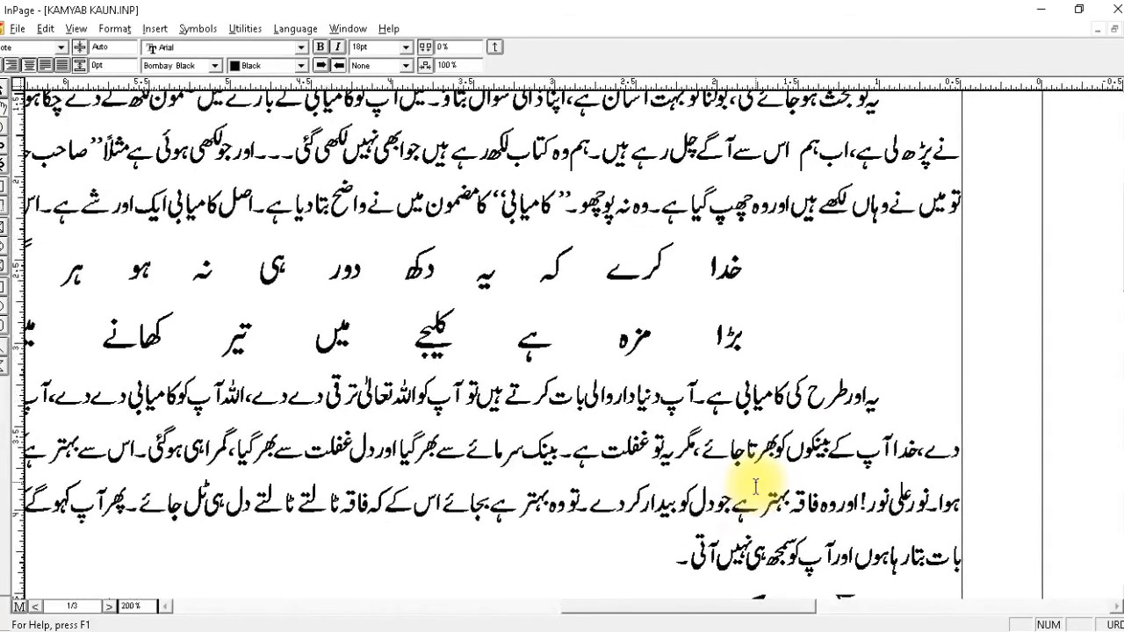
# Apply the quote style to both lines of the two-line verse below the first جواب: paragraph.
pyautogui.moveTo(820, 352); pyautogui.dragTo(898, 112)
pyautogui.moveTo(873, 318); pyautogui.dragTo(852, 119)
pyautogui.moveTo(710, 363); pyautogui.dragTo(808, 163)
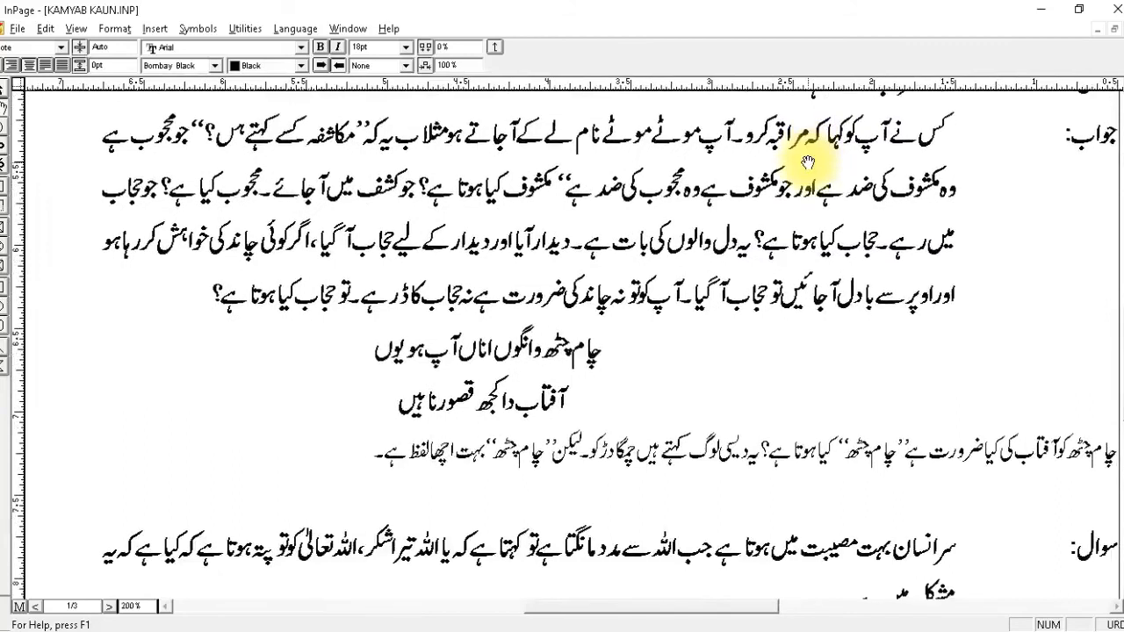
pyautogui.click(506, 344)
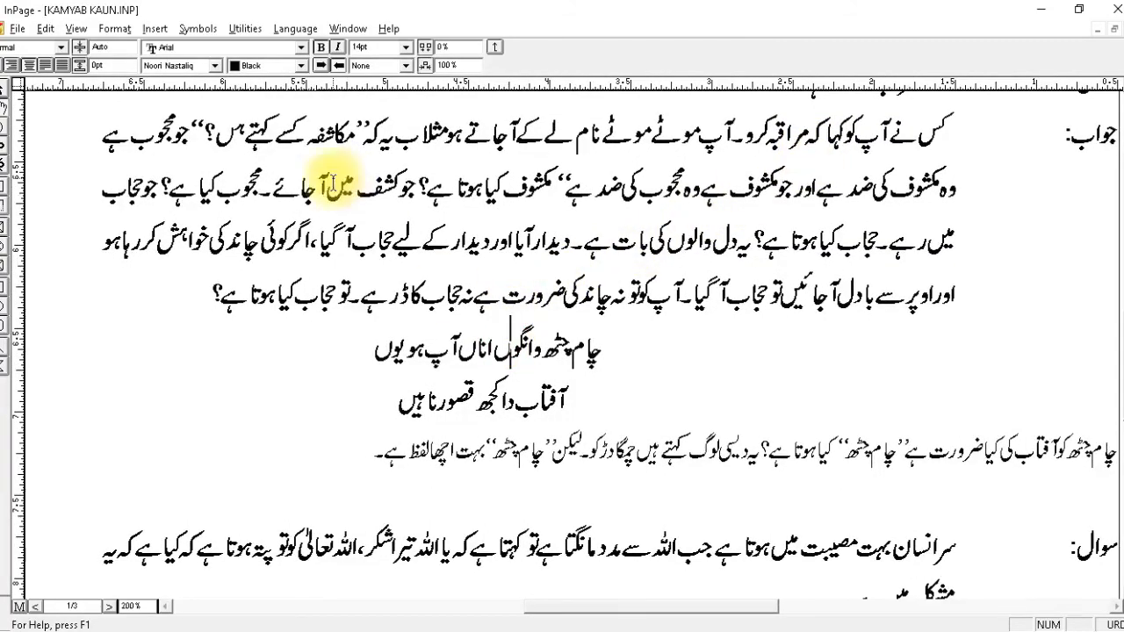
pyautogui.click(62, 47)
pyautogui.click(4, 96)
pyautogui.click(444, 411)
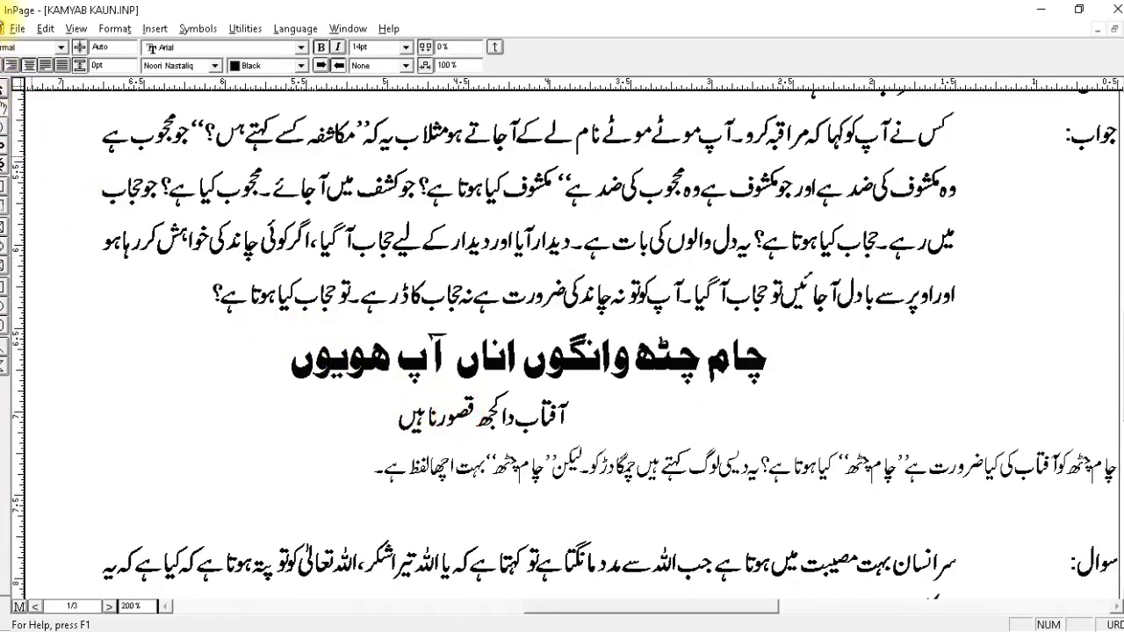
pyautogui.click(7, 48)
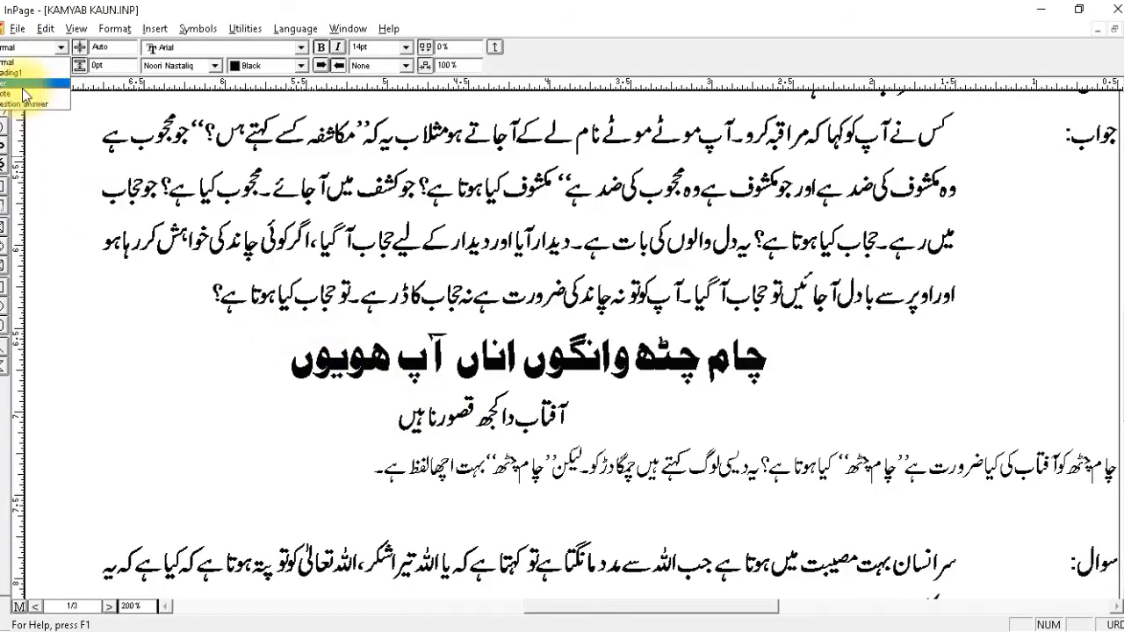
pyautogui.click(21, 96)
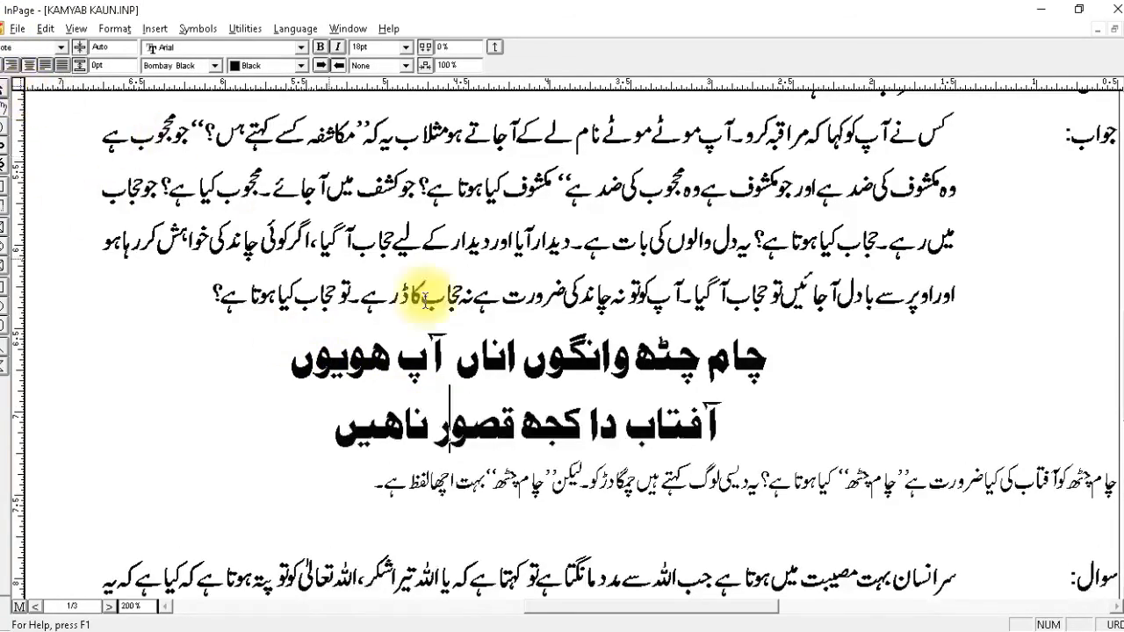
# Apply the Normal style to the paragraph directly below the two-line verse.
pyautogui.click(729, 415)
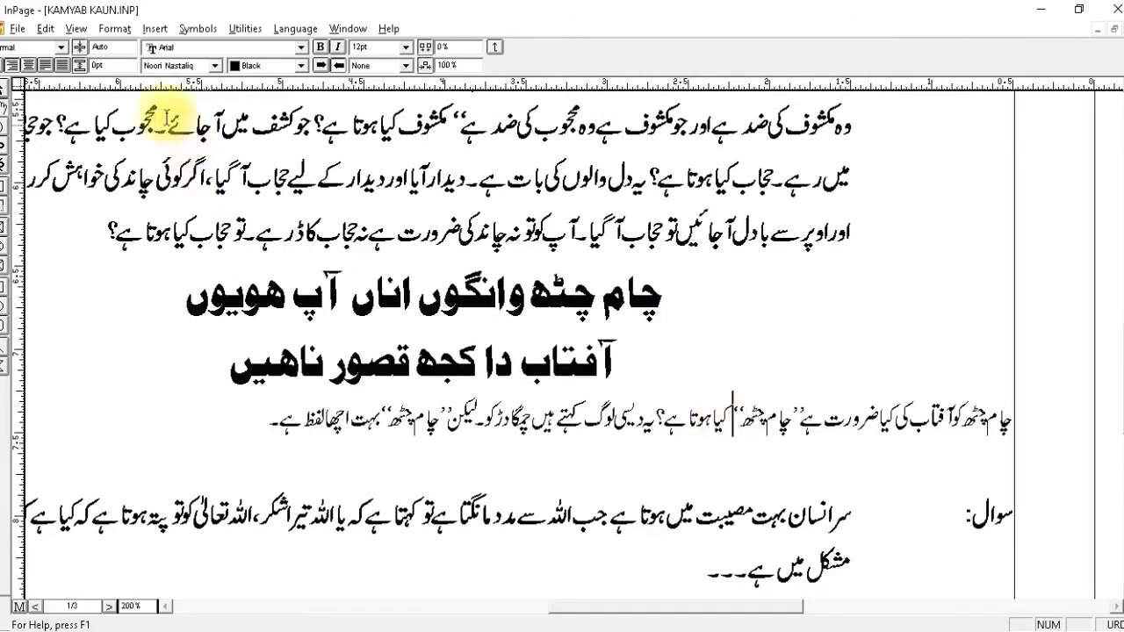
pyautogui.click(39, 49)
pyautogui.click(24, 72)
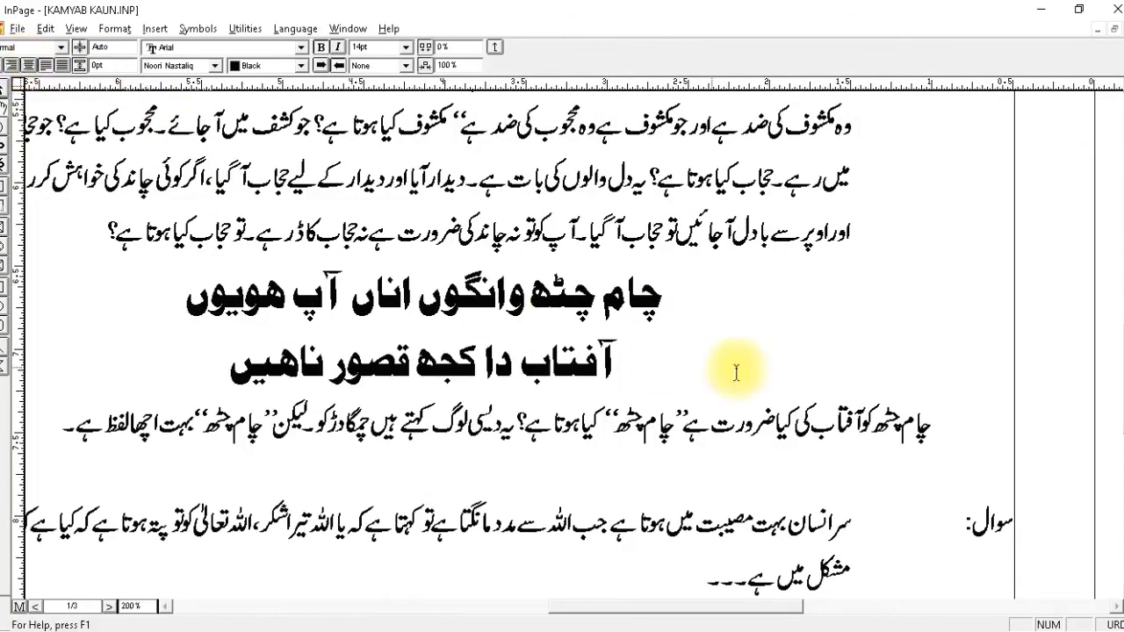
# Review the styled article on the whole page and inspect its heading and opening paragraphs at 200% zoom.
pyautogui.scroll(-5, 869, 421)
pyautogui.click(797, 259)
pyautogui.moveTo(622, 233); pyautogui.dragTo(782, 474)
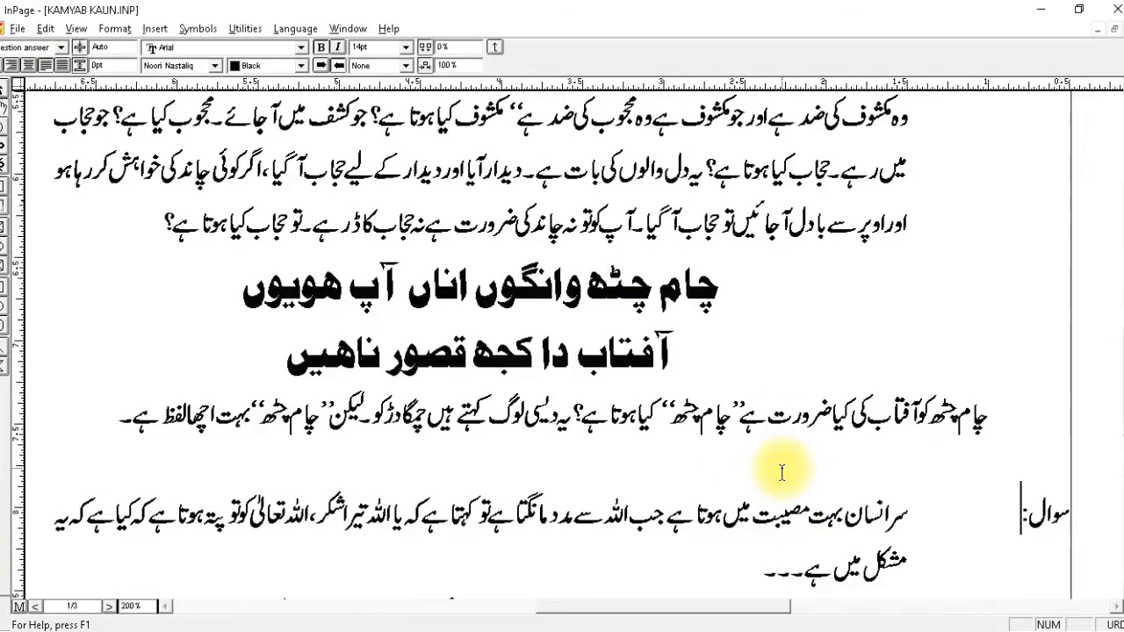
pyautogui.hotkey('ctrl', '0')
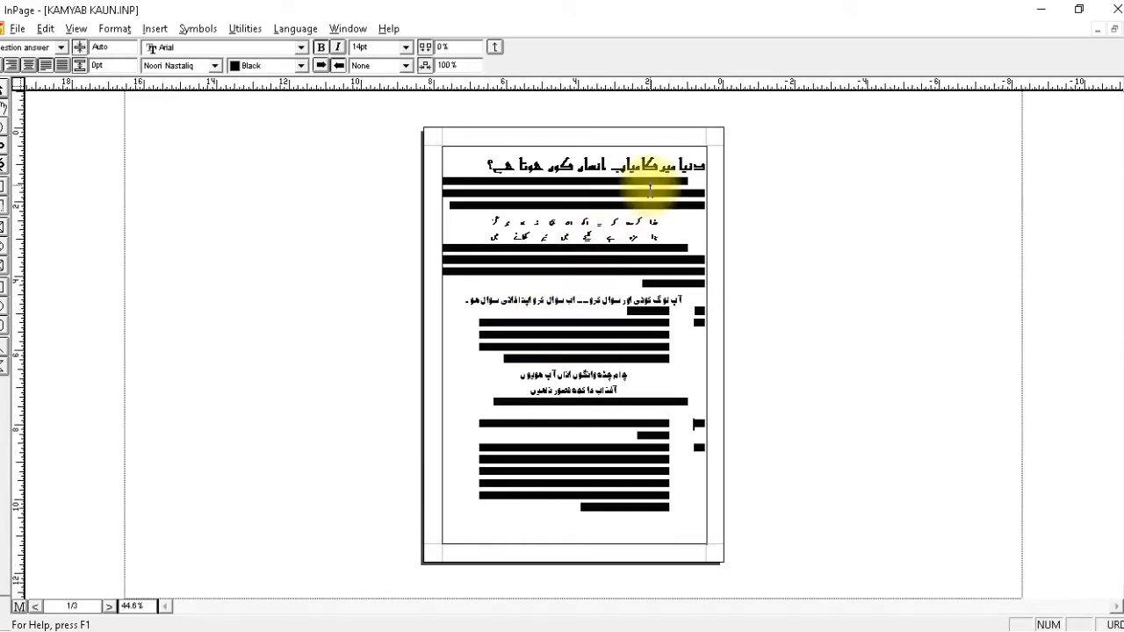
pyautogui.rightClick(666, 160)
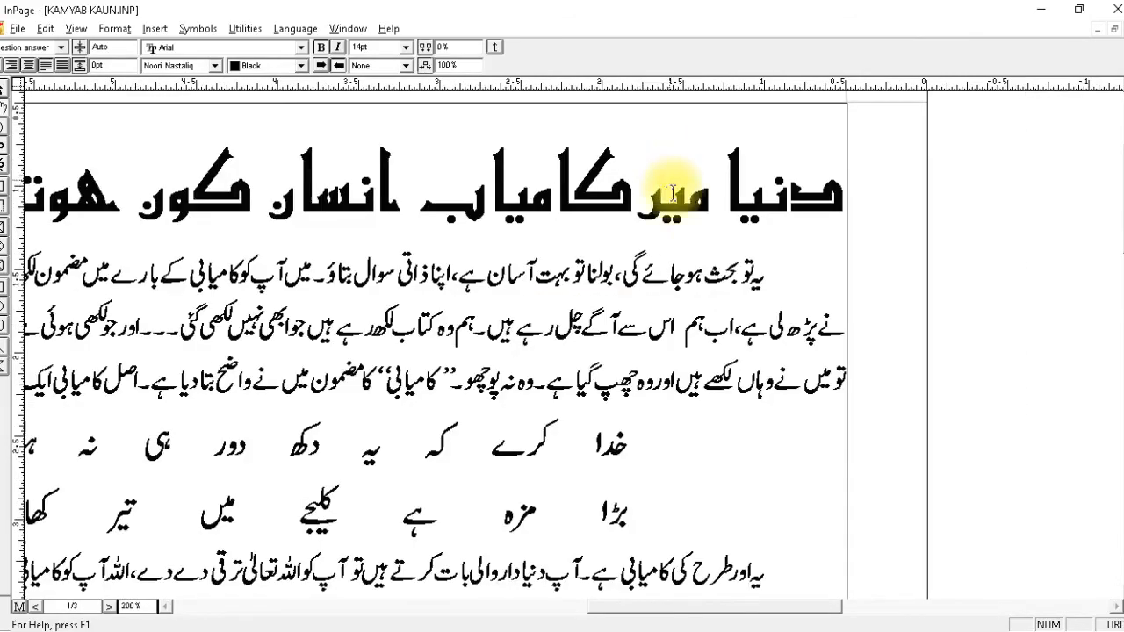
pyautogui.rightClick(703, 274)
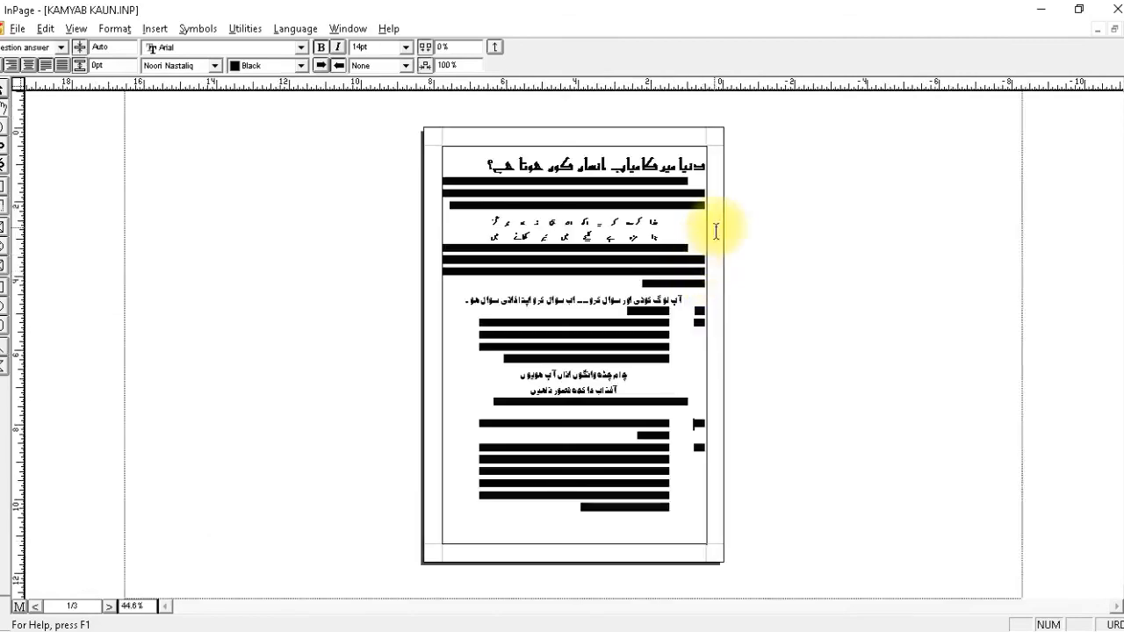
pyautogui.rightClick(700, 167)
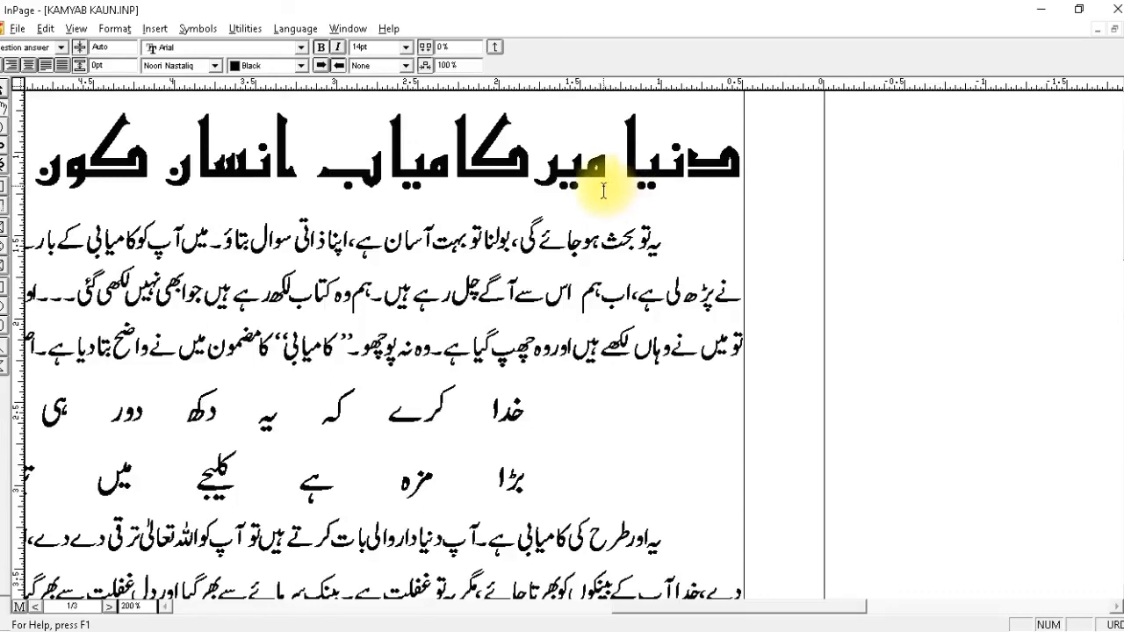
# Place the cursor in the first body paragraph and open the article in the Story Editor.
pyautogui.click(44, 29)
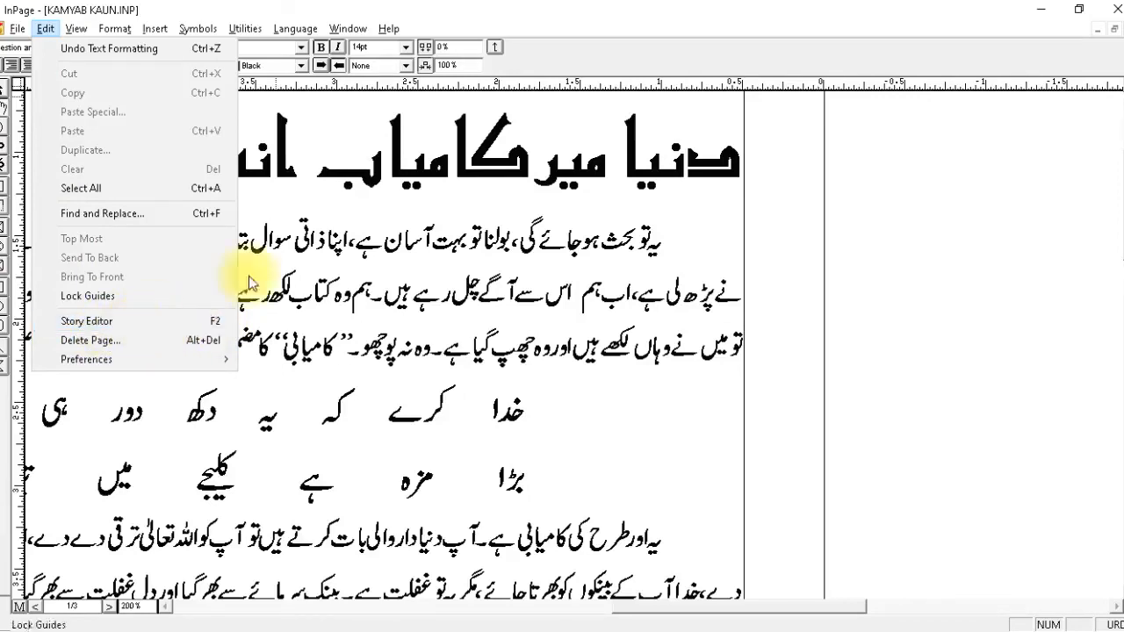
pyautogui.click(362, 227)
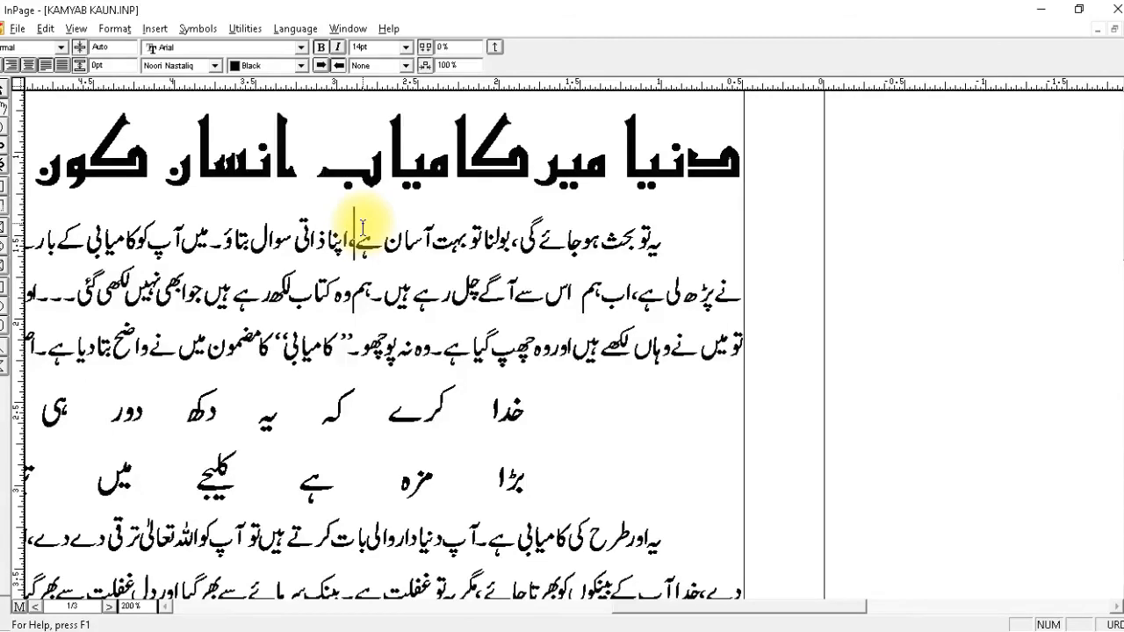
pyautogui.hotkey('ctrl', 'y')
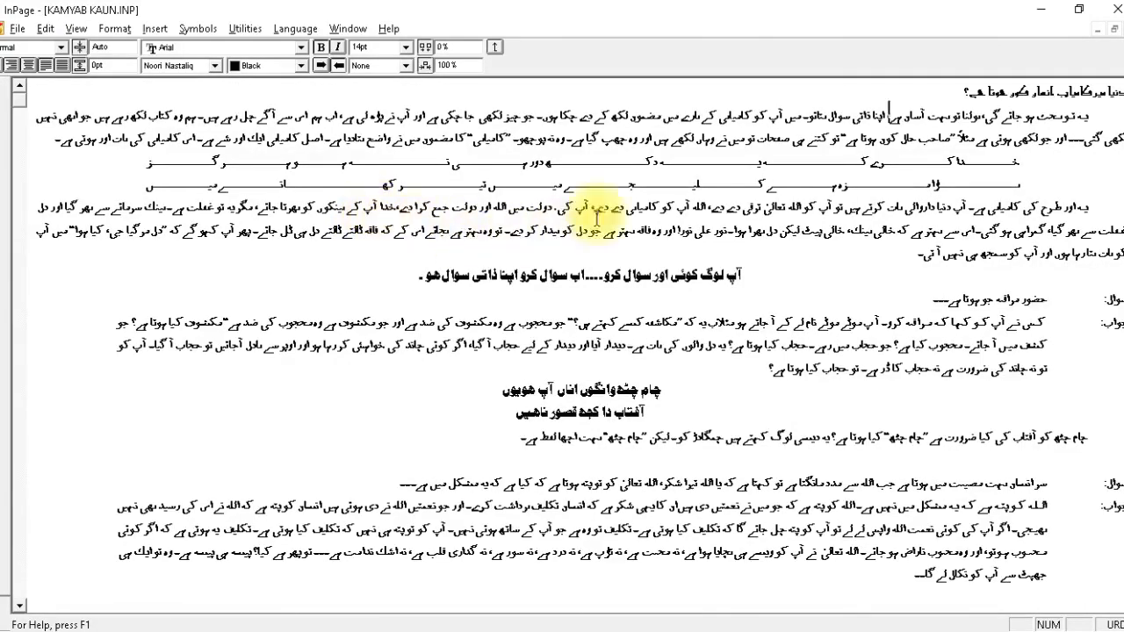
# Set the Story Editor's font size, print font size and preview font size to 60 in its preferences.
pyautogui.click(115, 28)
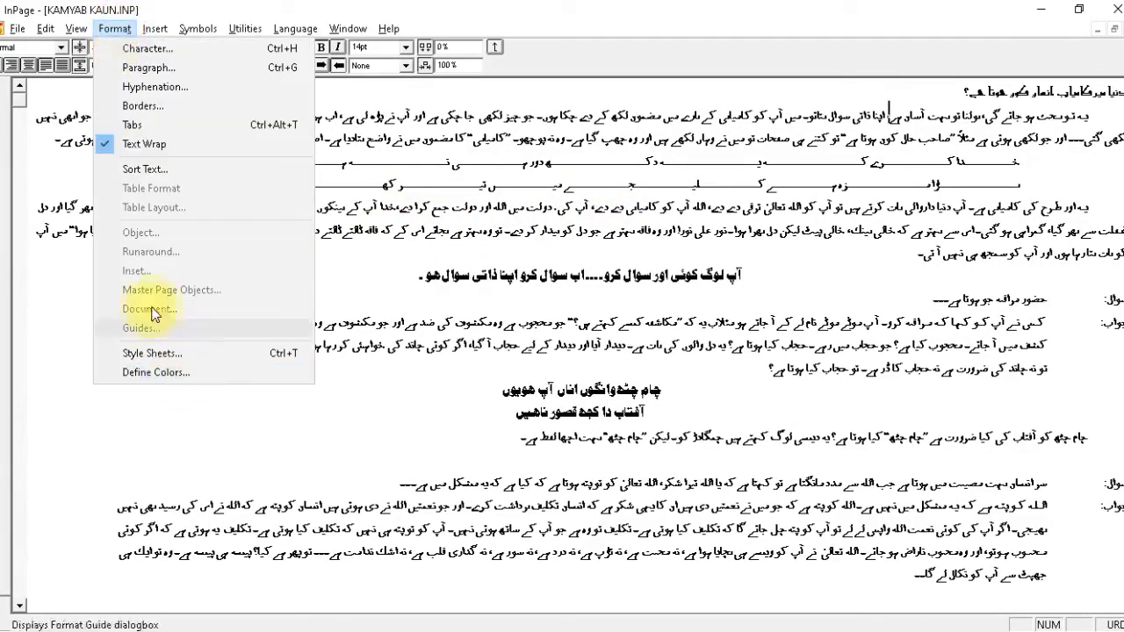
pyautogui.moveTo(45, 28)
pyautogui.moveTo(219, 360)
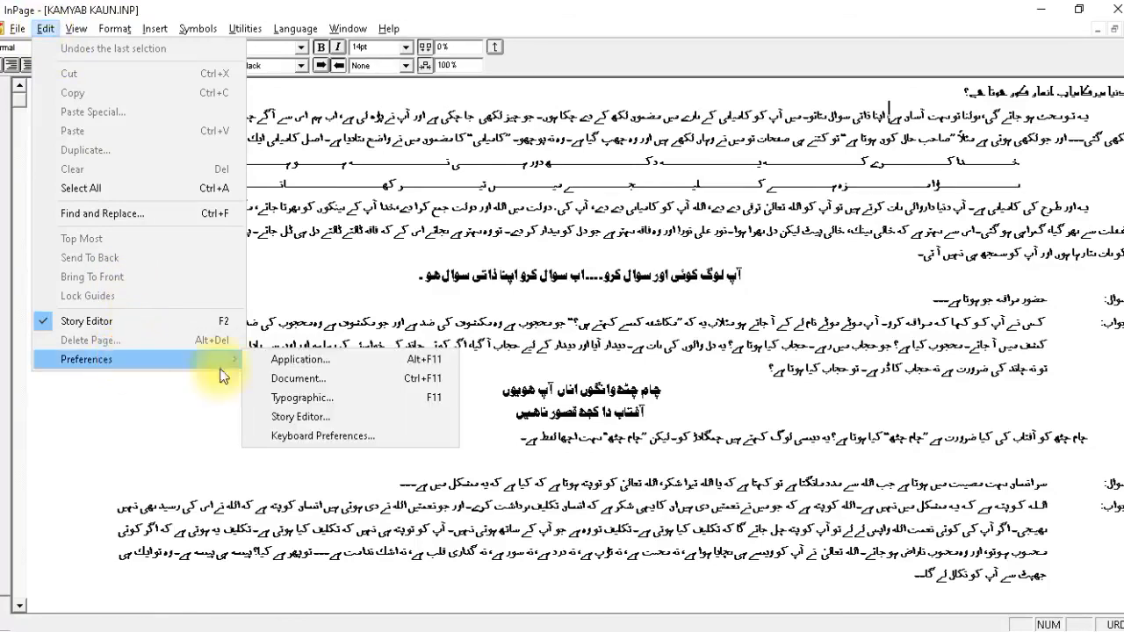
pyautogui.click(294, 416)
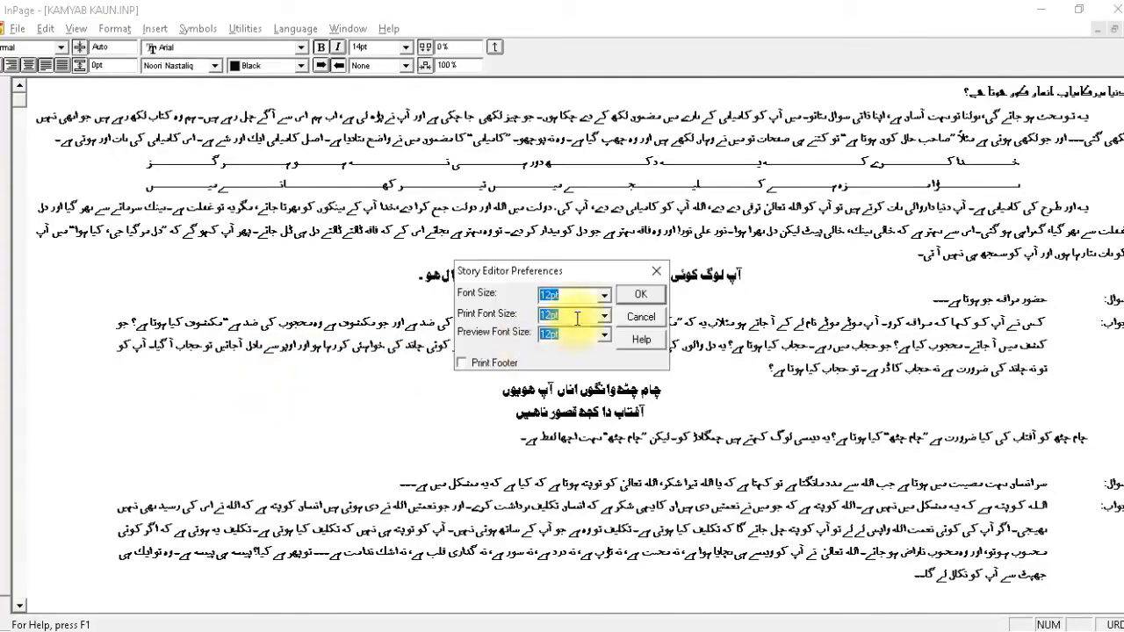
pyautogui.write('60')
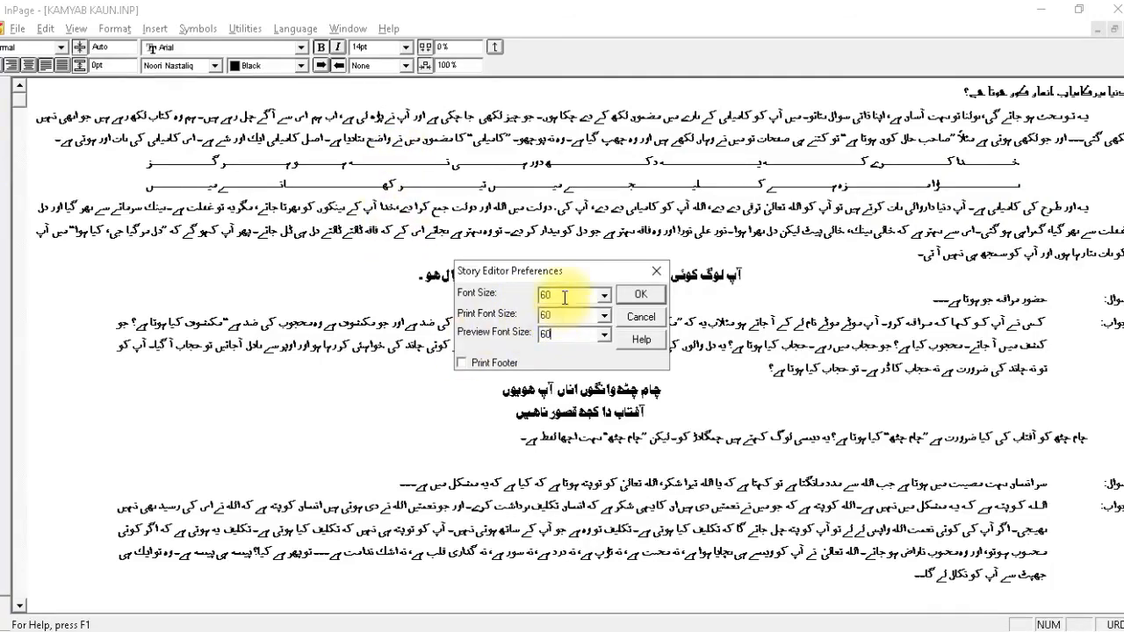
pyautogui.click(646, 293)
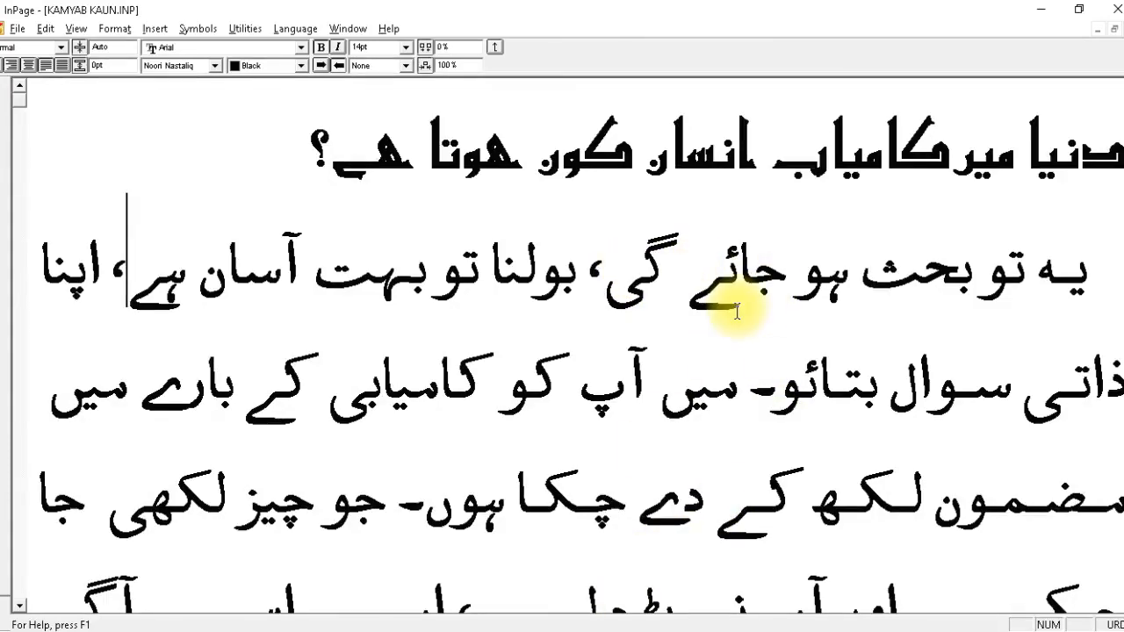
# Compare the page layout with the Story Editor and try selecting individual letters in the first body line there.
pyautogui.hotkey('ctrl', 'e')
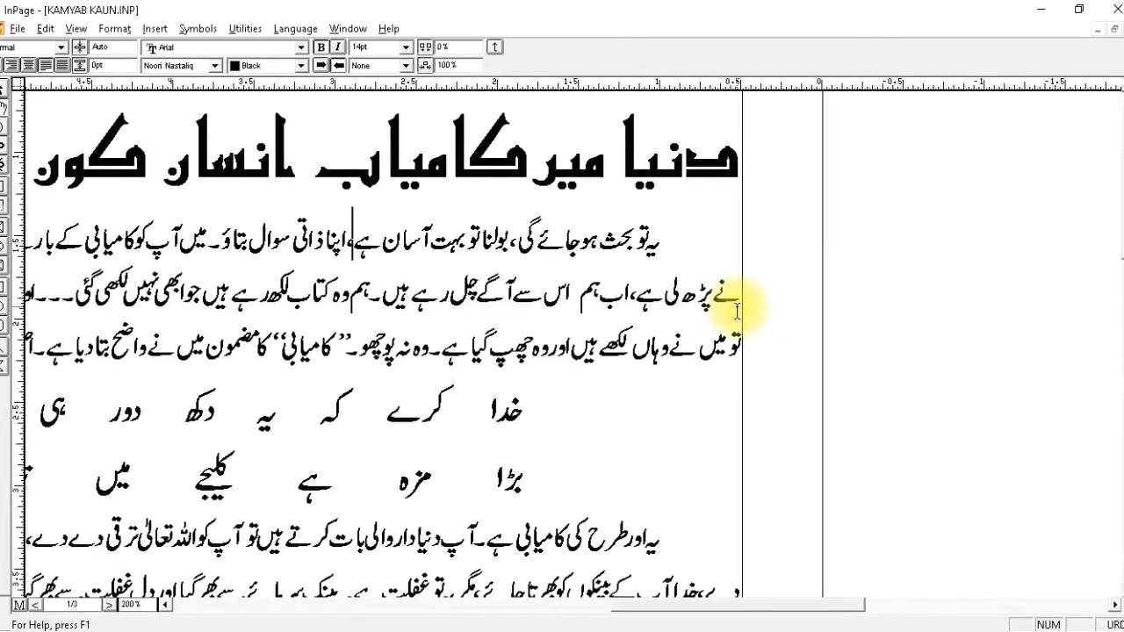
pyautogui.hotkey('ctrl', 'e')
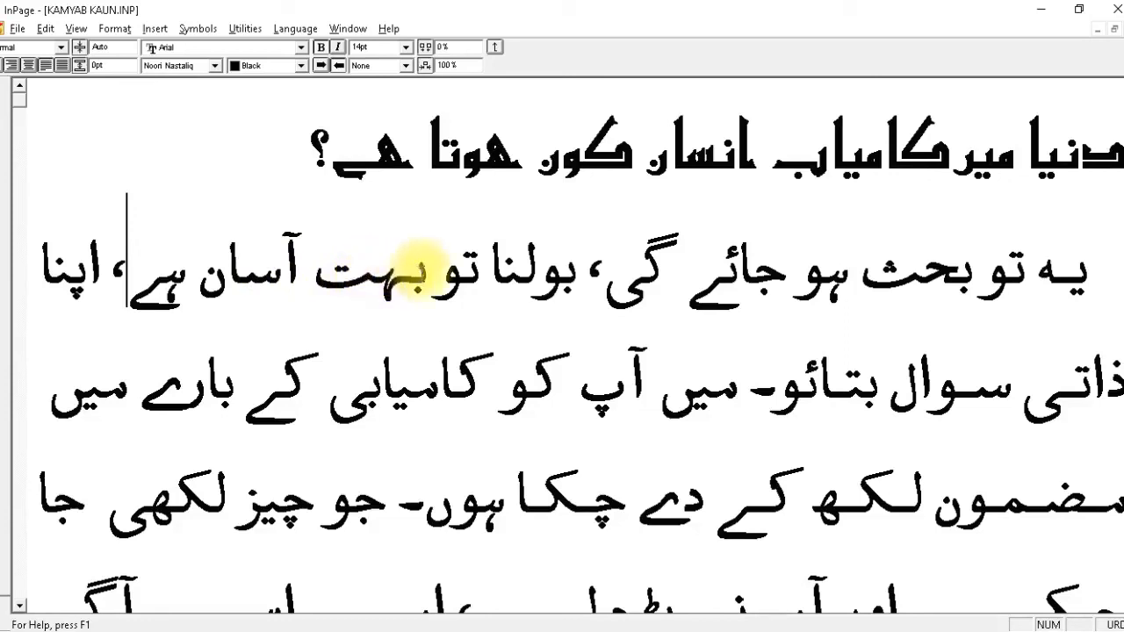
pyautogui.moveTo(414, 272)
pyautogui.mouseDown()
pyautogui.moveTo(430, 273)
pyautogui.moveTo(400, 273)
pyautogui.mouseUp()
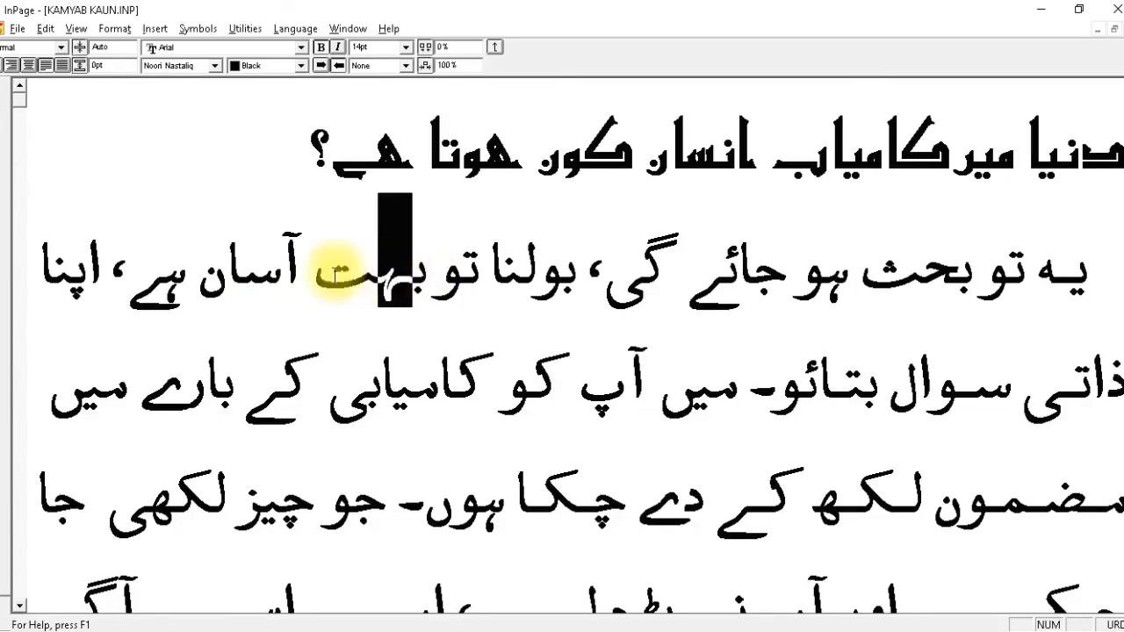
pyautogui.moveTo(281, 268); pyautogui.dragTo(162, 287)
pyautogui.doubleClick(226, 267)
pyautogui.click(236, 272)
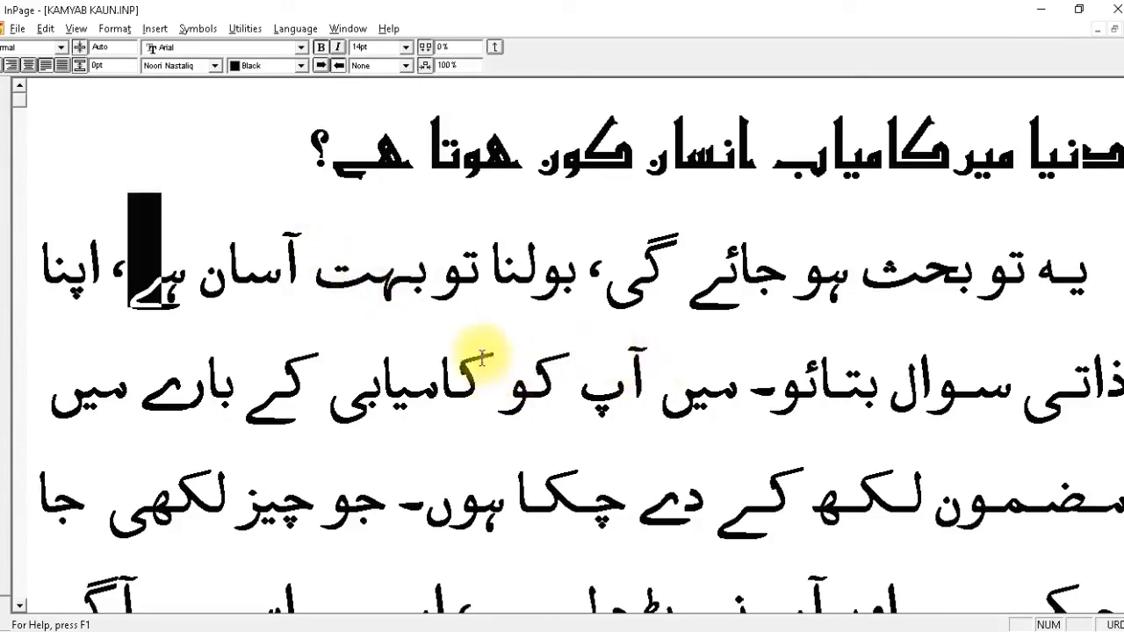
# Return to the page layout and try selecting individual letters and words in the second body line.
pyautogui.hotkey('ctrl', 'y')
pyautogui.click(463, 308)
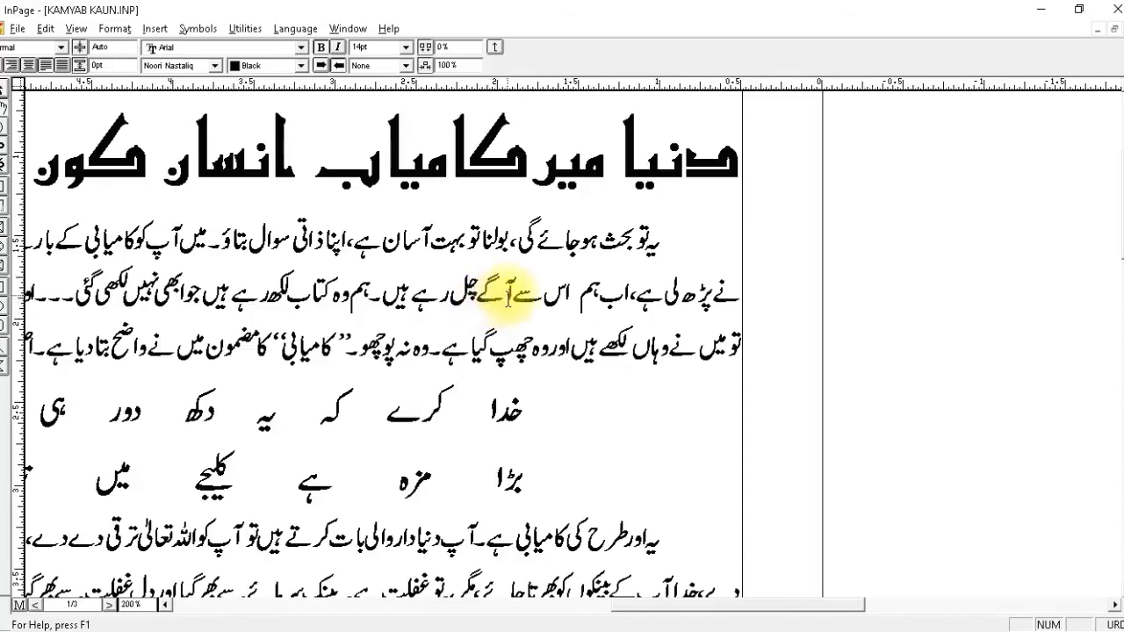
pyautogui.moveTo(550, 297); pyautogui.dragTo(525, 298)
pyautogui.click(525, 298)
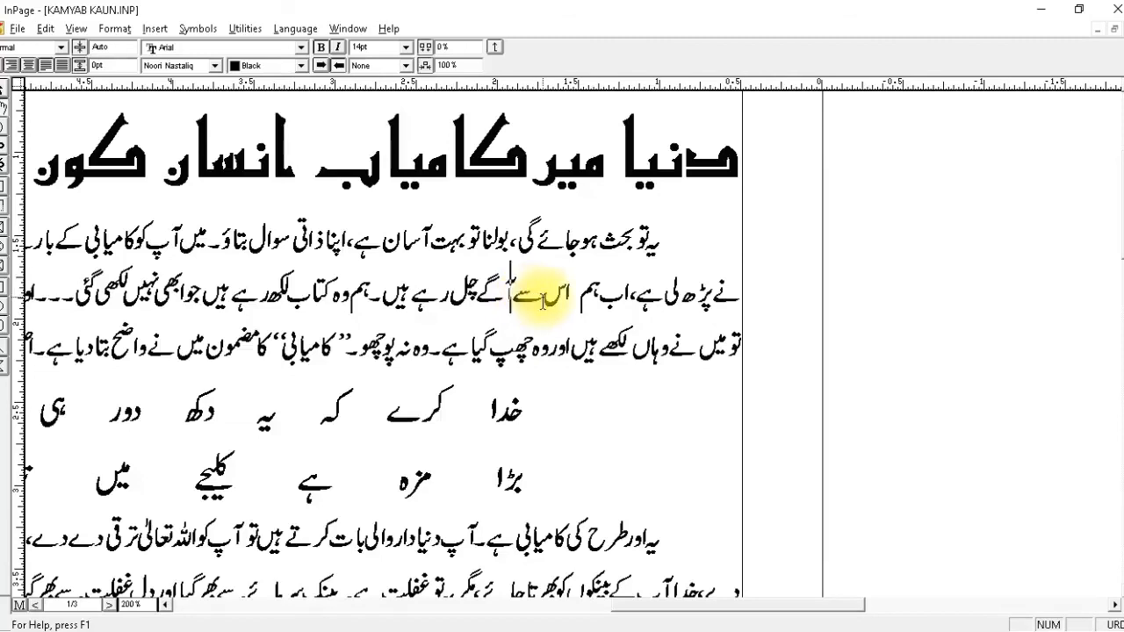
pyautogui.doubleClick(678, 287)
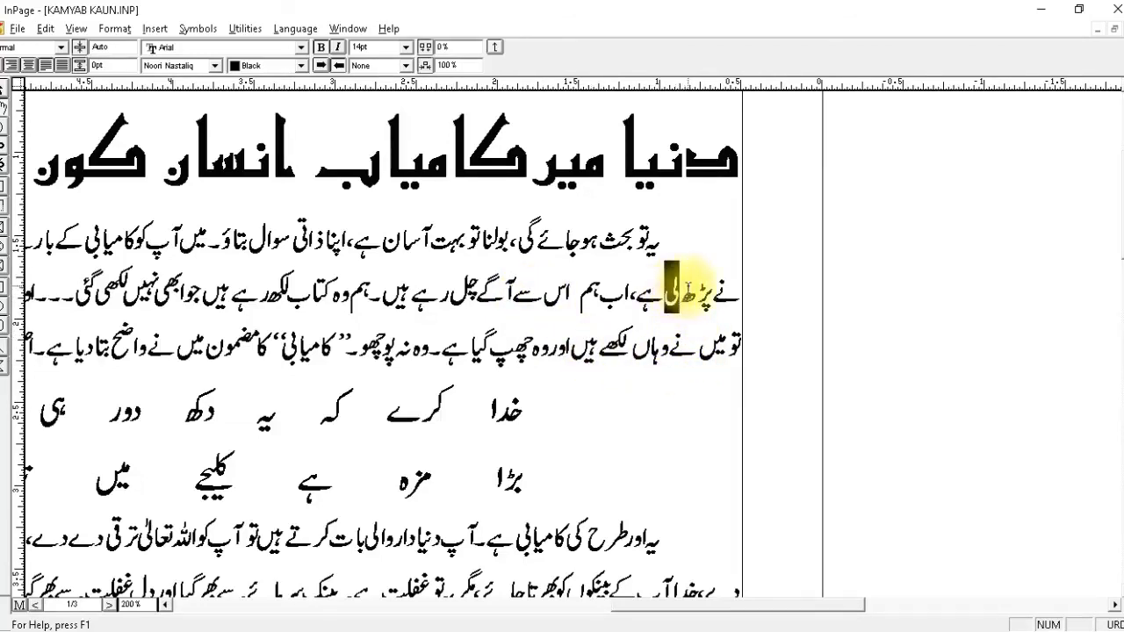
# Place the cursor after لی in the second body line and reopen the article in the Story Editor.
pyautogui.click(663, 286)
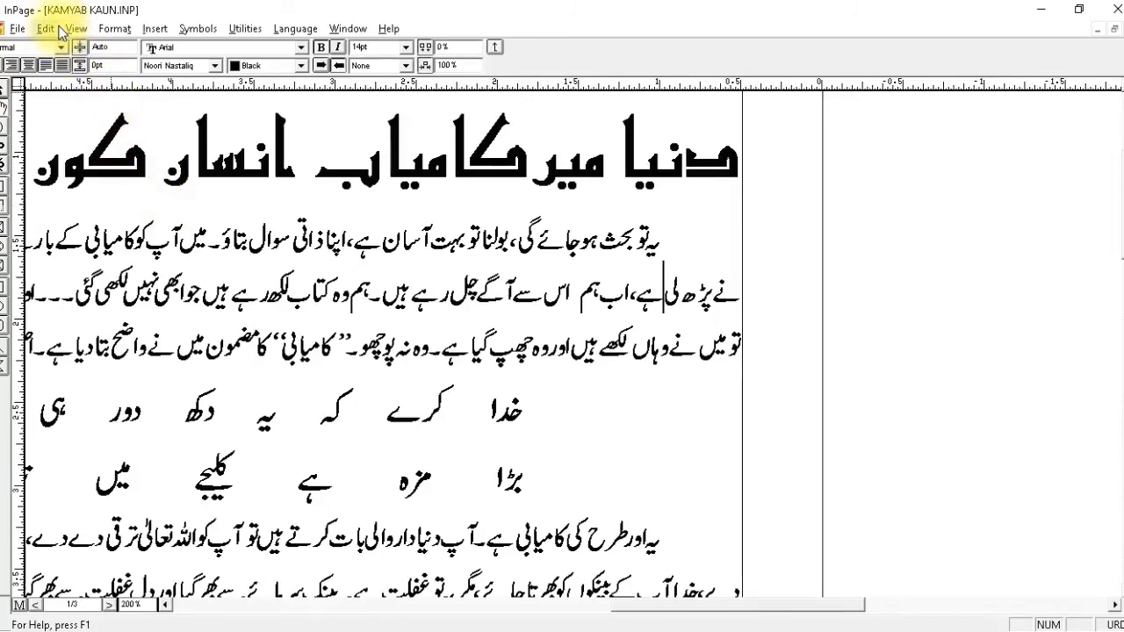
pyautogui.hotkey('ctrl', 'y')
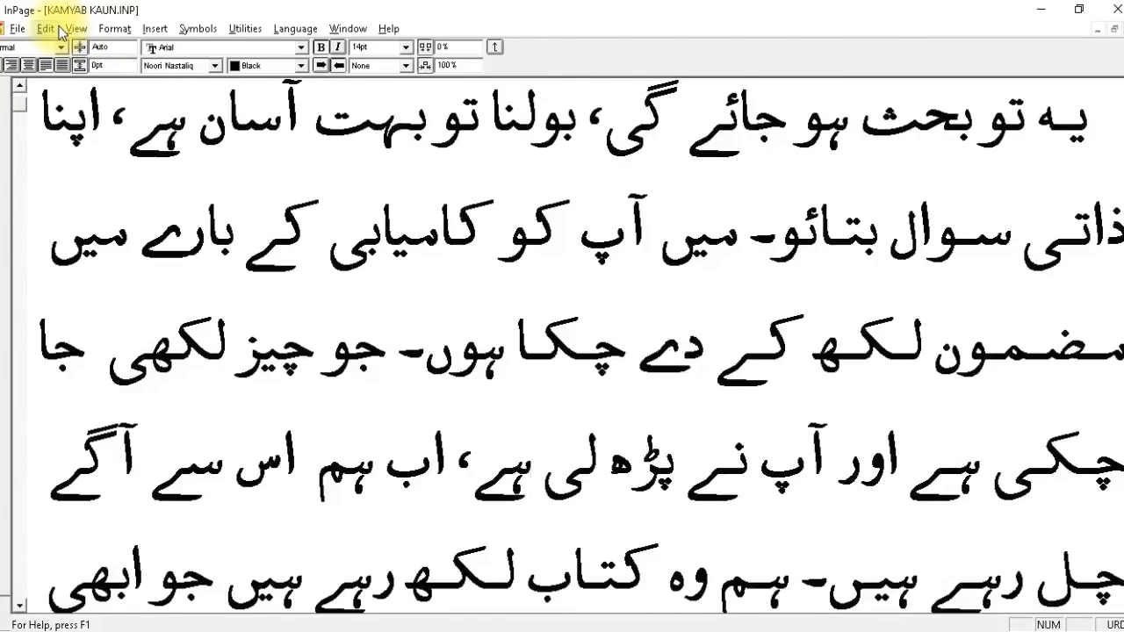